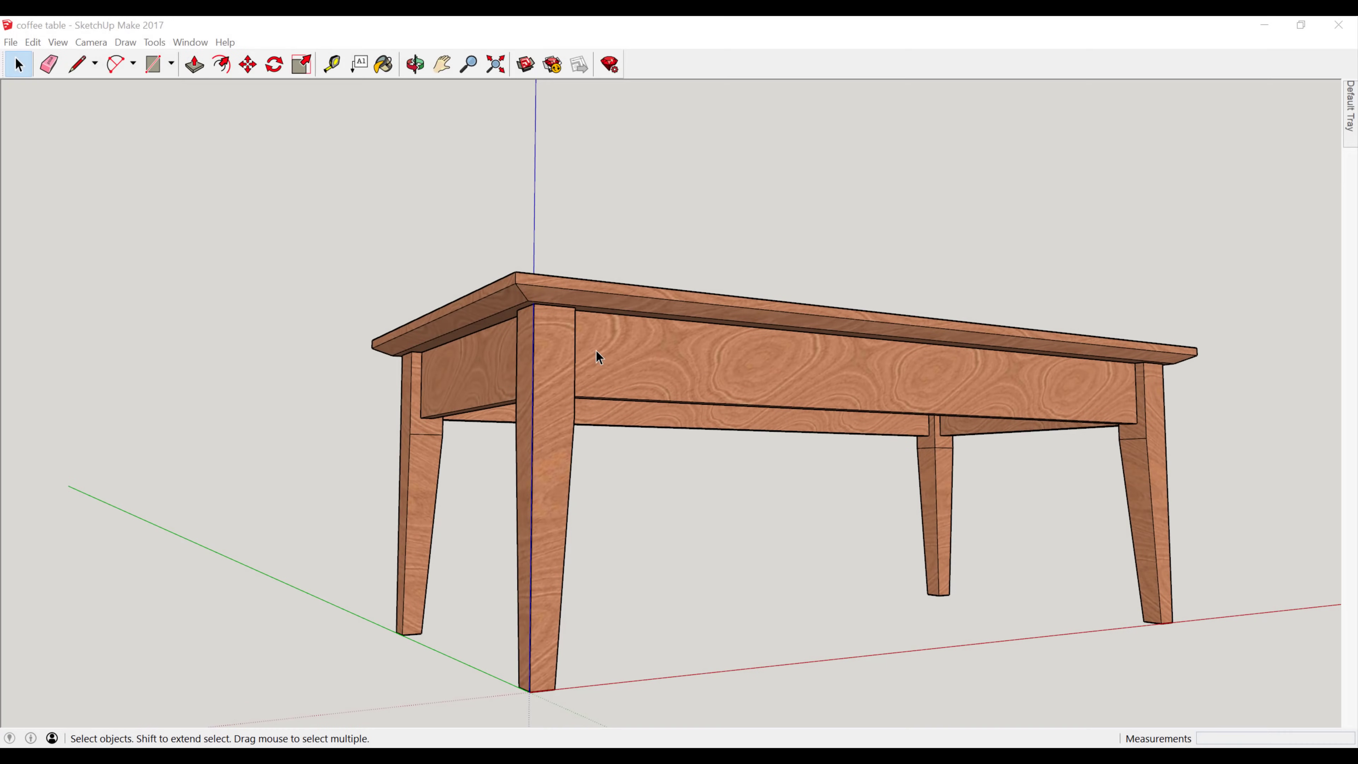
# Step: Orbit around the coffee table, switch to the Front standard view, then orbit up and back
pyautogui.moveTo(746, 338); pyautogui.dragTo(983, 284, button='middle')
pyautogui.press('f')
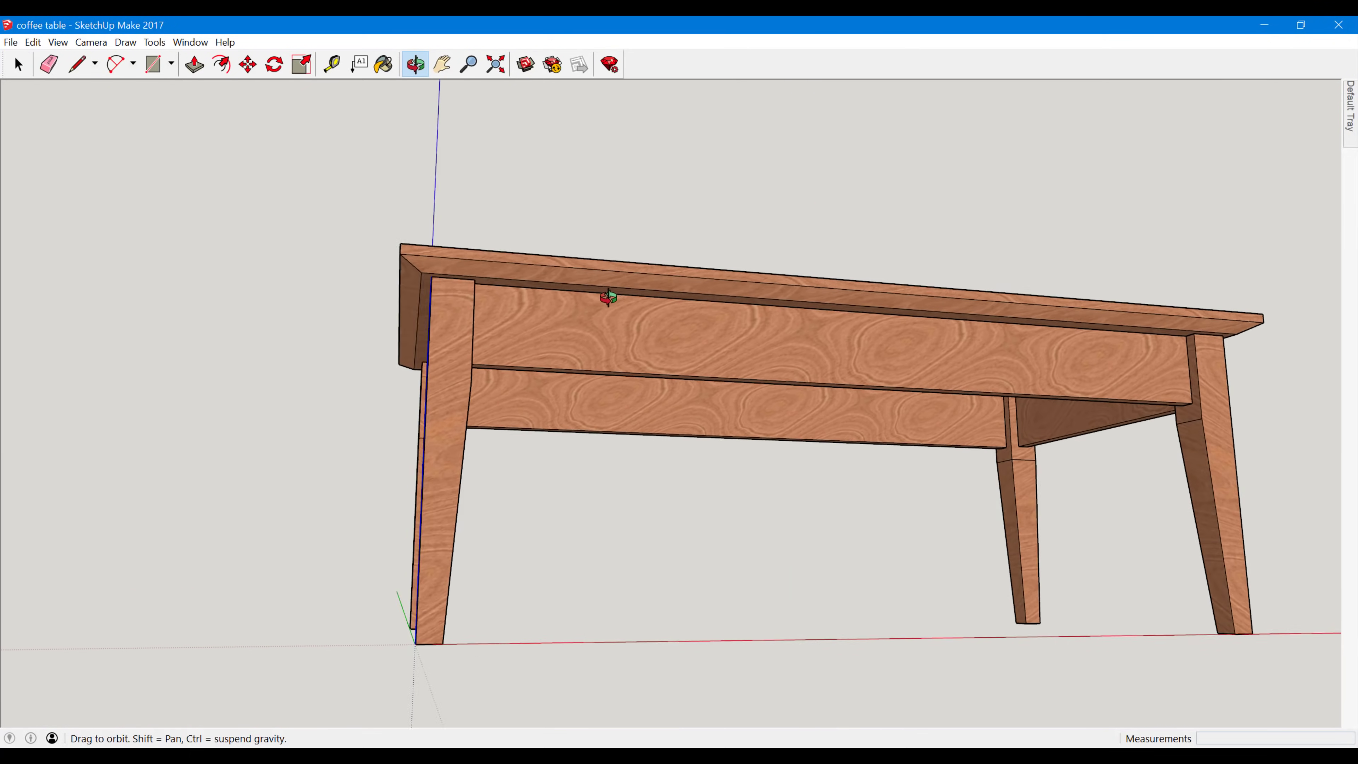
pyautogui.moveTo(532, 389)
pyautogui.mouseDown(button='middle')
pyautogui.moveTo(548, 446)
pyautogui.moveTo(534, 473)
pyautogui.moveTo(533, 335)
pyautogui.moveTo(558, 313)
pyautogui.moveTo(910, 312)
pyautogui.moveTo(914, 295)
pyautogui.moveTo(904, 267)
pyautogui.moveTo(897, 342)
pyautogui.moveTo(666, 358)
pyautogui.moveTo(667, 325)
pyautogui.moveTo(633, 332)
pyautogui.moveTo(659, 298)
pyautogui.moveTo(662, 322)
pyautogui.mouseUp(button='middle')
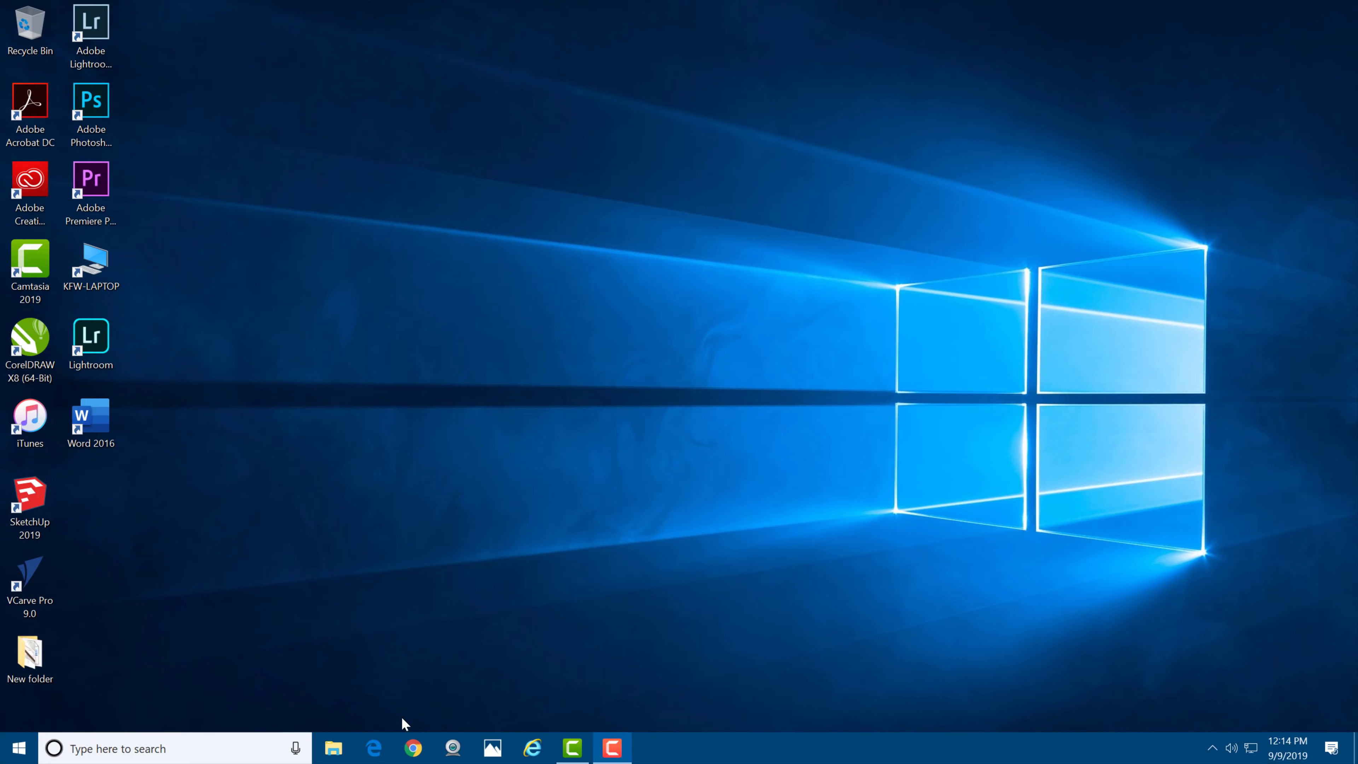
# Step: Open a maximized Chrome window on help.sketchup.com
pyautogui.click(413, 748)
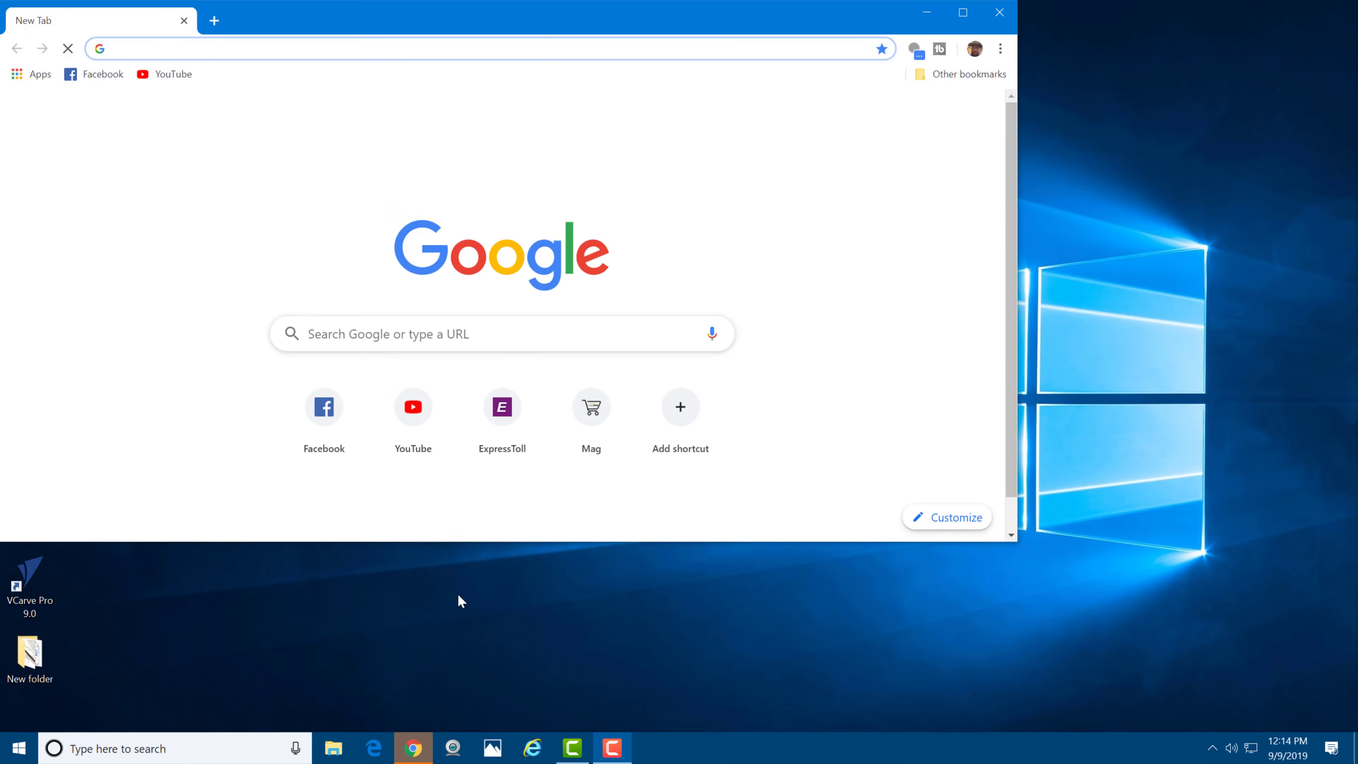
pyautogui.click(963, 13)
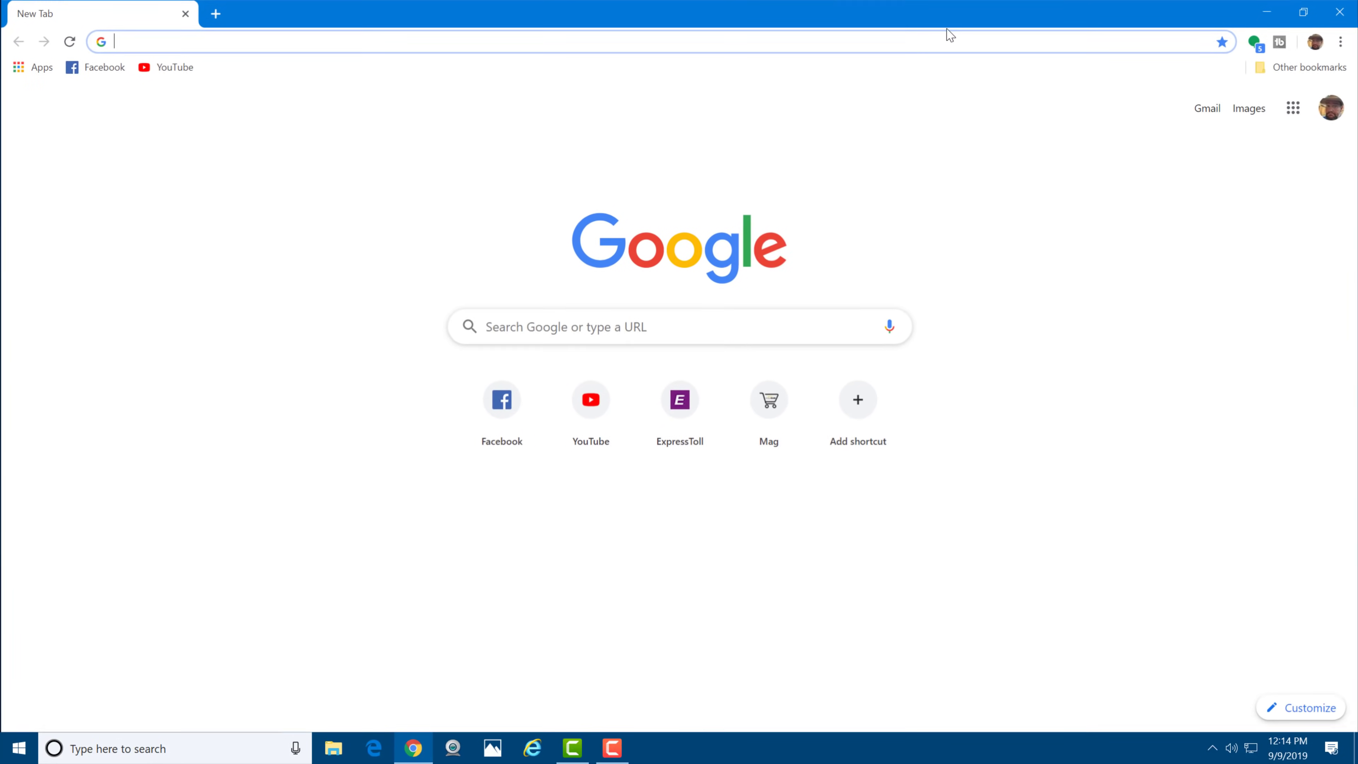
pyautogui.write('help.sketch')
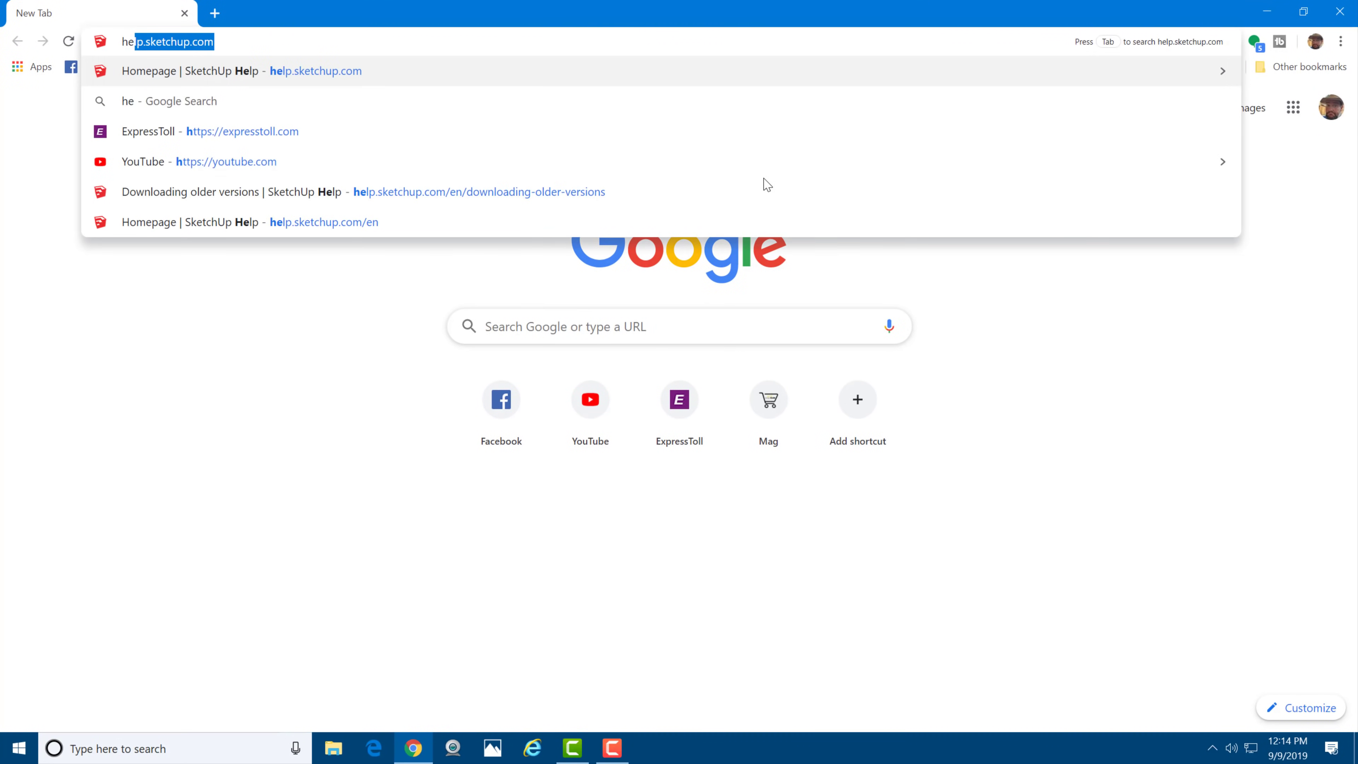
pyautogui.write('up.com')
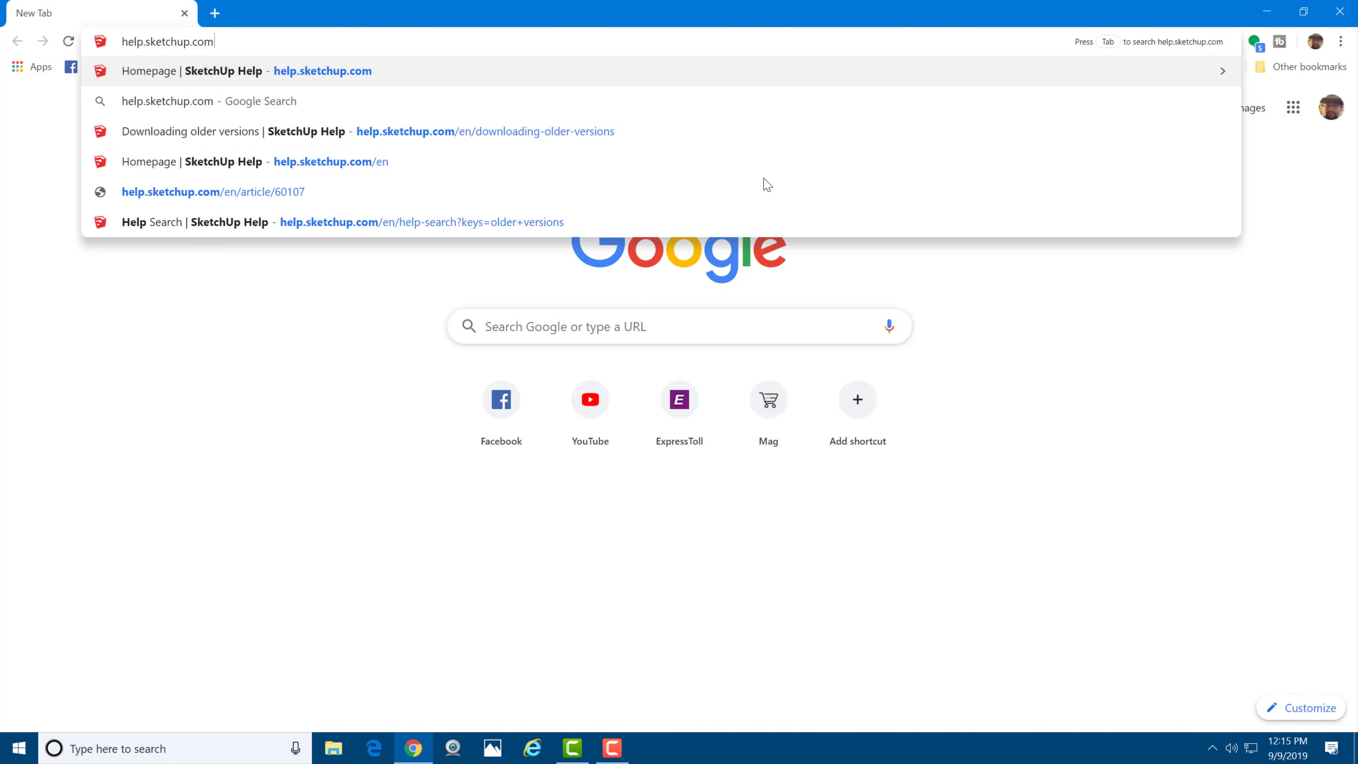
pyautogui.press('Return')
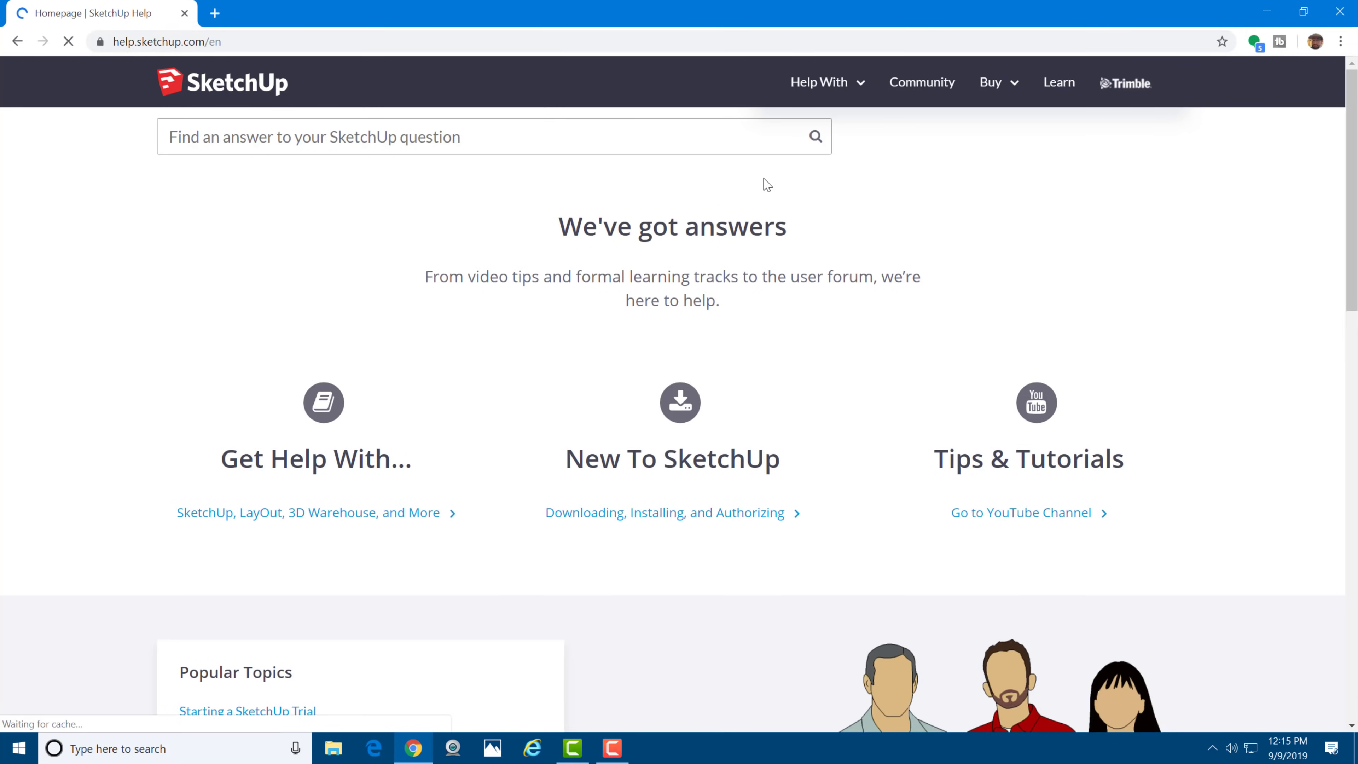
# Step: Search the help site for 'older versions' and open the 'Downloading older versions' article
pyautogui.click(588, 132)
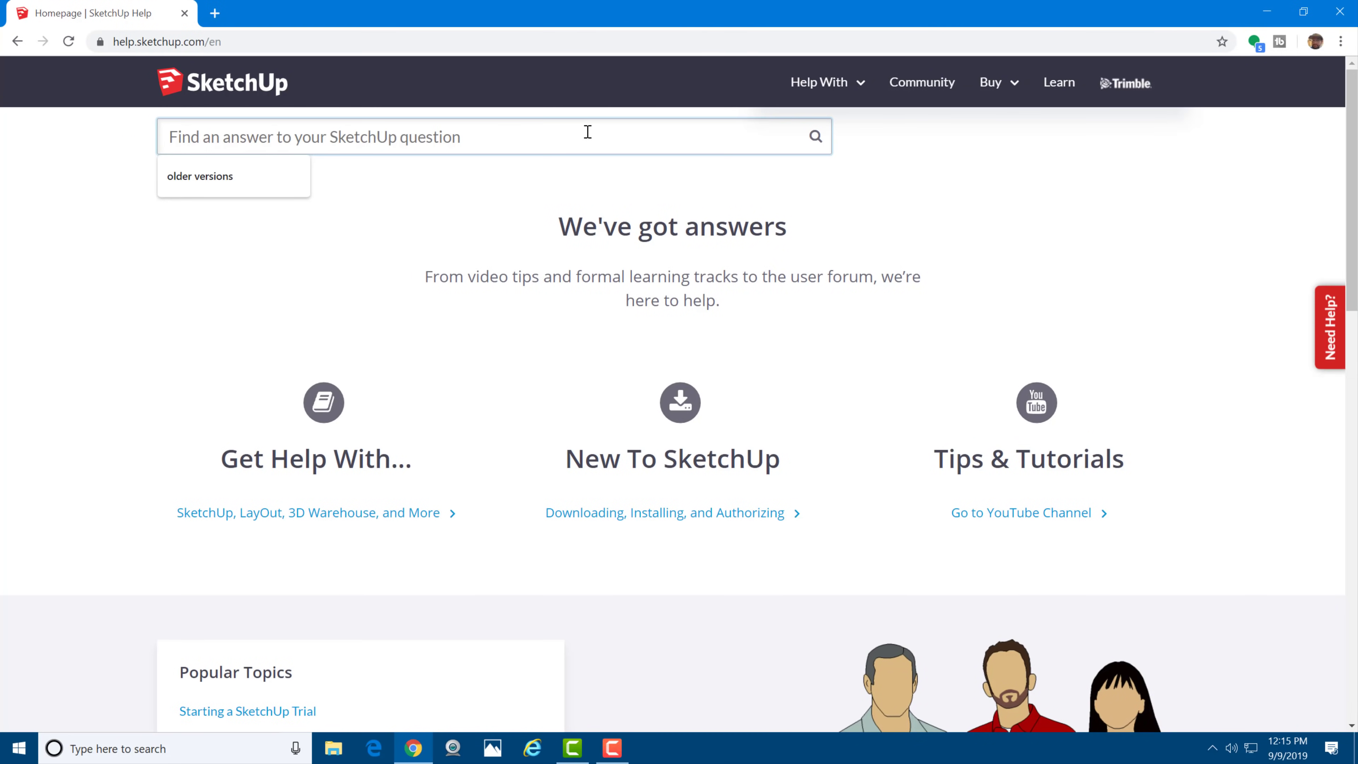
pyautogui.write('oledr')
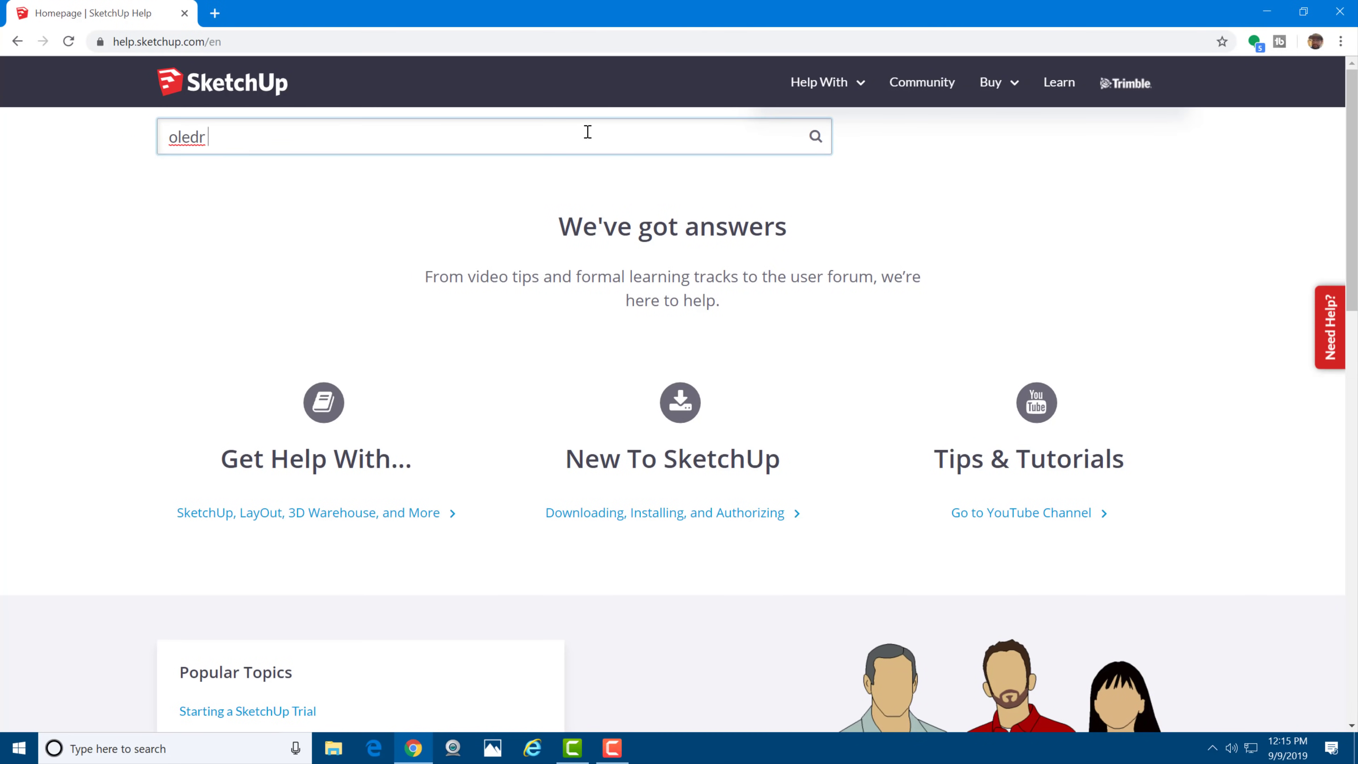
pyautogui.press('BackSpace')
pyautogui.write('der ver')
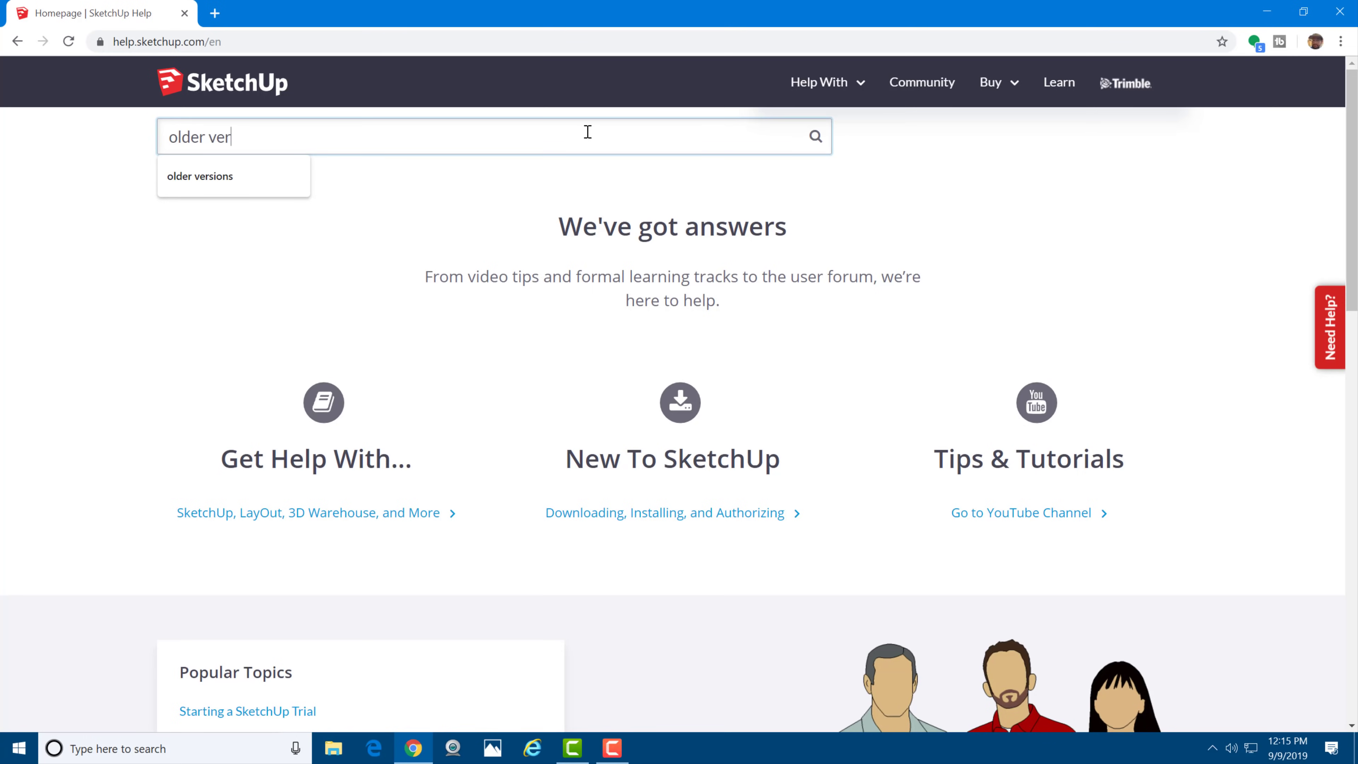
pyautogui.write('sions')
pyautogui.press('Return')
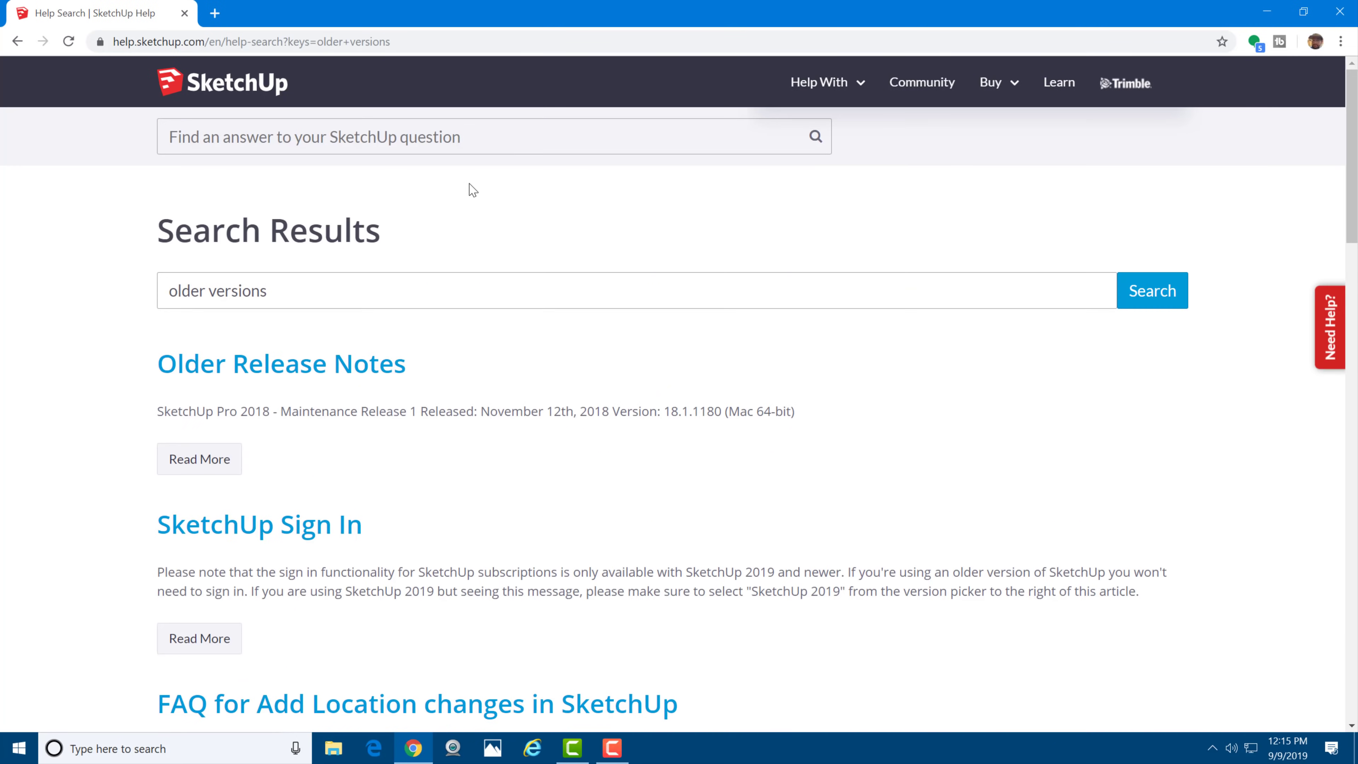
pyautogui.scroll(-1, 464, 210)
pyautogui.scroll(-6, 465, 210)
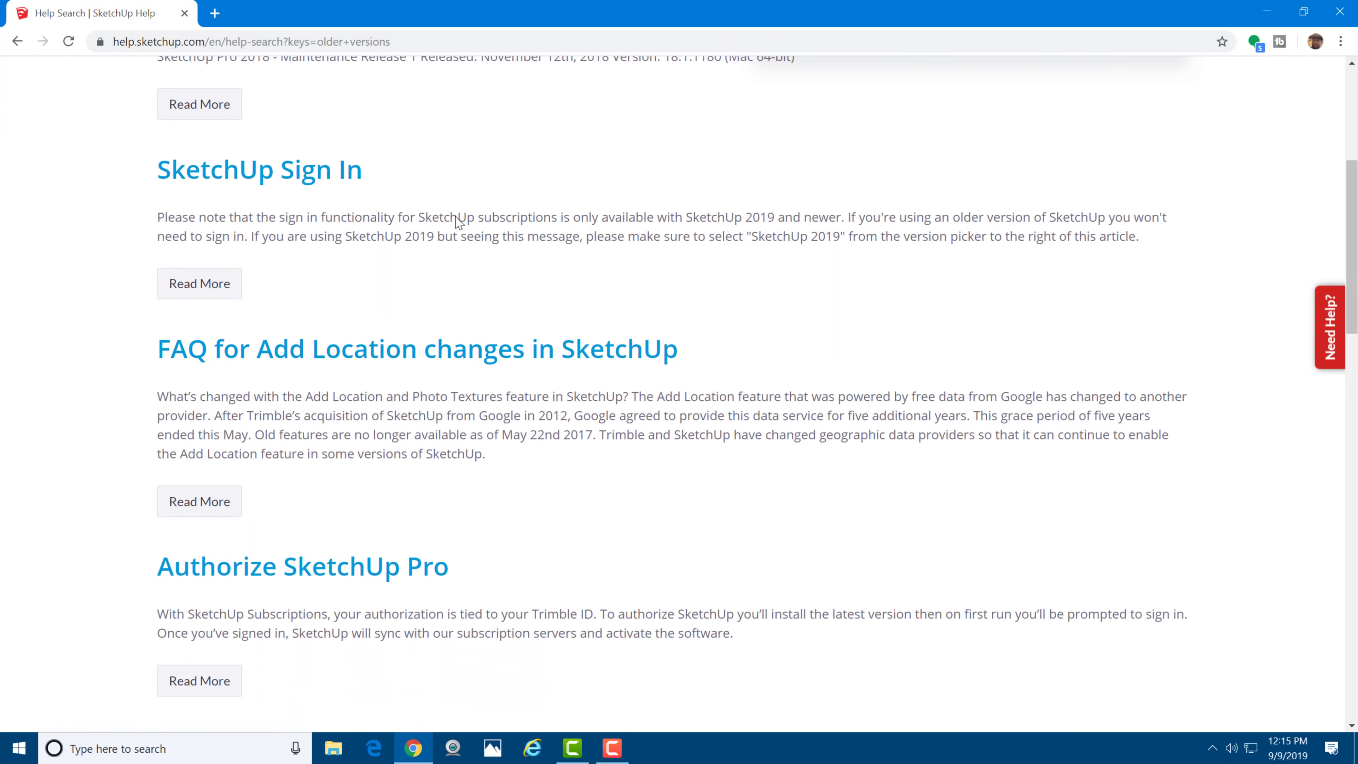
pyautogui.scroll(-5, 460, 223)
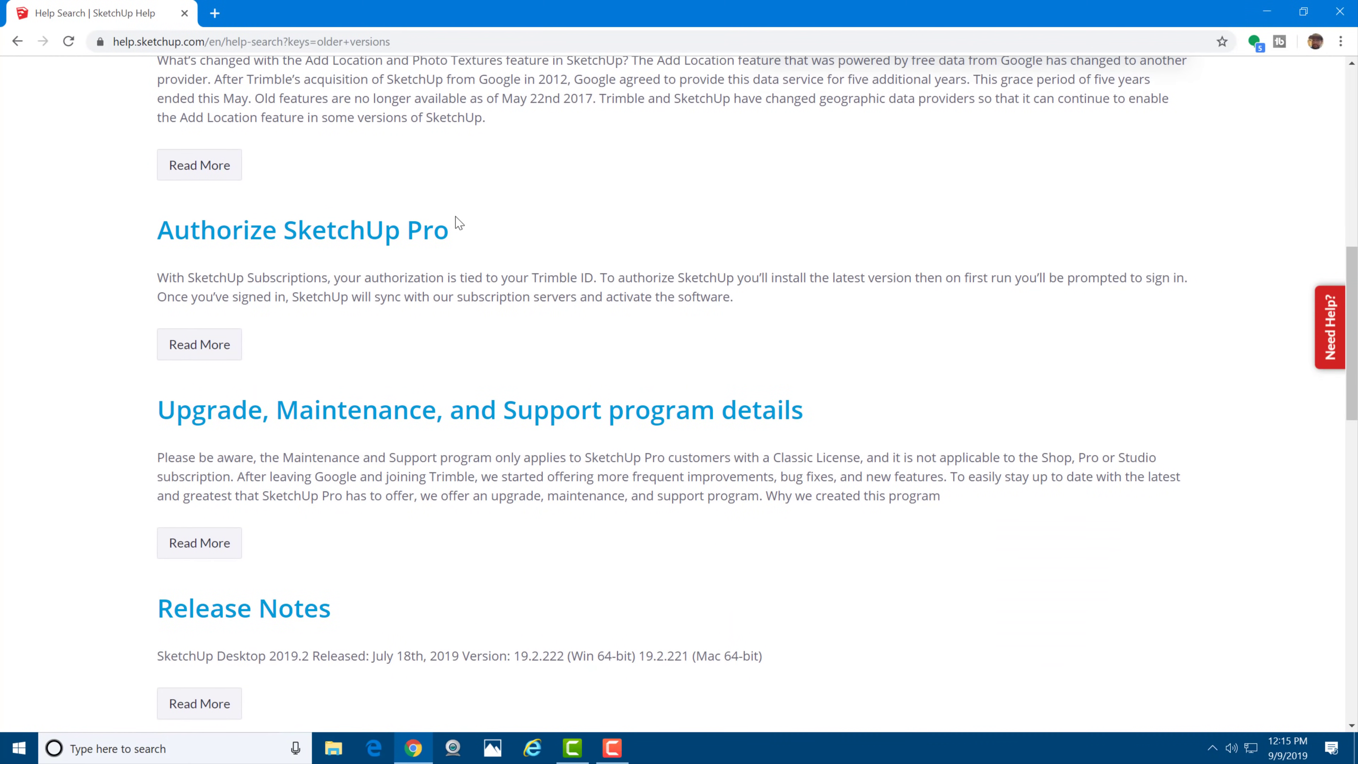
pyautogui.scroll(-4, 460, 223)
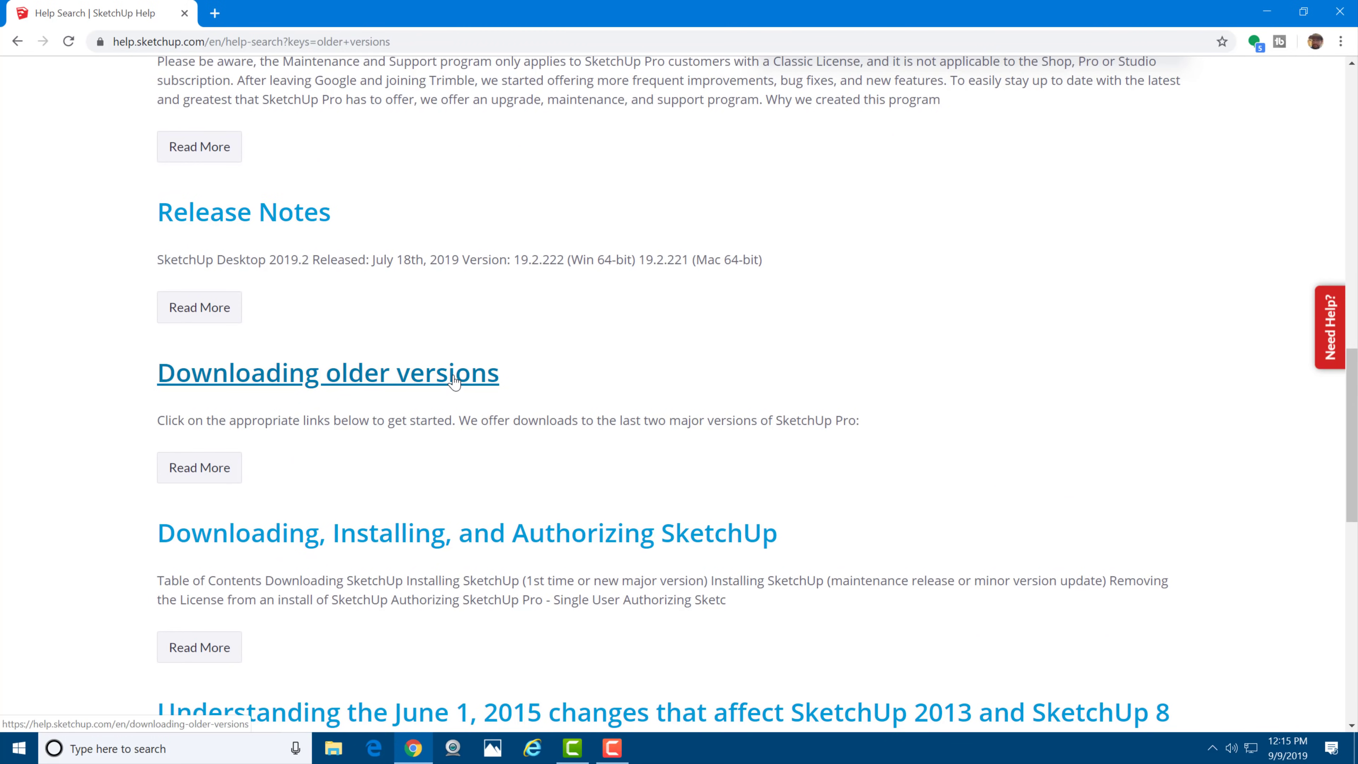
pyautogui.click(455, 381)
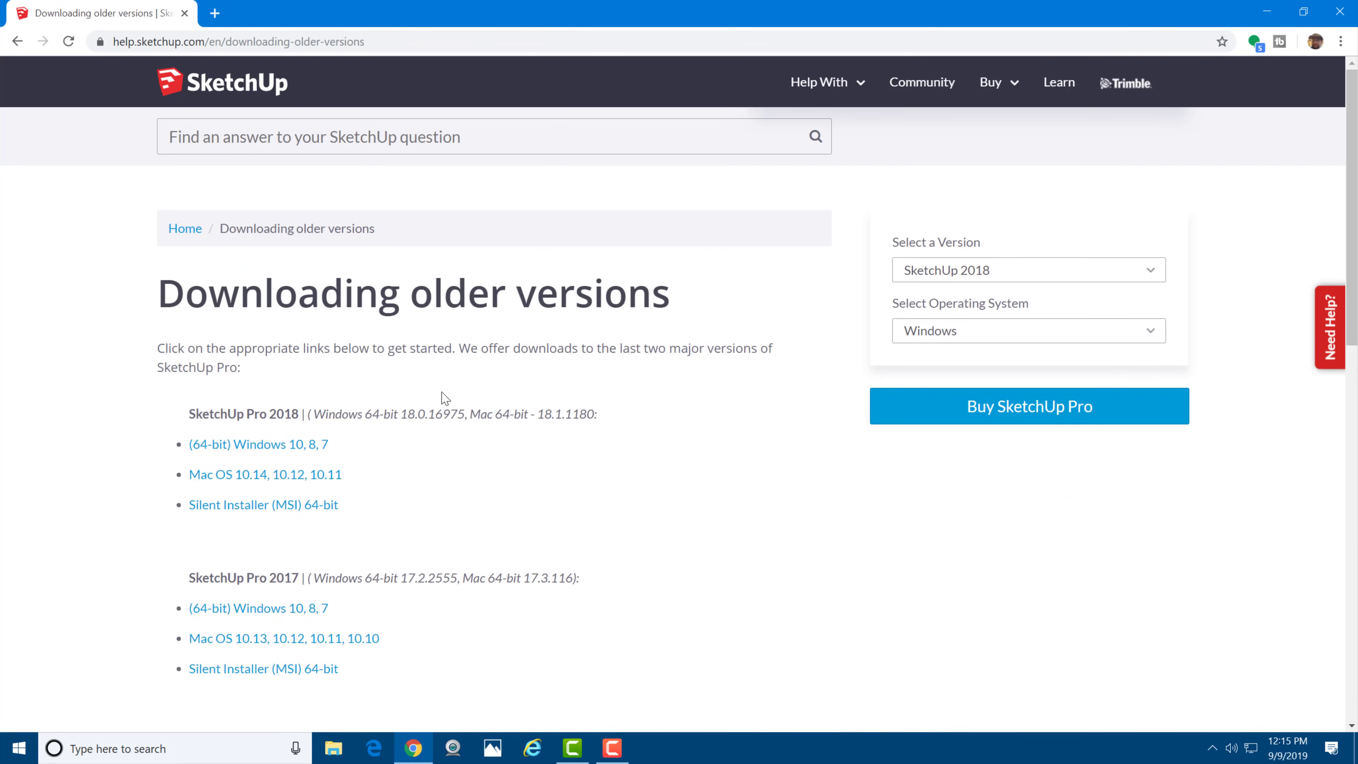
# Step: Download the SketchUp Make 2017 '(64-bit) Windows 10, 8, 7' installer
pyautogui.scroll(-3, 445, 400)
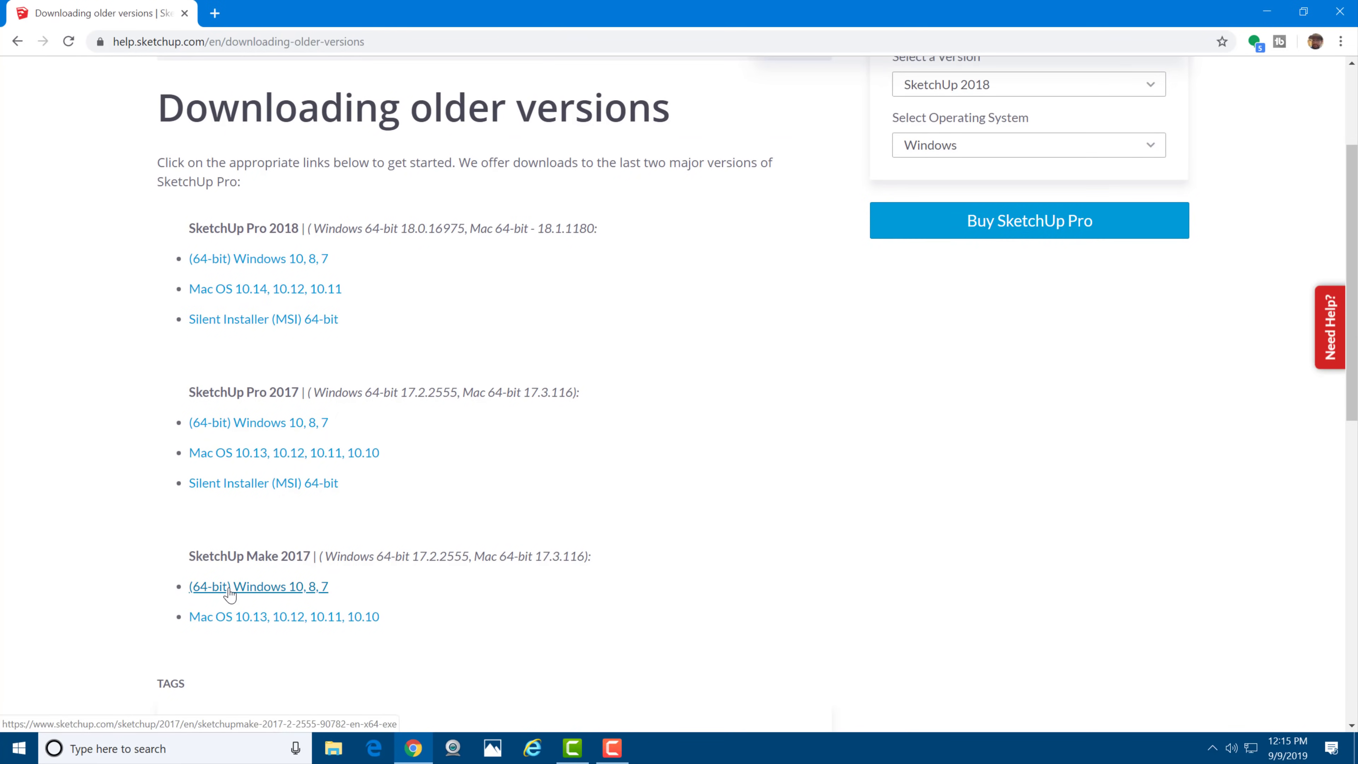
pyautogui.click(230, 586)
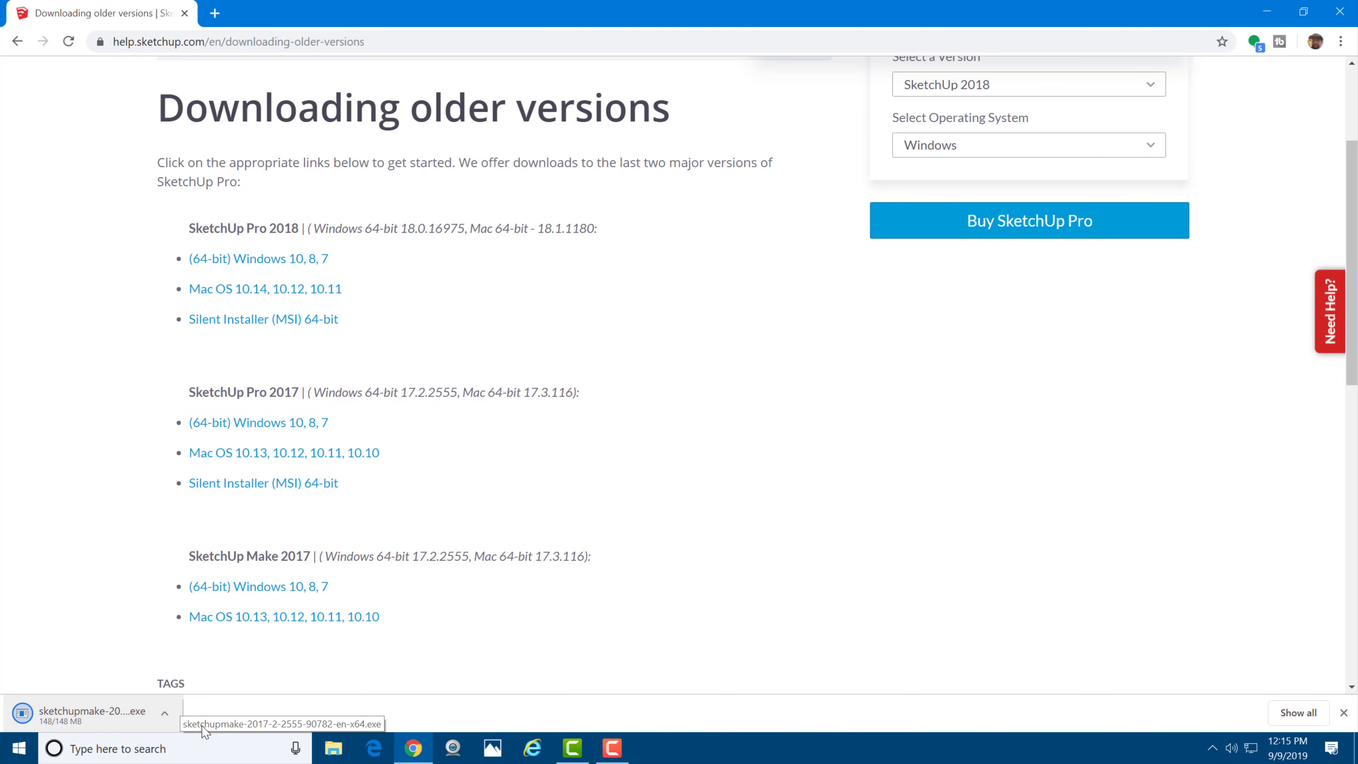
# Step: Run the sketchupmake installer from File Explorer's Downloads folder and minimize Chrome
pyautogui.click(333, 749)
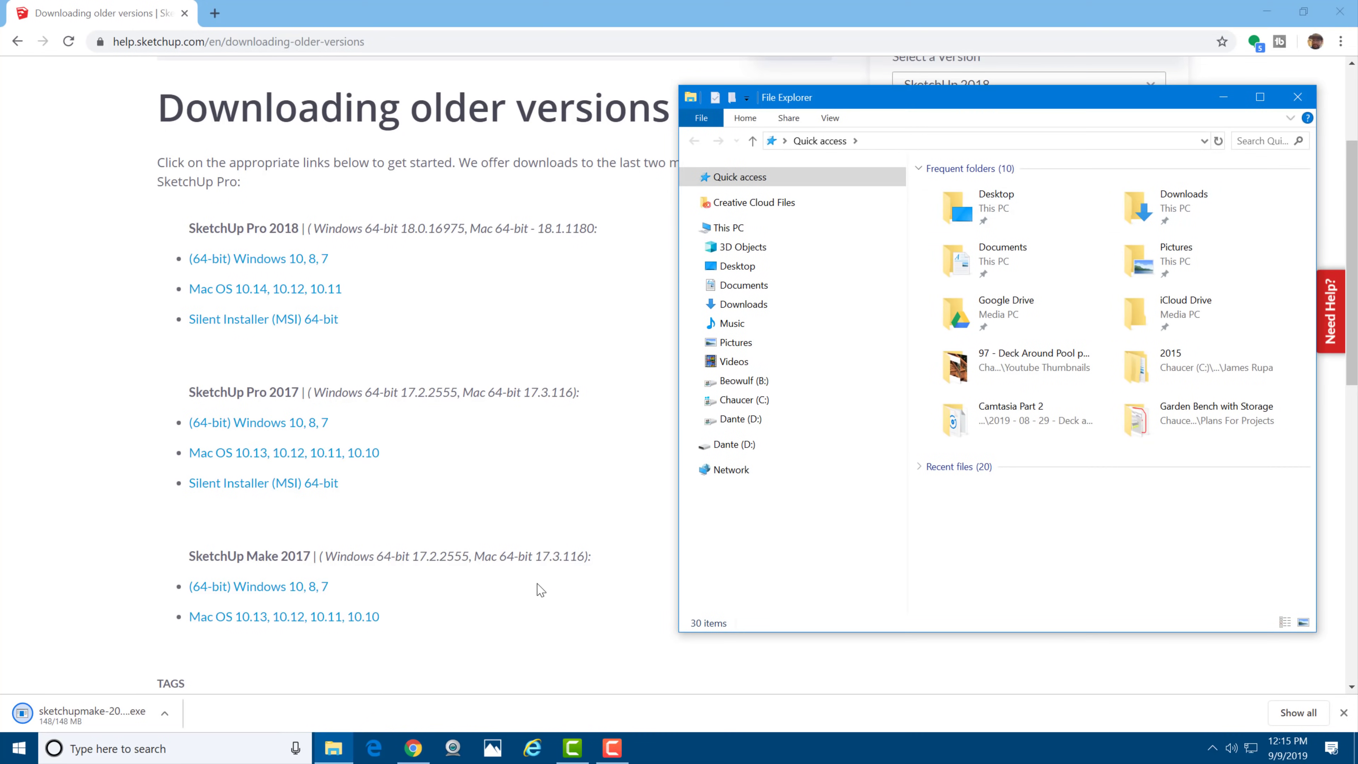
pyautogui.click(758, 305)
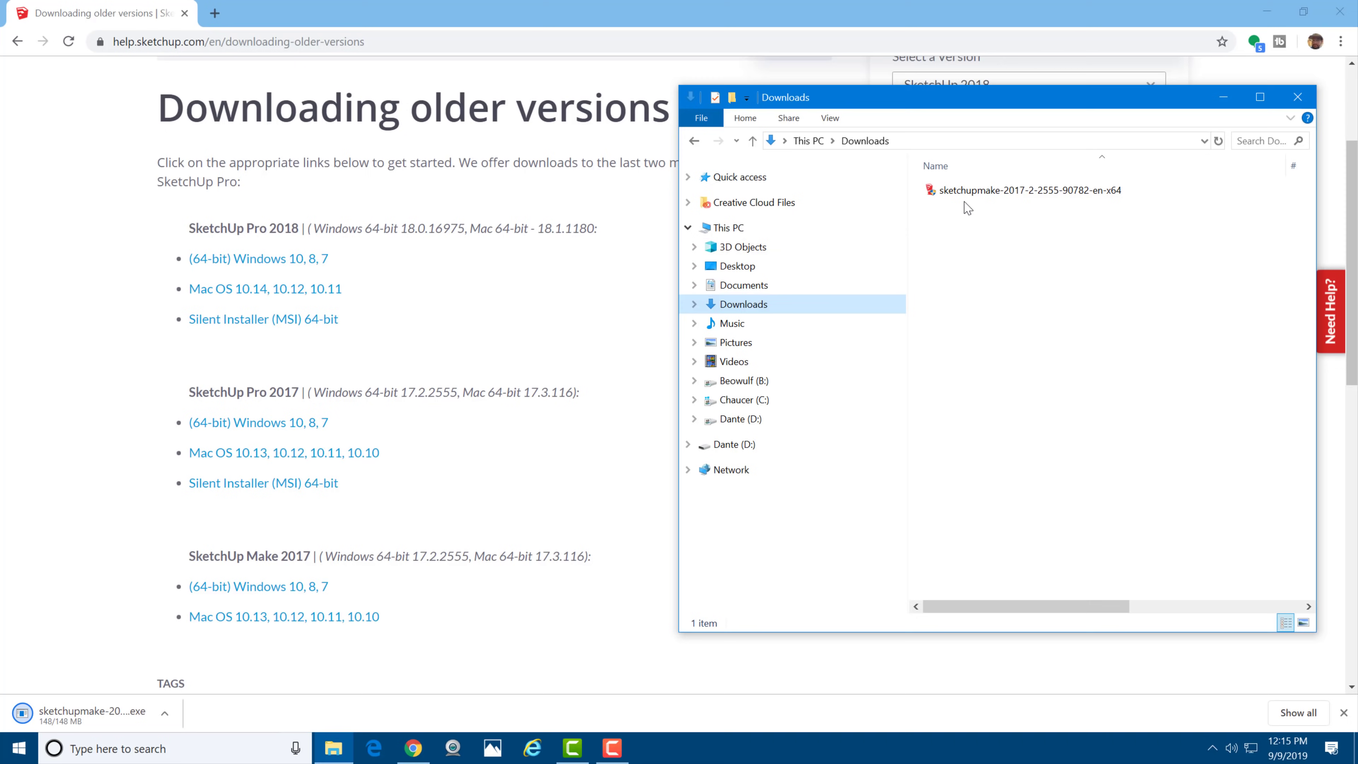
pyautogui.click(977, 198)
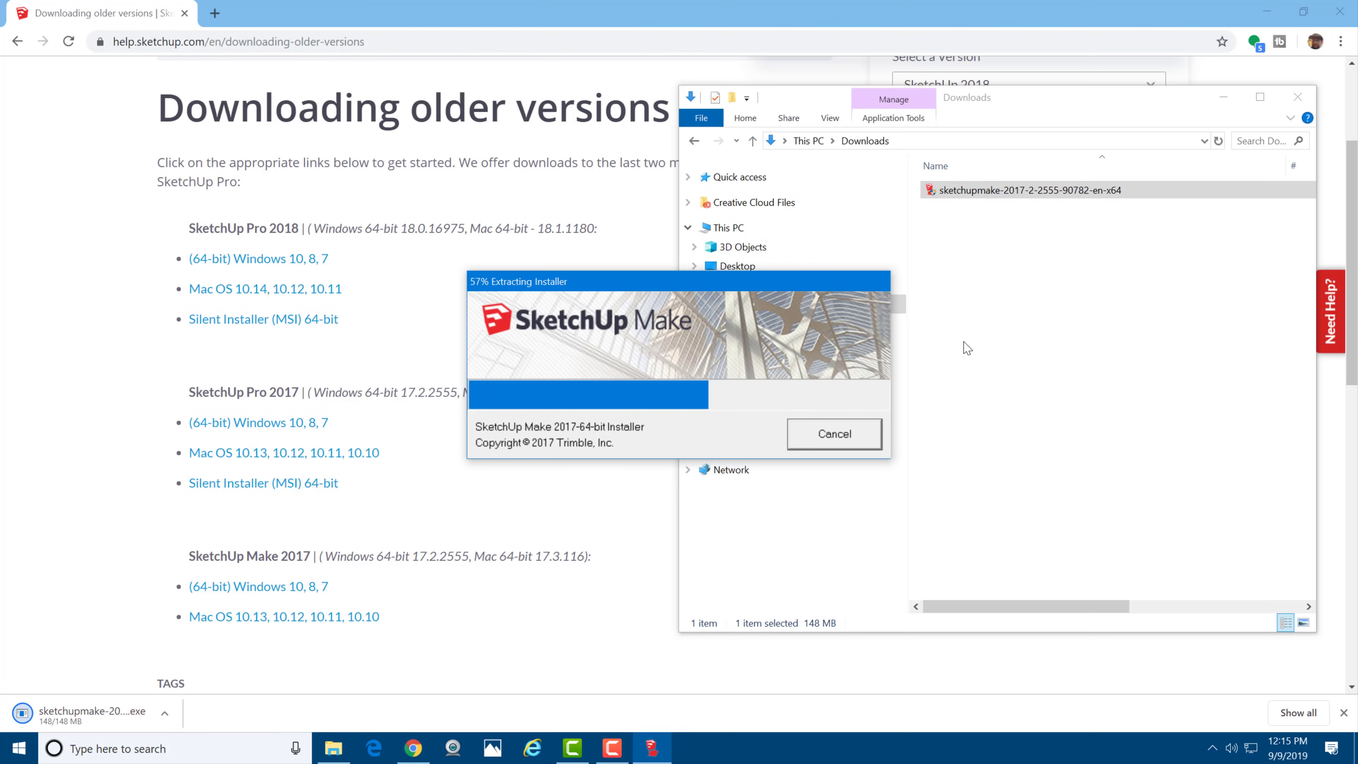
pyautogui.click(1249, 92)
pyautogui.click(1270, 67)
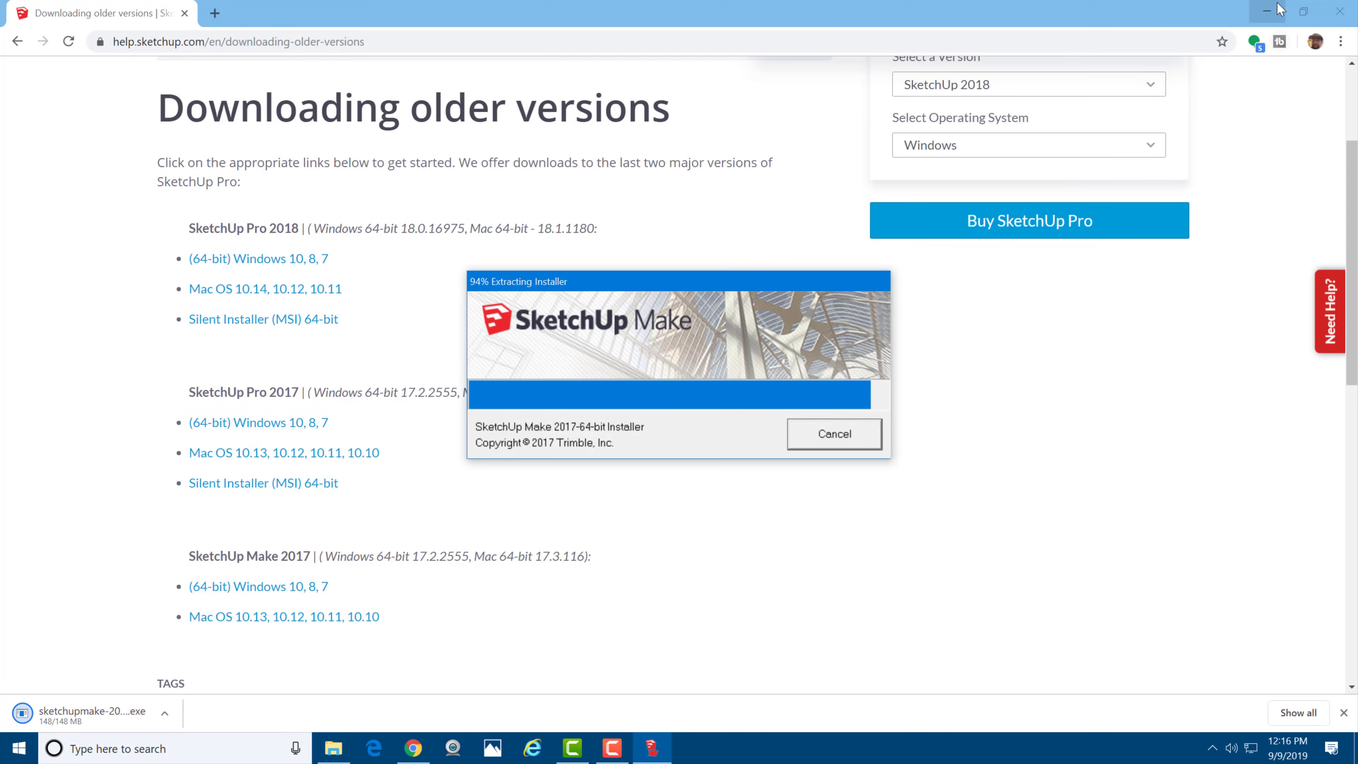
pyautogui.click(1267, 10)
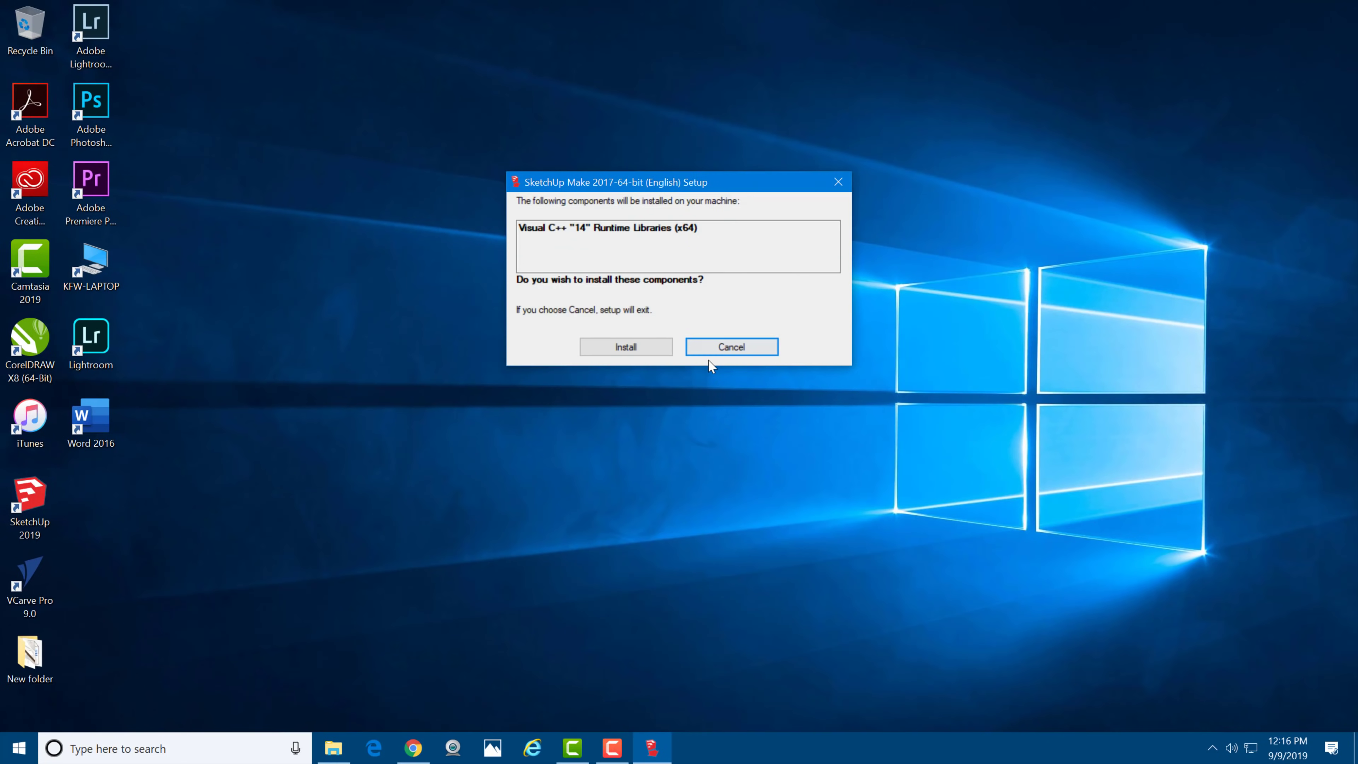
# Step: Install the Visual C++ runtimes and SketchUp Make 2017 to the default folder, then finish
pyautogui.click(663, 354)
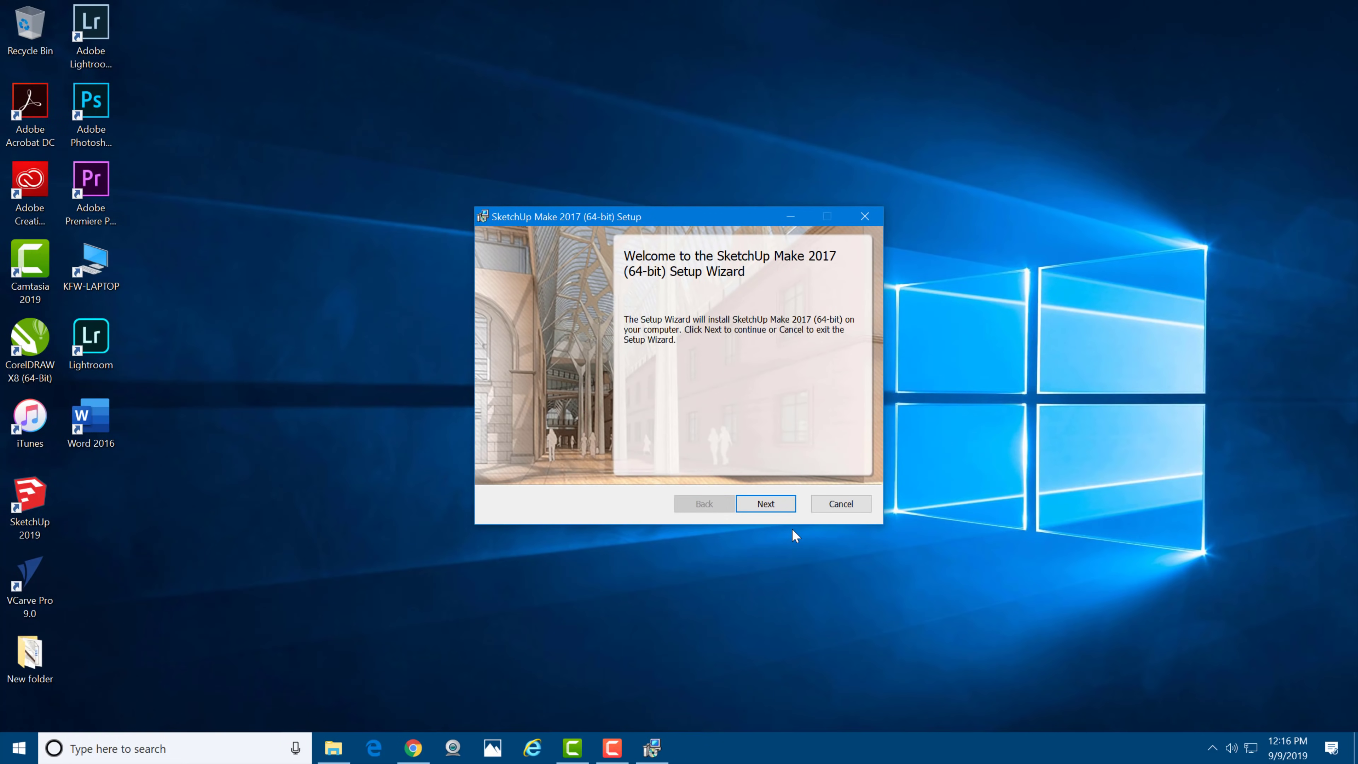
pyautogui.click(781, 509)
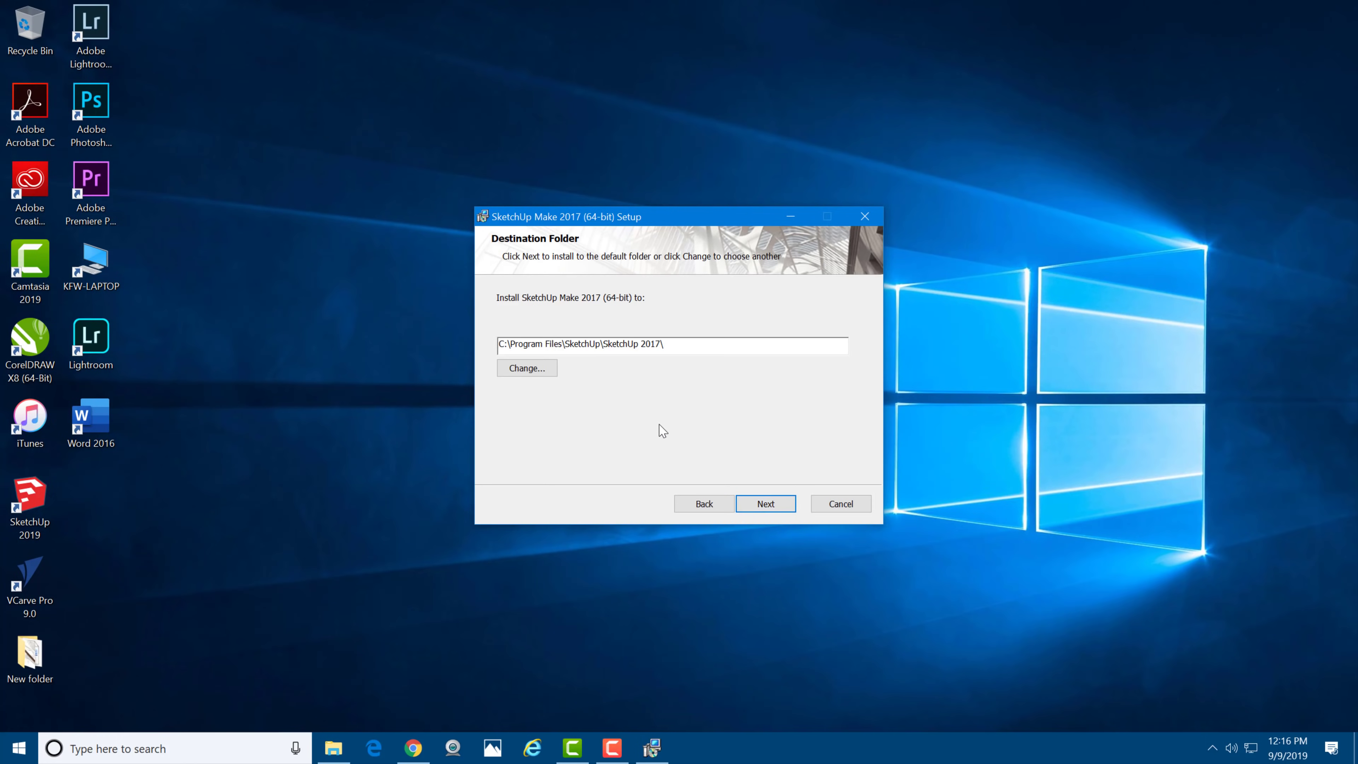
pyautogui.click(779, 508)
pyautogui.click(778, 506)
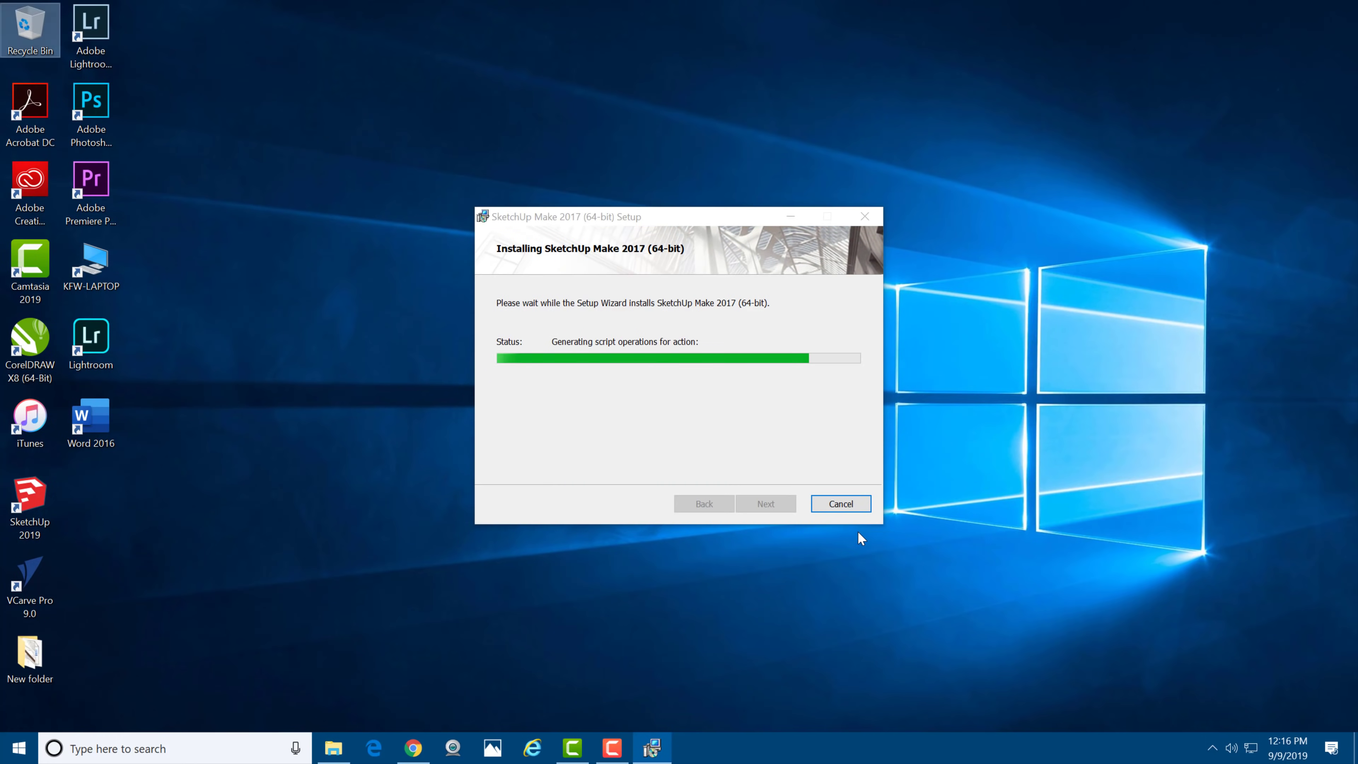
pyautogui.rightClick(859, 533)
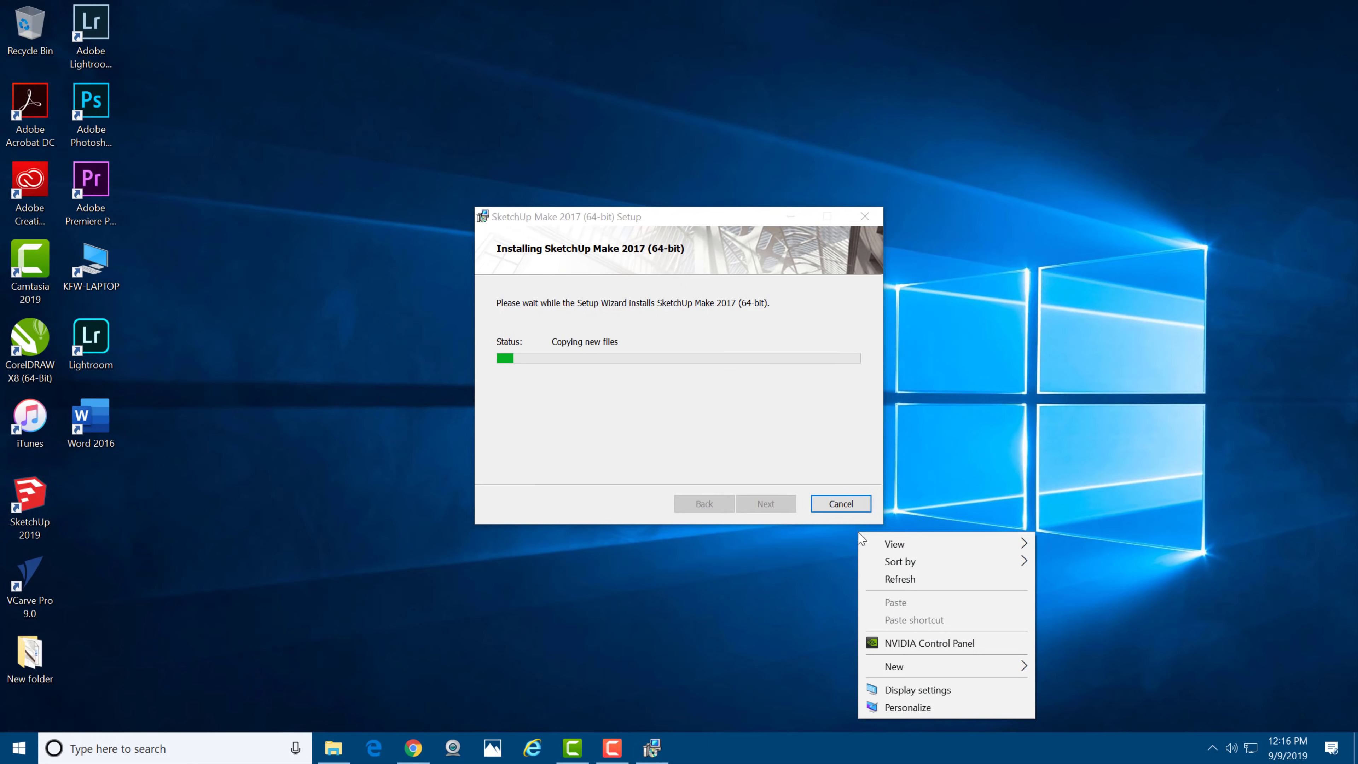
pyautogui.click(943, 351)
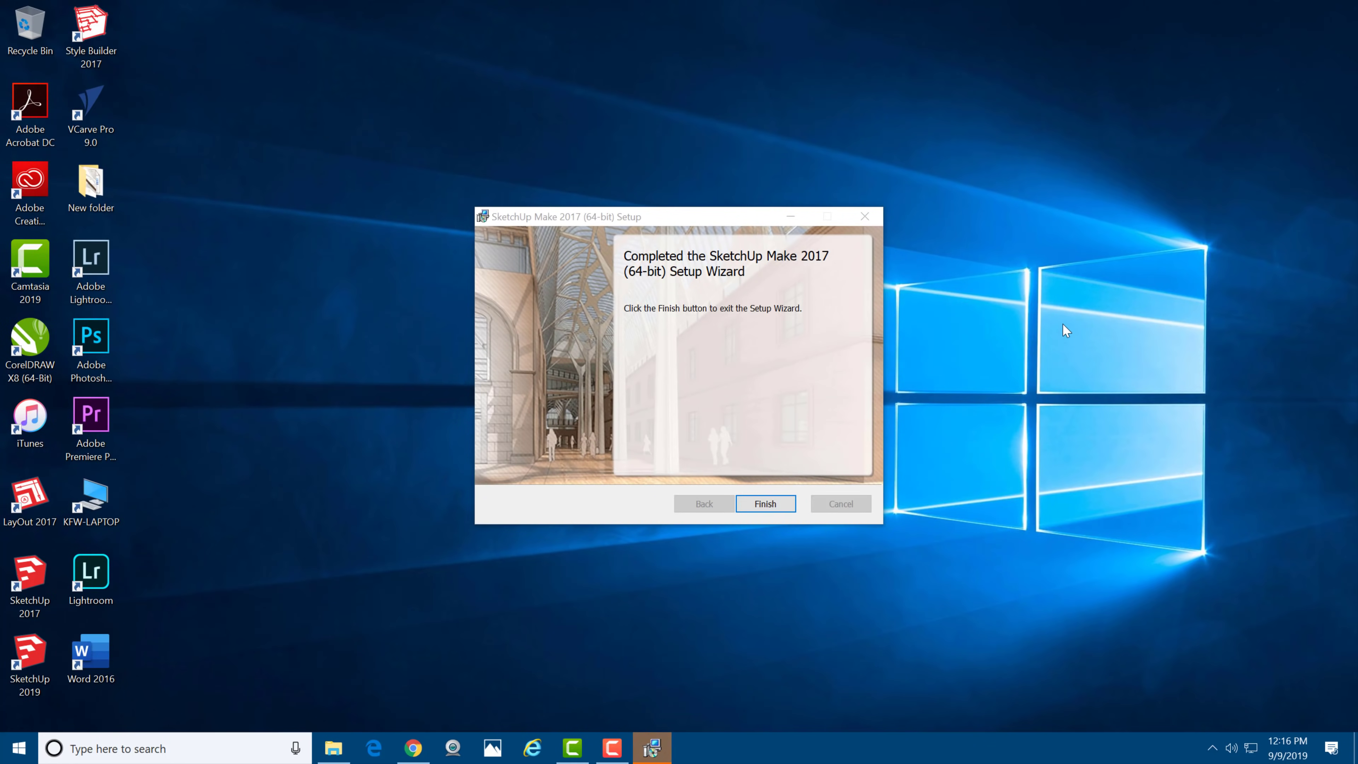
pyautogui.click(765, 511)
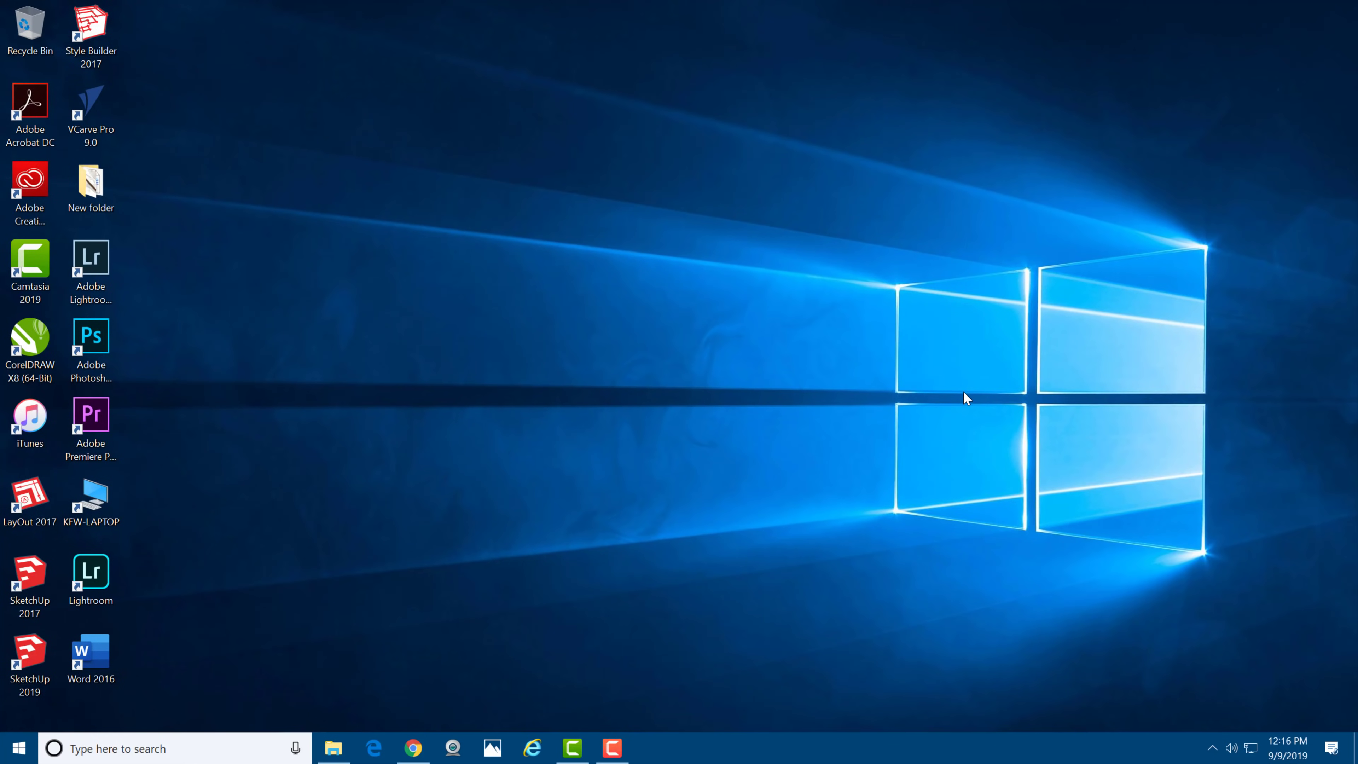
# Step: Launch SketchUp 2017 from the desktop and accept the license agreement
pyautogui.doubleClick(34, 578)
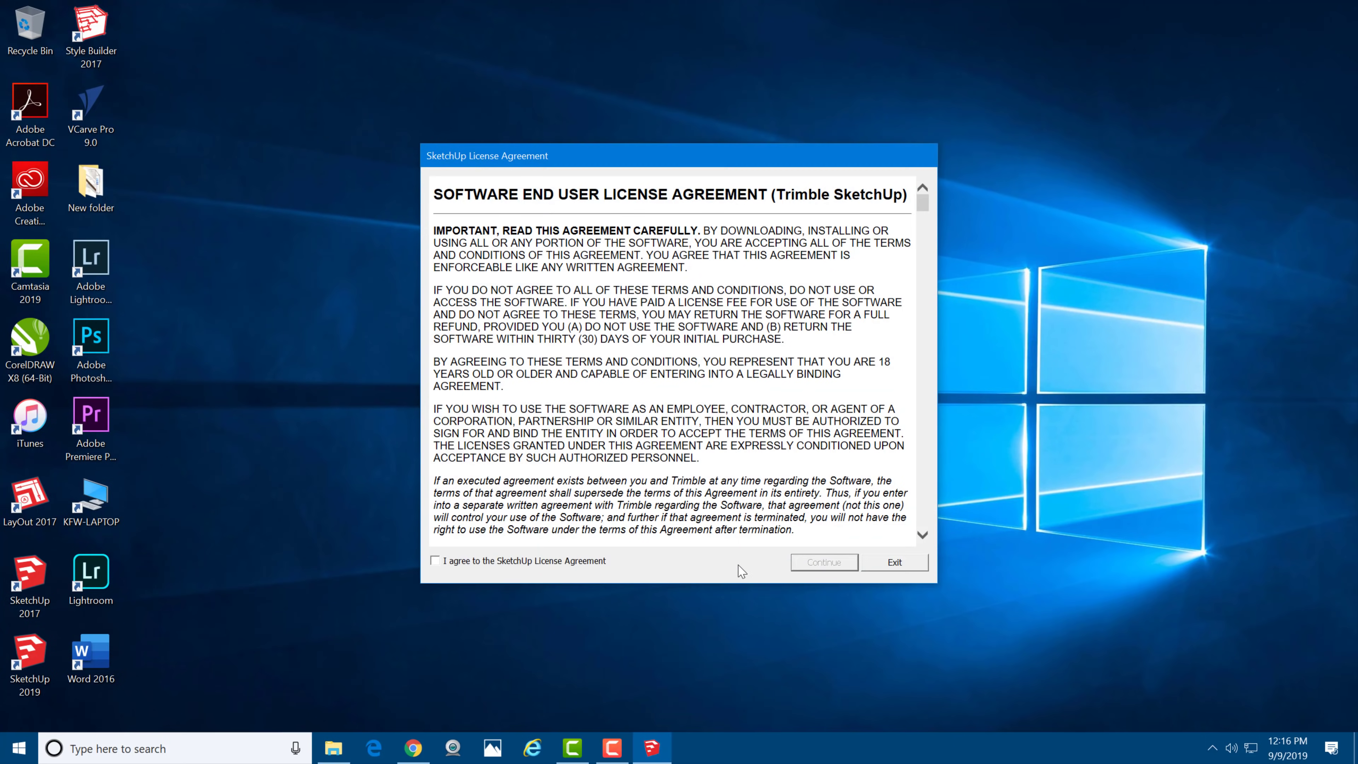
pyautogui.click(435, 560)
pyautogui.click(813, 571)
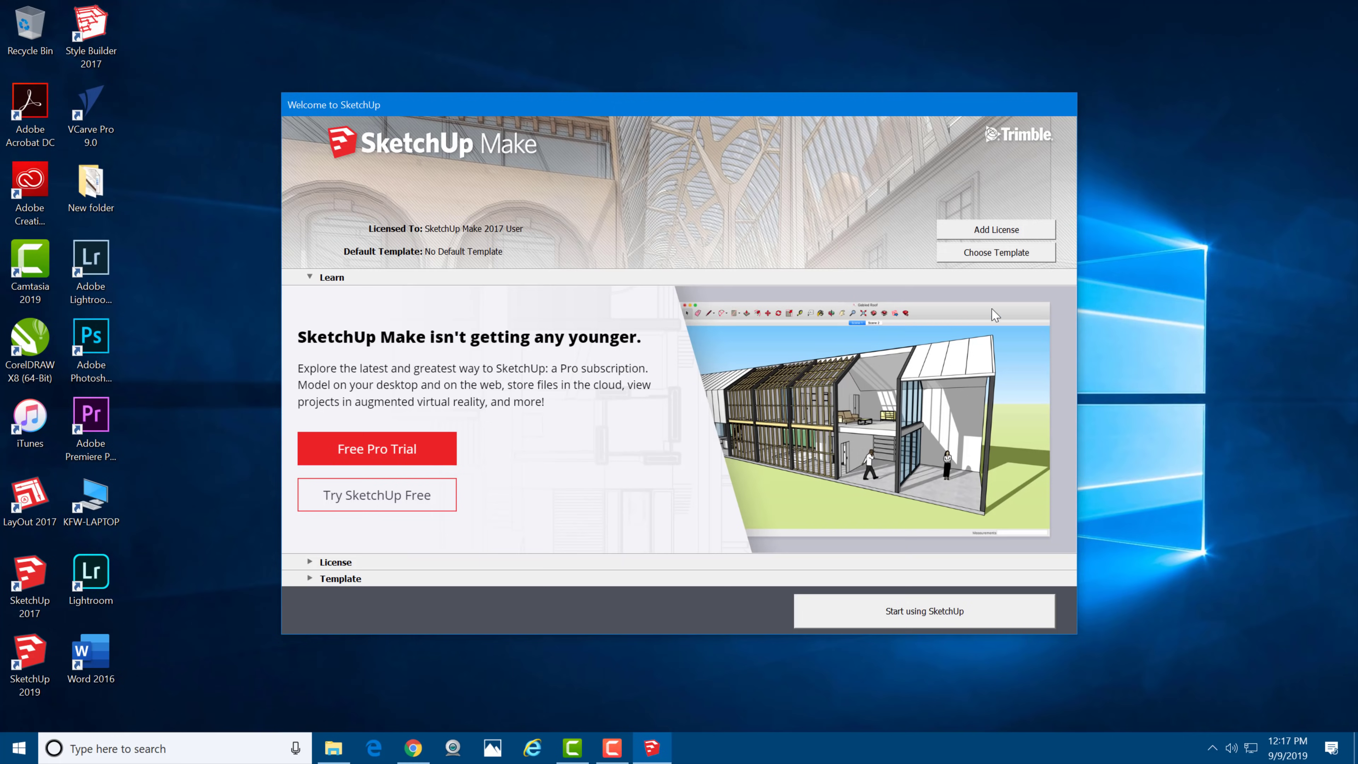
# Step: Pick the Woodworking - Inches template and start using SketchUp
pyautogui.click(993, 257)
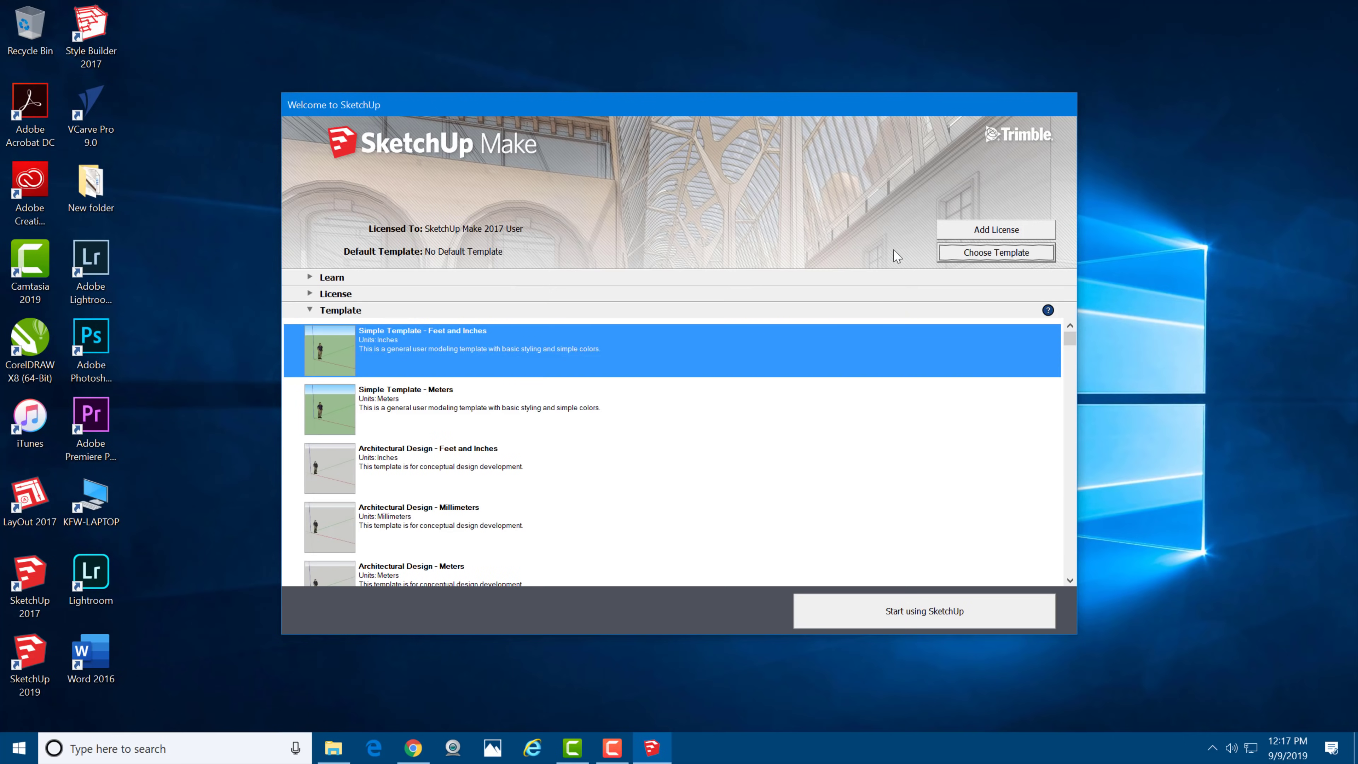
pyautogui.click(461, 337)
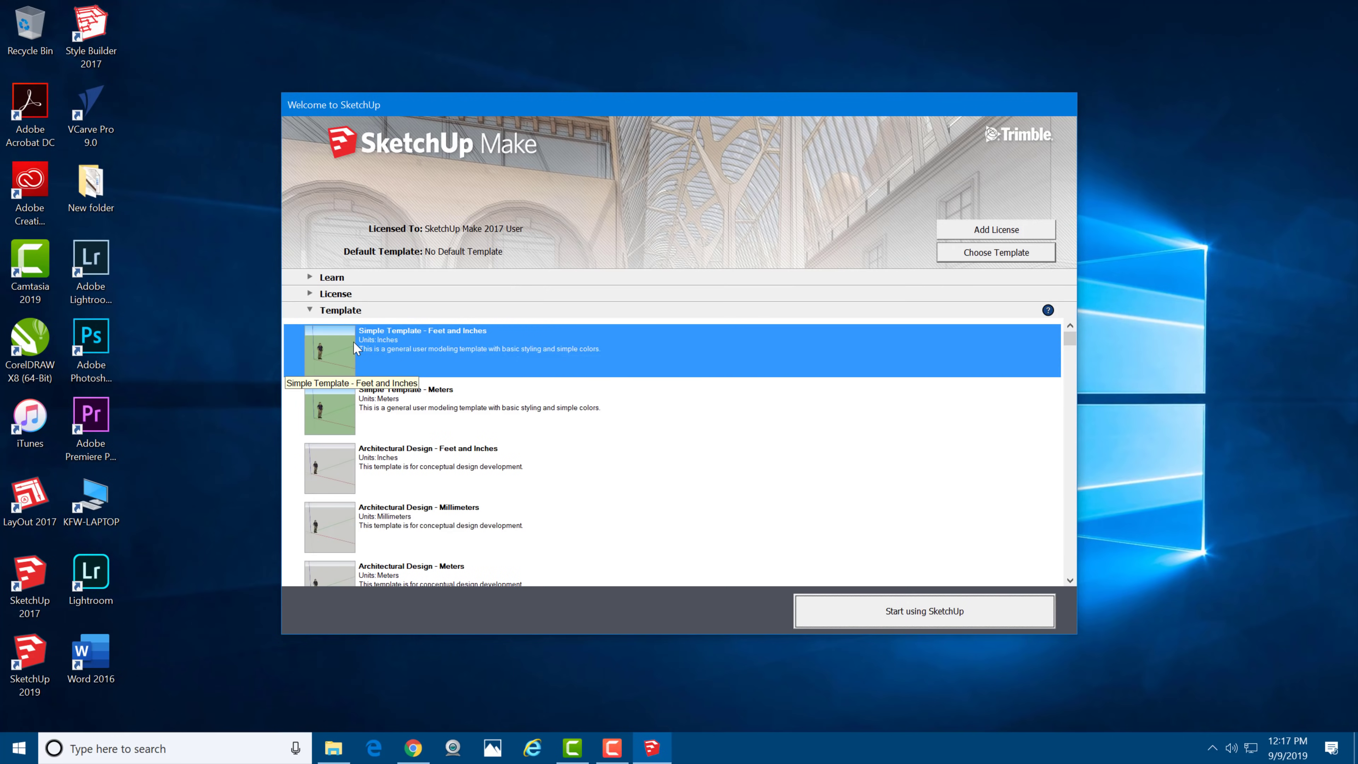
pyautogui.scroll(-3, 535, 482)
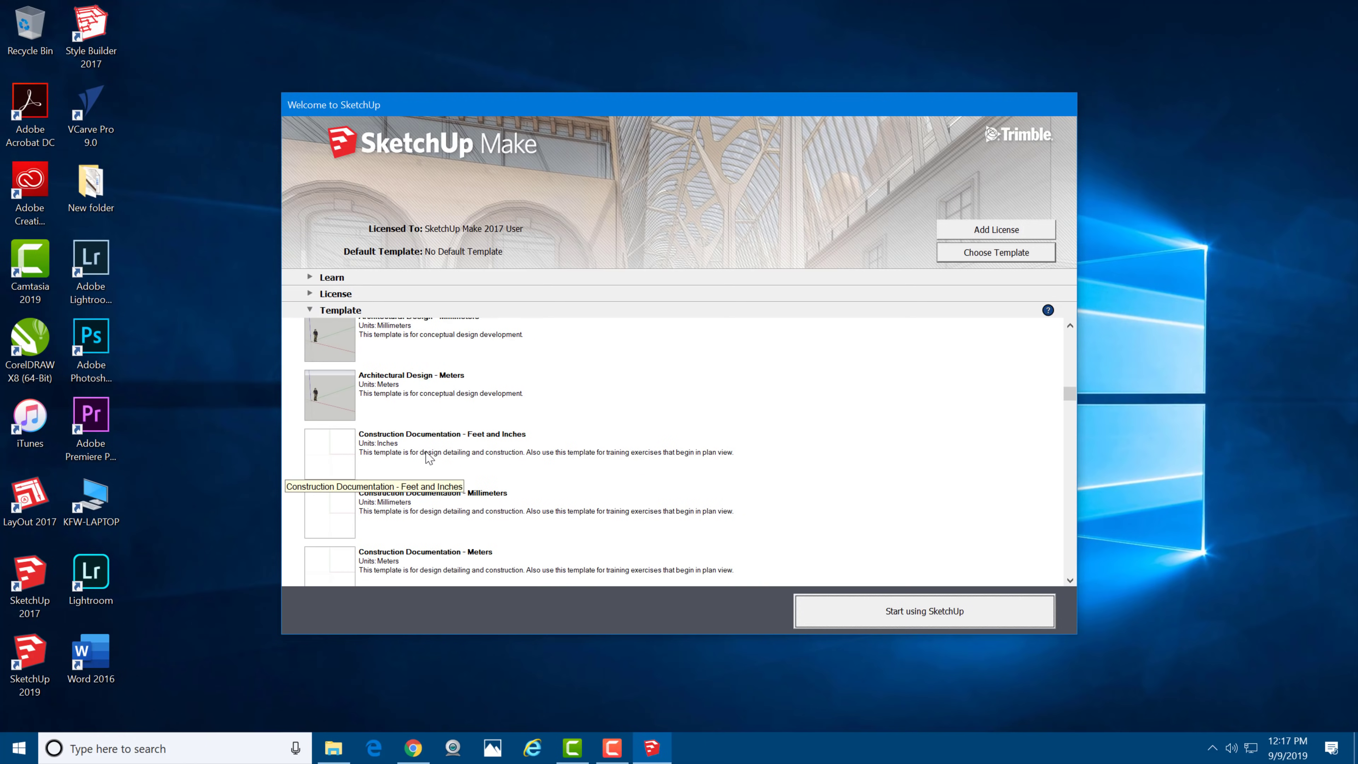
pyautogui.scroll(-7, 577, 511)
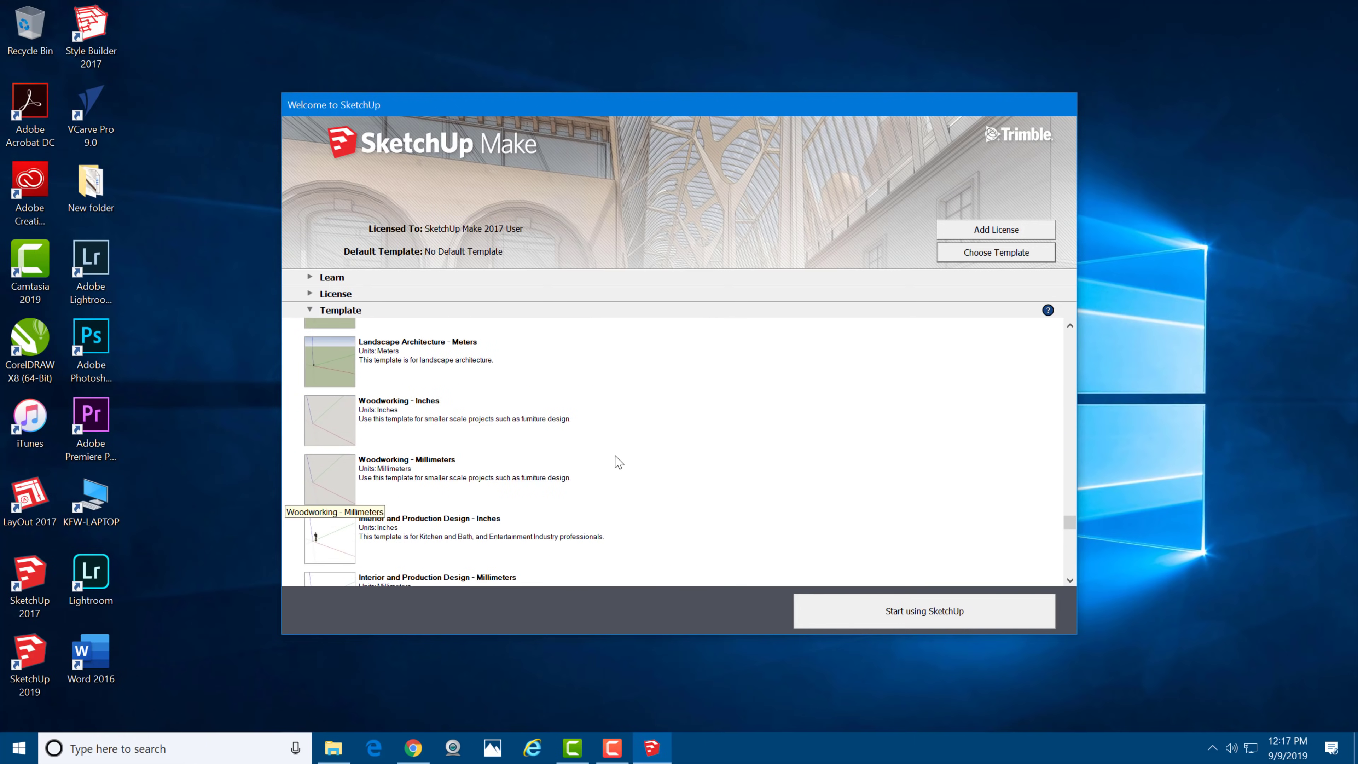
pyautogui.click(346, 414)
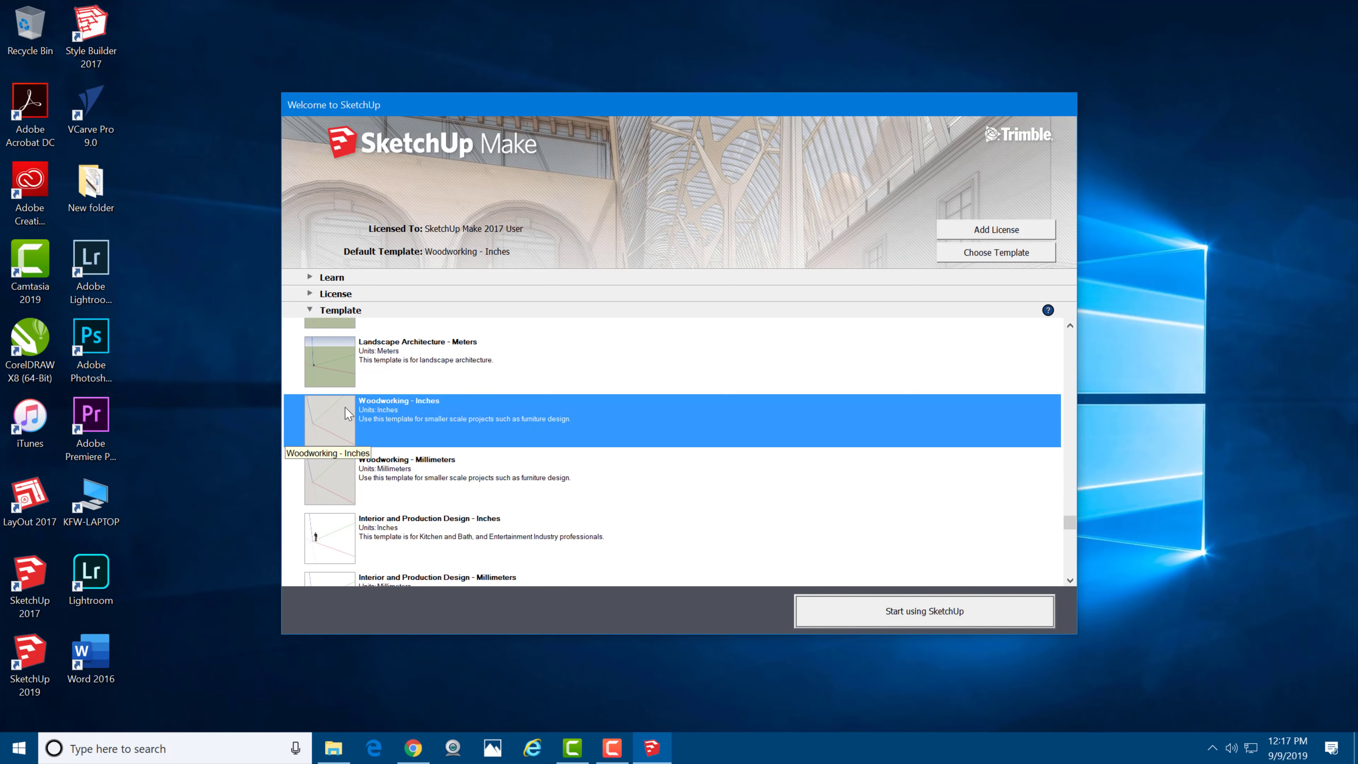
pyautogui.click(946, 619)
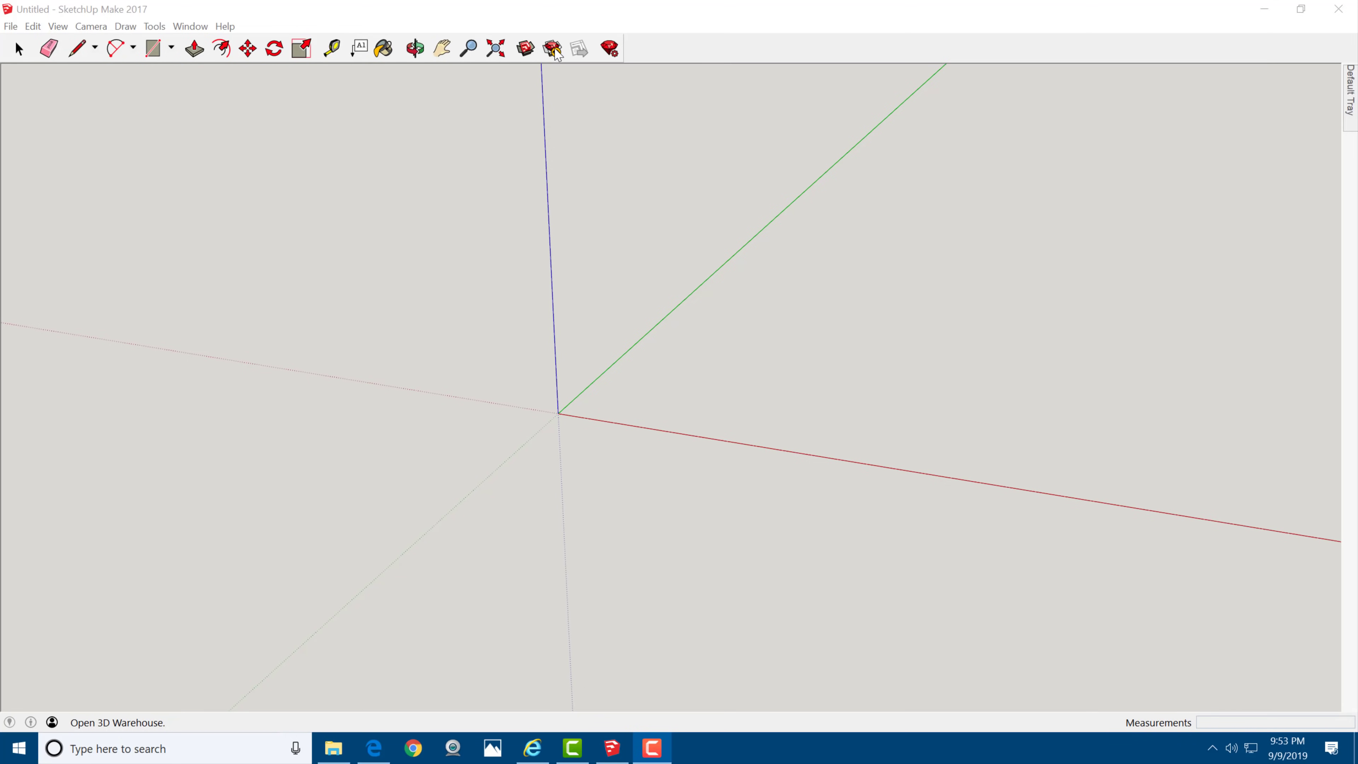
pyautogui.moveTo(1355, 104)
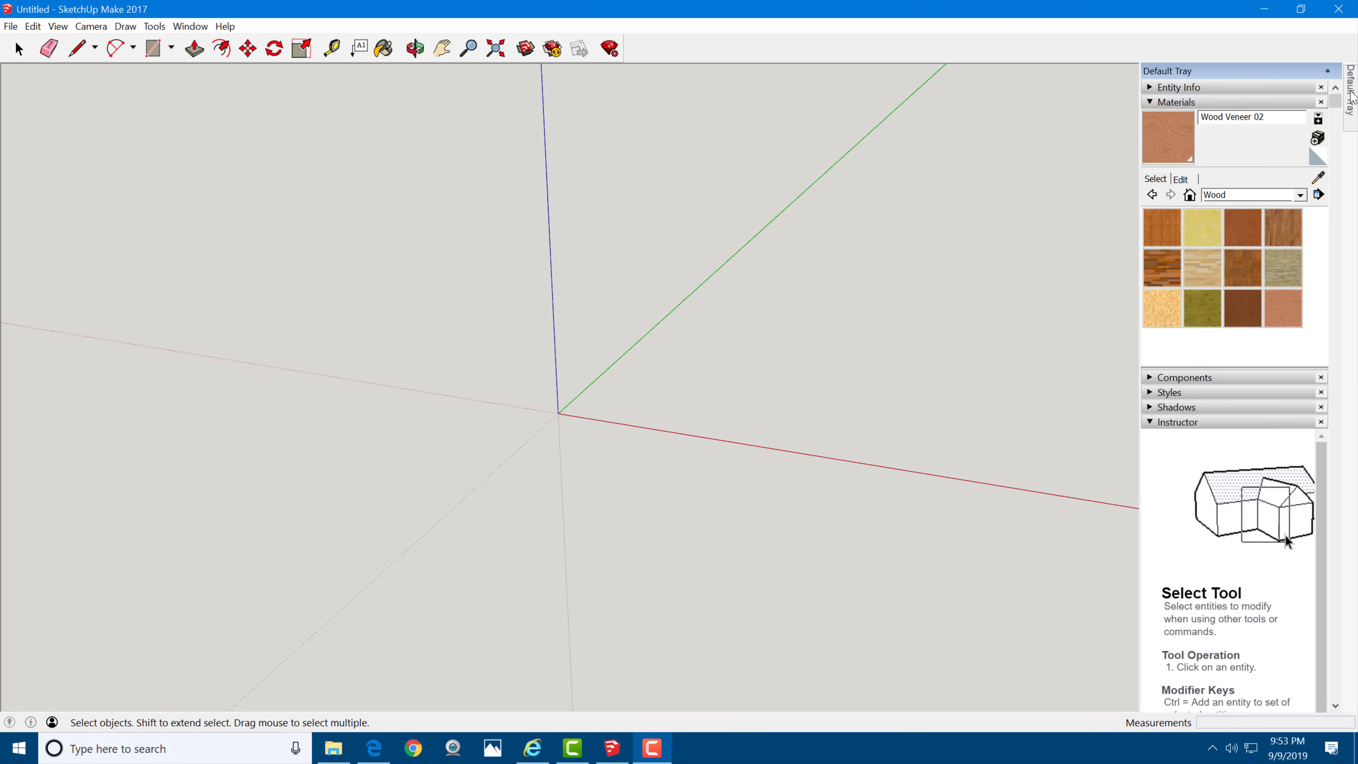
pyautogui.click(1328, 71)
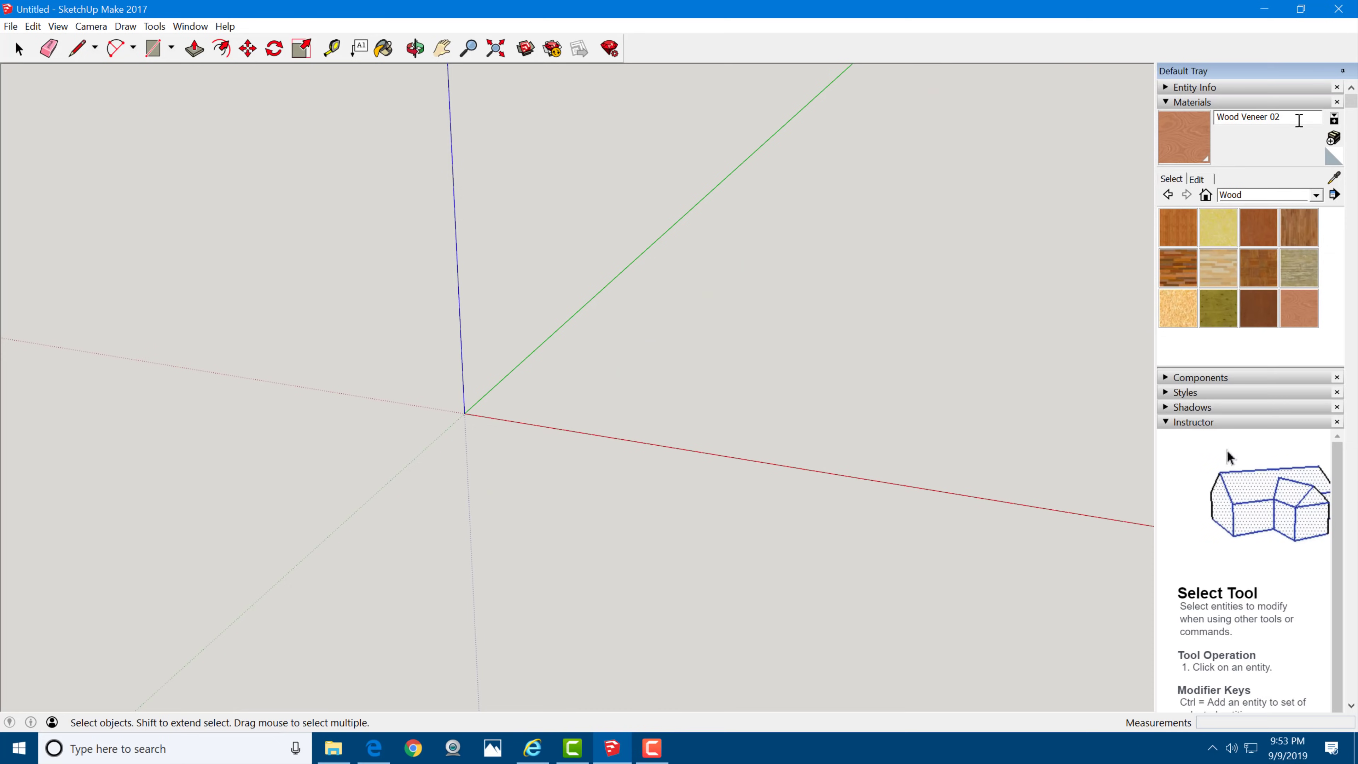
pyautogui.click(1343, 72)
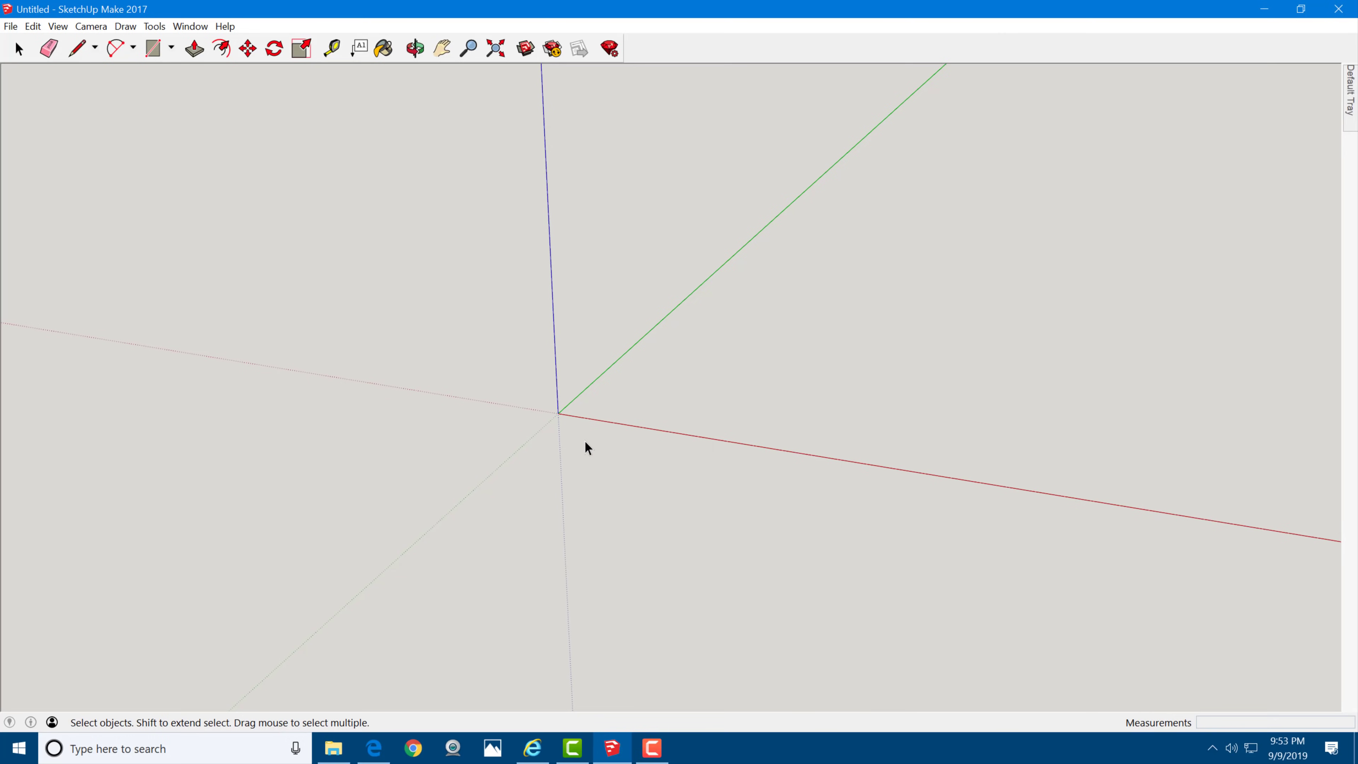
pyautogui.scroll(-2, 584, 373)
pyautogui.scroll(3, 583, 373)
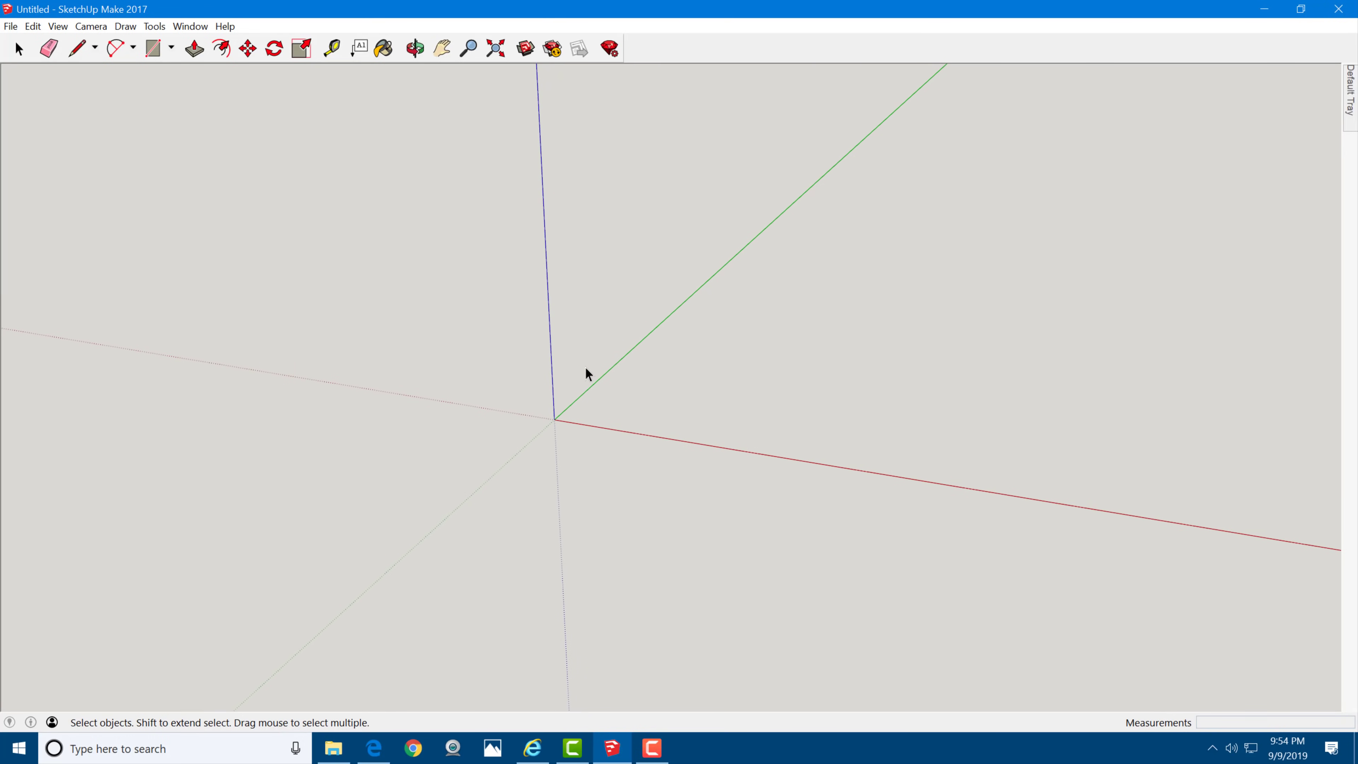
pyautogui.scroll(3, 586, 368)
pyautogui.scroll(-5, 585, 368)
pyautogui.scroll(3, 585, 368)
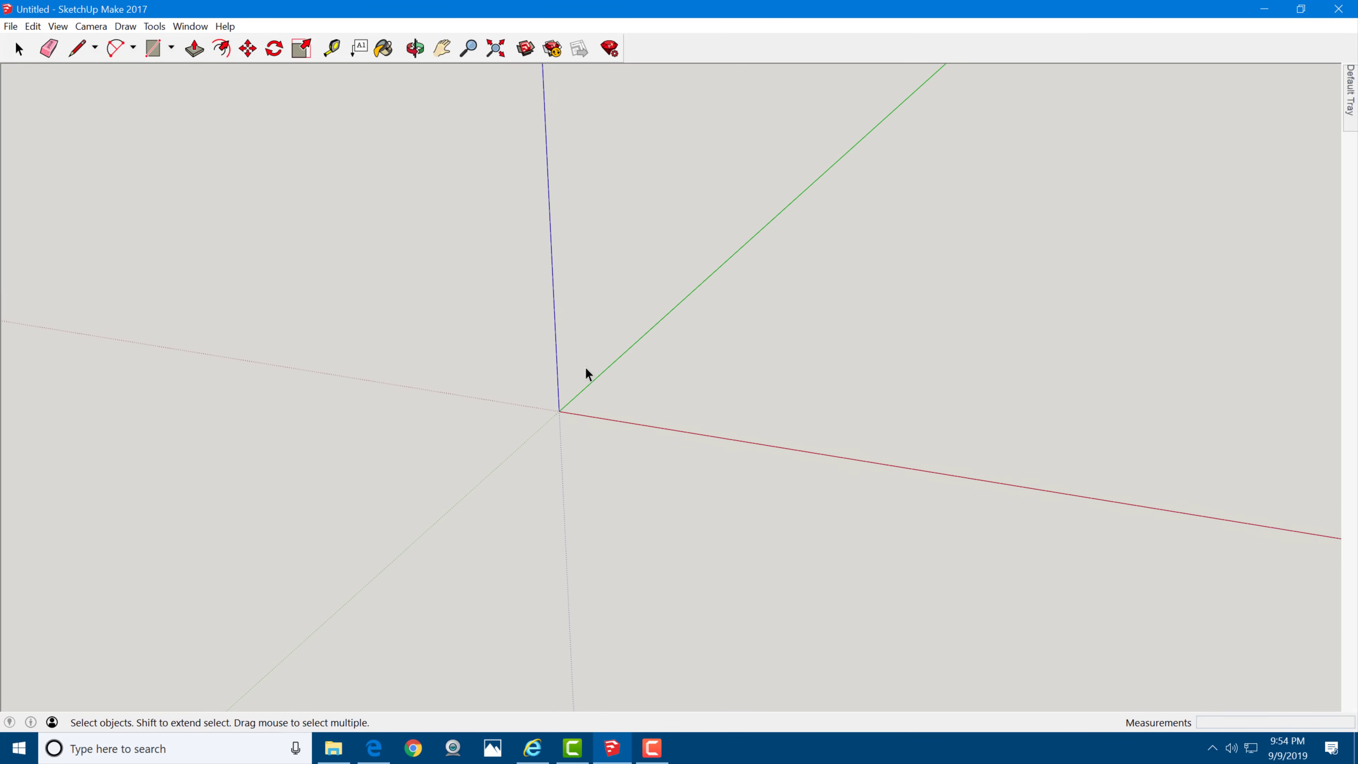
pyautogui.scroll(2, 586, 368)
pyautogui.scroll(-3, 586, 369)
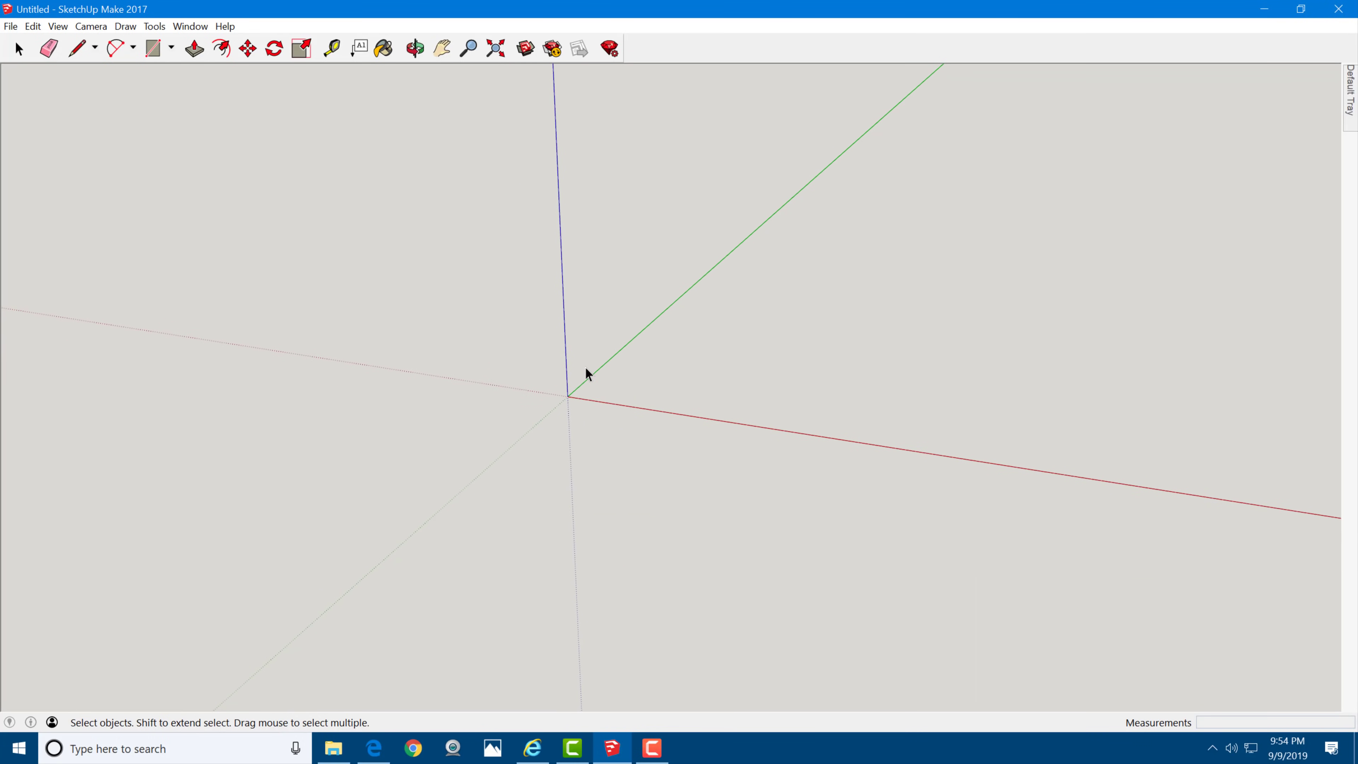
pyautogui.moveTo(586, 368)
pyautogui.mouseDown(button='middle')
pyautogui.moveTo(542, 410)
pyautogui.moveTo(479, 412)
pyautogui.moveTo(603, 507)
pyautogui.moveTo(731, 415)
pyautogui.moveTo(649, 325)
pyautogui.moveTo(501, 329)
pyautogui.moveTo(491, 428)
pyautogui.moveTo(633, 409)
pyautogui.moveTo(640, 336)
pyautogui.moveTo(515, 319)
pyautogui.moveTo(506, 367)
pyautogui.moveTo(555, 404)
pyautogui.moveTo(603, 397)
pyautogui.moveTo(624, 360)
pyautogui.moveTo(591, 337)
pyautogui.moveTo(543, 359)
pyautogui.mouseUp(button='middle')
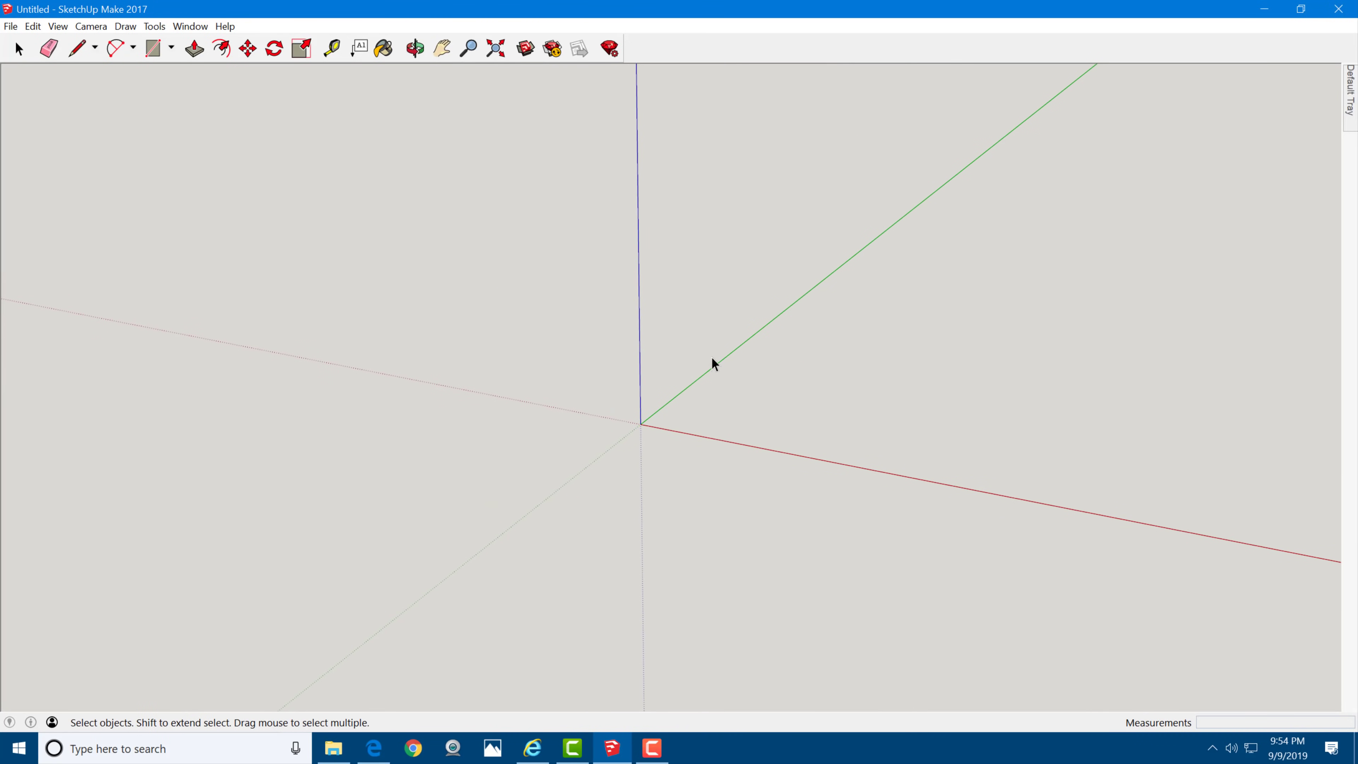
pyautogui.moveTo(712, 358); pyautogui.dragTo(503, 396, button='middle')
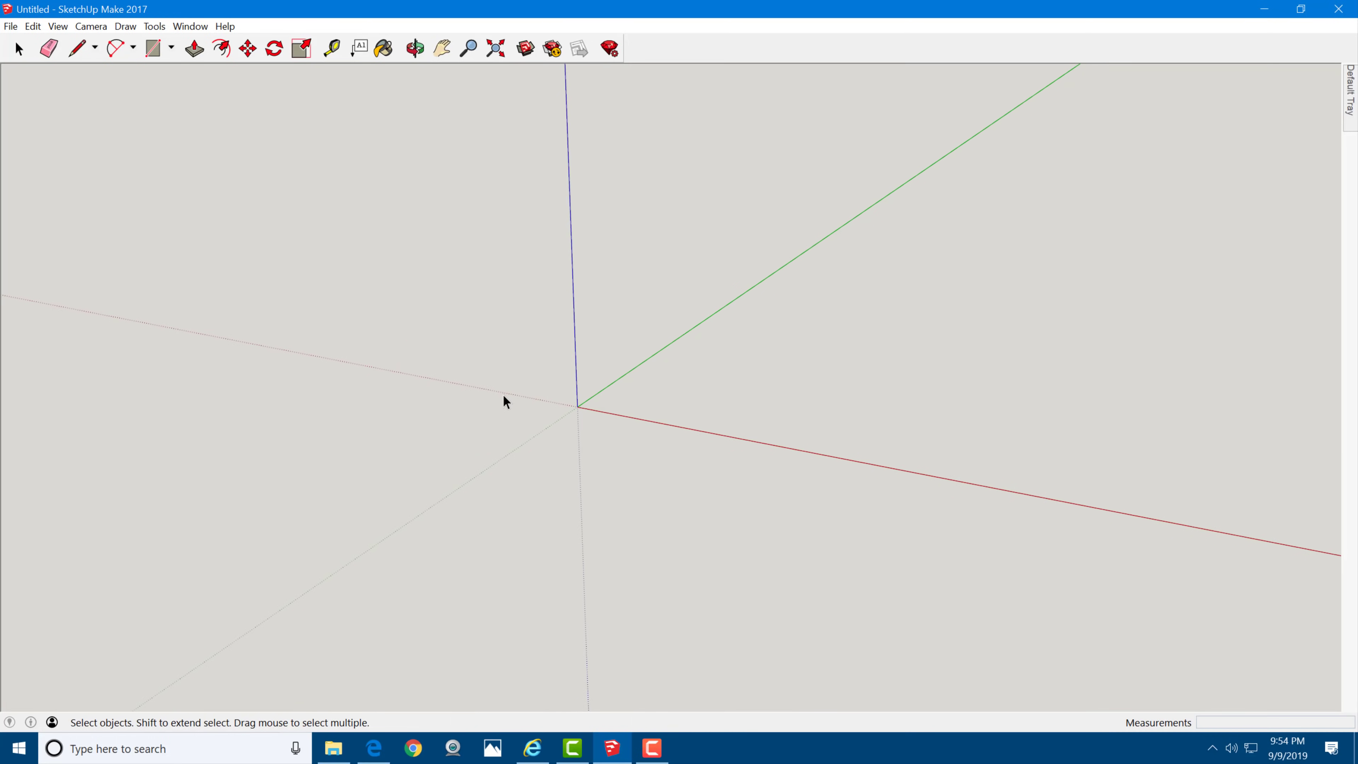
pyautogui.scroll(3, 578, 350)
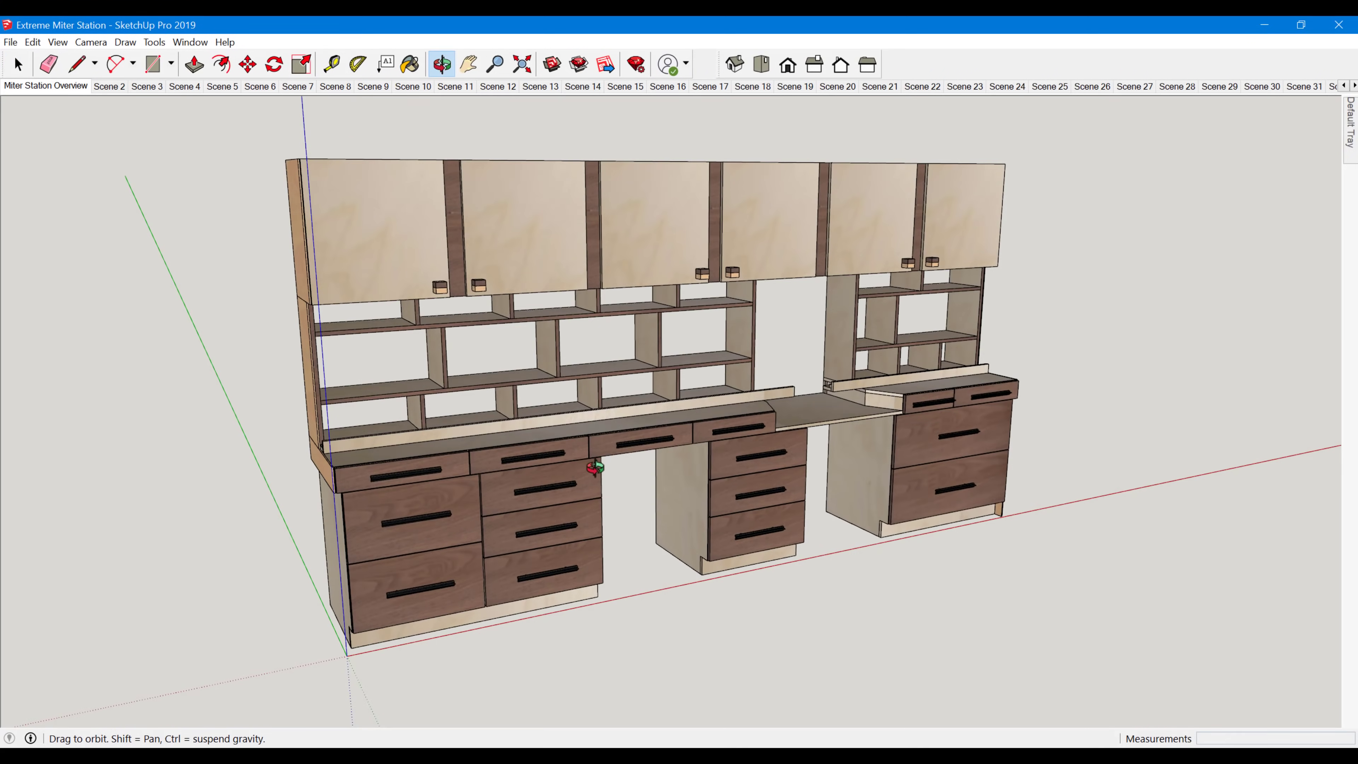
pyautogui.moveTo(596, 468); pyautogui.dragTo(636, 419)
pyautogui.press('space')
pyautogui.scroll(5, 639, 425)
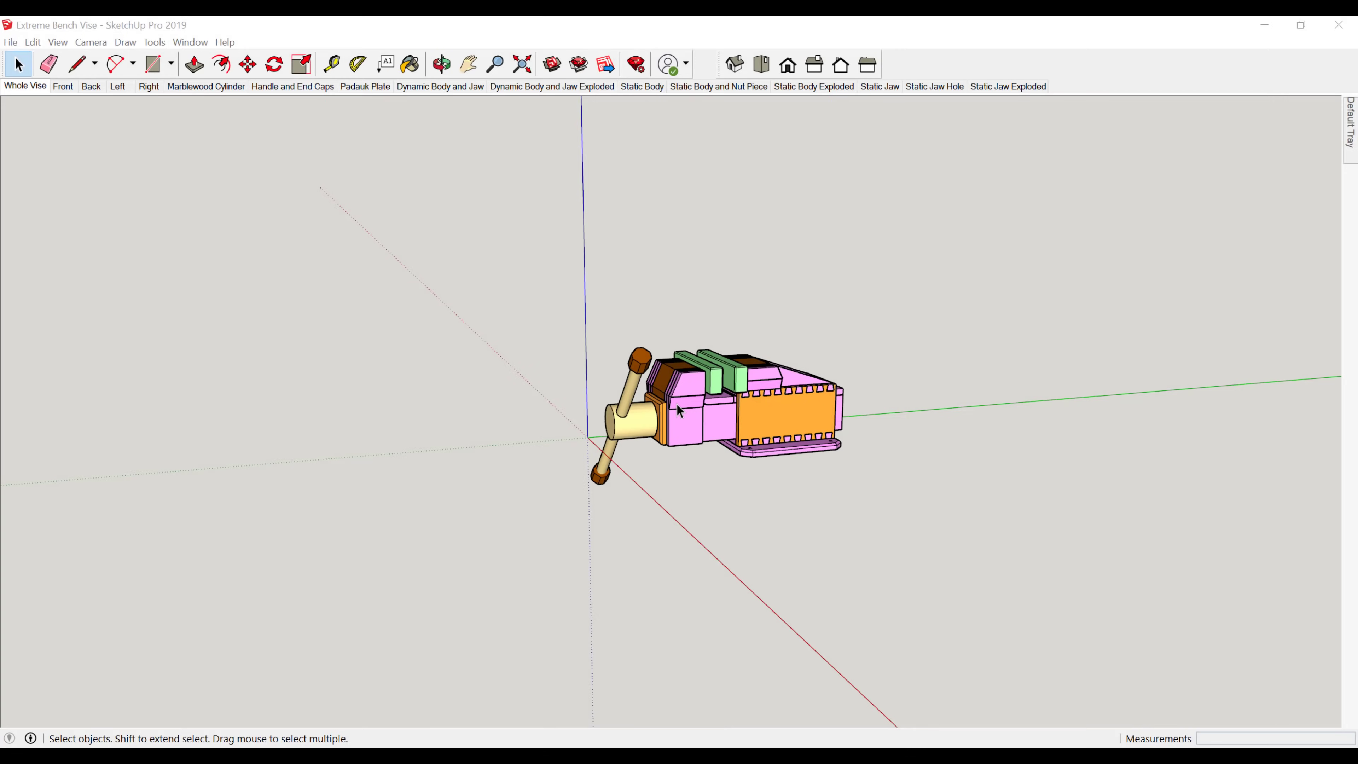
pyautogui.click(675, 412)
pyautogui.scroll(-2, 722, 498)
pyautogui.scroll(3, 716, 481)
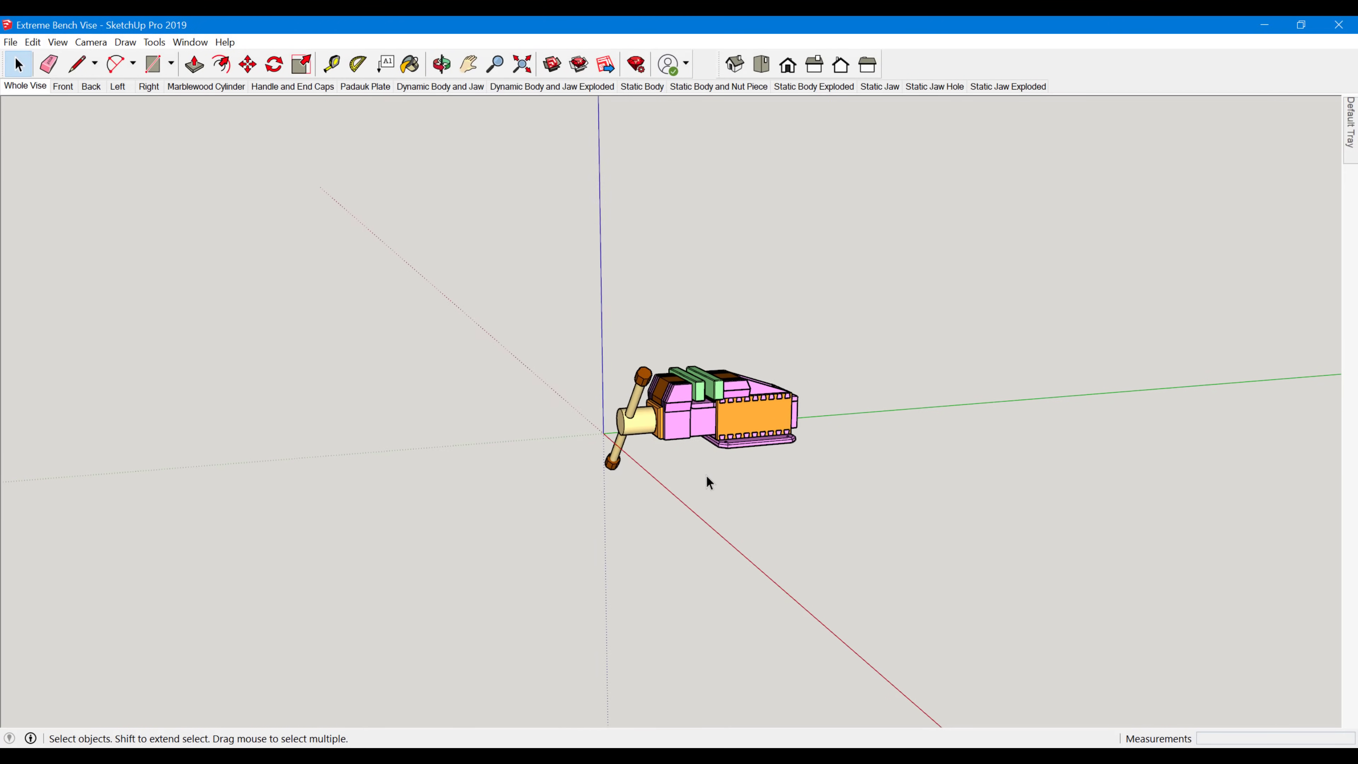
pyautogui.moveTo(707, 476); pyautogui.dragTo(819, 425, button='middle')
pyautogui.scroll(5, 792, 433)
pyautogui.scroll(-3, 722, 432)
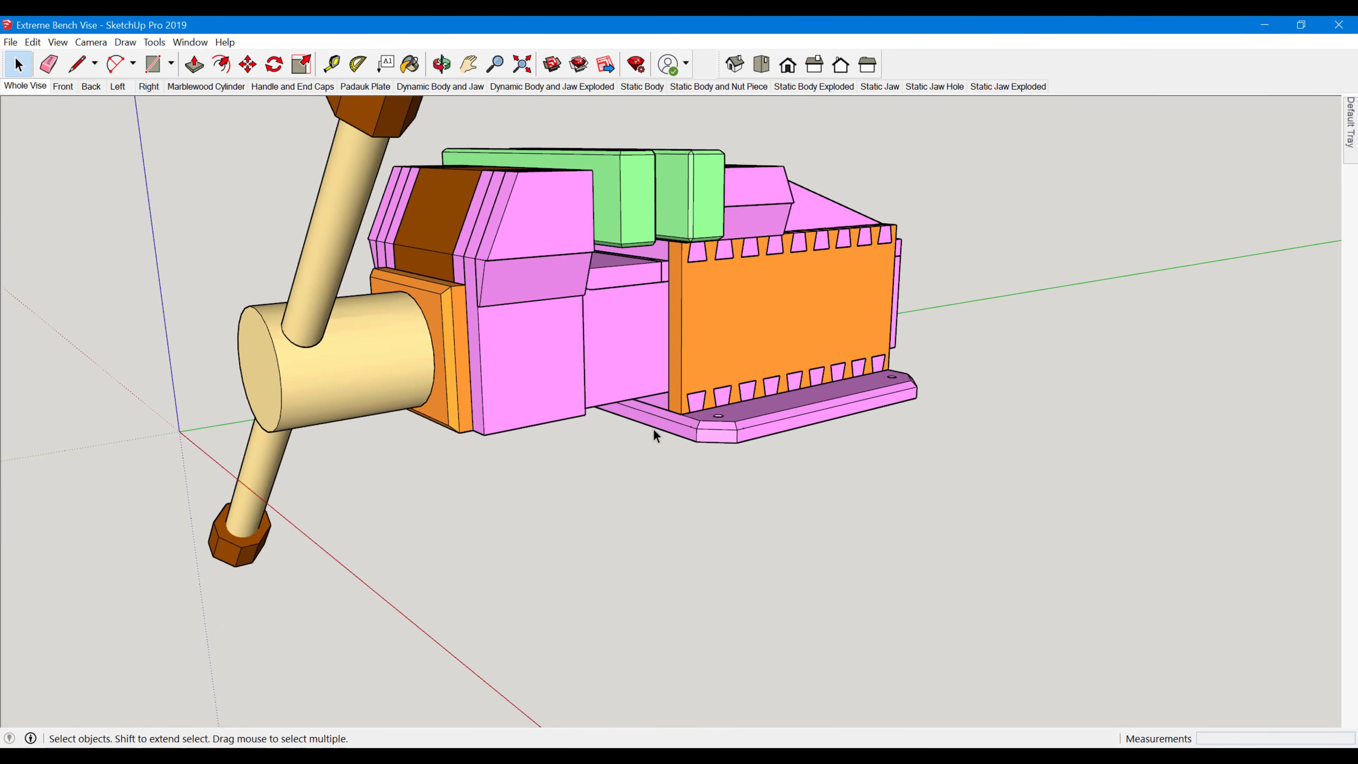
pyautogui.moveTo(535, 431); pyautogui.dragTo(264, 312, button='middle')
pyautogui.scroll(-3, 1150, 457)
pyautogui.scroll(3, 1116, 328)
pyautogui.moveTo(632, 381); pyautogui.dragTo(324, 322, button='middle')
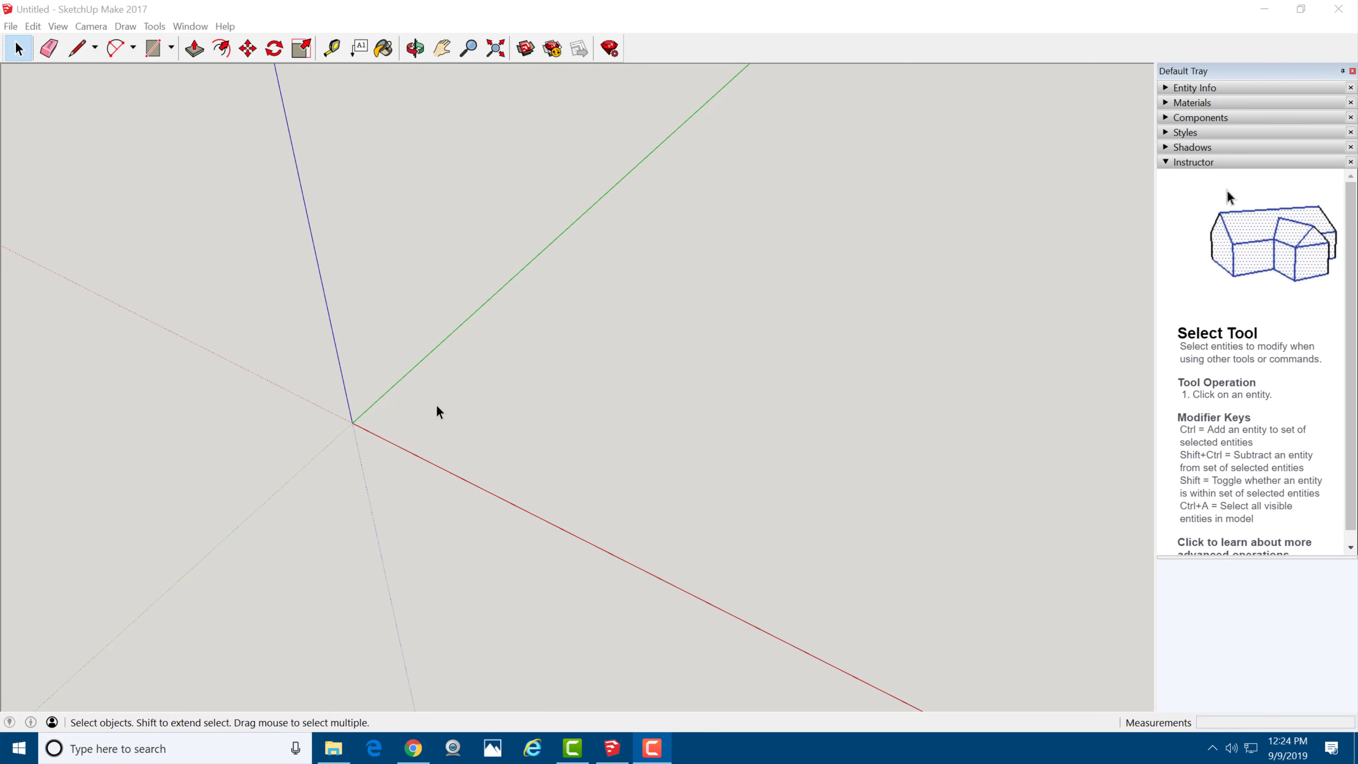
# Step: Draw a 2 by 2 square rectangle starting at the origin
pyautogui.click(1343, 71)
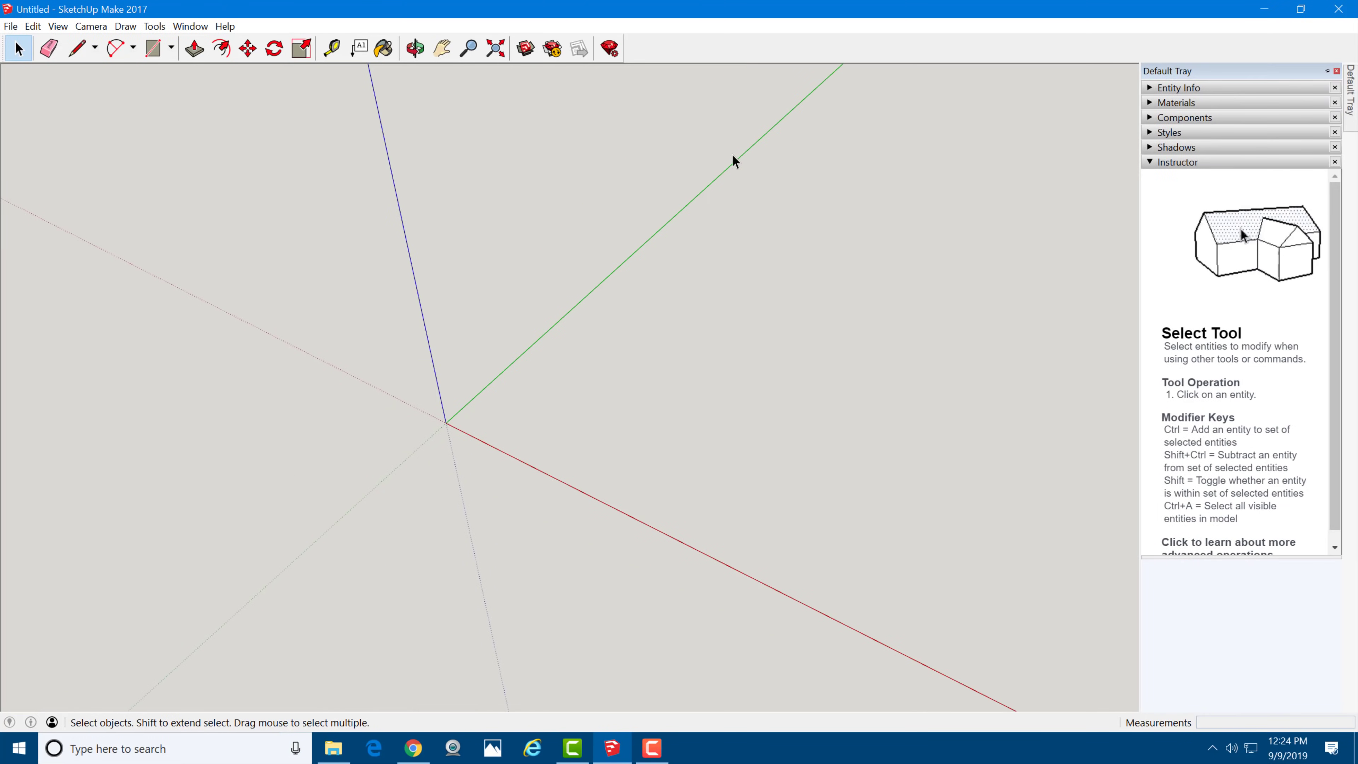
pyautogui.press('r')
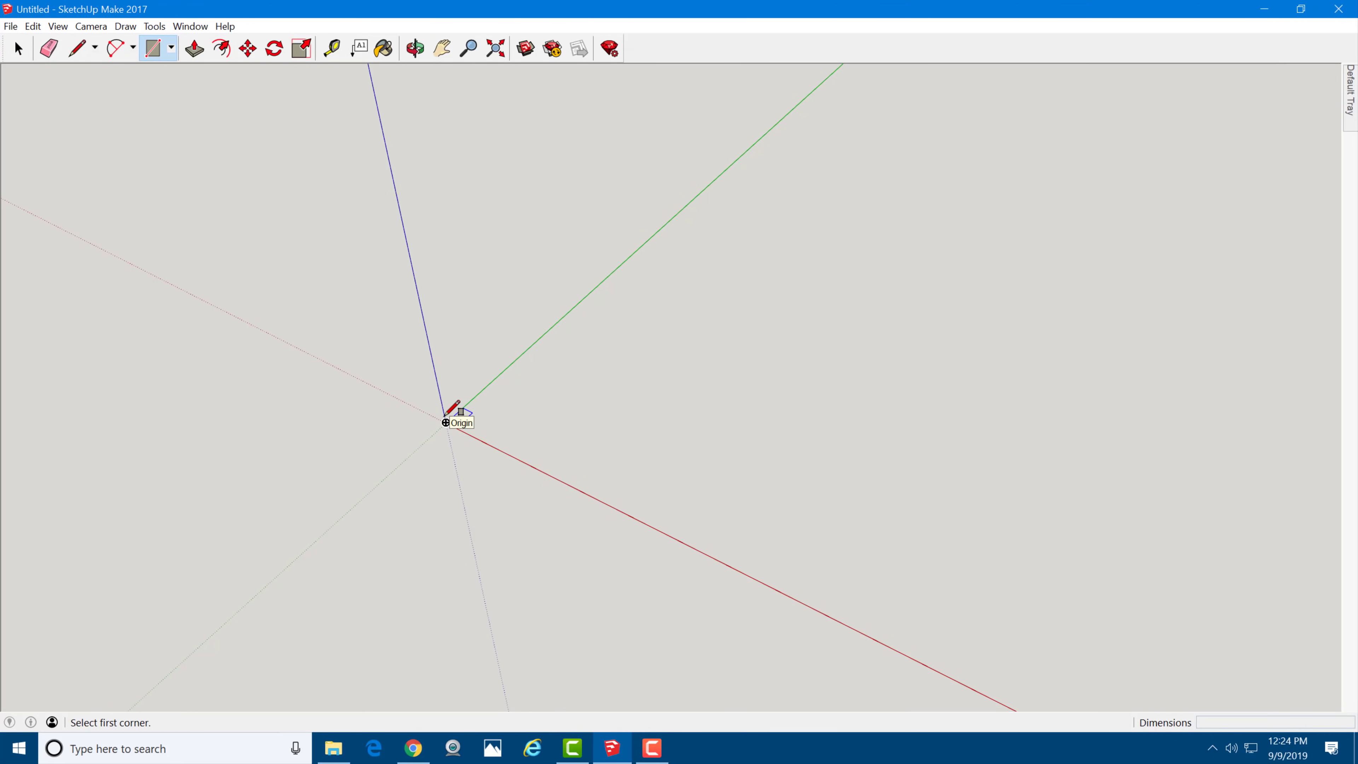
pyautogui.click(446, 421)
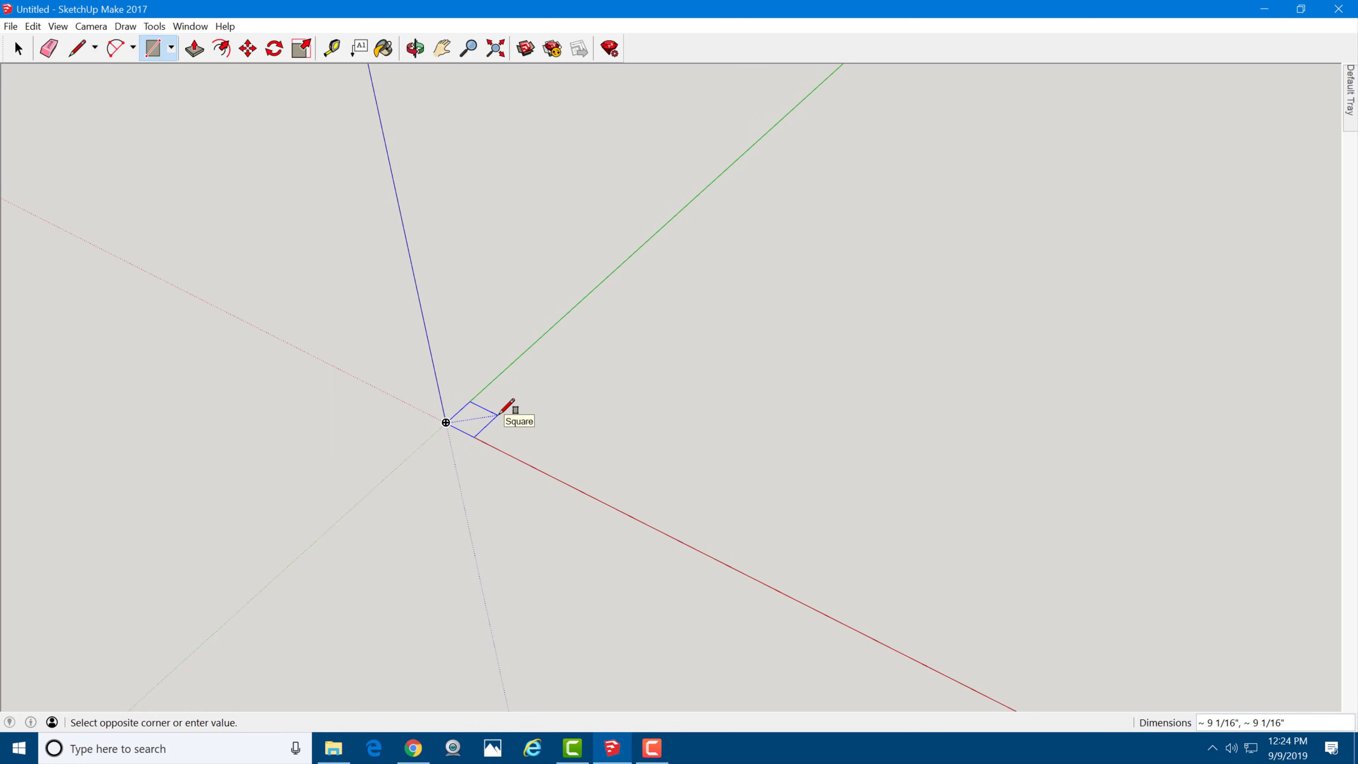
pyautogui.write('2,2')
pyautogui.press('Return')
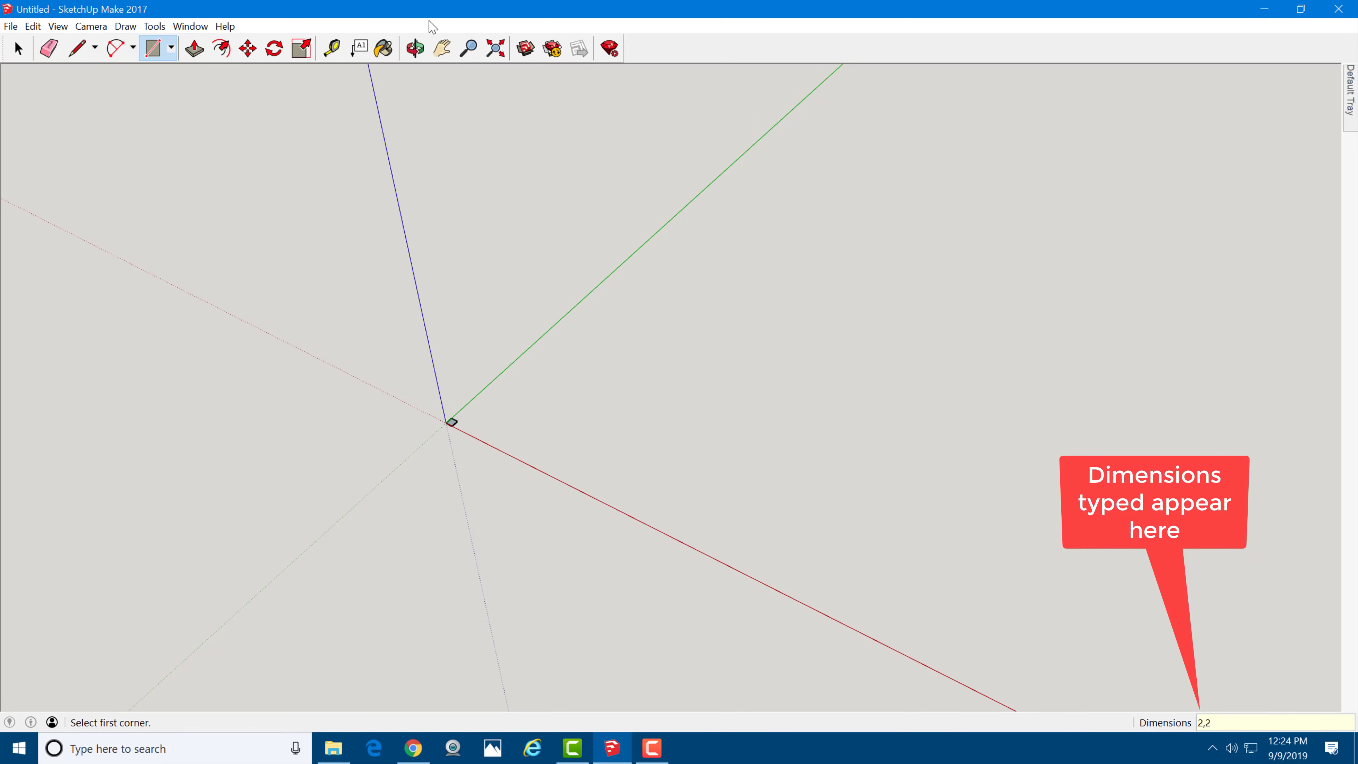
# Step: Push/Pull the square up 17.25 inches into a tall post
pyautogui.scroll(4, 454, 428)
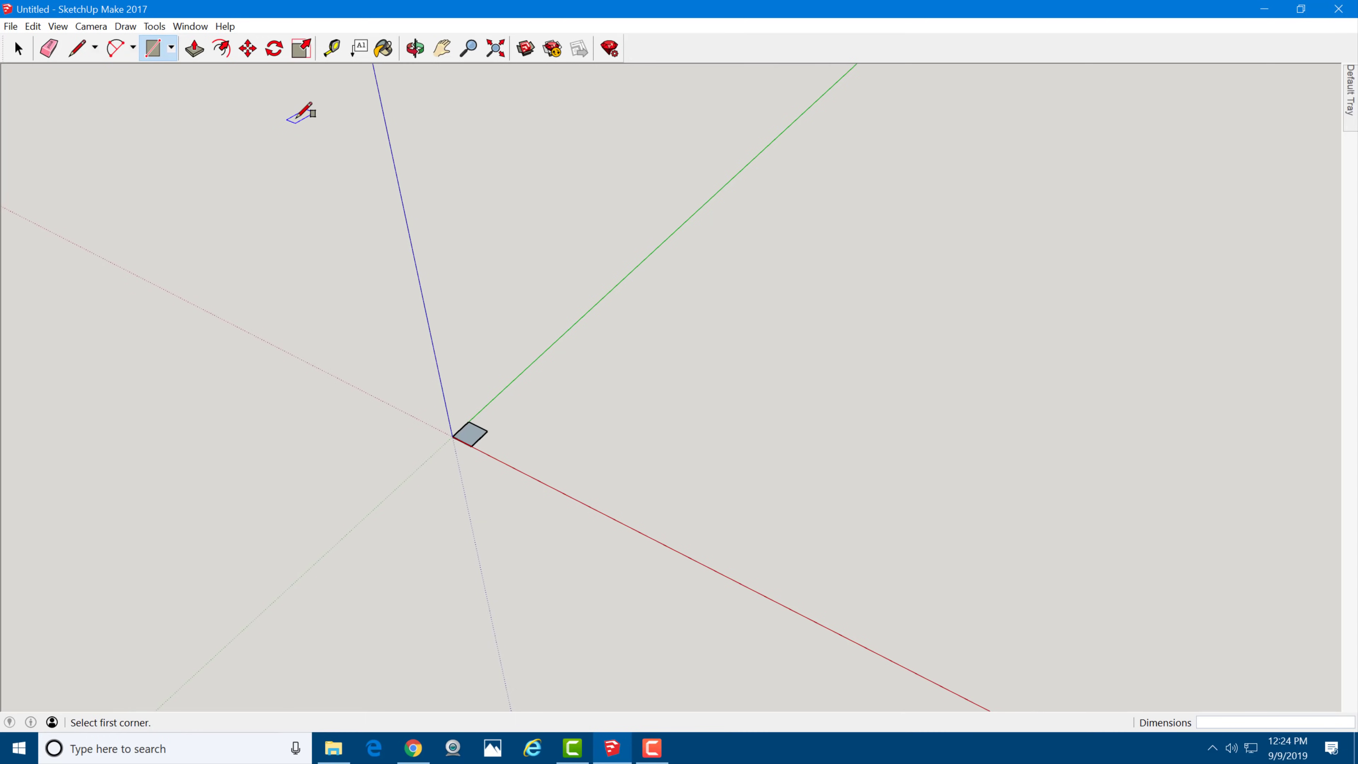
pyautogui.click(193, 49)
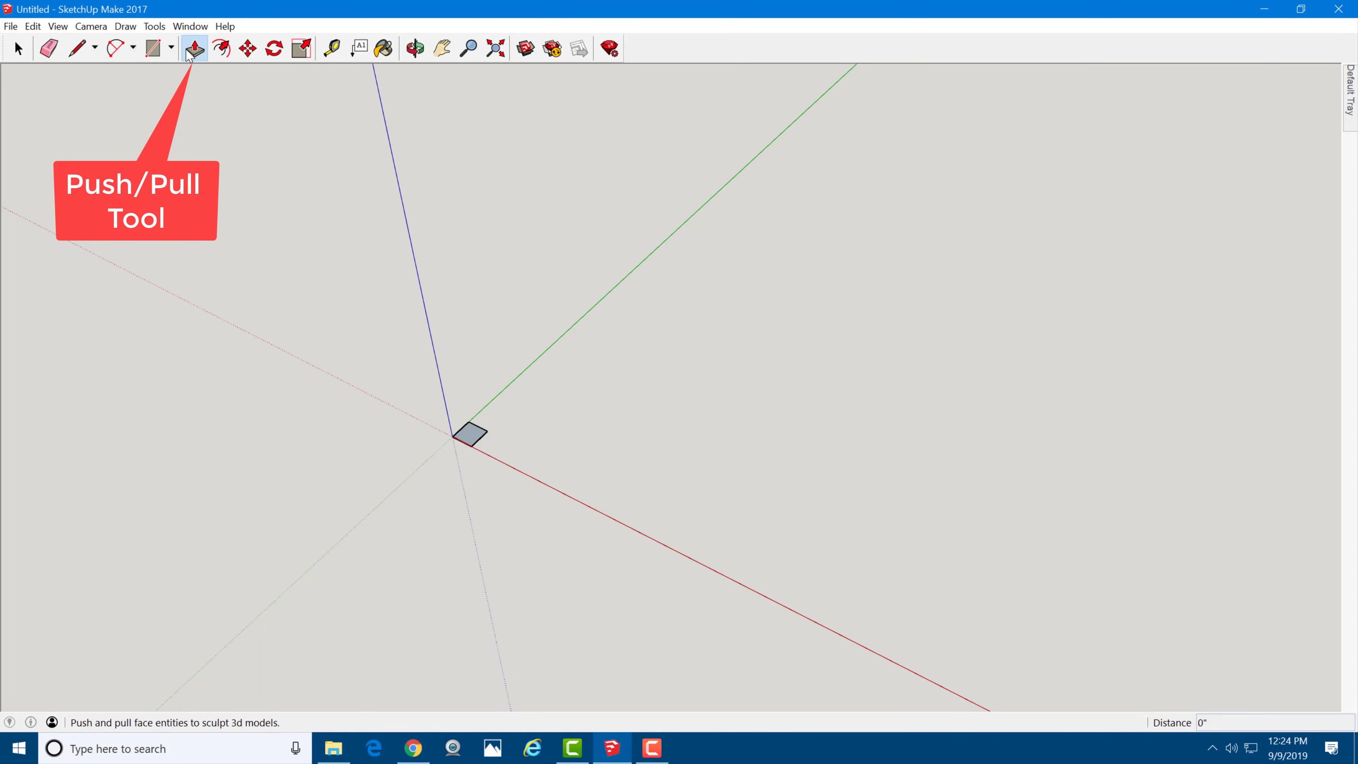
pyautogui.click(476, 428)
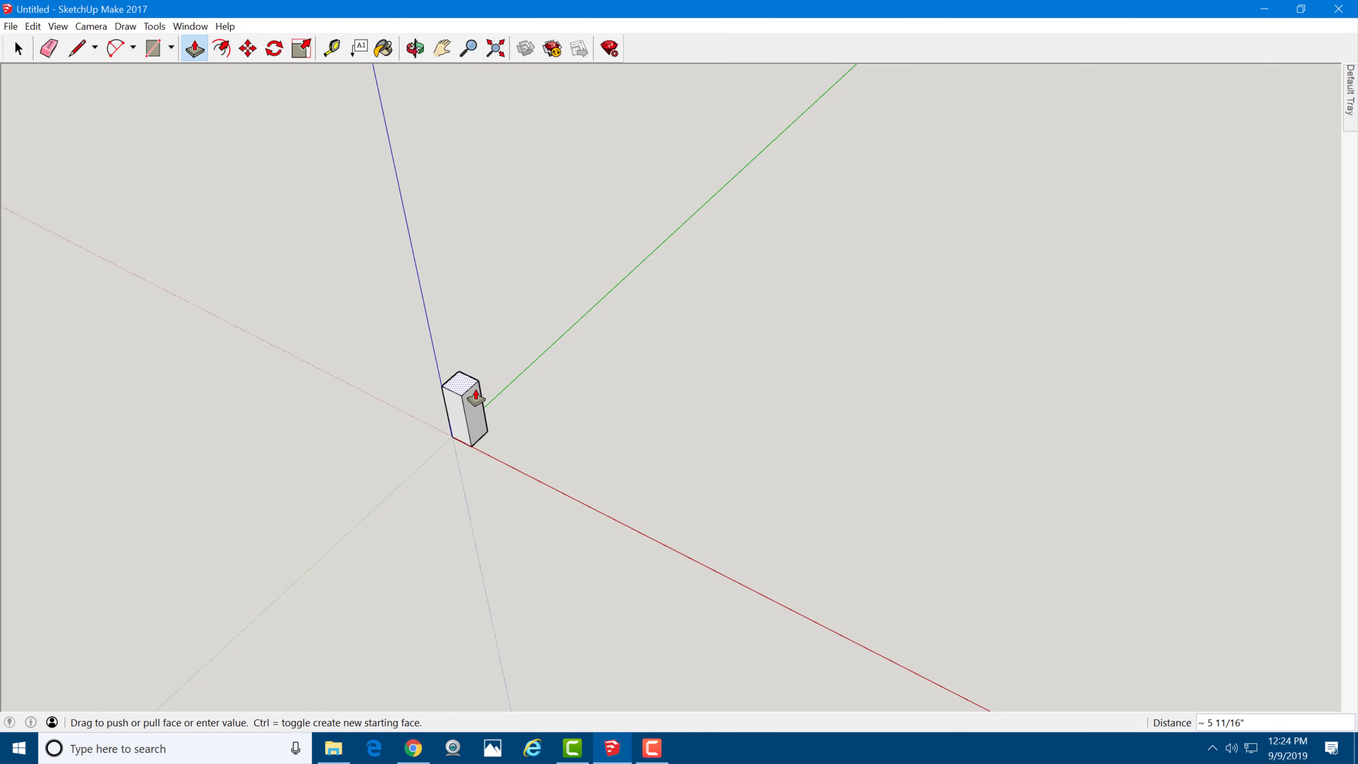
pyautogui.write('17.')
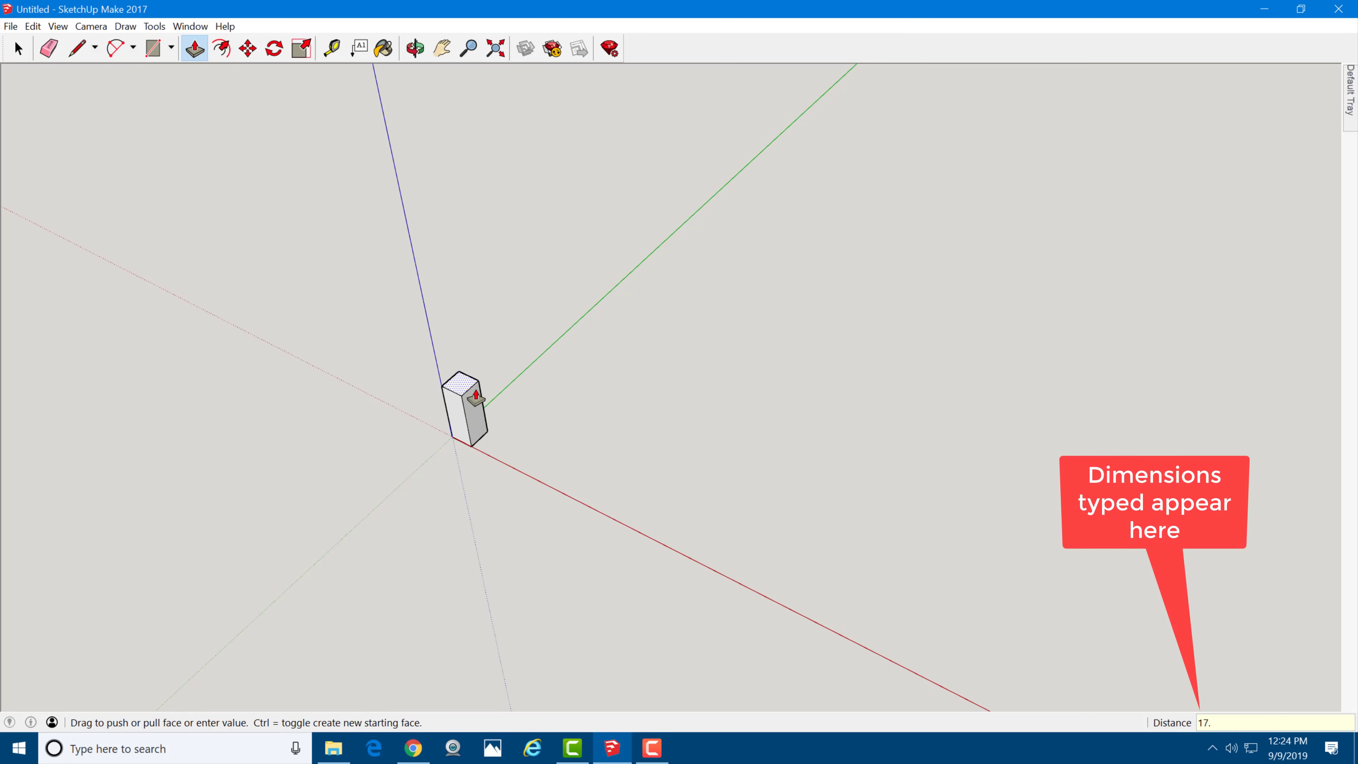
pyautogui.write('25')
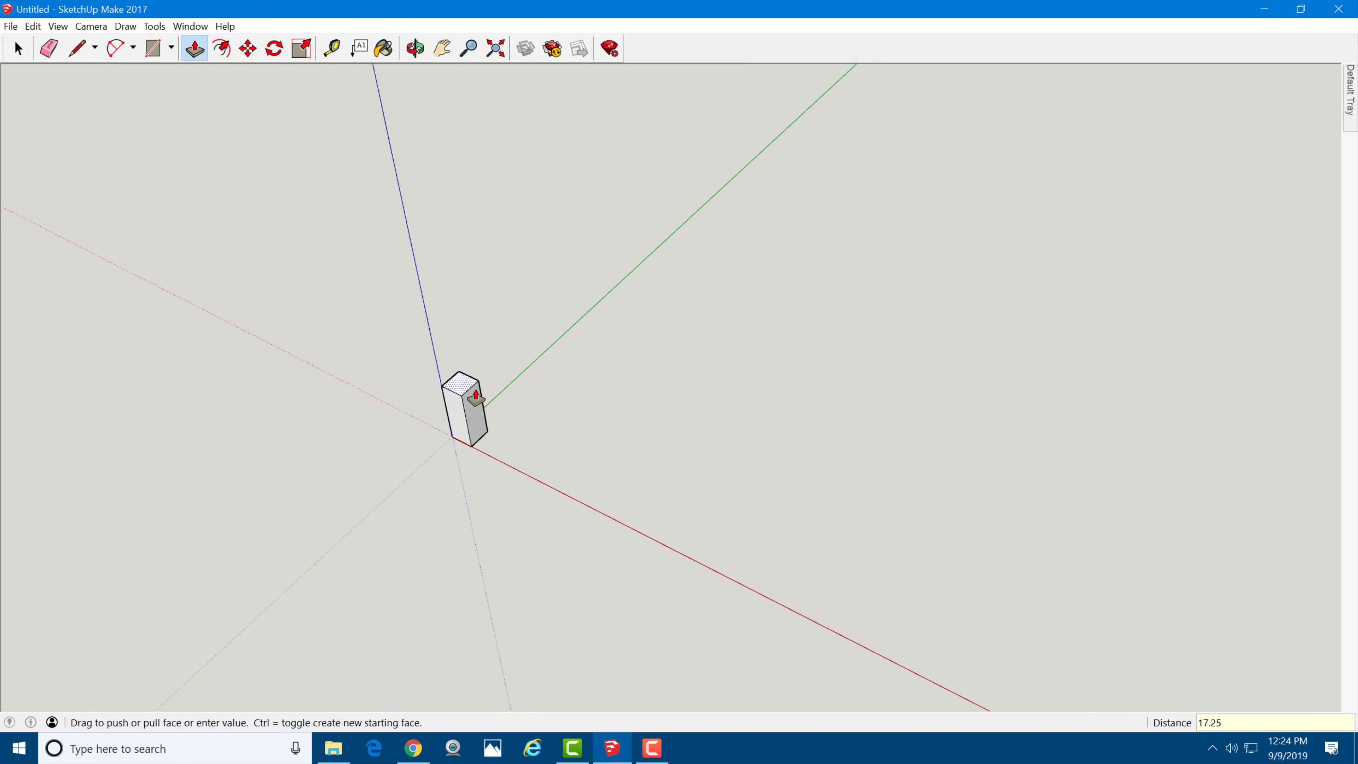
pyautogui.press('Return')
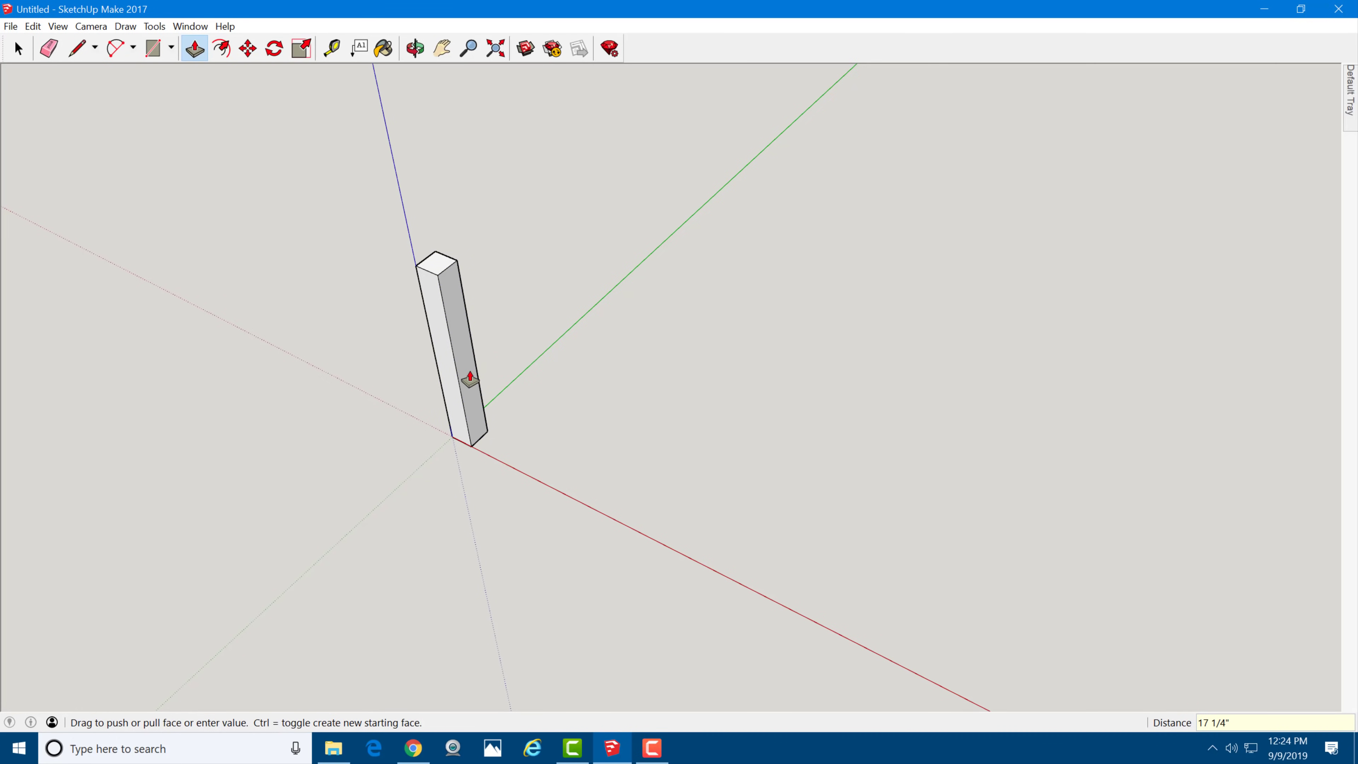
pyautogui.moveTo(471, 377); pyautogui.dragTo(169, 170, button='middle')
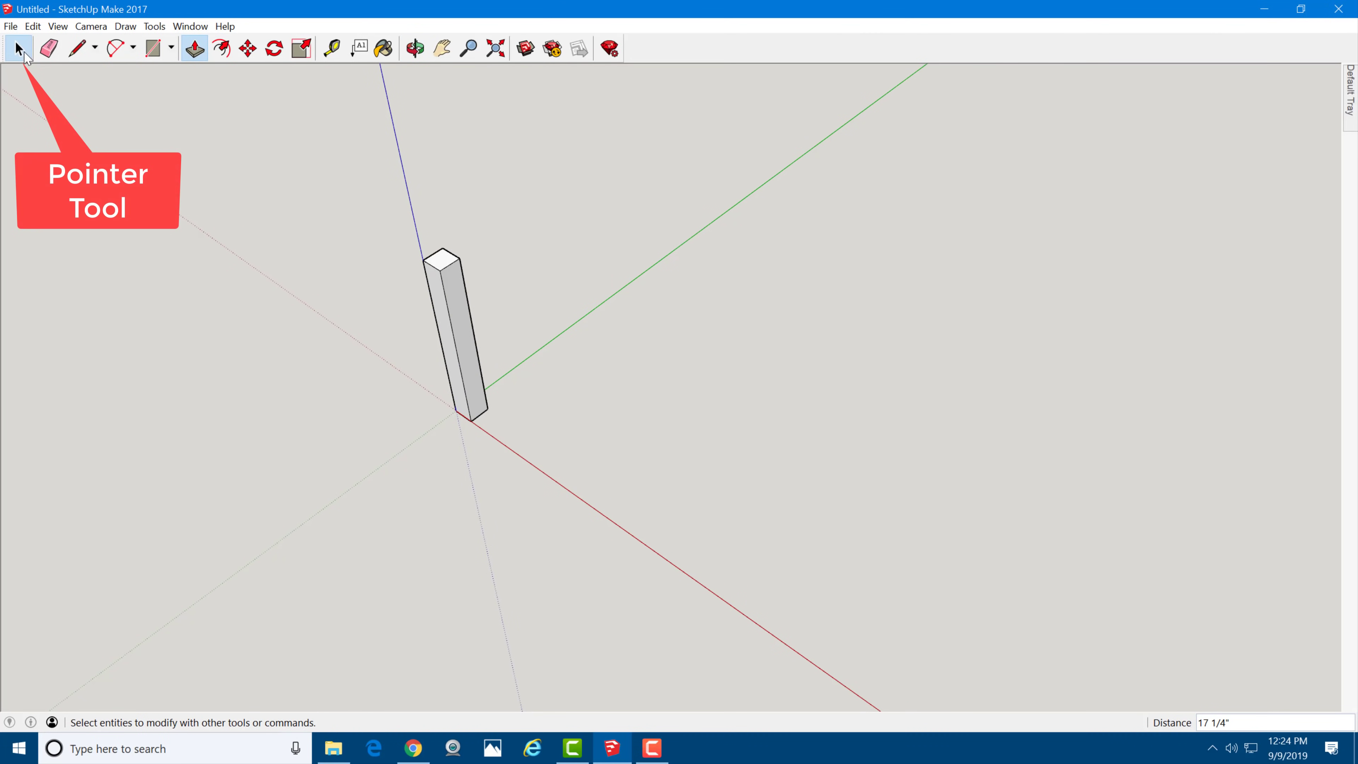
# Step: Select the whole post and make it a component named Component#1
pyautogui.click(18, 49)
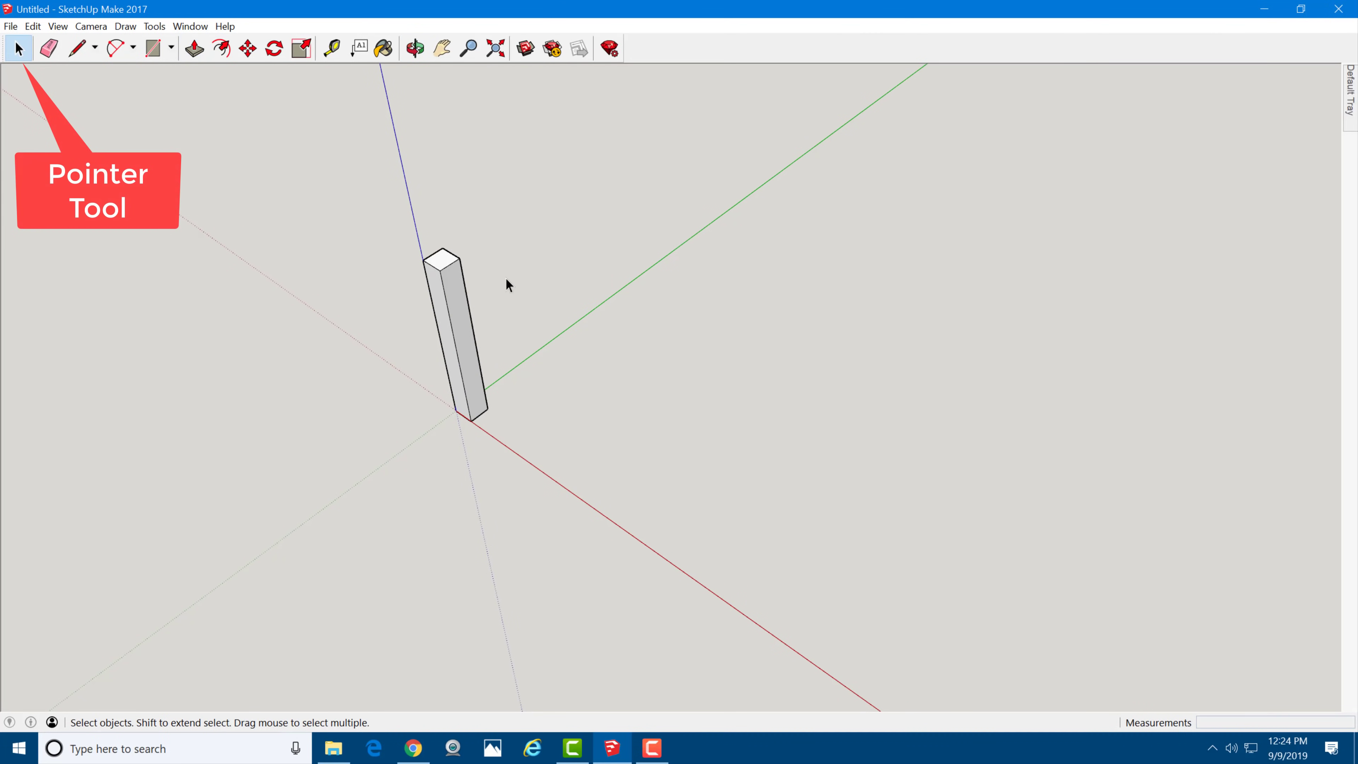
pyautogui.tripleClick(450, 284)
pyautogui.rightClick(451, 285)
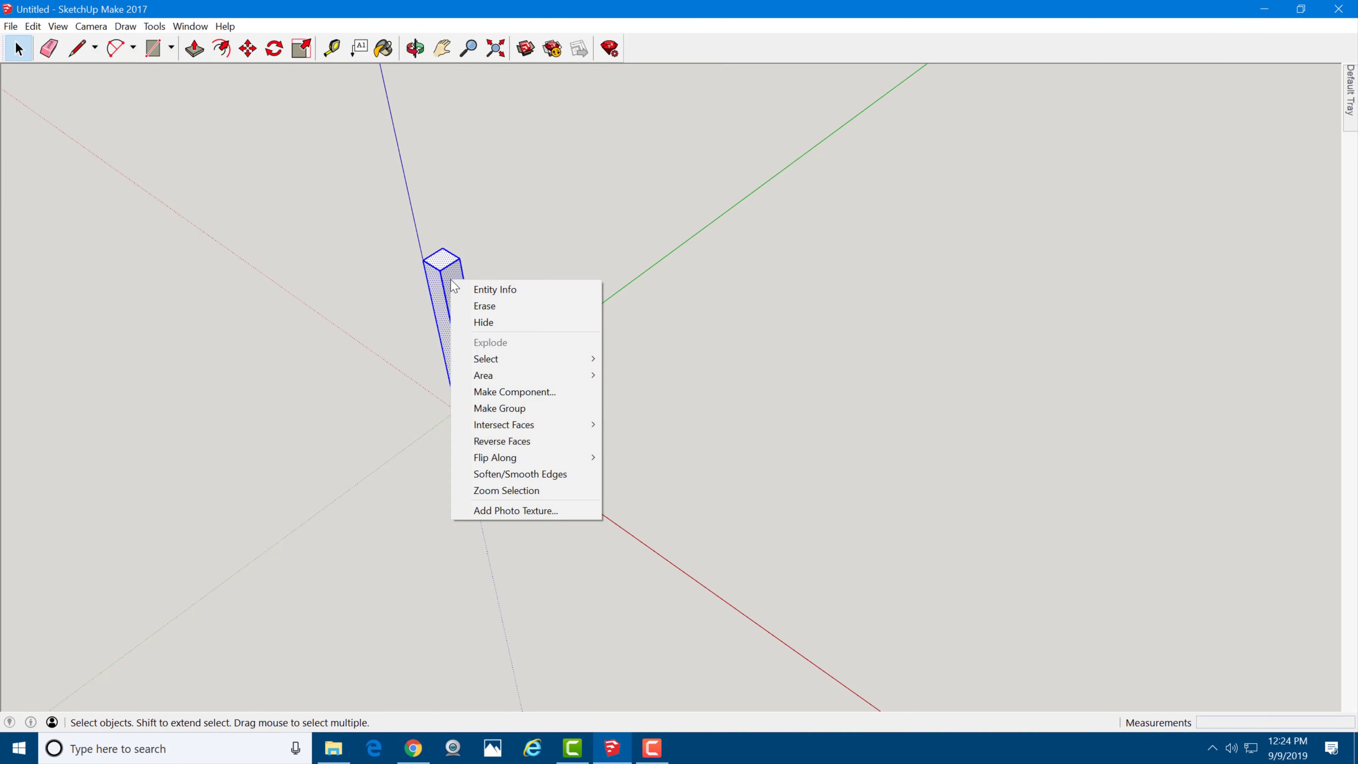
pyautogui.click(555, 394)
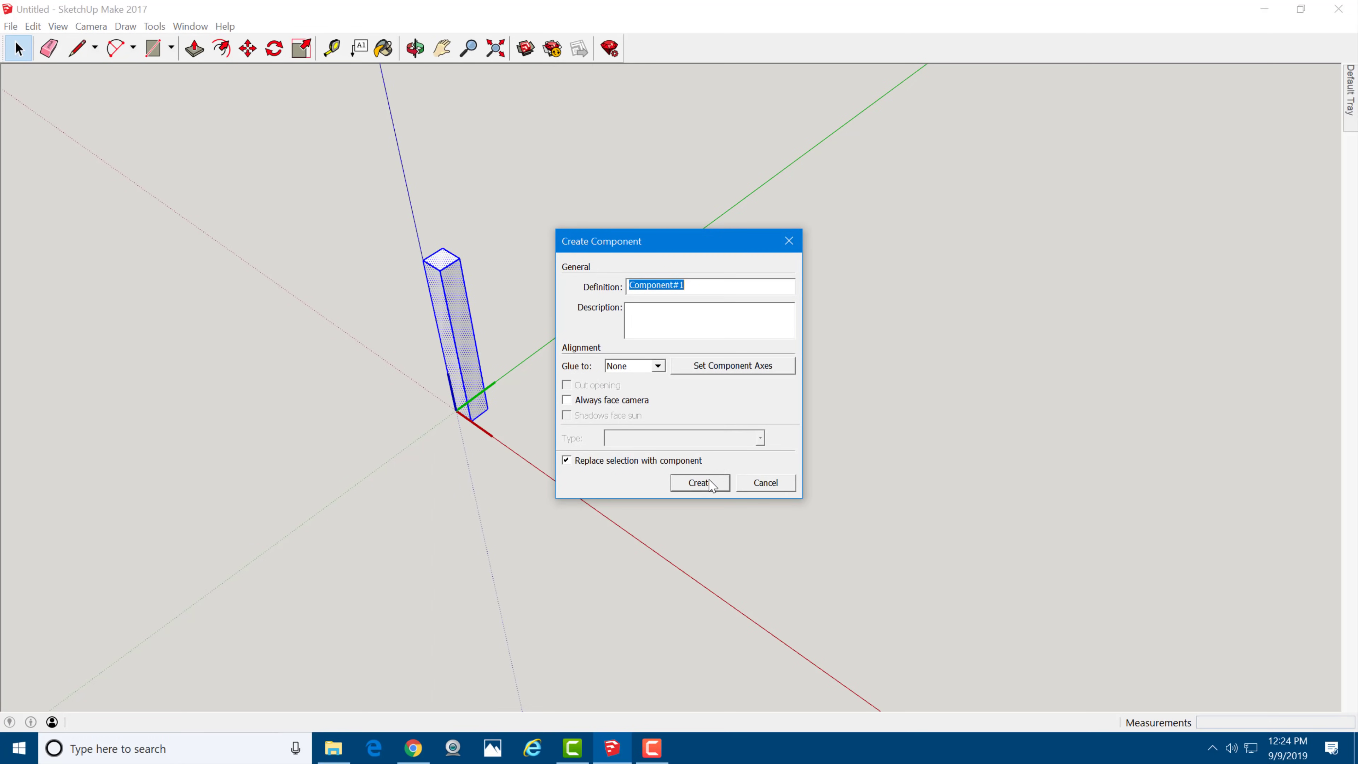
pyautogui.click(712, 483)
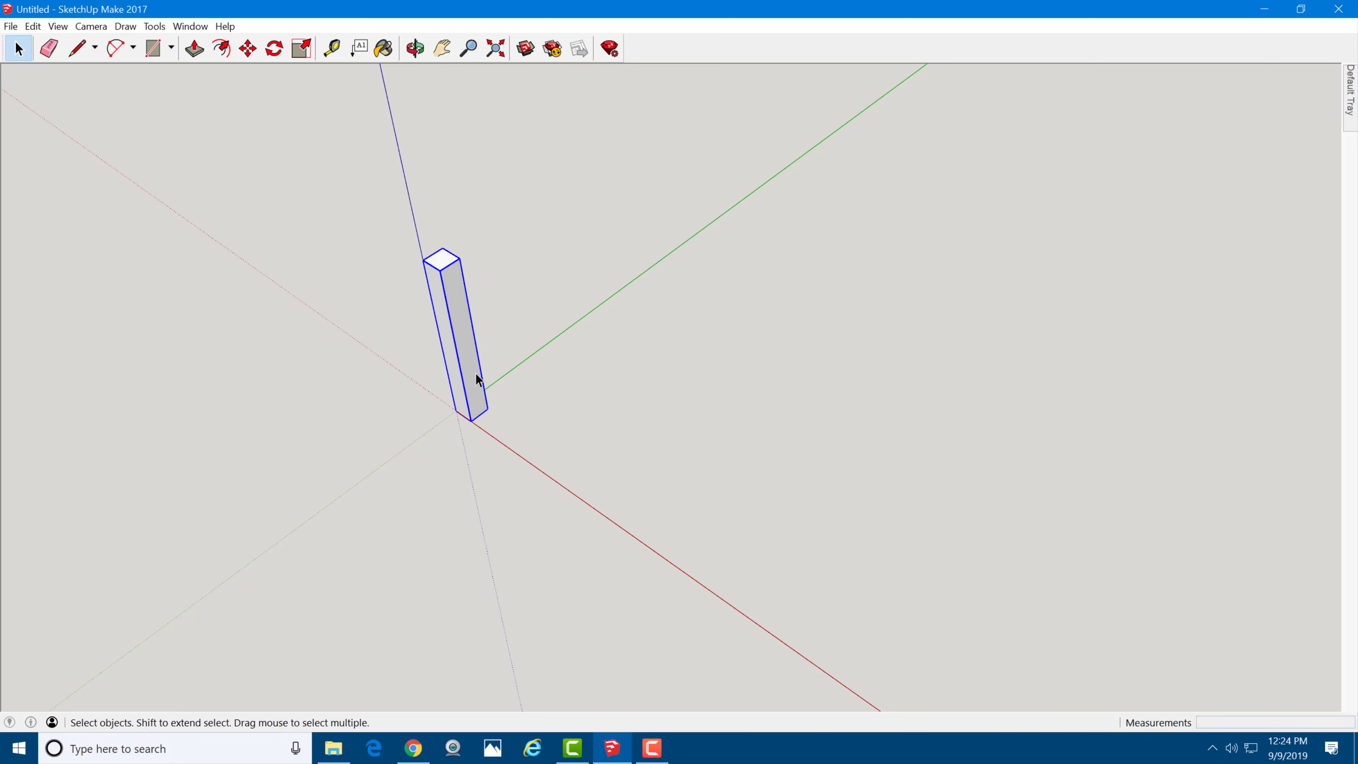
# Step: Copy the leg 19 inches along the green axis
pyautogui.moveTo(478, 392)
pyautogui.mouseDown(button='middle')
pyautogui.moveTo(440, 418)
pyautogui.moveTo(474, 397)
pyautogui.mouseUp(button='middle')
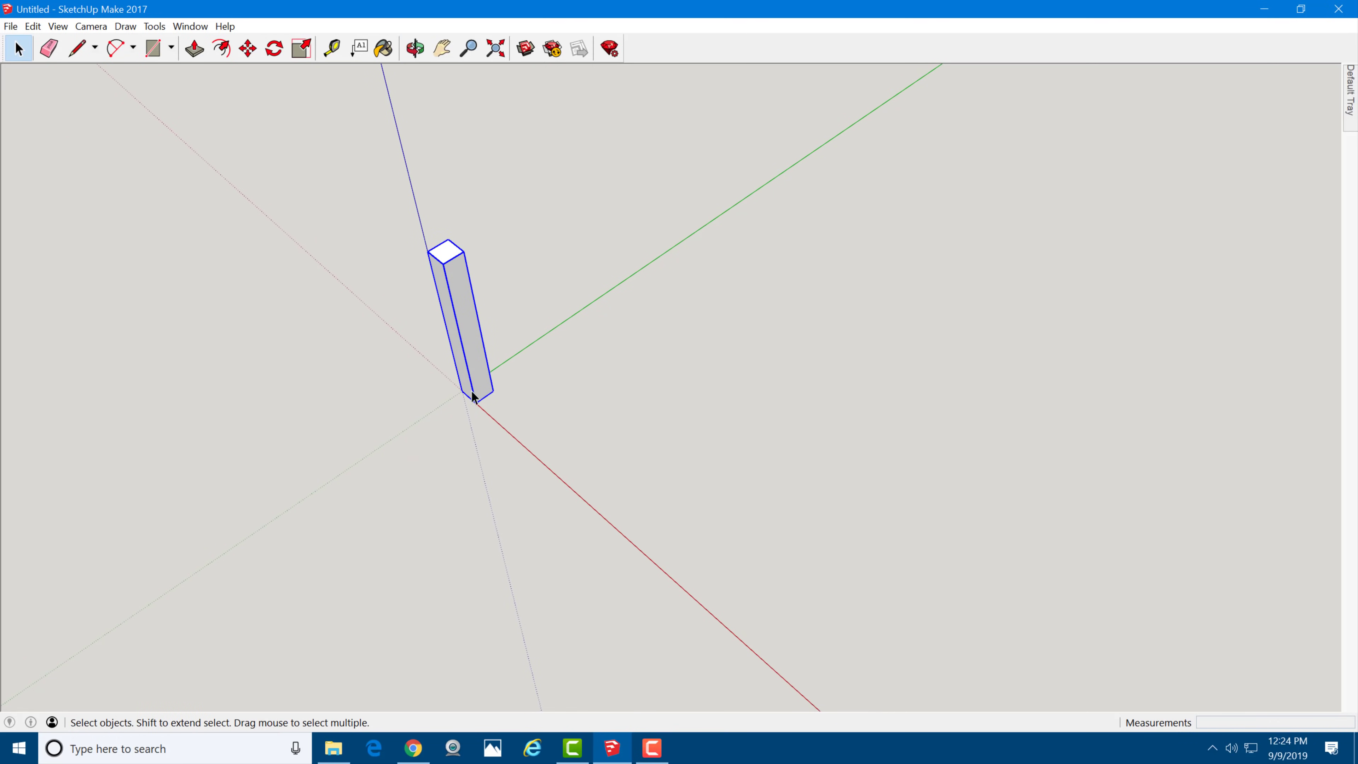
pyautogui.press('m')
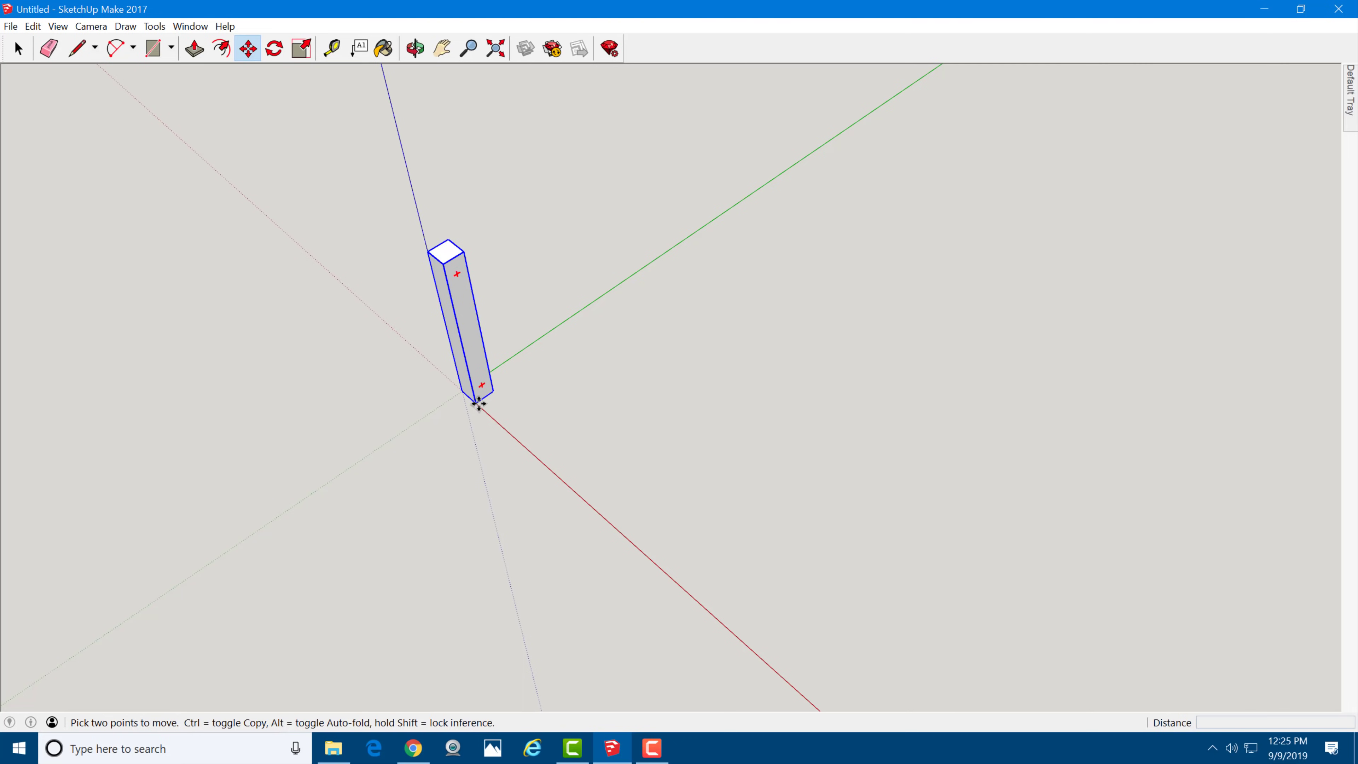
pyautogui.click(479, 402)
pyautogui.press('ctrl')
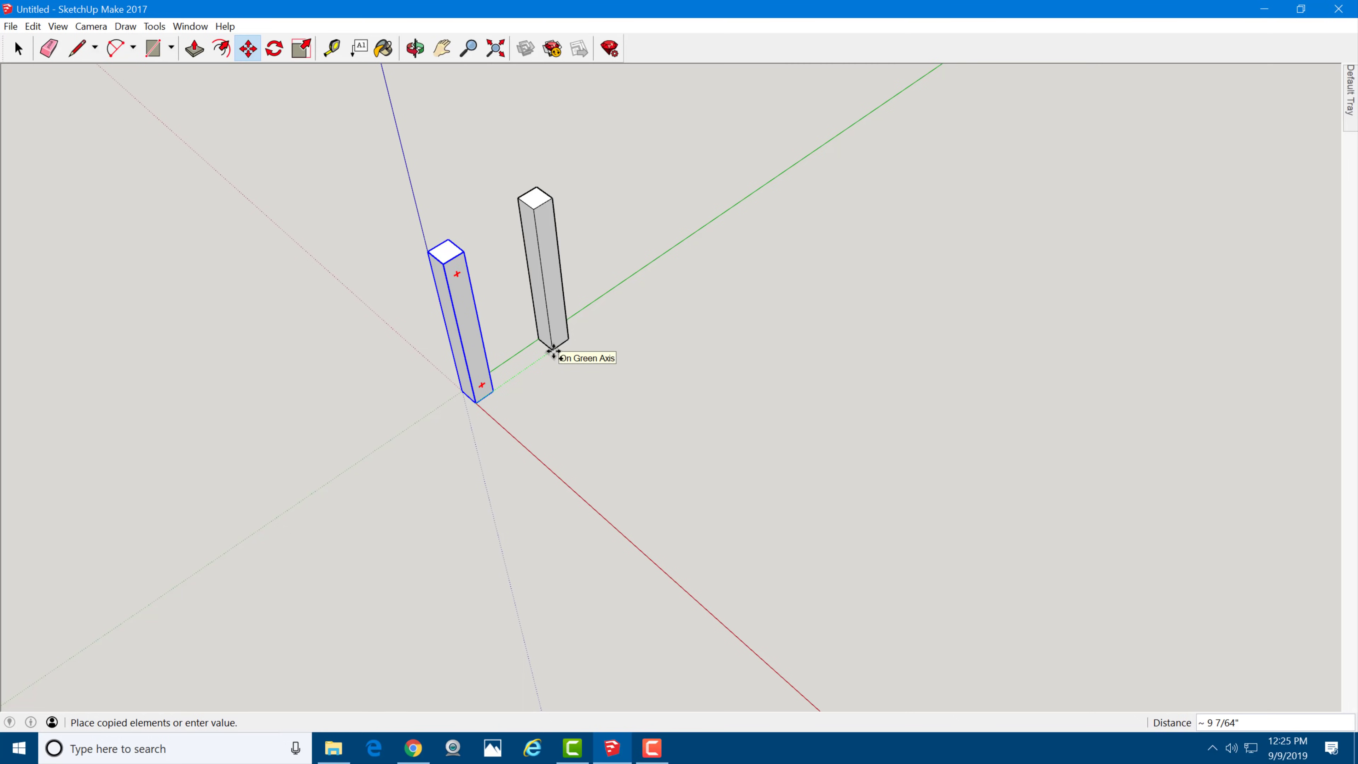
pyautogui.write('19')
pyautogui.press('Return')
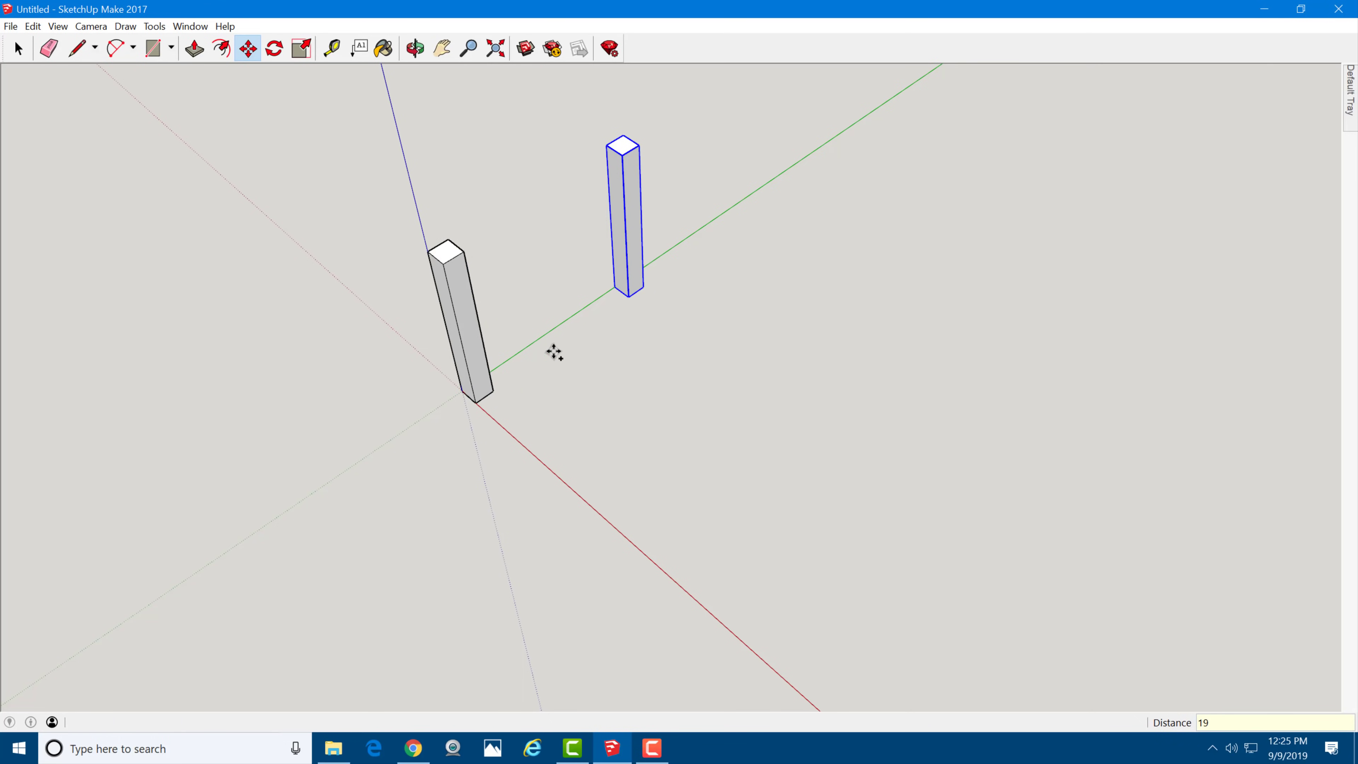
pyautogui.press('space')
# Step: Copy both legs 43 inches along the red axis to make four legs
pyautogui.keyDown('shift'); pyautogui.click(468, 325); pyautogui.keyUp('shift')
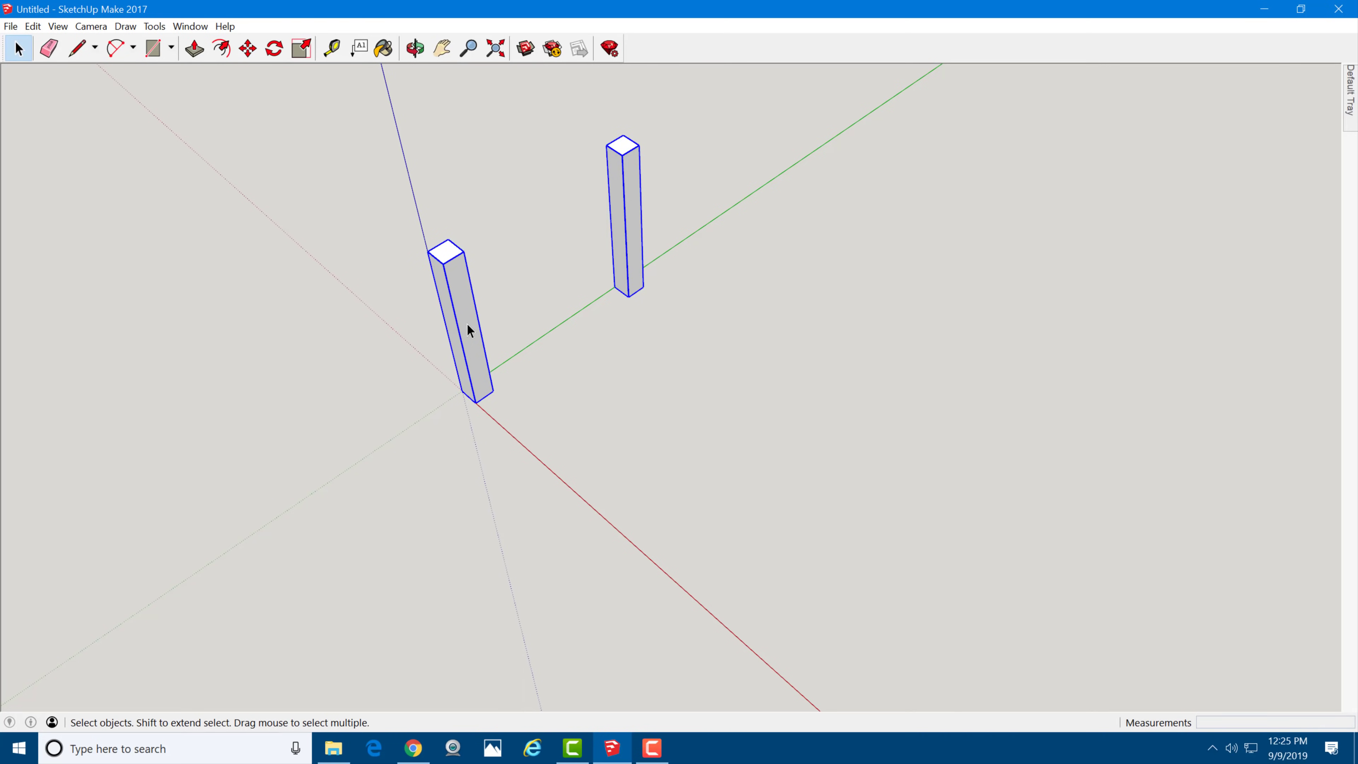
pyautogui.moveTo(469, 351); pyautogui.dragTo(702, 316, button='middle')
pyautogui.press('m')
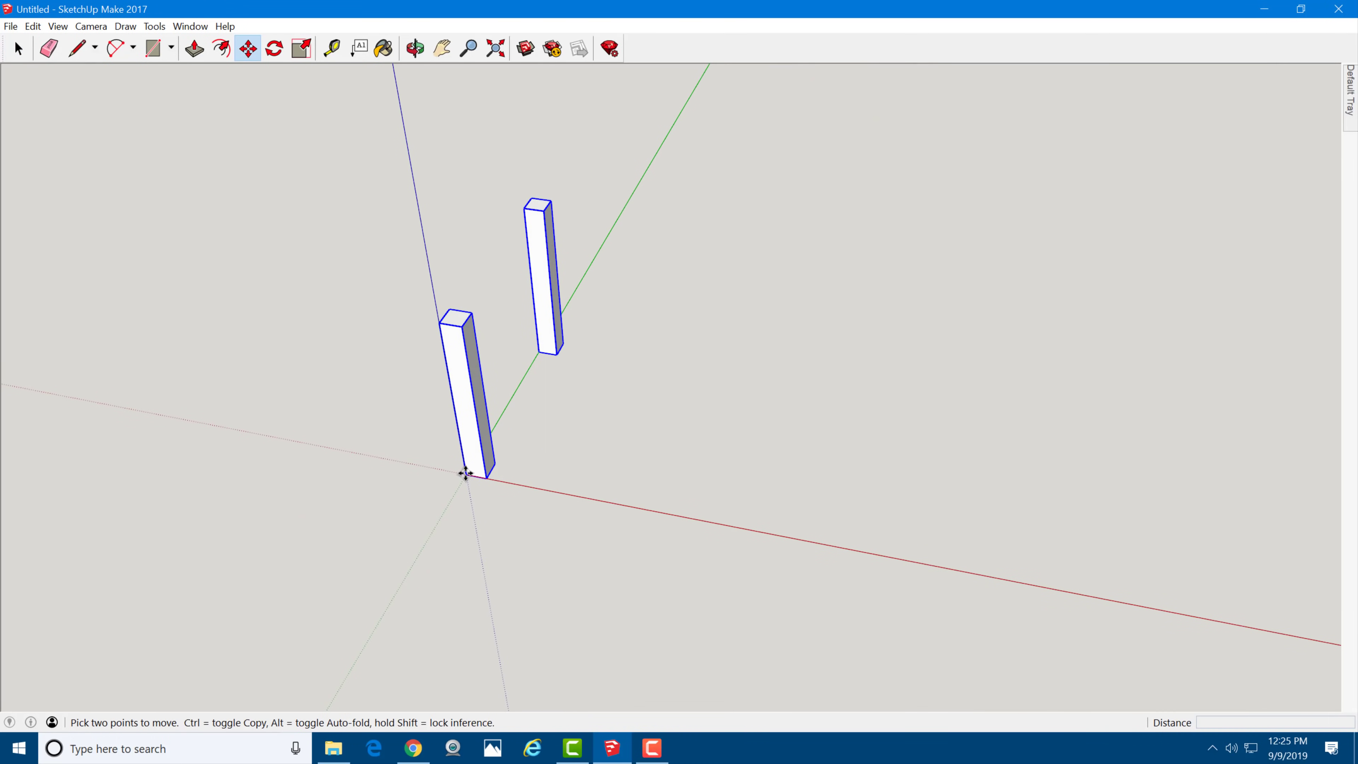
pyautogui.click(466, 474)
pyautogui.press('ctrl')
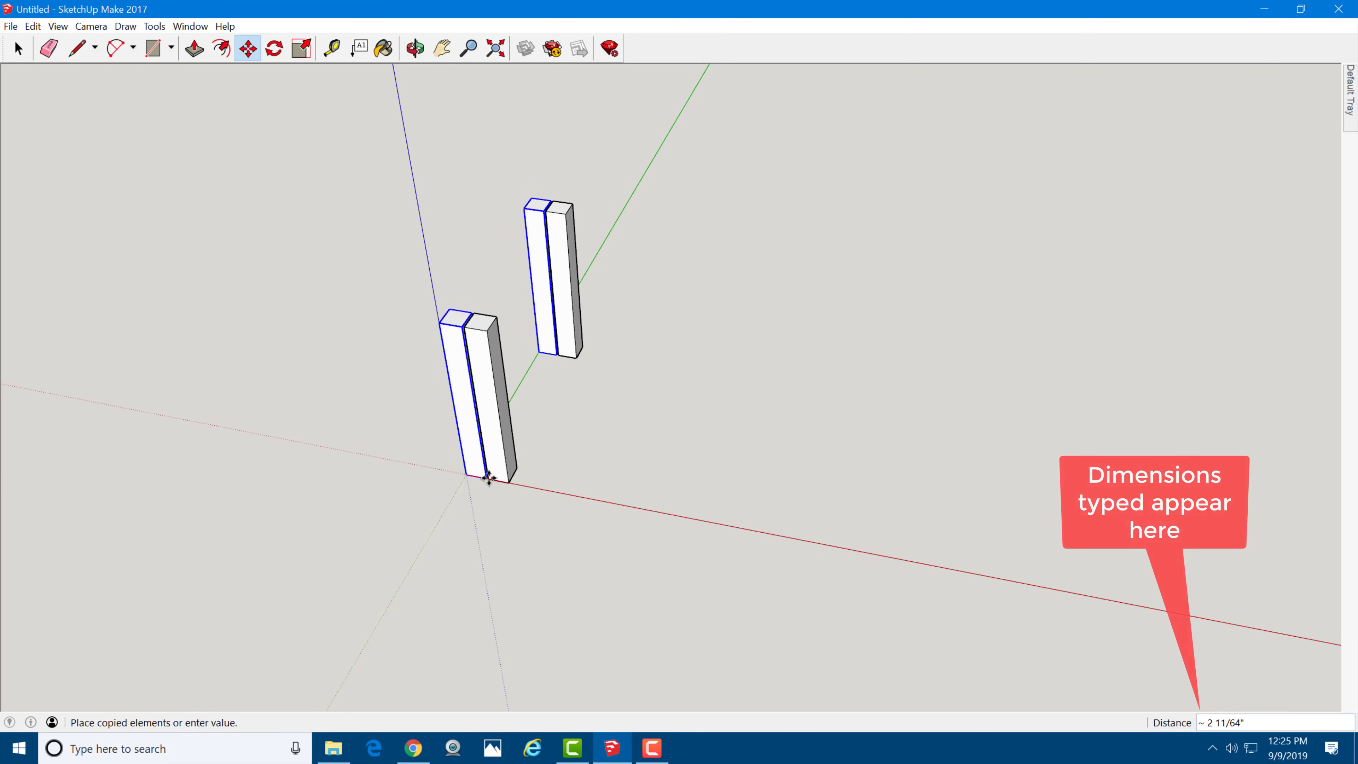
pyautogui.write('43')
pyautogui.press('Return')
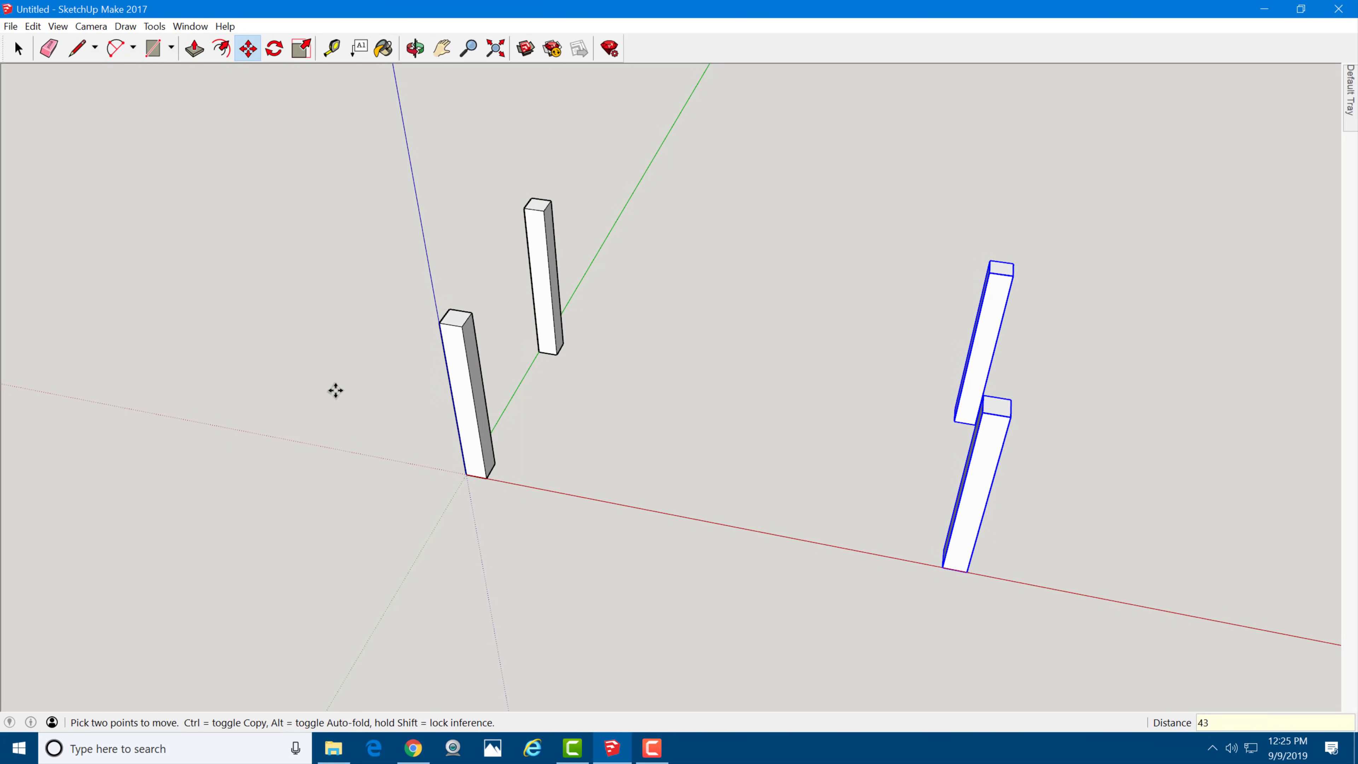
pyautogui.press('space')
pyautogui.click(629, 445)
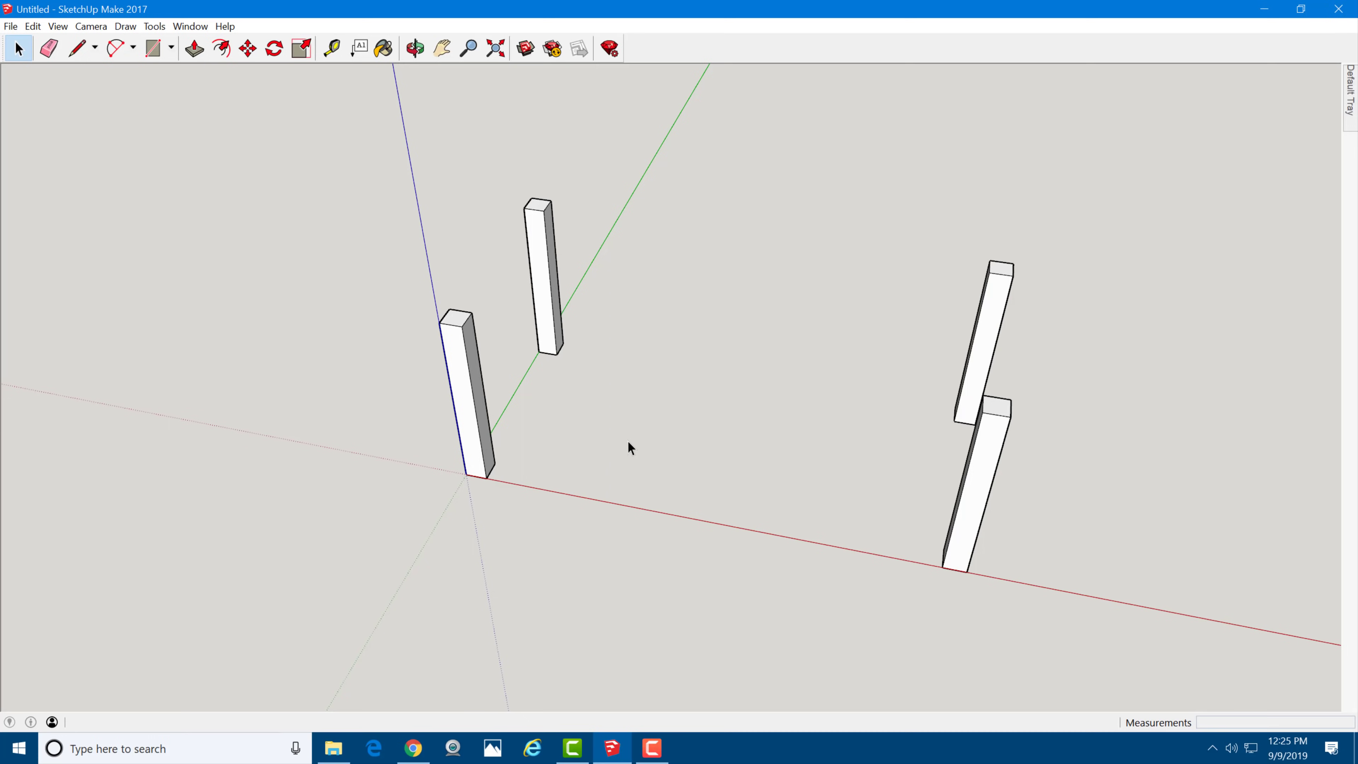
# Step: Zoom to the right leg and draw a 4 by 3/4 inch rectangle from its top corner
pyautogui.moveTo(628, 442); pyautogui.dragTo(601, 280, button='middle')
pyautogui.scroll(6, 505, 220)
pyautogui.moveTo(508, 226); pyautogui.dragTo(172, 198, button='middle')
pyautogui.moveTo(722, 273); pyautogui.dragTo(625, 237, button='middle')
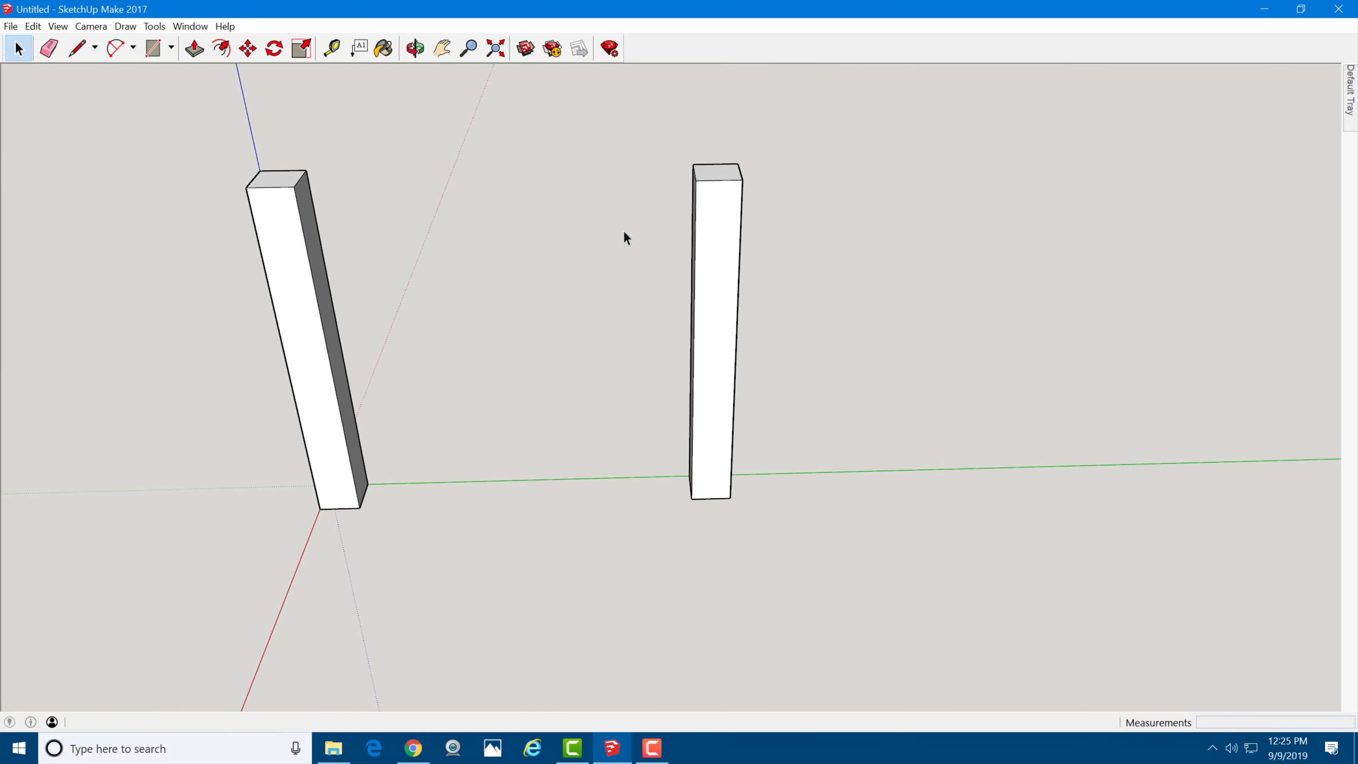
pyautogui.scroll(5, 705, 155)
pyautogui.scroll(1, 700, 185)
pyautogui.press('r')
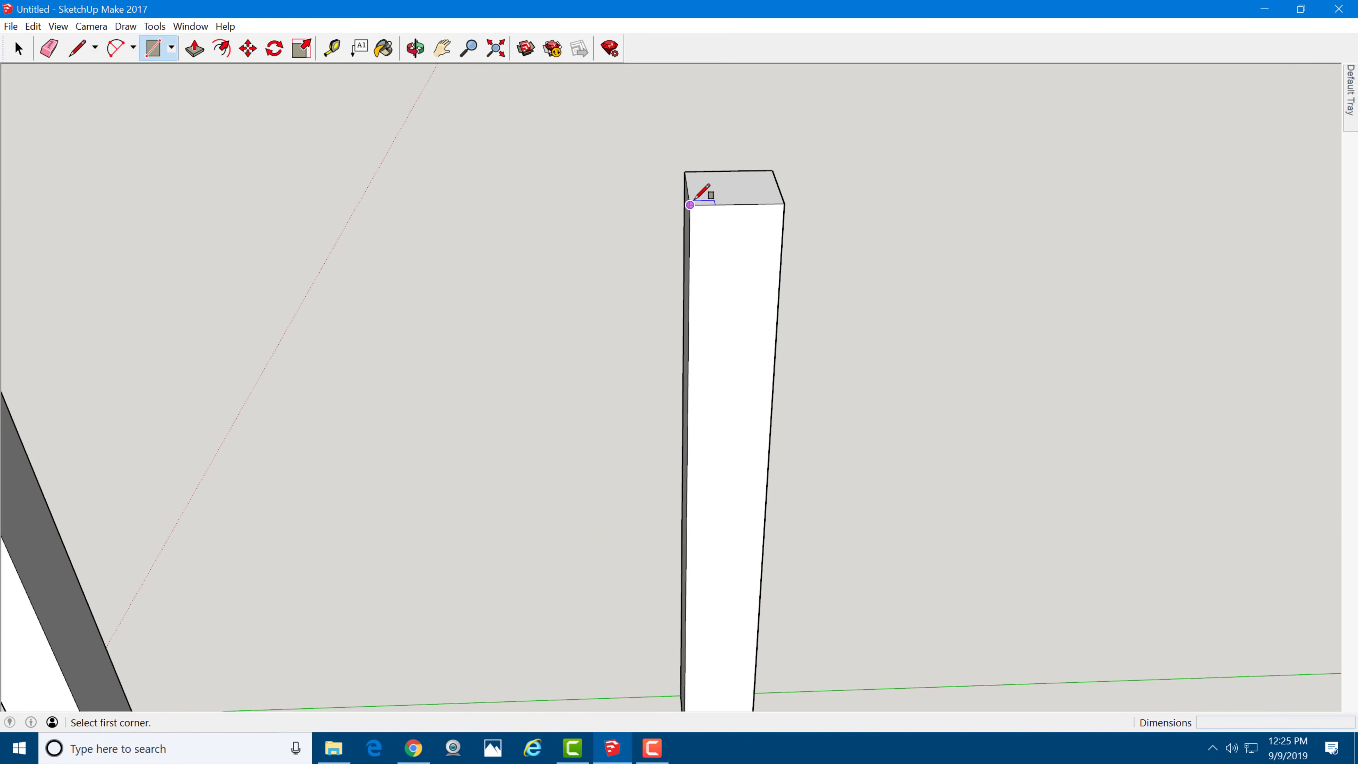
pyautogui.click(690, 205)
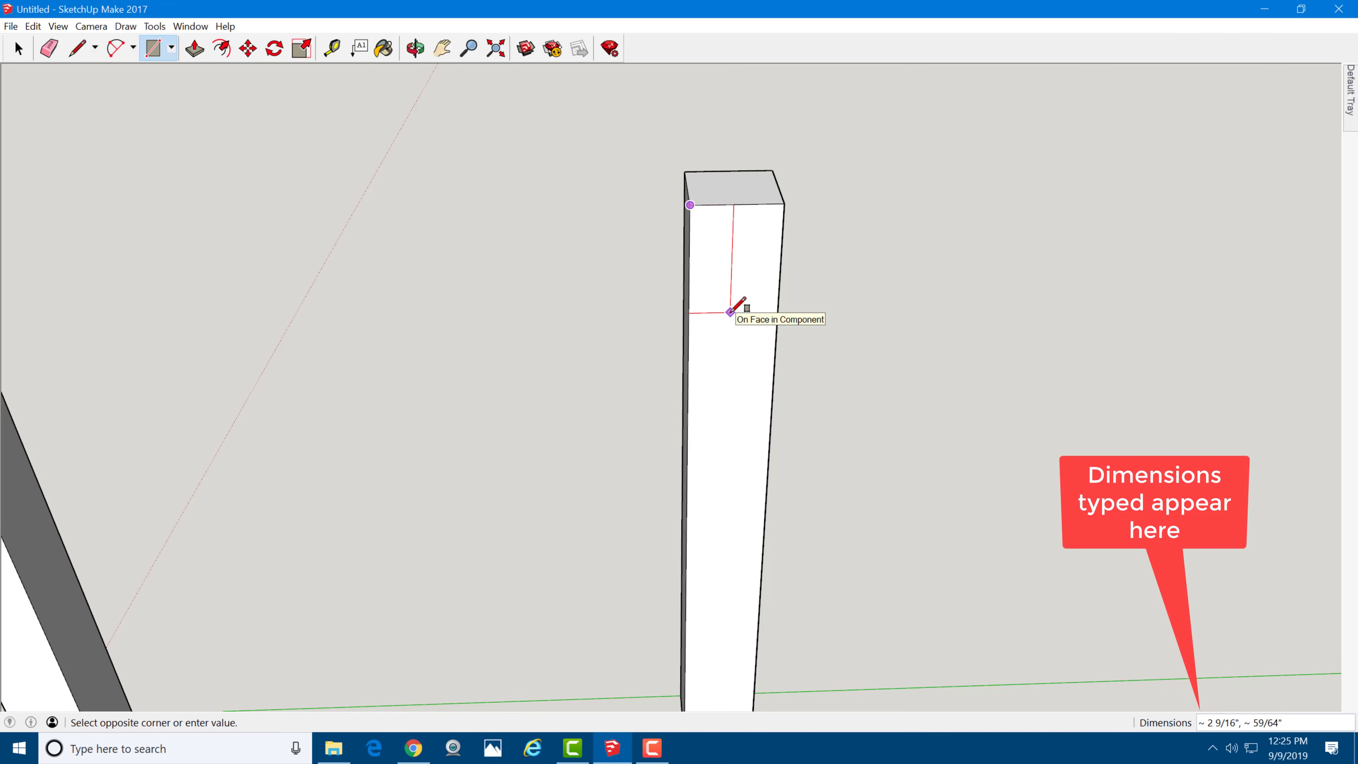
pyautogui.write('4')
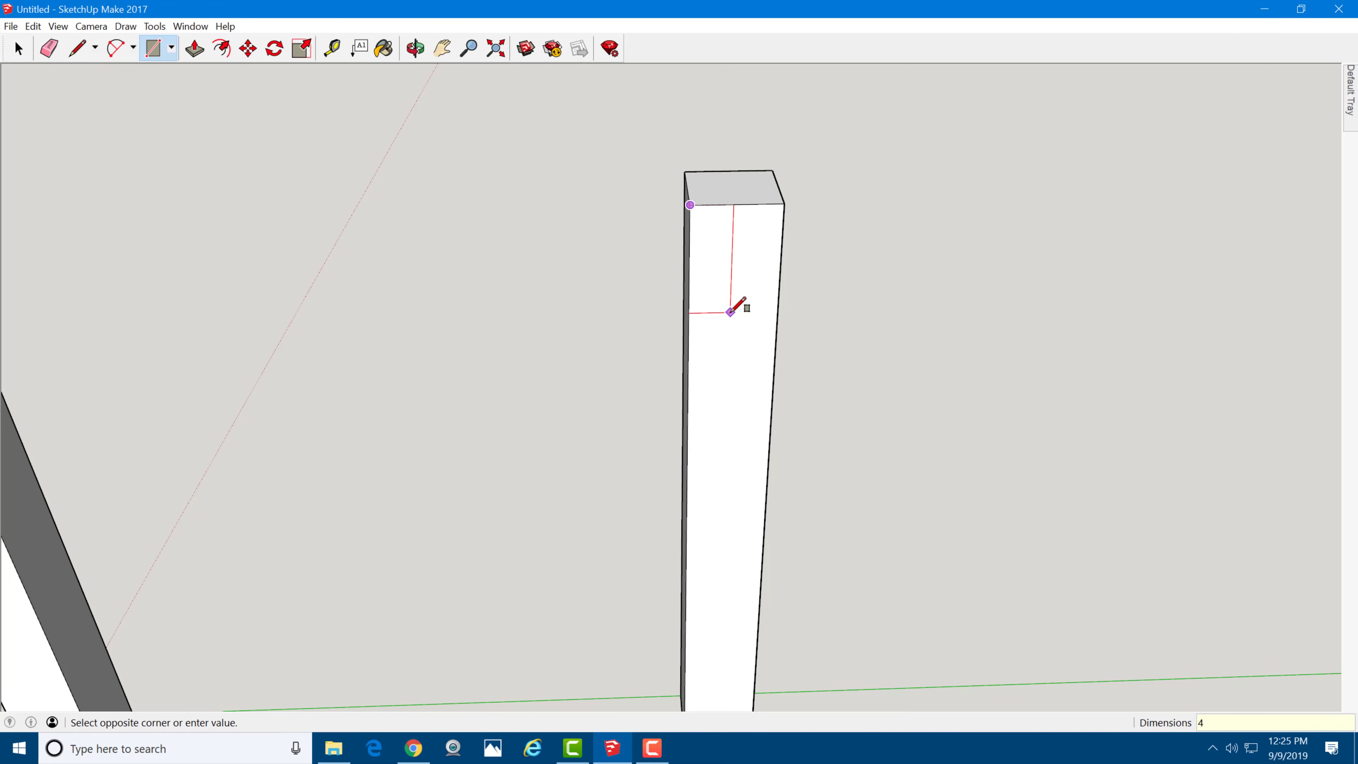
pyautogui.write(',3/4')
pyautogui.press('Return')
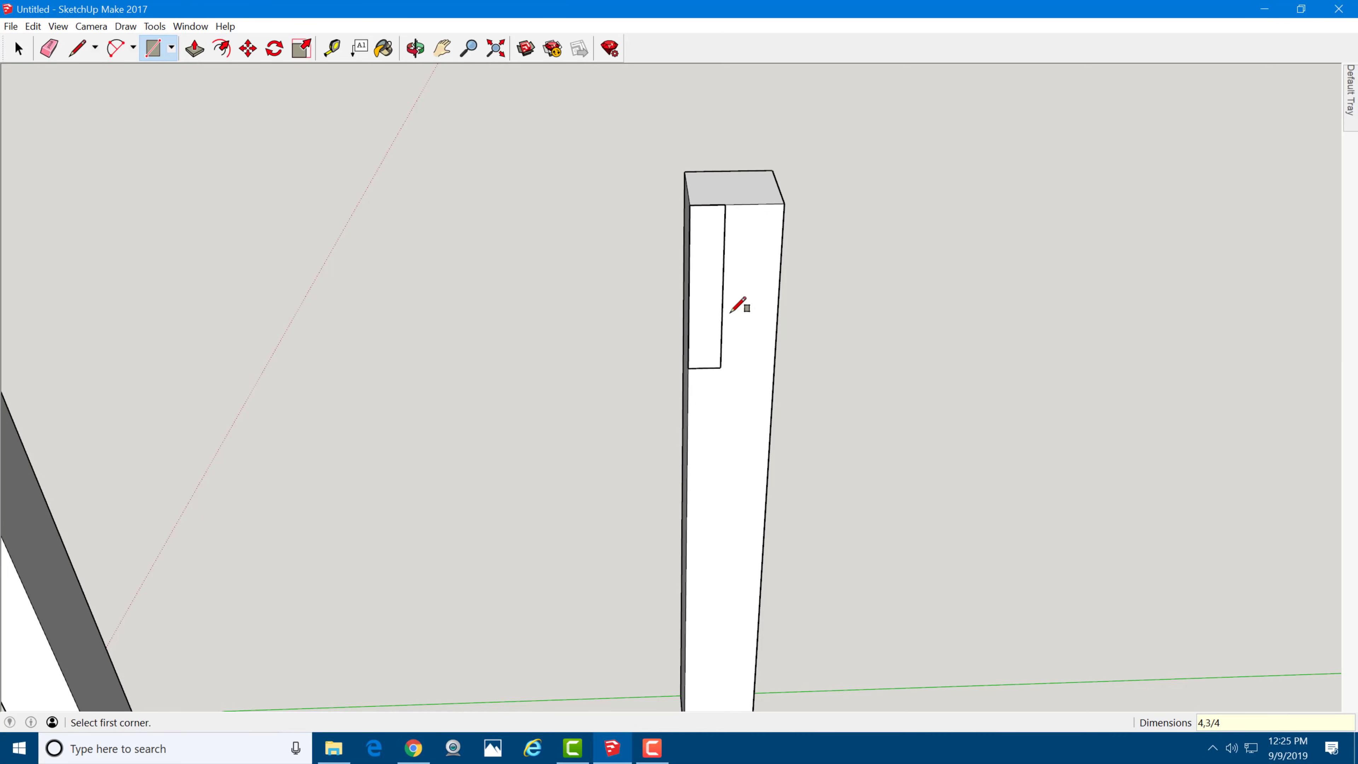
pyautogui.press('space')
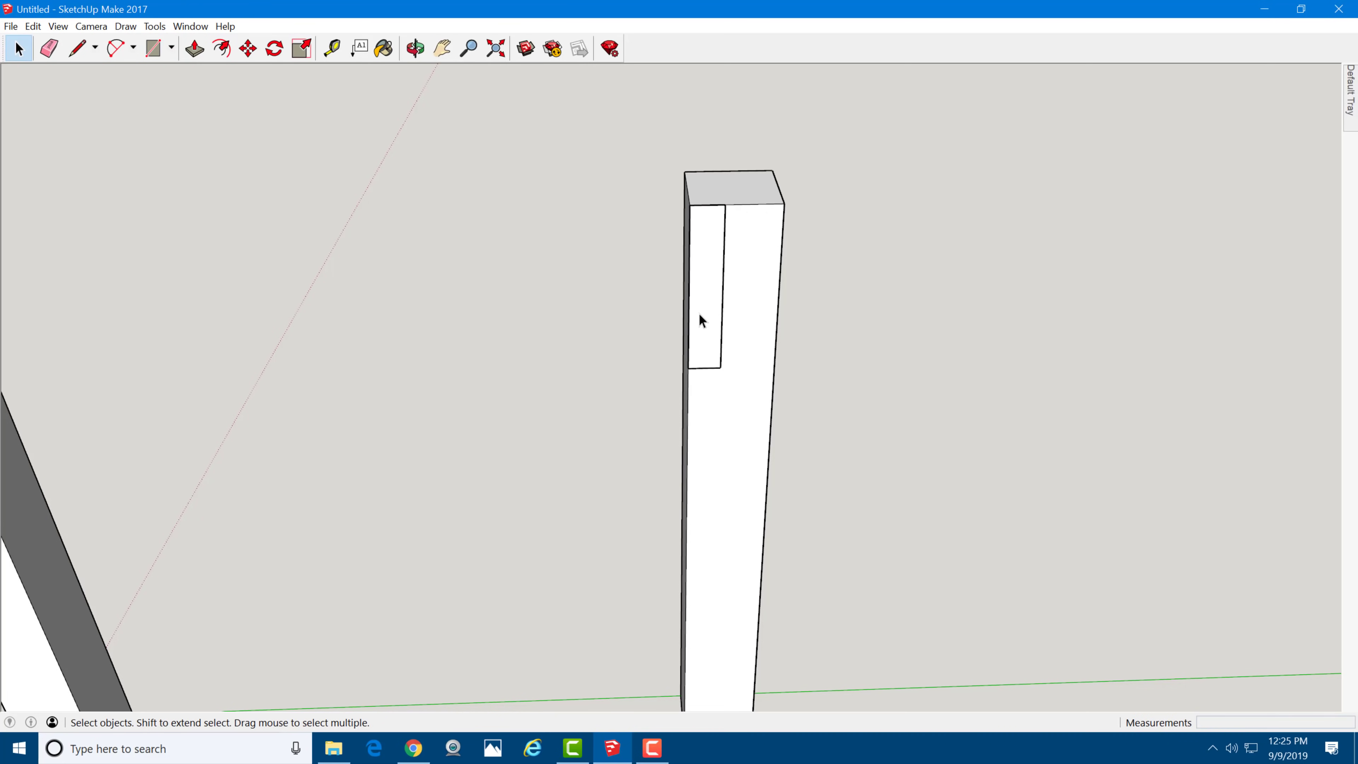
# Step: Move the small 4" by 3/4" rectangle 5/8" inward along the leg face
pyautogui.click(704, 321)
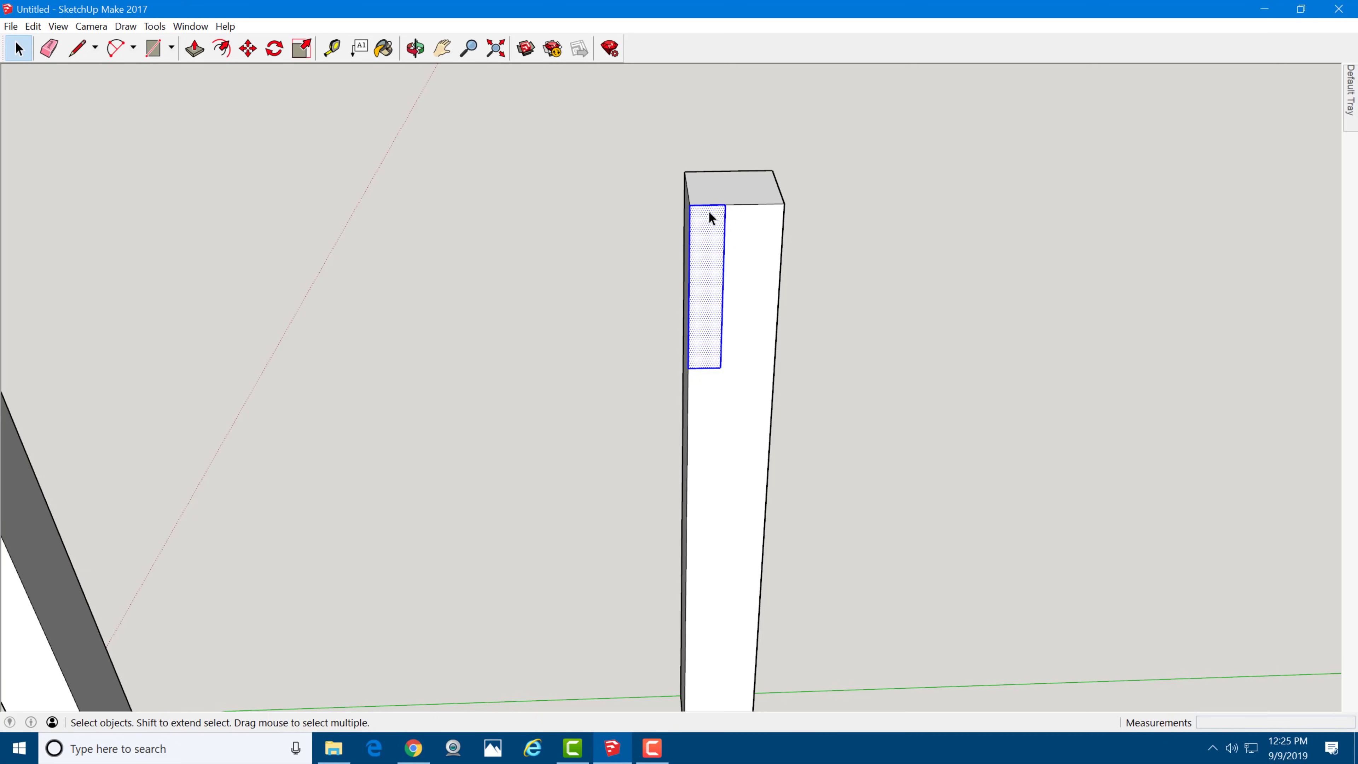
pyautogui.click(247, 48)
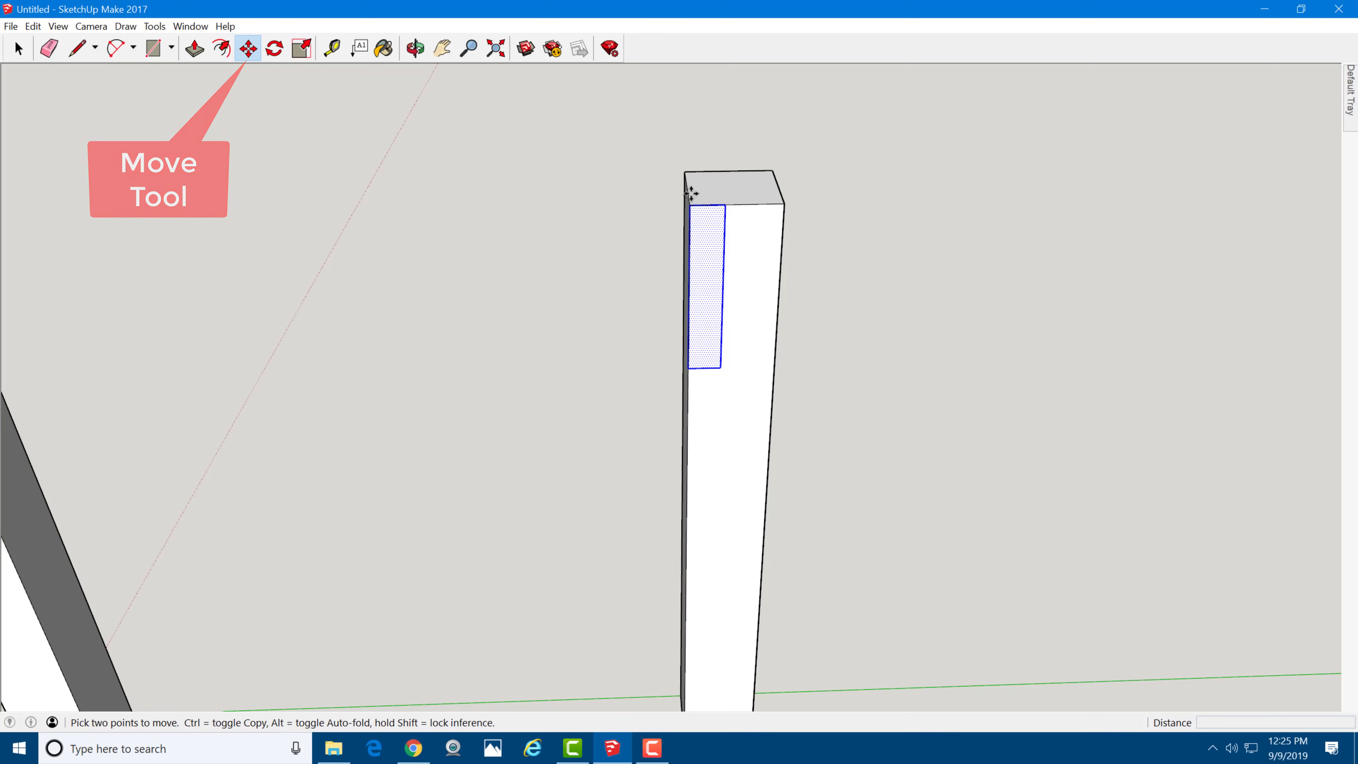
pyautogui.click(705, 206)
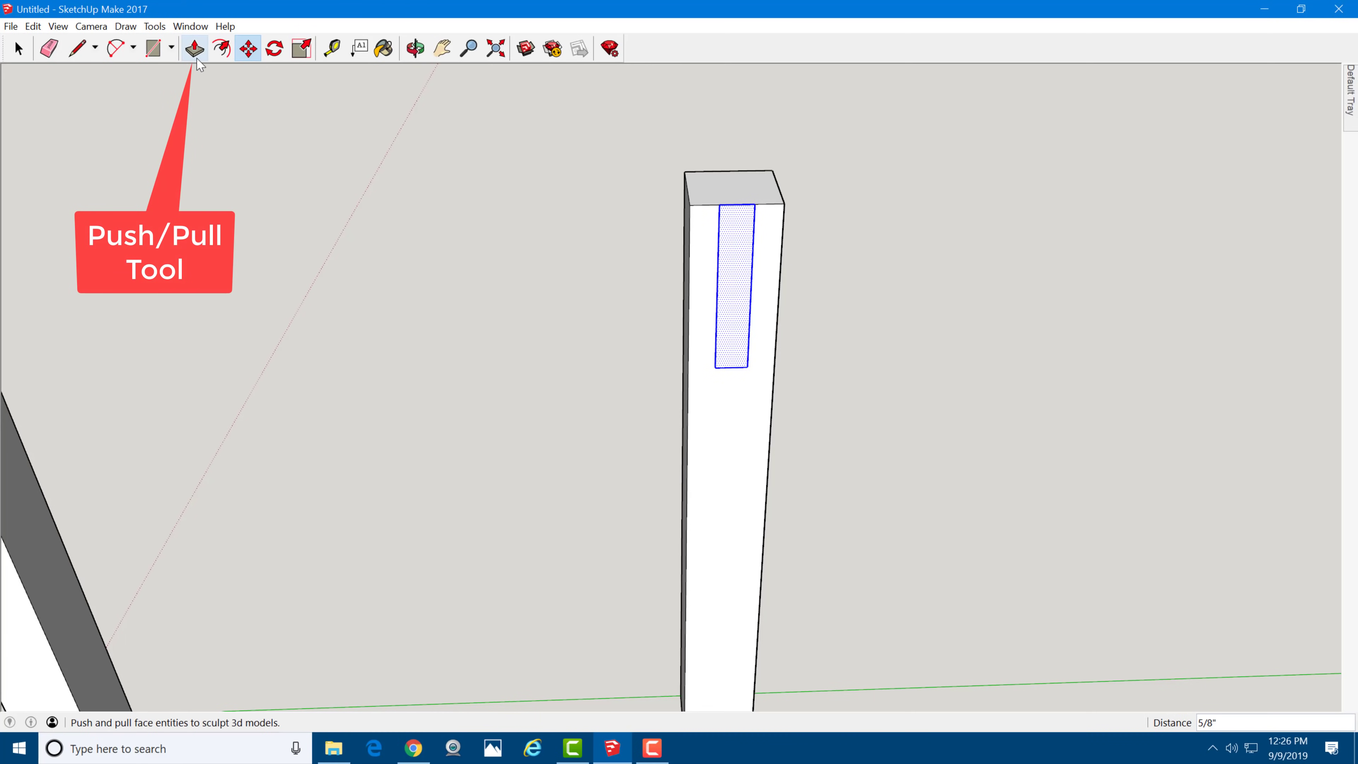
# Step: Push/Pull the rectangle out 41" to the neighbouring leg's corner to form the apron
pyautogui.click(194, 48)
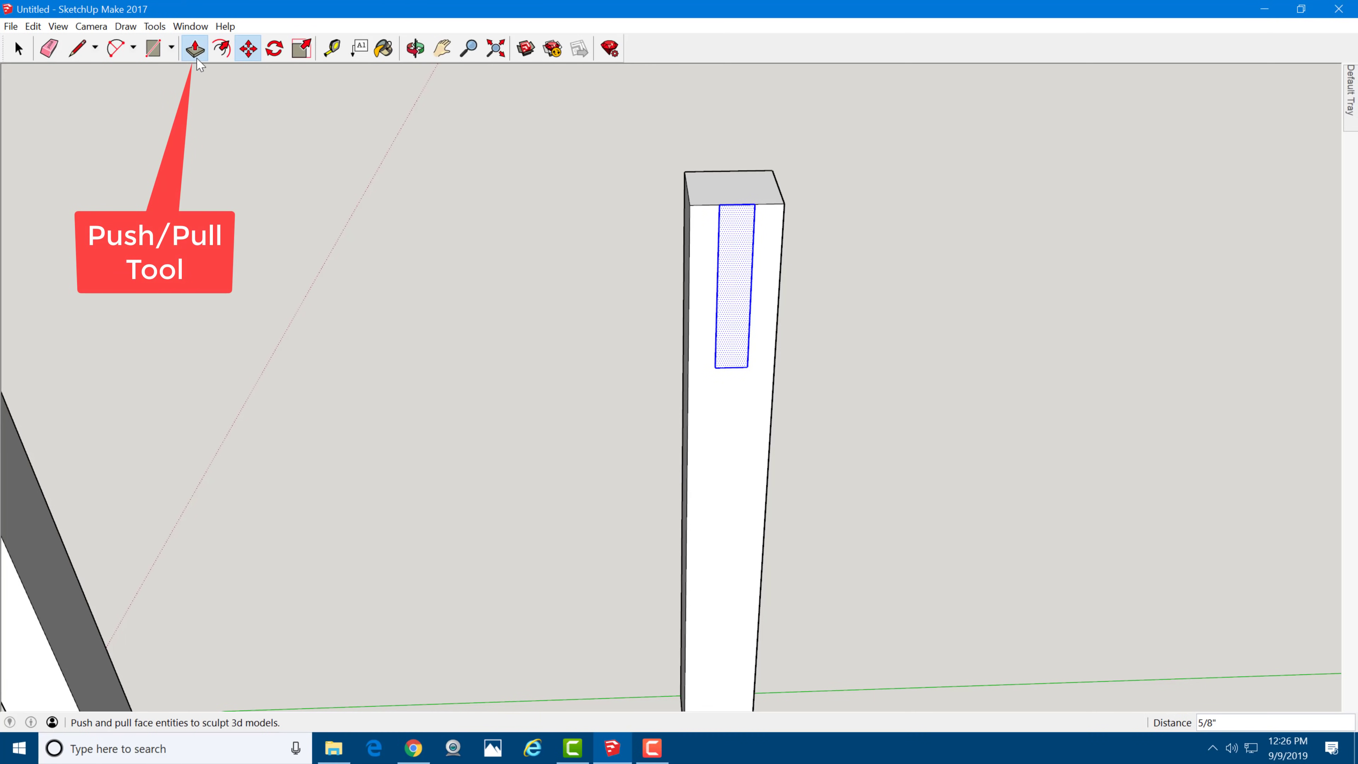
pyautogui.click(745, 284)
pyautogui.scroll(-3, 736, 305)
pyautogui.scroll(-8, 727, 310)
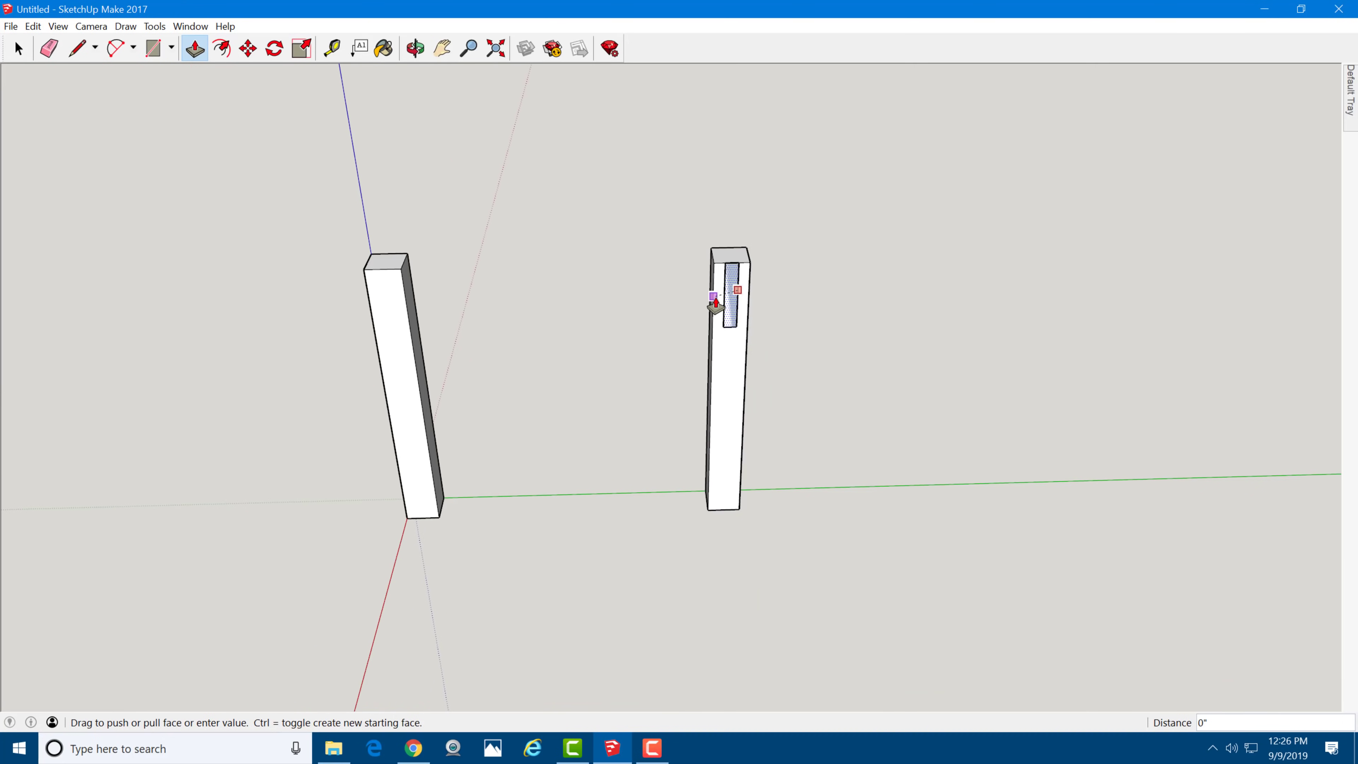
pyautogui.scroll(6, 751, 363)
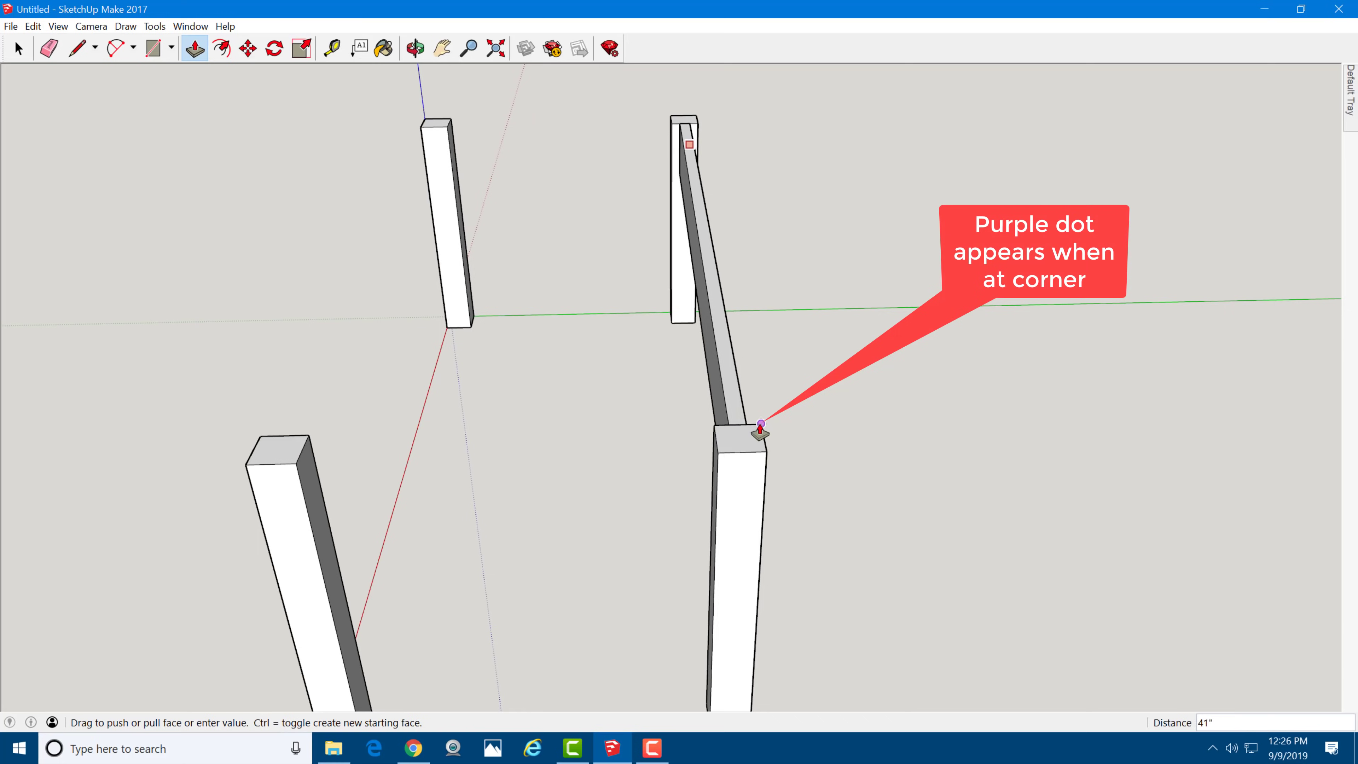
pyautogui.click(748, 426)
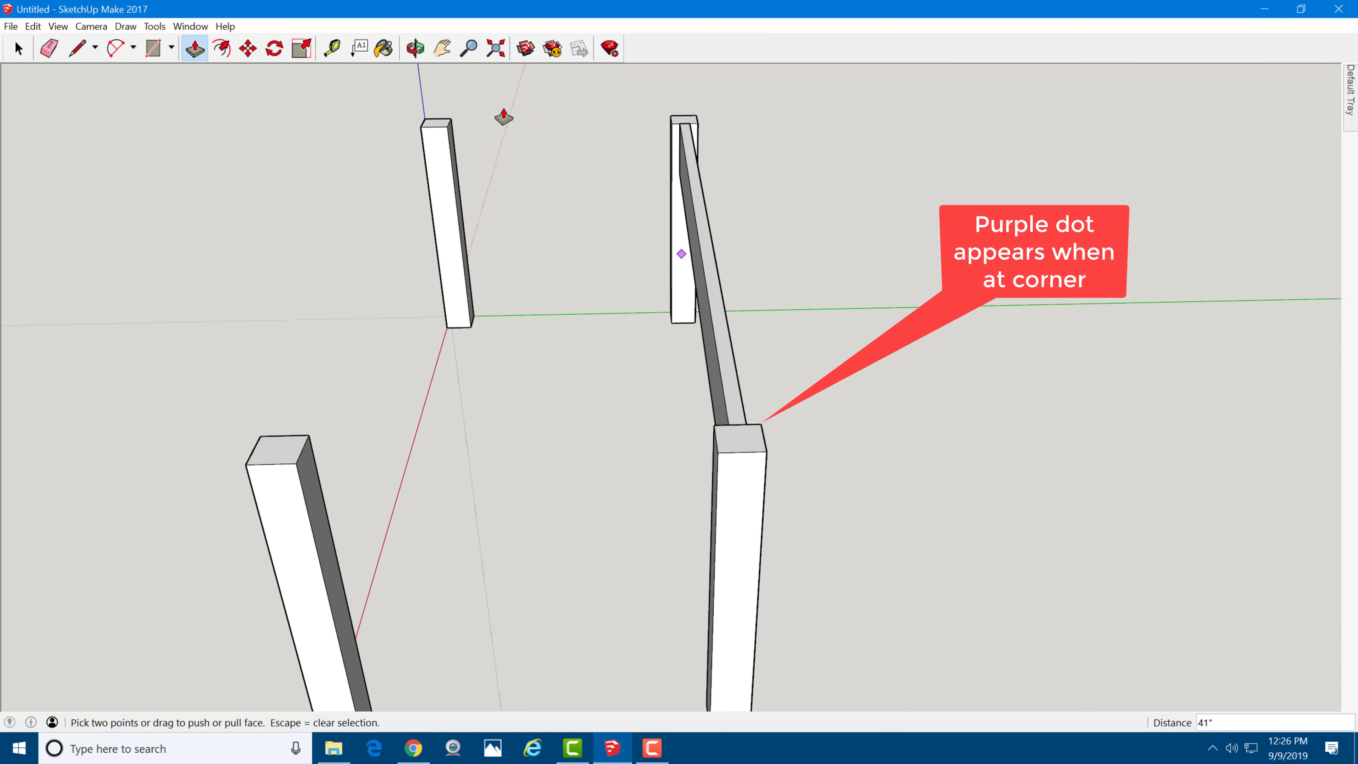
pyautogui.click(27, 49)
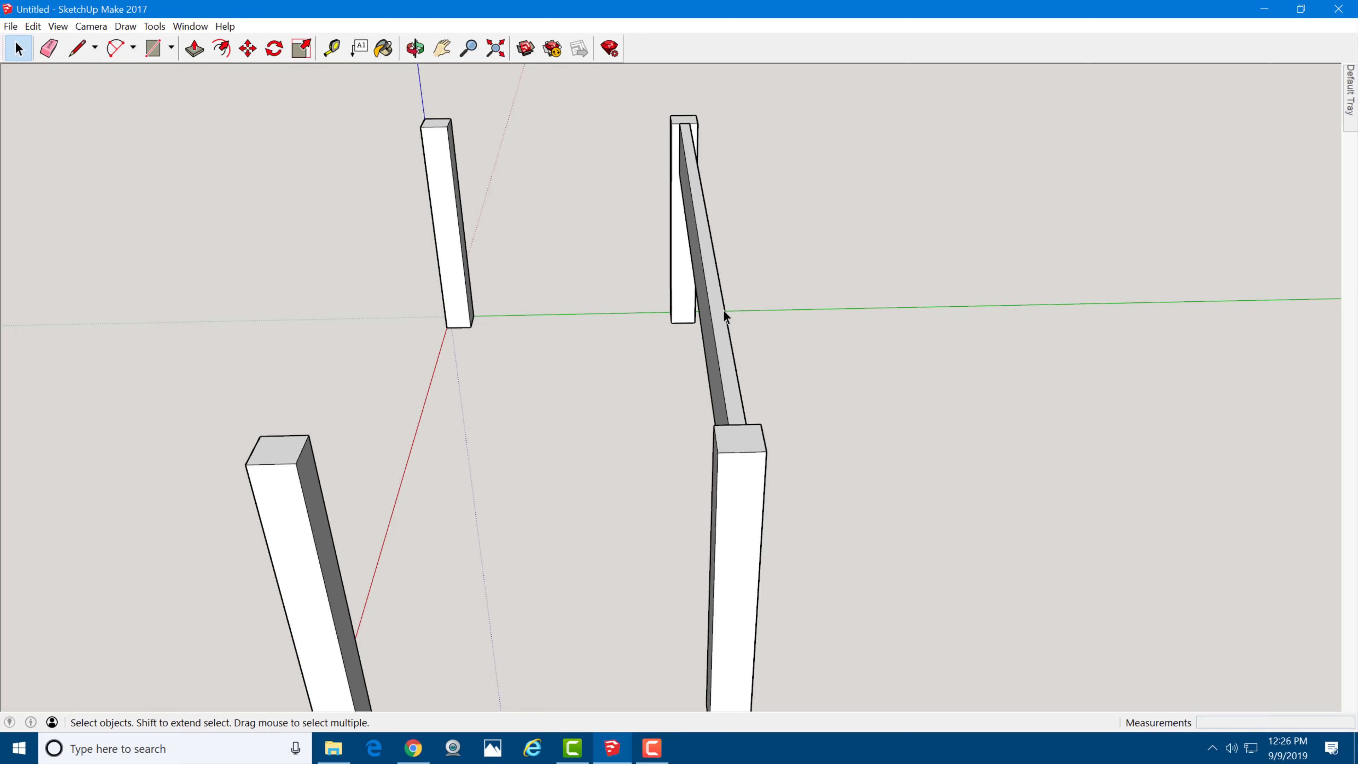
# Step: Select all of the apron board's geometry and make it a component named Component#2
pyautogui.click(723, 311)
pyautogui.doubleClick(724, 311)
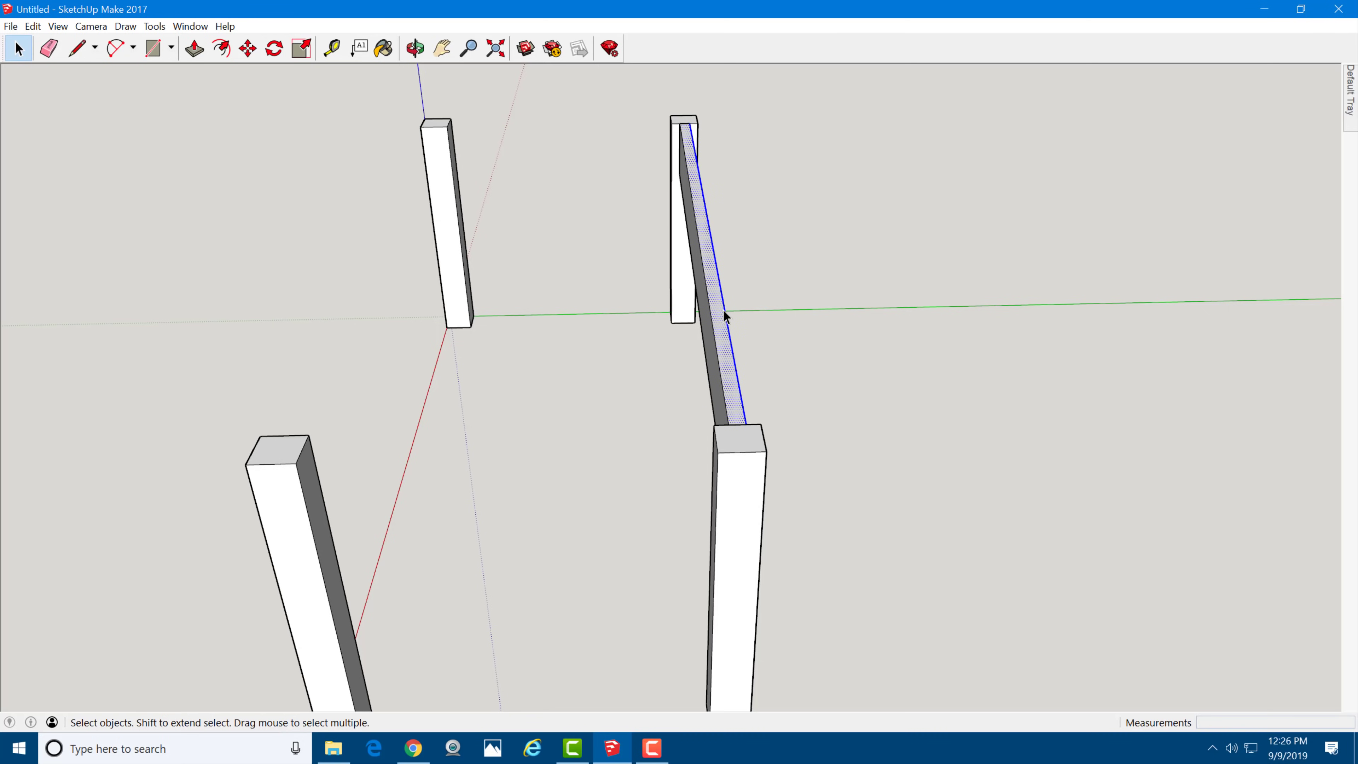
pyautogui.tripleClick(725, 311)
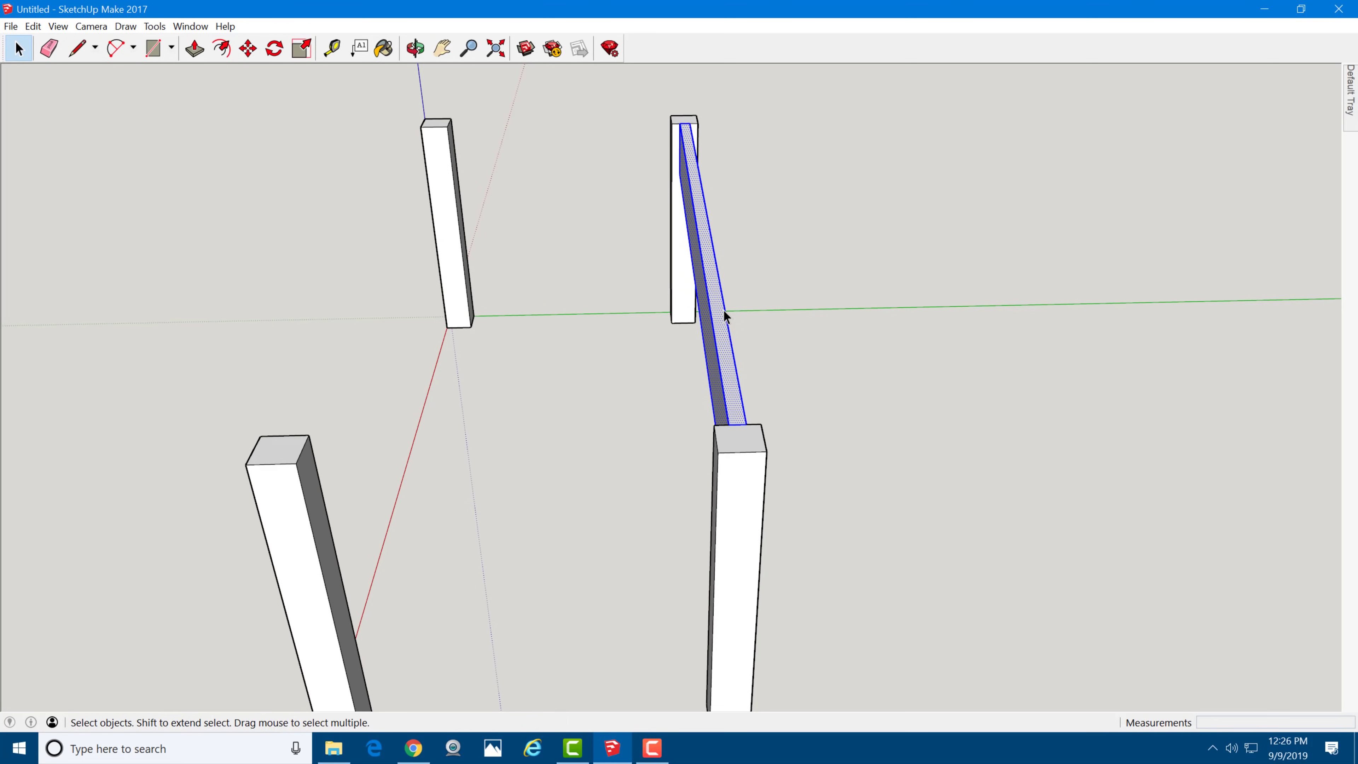
pyautogui.rightClick(723, 310)
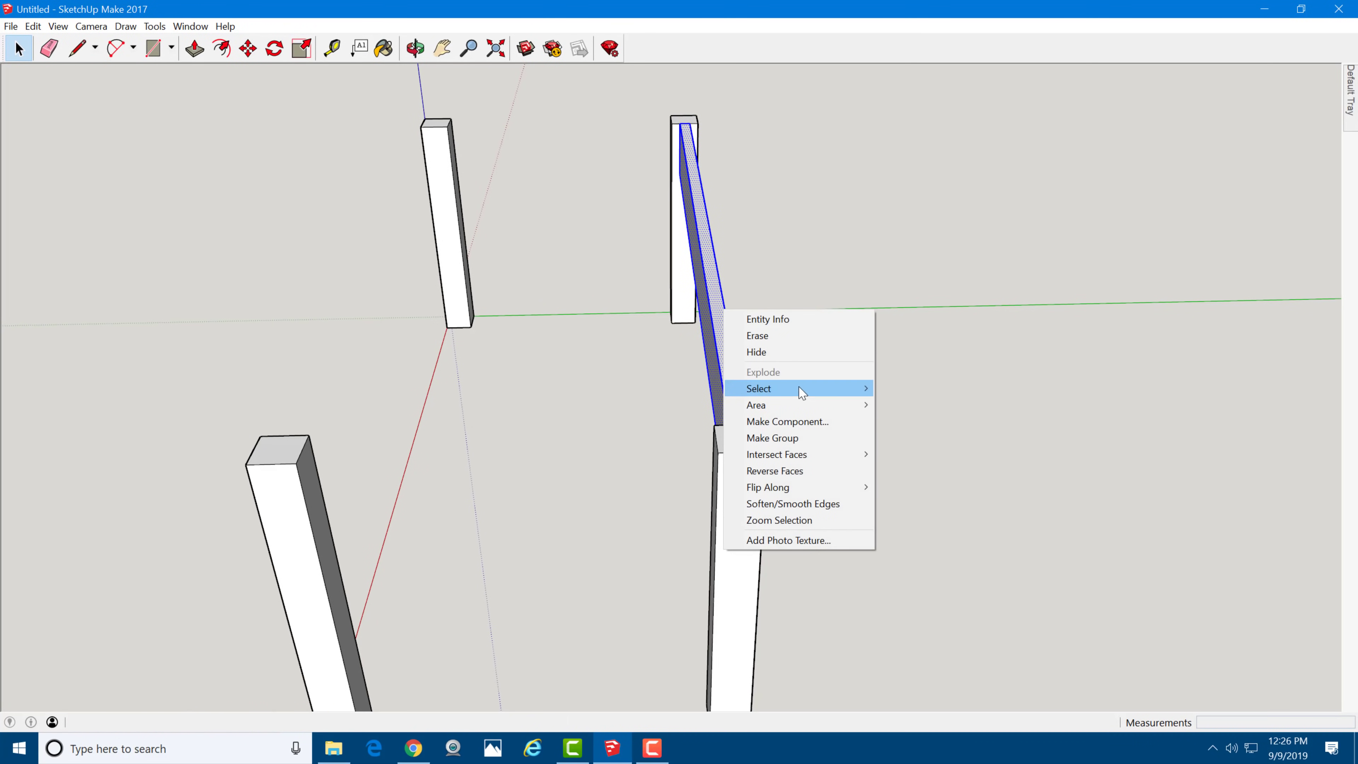
pyautogui.click(793, 421)
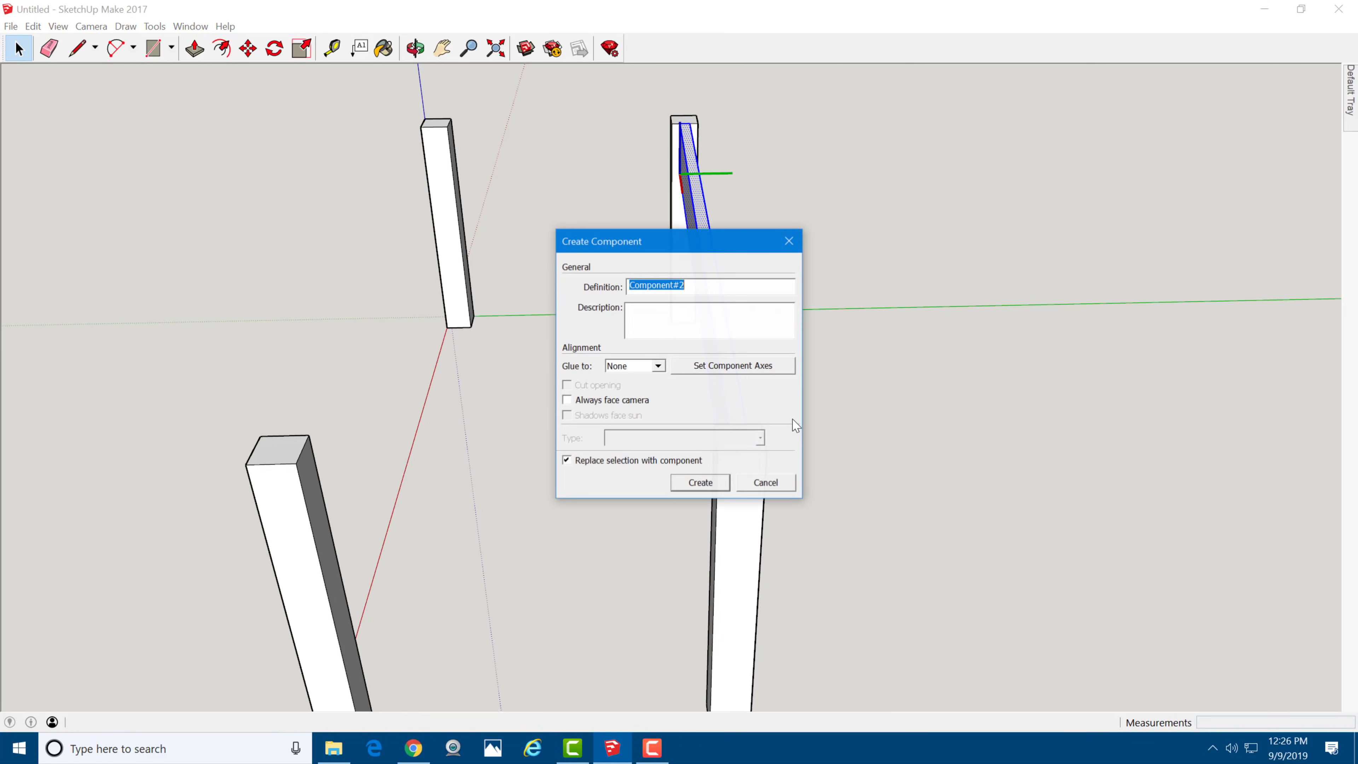
pyautogui.click(719, 486)
pyautogui.scroll(5, 626, 118)
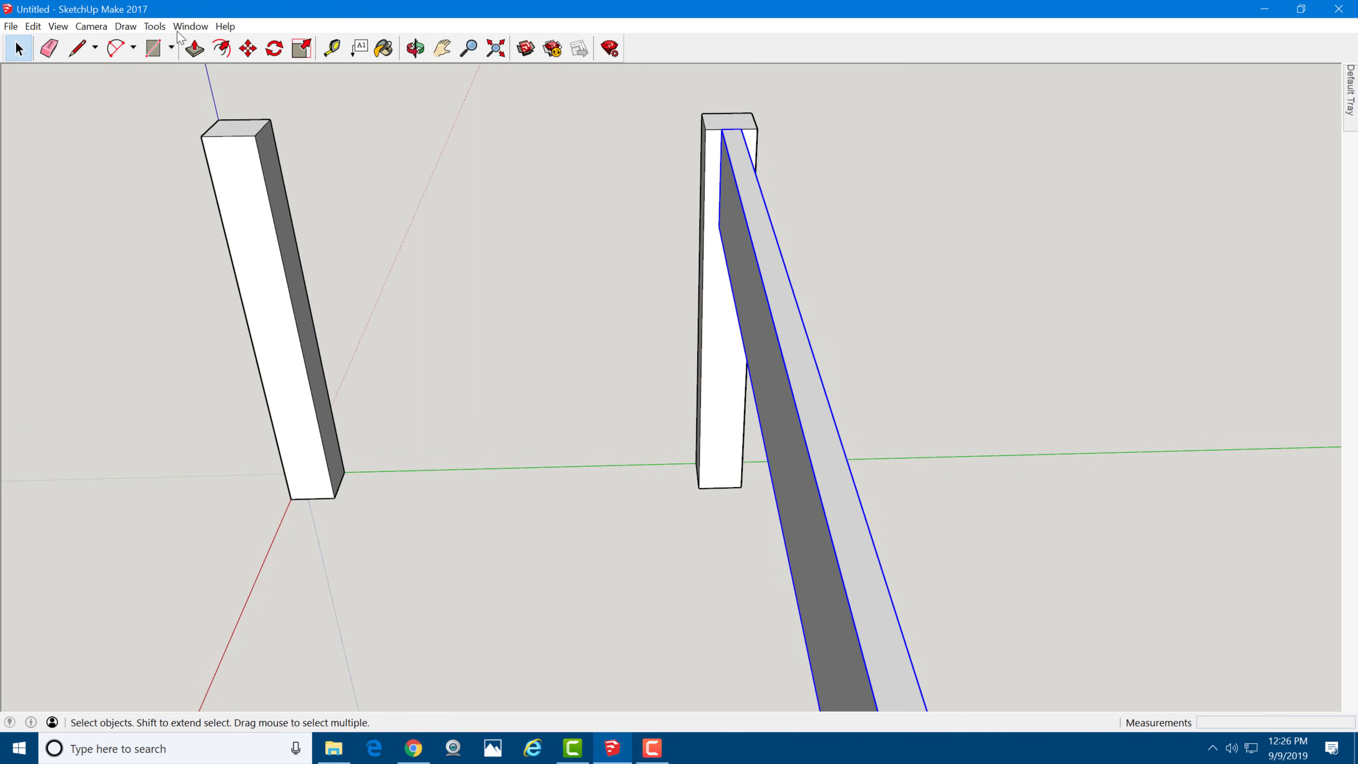
# Step: Copy the apron from its top corner onto the left leg's top to span the opposite posts
pyautogui.click(249, 49)
pyautogui.scroll(6, 723, 136)
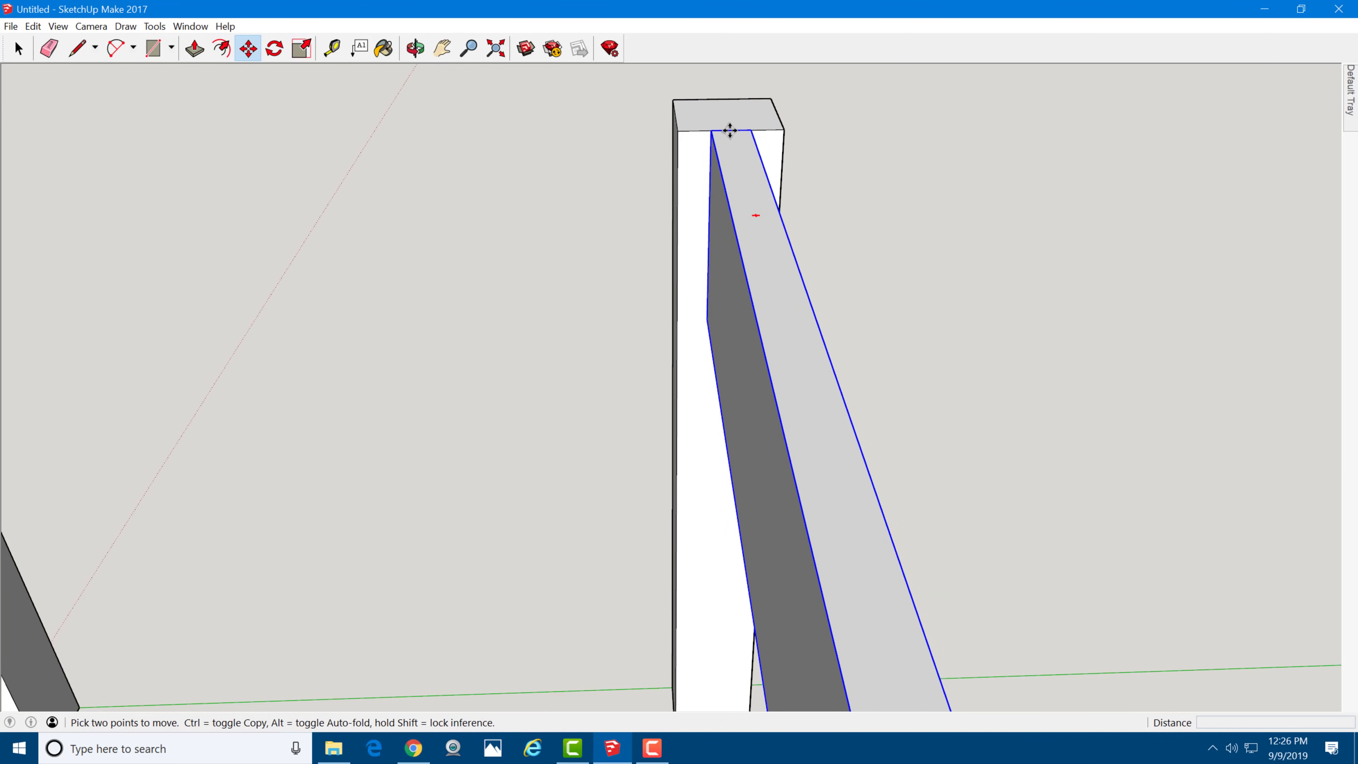
pyautogui.keyDown('ctrl'); pyautogui.click(730, 130); pyautogui.keyUp('ctrl')
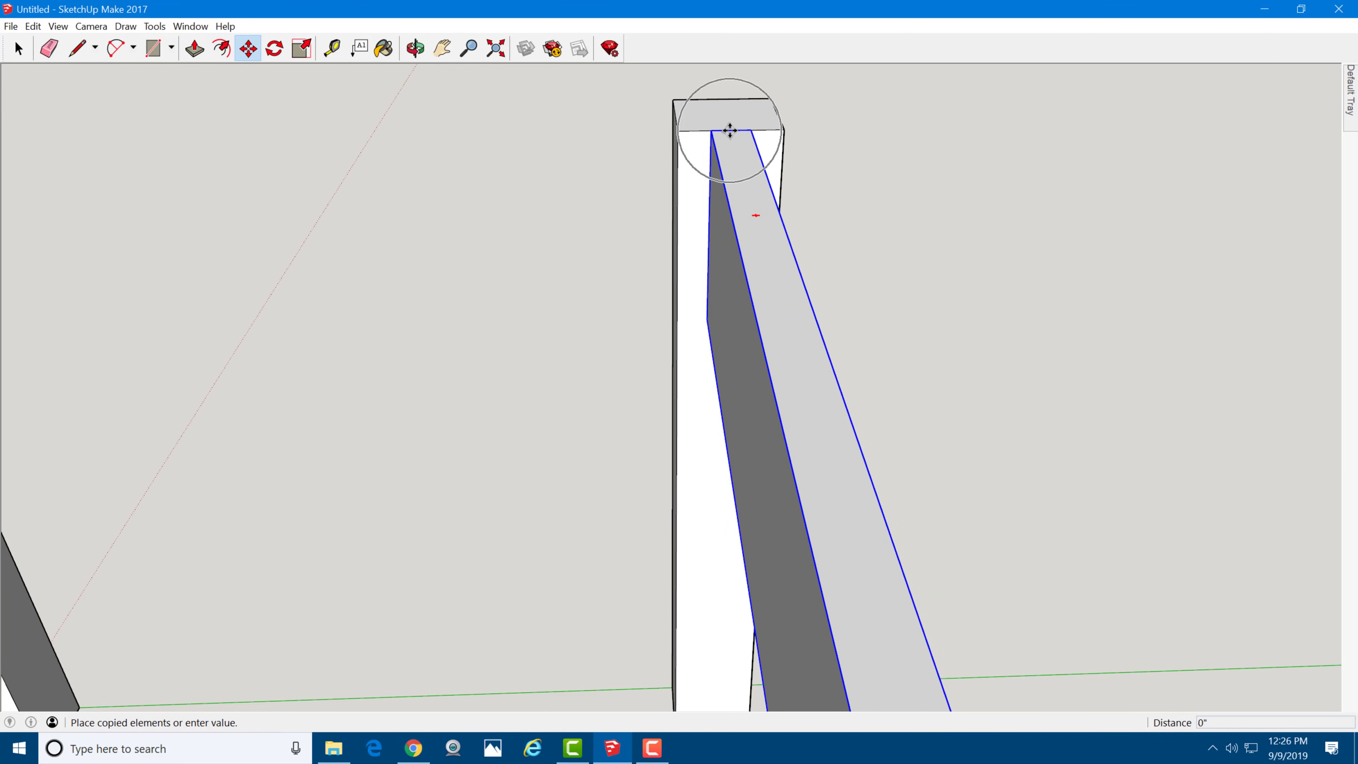
pyautogui.scroll(-5, 730, 131)
pyautogui.scroll(-2, 730, 131)
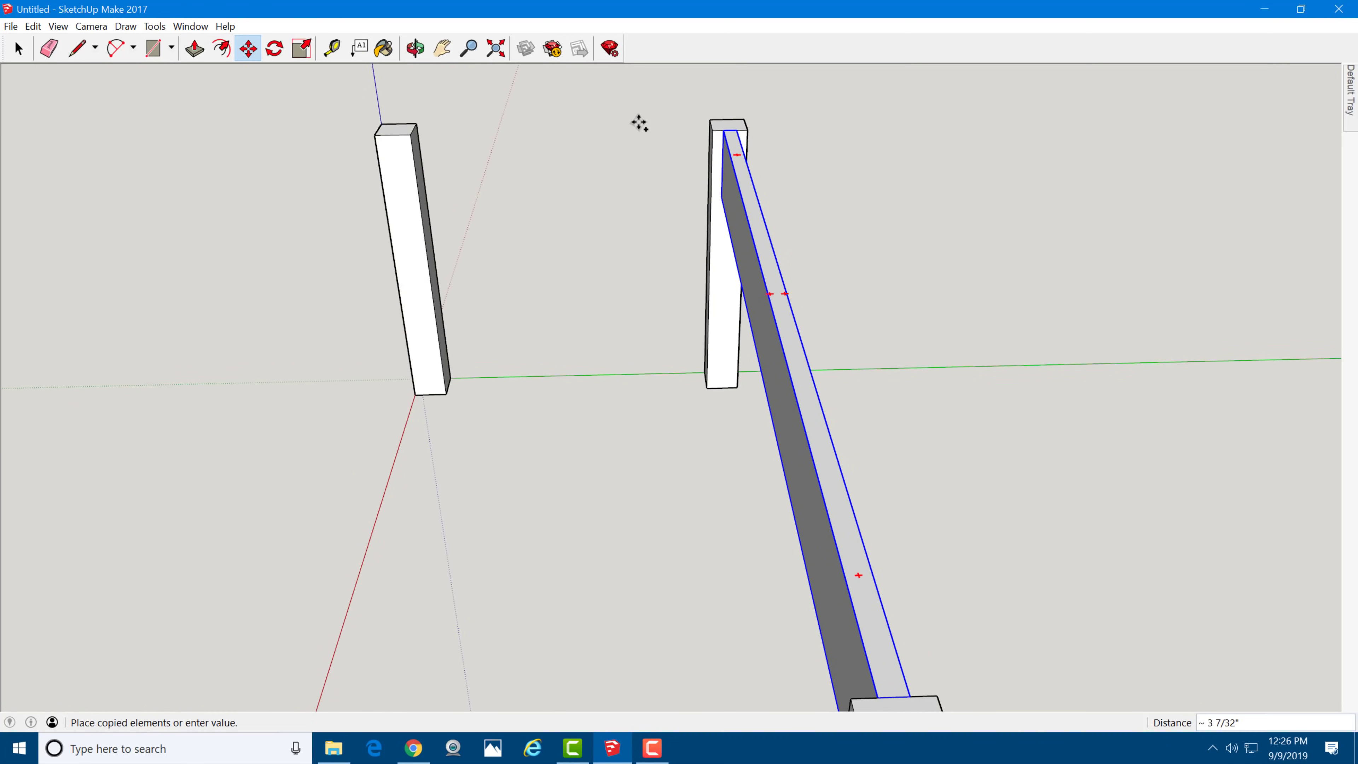
pyautogui.scroll(1, 391, 132)
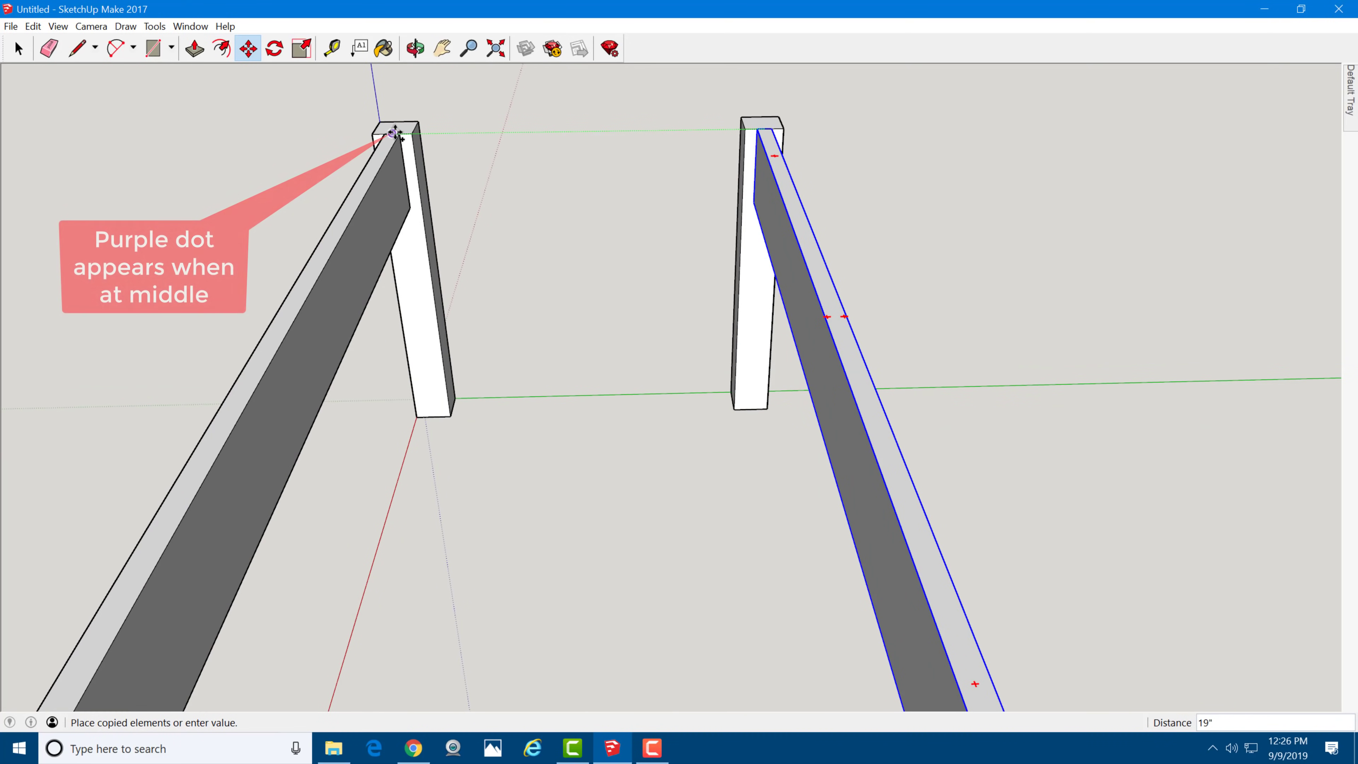
pyautogui.click(391, 132)
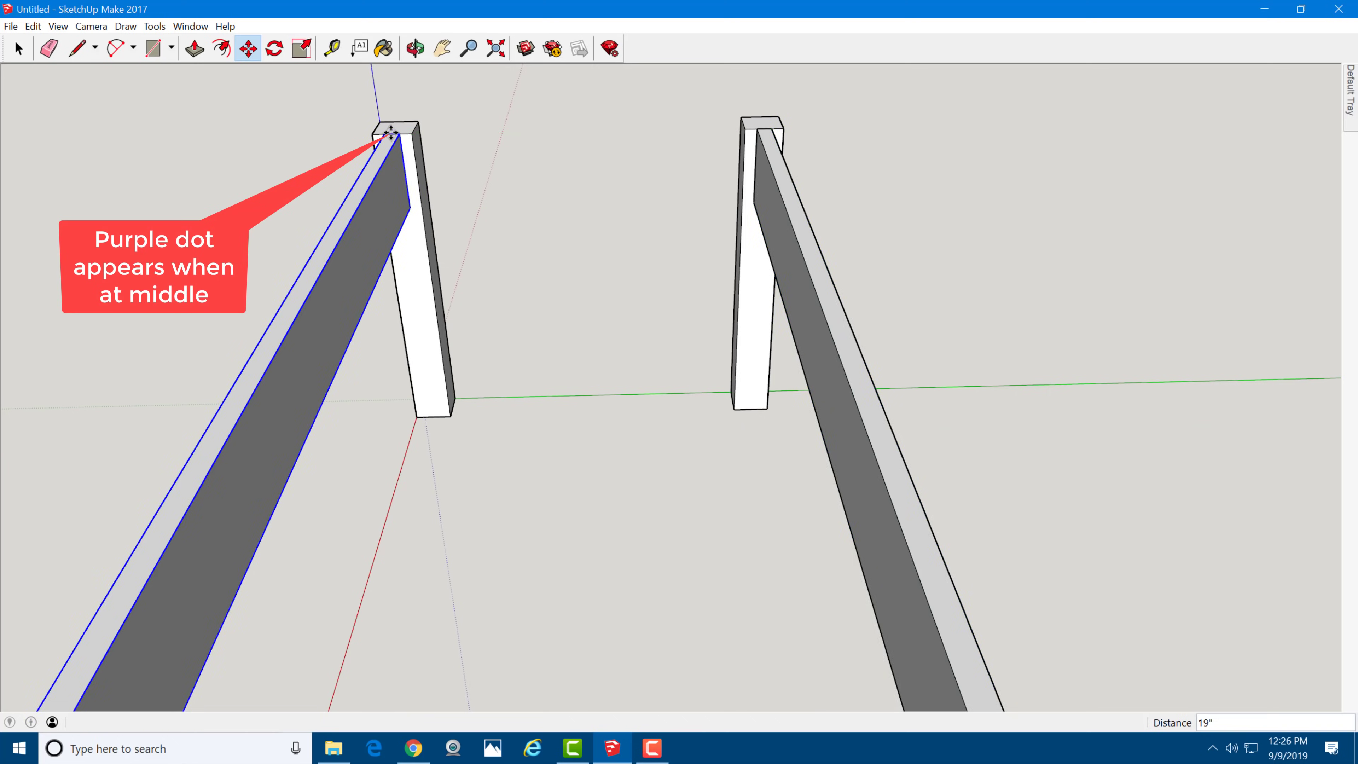
pyautogui.scroll(-4, 455, 139)
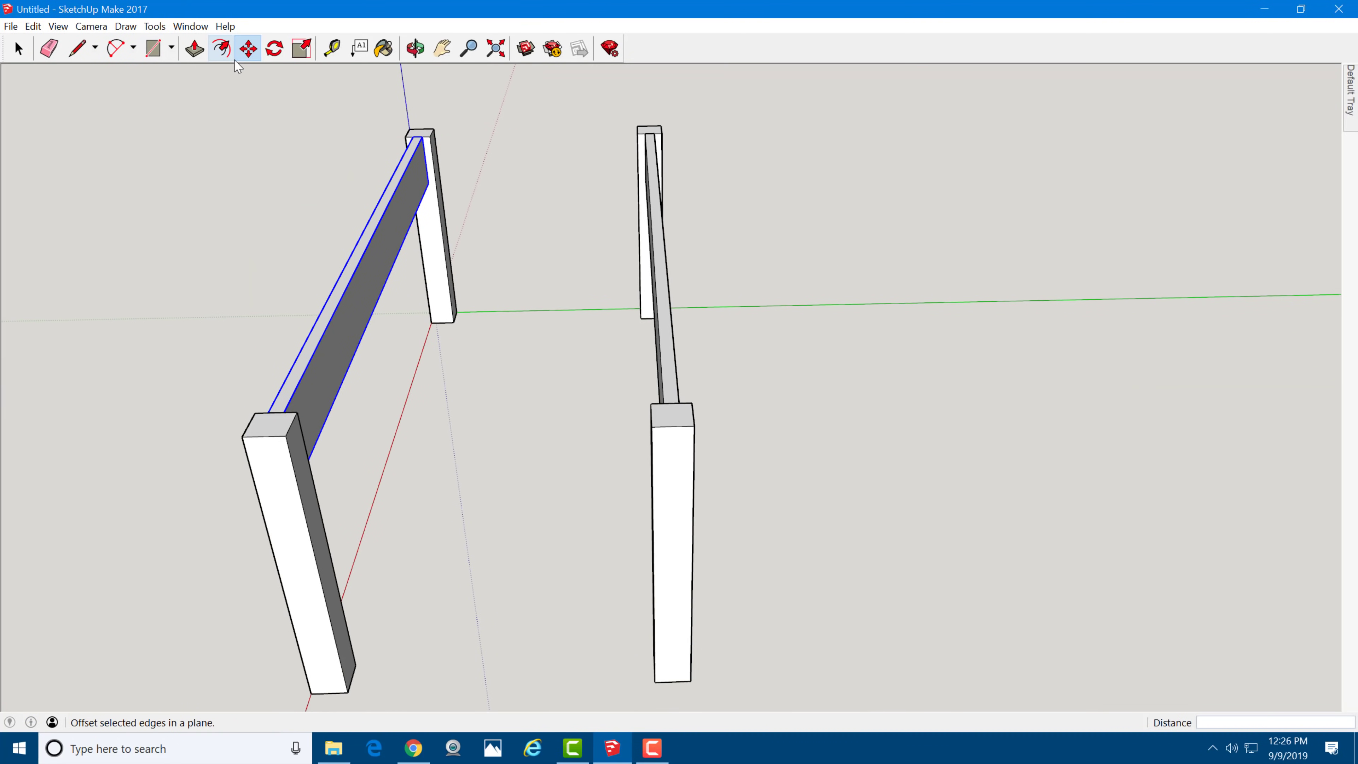
# Step: Deselect the copy and orbit to check both side frames, ending facing the leg's front
pyautogui.click(19, 48)
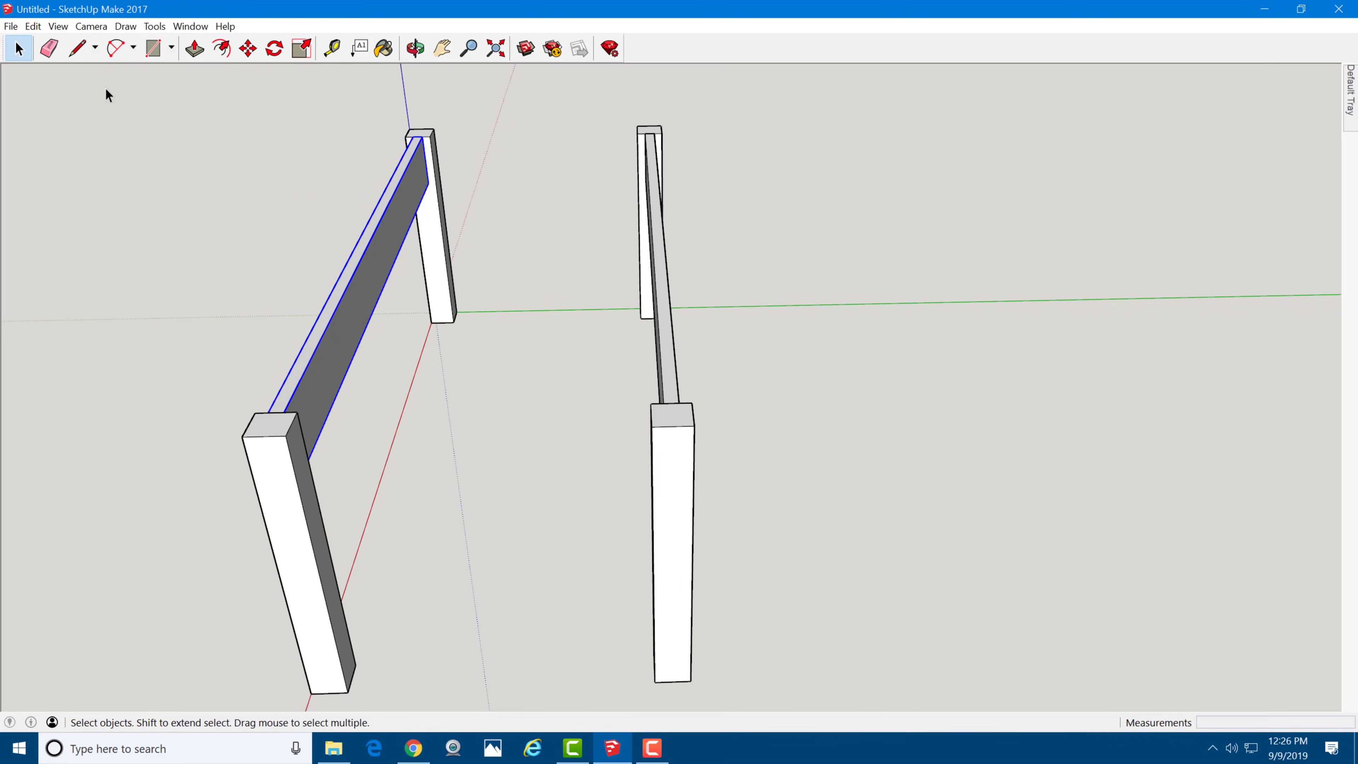
pyautogui.click(106, 89)
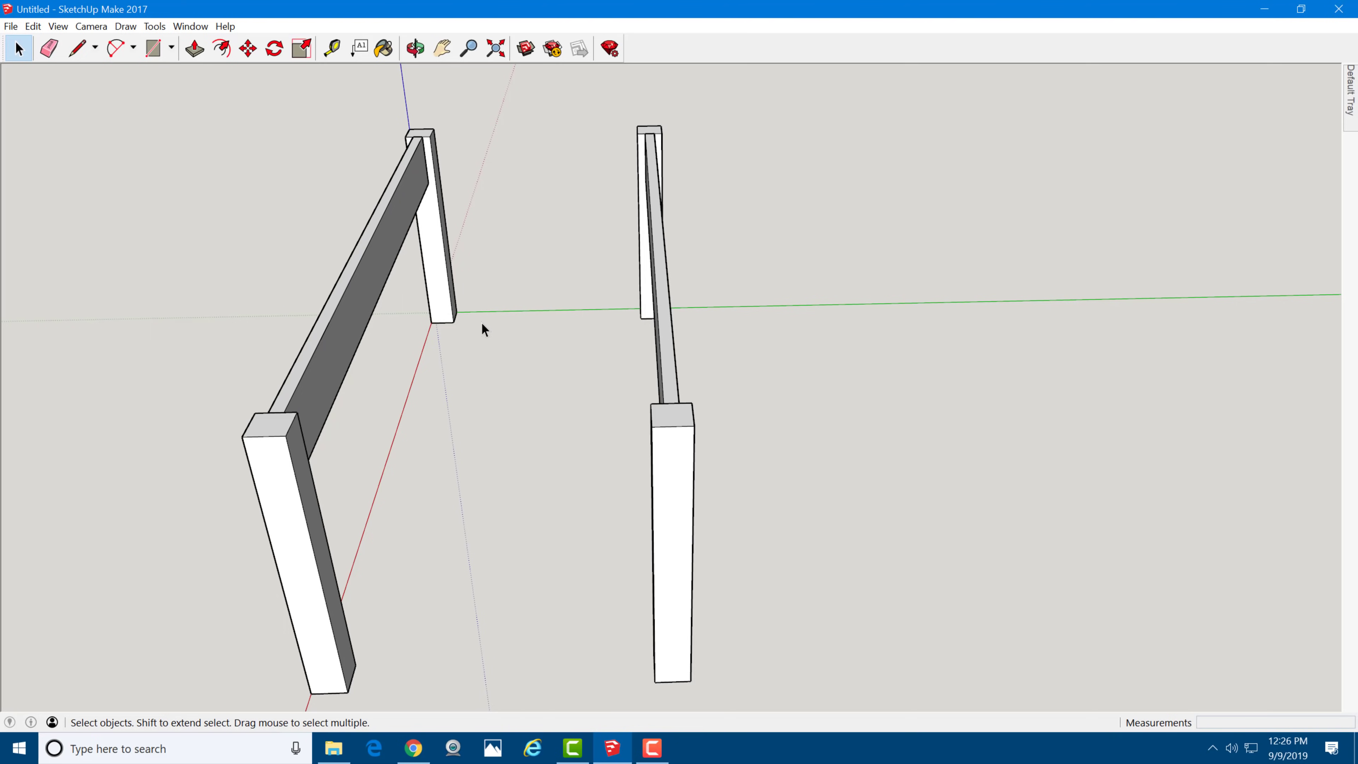
pyautogui.moveTo(481, 321); pyautogui.dragTo(146, 289, button='middle')
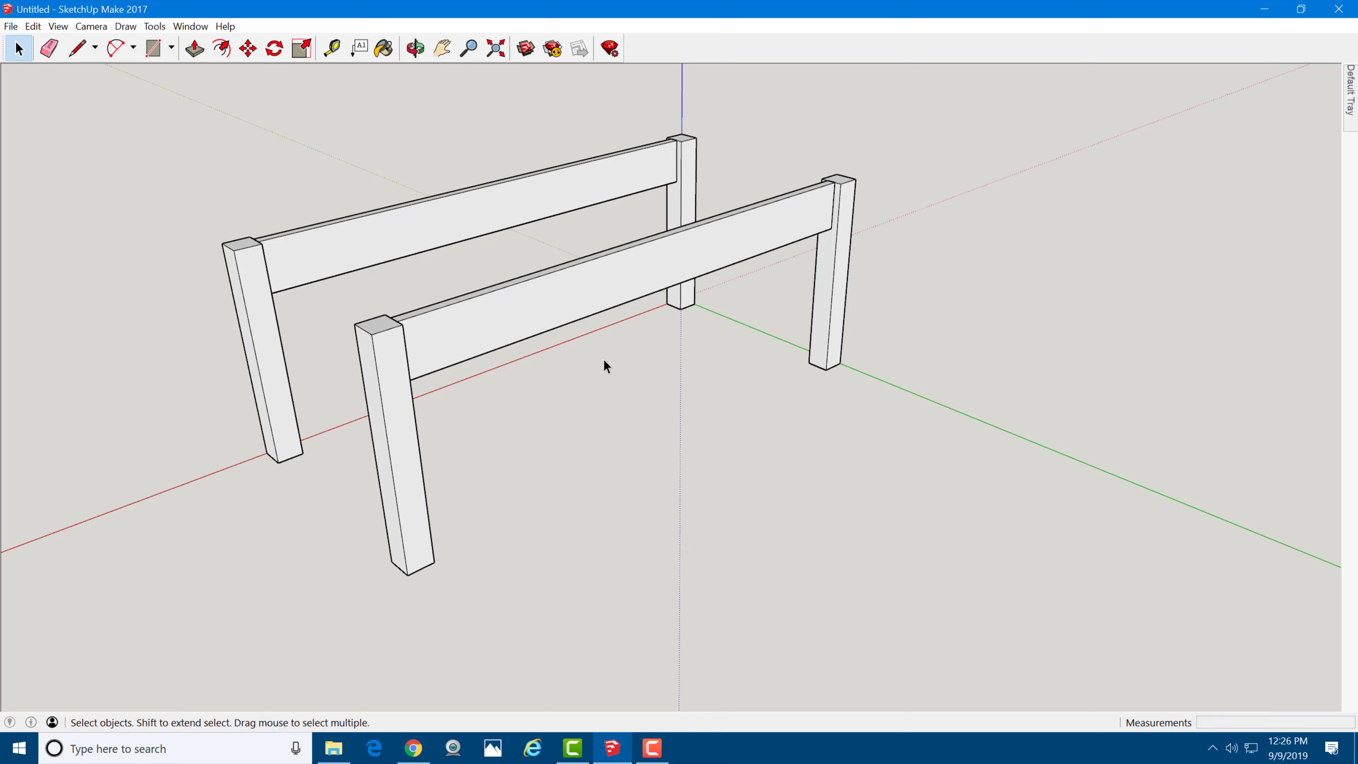
pyautogui.moveTo(605, 363); pyautogui.dragTo(294, 392, button='middle')
pyautogui.scroll(1, 285, 89)
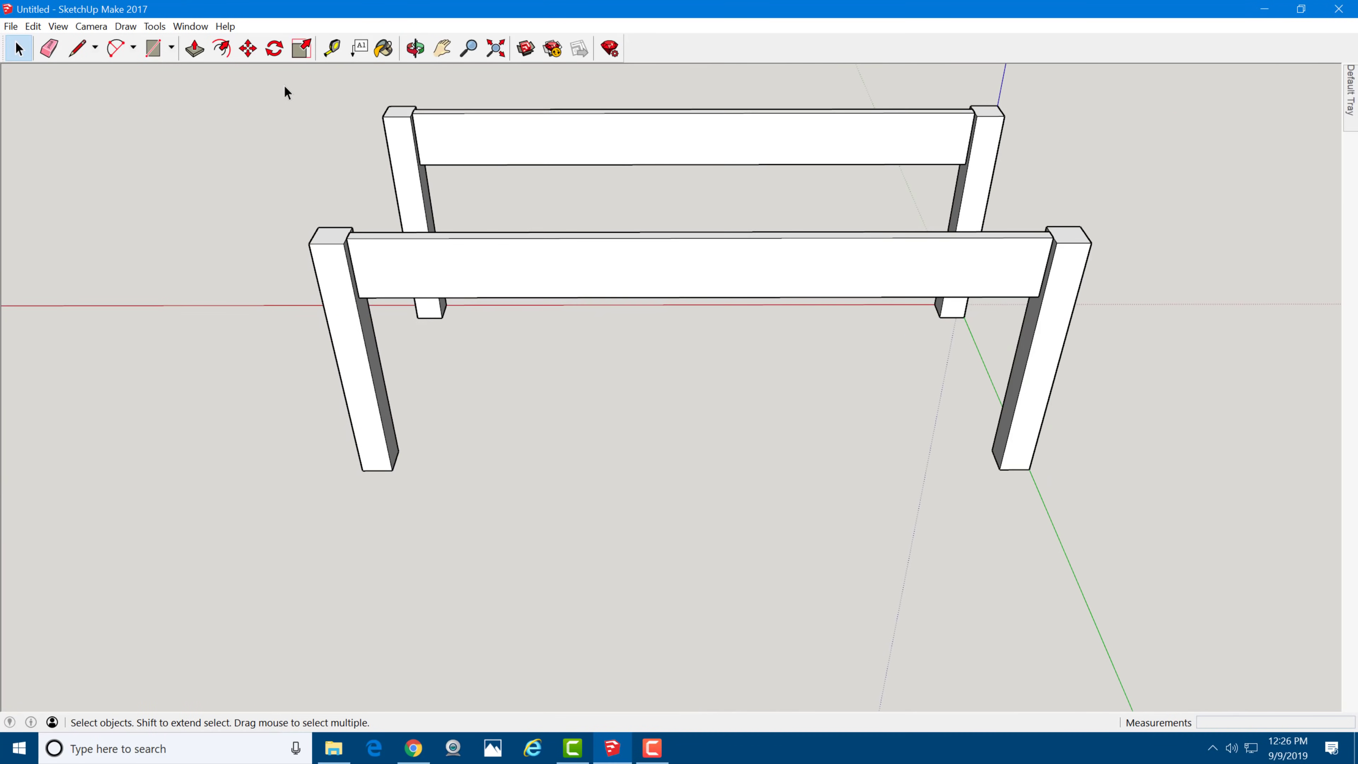
pyautogui.scroll(2, 285, 88)
pyautogui.scroll(4, 375, 83)
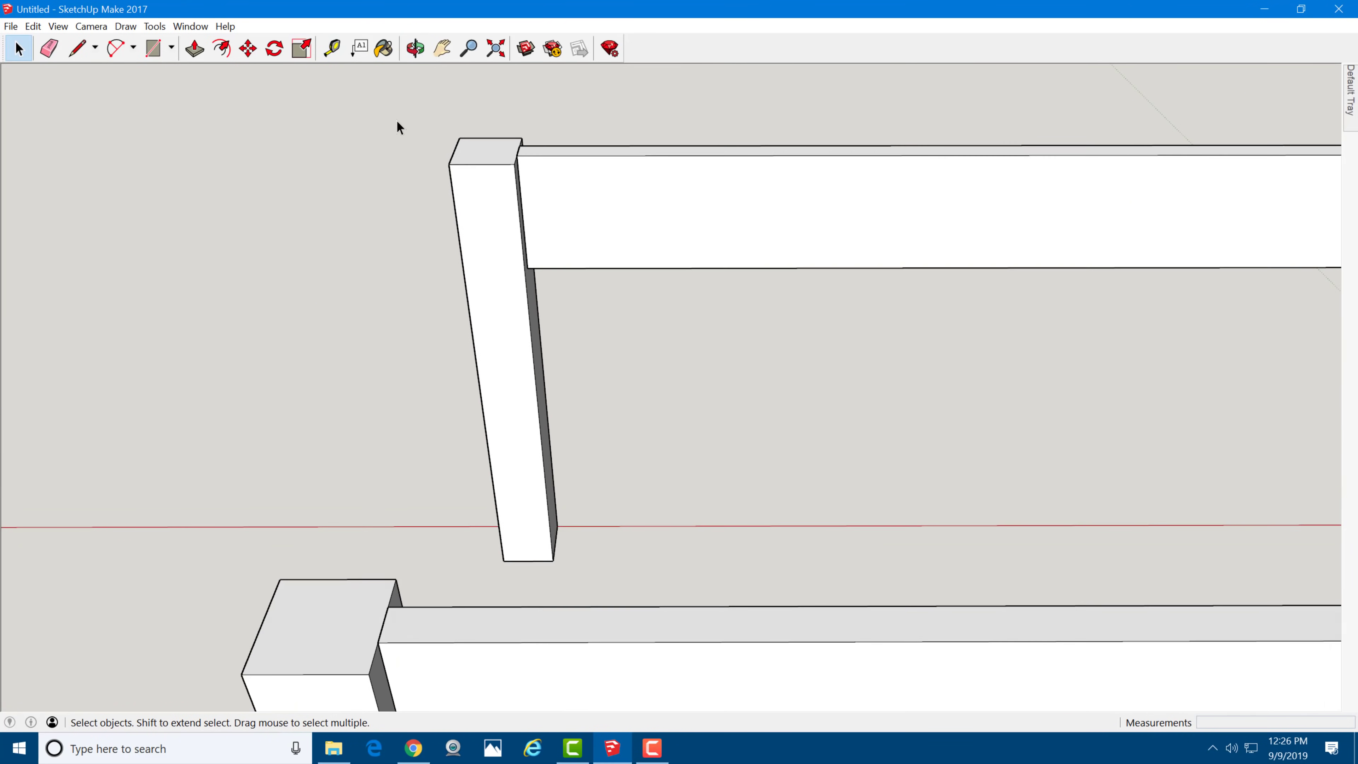
pyautogui.scroll(3, 403, 132)
pyautogui.moveTo(479, 195); pyautogui.dragTo(488, 161, button='middle')
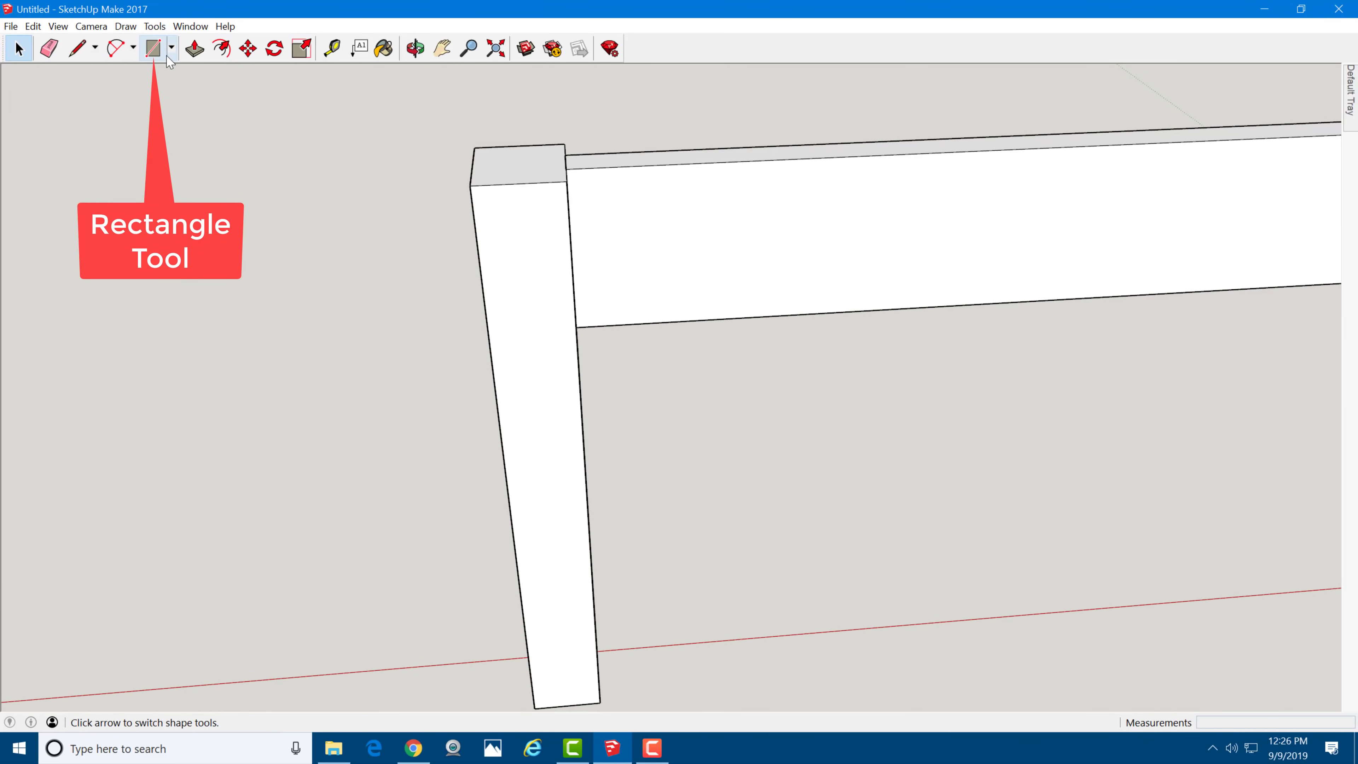
# Step: Draw a 4 by 3/4 rectangle anchored at the leg's top front corner with the Rectangle tool
pyautogui.click(154, 49)
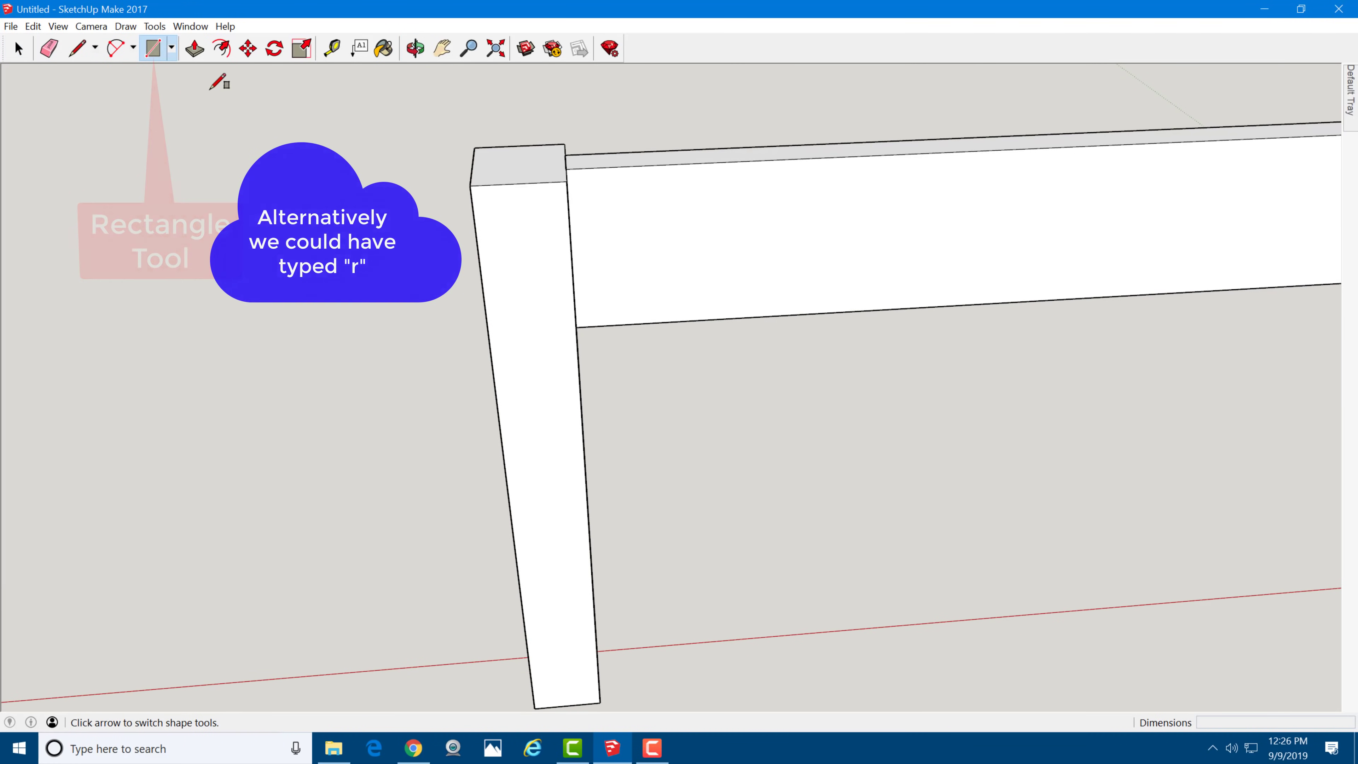
pyautogui.click(470, 185)
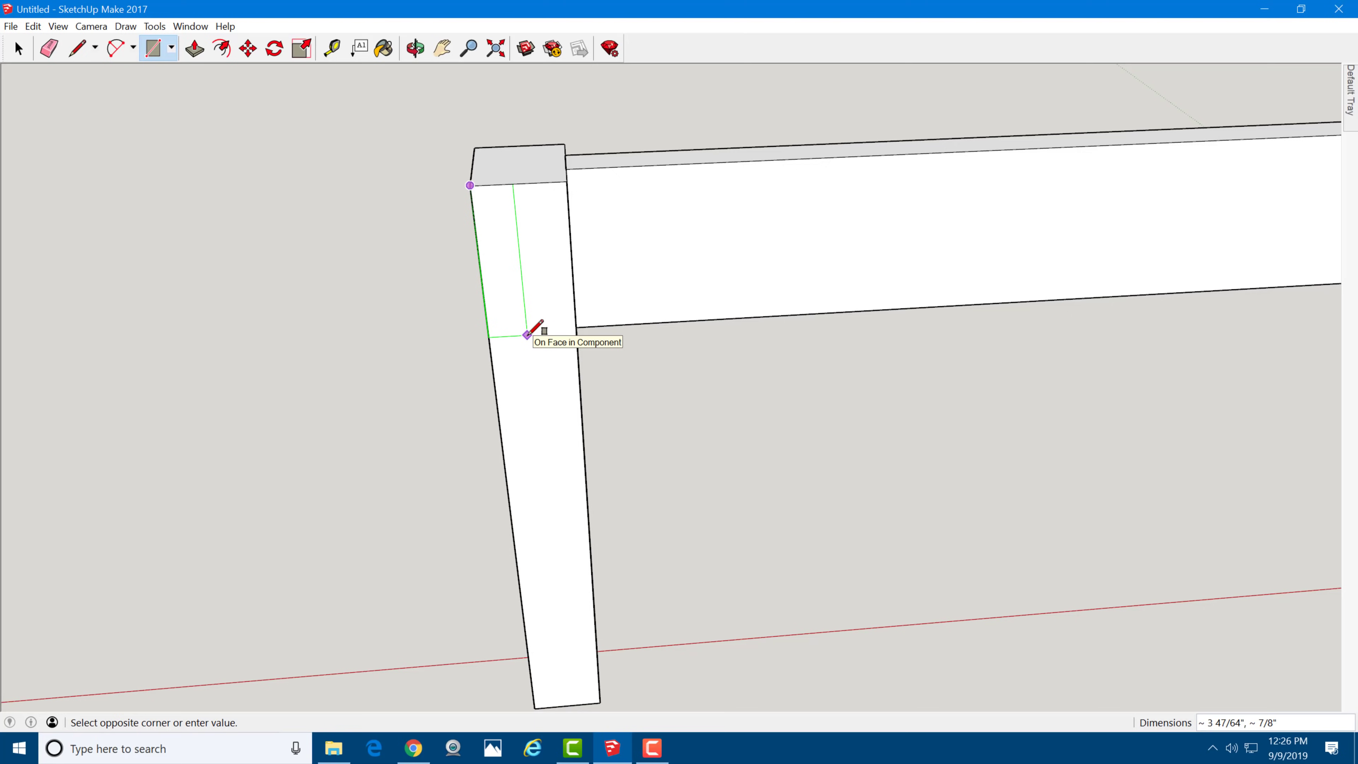
pyautogui.write('4,3/4')
pyautogui.press('Return')
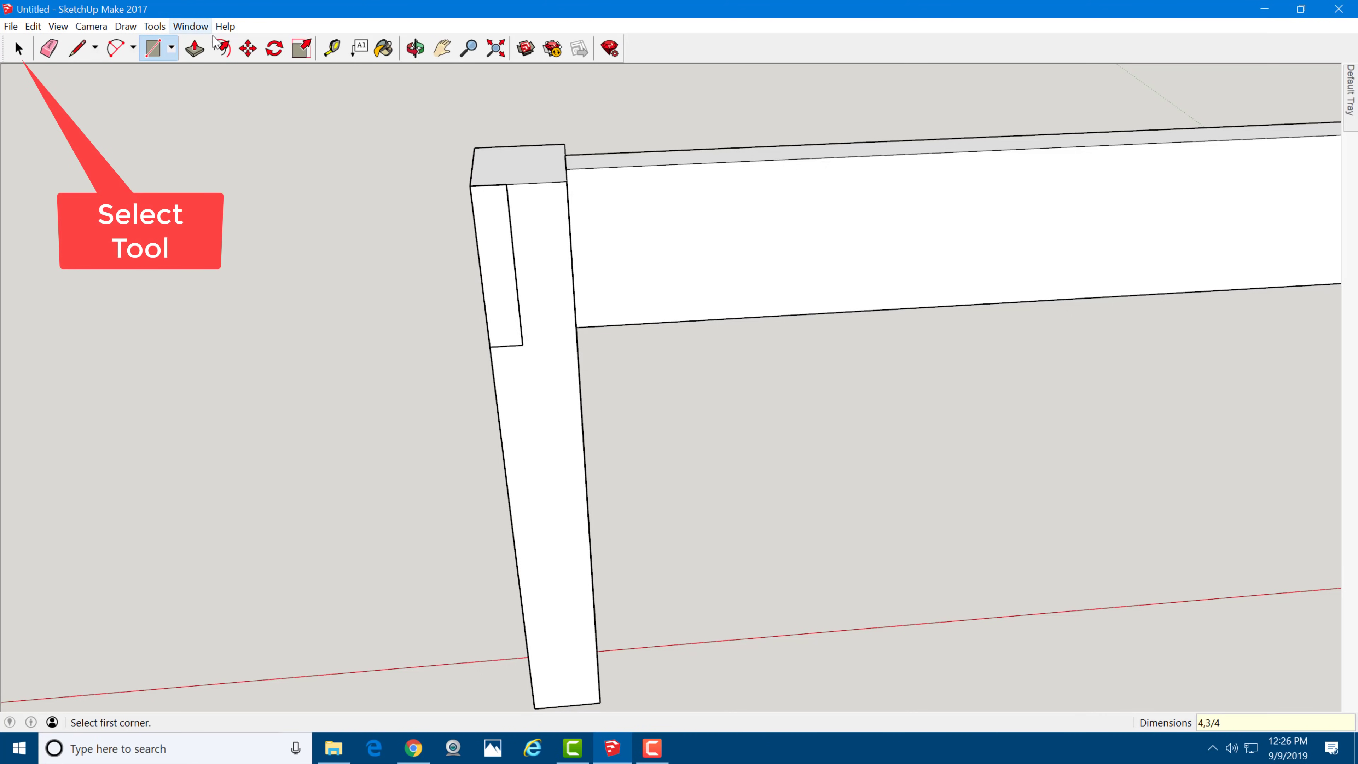
pyautogui.click(18, 48)
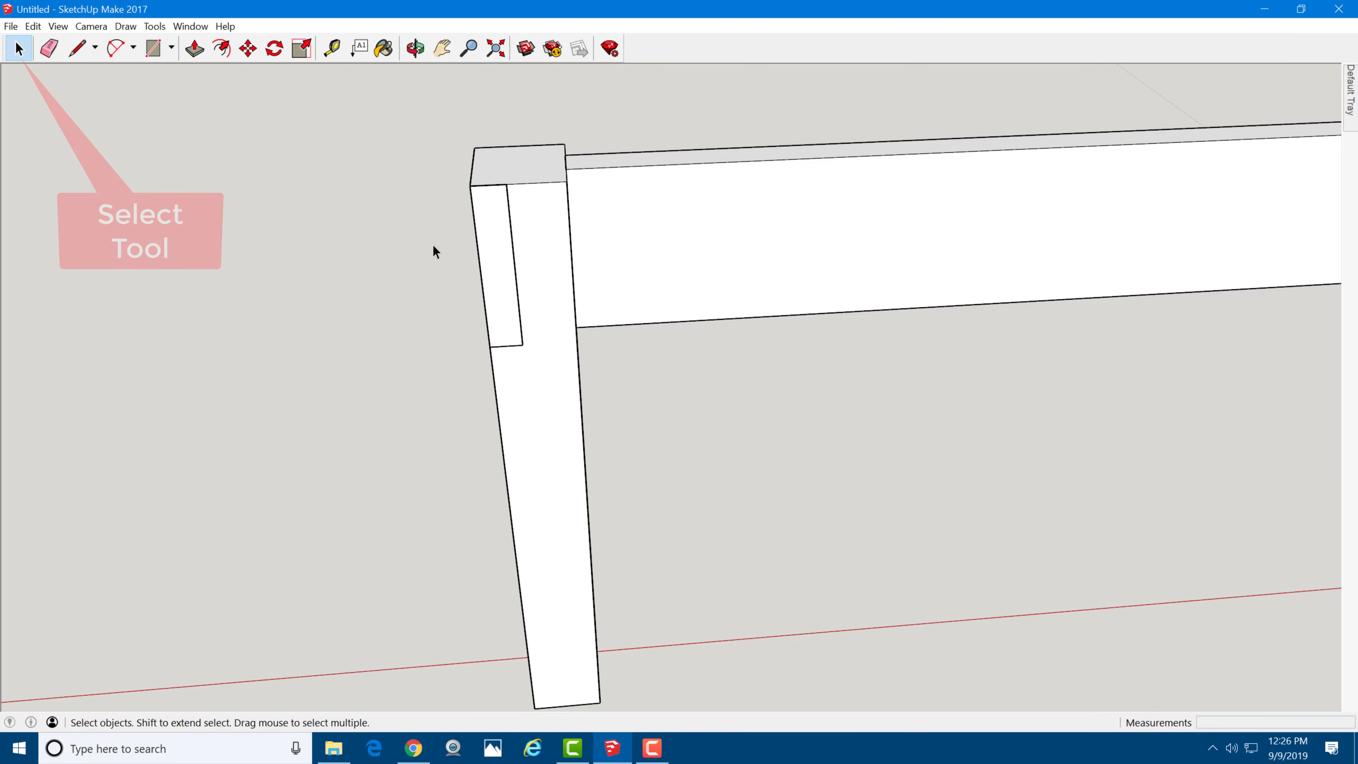
# Step: Move the small rectangle 5/8" in from the leg edge
pyautogui.click(496, 236)
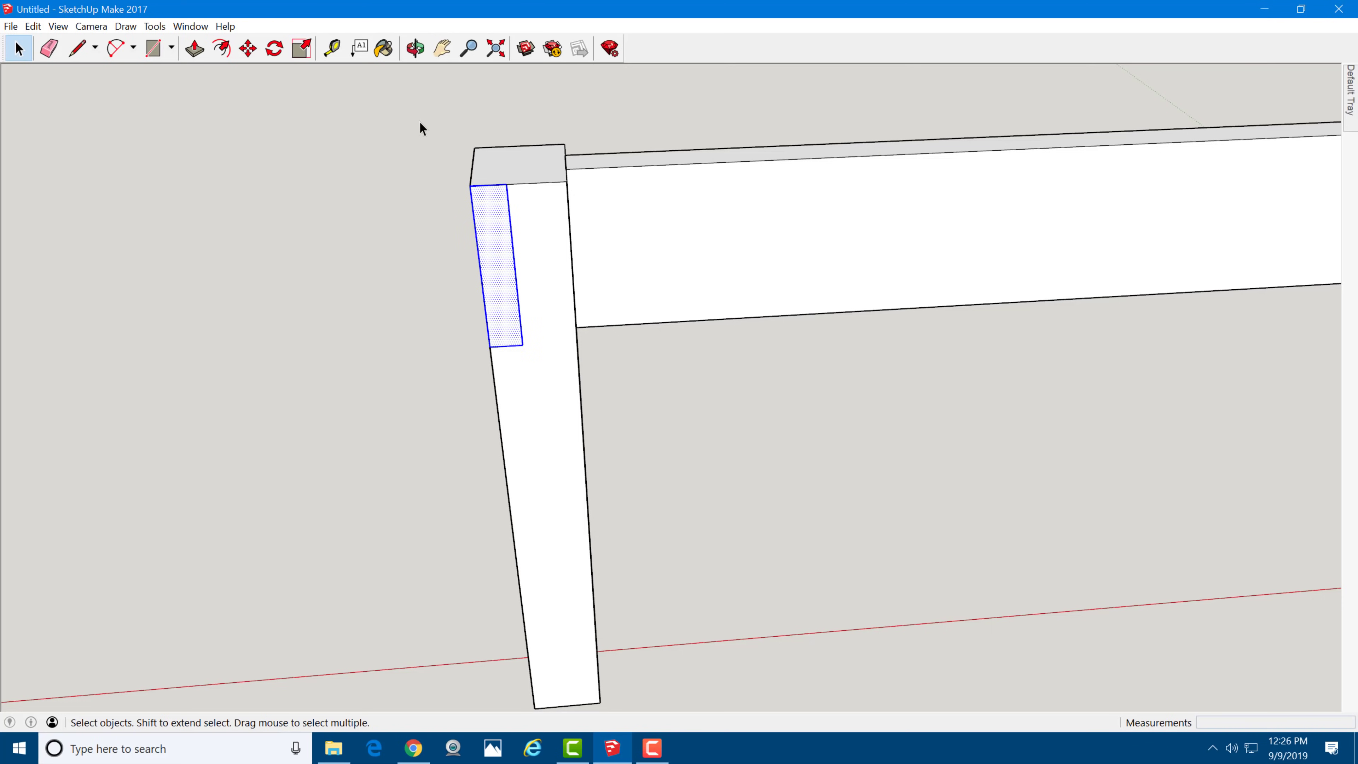
pyautogui.click(248, 48)
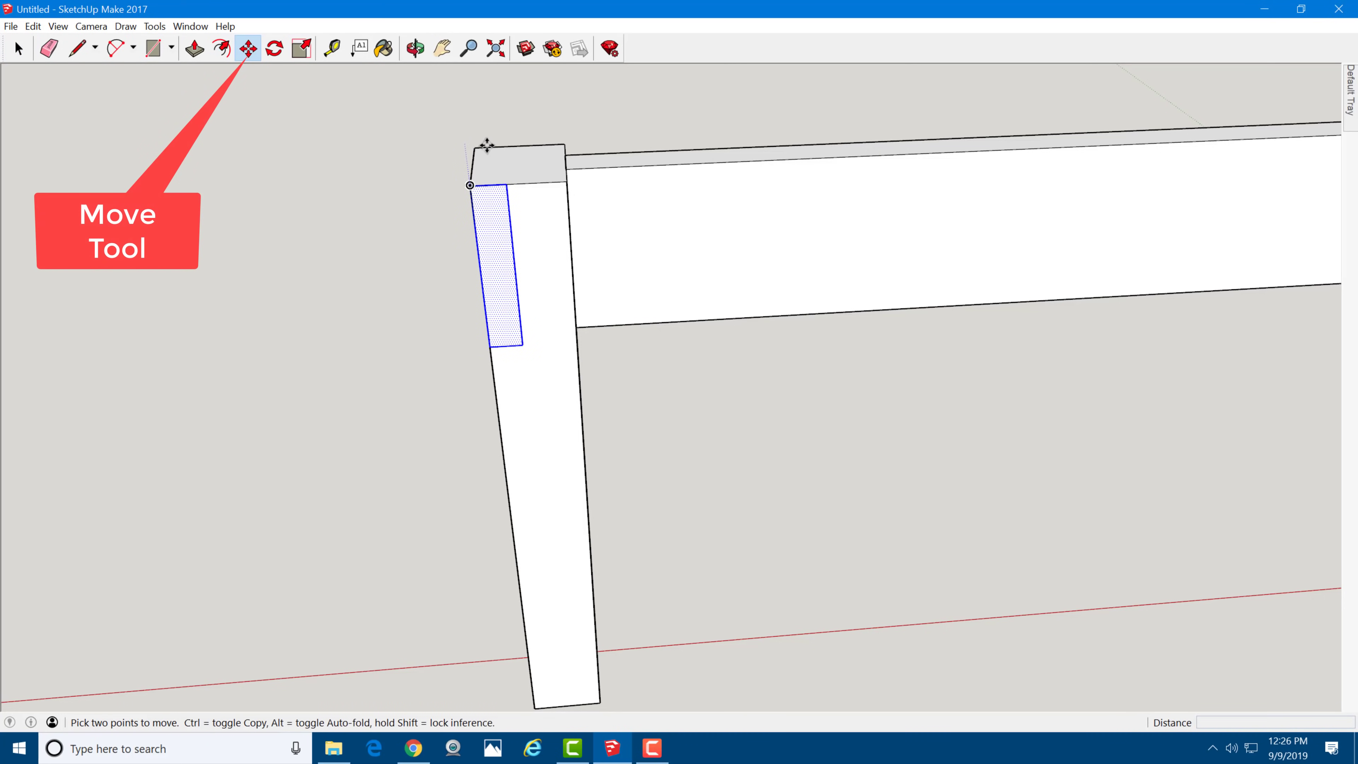
pyautogui.click(489, 185)
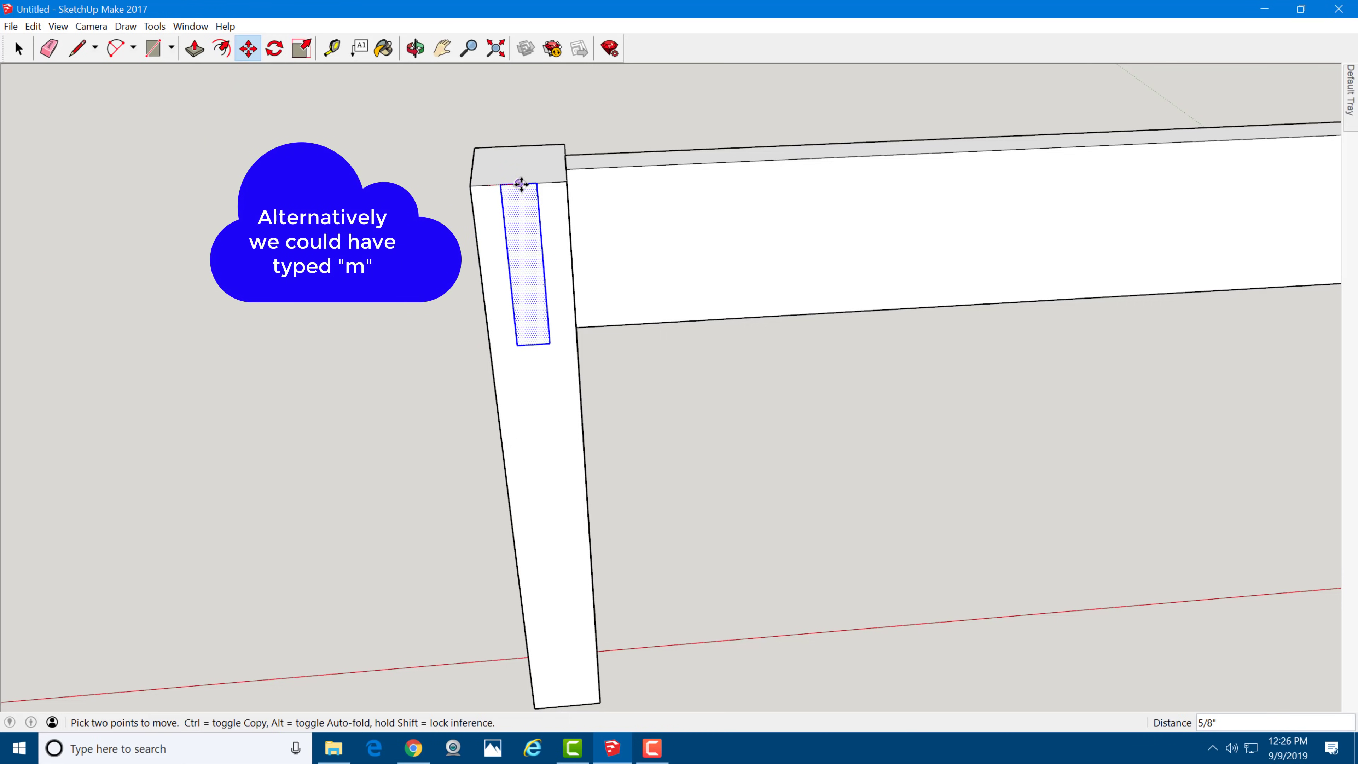
pyautogui.click(522, 183)
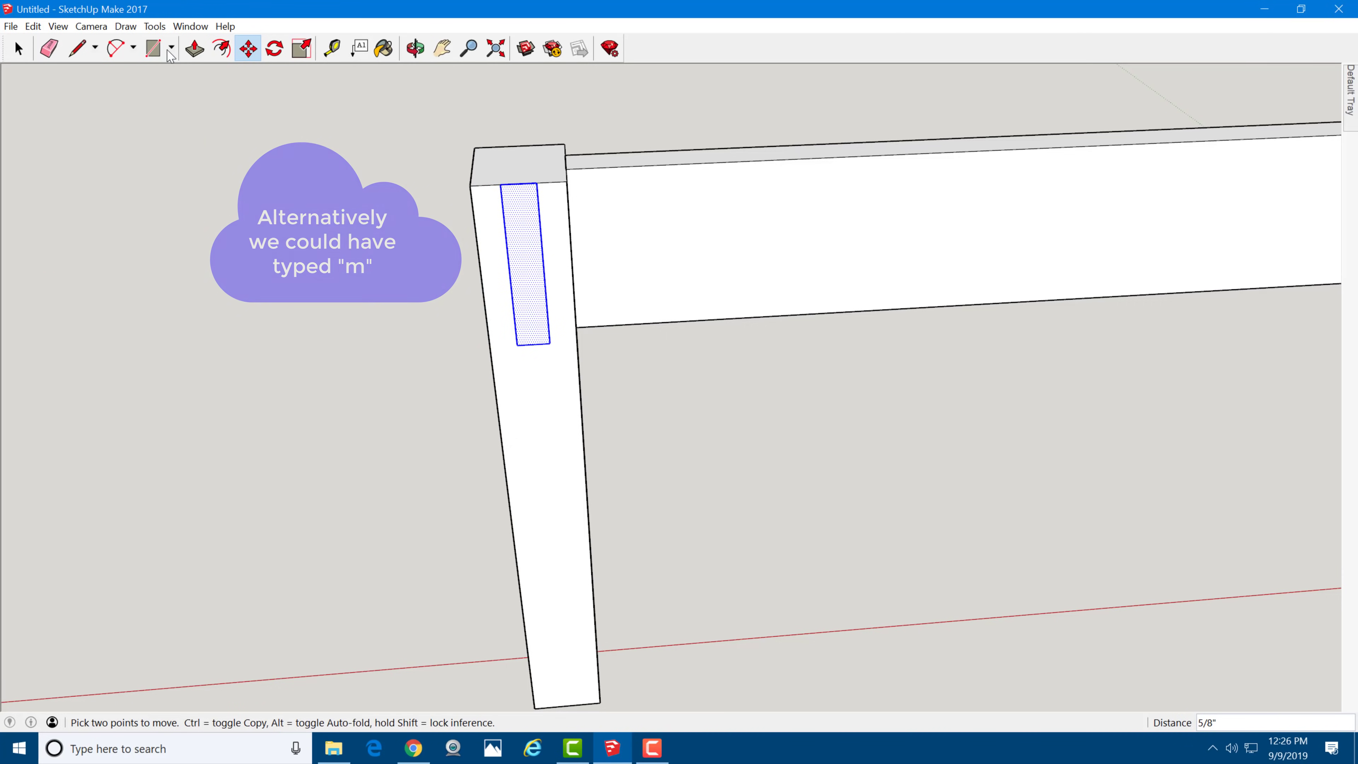
# Step: Push/Pull the rectangle out 17" to meet the far leg as a cross rail
pyautogui.click(193, 50)
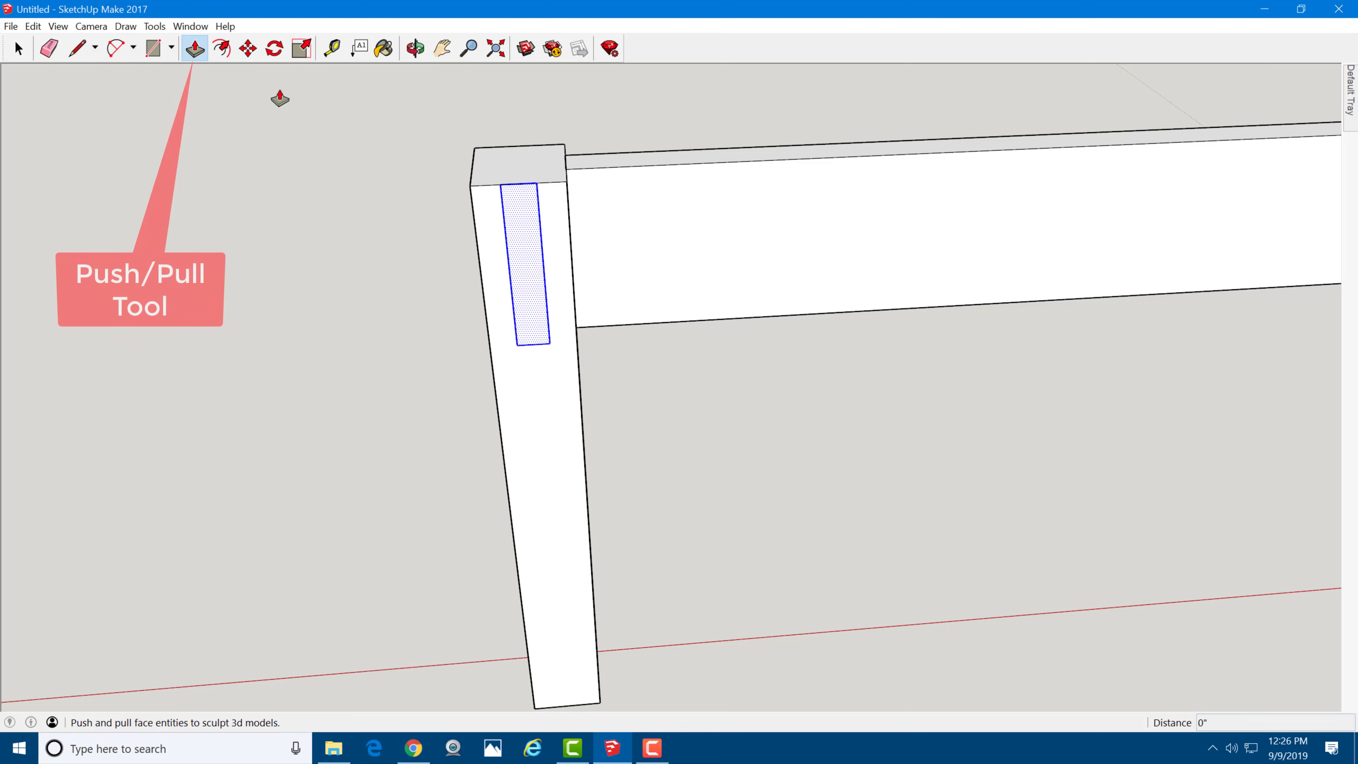
pyautogui.click(514, 233)
pyautogui.moveTo(485, 230); pyautogui.dragTo(1187, 351, button='middle')
pyautogui.click(1153, 329)
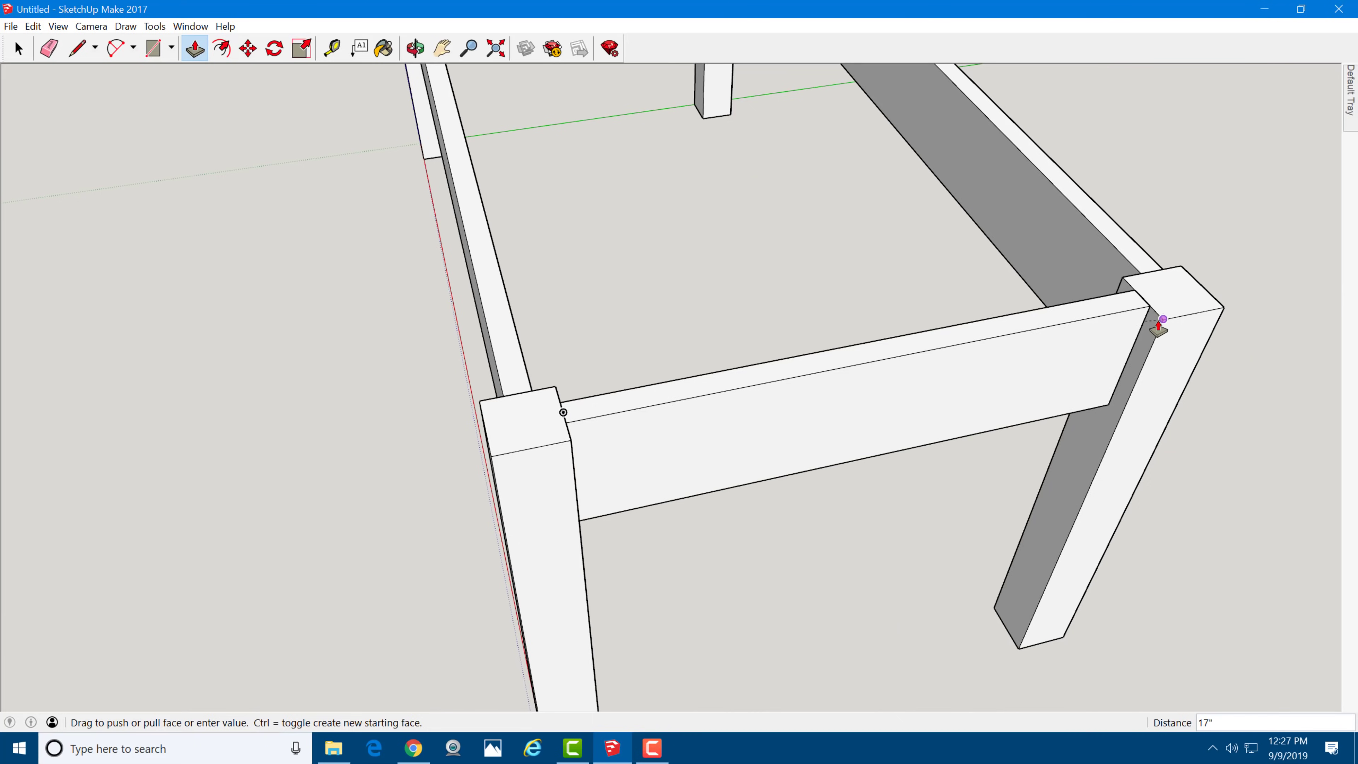
pyautogui.click(1163, 321)
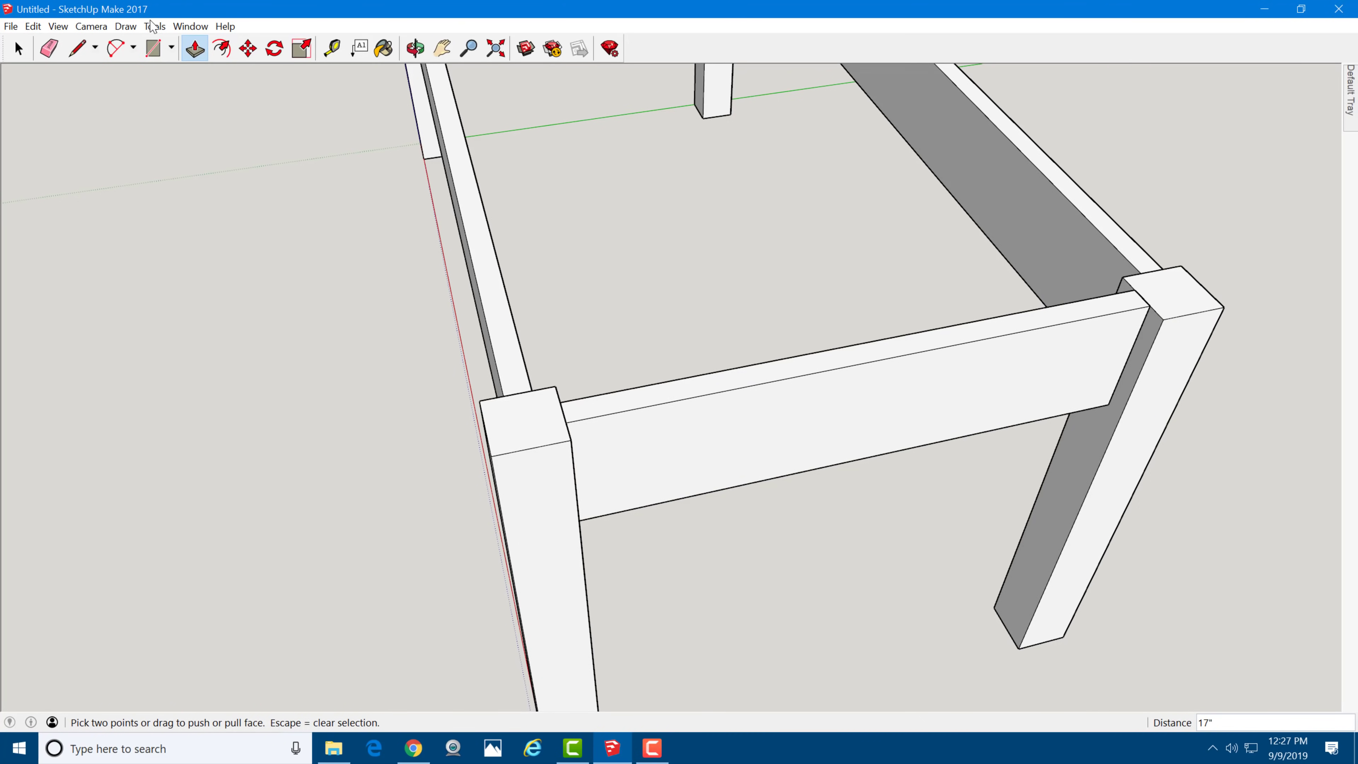
# Step: Select the whole cross rail and make it a component named Component#3
pyautogui.click(18, 48)
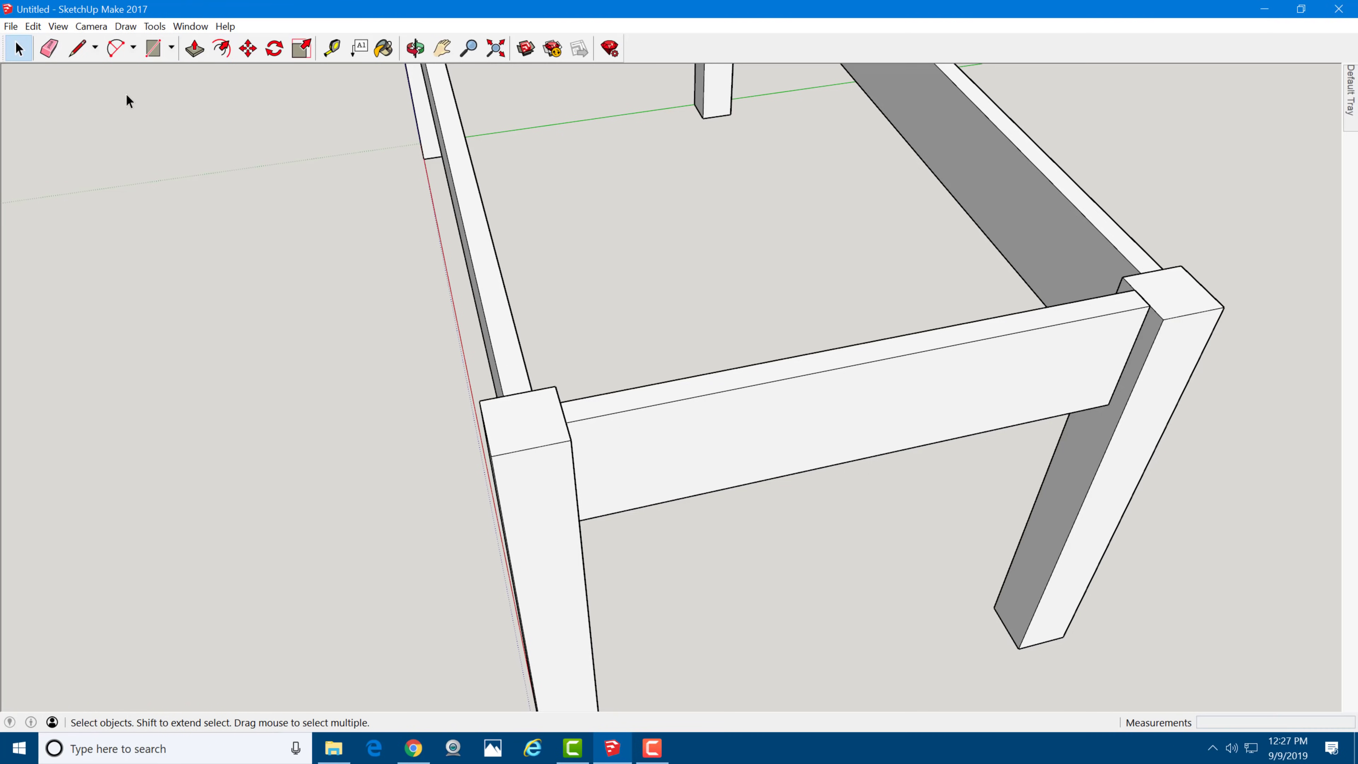
pyautogui.doubleClick(709, 395)
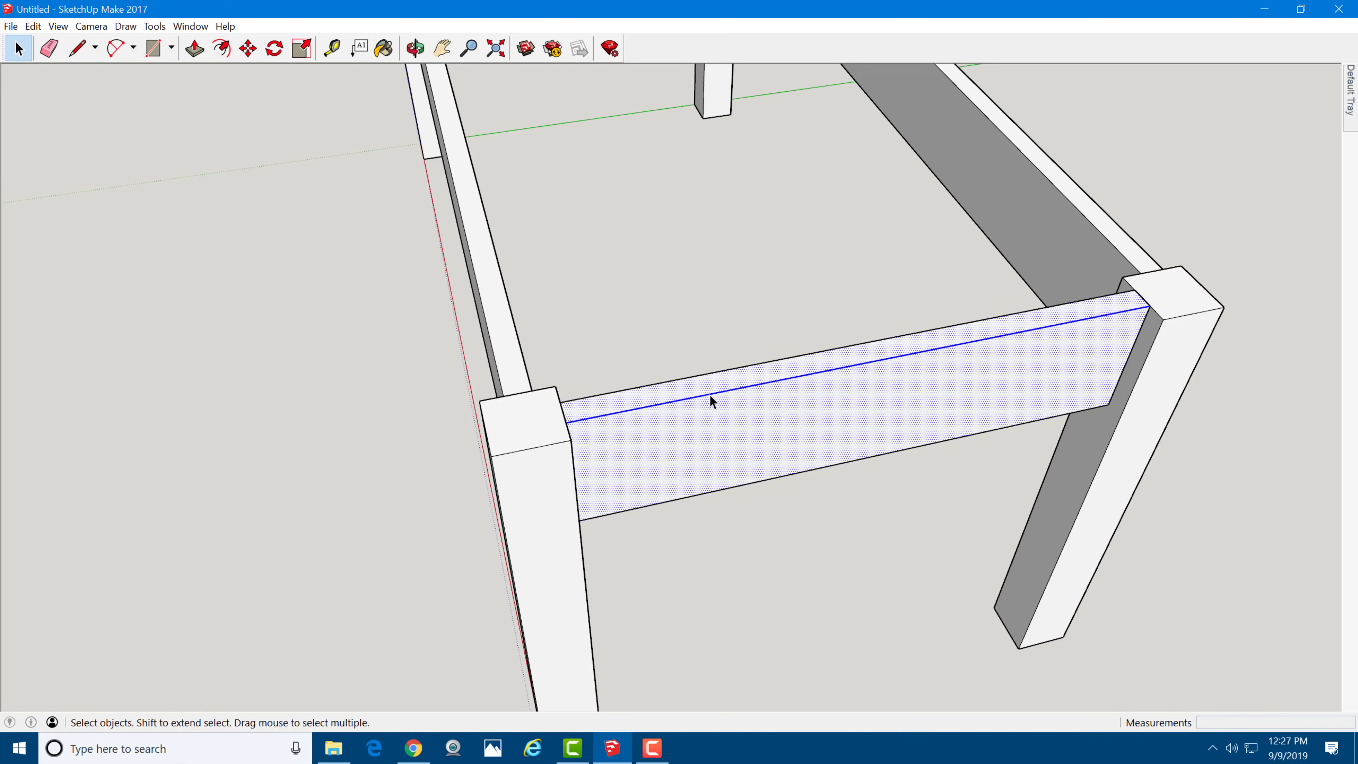
pyautogui.tripleClick(710, 401)
pyautogui.rightClick(710, 396)
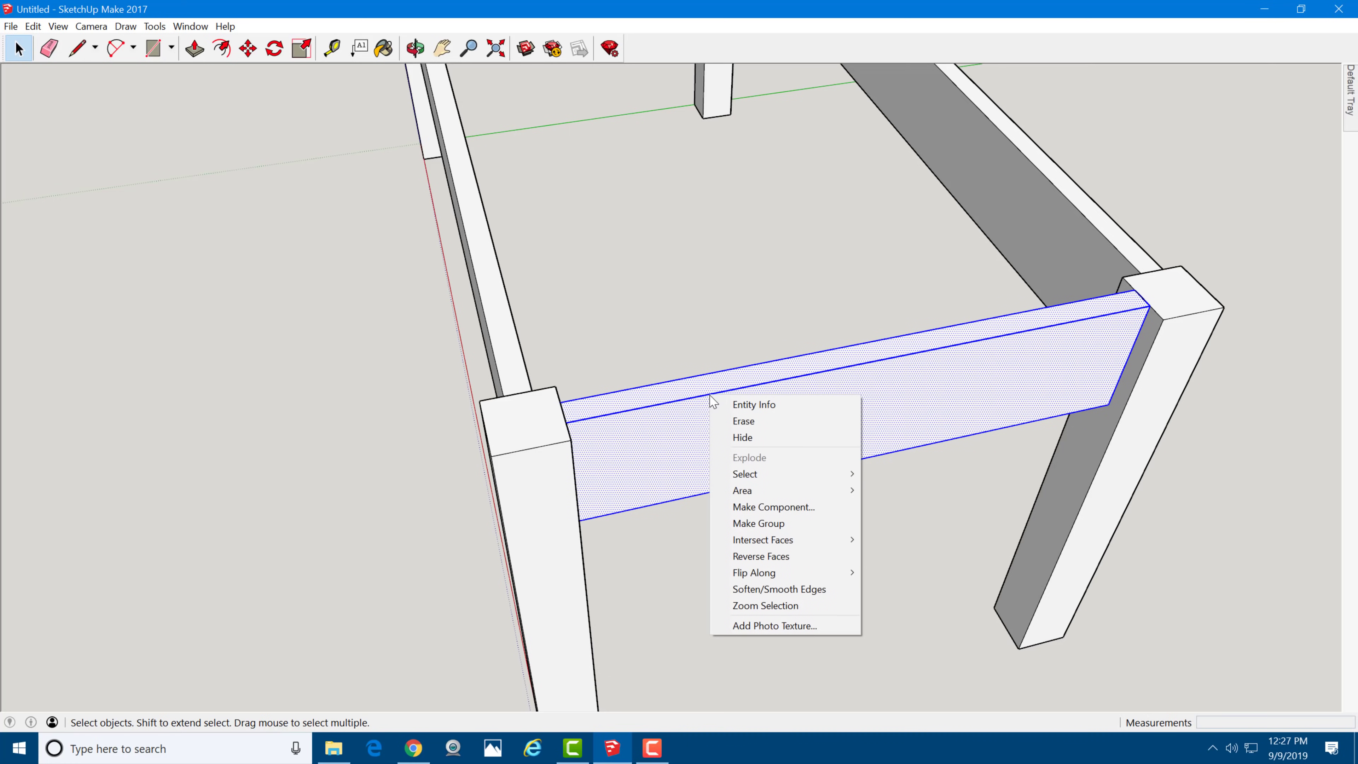
pyautogui.click(832, 514)
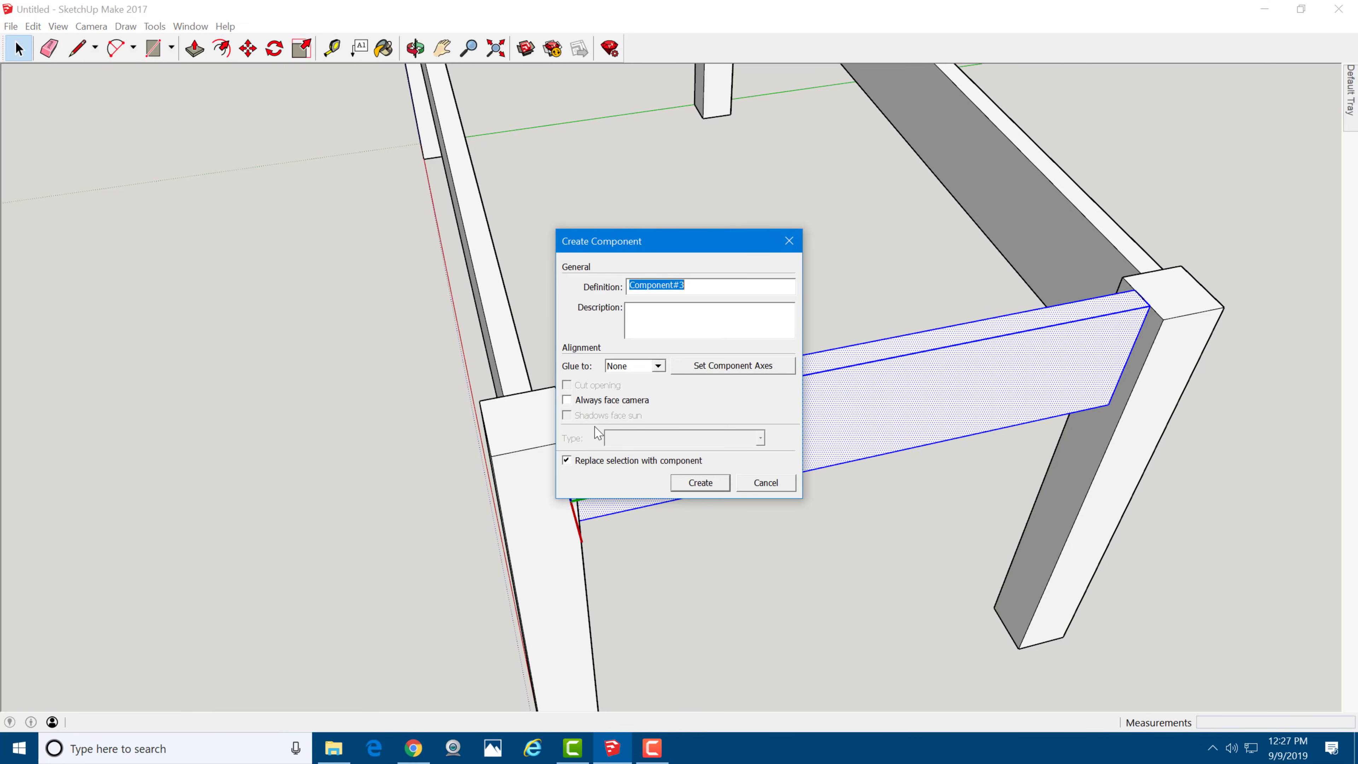
pyautogui.click(702, 483)
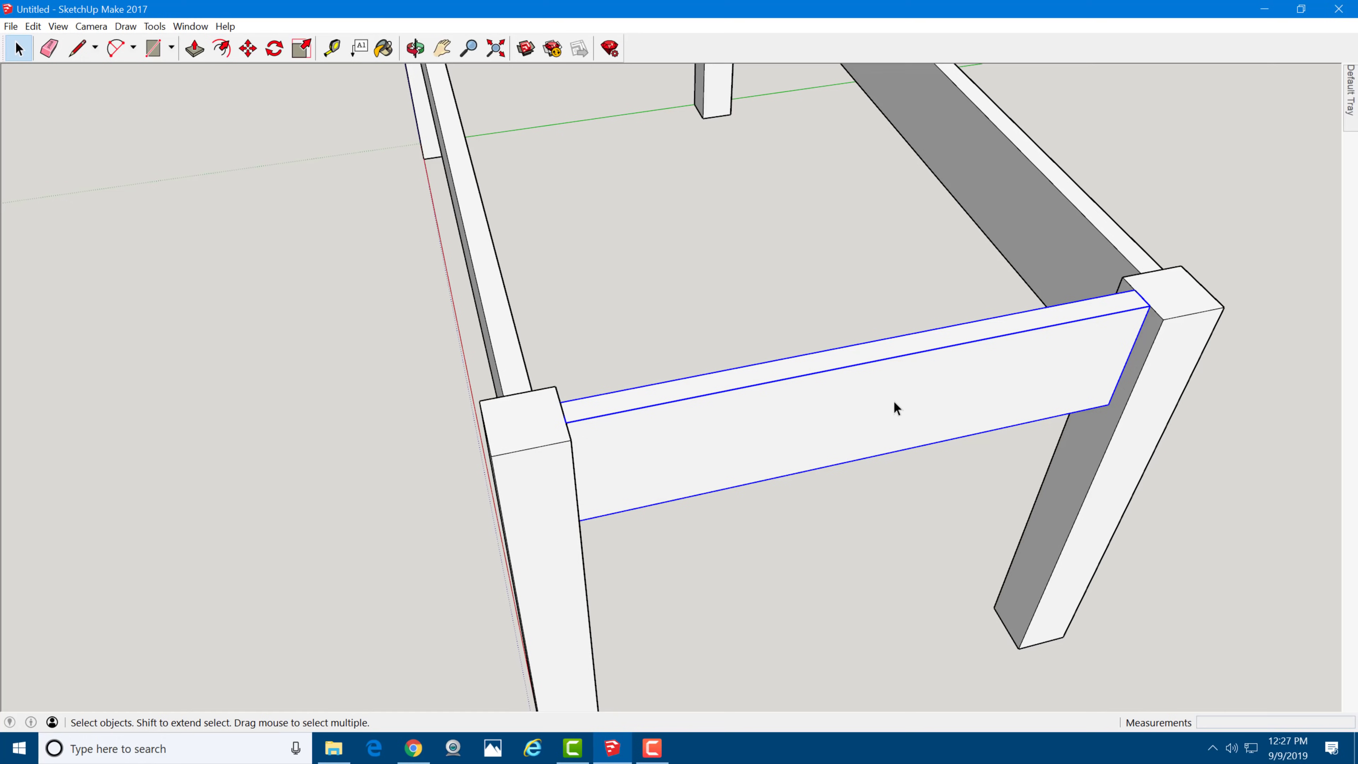
pyautogui.moveTo(897, 408); pyautogui.dragTo(1262, 476, button='middle')
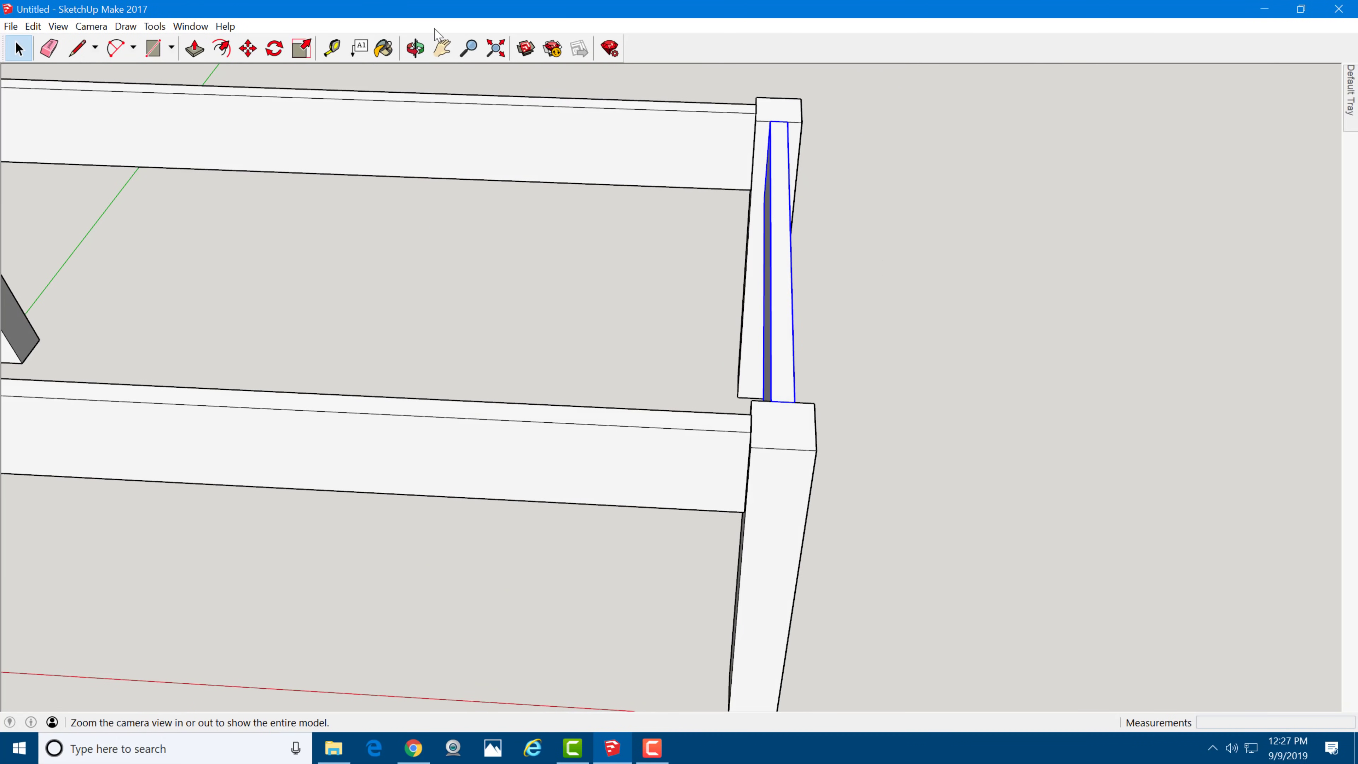
# Step: Copy the selected piece from its top corner to the left rear corner, then deselect it
pyautogui.scroll(-3, 1087, 294)
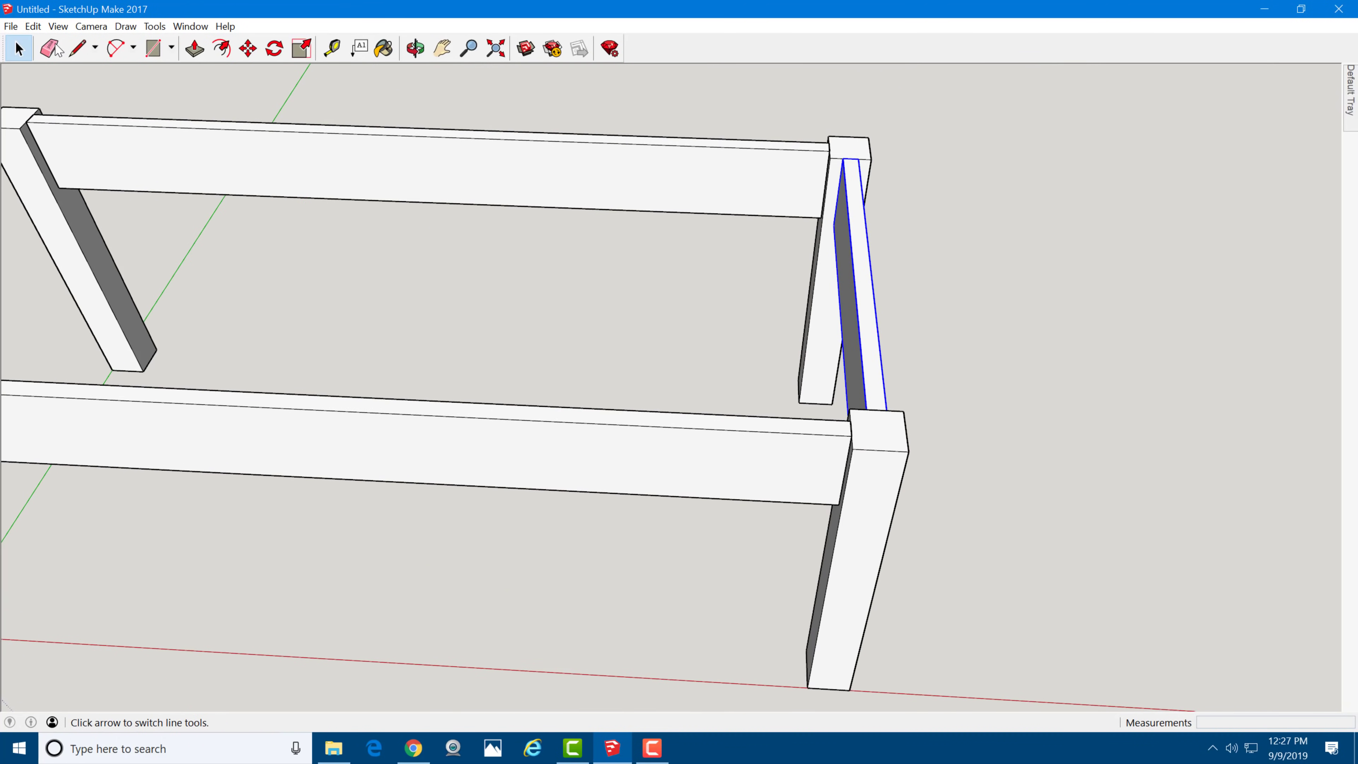
pyautogui.click(249, 49)
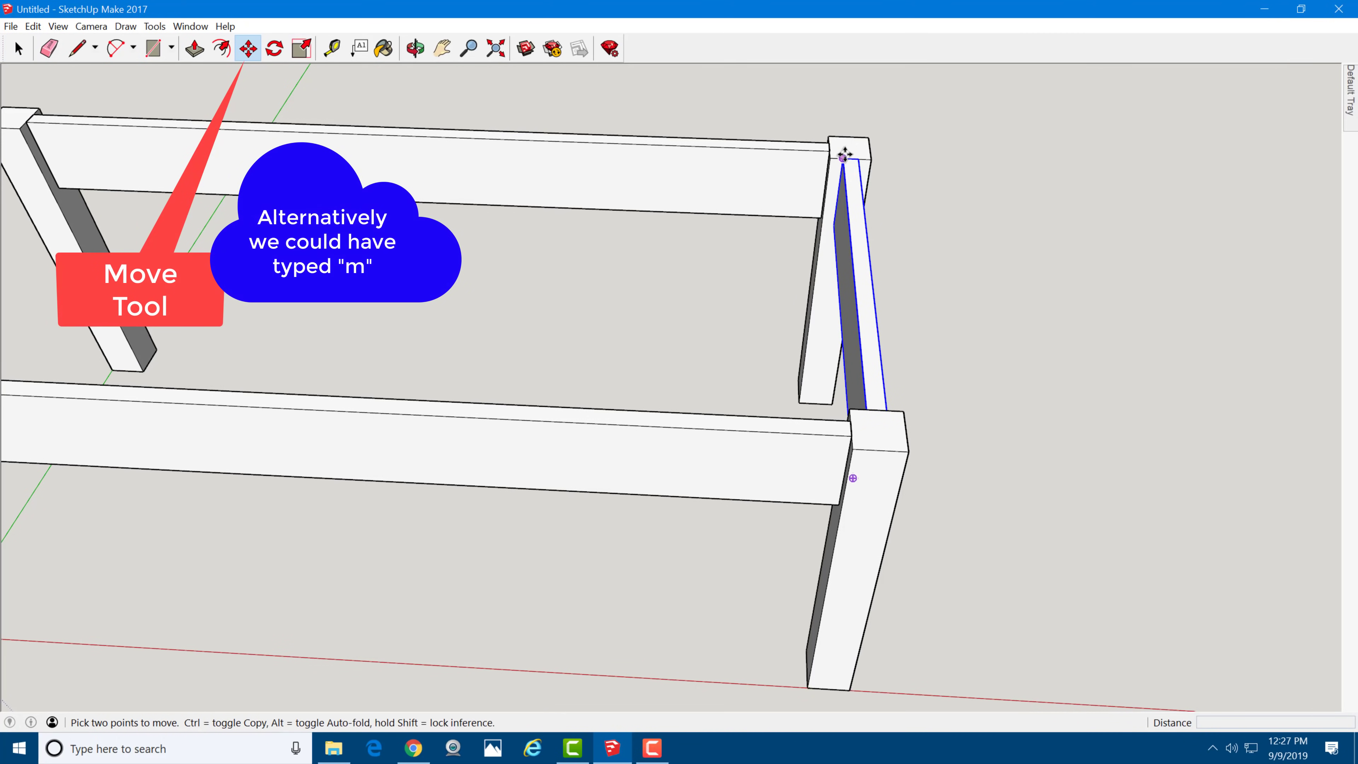
pyautogui.scroll(4, 845, 156)
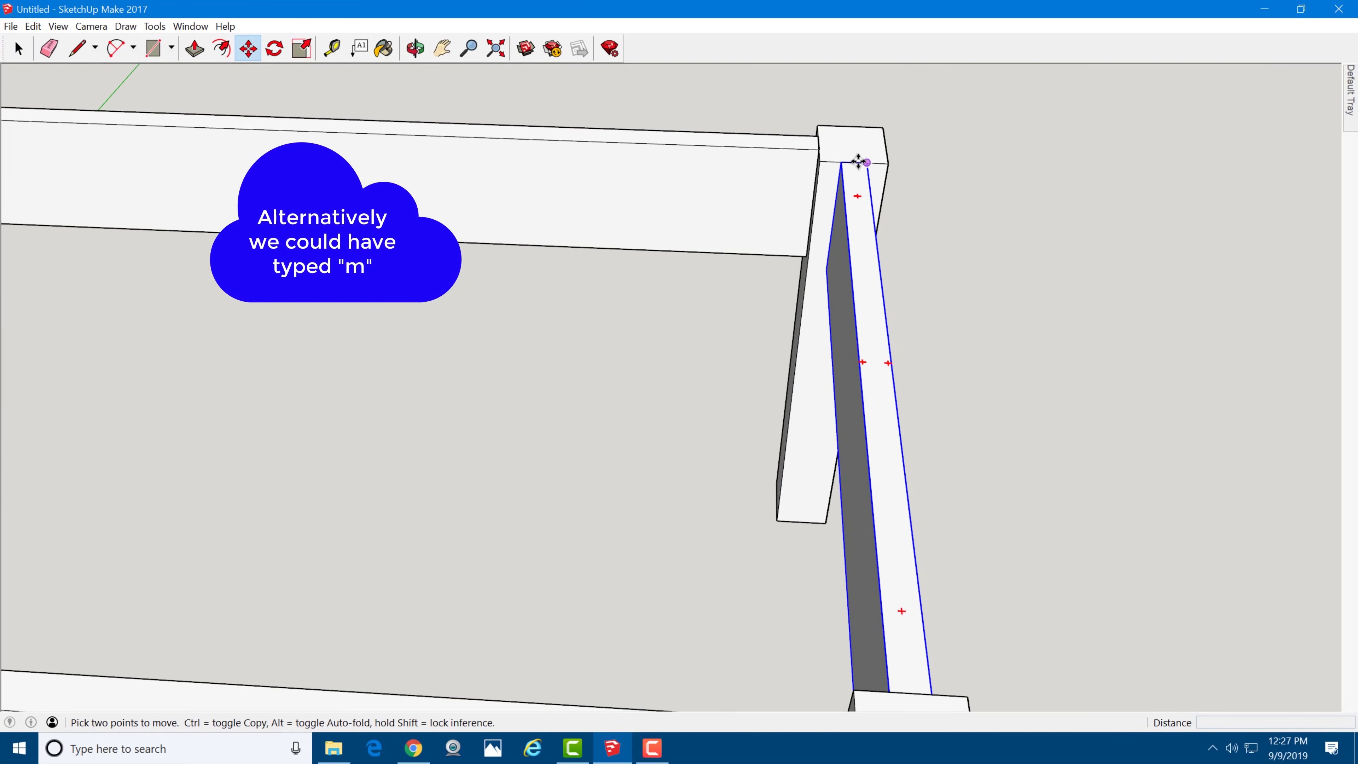
pyautogui.click(856, 163)
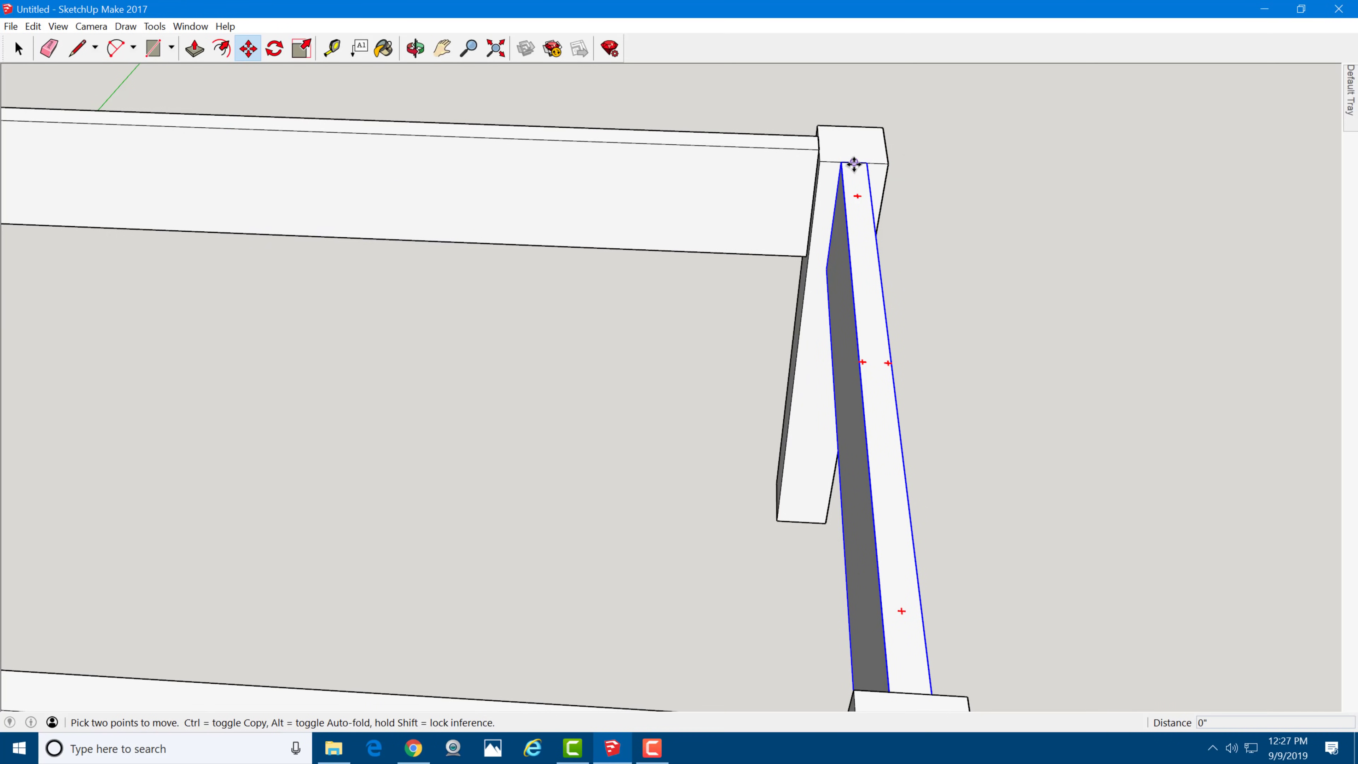
pyautogui.scroll(-6, 855, 163)
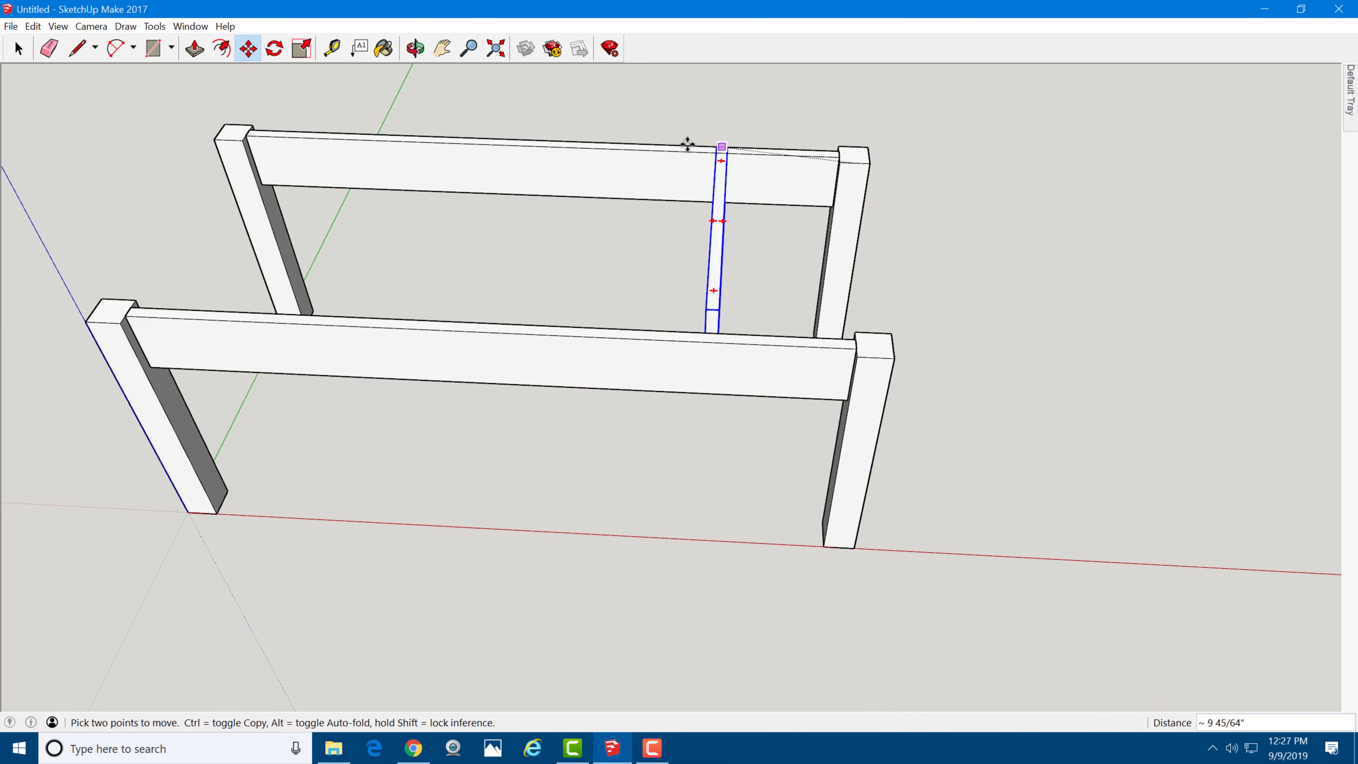
pyautogui.press('ctrl')
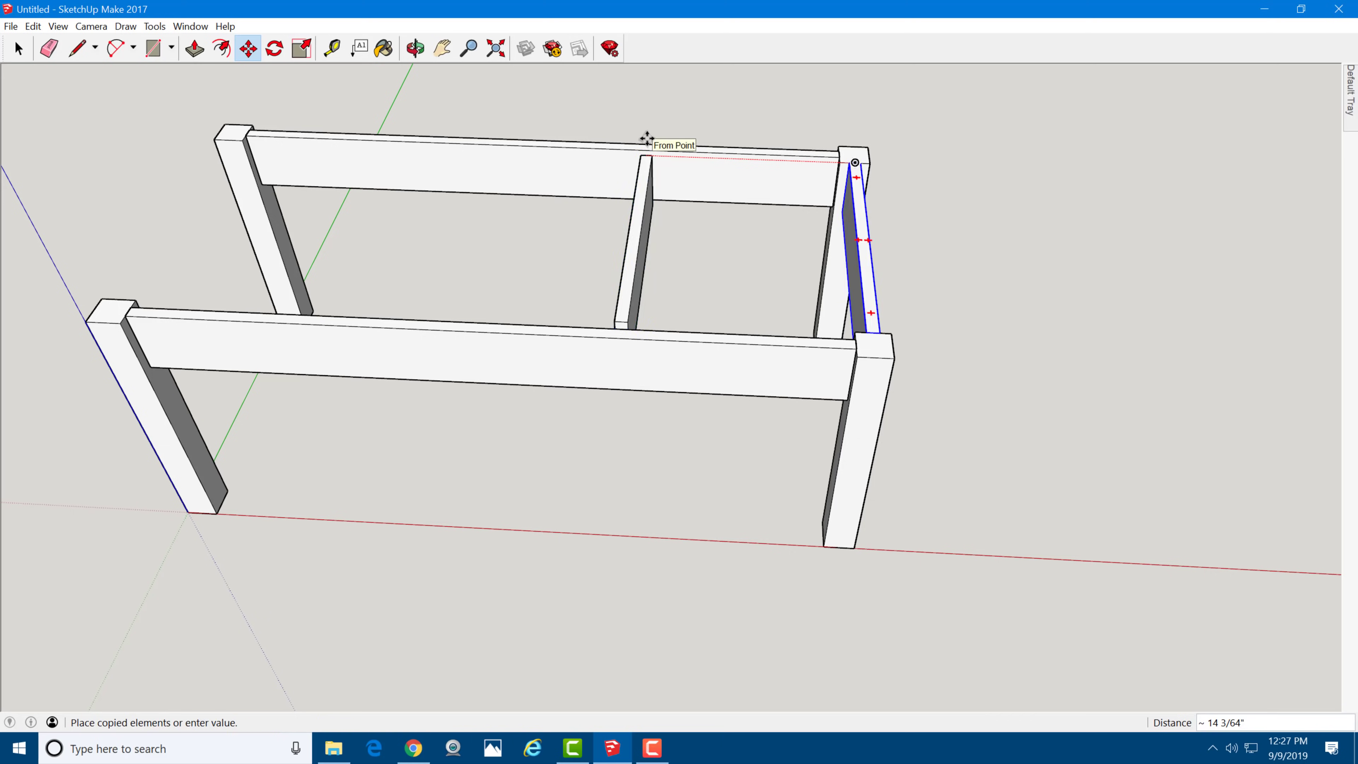
pyautogui.scroll(2, 244, 124)
pyautogui.scroll(3, 245, 124)
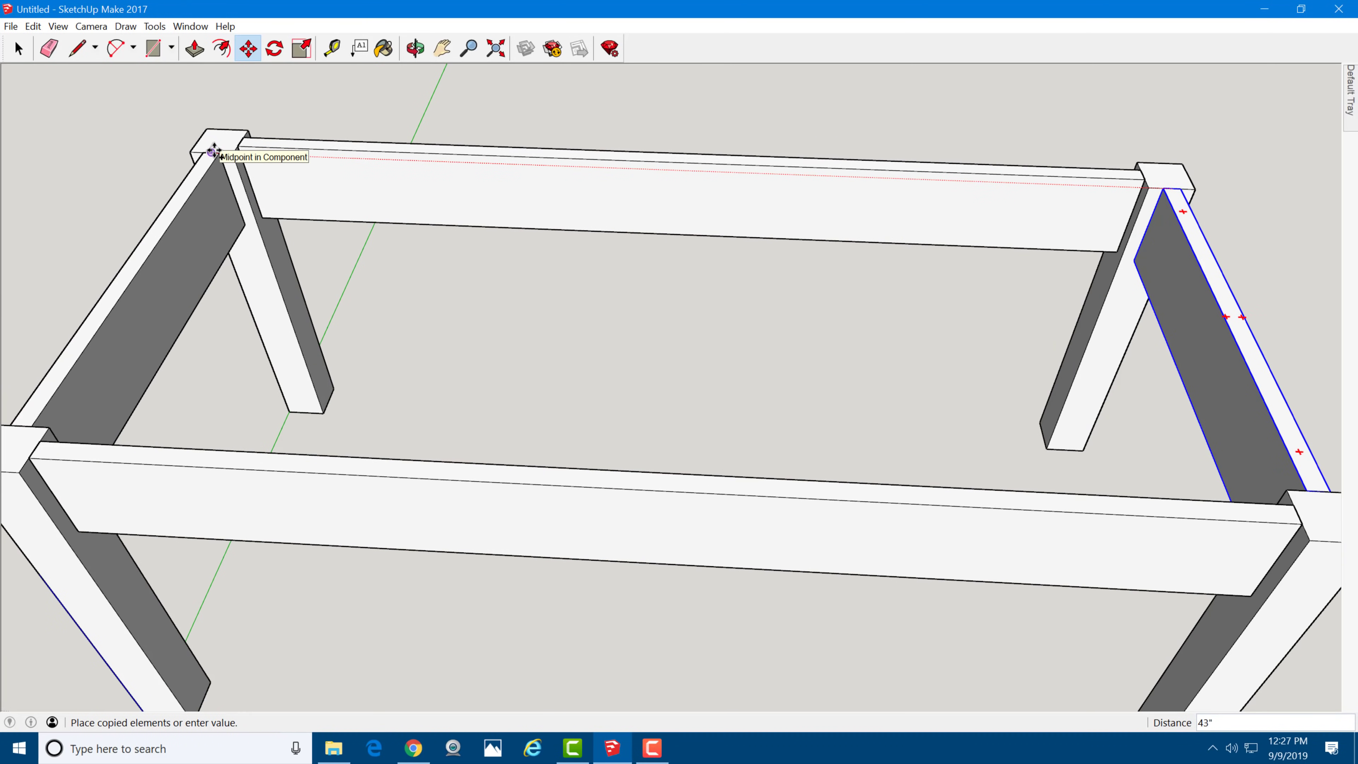
pyautogui.click(214, 151)
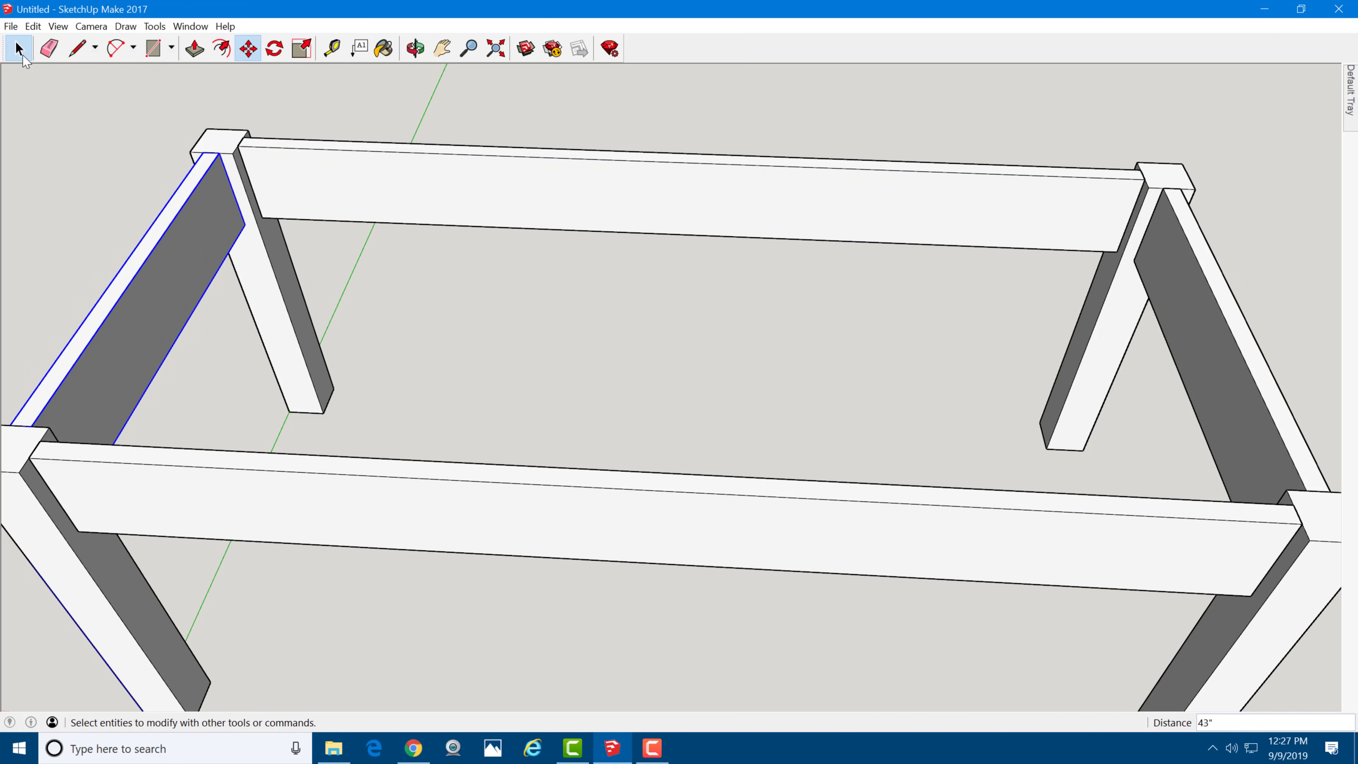
pyautogui.click(19, 49)
pyautogui.click(123, 144)
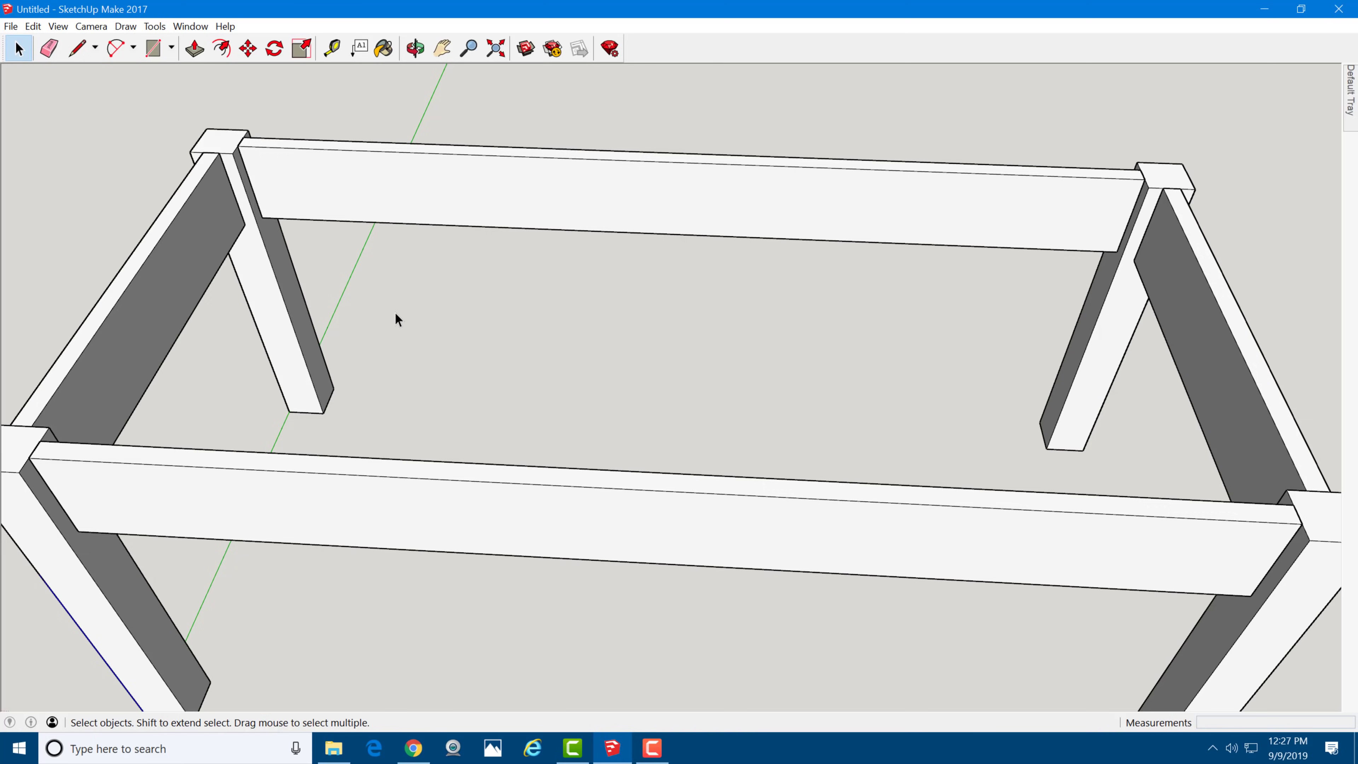
# Step: Draw a 45" by 21" rectangle from one leg's top outer corner to the diagonally opposite corner
pyautogui.moveTo(381, 319); pyautogui.dragTo(236, 212, button='middle')
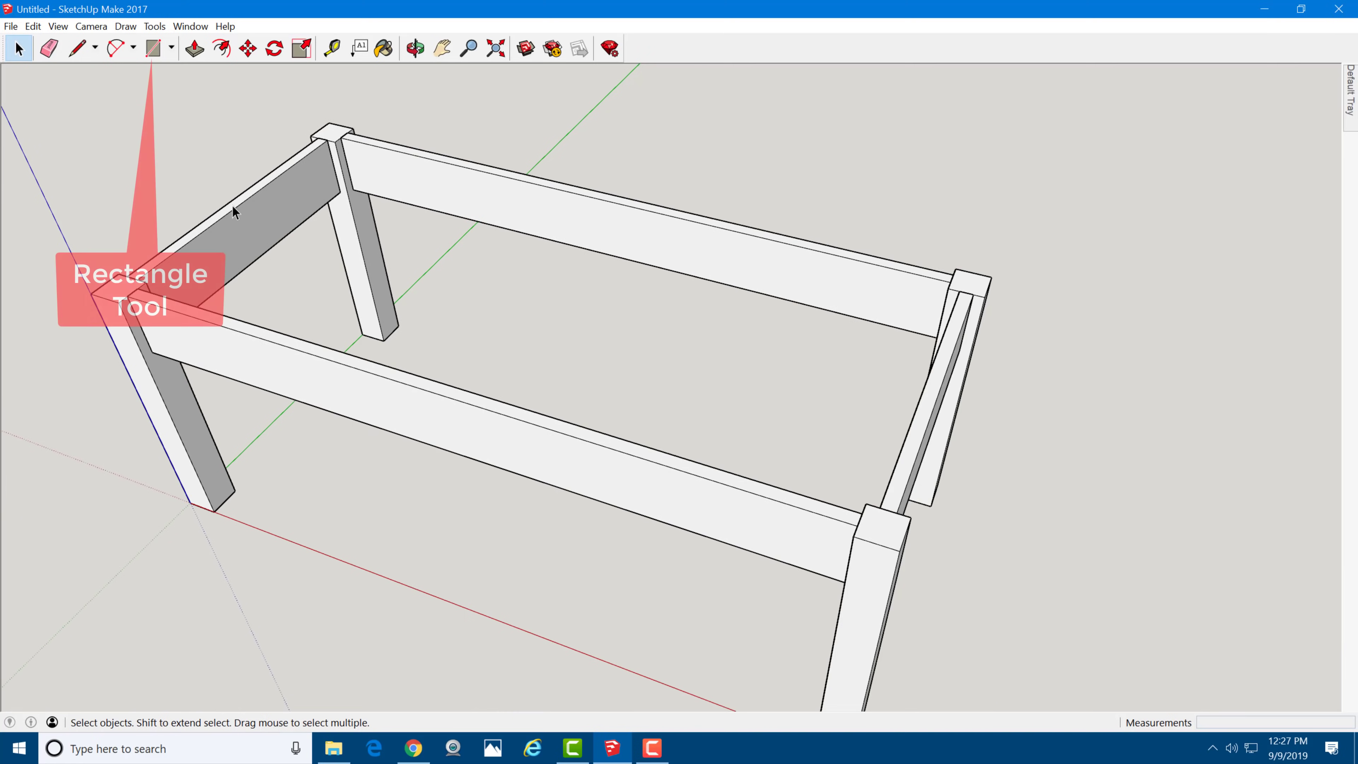
pyautogui.click(153, 48)
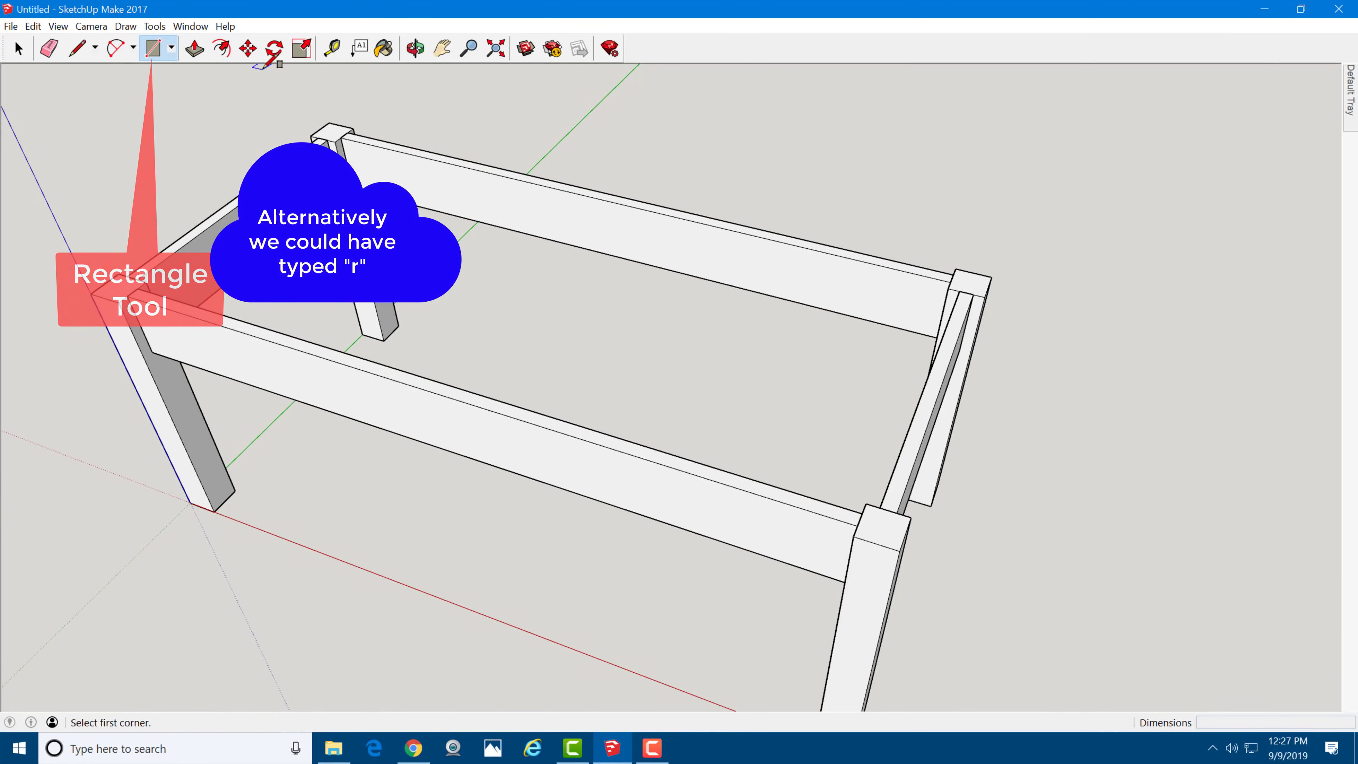
pyautogui.click(329, 123)
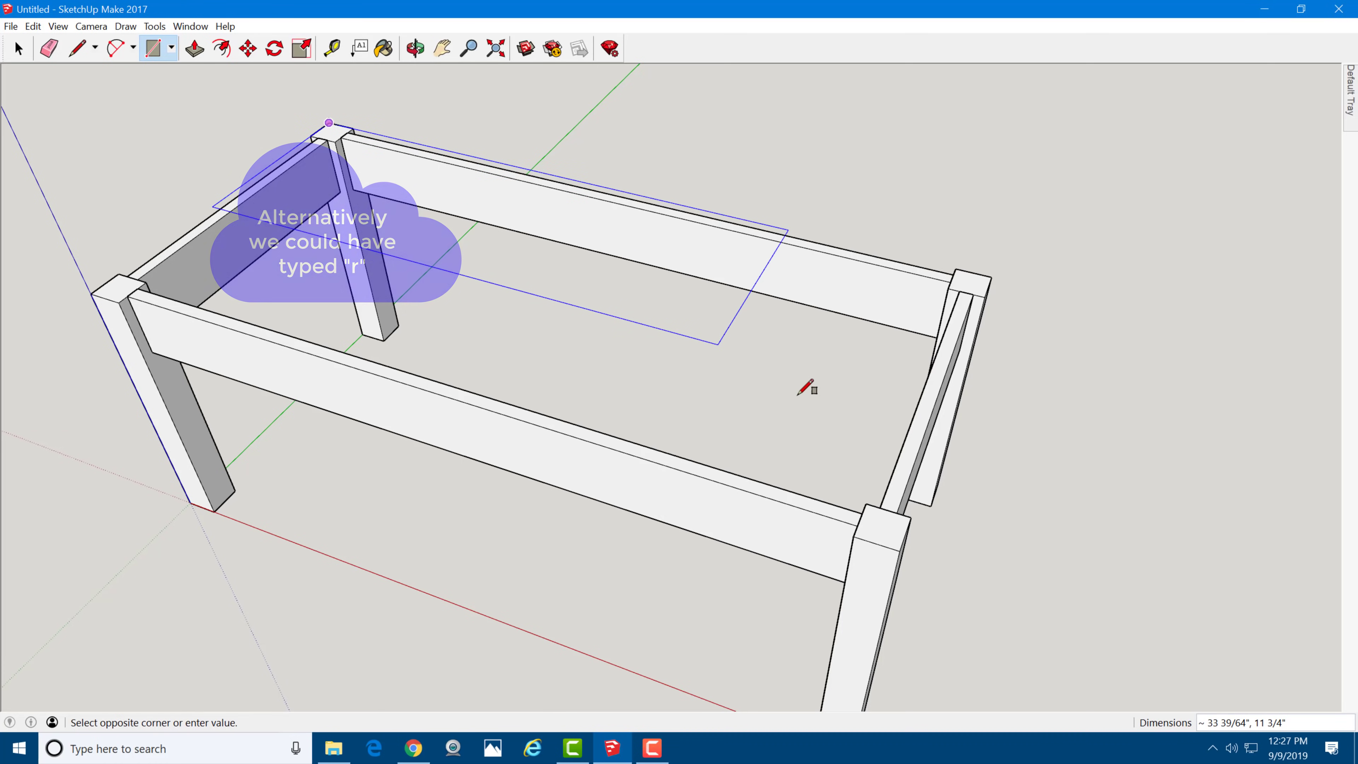
pyautogui.click(900, 550)
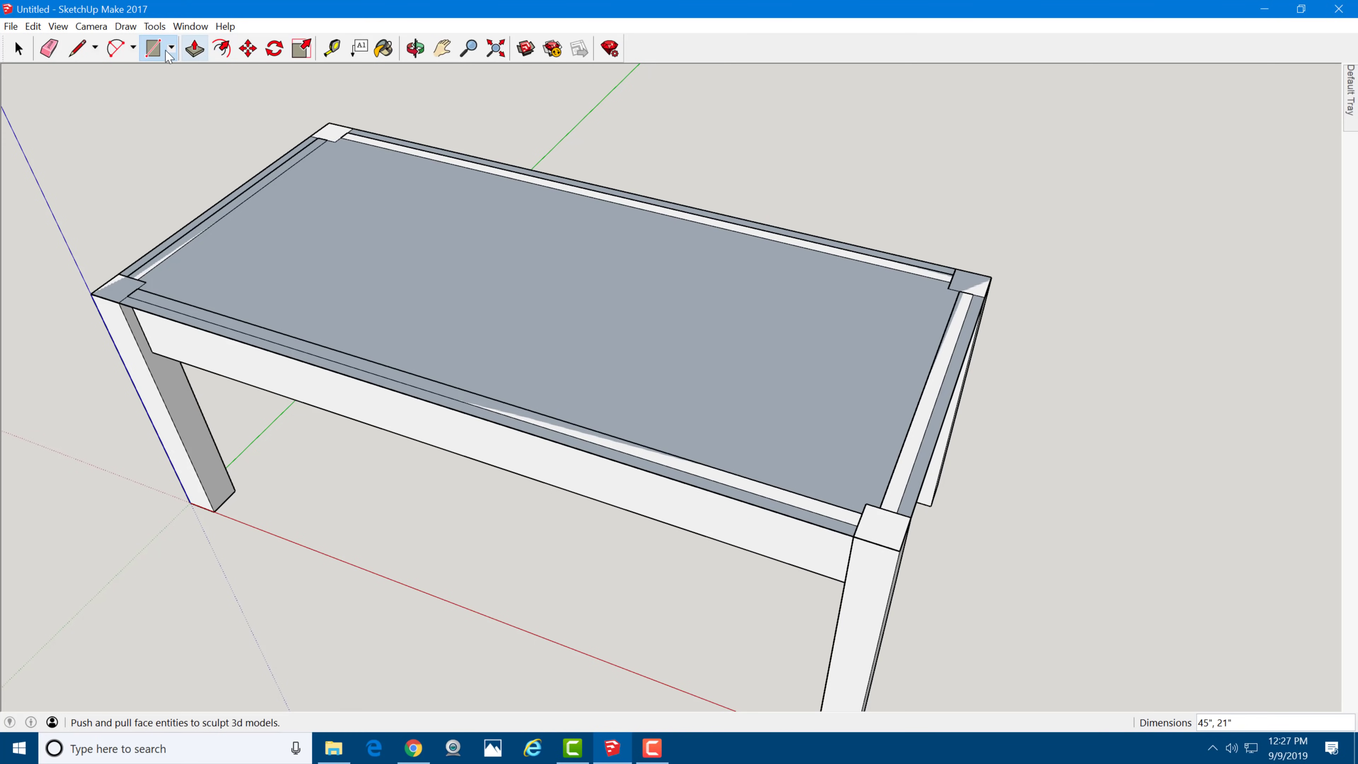
# Step: Move the top face's front edge and right end edge outward by 1 1/2"
pyautogui.click(20, 50)
pyautogui.scroll(6, 343, 356)
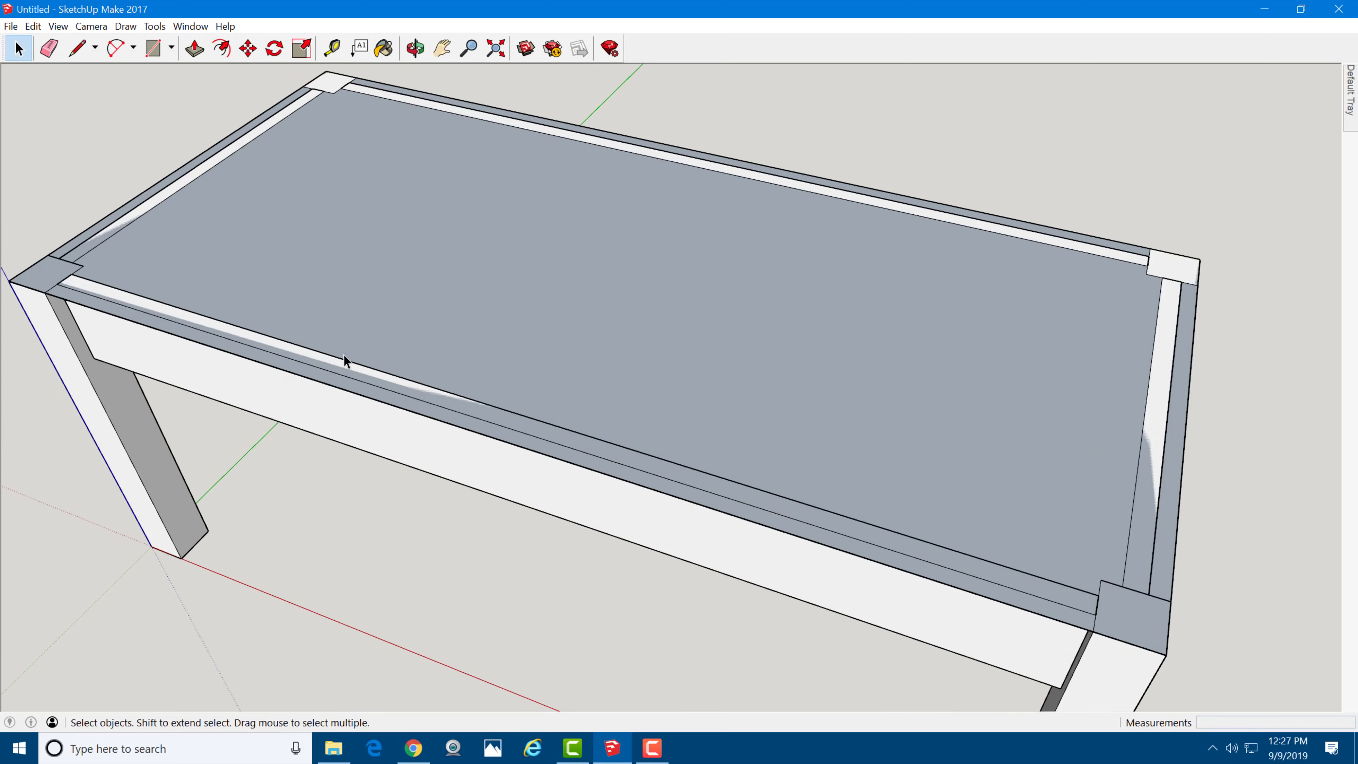
pyautogui.press('m')
pyautogui.click(331, 398)
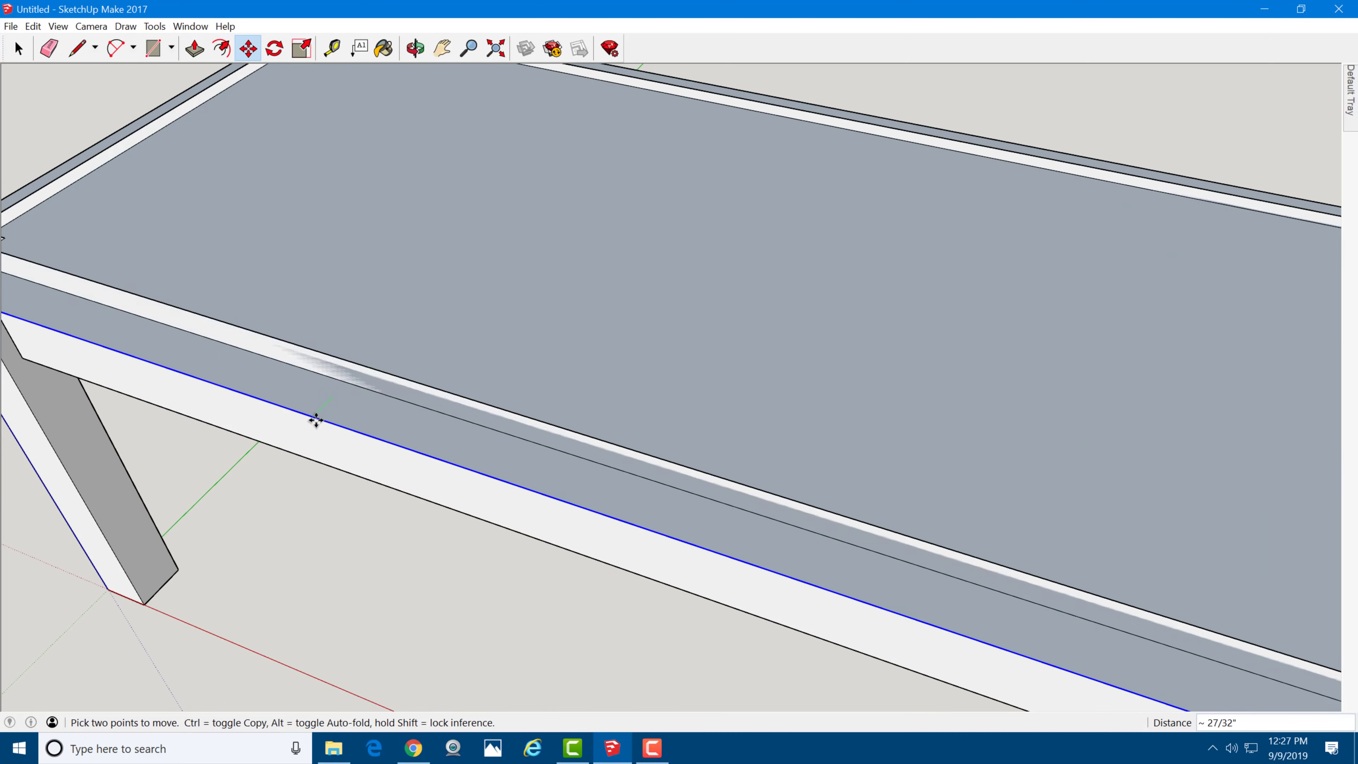
pyautogui.write('1.')
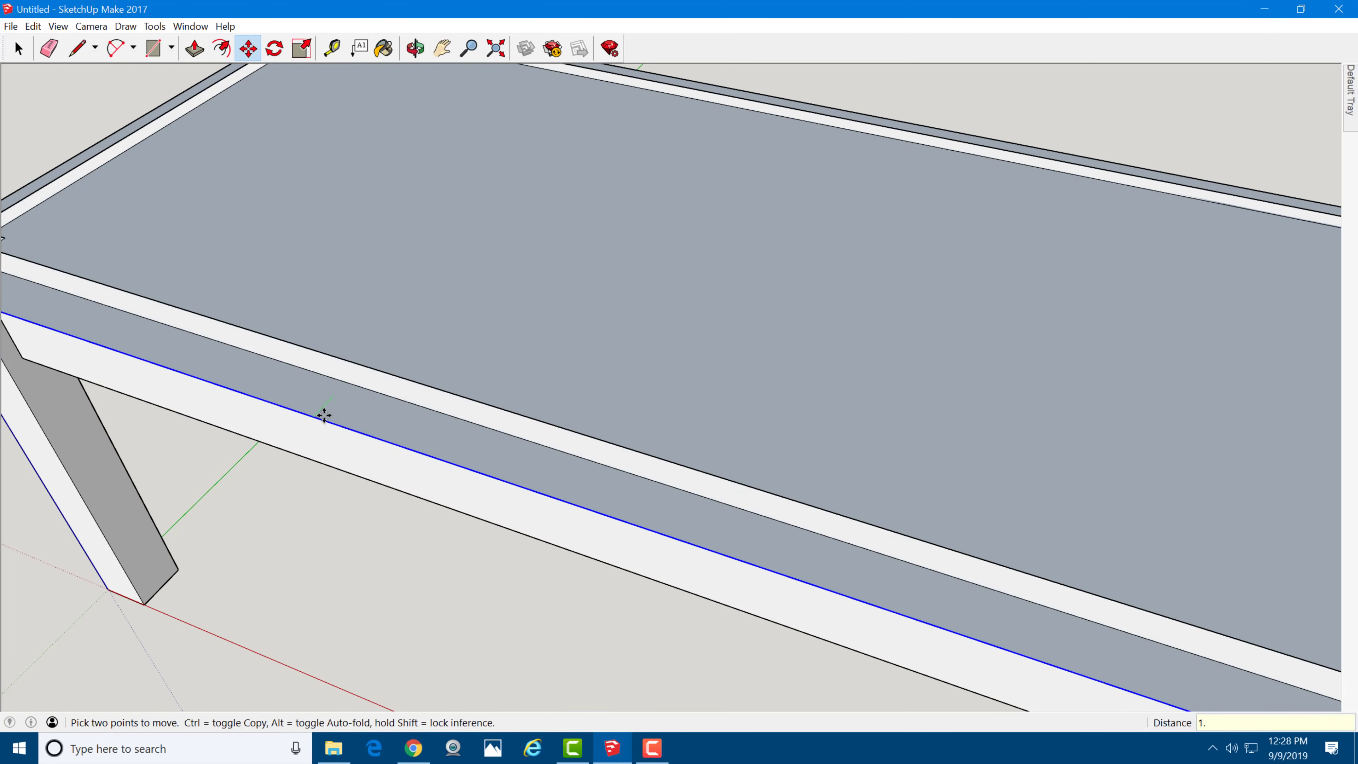
pyautogui.press('Return')
pyautogui.scroll(-8, 325, 406)
pyautogui.scroll(5, 748, 418)
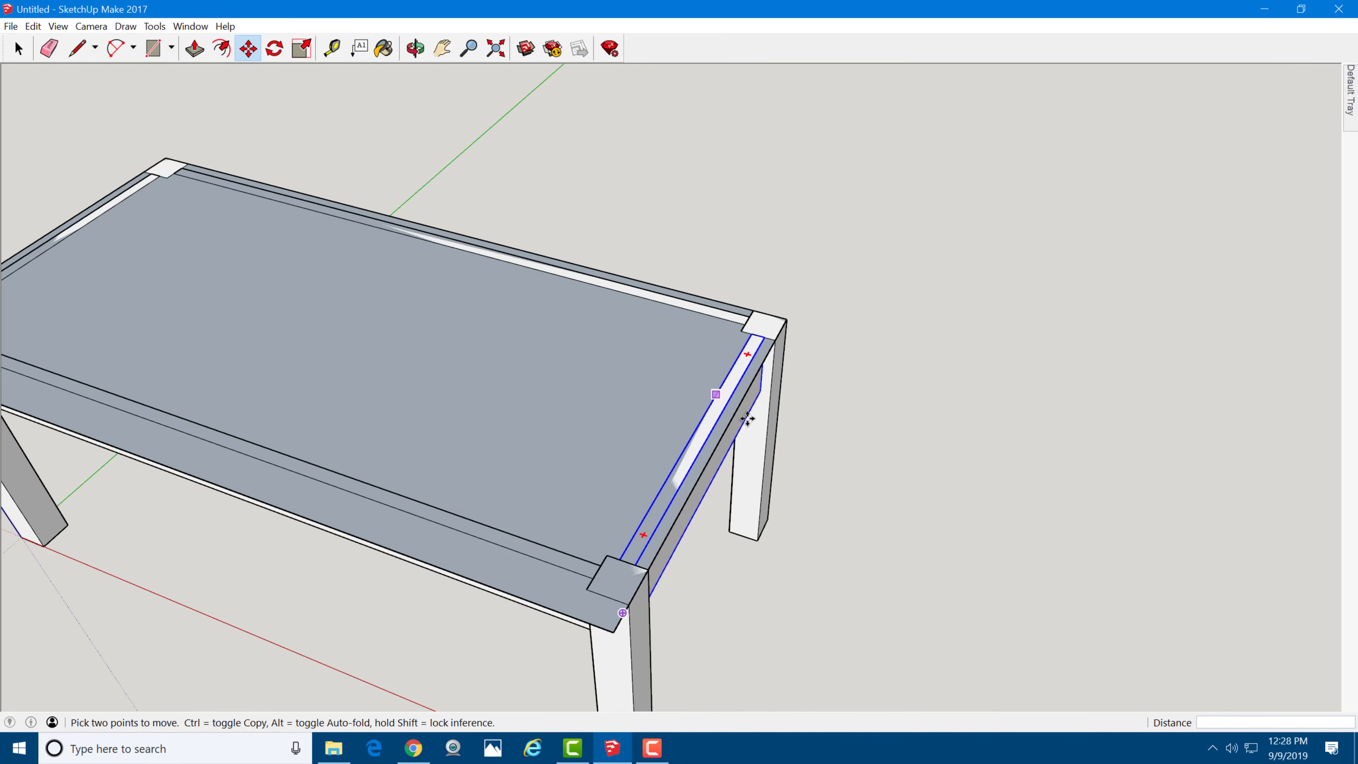
pyautogui.click(748, 418)
pyautogui.write('1 1/2"')
pyautogui.press('Return')
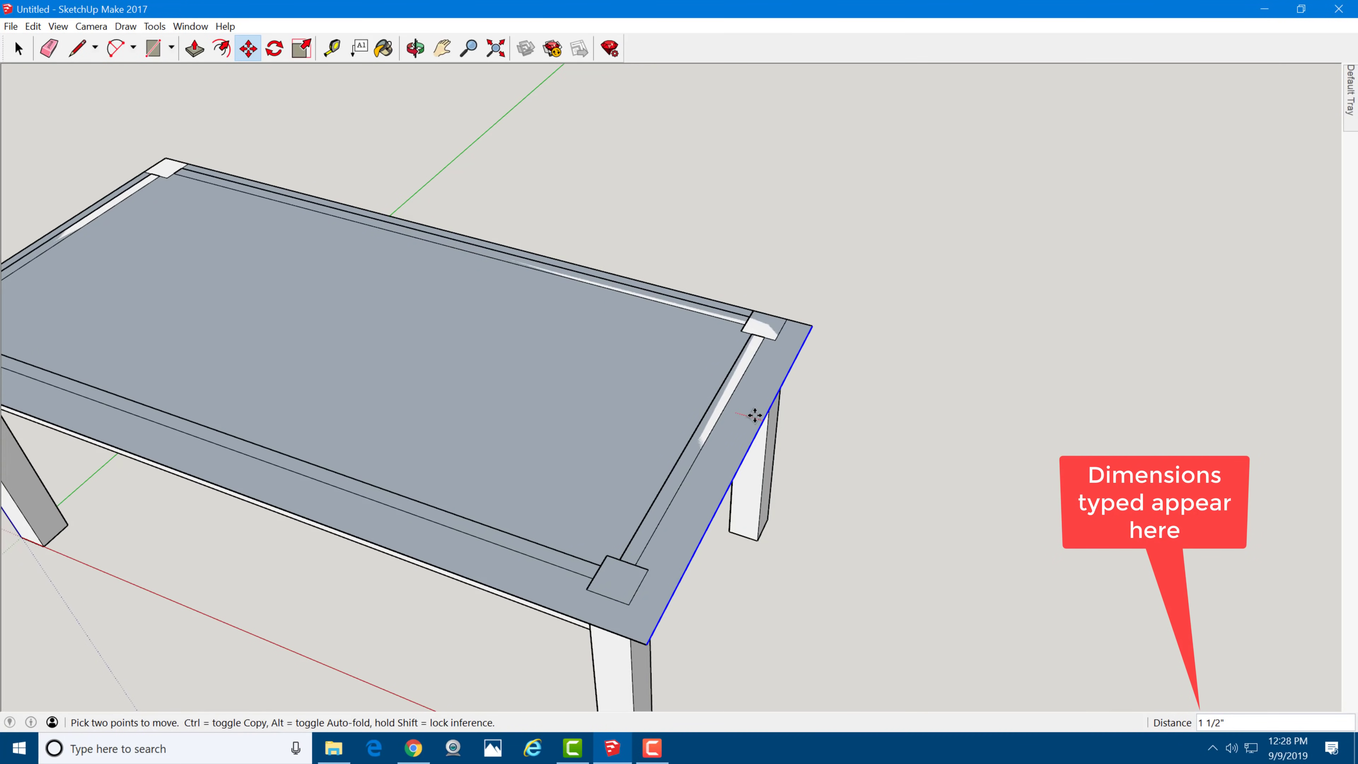
pyautogui.write('1.5')
pyautogui.press('Return')
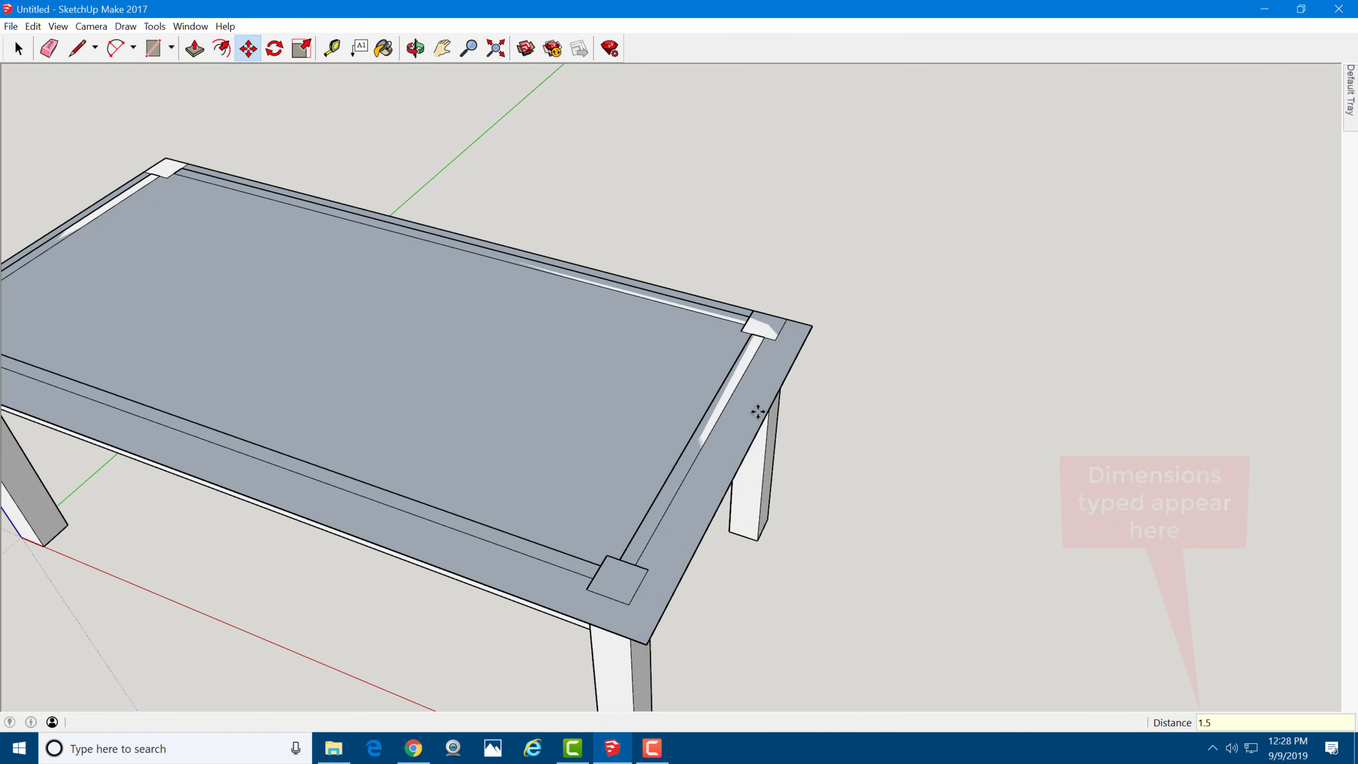
# Step: Move the back and left edges out 1 1/2" so the top overhangs on all sides
pyautogui.click(714, 301)
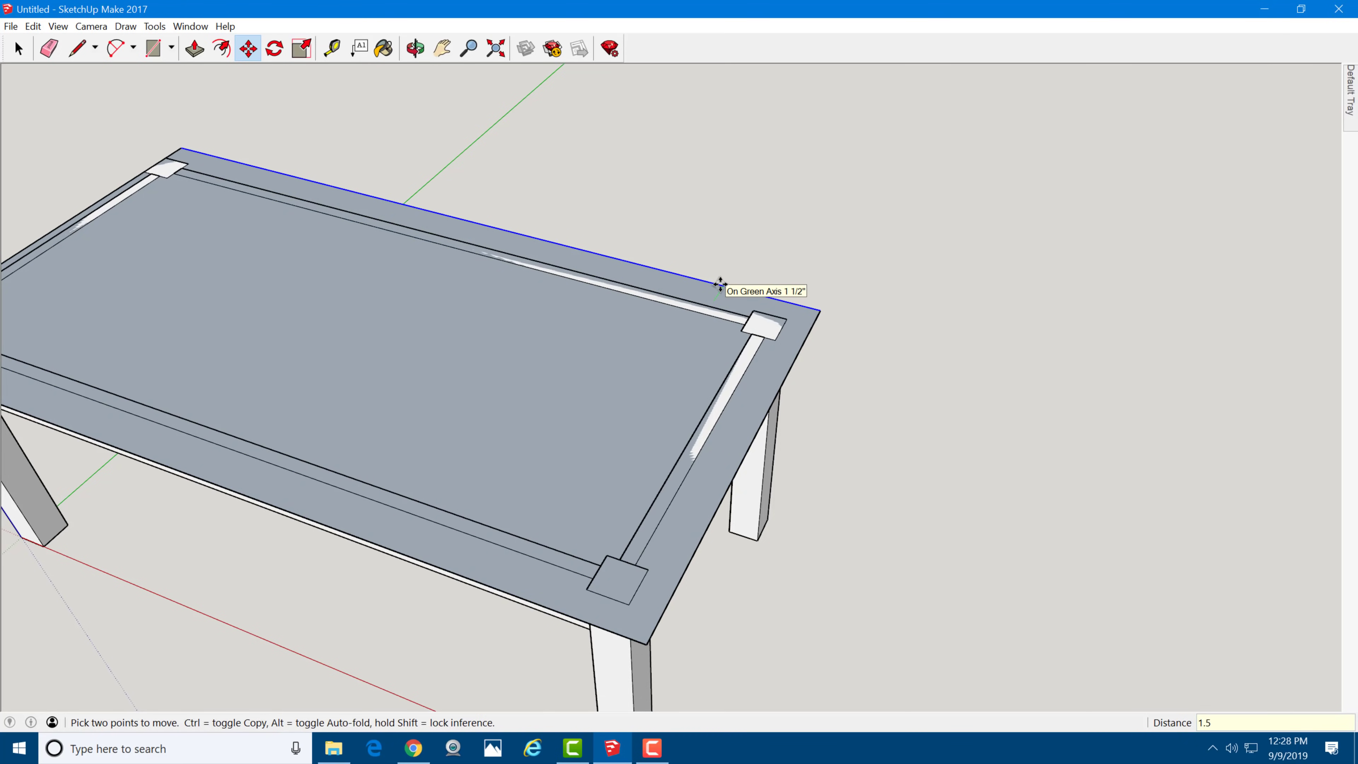
pyautogui.click(719, 284)
pyautogui.moveTo(720, 284); pyautogui.dragTo(554, 287, button='middle')
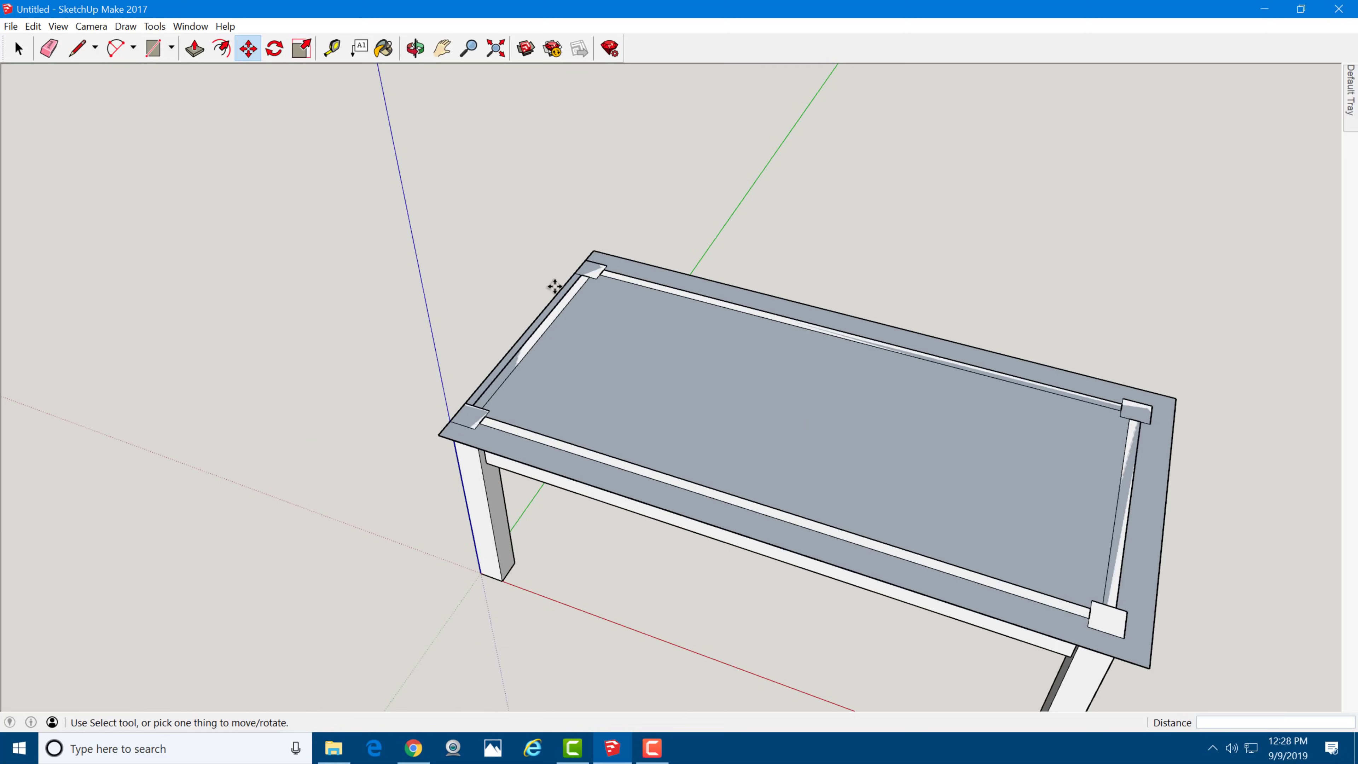
pyautogui.click(552, 296)
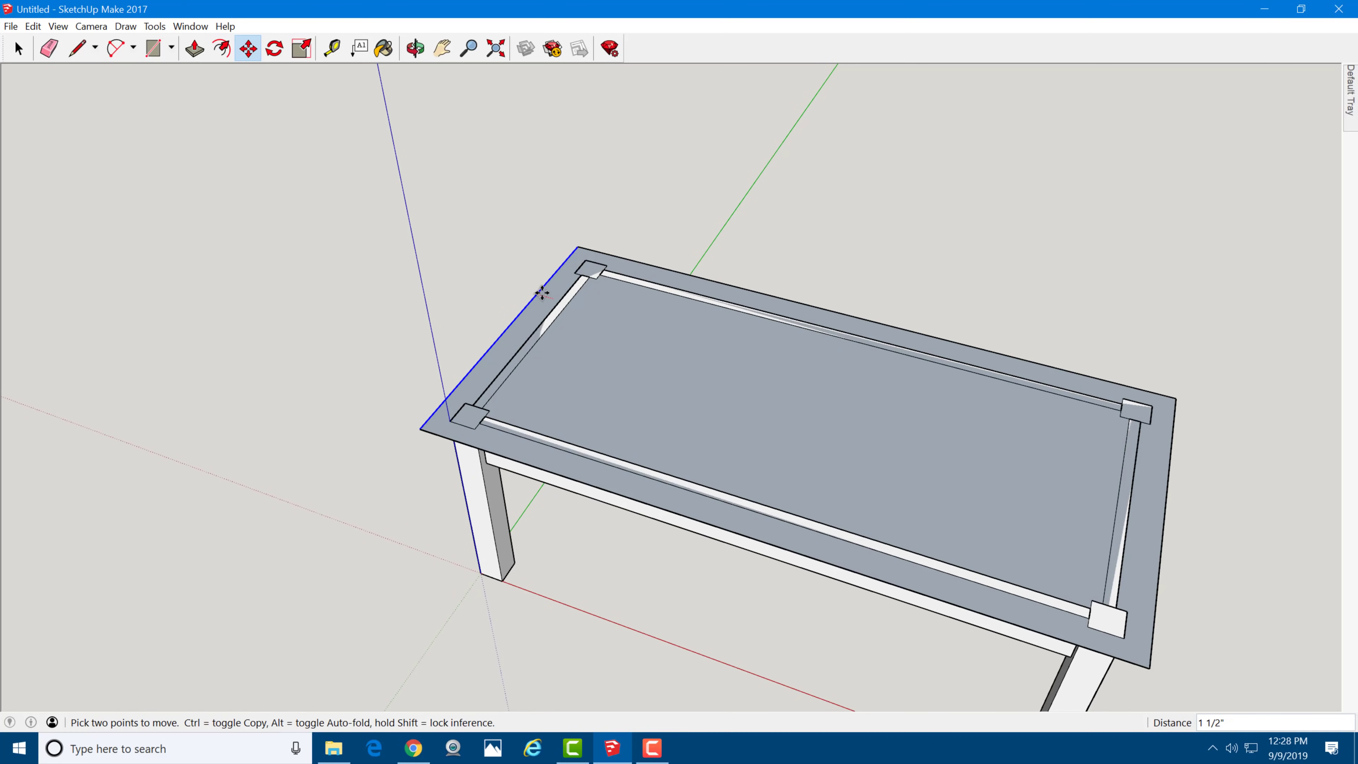
pyautogui.click(541, 292)
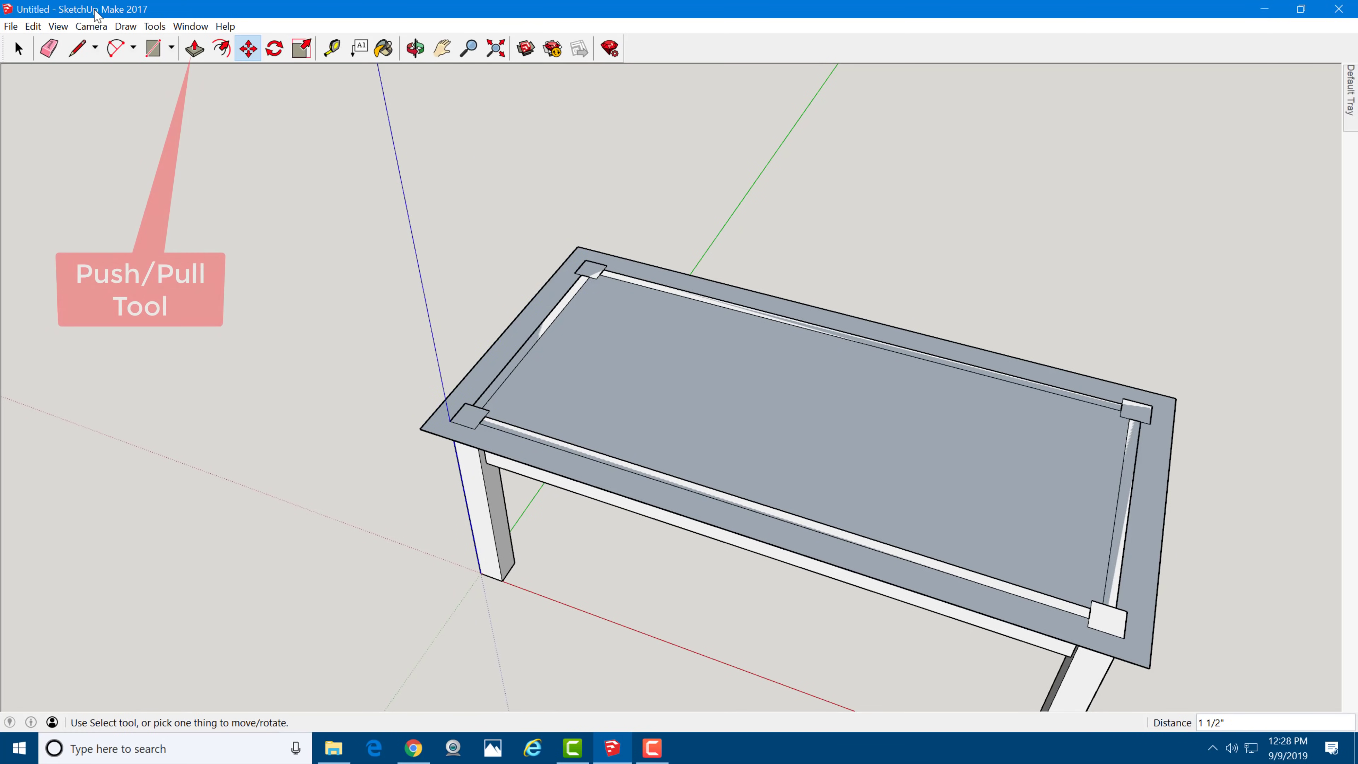
# Step: Push/Pull the tabletop face up to a 1" thickness
pyautogui.click(194, 49)
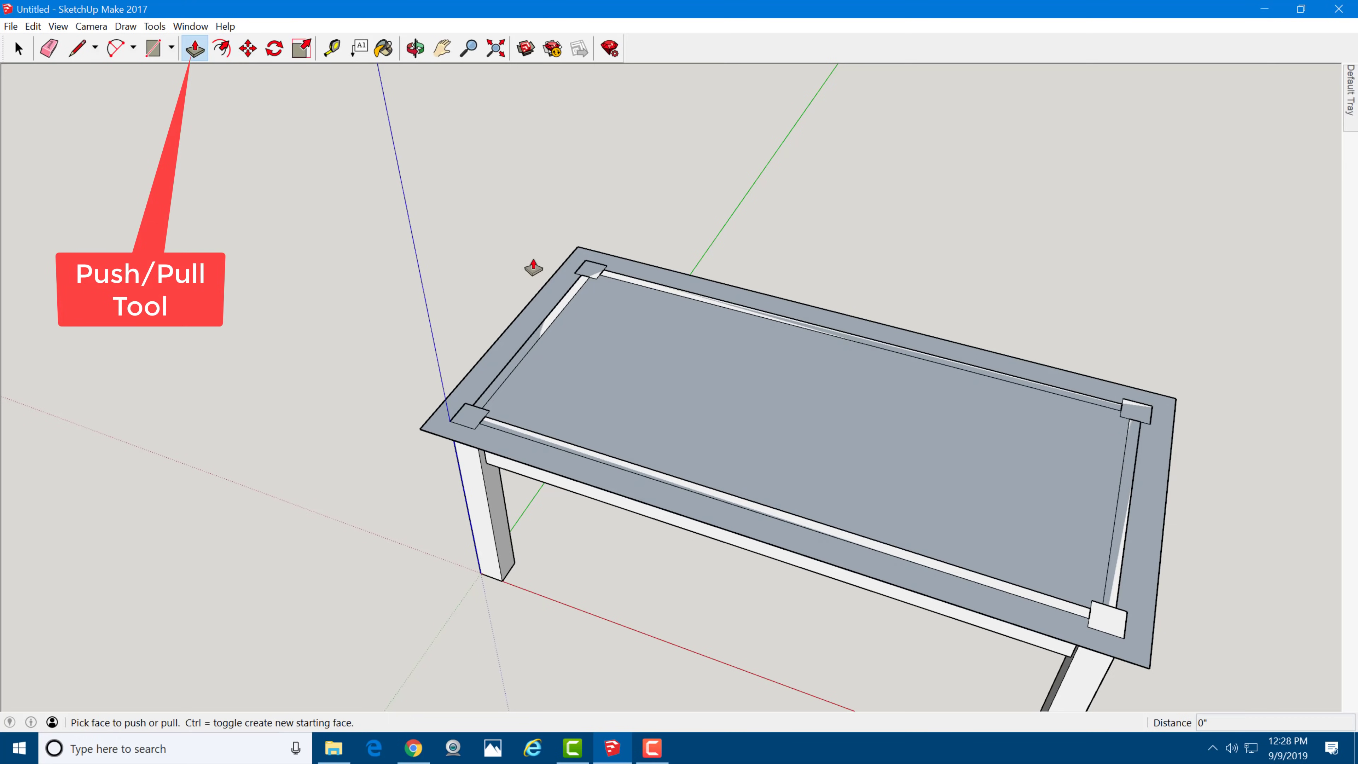
pyautogui.click(637, 333)
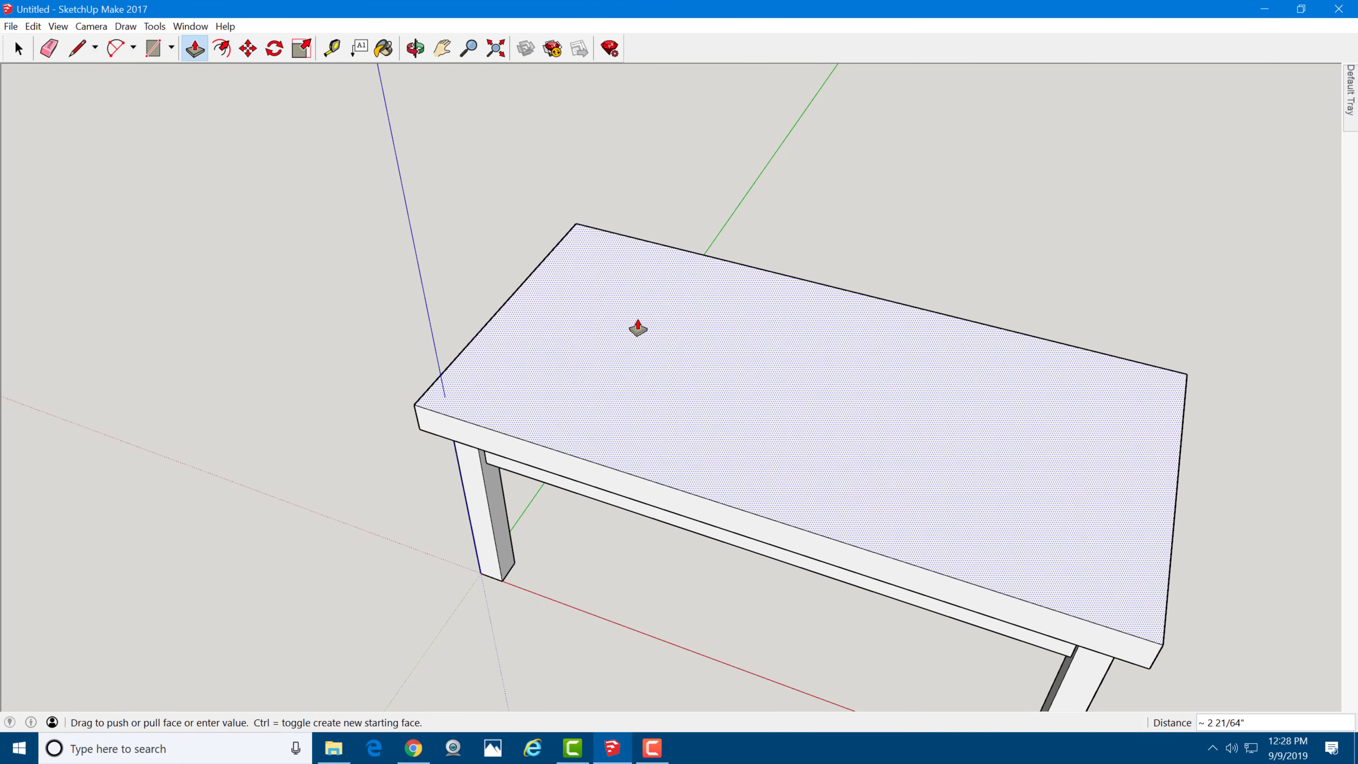
pyautogui.write('1')
pyautogui.press('Return')
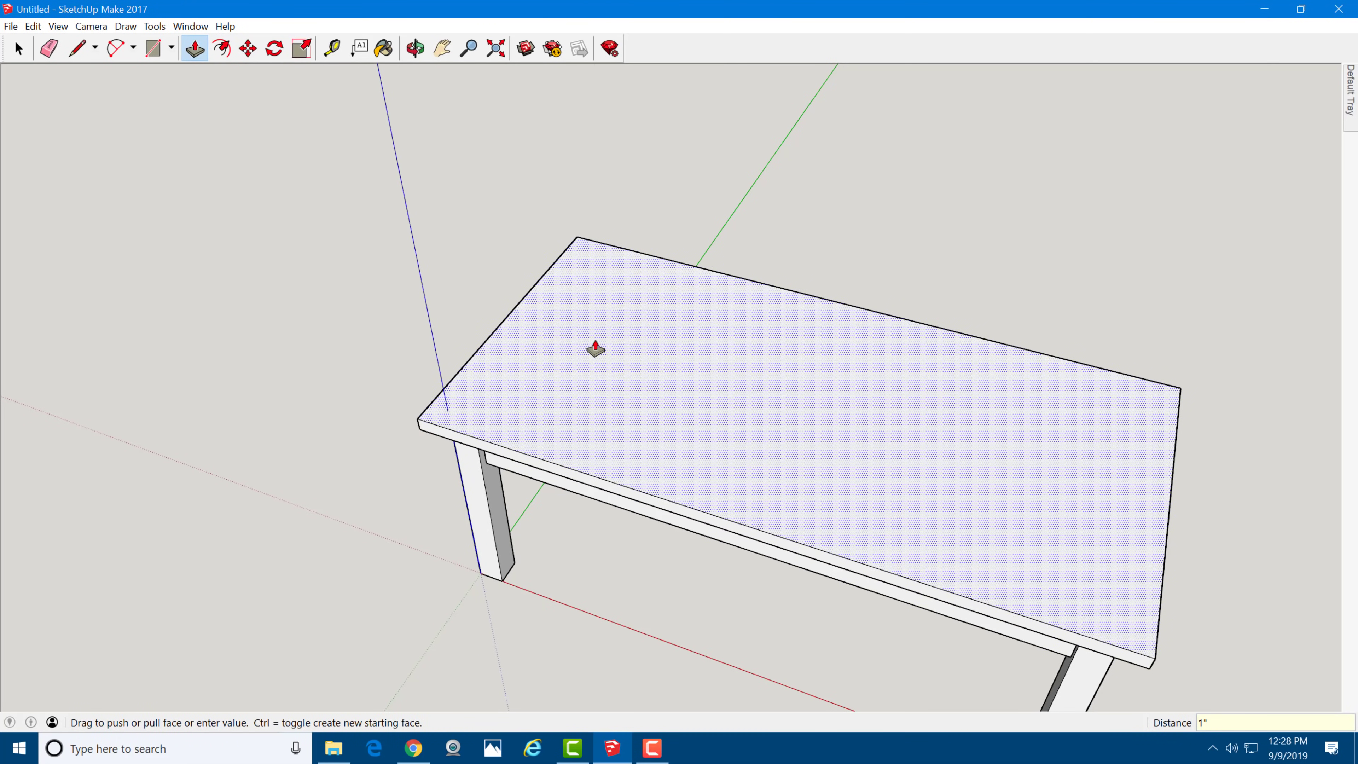
# Step: Orbit around the finished table to review it from the side
pyautogui.press('space')
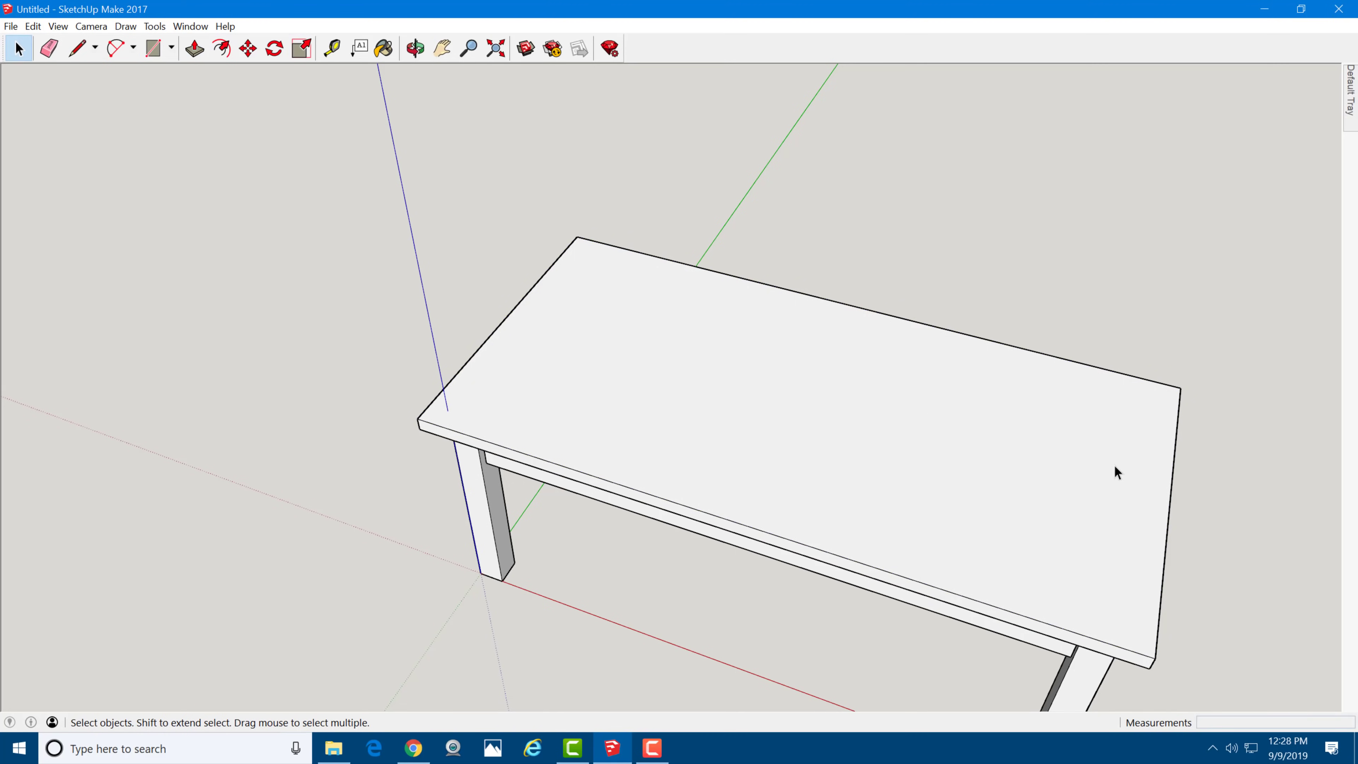
pyautogui.moveTo(1116, 470); pyautogui.dragTo(746, 328, button='middle')
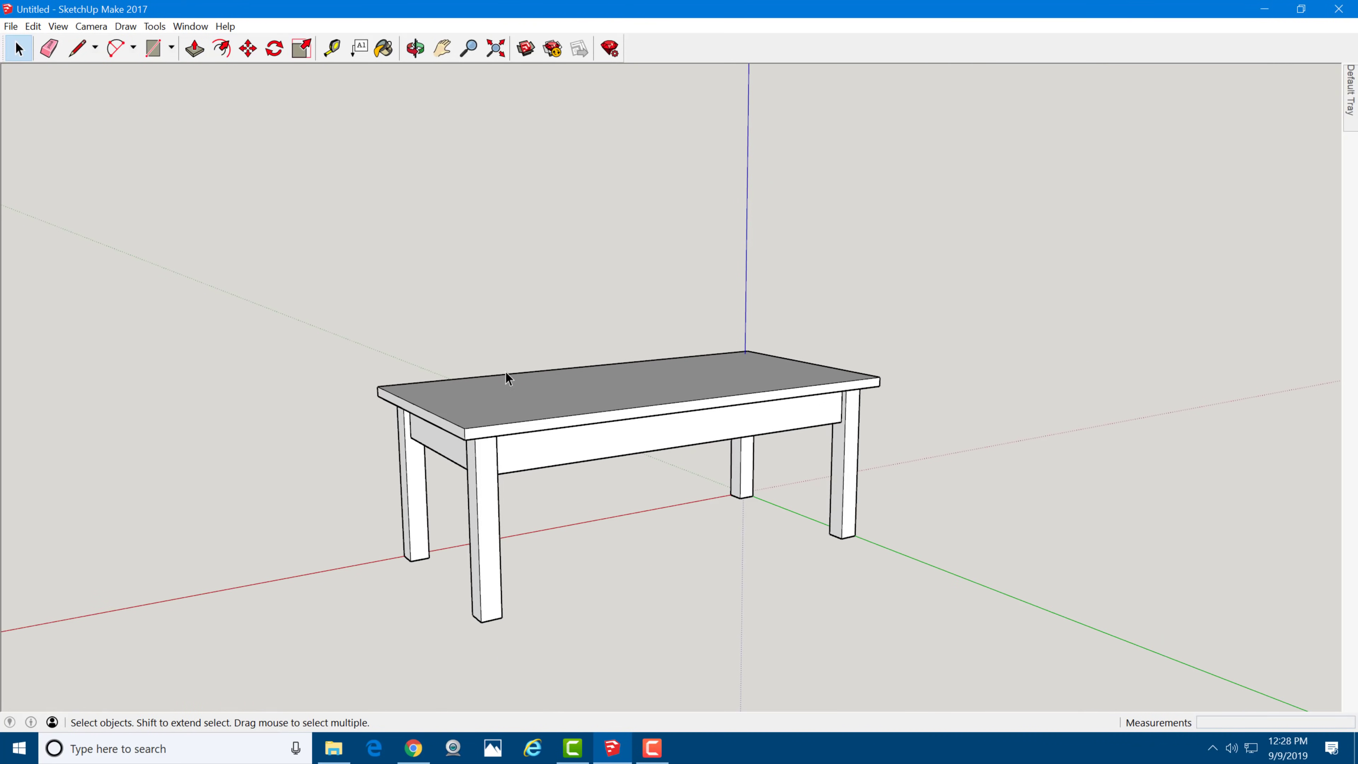
pyautogui.moveTo(507, 377); pyautogui.dragTo(609, 479, button='middle')
pyautogui.scroll(2, 615, 506)
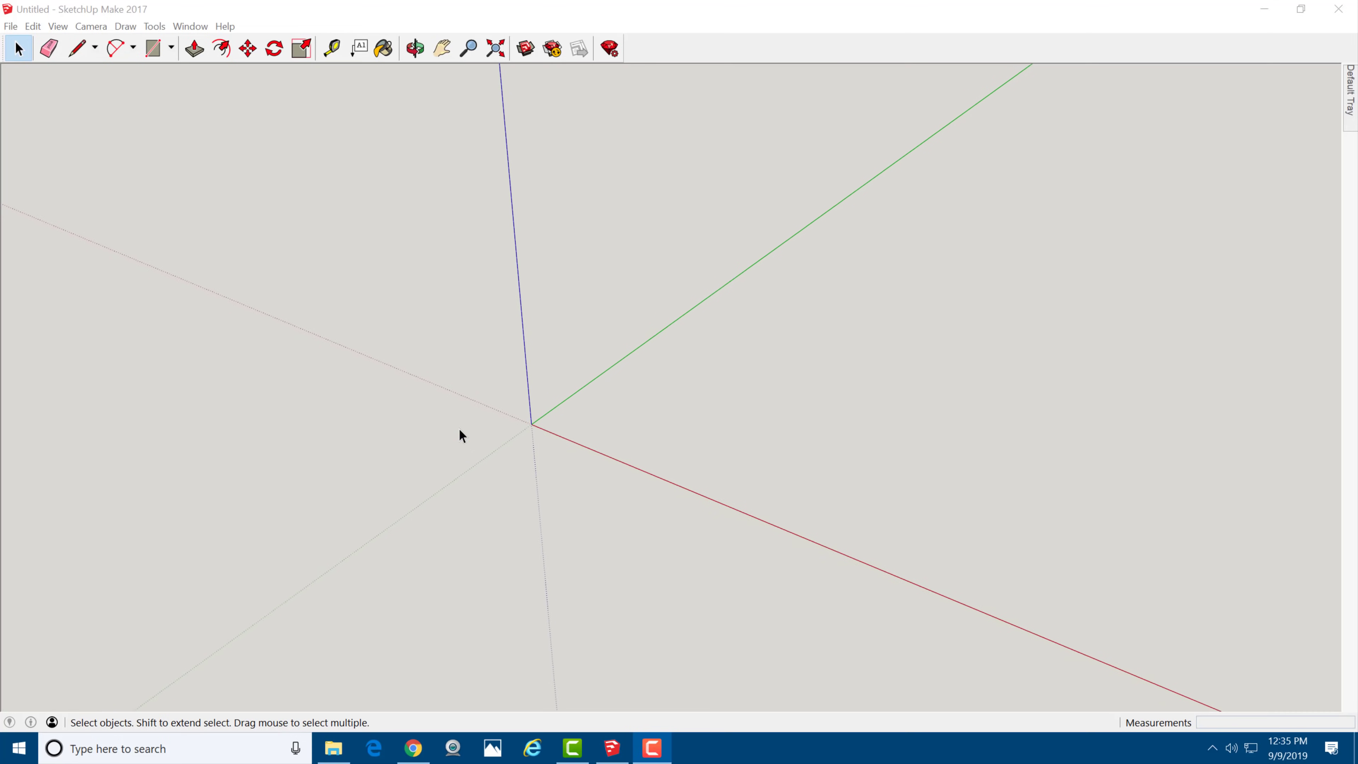
# Step: Draw a 2 by 2 inch square at the origin
pyautogui.click(560, 422)
pyautogui.press('r')
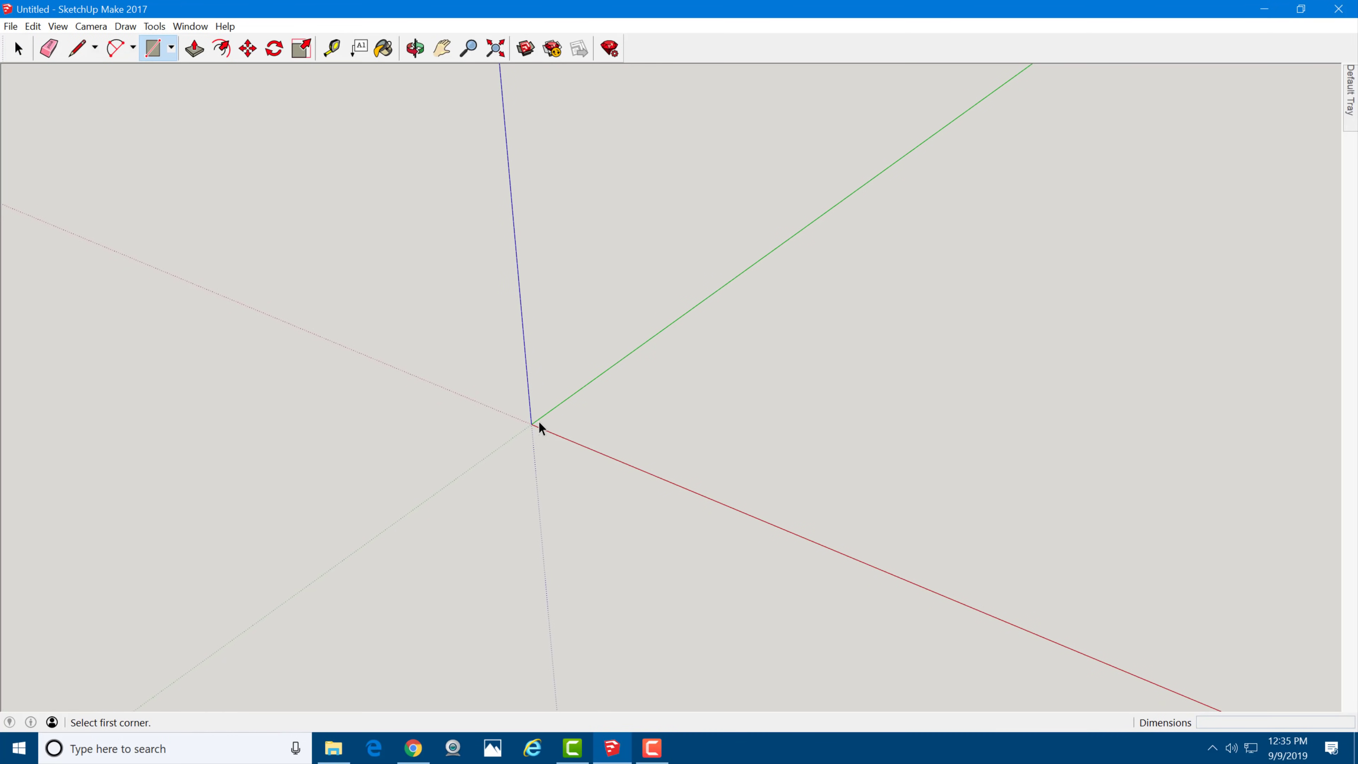
pyautogui.click(533, 422)
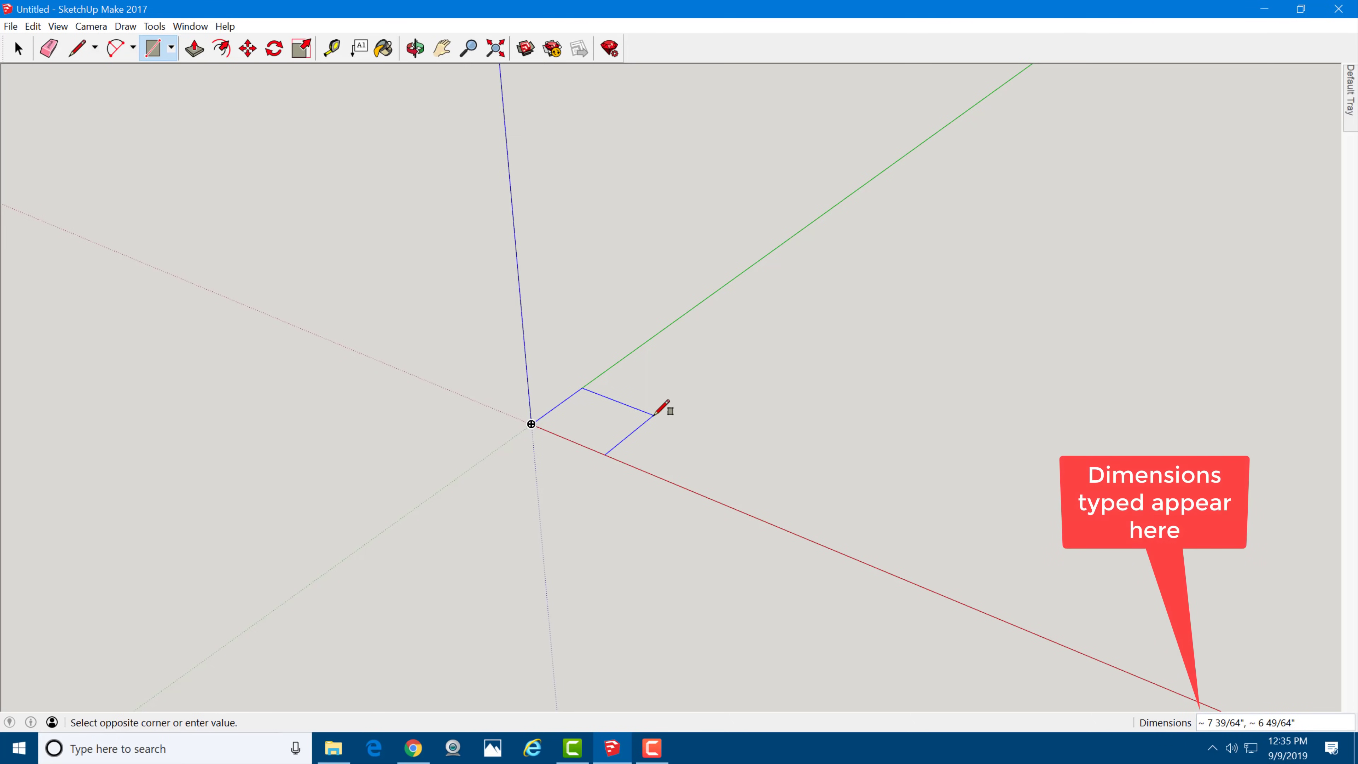
pyautogui.write('2,2')
pyautogui.press('Return')
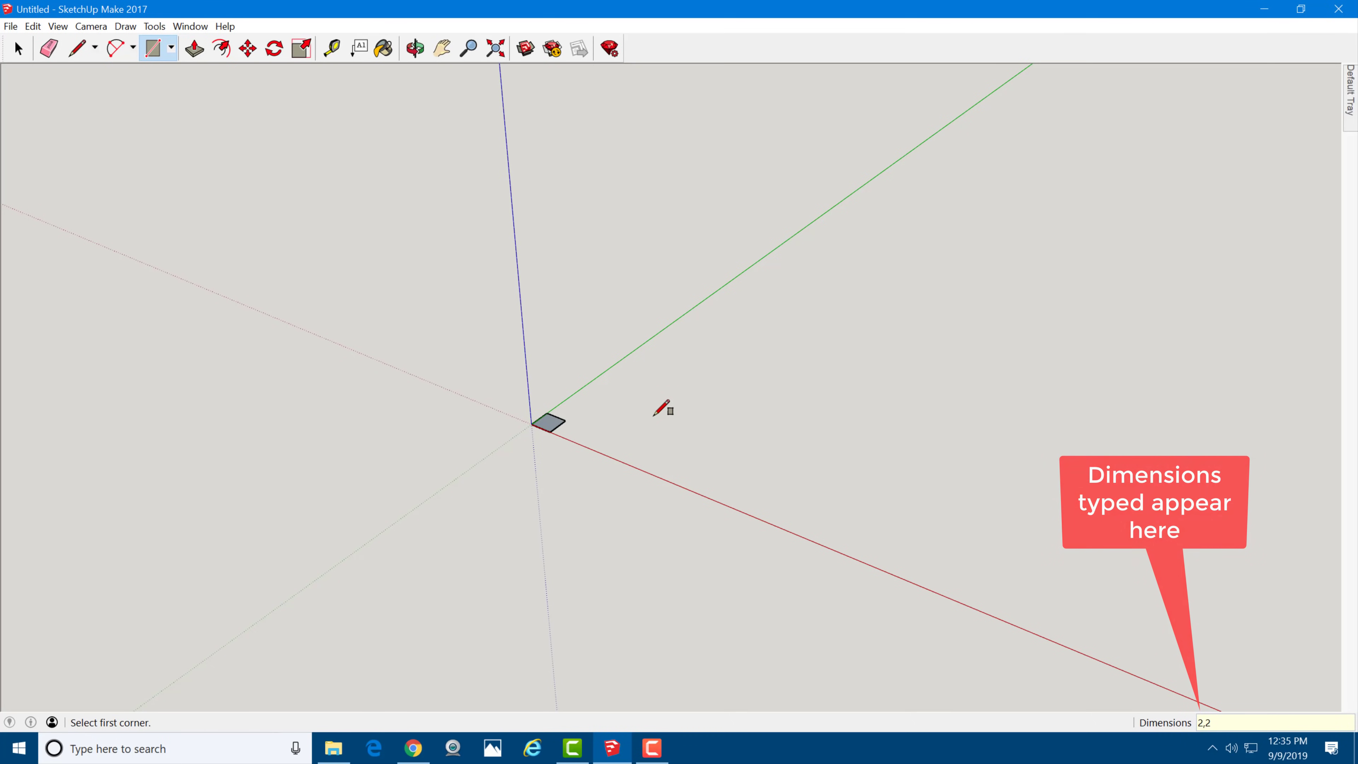
# Step: Pull the square up 17 inches into a tall post
pyautogui.scroll(3, 539, 367)
pyautogui.press('p')
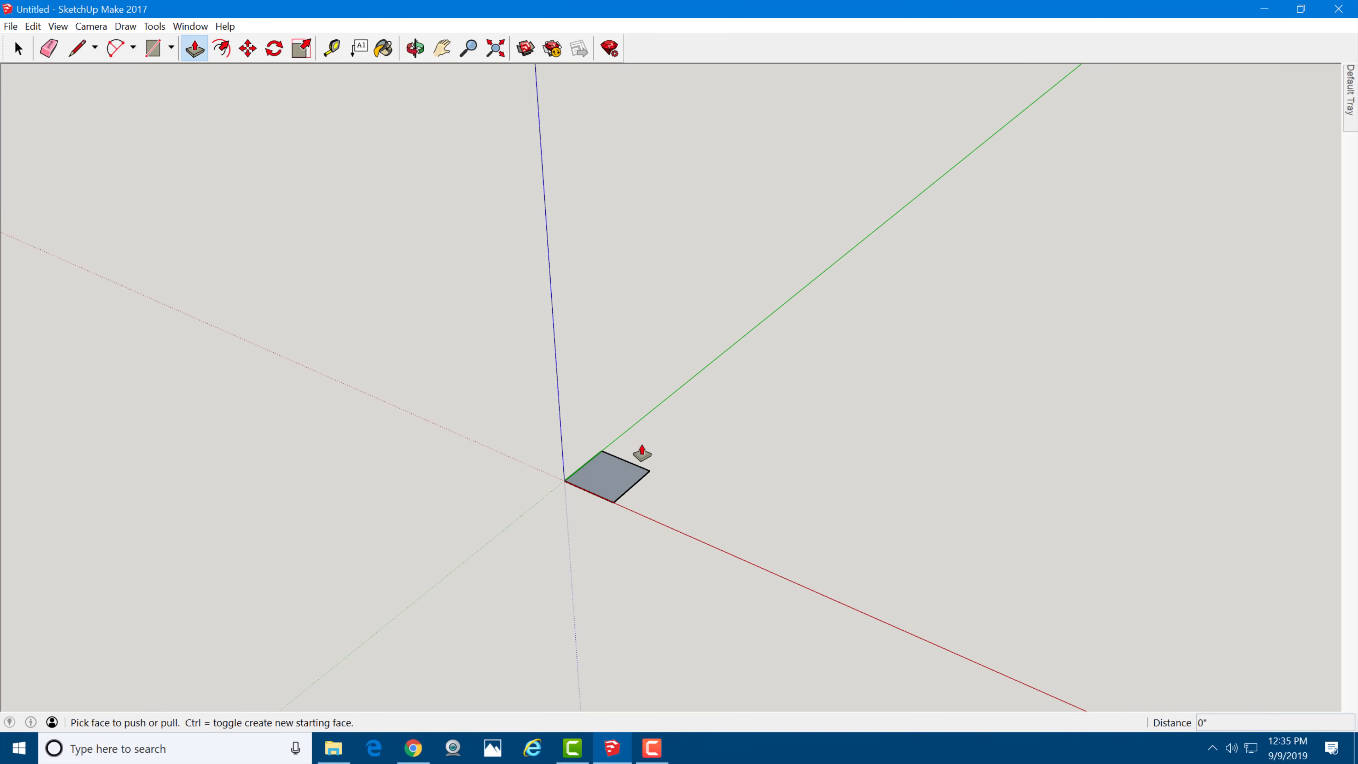
pyautogui.moveTo(614, 470); pyautogui.dragTo(628, 424)
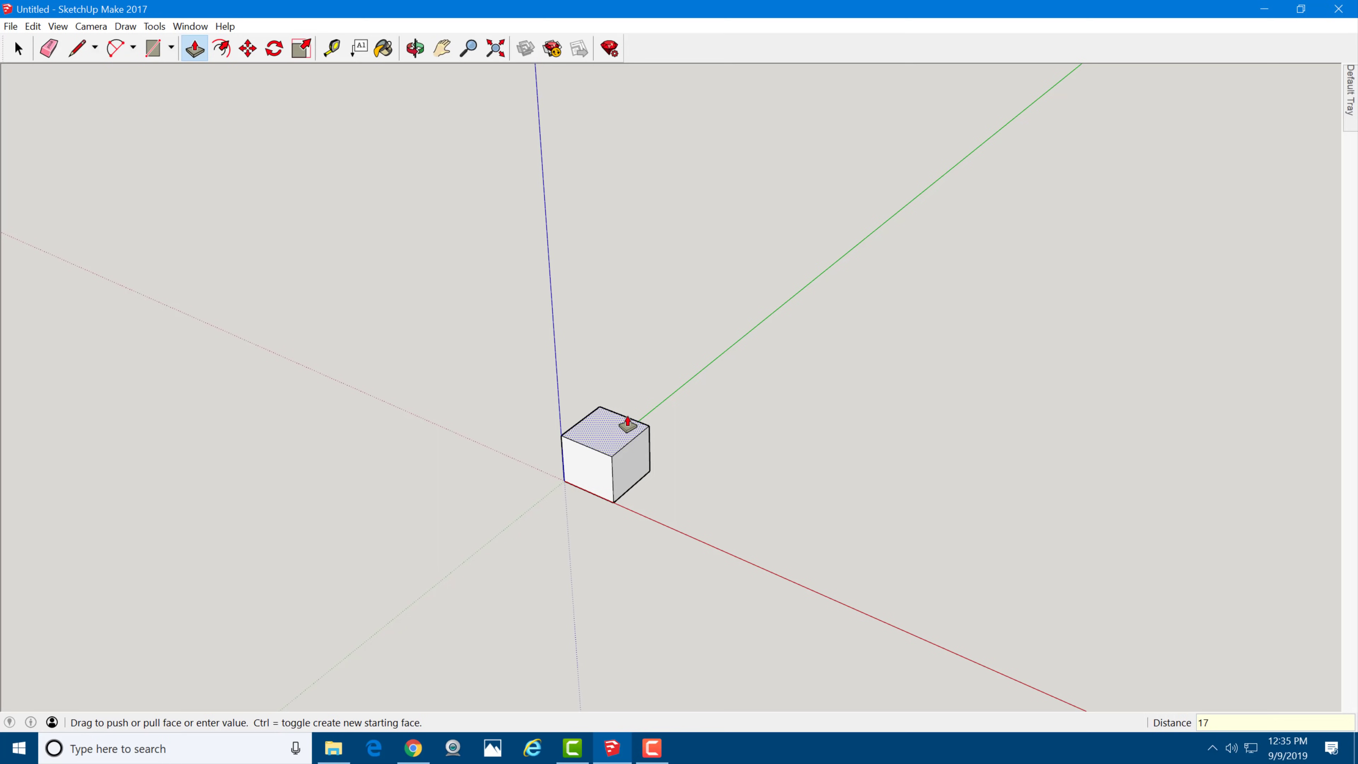
pyautogui.press('Return')
pyautogui.scroll(-5, 645, 442)
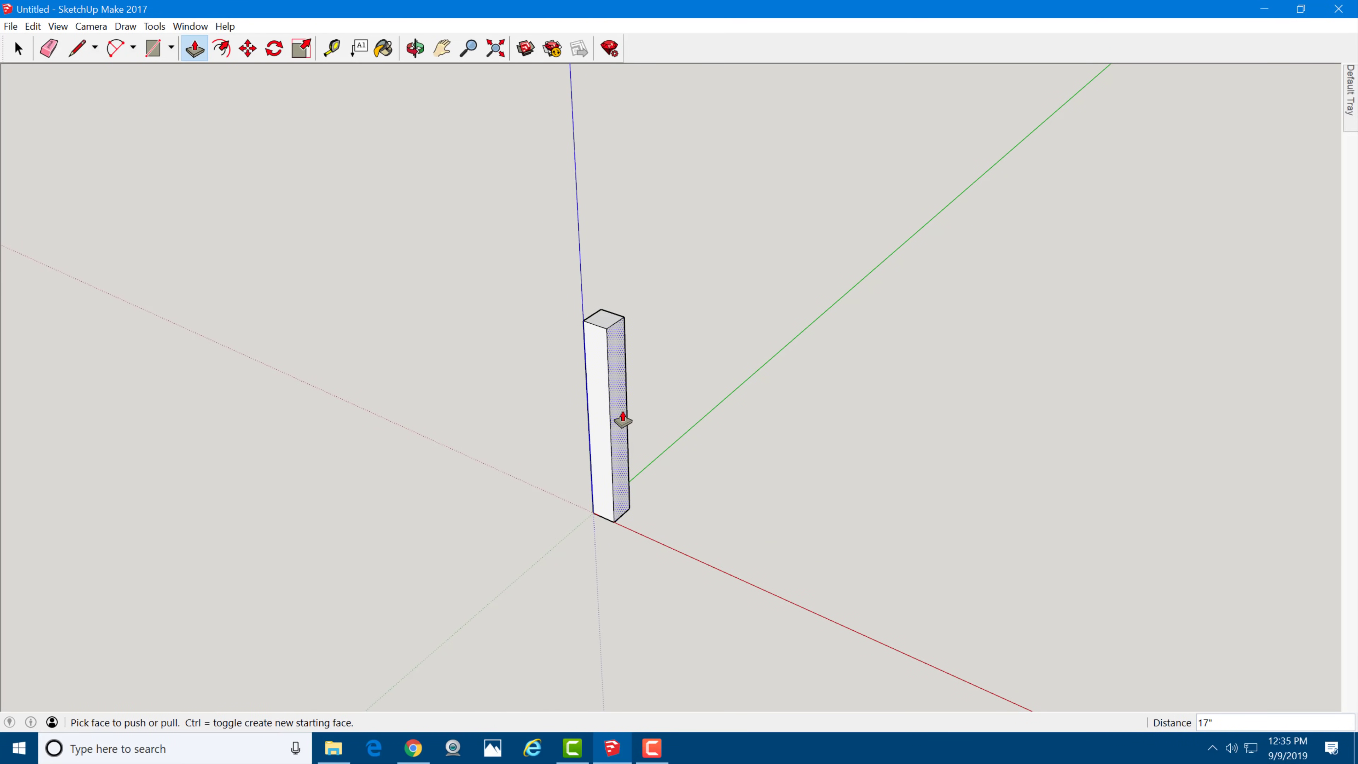
pyautogui.moveTo(652, 477); pyautogui.dragTo(654, 294, button='middle')
pyautogui.scroll(3, 655, 294)
pyautogui.moveTo(566, 353); pyautogui.dragTo(380, 367, button='middle')
pyautogui.scroll(2, 566, 308)
pyautogui.press('t')
pyautogui.scroll(1, 559, 315)
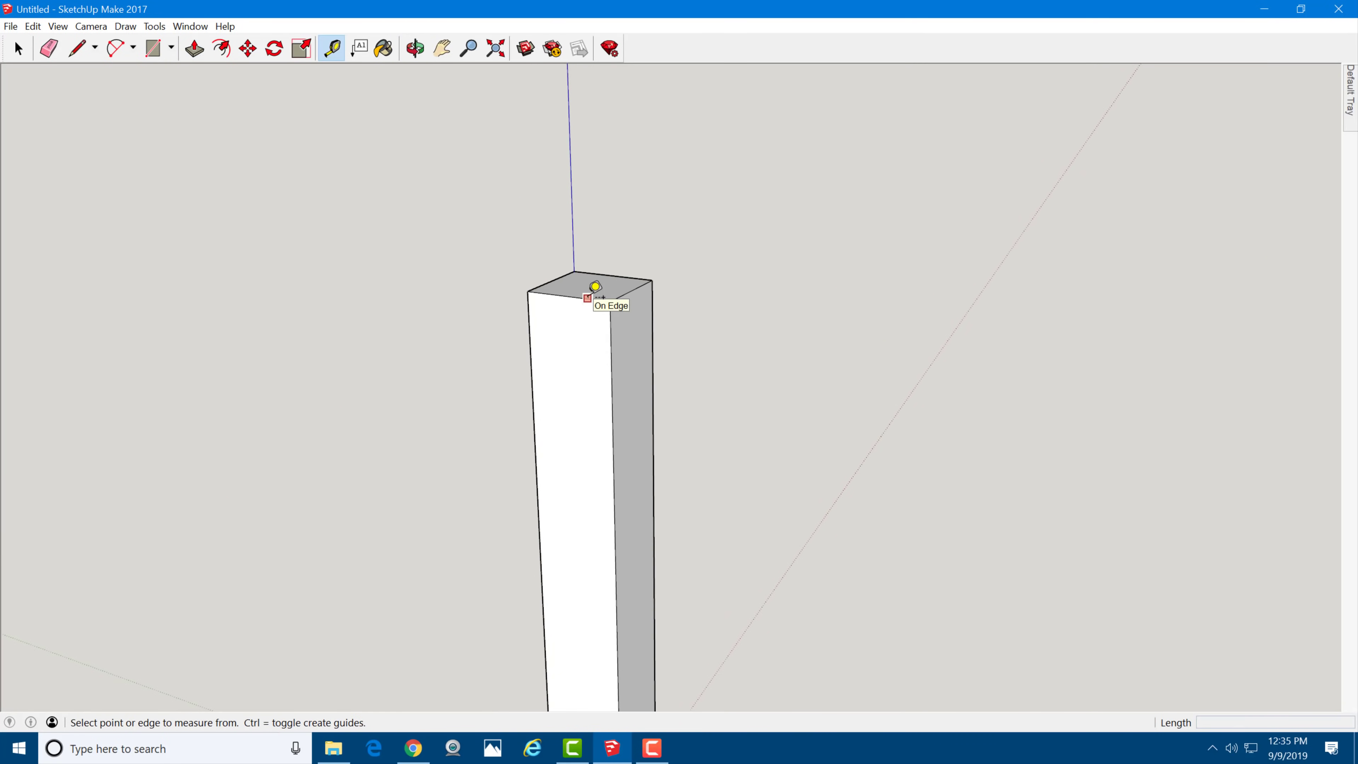
# Step: Place a guide 5 inches below the post's top edge
pyautogui.click(588, 299)
pyautogui.click(599, 333)
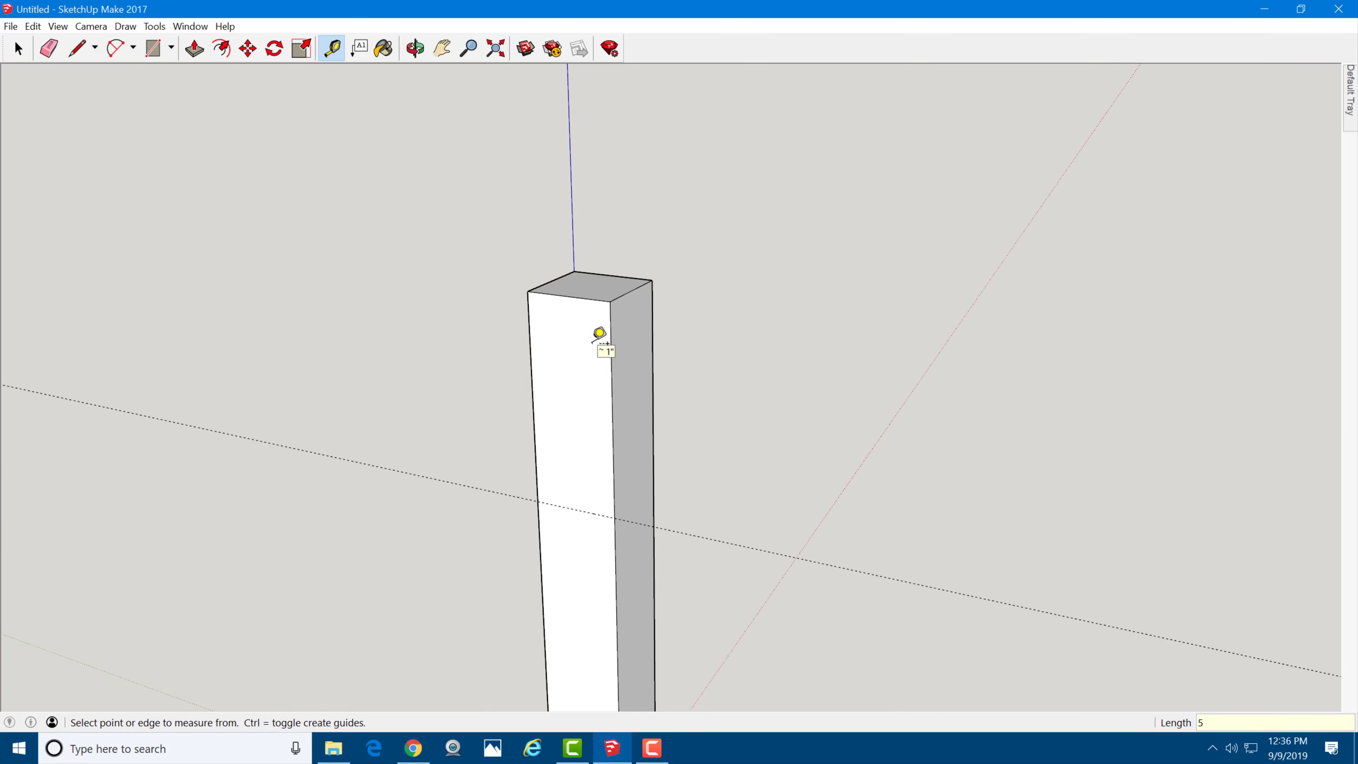
pyautogui.moveTo(591, 272); pyautogui.dragTo(516, 54, button='middle')
pyautogui.scroll(-5, 619, 158)
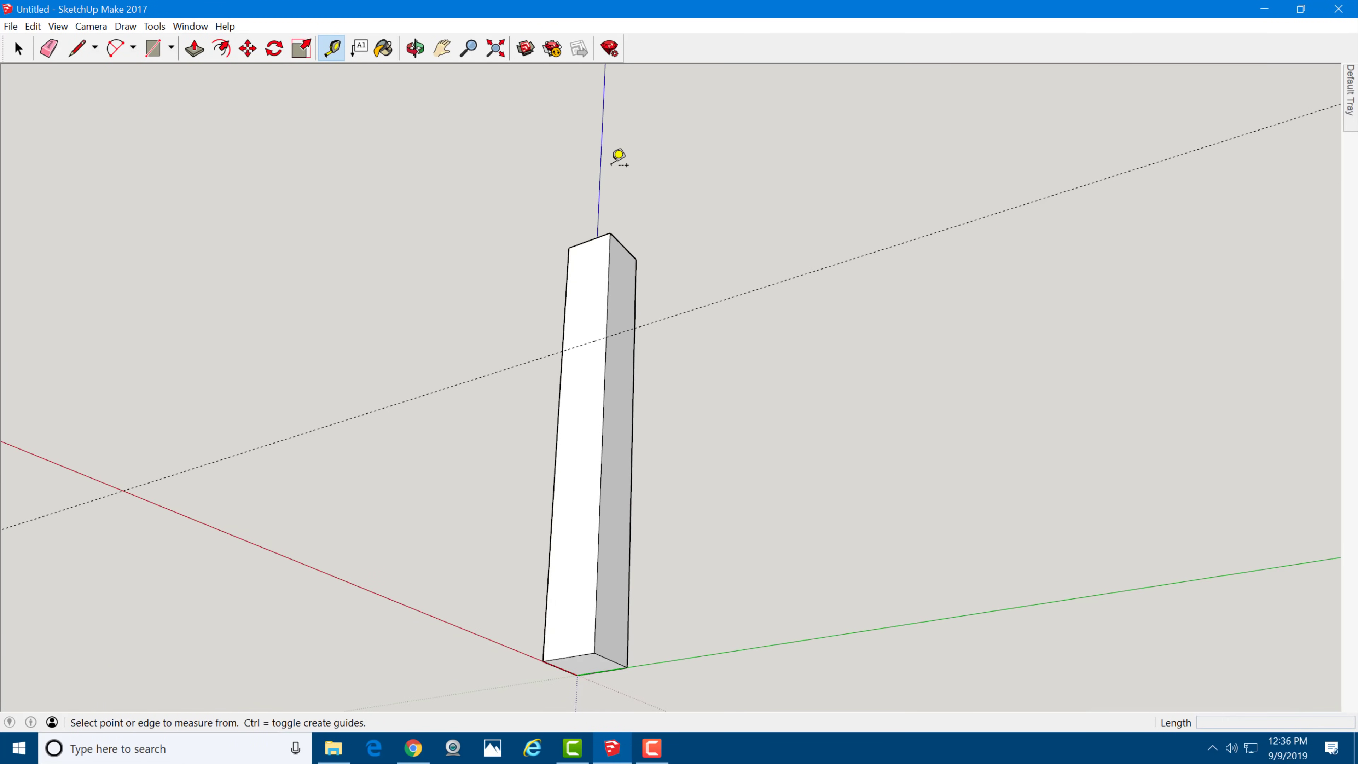
pyautogui.moveTo(619, 158); pyautogui.dragTo(564, 212, button='middle')
pyautogui.scroll(3, 622, 513)
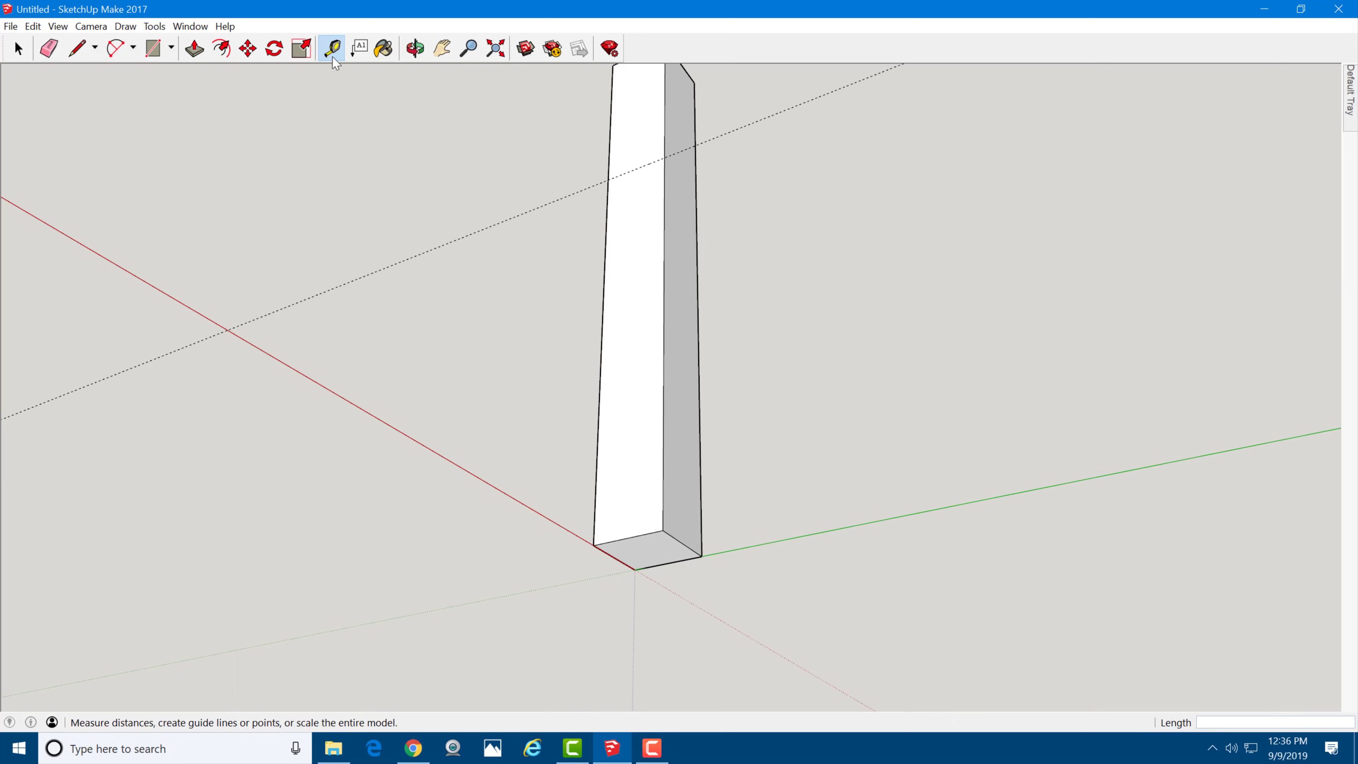
# Step: Add a second guide 5 inches below the column's top corner
pyautogui.moveTo(491, 277); pyautogui.dragTo(498, 215, button='middle')
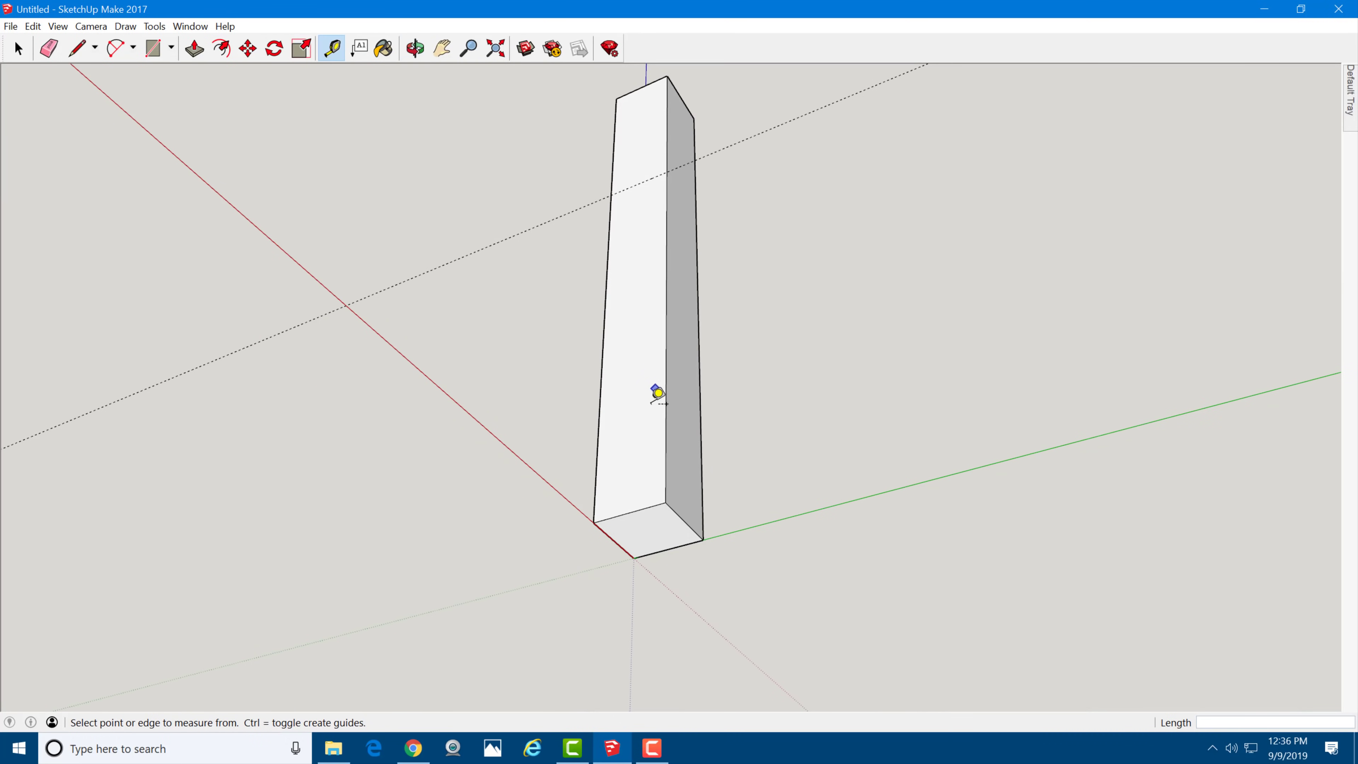
pyautogui.scroll(3, 641, 465)
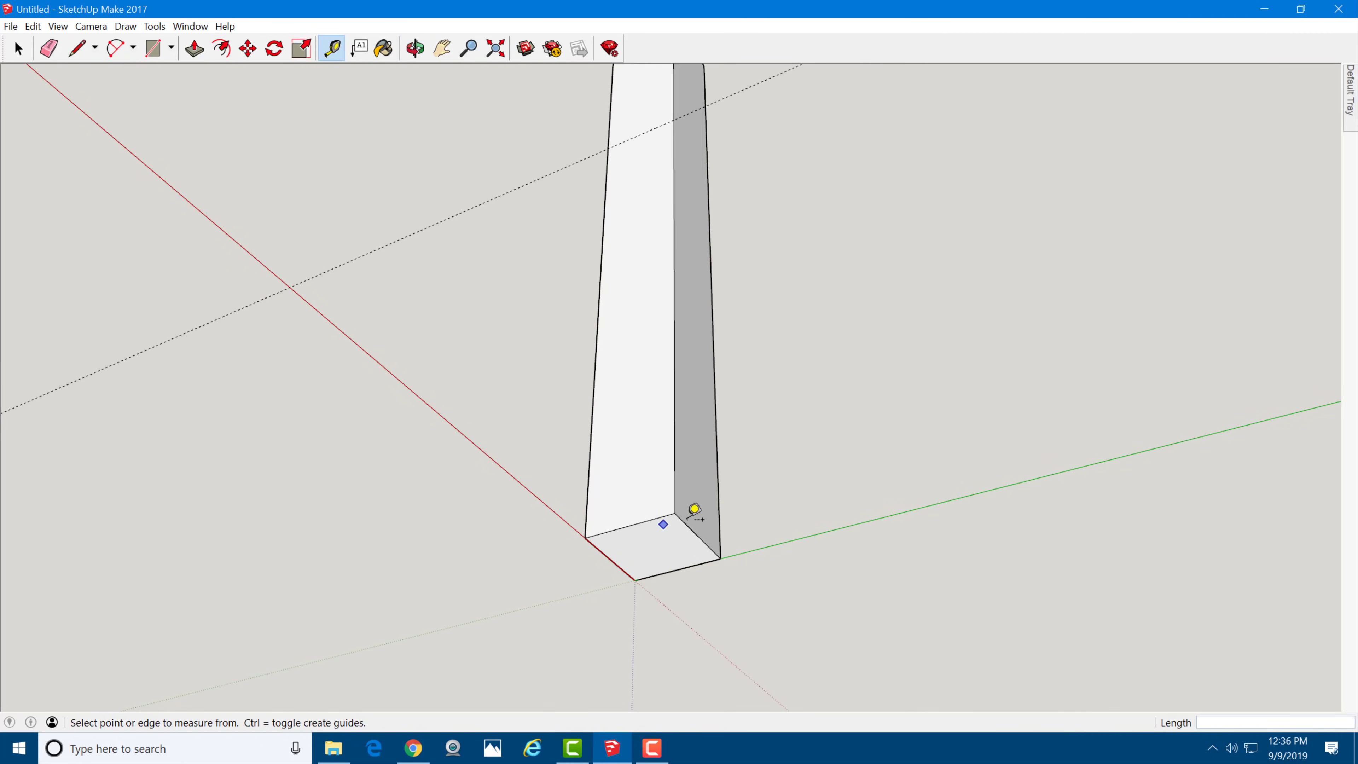
pyautogui.scroll(-3, 627, 297)
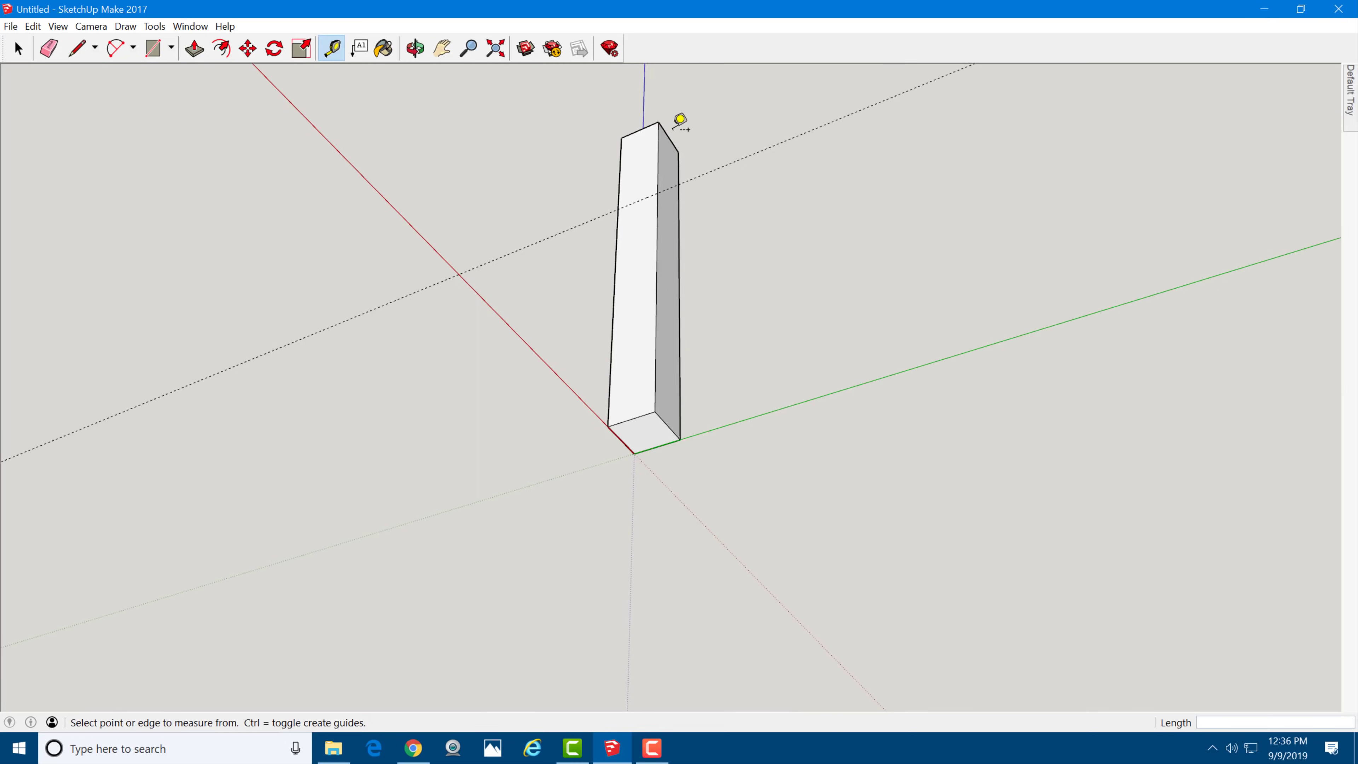
pyautogui.click(669, 137)
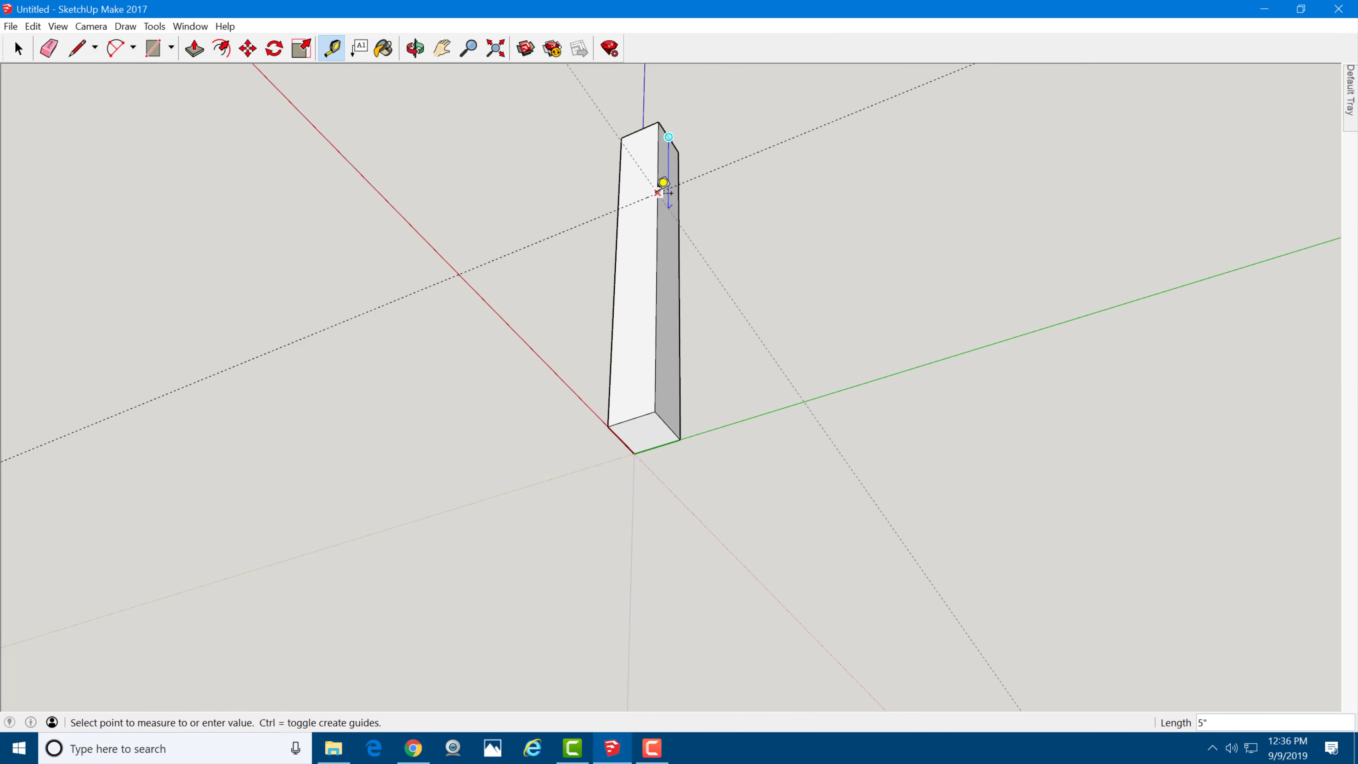
pyautogui.click(663, 182)
pyautogui.scroll(3, 653, 417)
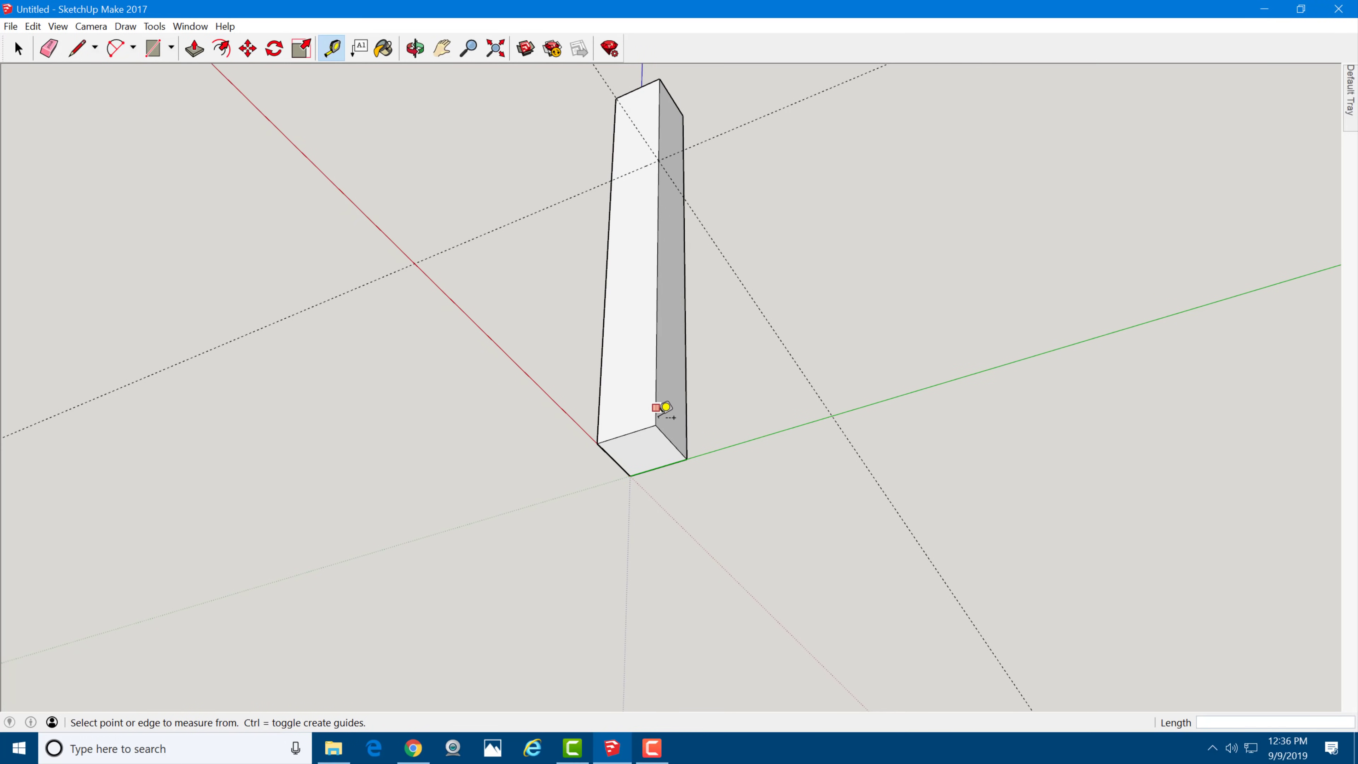
pyautogui.scroll(-2, 654, 417)
pyautogui.moveTo(652, 449); pyautogui.dragTo(629, 372, button='middle')
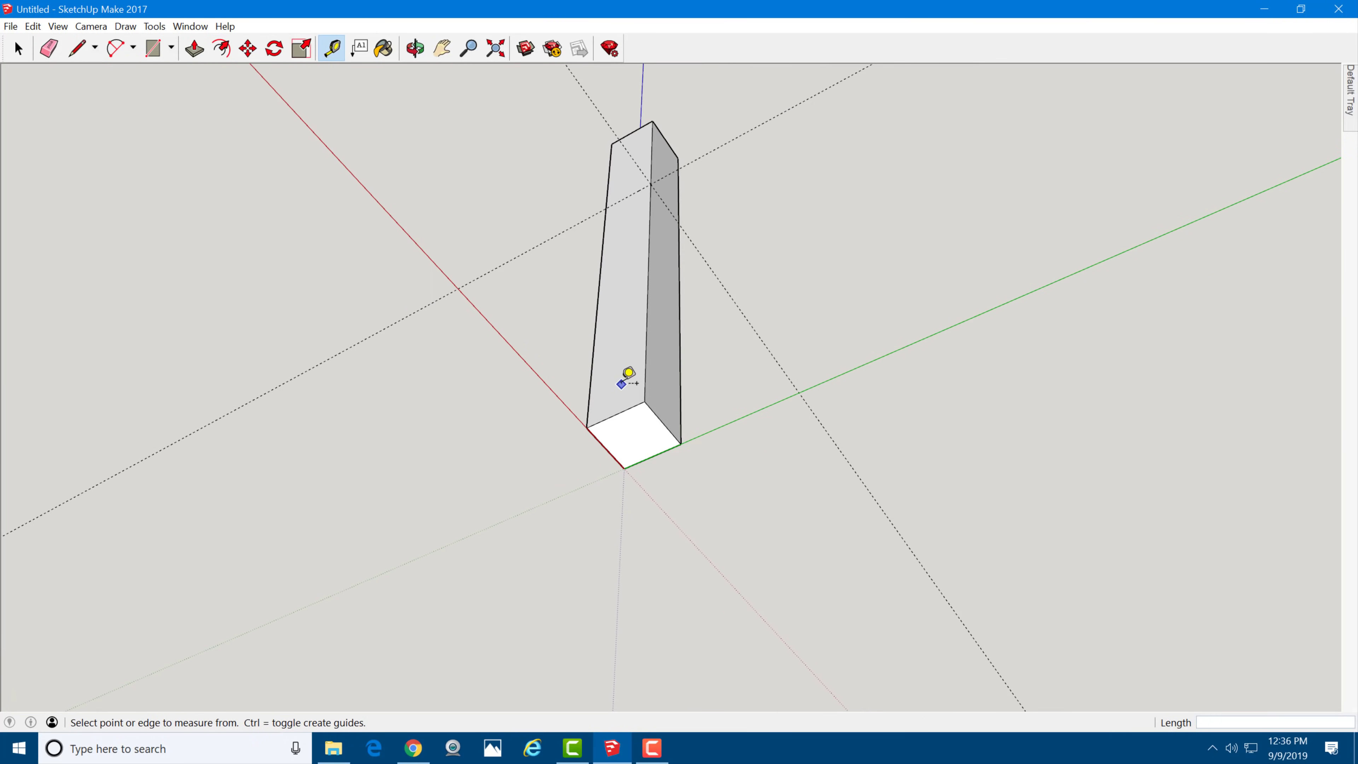
# Step: Draw a 1.25 by 1.25 inch square at the column's base corner
pyautogui.press('r')
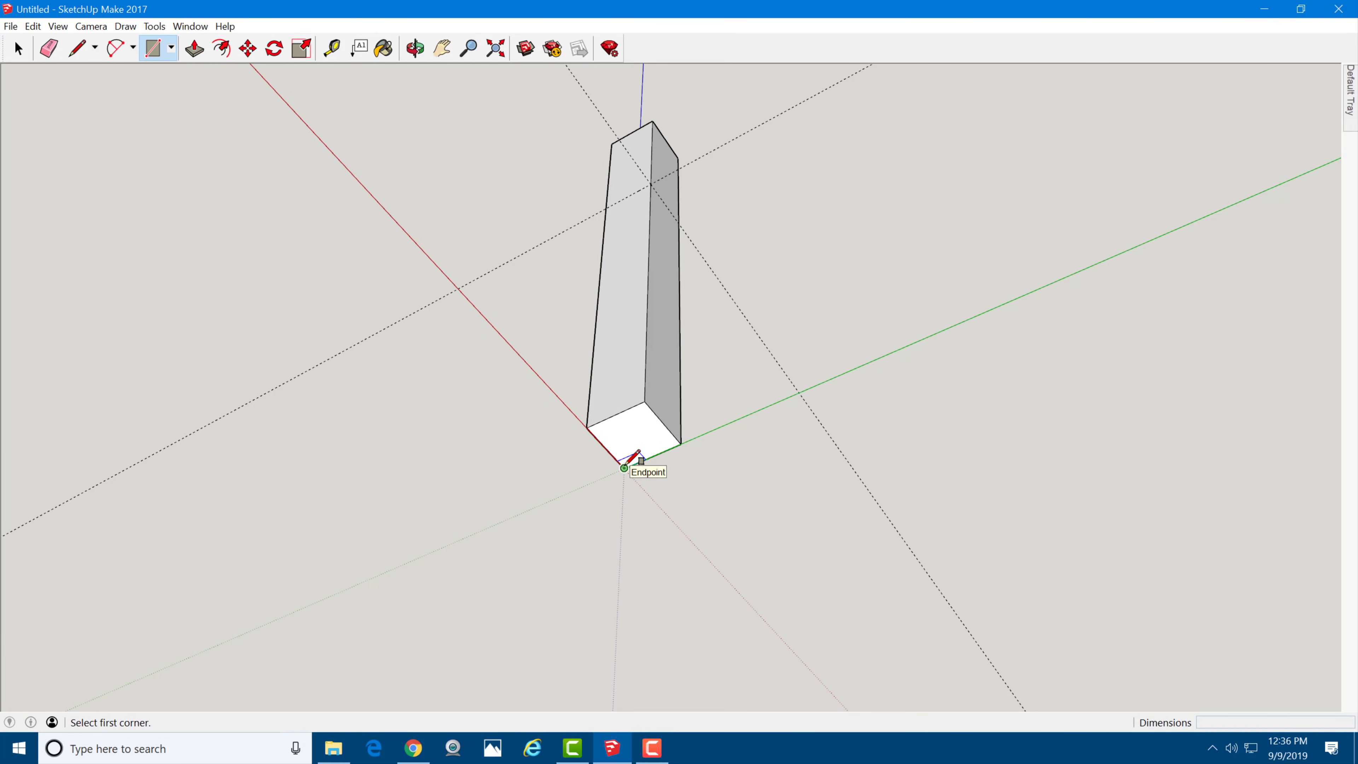
pyautogui.click(624, 467)
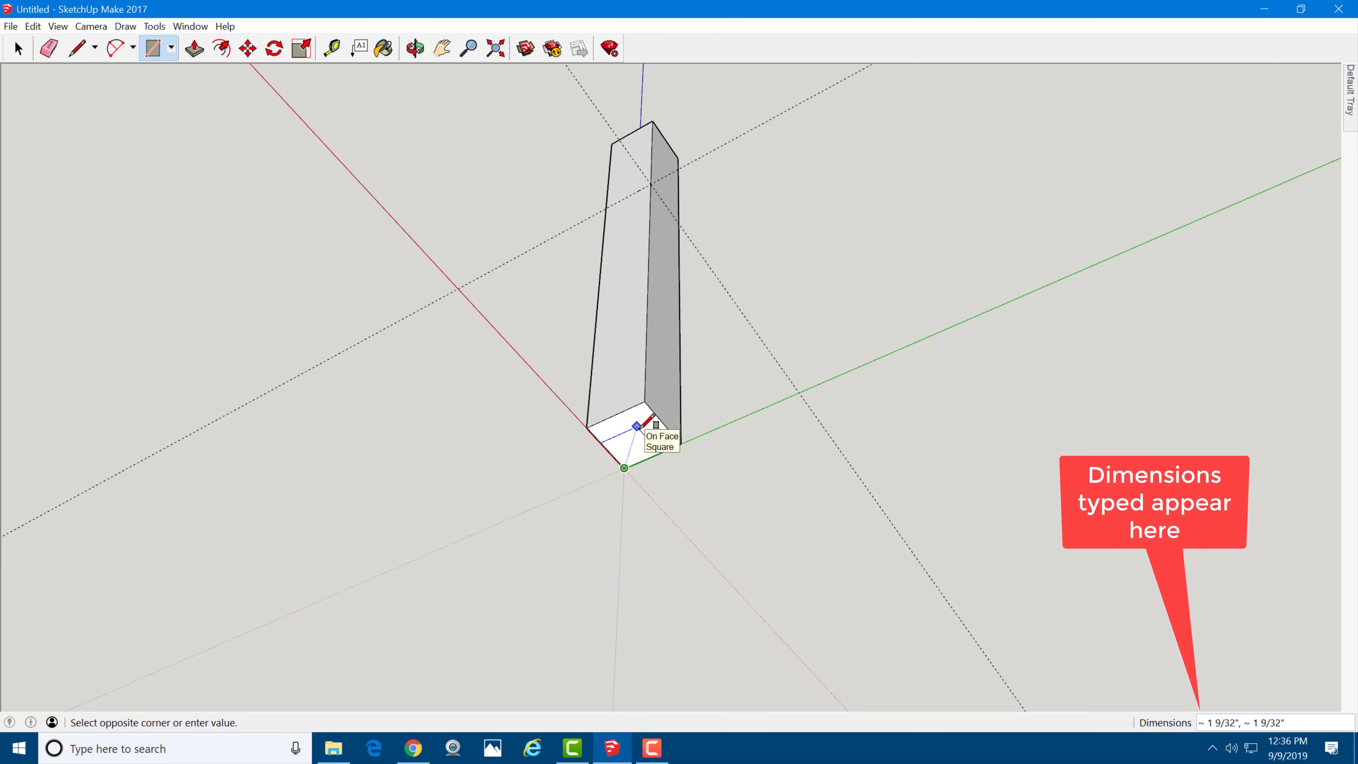
pyautogui.write('1.25,1.25')
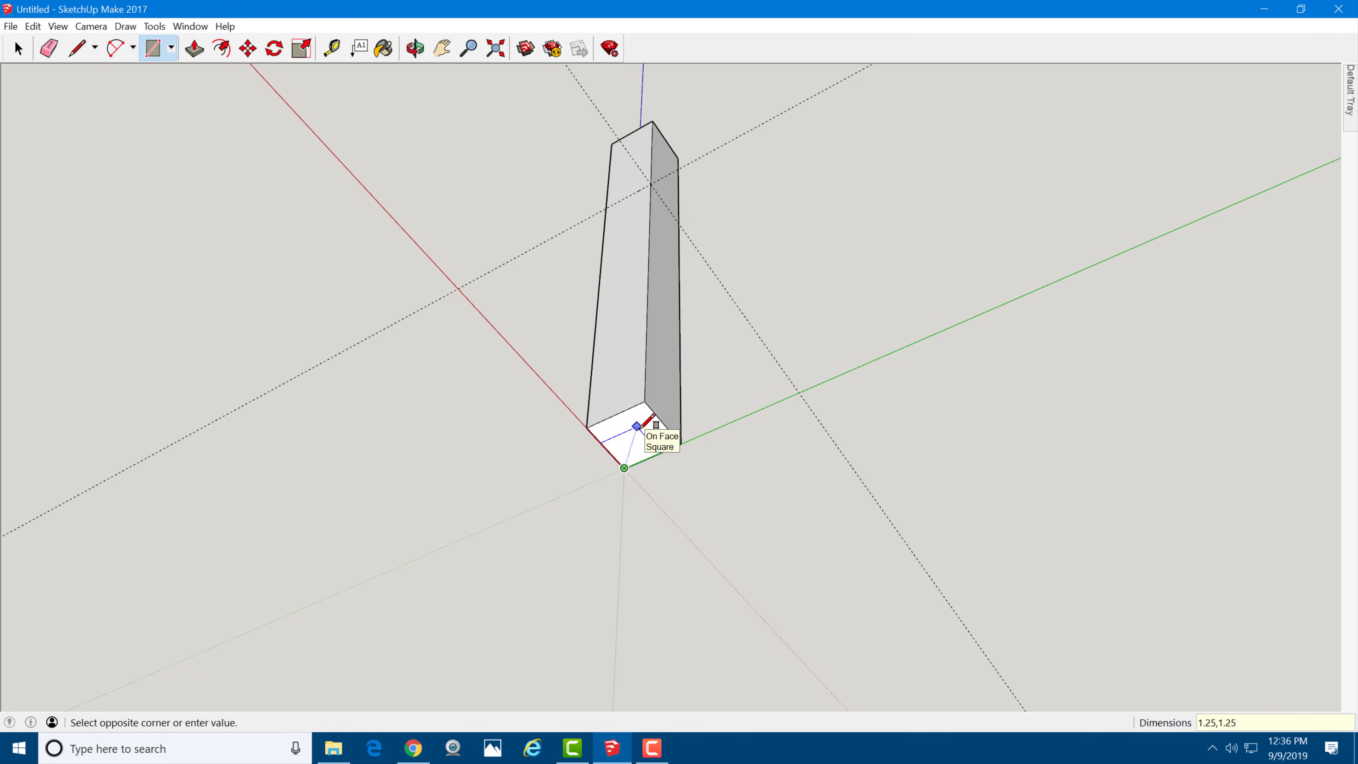
pyautogui.press('Return')
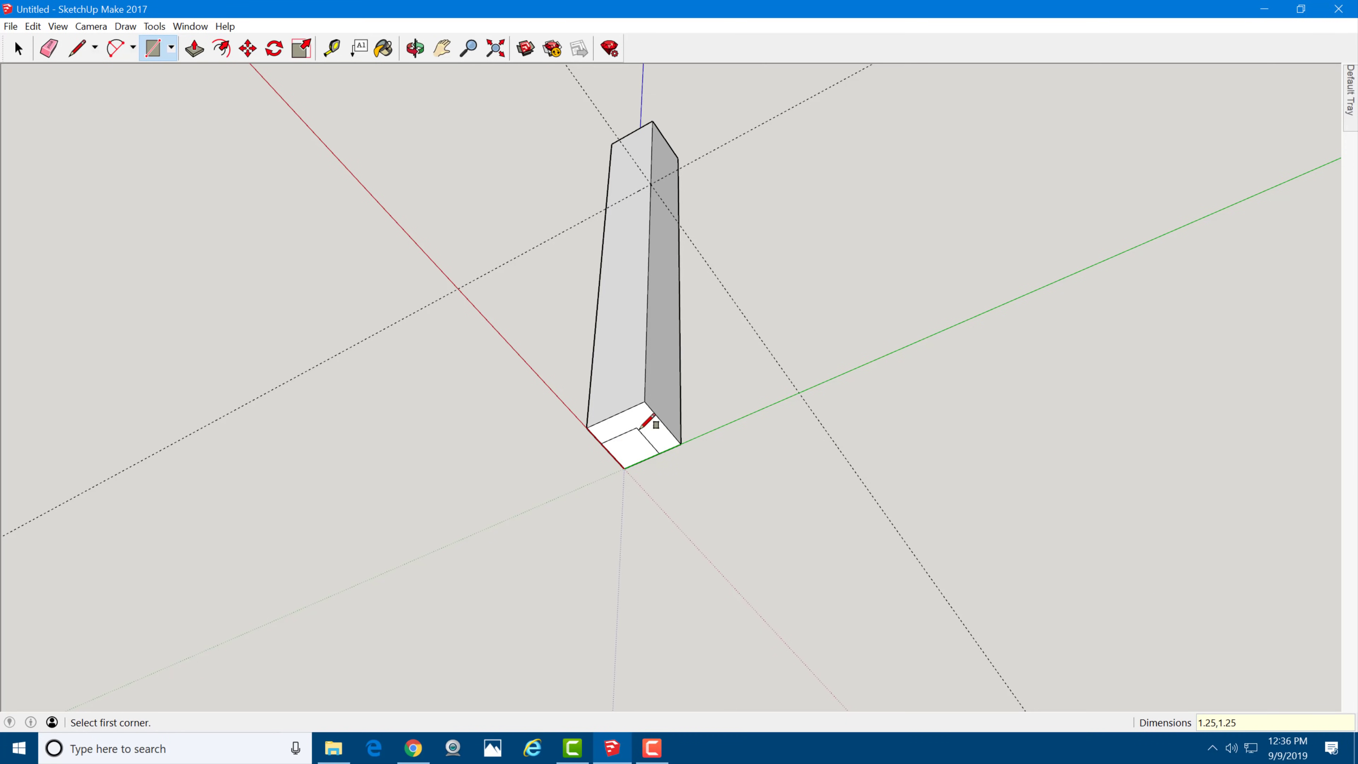
# Step: Move the square's inner edges up to the 5-inch guide intersection, tapering the leg
pyautogui.press('space')
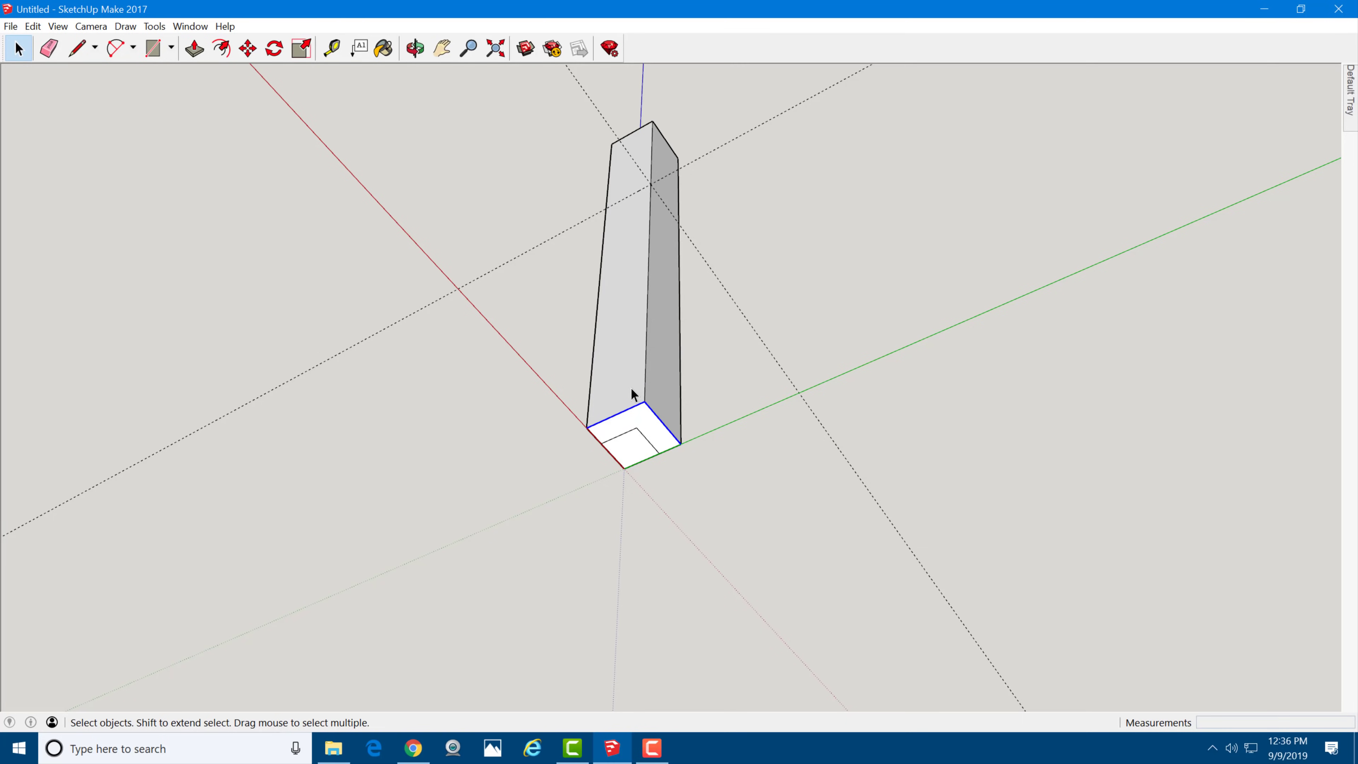
pyautogui.press('m')
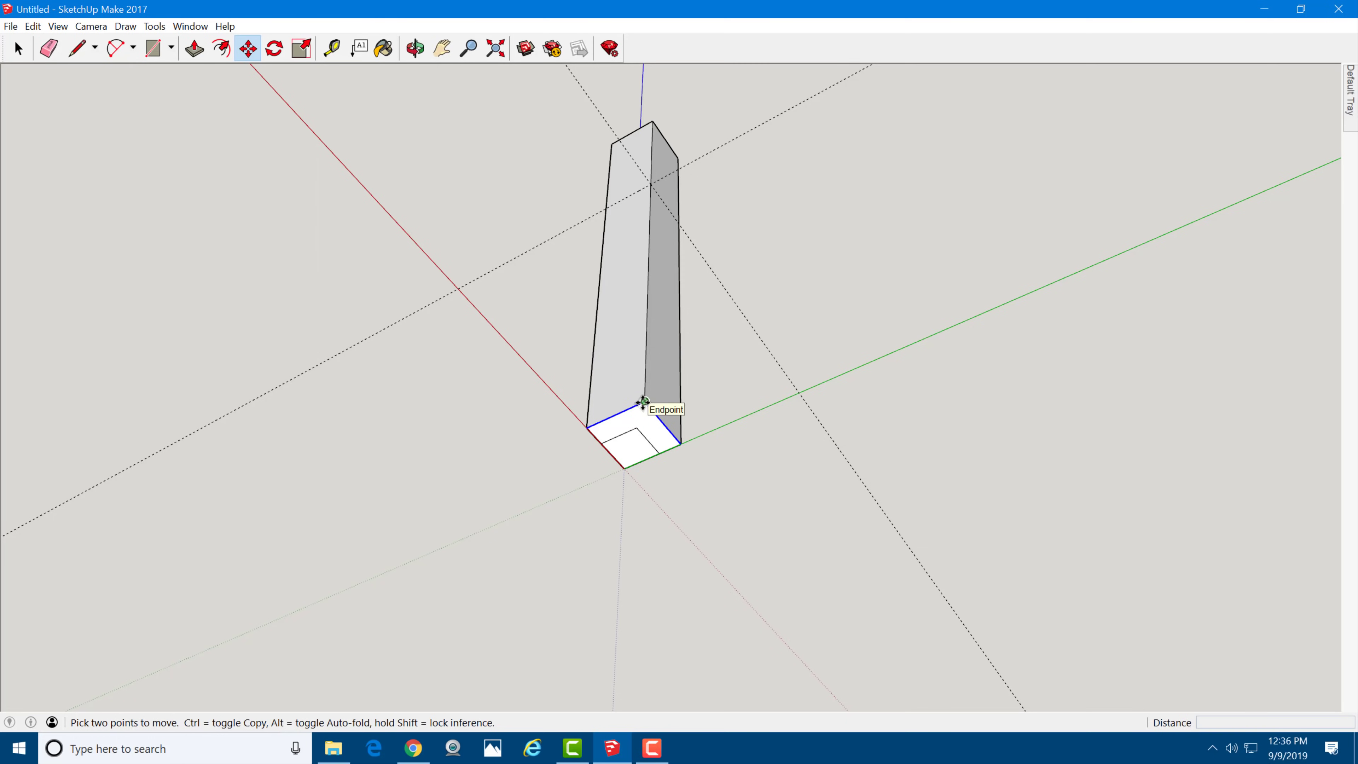
pyautogui.click(643, 401)
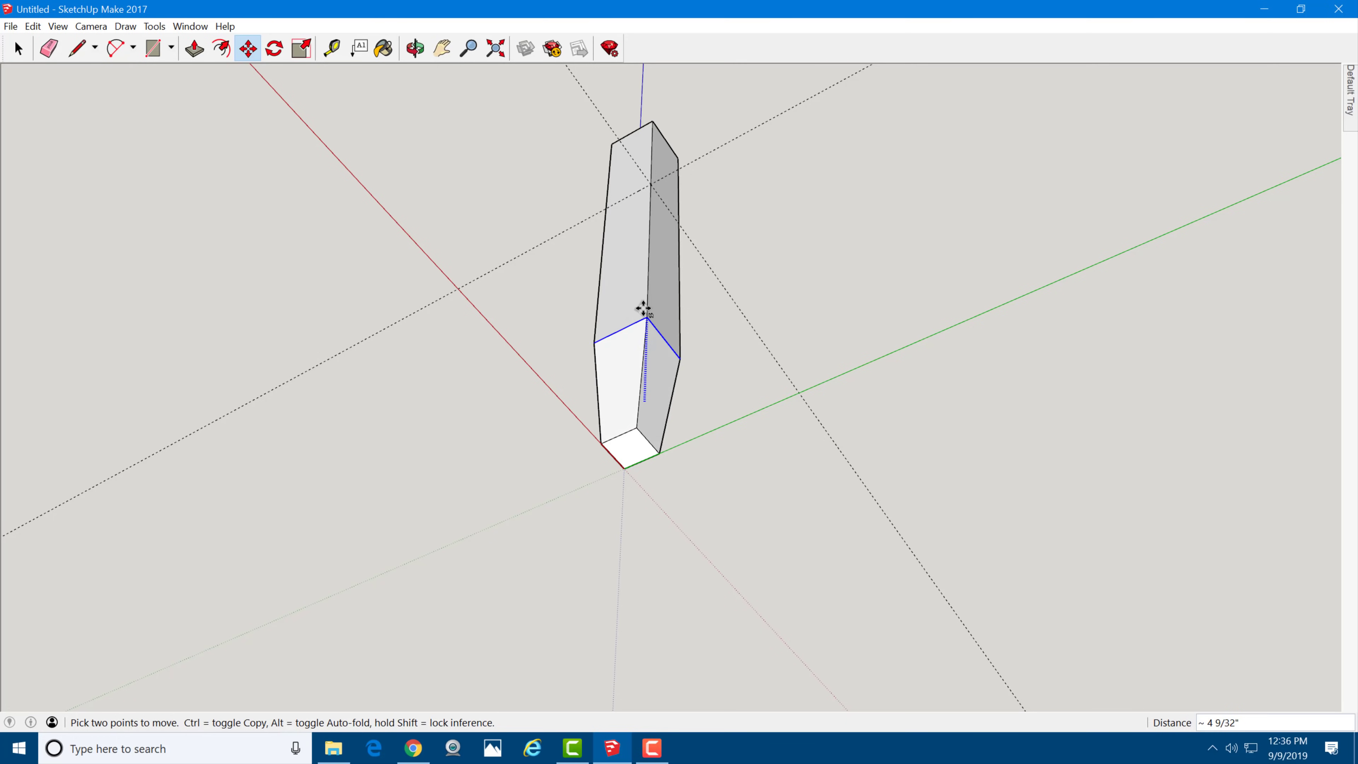
pyautogui.moveTo(643, 321); pyautogui.dragTo(621, 567, button='middle')
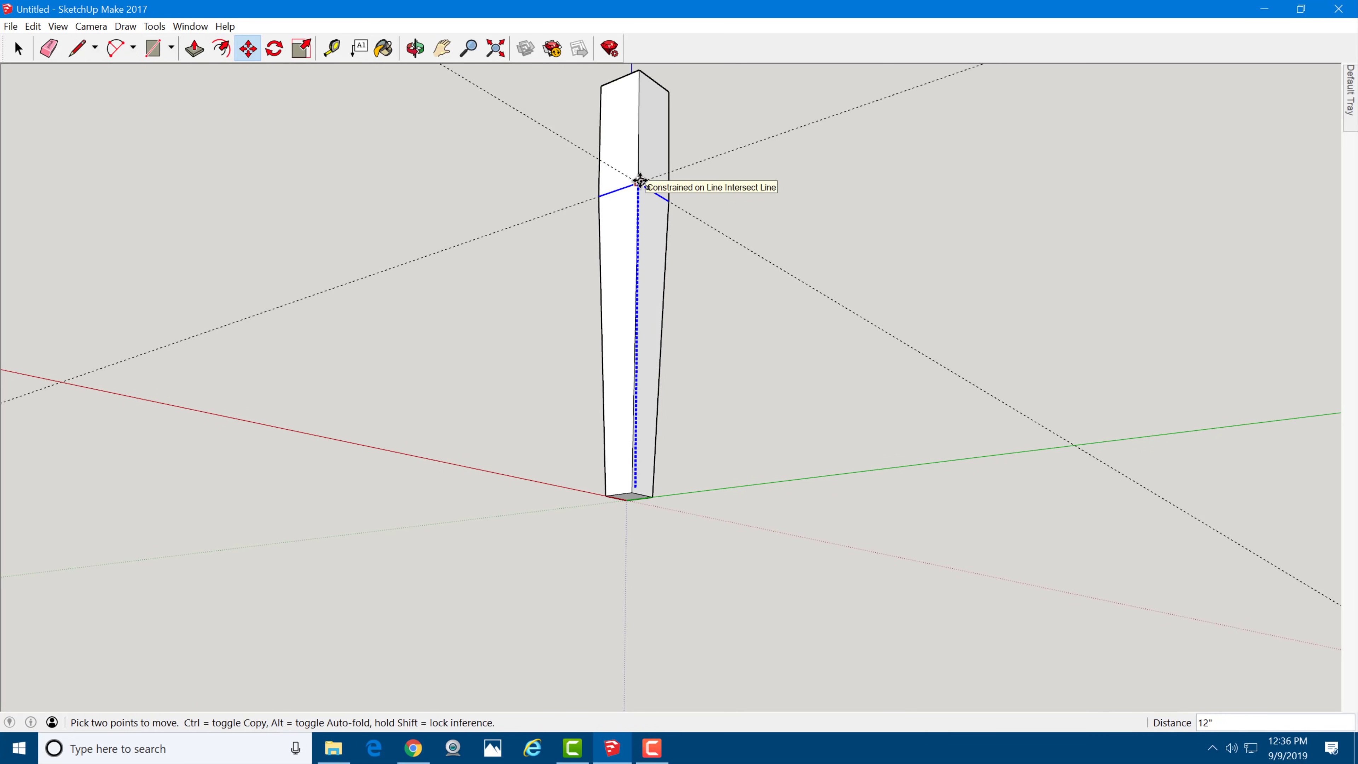
pyautogui.click(640, 182)
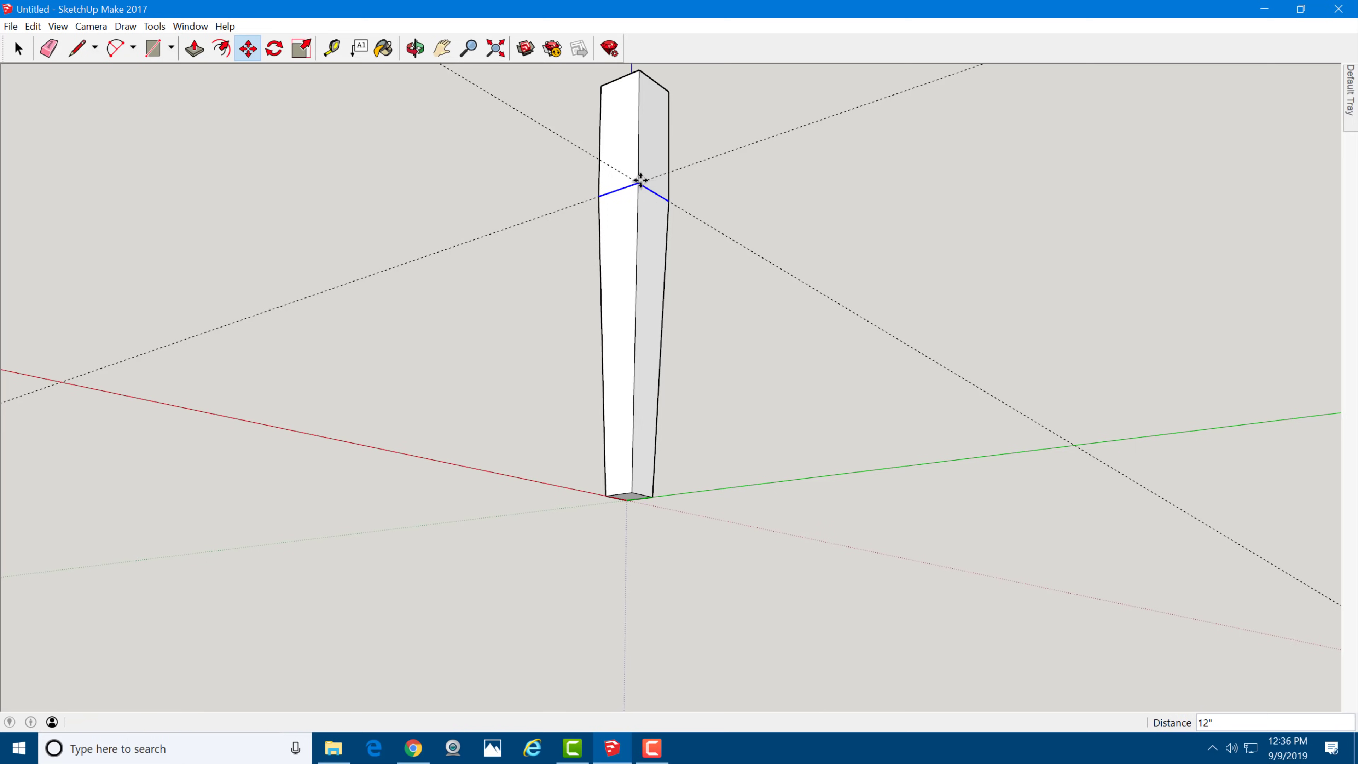
pyautogui.moveTo(643, 261); pyautogui.dragTo(679, 297, button='middle')
pyautogui.press('space')
pyautogui.press('o')
pyautogui.moveTo(679, 298); pyautogui.dragTo(761, 308)
pyautogui.press('space')
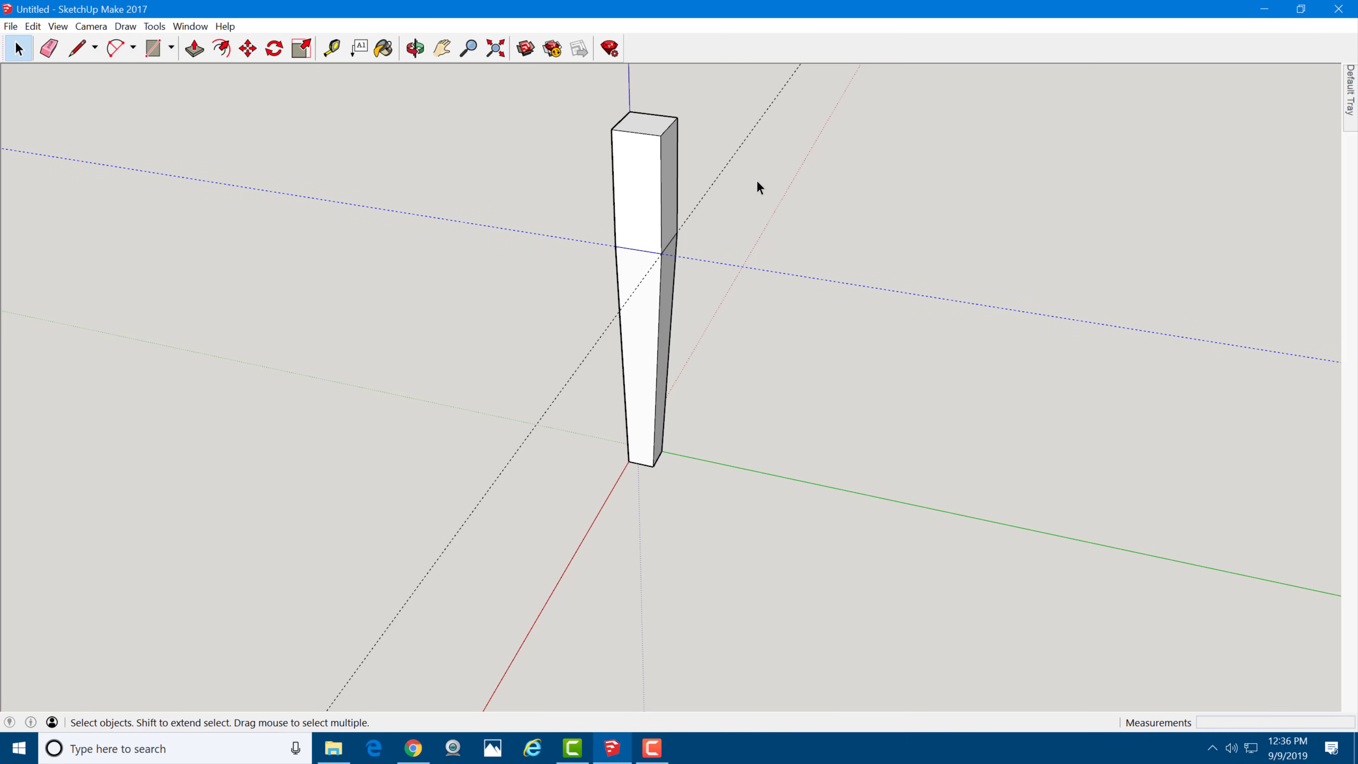
# Step: Delete both guide lines from the model
pyautogui.press('Delete')
pyautogui.moveTo(747, 168); pyautogui.dragTo(723, 132)
pyautogui.press('Delete')
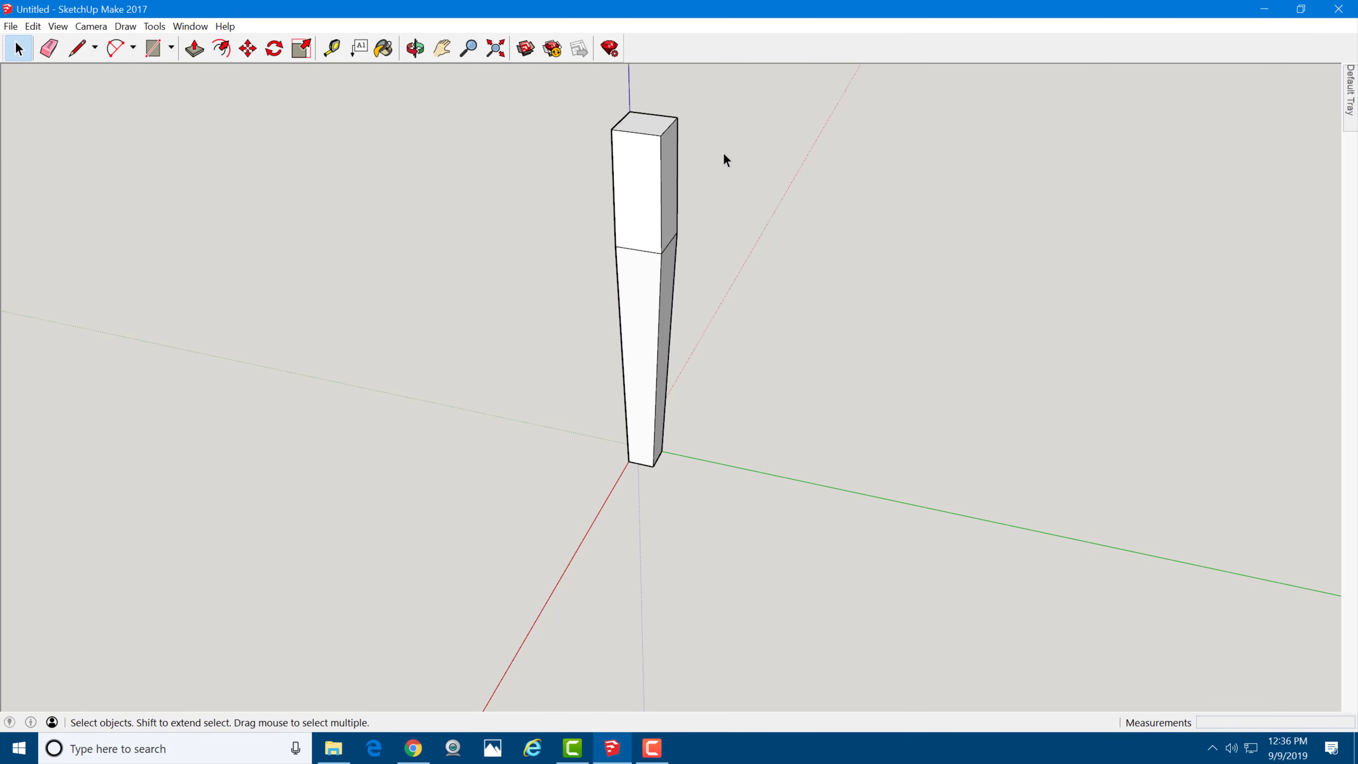
pyautogui.scroll(-1, 603, 177)
pyautogui.moveTo(726, 289); pyautogui.dragTo(706, 240, button='middle')
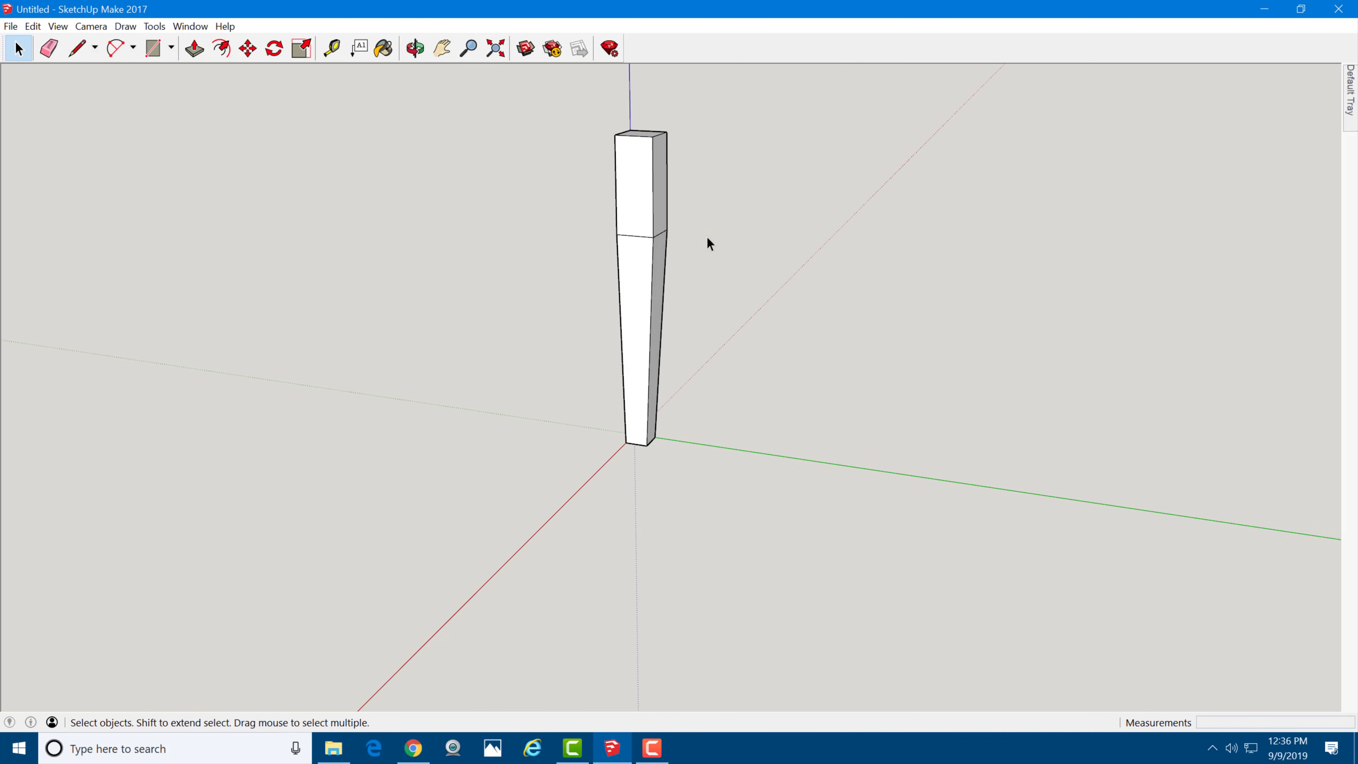
# Step: Make the whole tapered leg a component
pyautogui.tripleClick(658, 207)
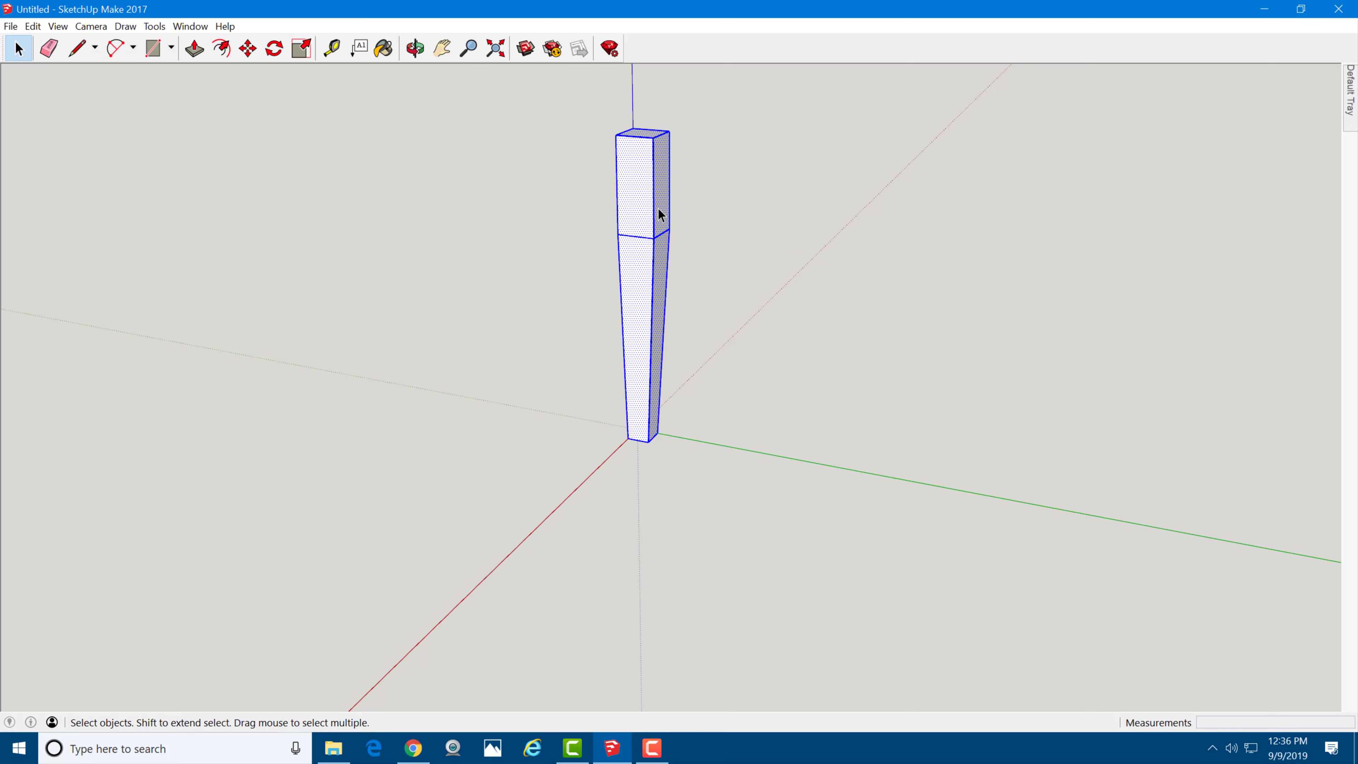
pyautogui.press('g')
pyautogui.press('Return')
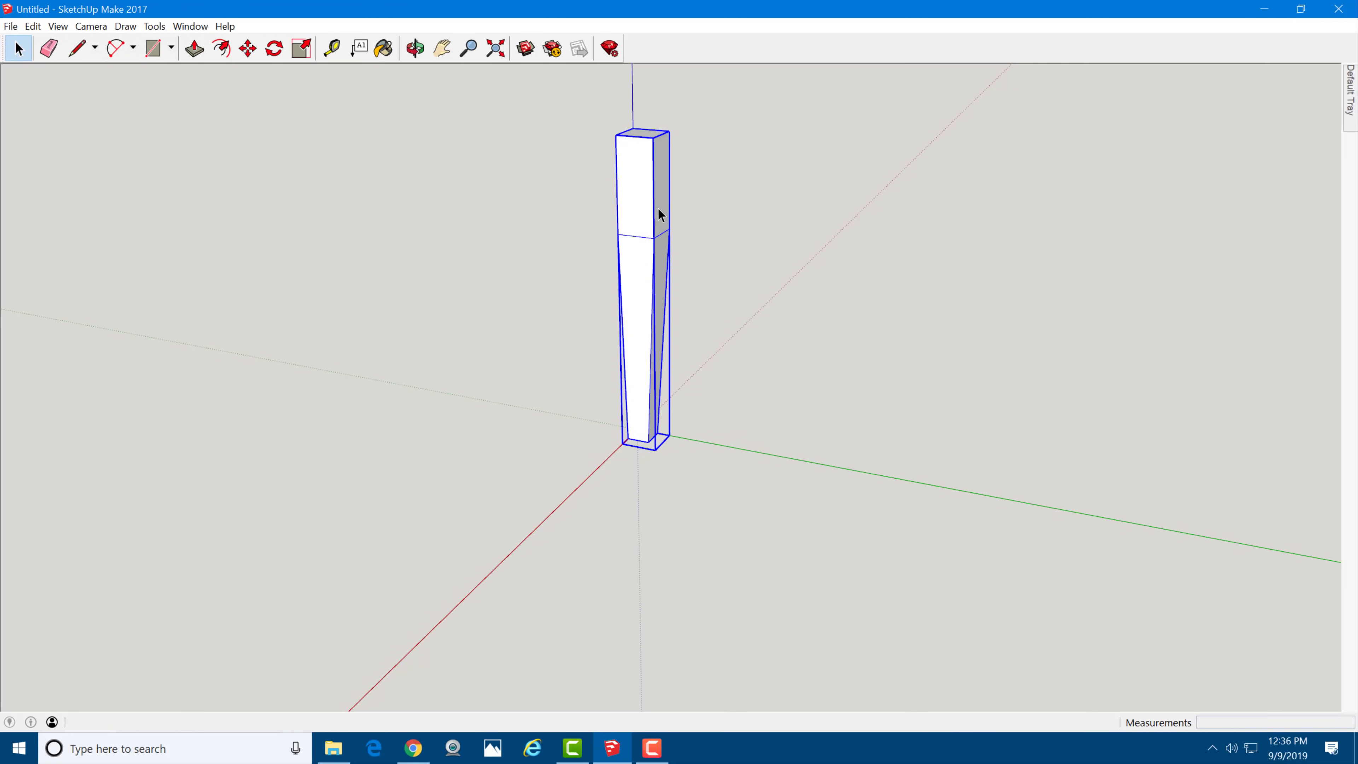
pyautogui.moveTo(743, 212); pyautogui.dragTo(835, 395, button='middle')
pyautogui.scroll(5, 640, 191)
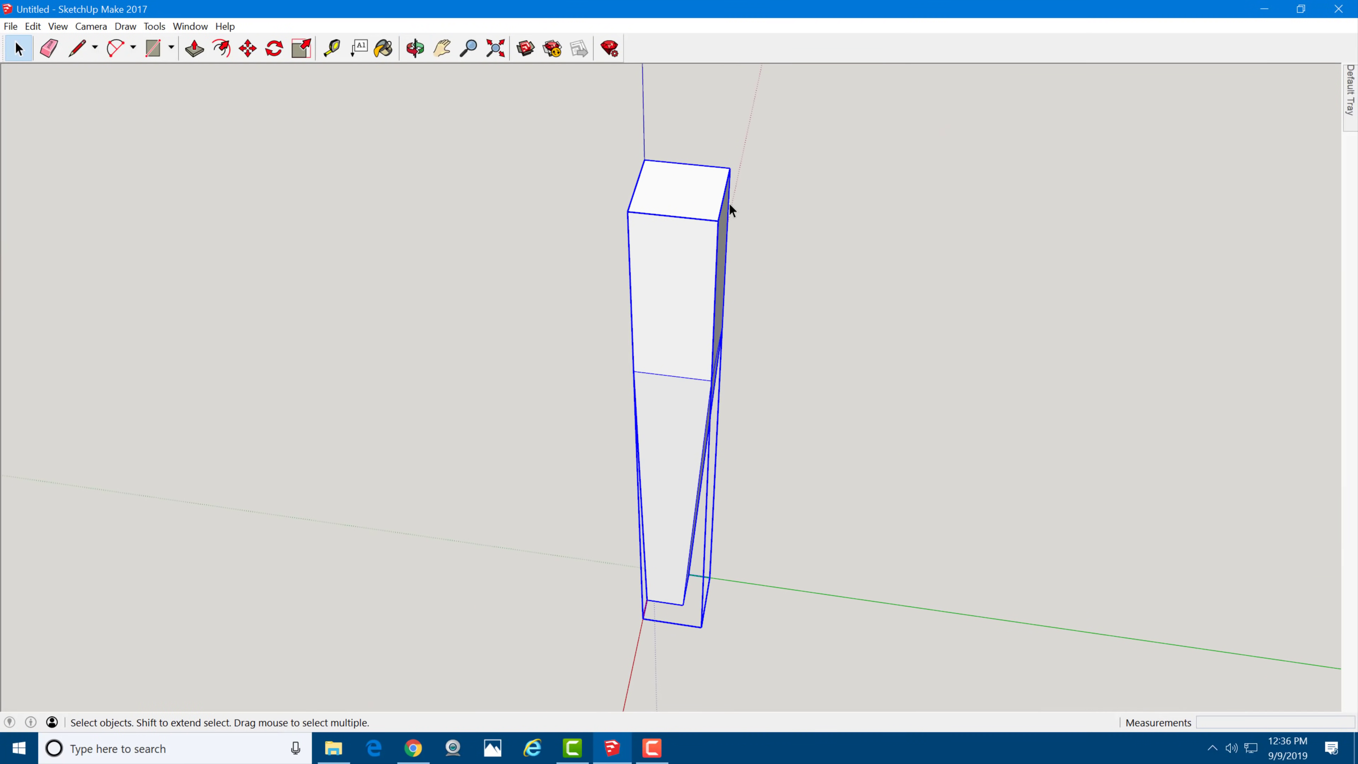
pyautogui.moveTo(728, 206); pyautogui.dragTo(782, 208, button='middle')
# Step: Copy the leg 19 inches away from its top corner
pyautogui.press('m')
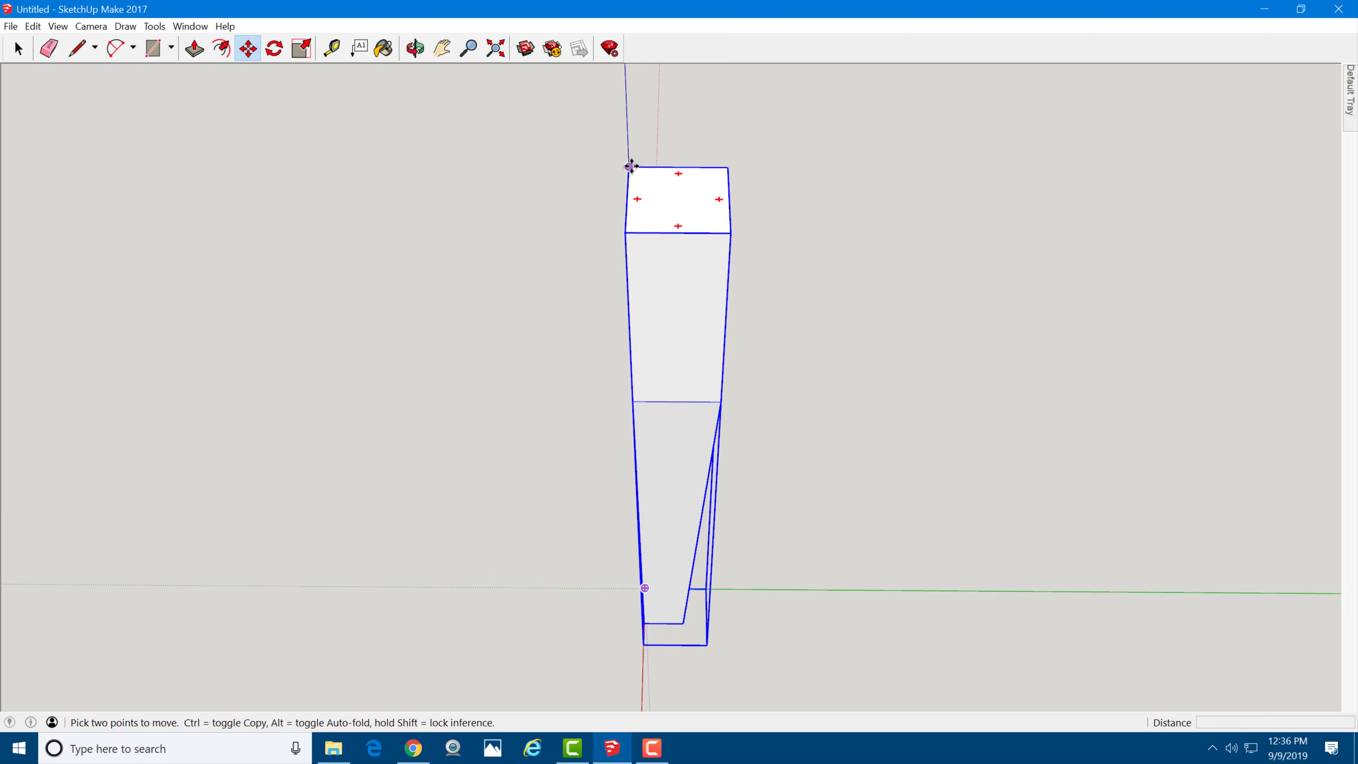
pyautogui.click(629, 166)
pyautogui.press('ctrl')
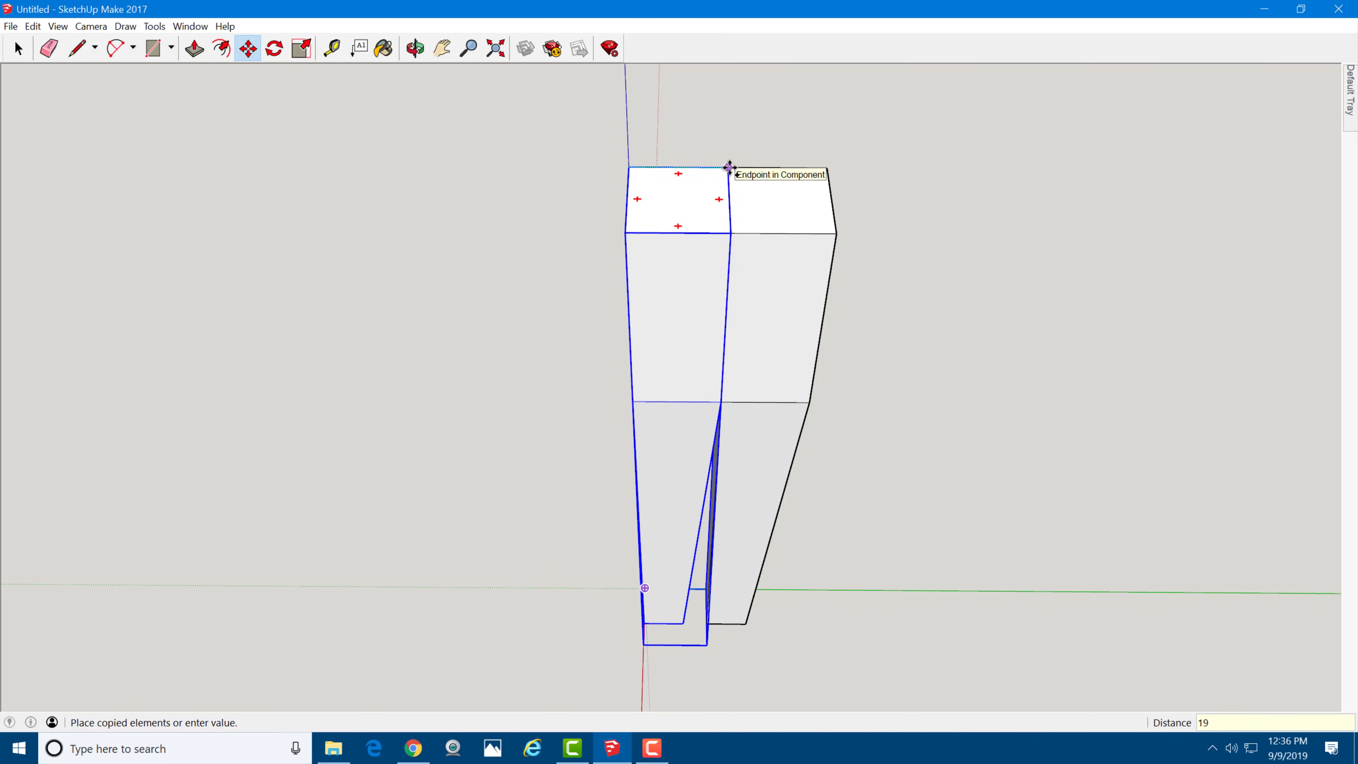
pyautogui.press('Return')
pyautogui.scroll(-4, 326, 255)
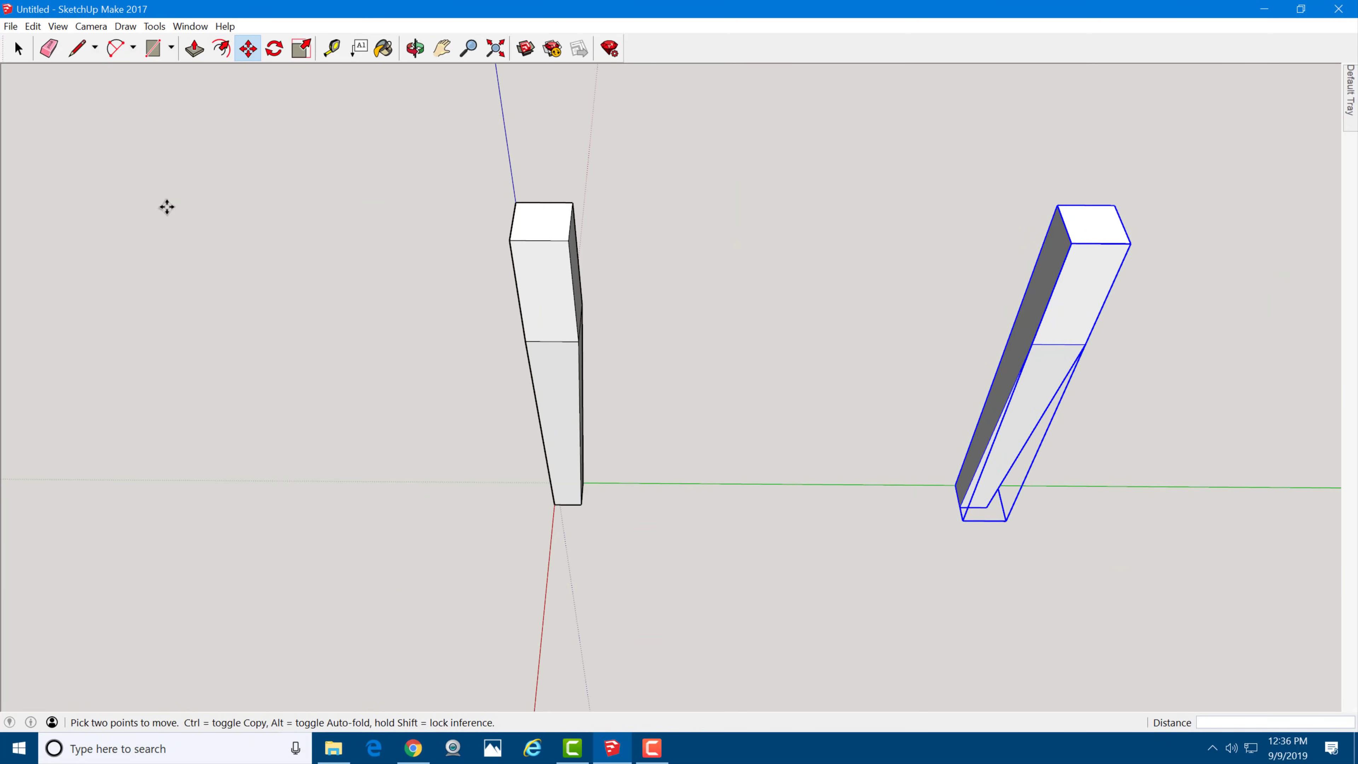
pyautogui.scroll(-1, 175, 225)
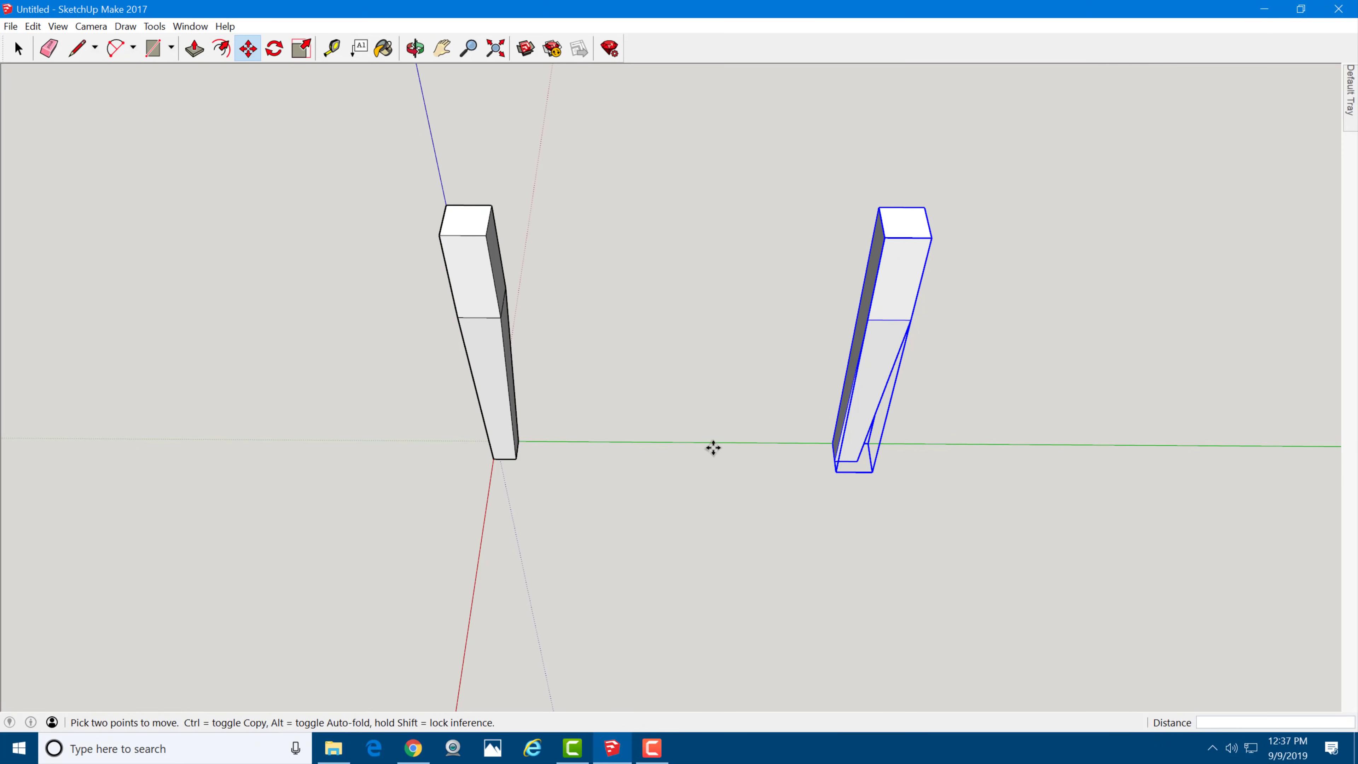
# Step: Flip the copied leg along its green axis and clear the selection
pyautogui.rightClick(873, 386)
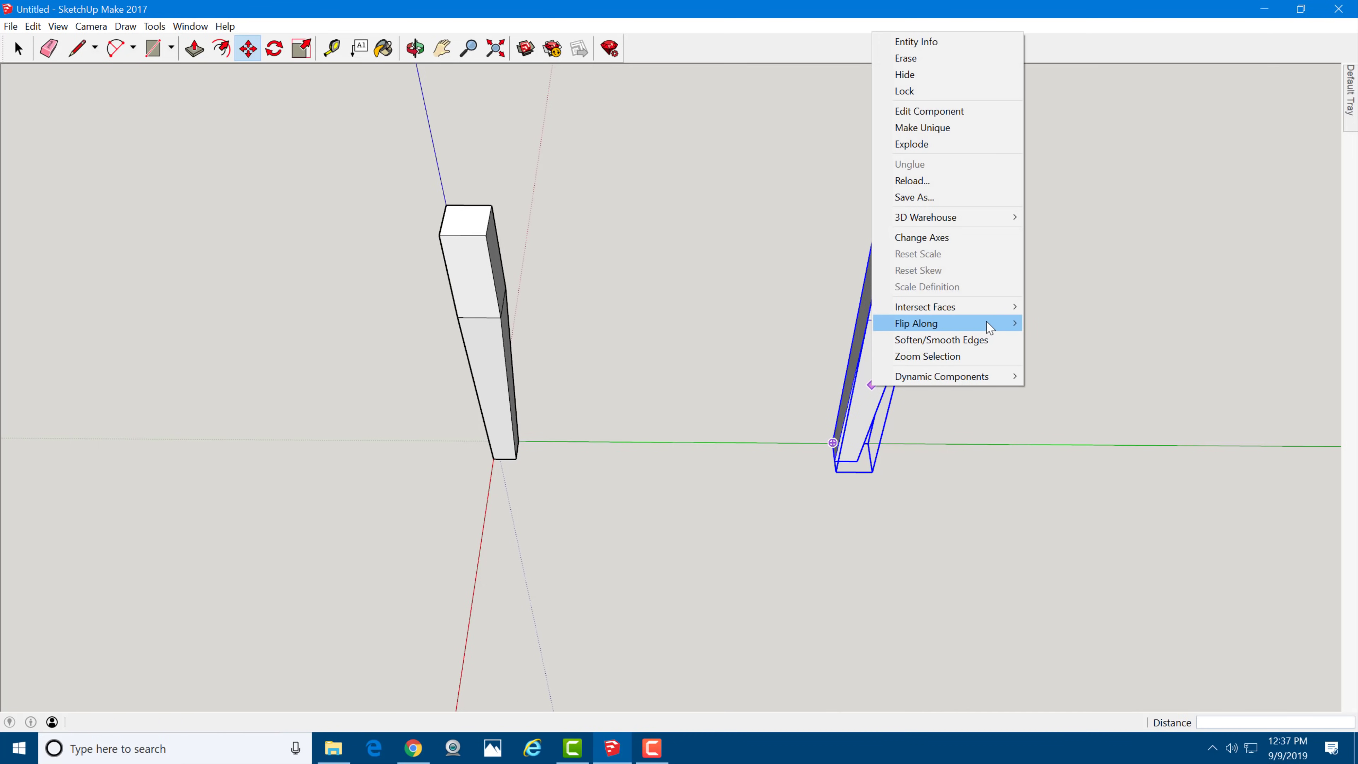
pyautogui.moveTo(1001, 326)
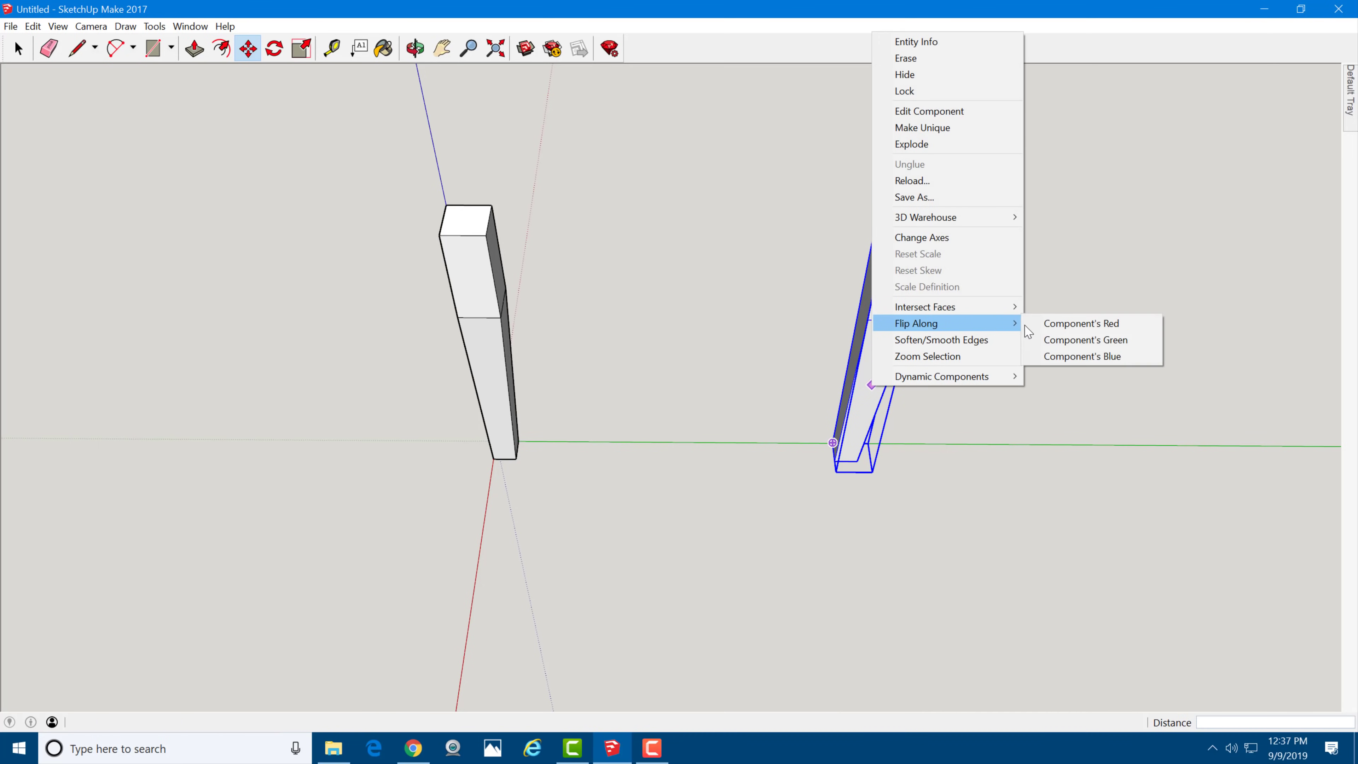
pyautogui.click(1084, 341)
pyautogui.press('space')
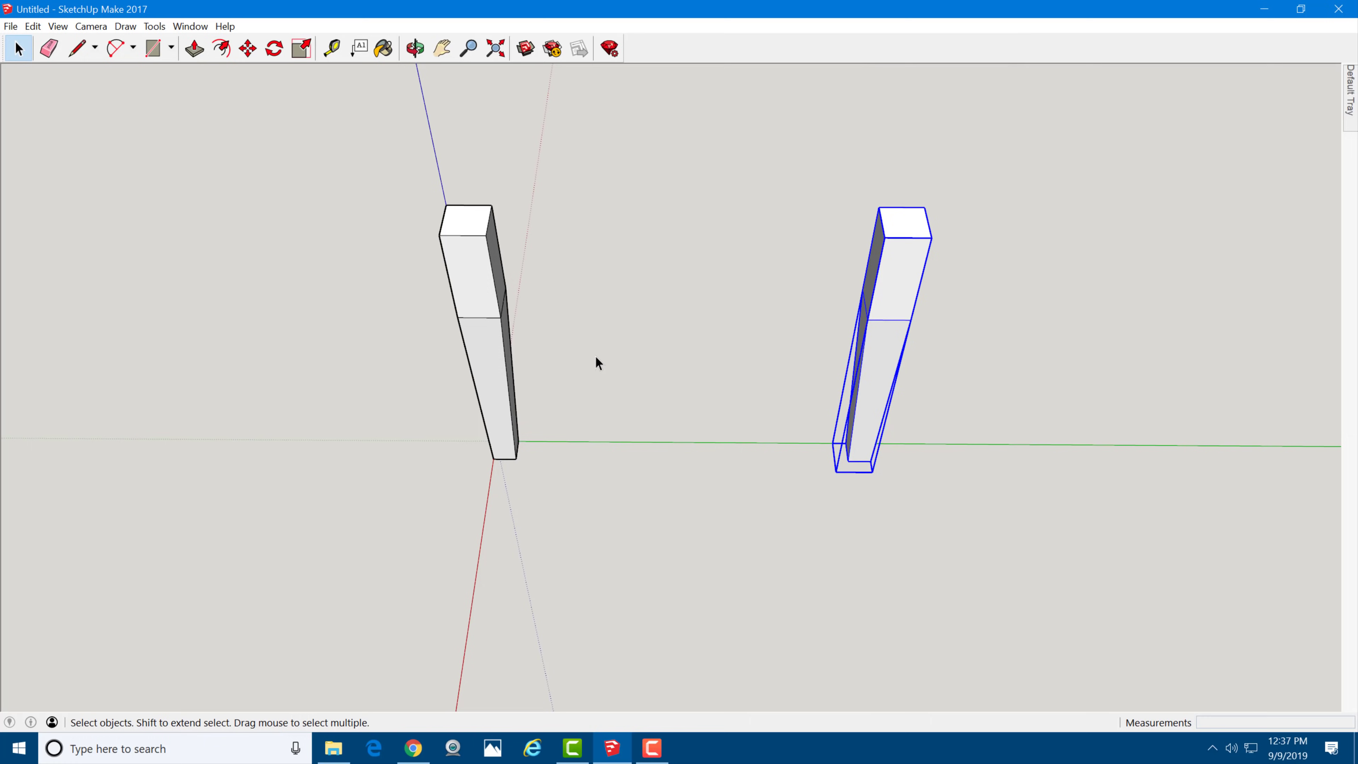
pyautogui.click(596, 357)
# Step: Select both legs and begin moving them from a top corner, then cancel
pyautogui.click(471, 292)
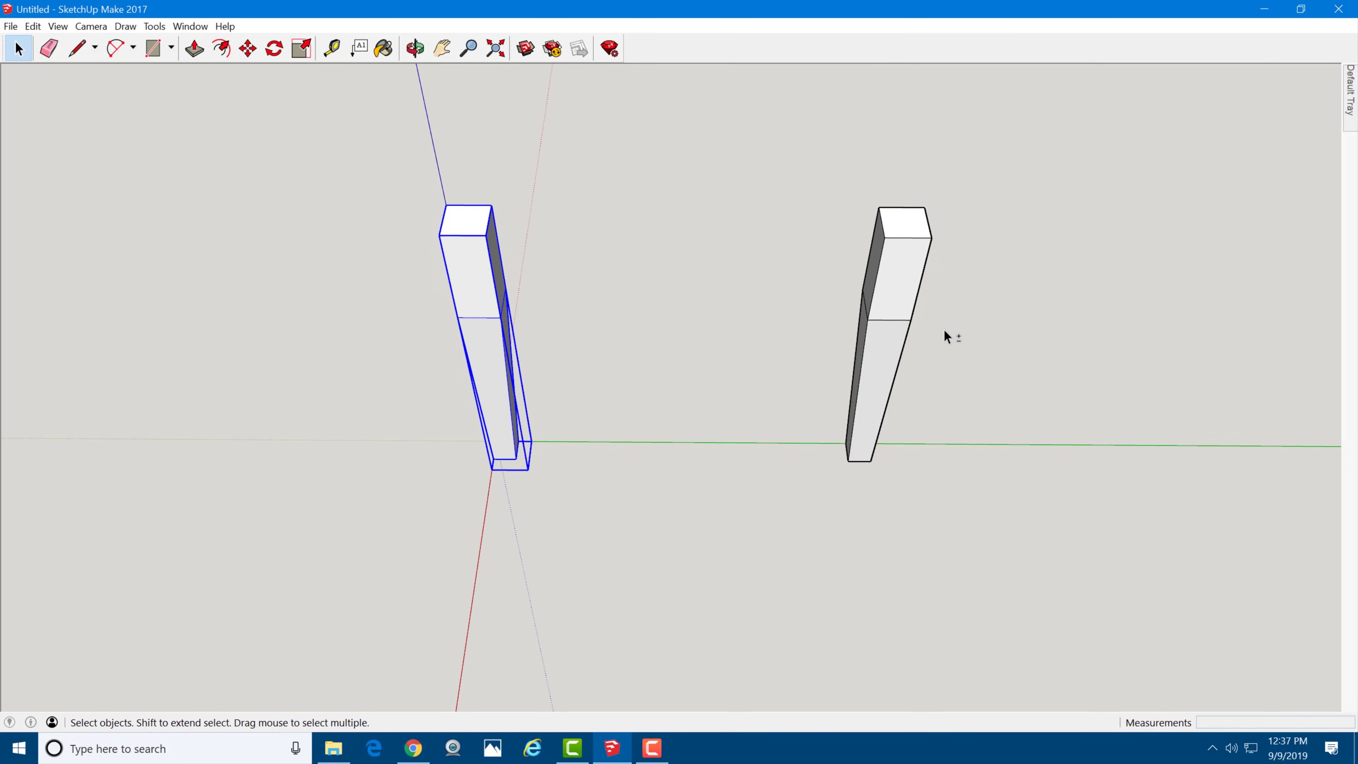
pyautogui.keyDown('shift'); pyautogui.click(882, 315); pyautogui.keyUp('shift')
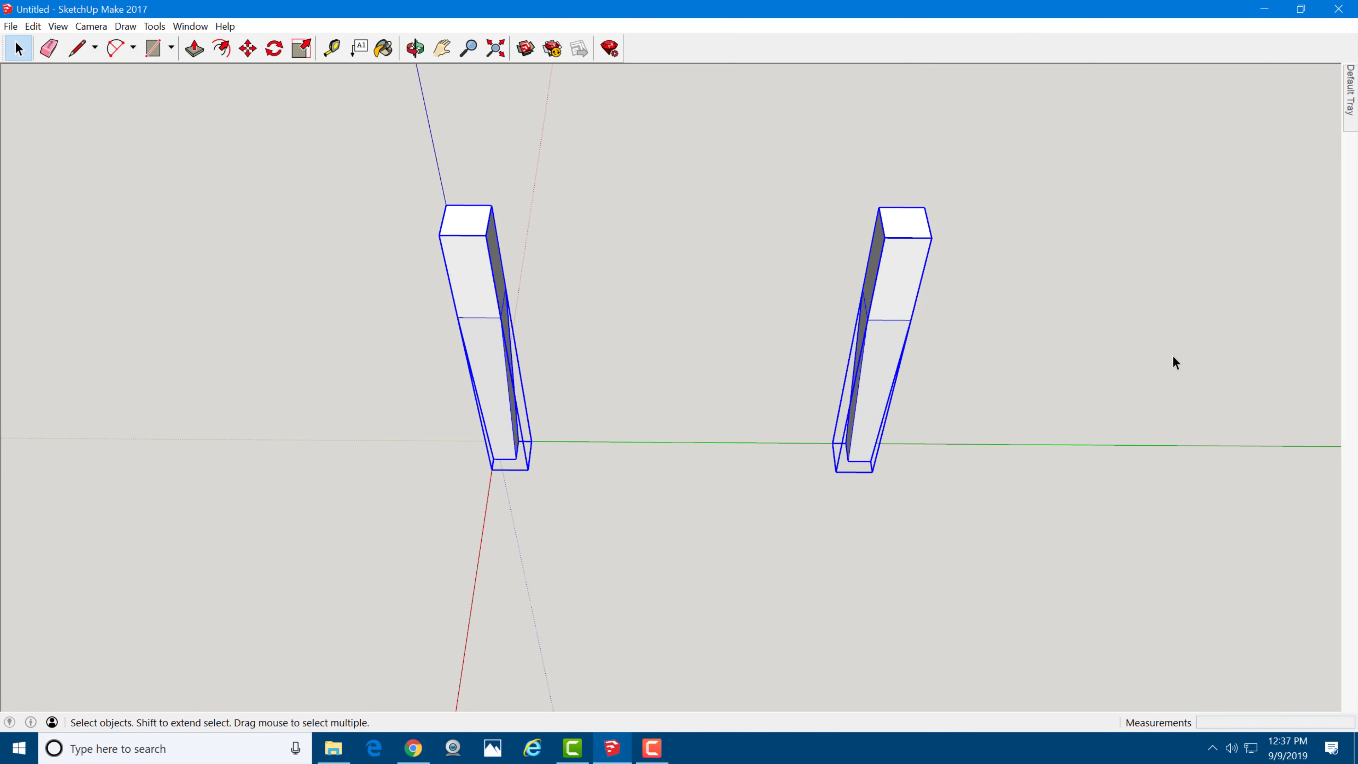
pyautogui.moveTo(614, 320); pyautogui.dragTo(989, 315, button='middle')
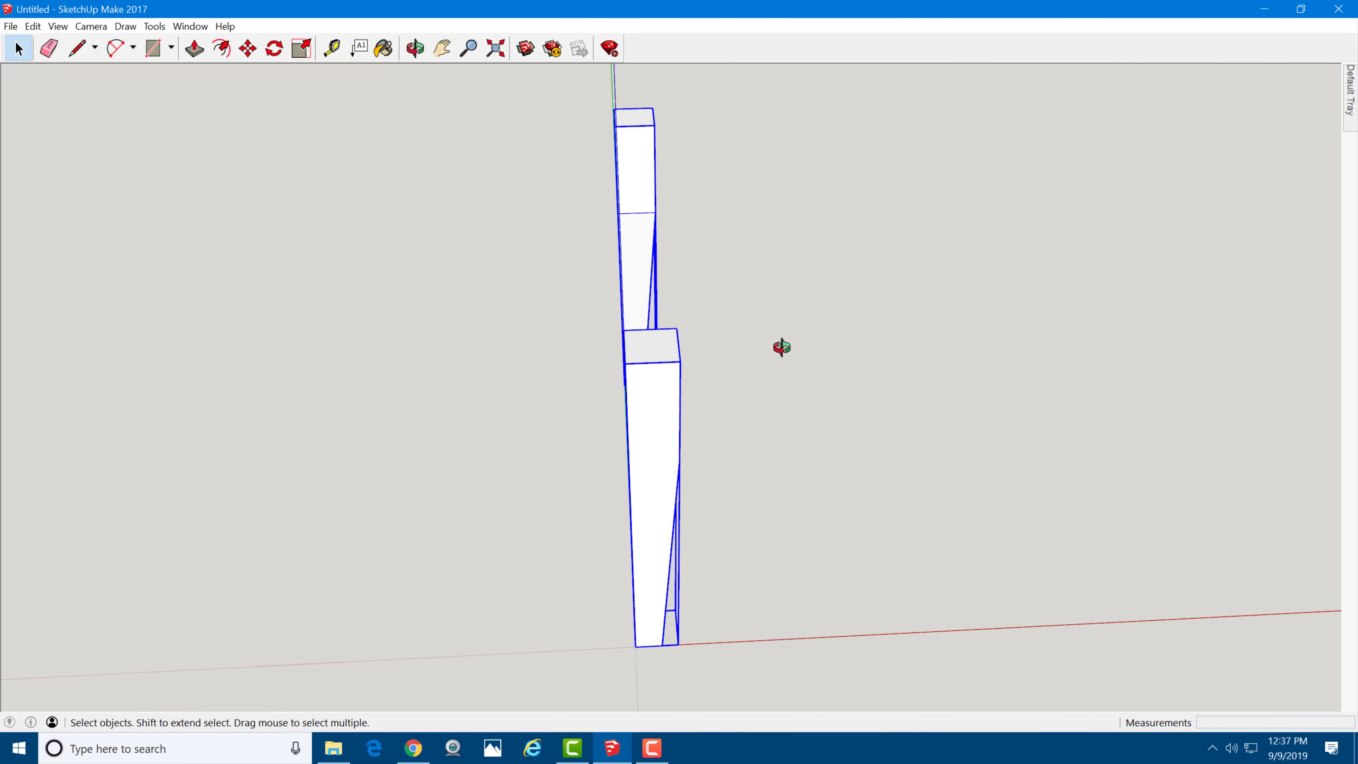
pyautogui.moveTo(782, 348); pyautogui.dragTo(466, 324, button='middle')
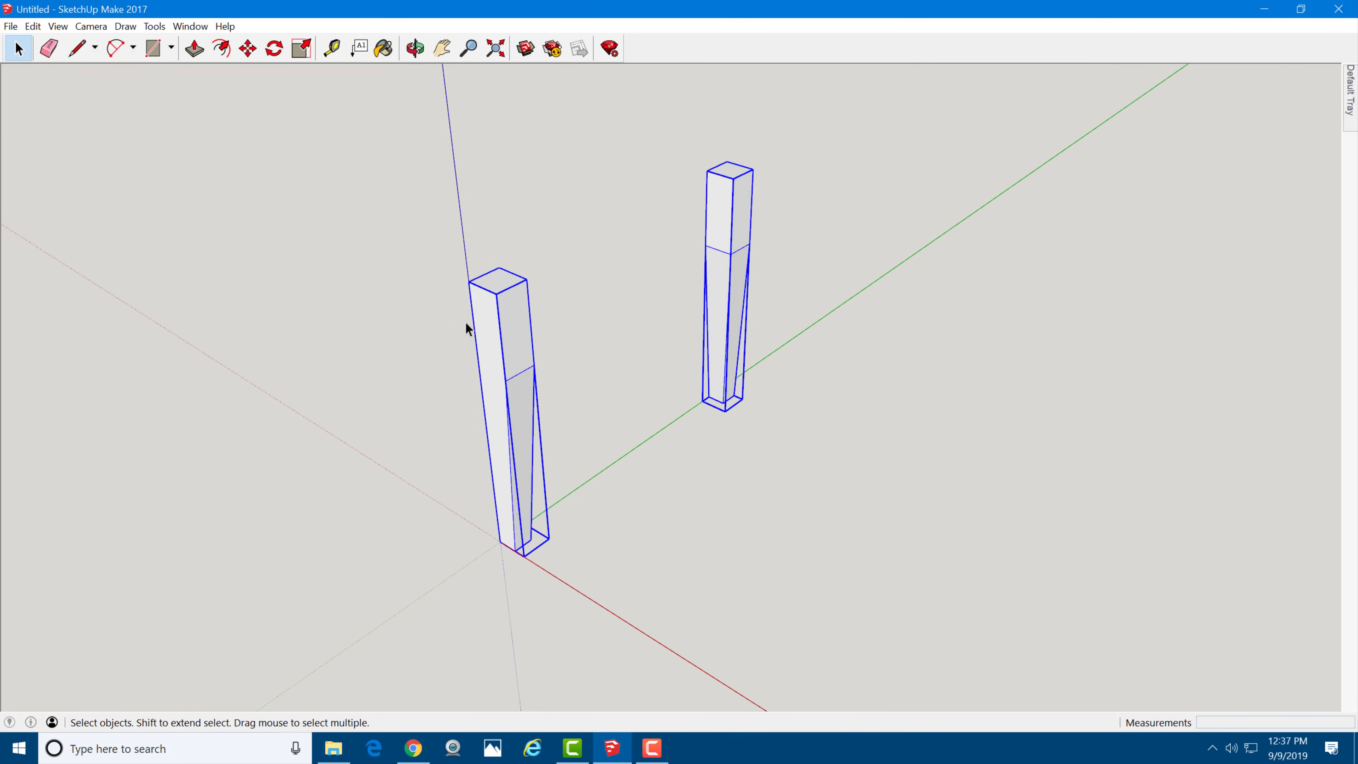
pyautogui.scroll(-1, 466, 324)
pyautogui.press('m')
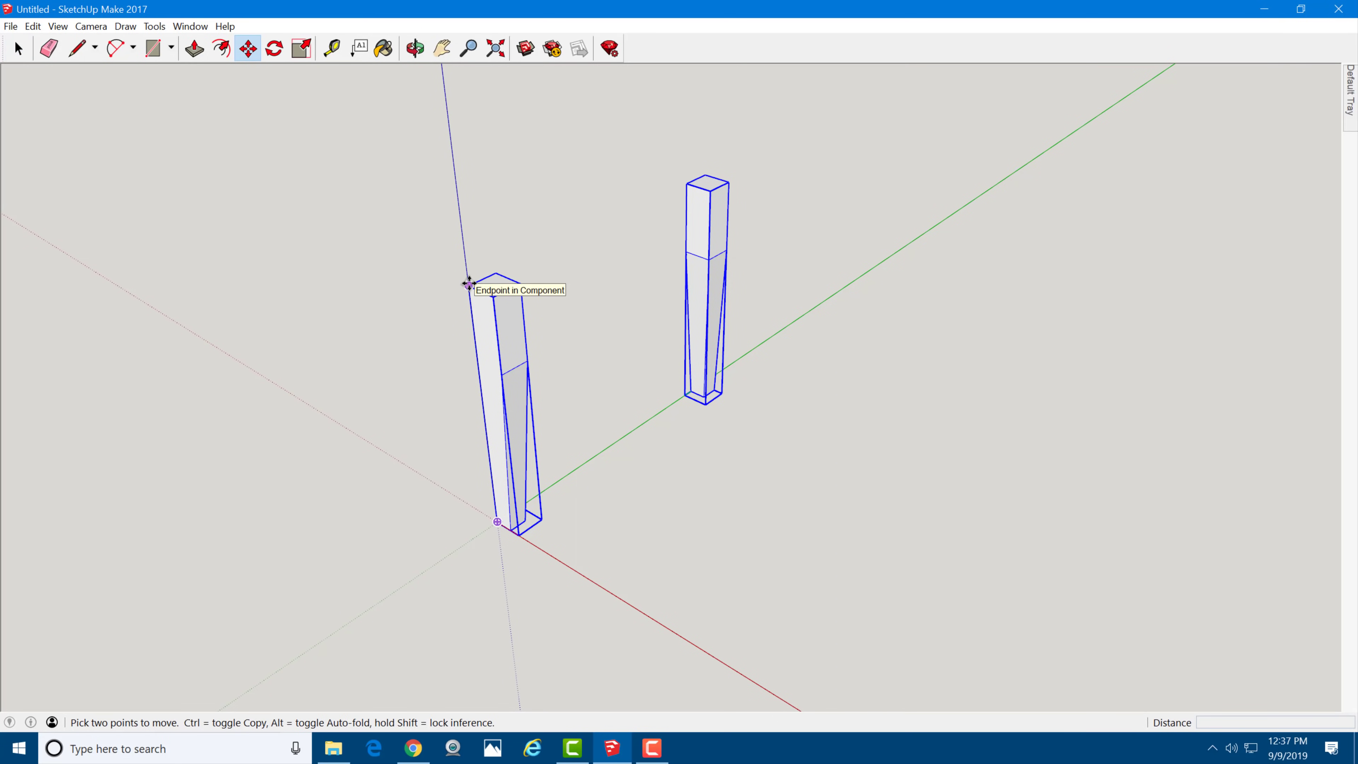
pyautogui.keyDown('ctrl'); pyautogui.click(469, 283); pyautogui.keyUp('ctrl')
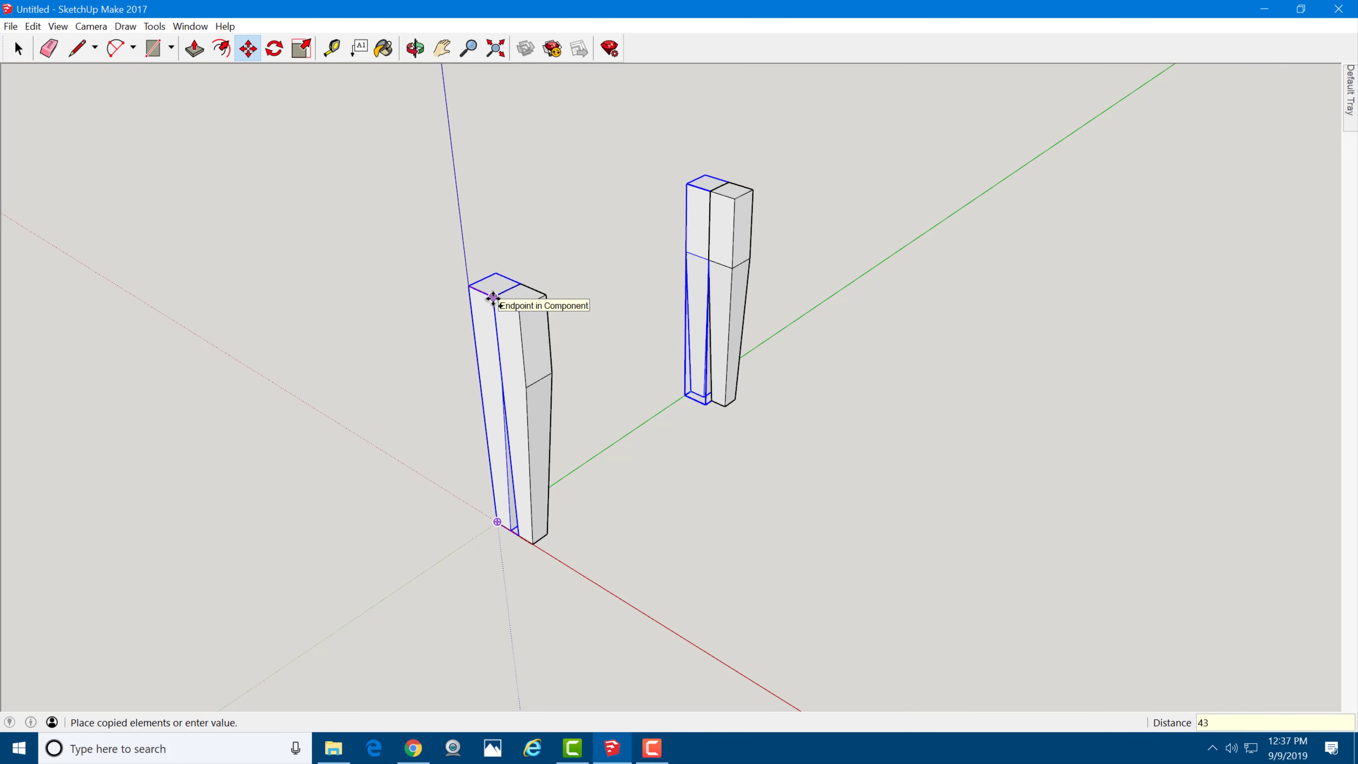
pyautogui.press('Escape')
pyautogui.scroll(-4, 493, 299)
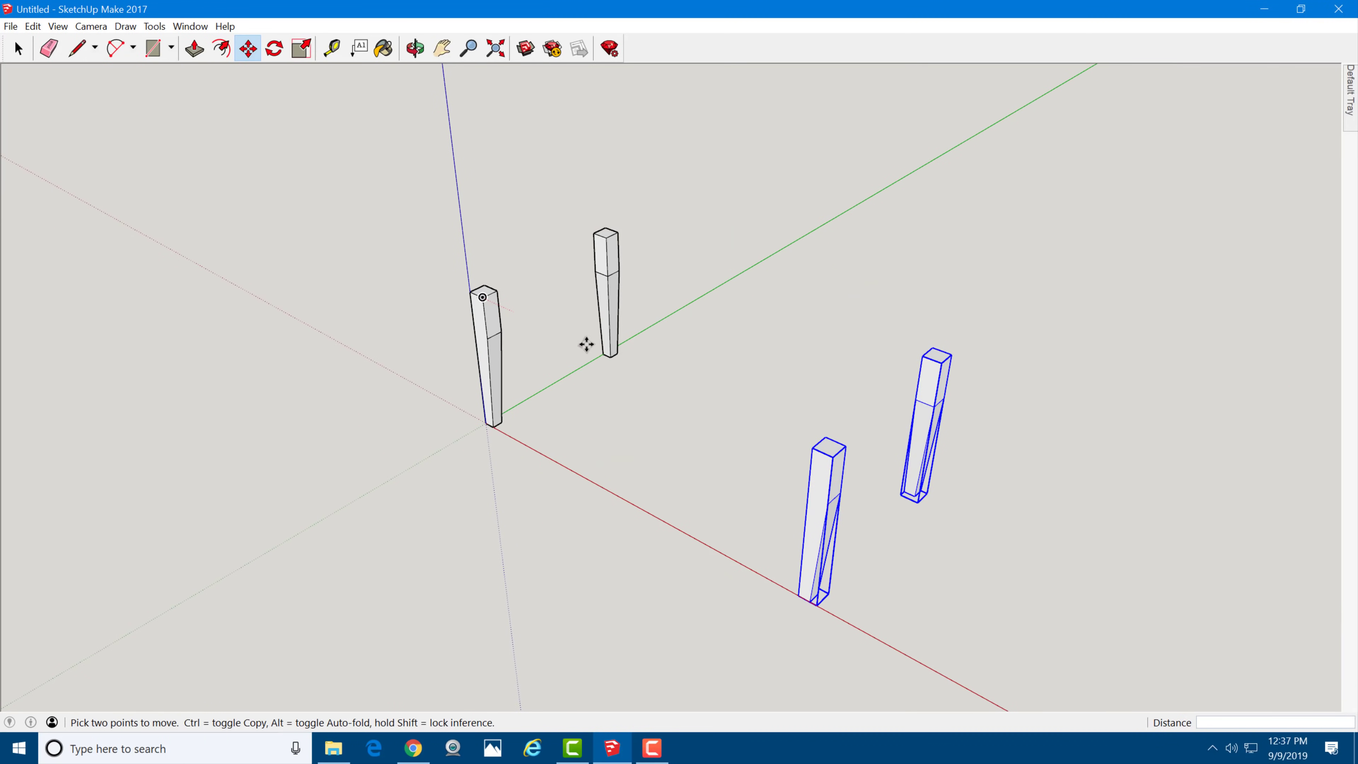
pyautogui.scroll(-1, 797, 554)
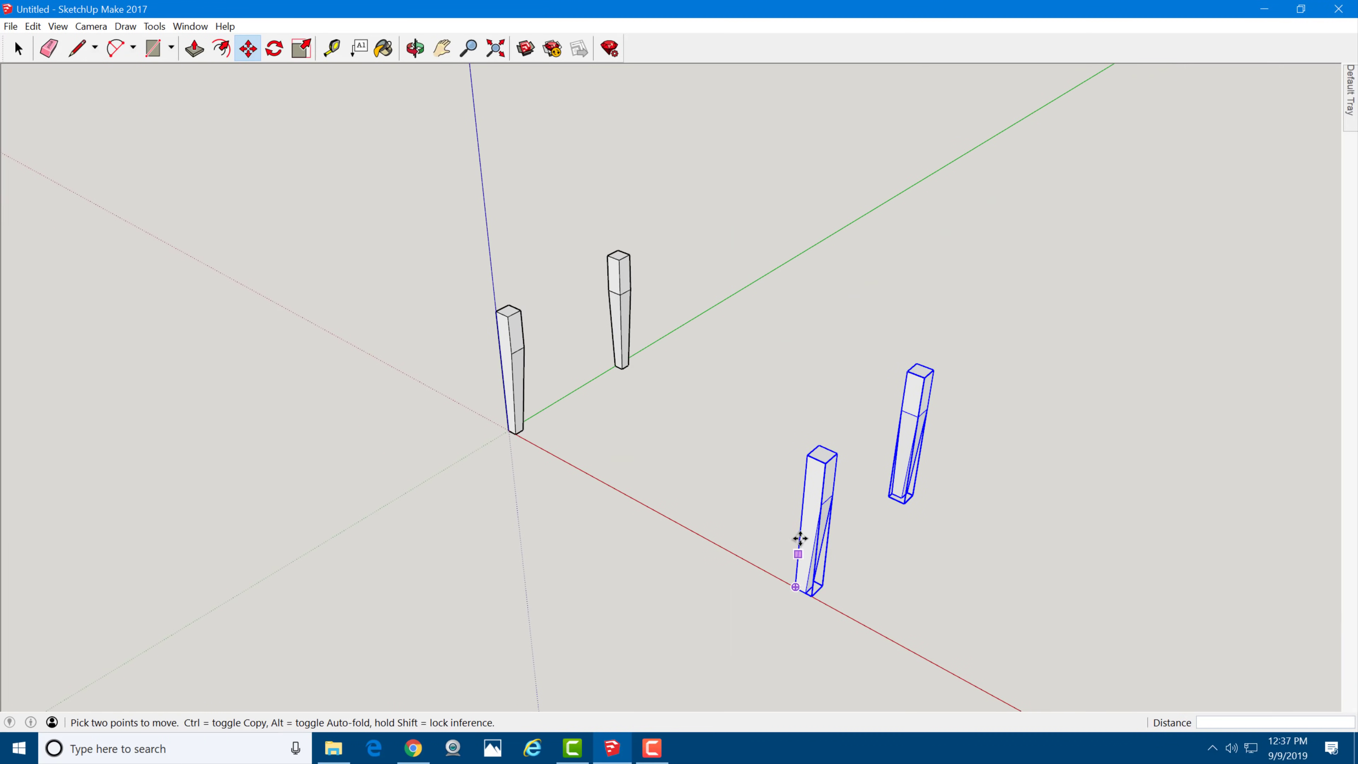
# Step: Flip the copied legs along the Red Direction and deselect them
pyautogui.rightClick(806, 530)
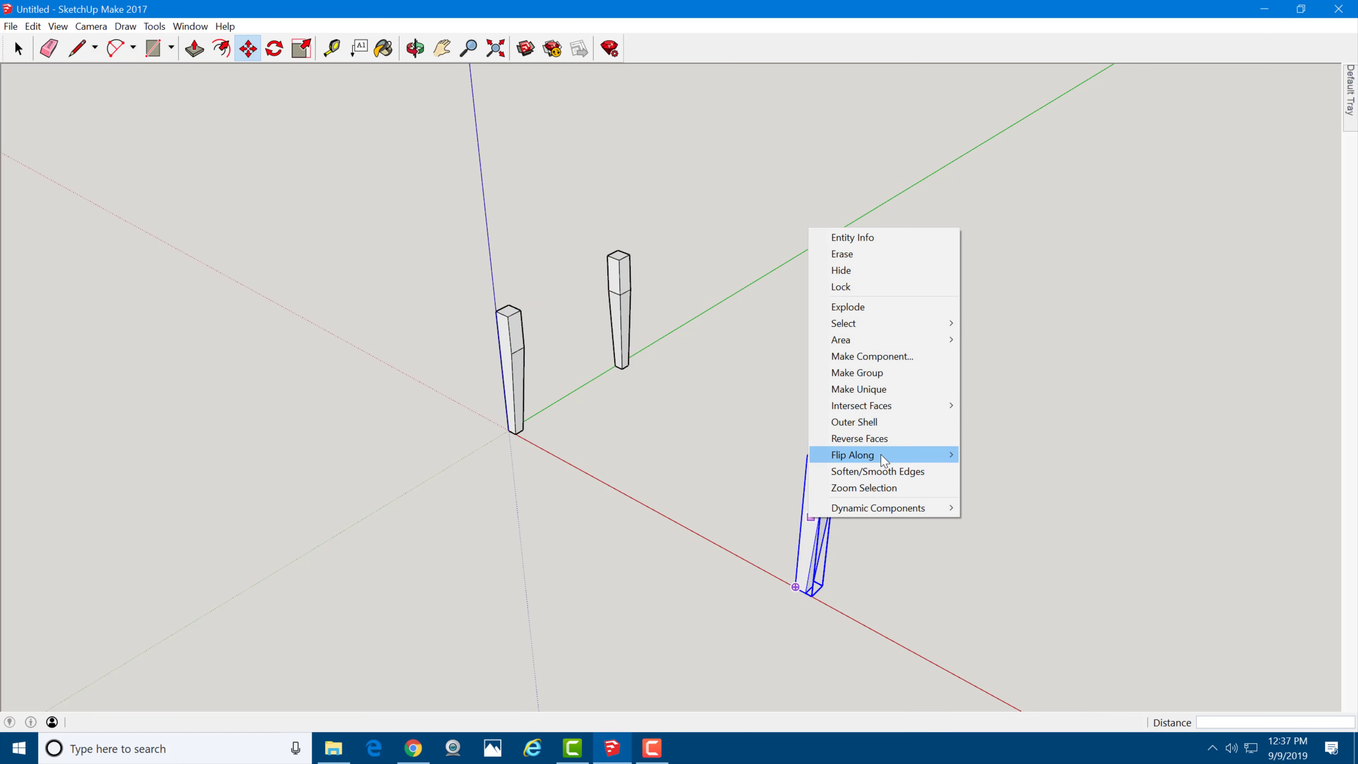
pyautogui.moveTo(886, 462)
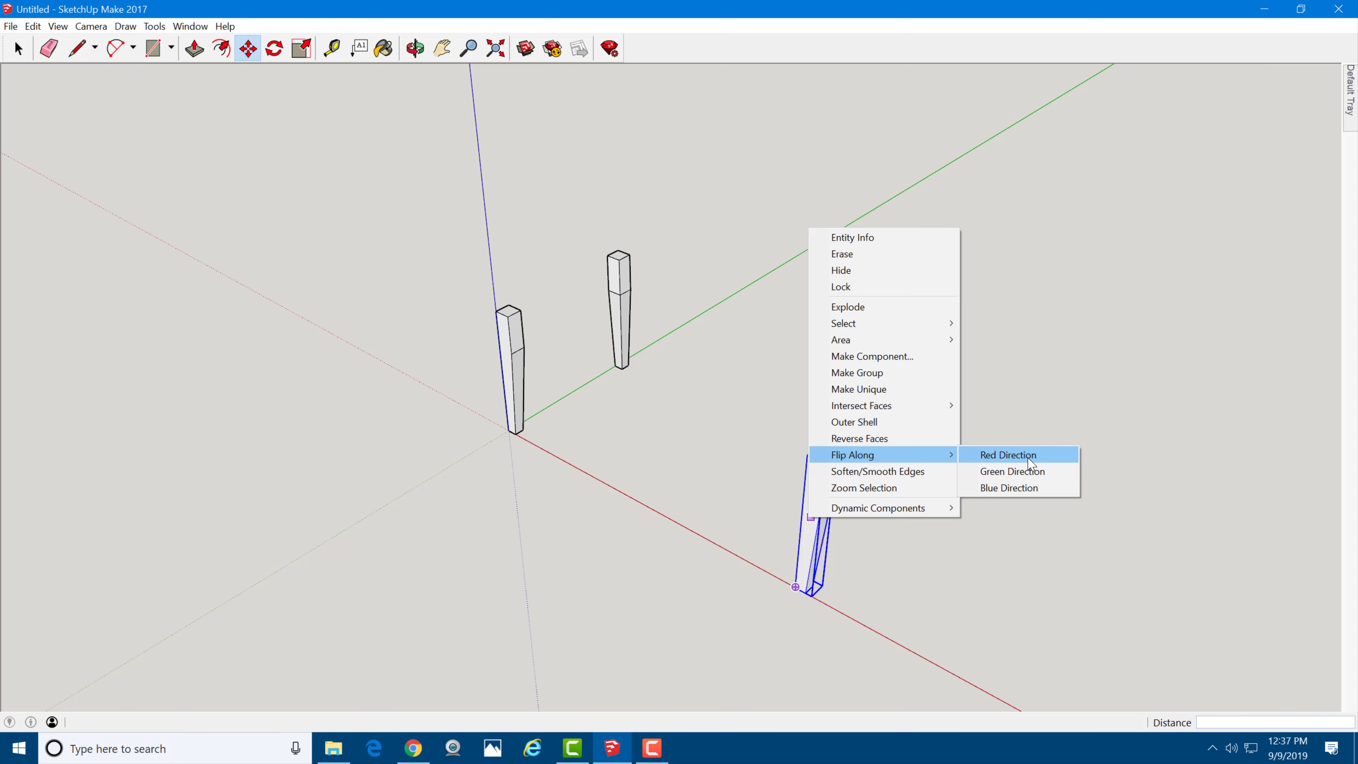
pyautogui.click(1009, 455)
pyautogui.press('space')
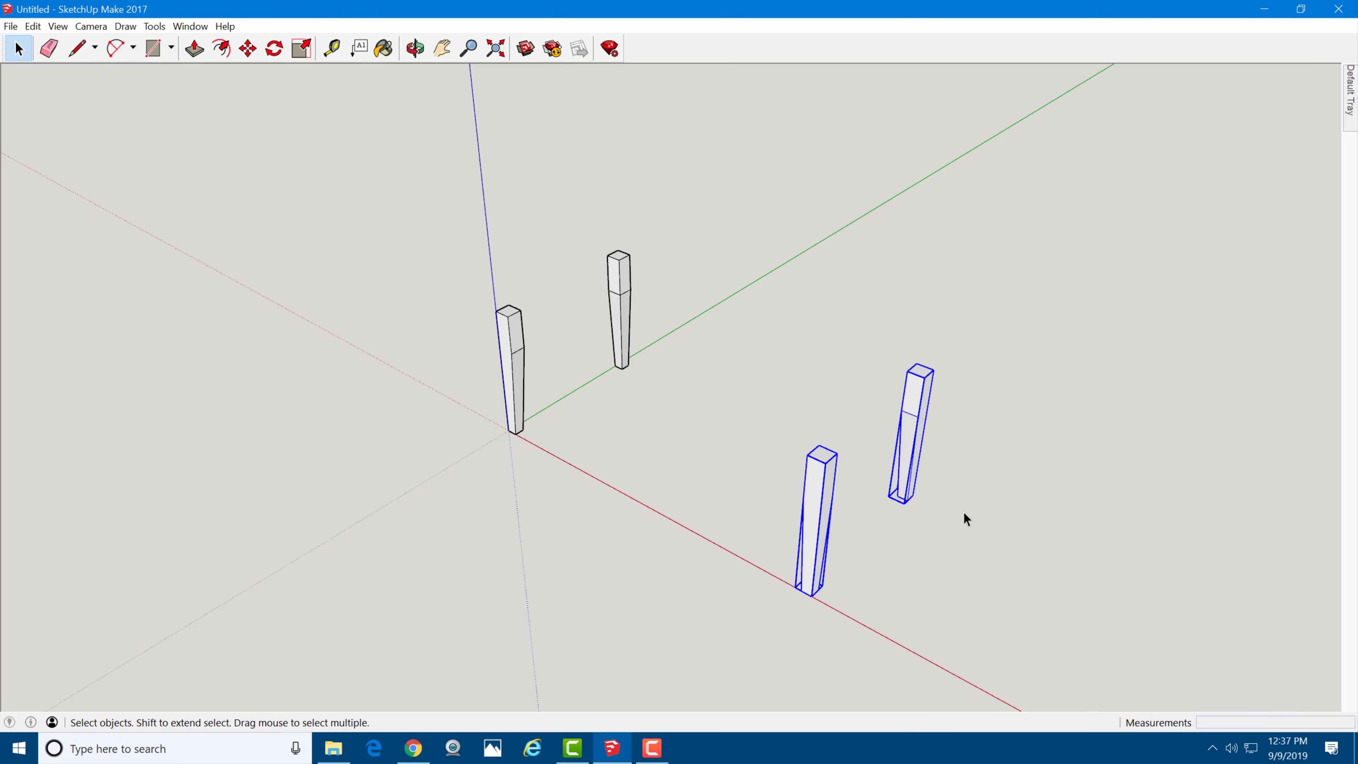
pyautogui.click(963, 521)
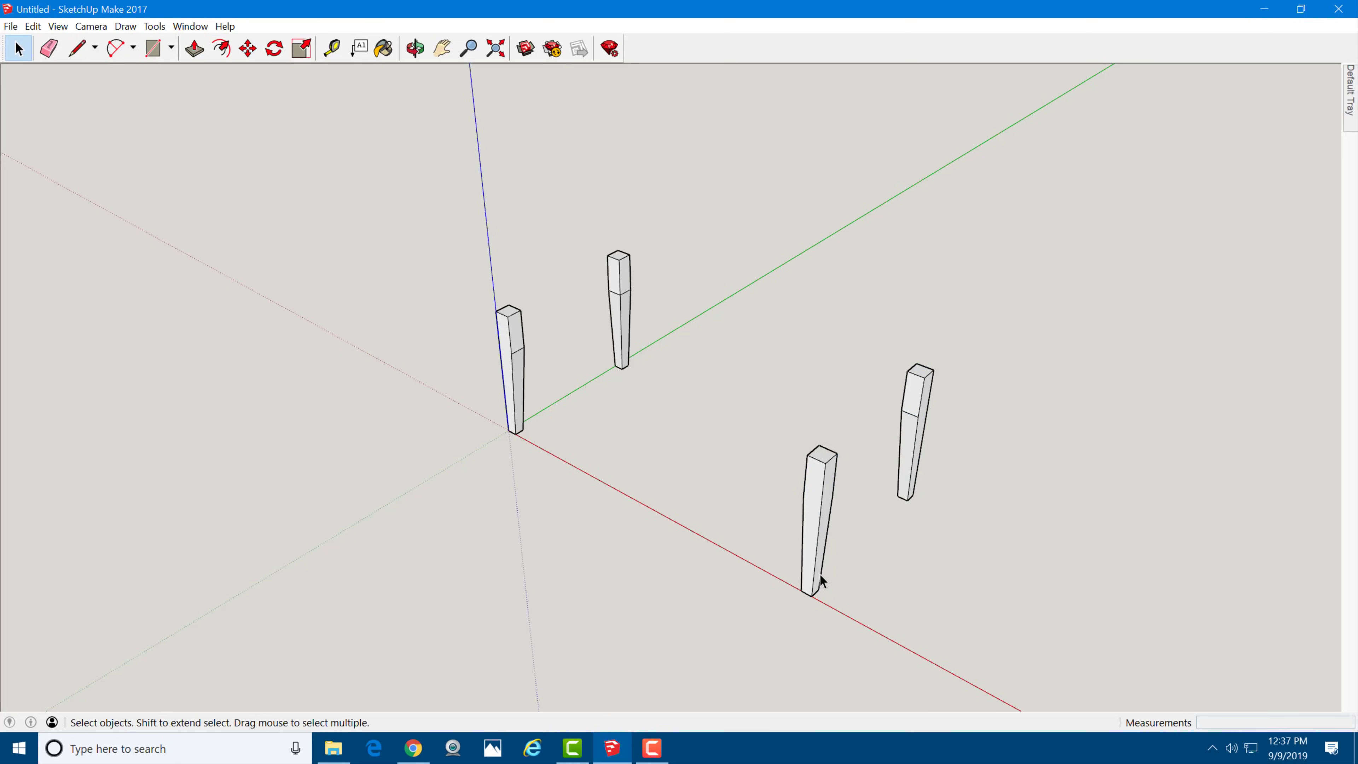
# Step: Draw a 4 by 3/4 inch rectangle from a leg's top corner
pyautogui.moveTo(819, 574); pyautogui.dragTo(476, 521, button='middle')
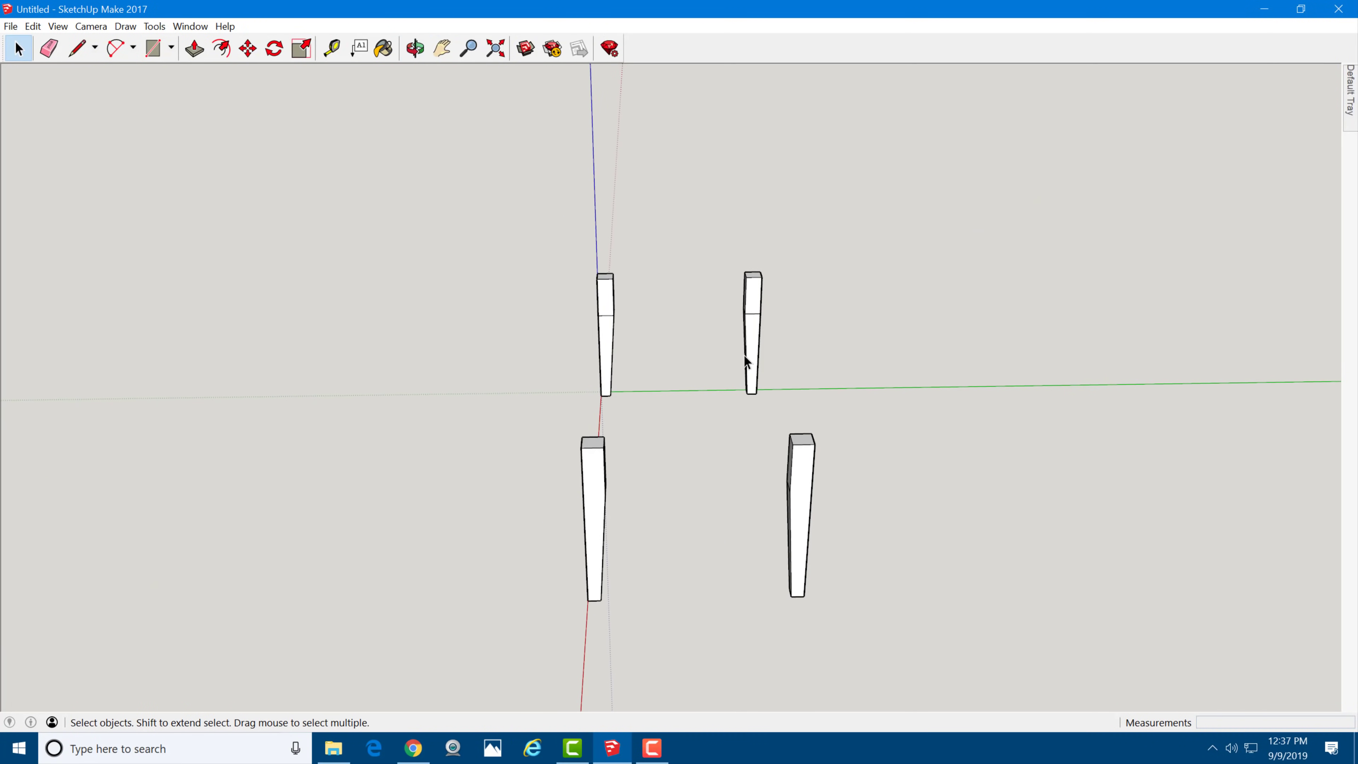
pyautogui.scroll(5, 635, 335)
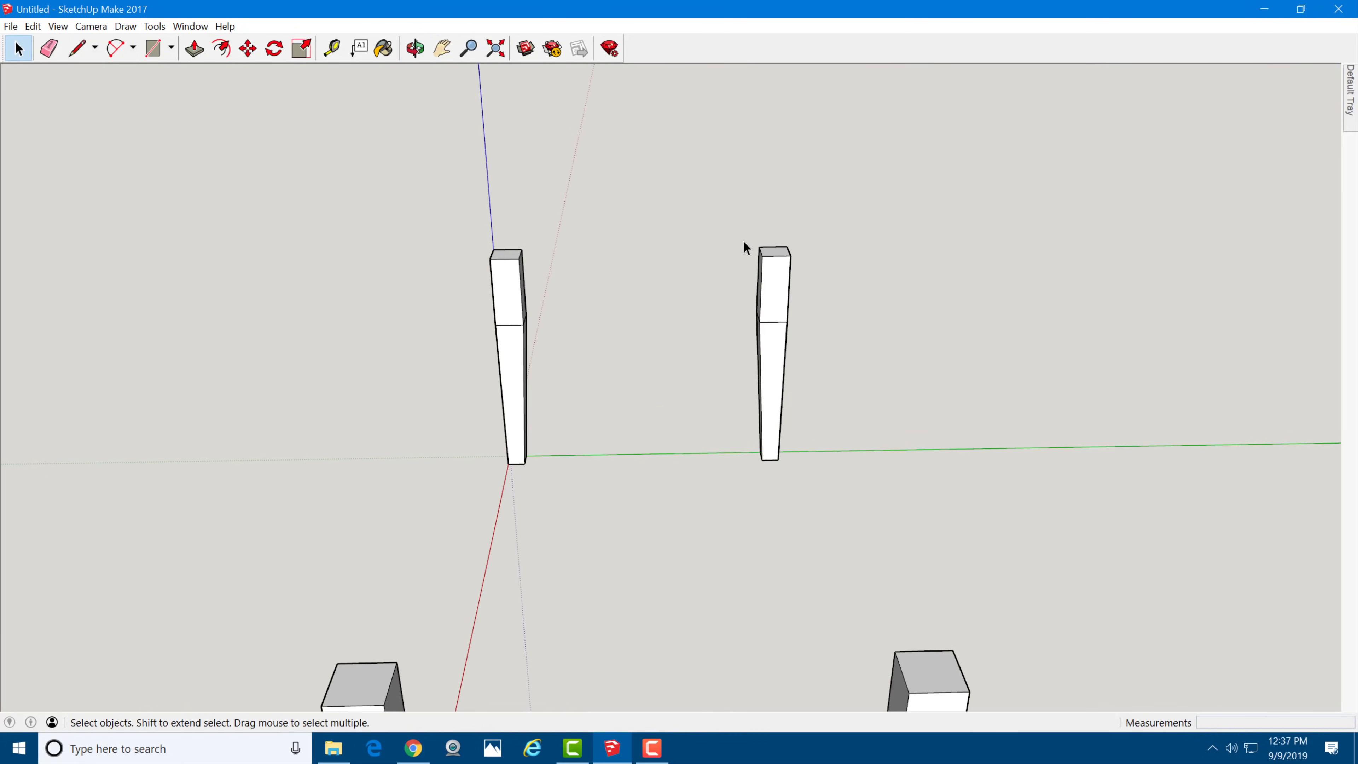
pyautogui.scroll(5, 808, 231)
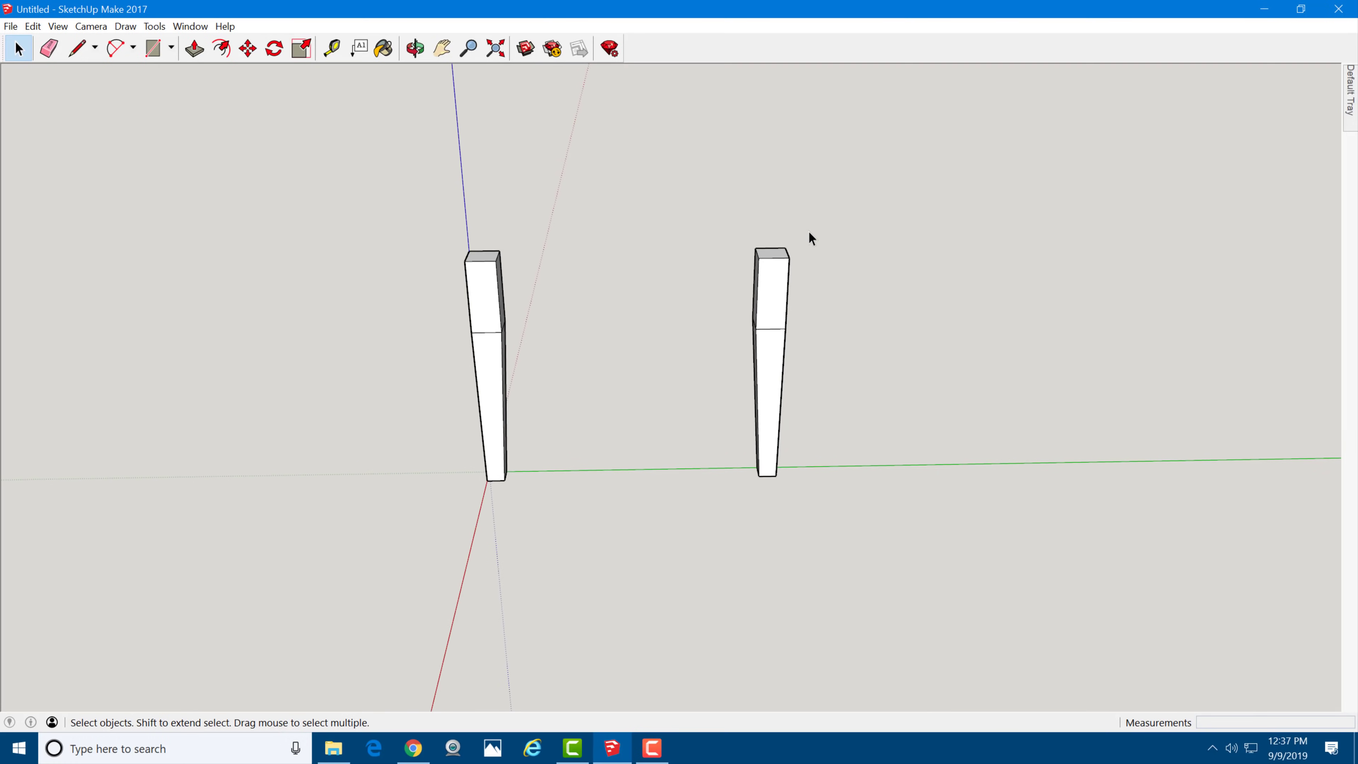
pyautogui.scroll(6, 773, 257)
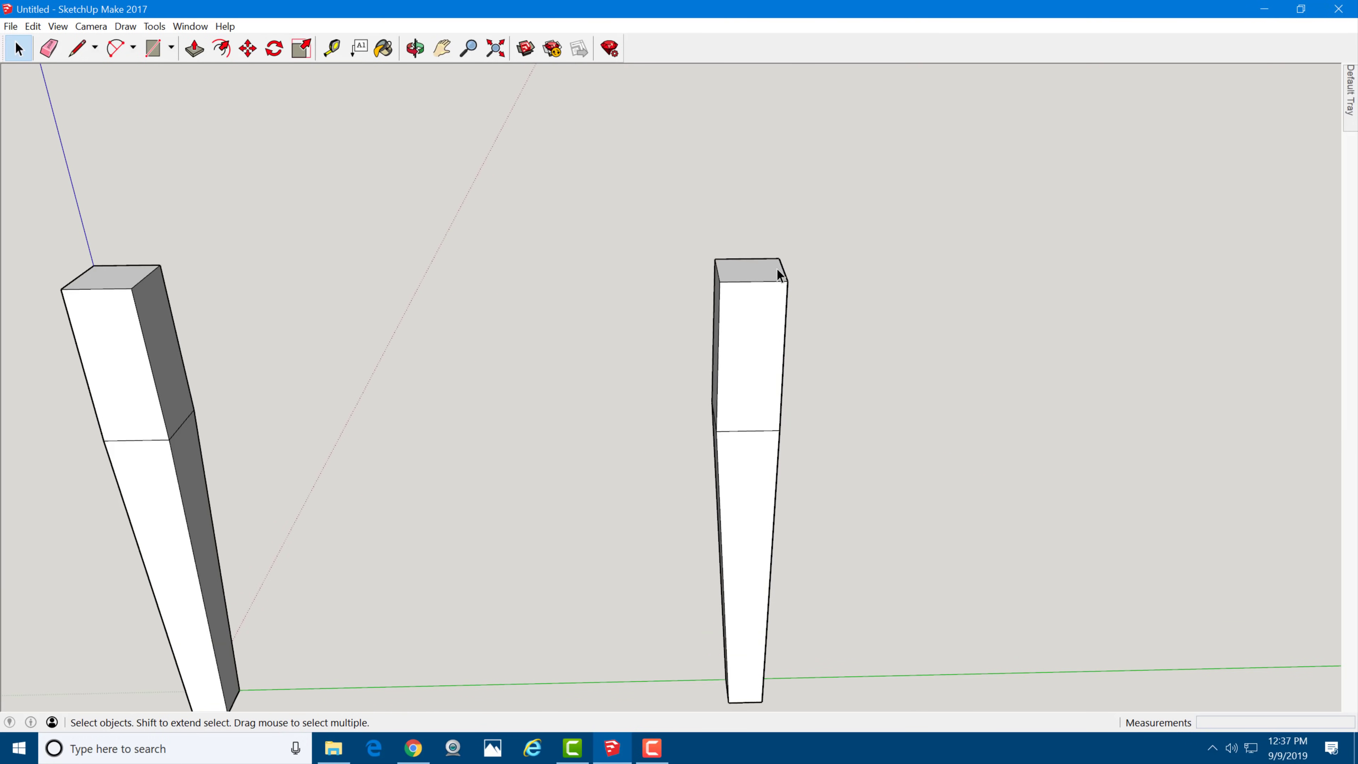
pyautogui.press('r')
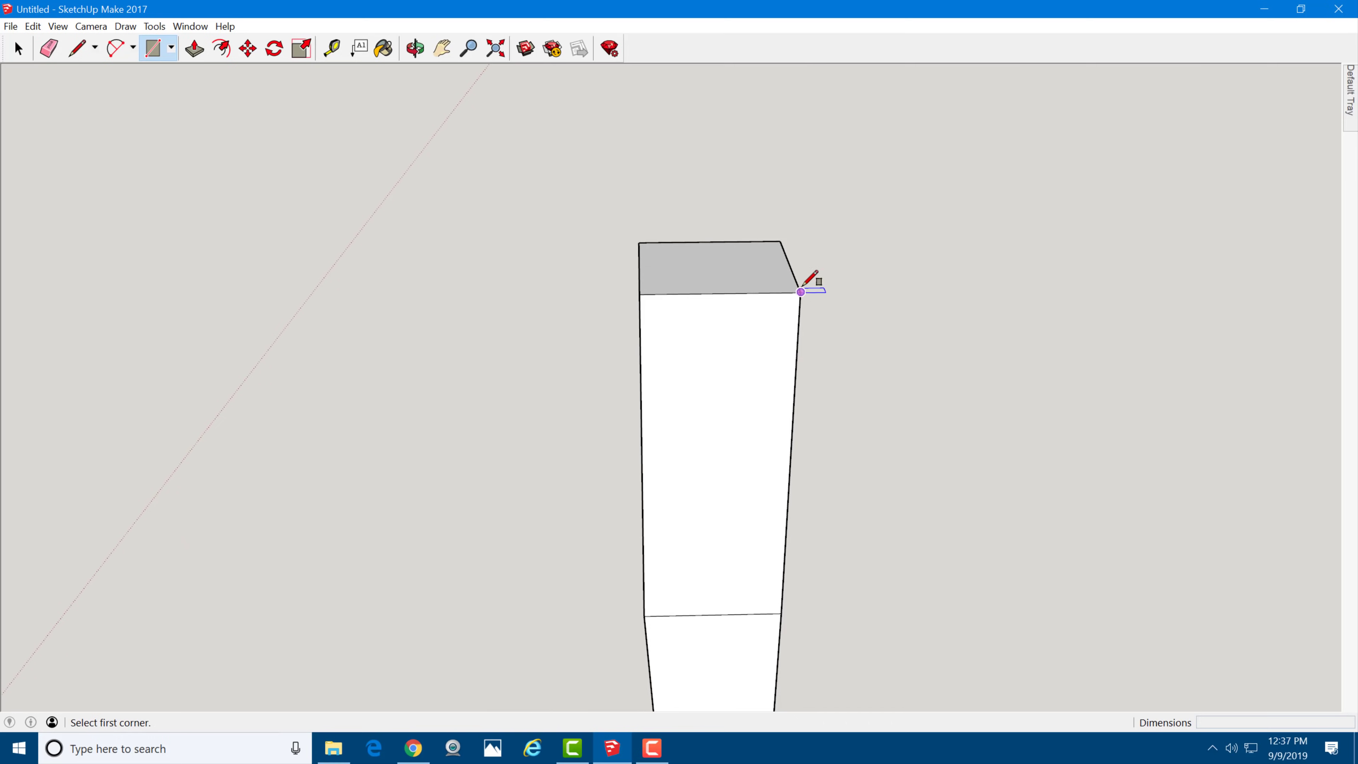
pyautogui.click(801, 292)
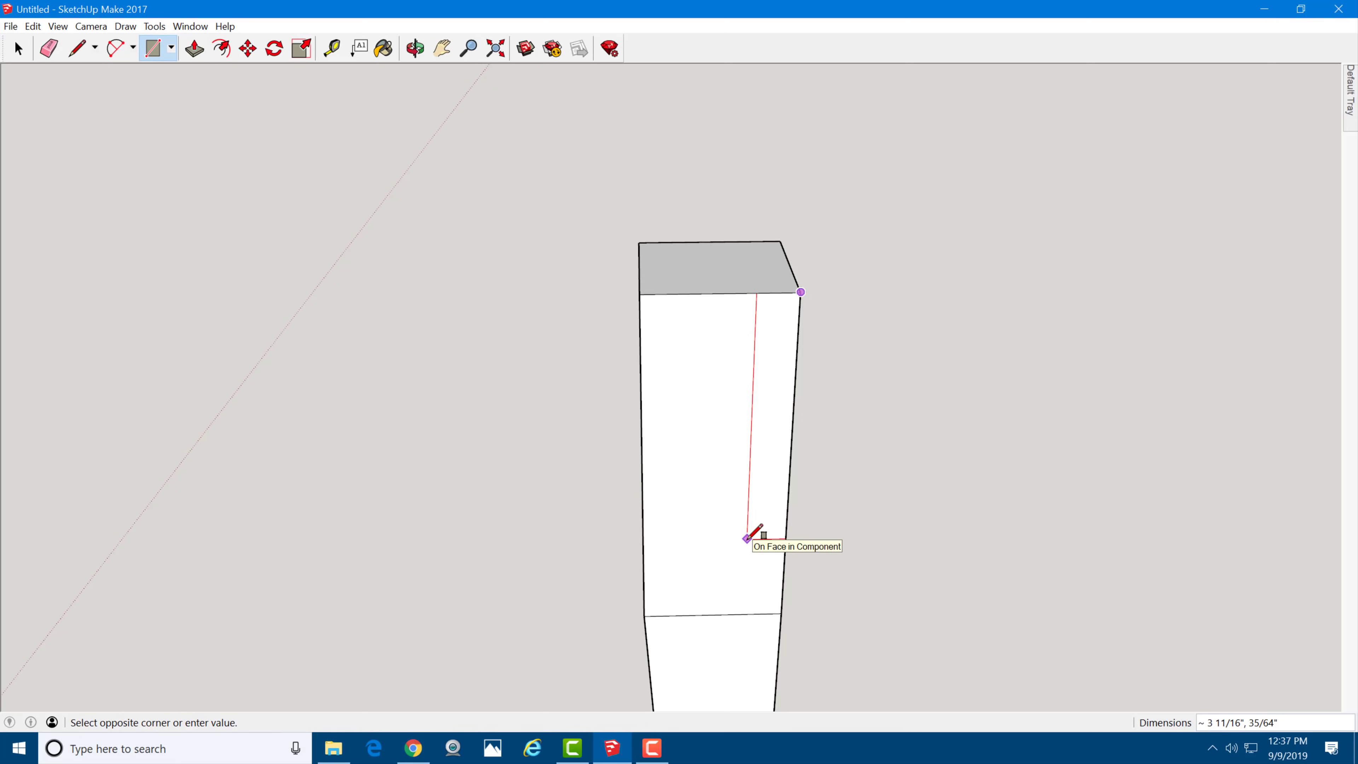
pyautogui.write('4,2/4')
pyautogui.press('Return')
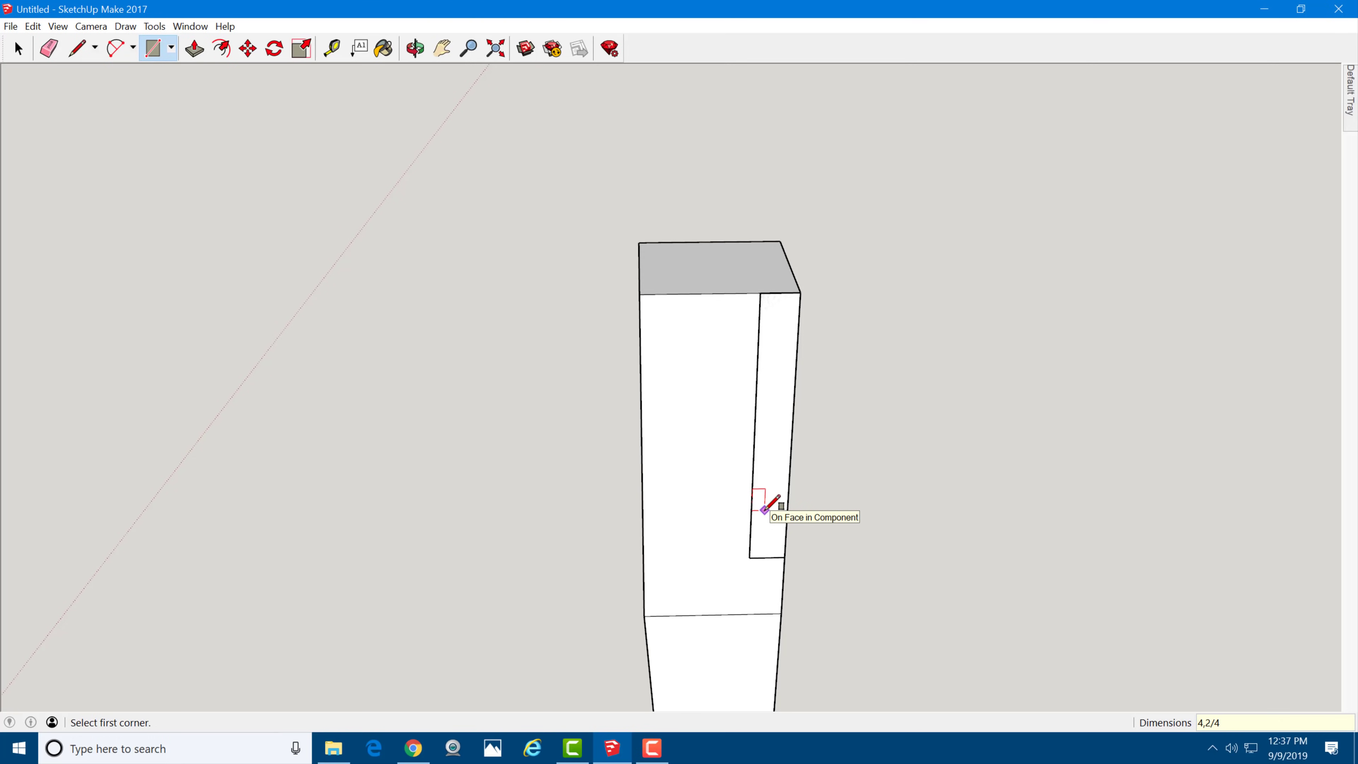
pyautogui.write(',3/4')
pyautogui.press('Return')
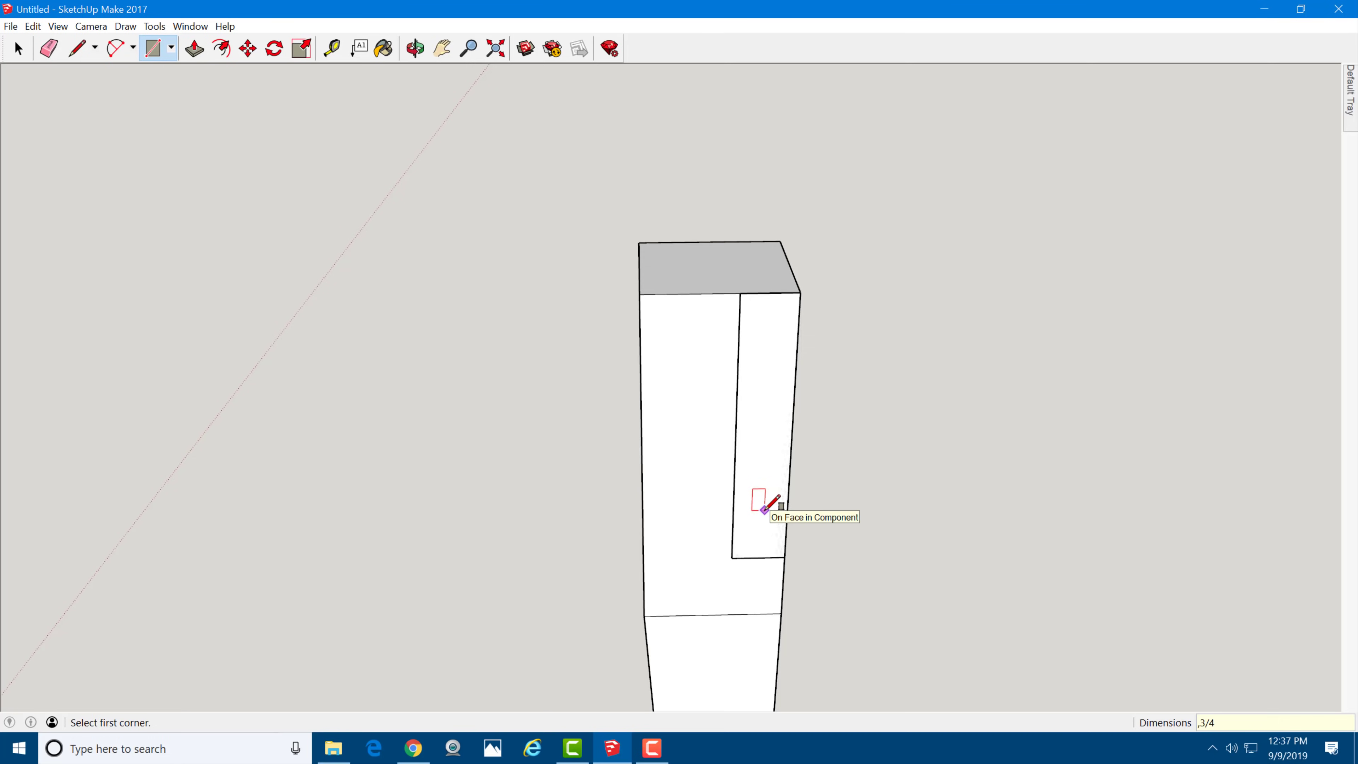
# Step: Move the rectangle to centre it on the leg's top edge midpoint
pyautogui.press('space')
pyautogui.click(764, 510)
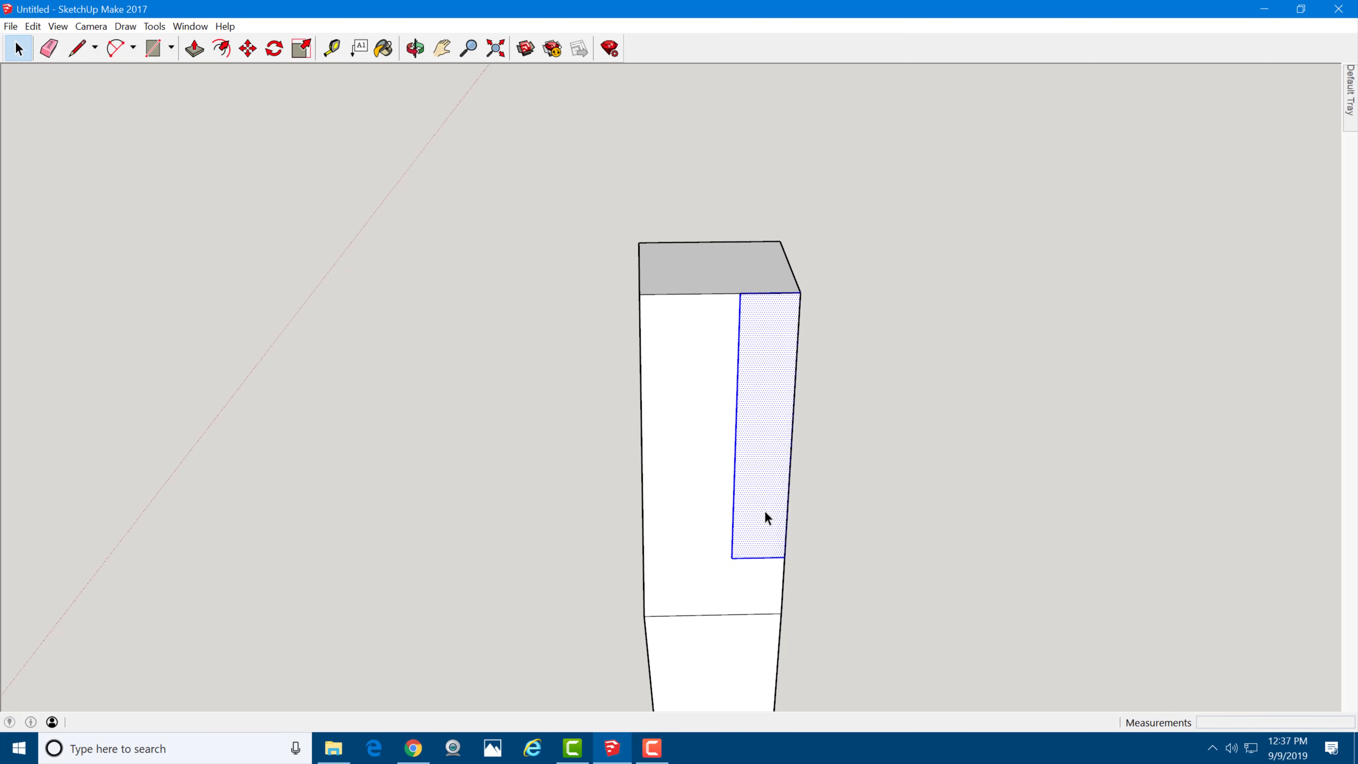
pyautogui.press('m')
pyautogui.click(767, 294)
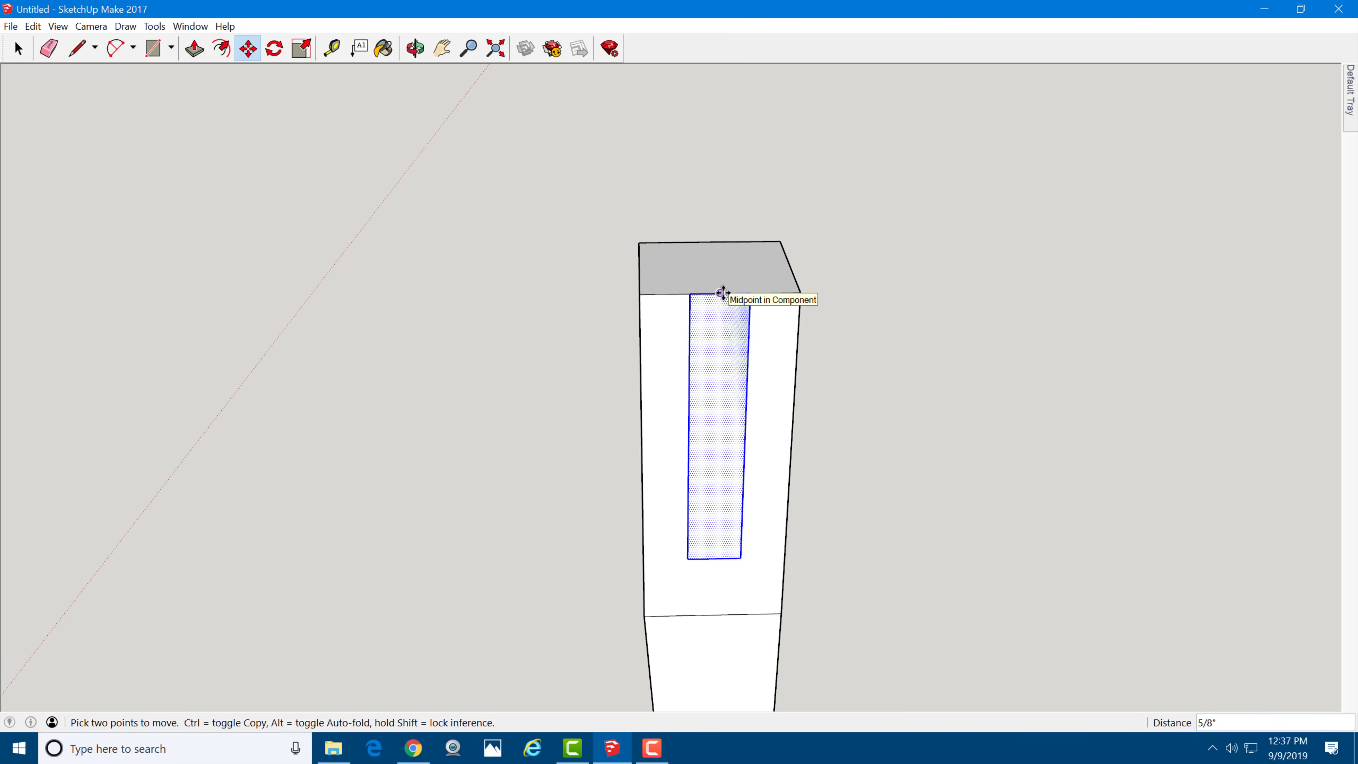
pyautogui.click(722, 293)
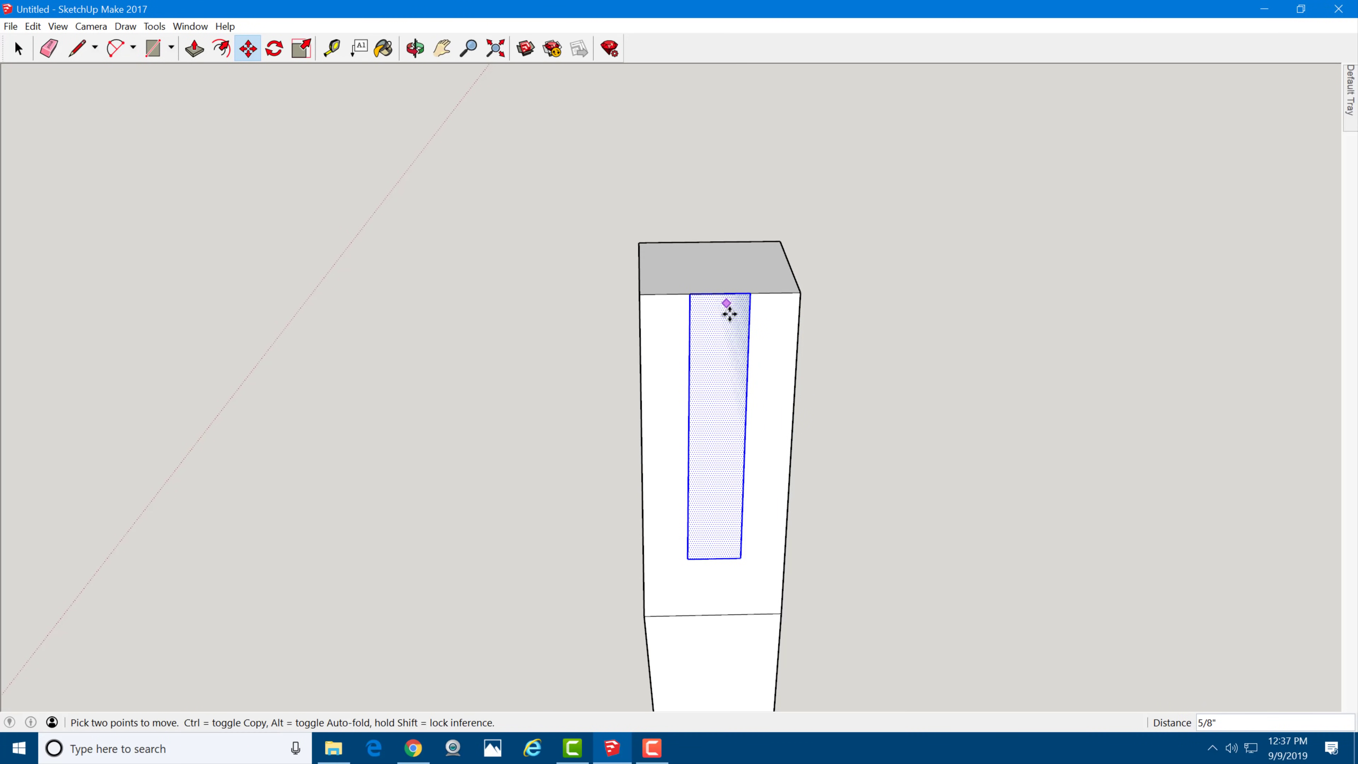
pyautogui.press('space')
pyautogui.press('p')
pyautogui.click(721, 337)
# Step: Extrude the rectangle to the far leg, forming a 41-inch apron
pyautogui.scroll(-4, 718, 321)
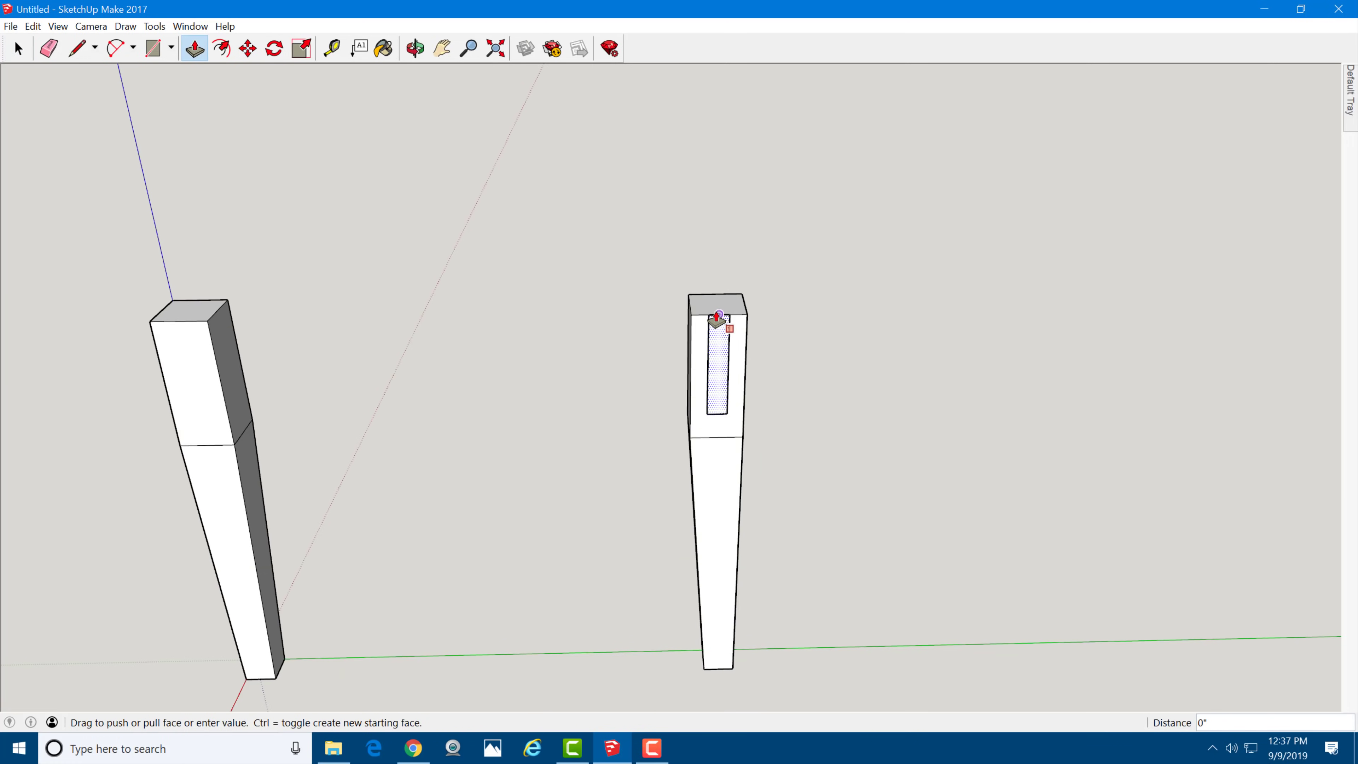
pyautogui.scroll(-3, 719, 332)
pyautogui.moveTo(721, 344); pyautogui.dragTo(1059, 515, button='middle')
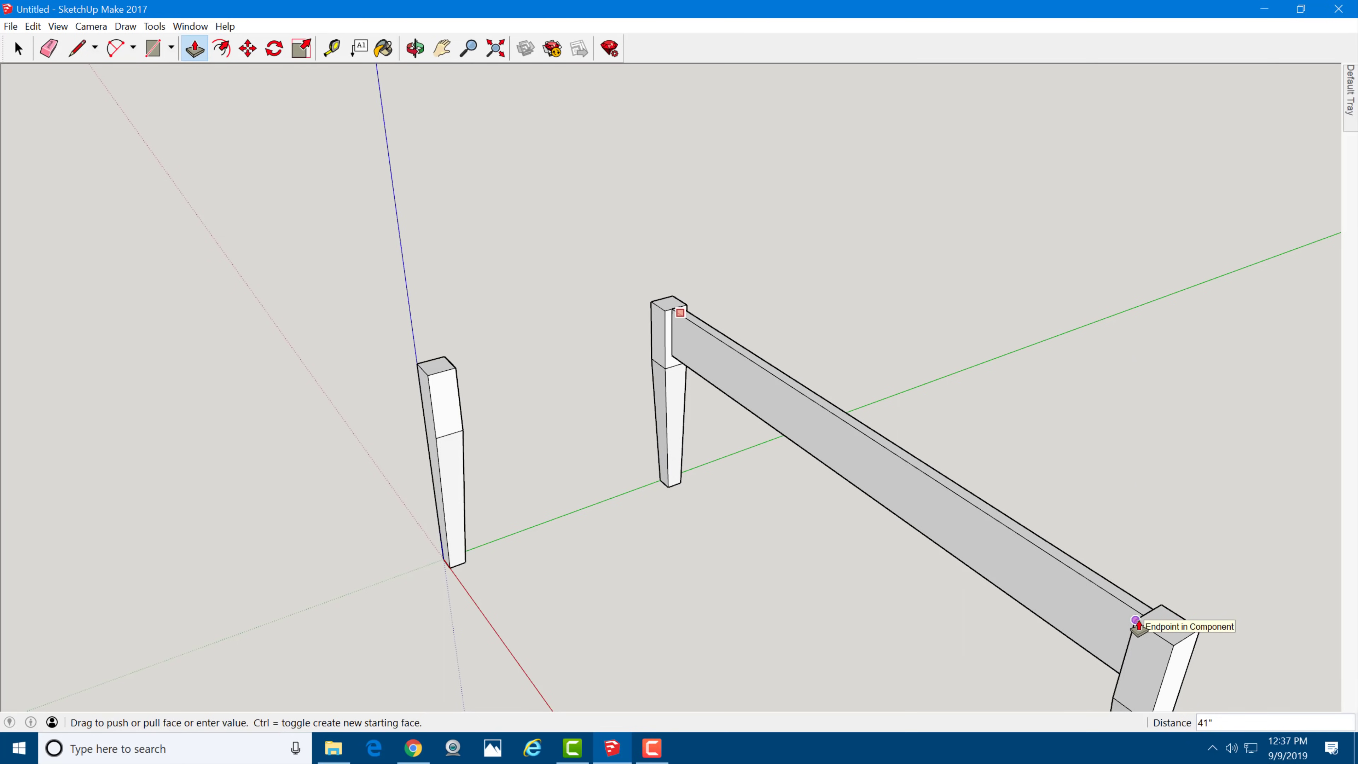
pyautogui.click(1138, 626)
pyautogui.scroll(-1, 673, 364)
pyautogui.moveTo(673, 364); pyautogui.dragTo(676, 395, button='middle')
# Step: Make the apron a component
pyautogui.press('space')
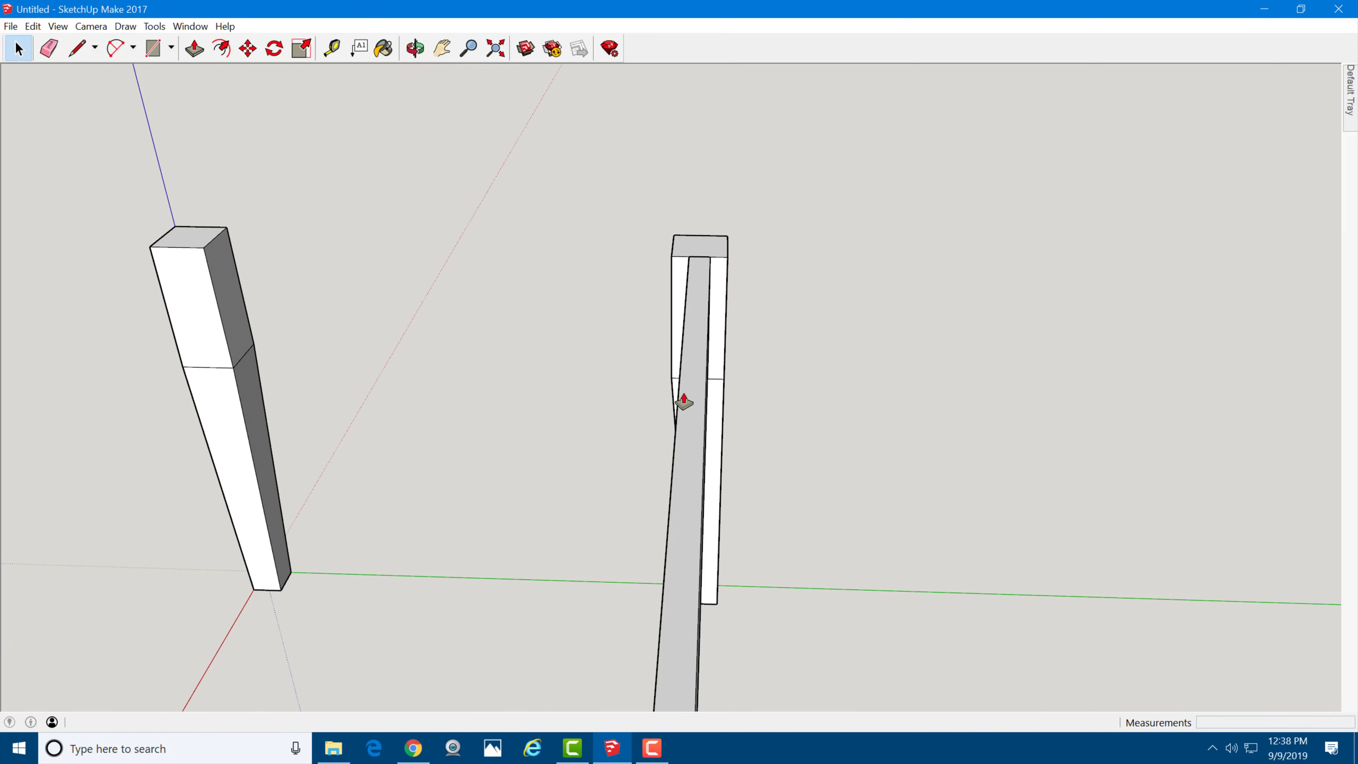
pyautogui.click(684, 394)
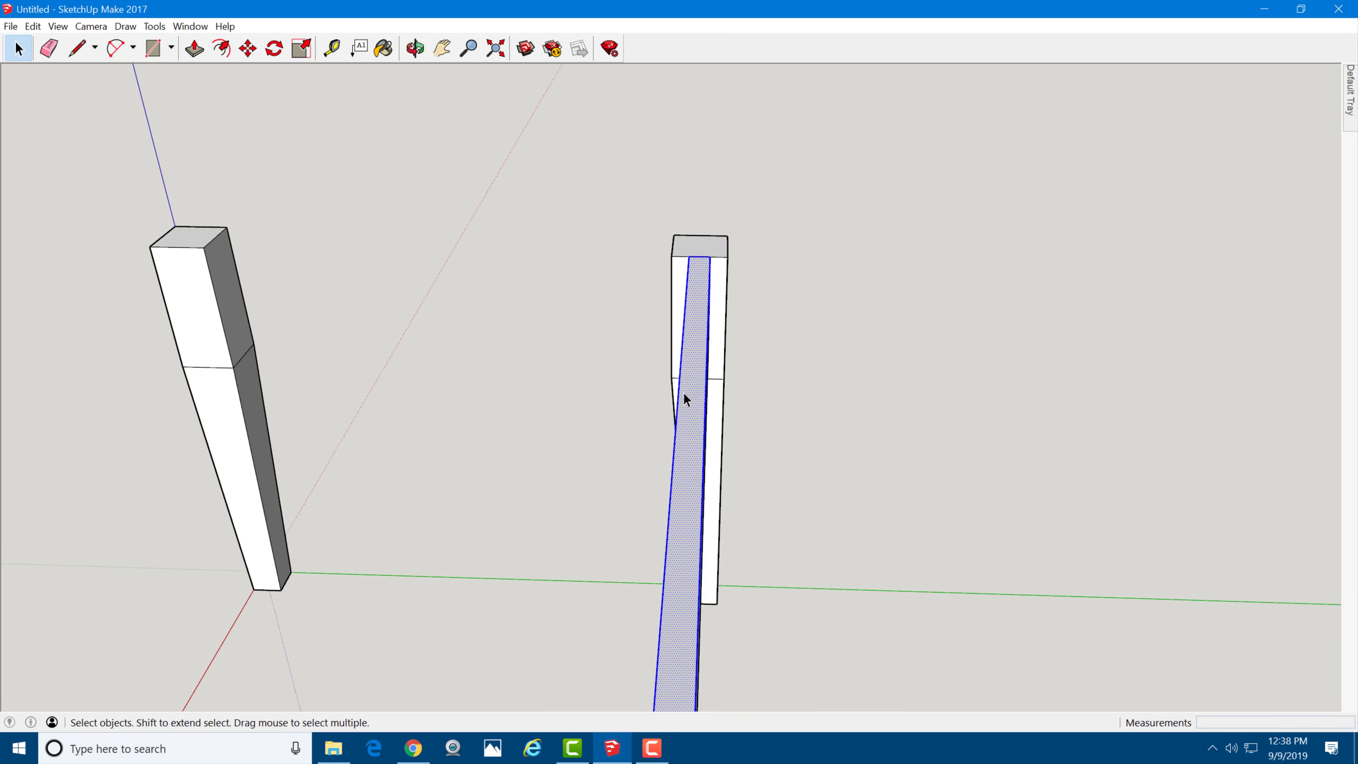
pyautogui.moveTo(685, 398); pyautogui.dragTo(843, 368, button='middle')
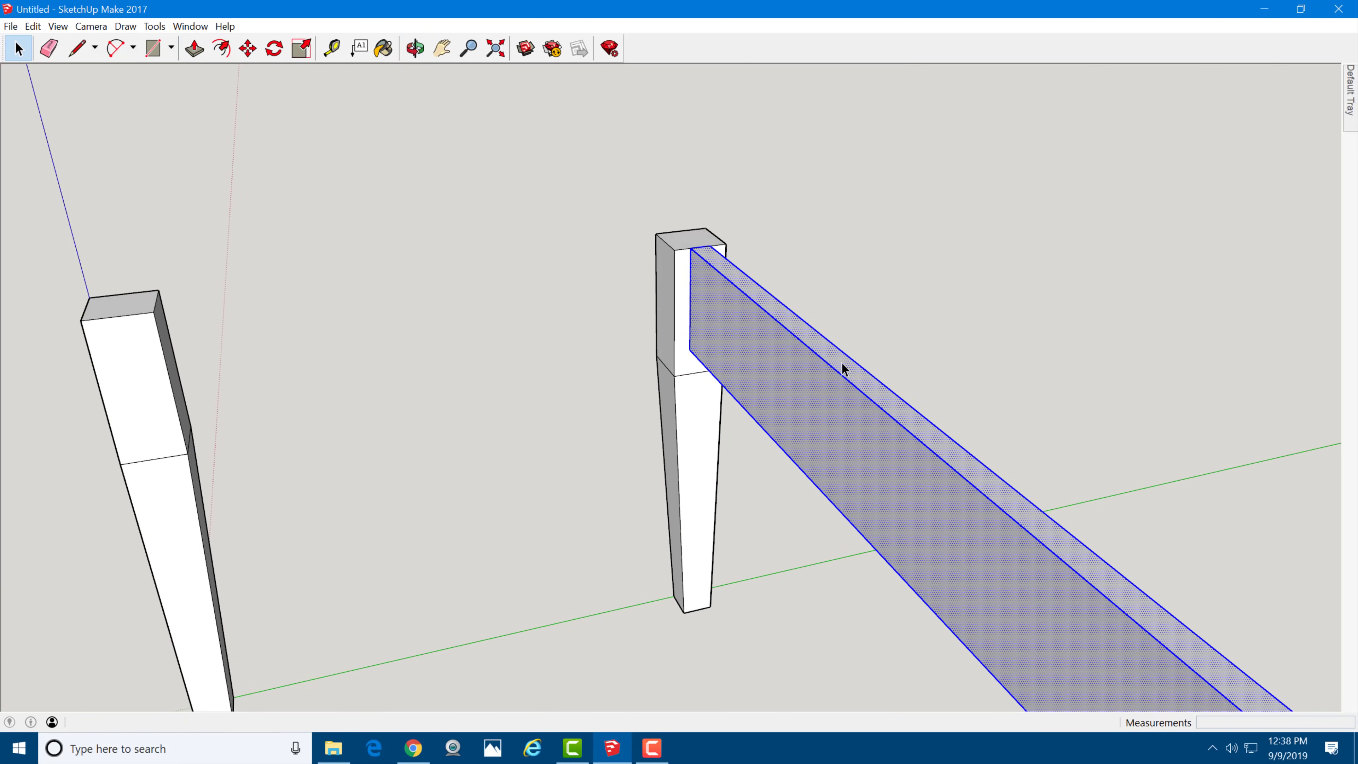
pyautogui.press('g')
pyautogui.press('Return')
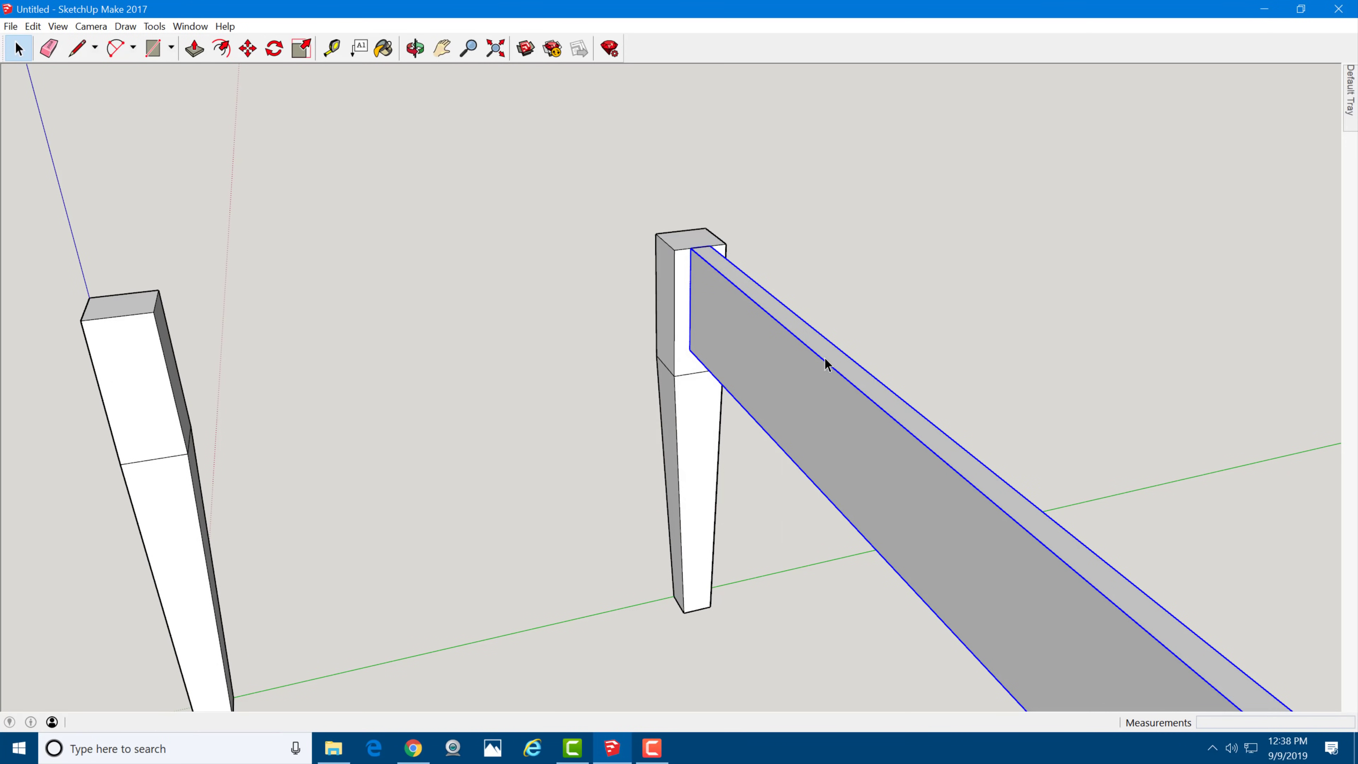
# Step: Reposition the apron on the post top and copy it onto the opposite legs
pyautogui.moveTo(775, 250); pyautogui.dragTo(710, 234, button='middle')
pyautogui.press('m')
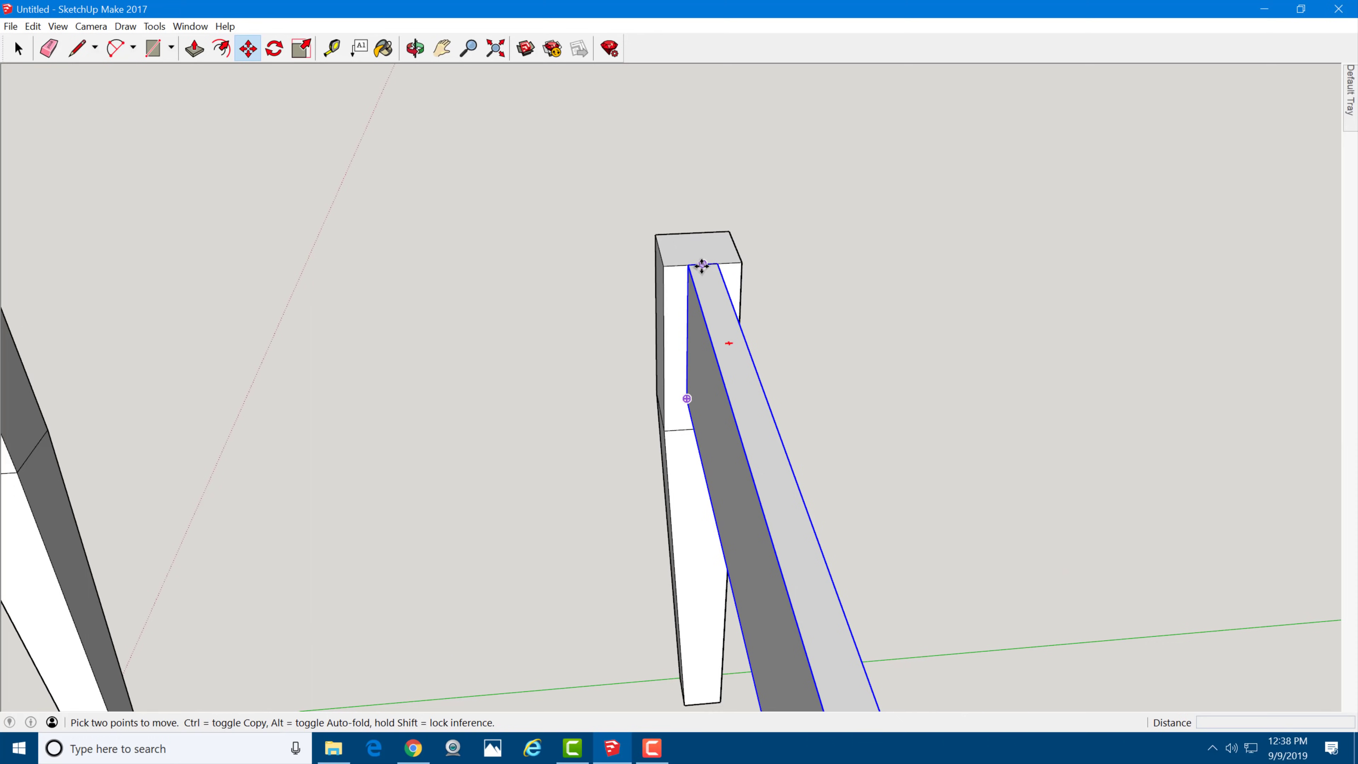
pyautogui.click(705, 263)
pyautogui.click(715, 266)
pyautogui.scroll(-3, 715, 266)
pyautogui.scroll(-2, 715, 266)
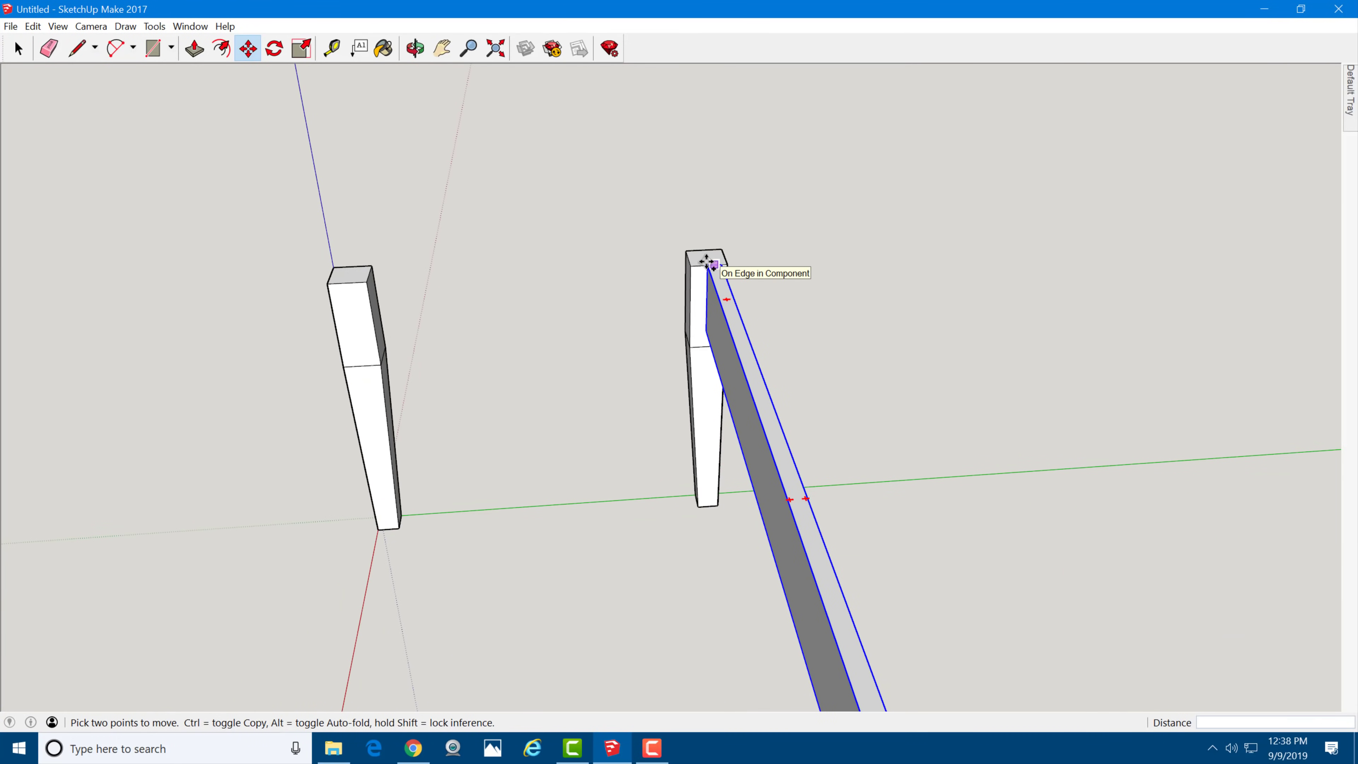
pyautogui.click(706, 267)
pyautogui.press('ctrl')
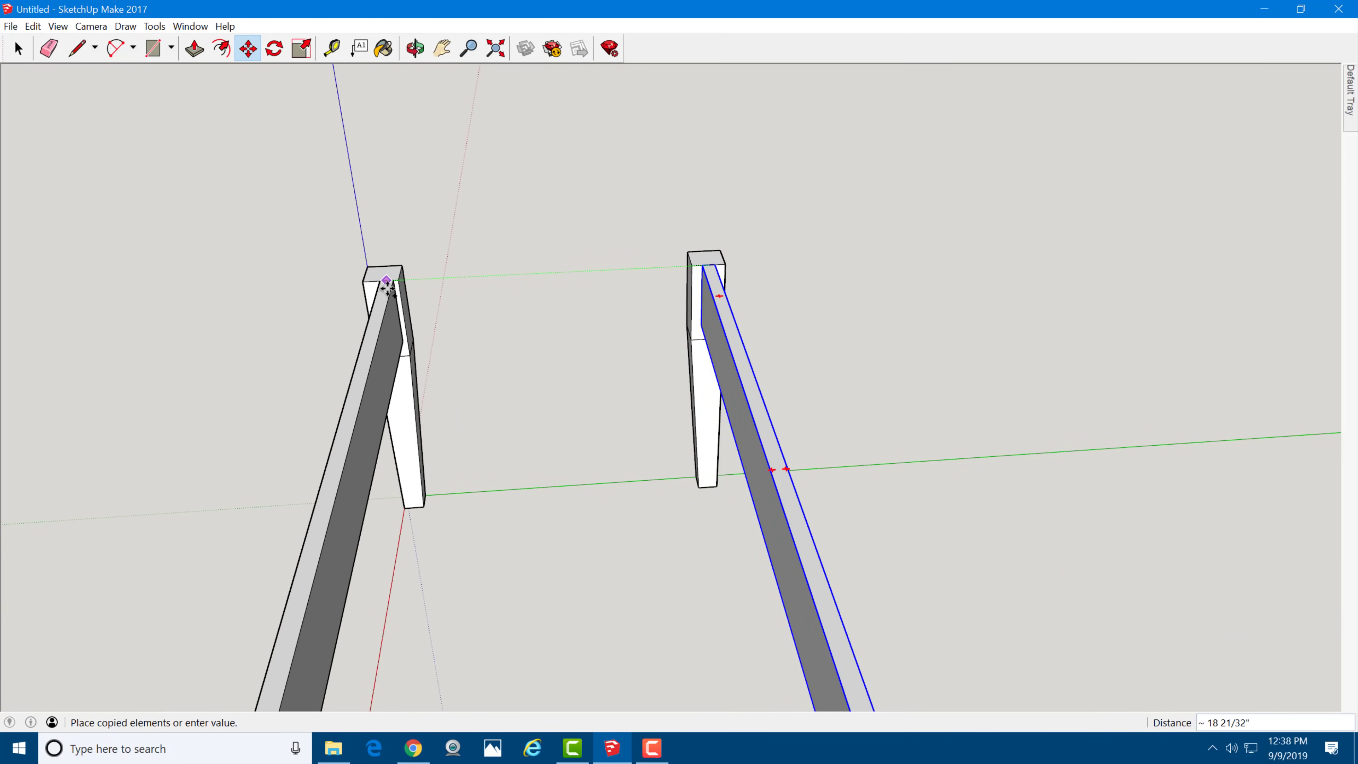
pyautogui.click(380, 281)
pyautogui.moveTo(380, 280); pyautogui.dragTo(479, 294, button='middle')
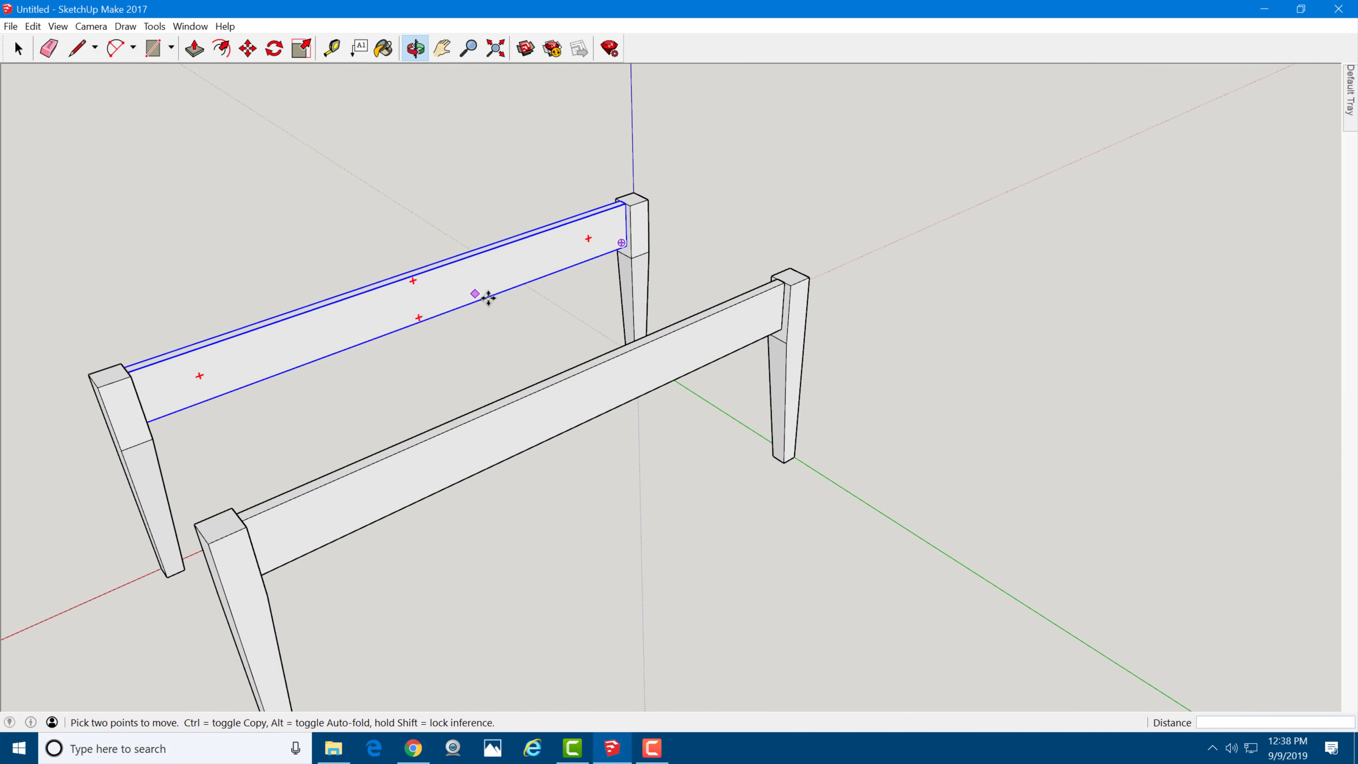
# Step: Draw a small rectangle on the left leg's face, starting at its top corner
pyautogui.scroll(3, 18, 394)
pyautogui.scroll(3, 306, 324)
pyautogui.moveTo(307, 325); pyautogui.dragTo(206, 316, button='middle')
pyautogui.press('space')
pyautogui.click(358, 289)
pyautogui.press('r')
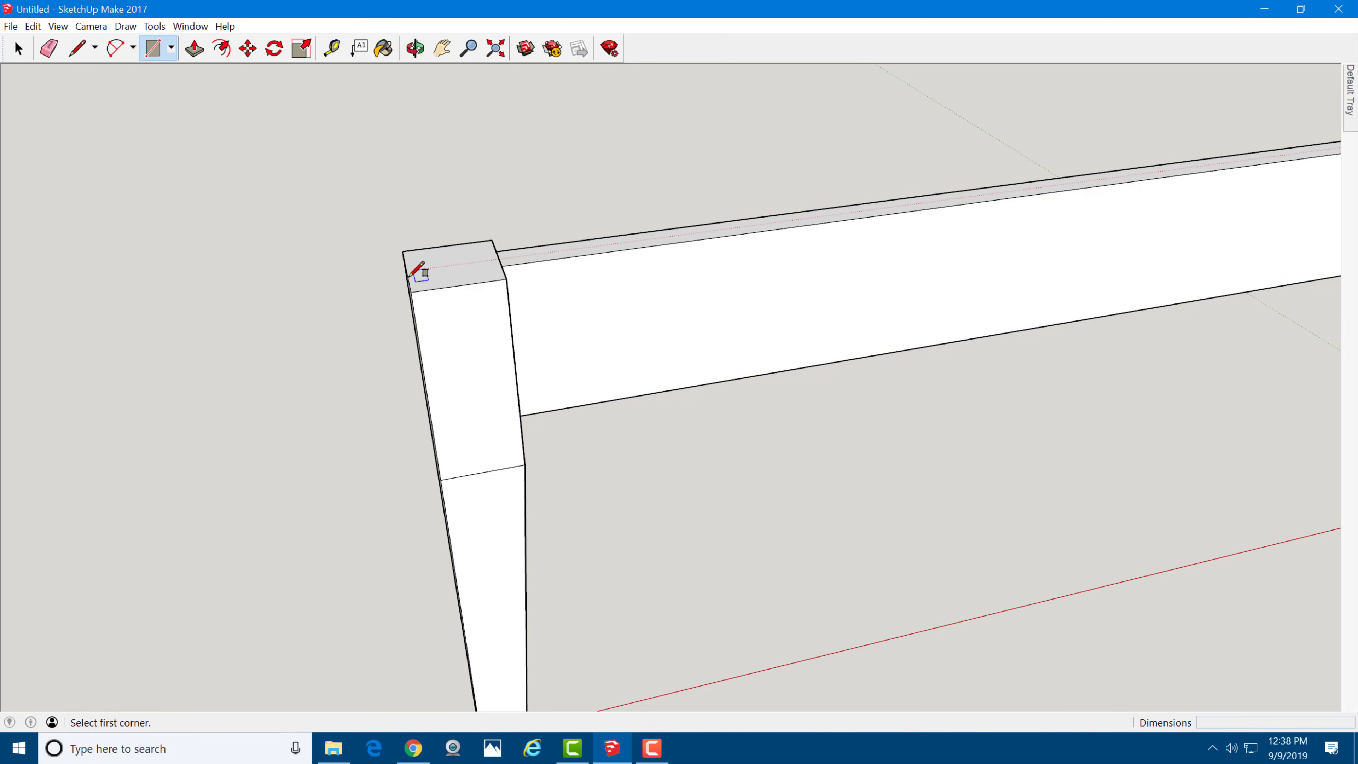
pyautogui.scroll(1, 416, 267)
pyautogui.click(412, 296)
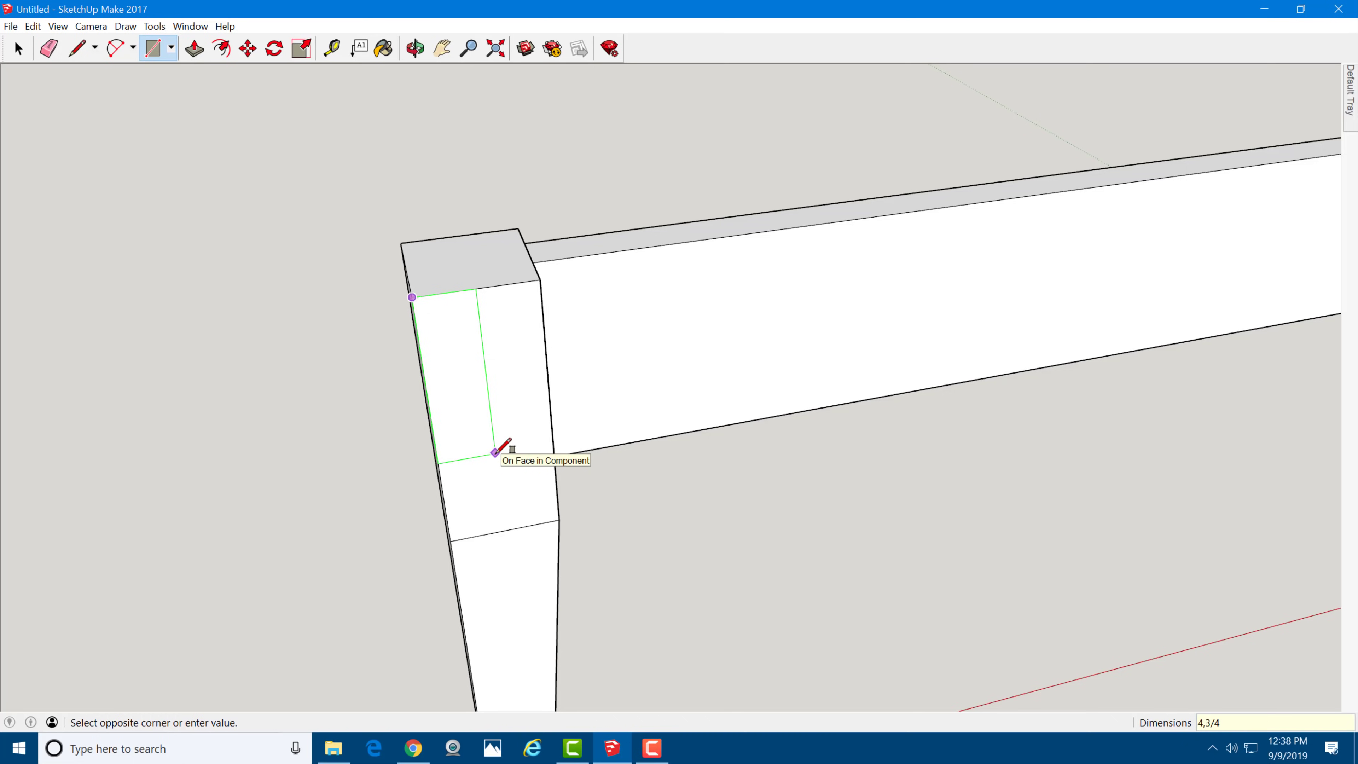
pyautogui.click(486, 490)
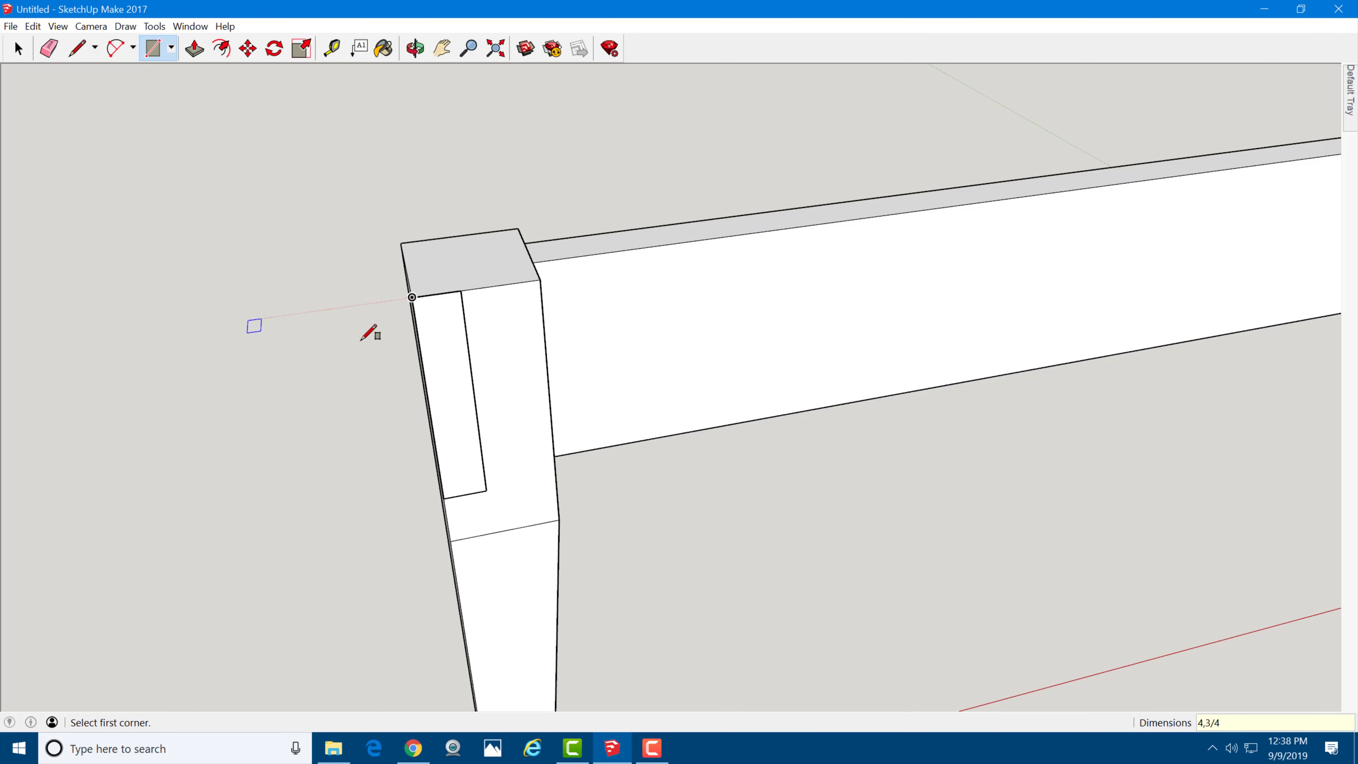
# Step: Move the rectangle 5/8" so it sits centred on the leg top's midpoint
pyautogui.press('space')
pyautogui.click(428, 334)
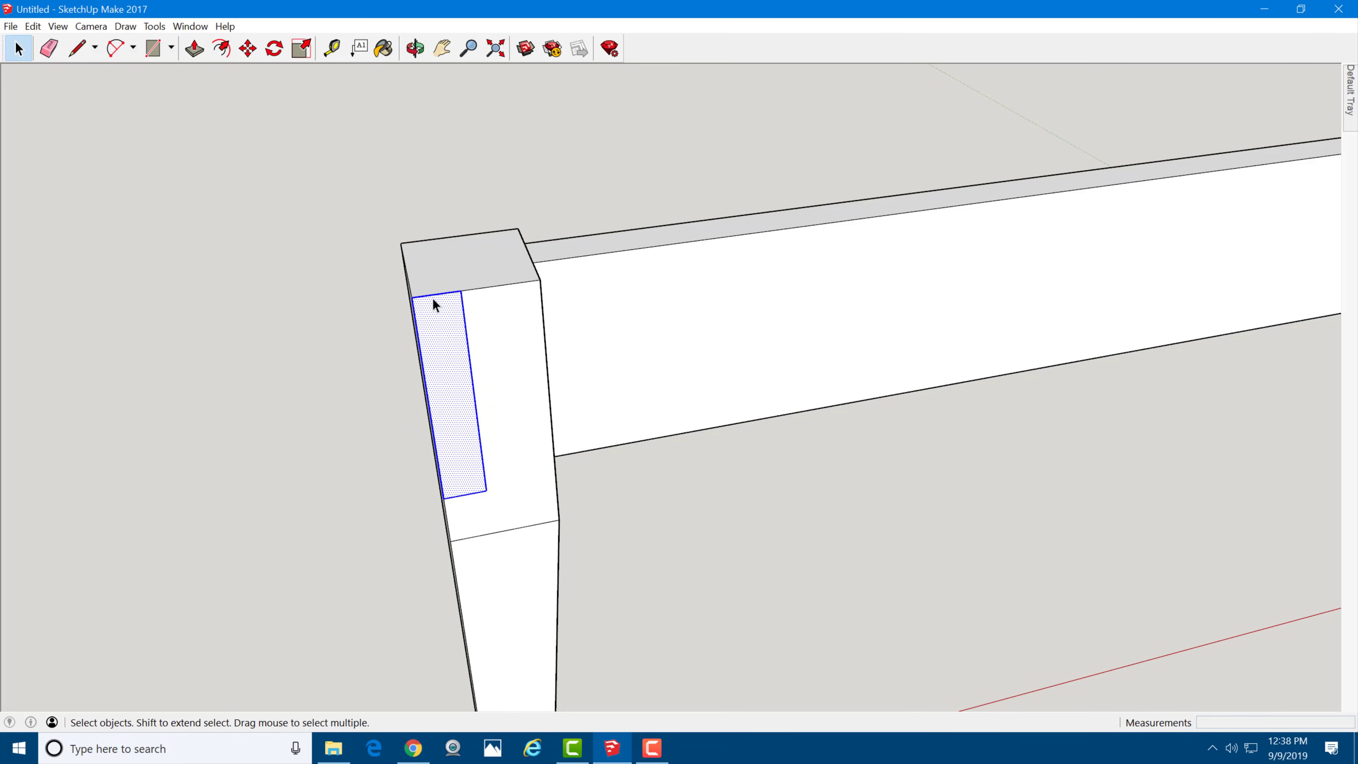
pyautogui.press('m')
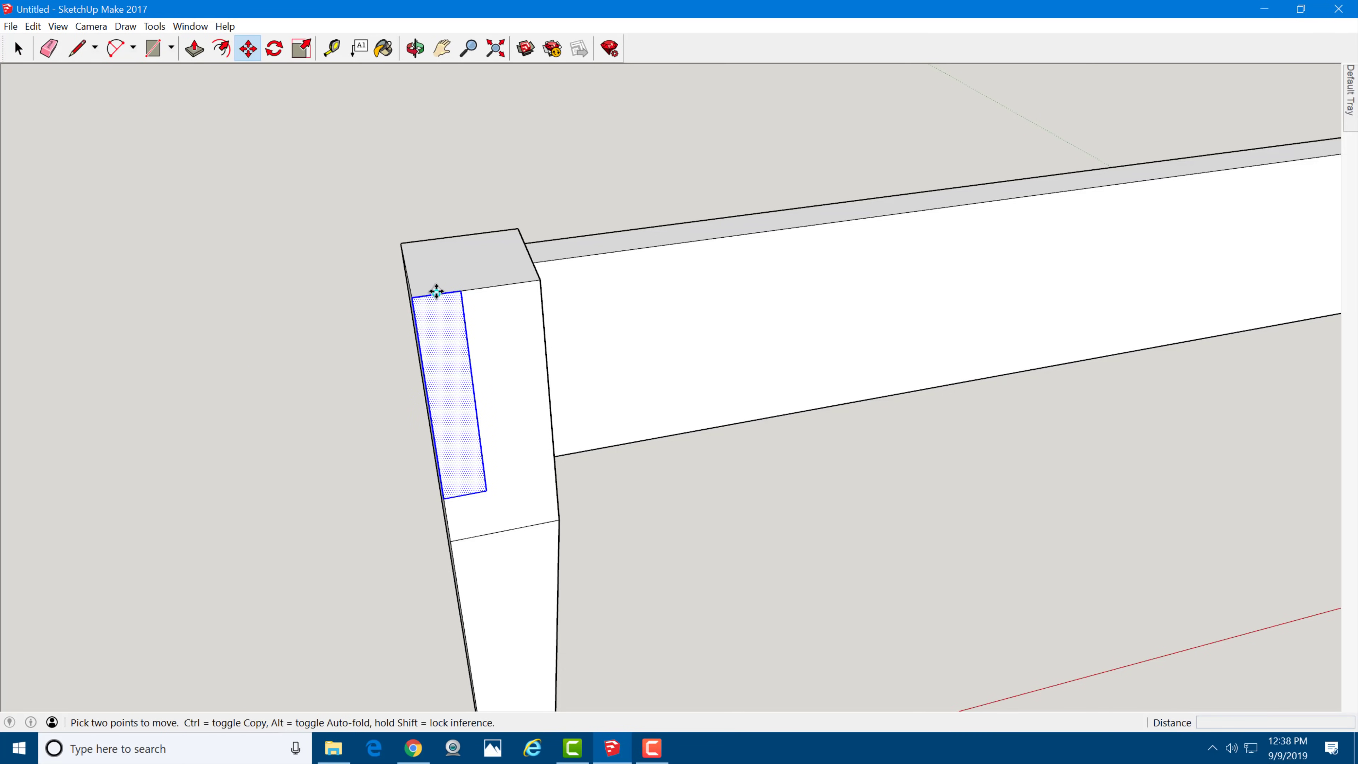
pyautogui.click(437, 292)
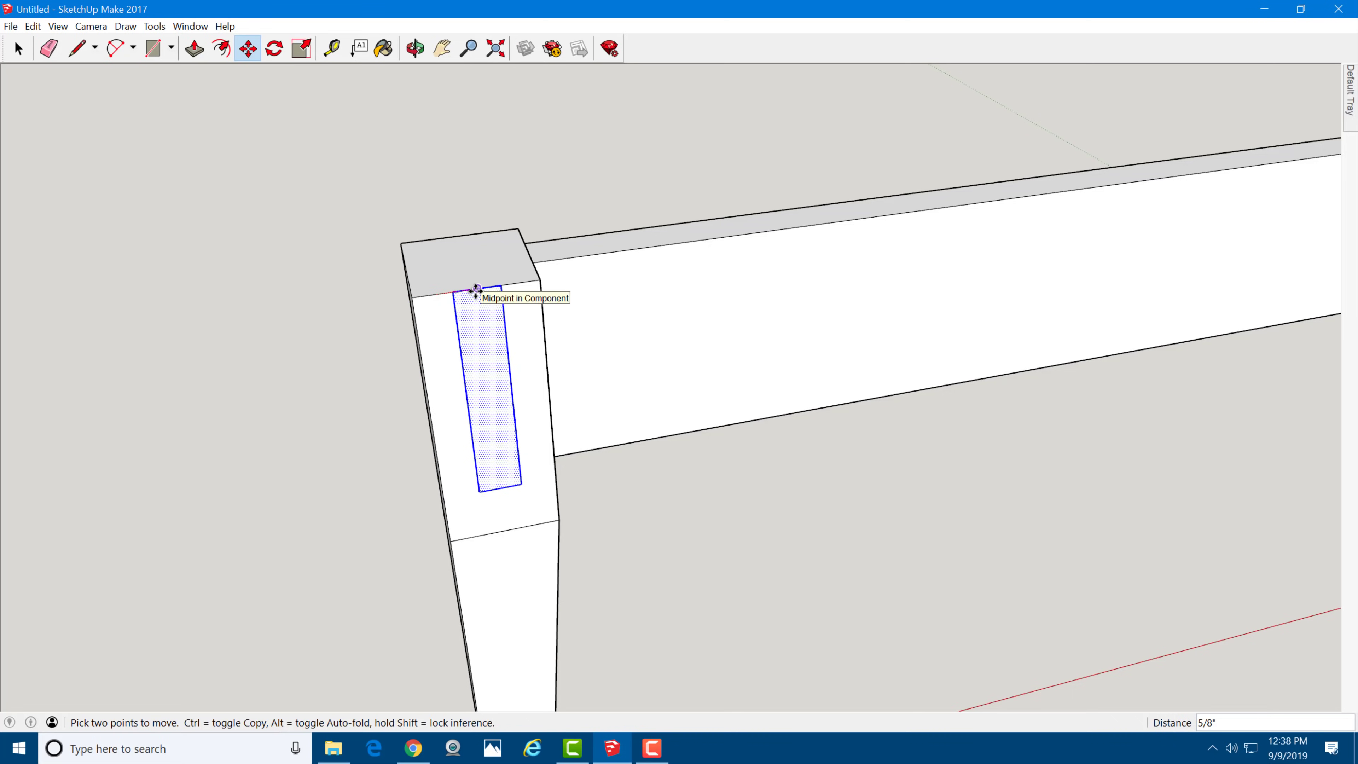
pyautogui.click(476, 291)
pyautogui.press('space')
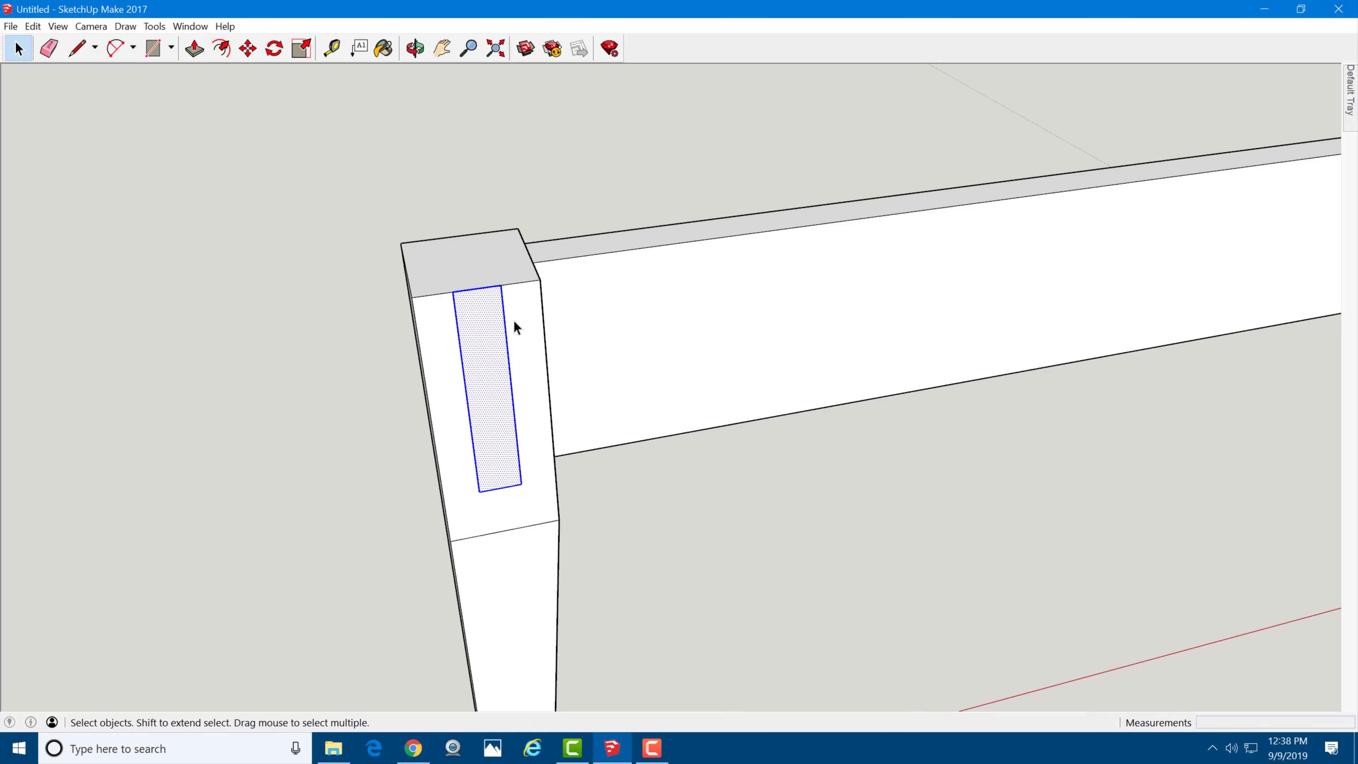
# Step: Push/Pull the rectangle 17" across to the opposite leg to form the end apron
pyautogui.press('p')
pyautogui.click(479, 318)
pyautogui.scroll(-5, 466, 281)
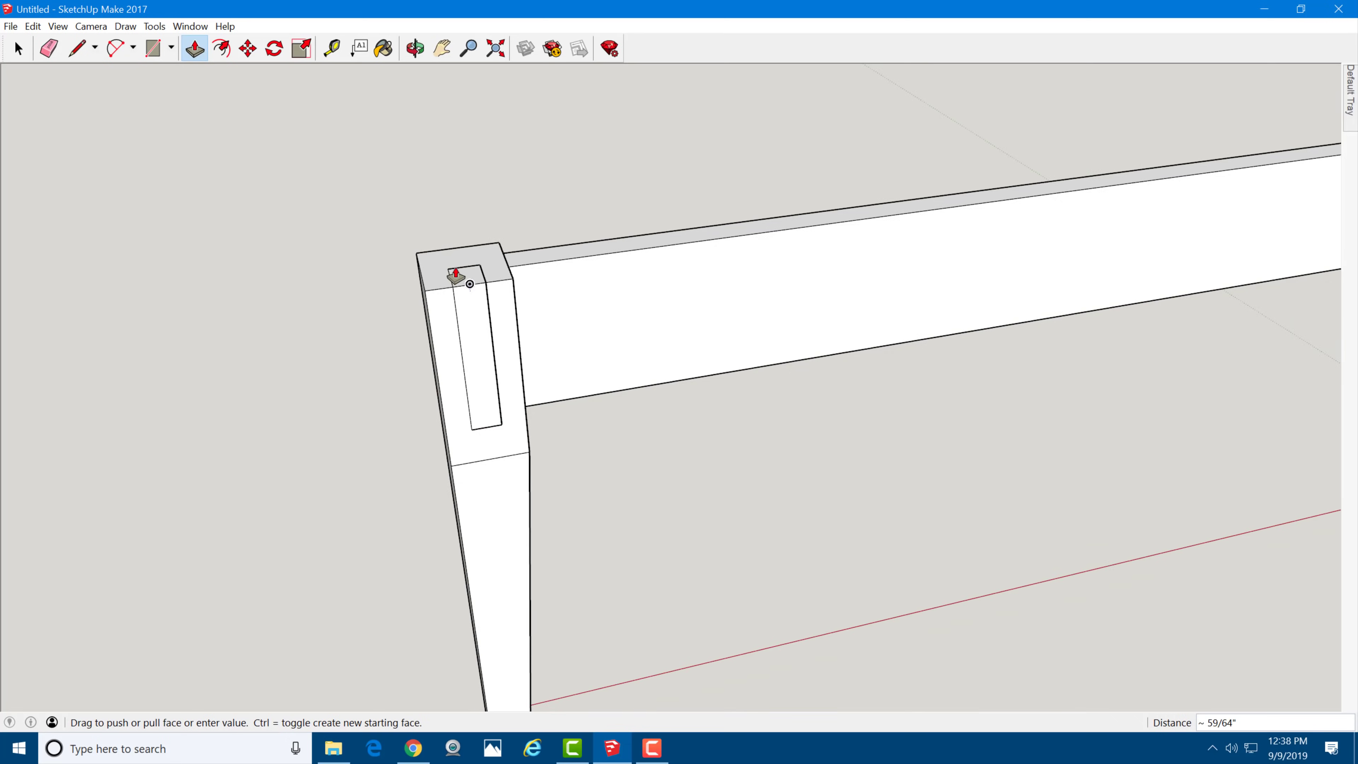
pyautogui.moveTo(459, 276); pyautogui.dragTo(534, 356, button='middle')
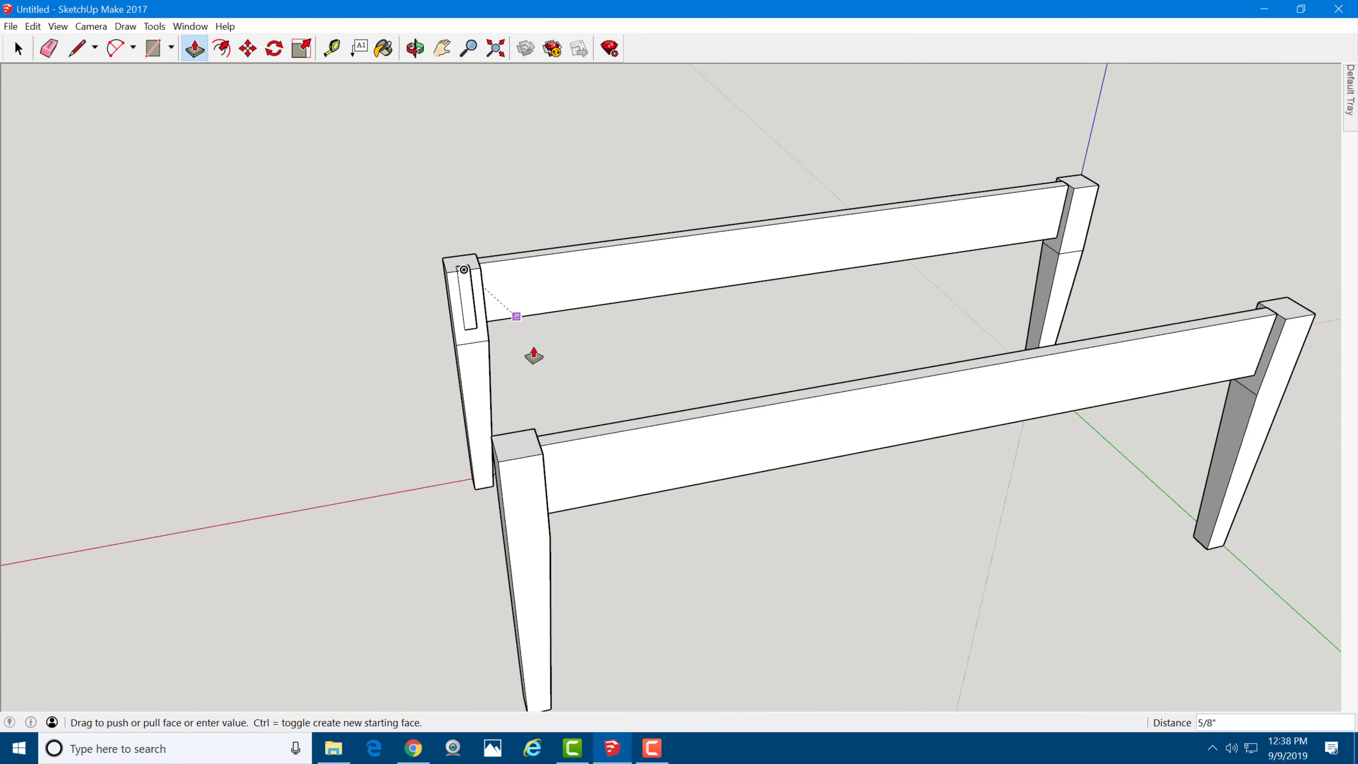
pyautogui.click(534, 435)
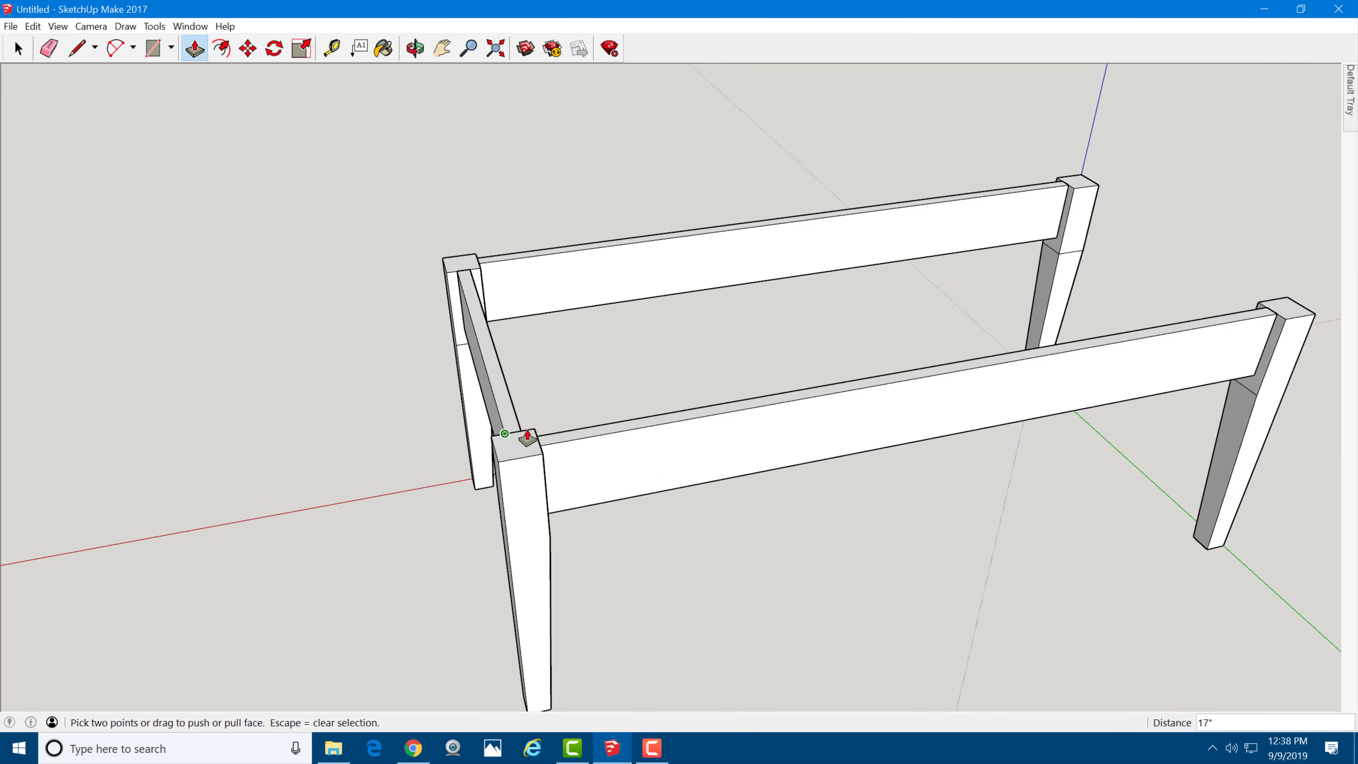
pyautogui.moveTo(530, 436); pyautogui.dragTo(513, 396, button='middle')
# Step: Make the new end apron a component
pyautogui.press('space')
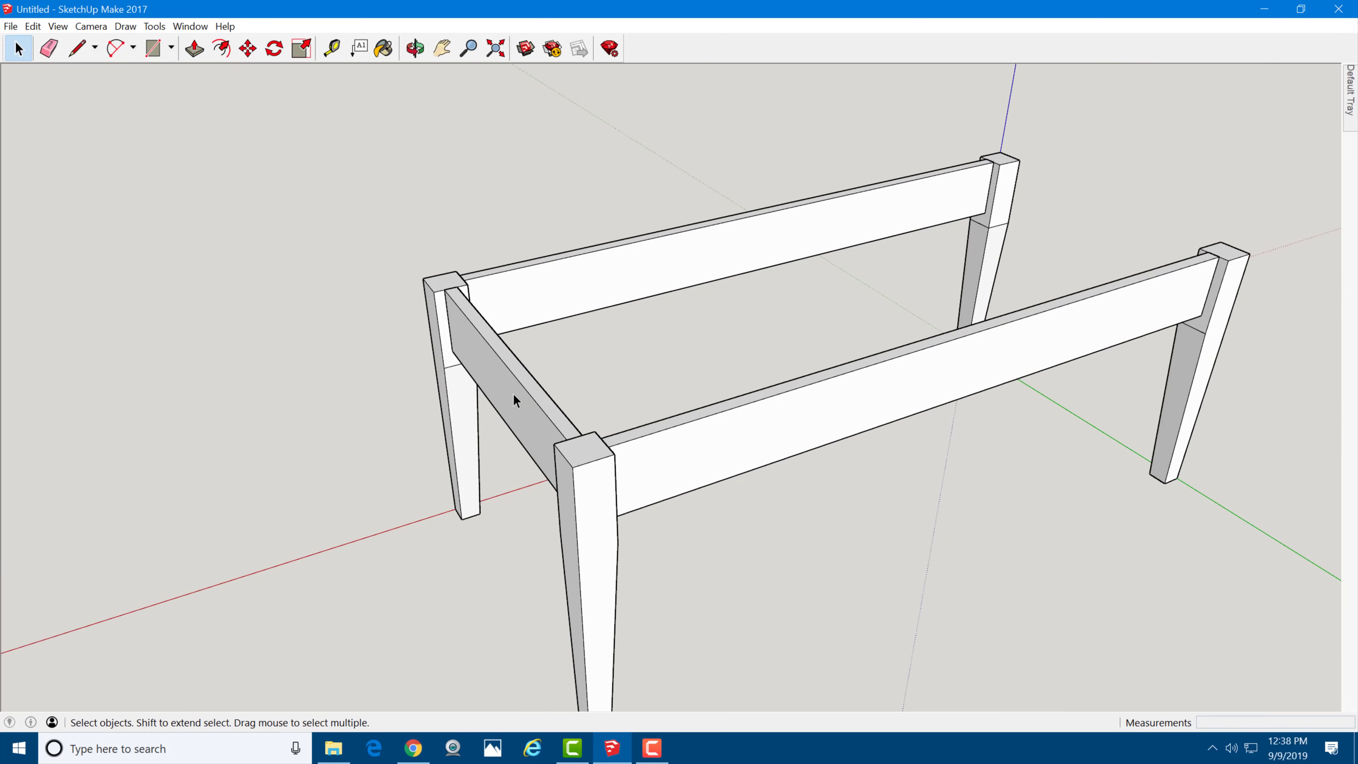
pyautogui.click(513, 396)
pyautogui.press('g')
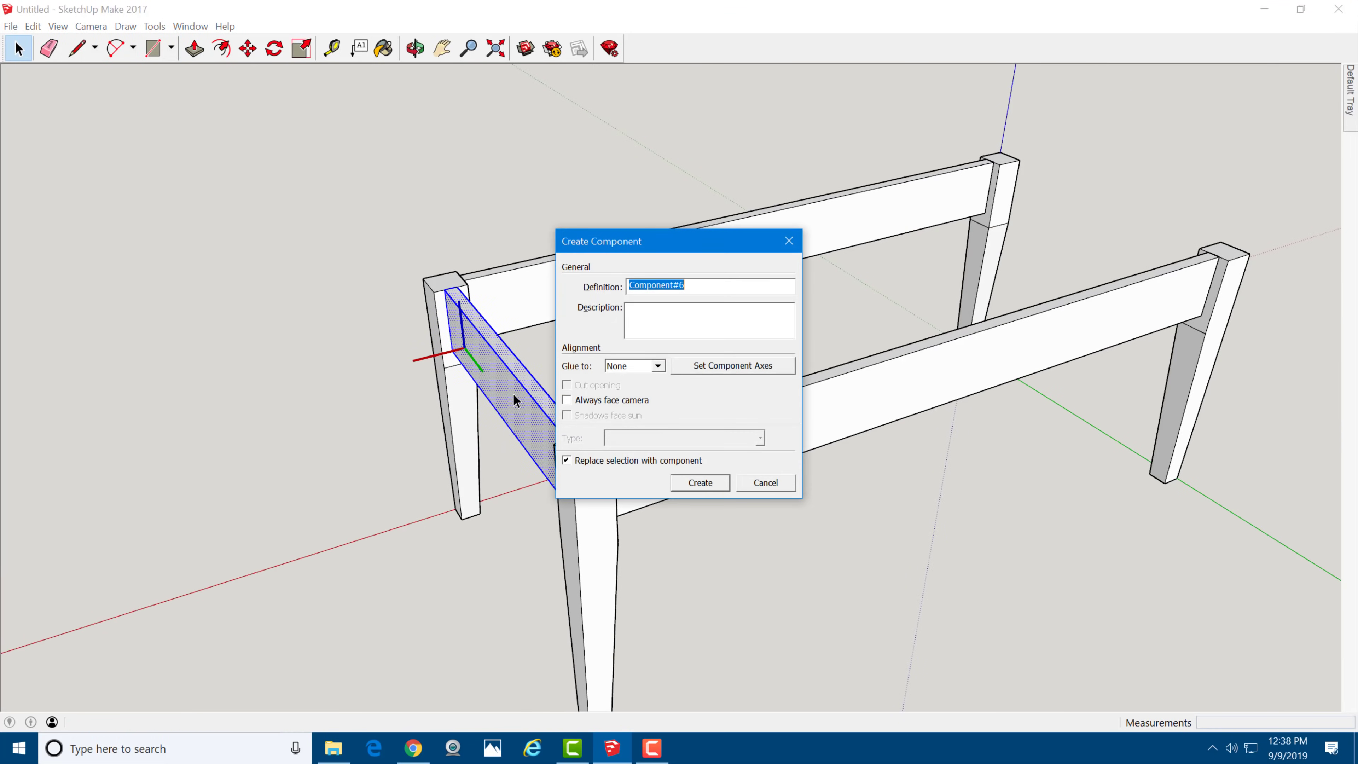
pyautogui.press('Return')
# Step: Copy the apron component 43" to the opposite end of the frame
pyautogui.moveTo(461, 267); pyautogui.dragTo(379, 264, button='middle')
pyautogui.scroll(2, 460, 262)
pyautogui.scroll(2, 461, 261)
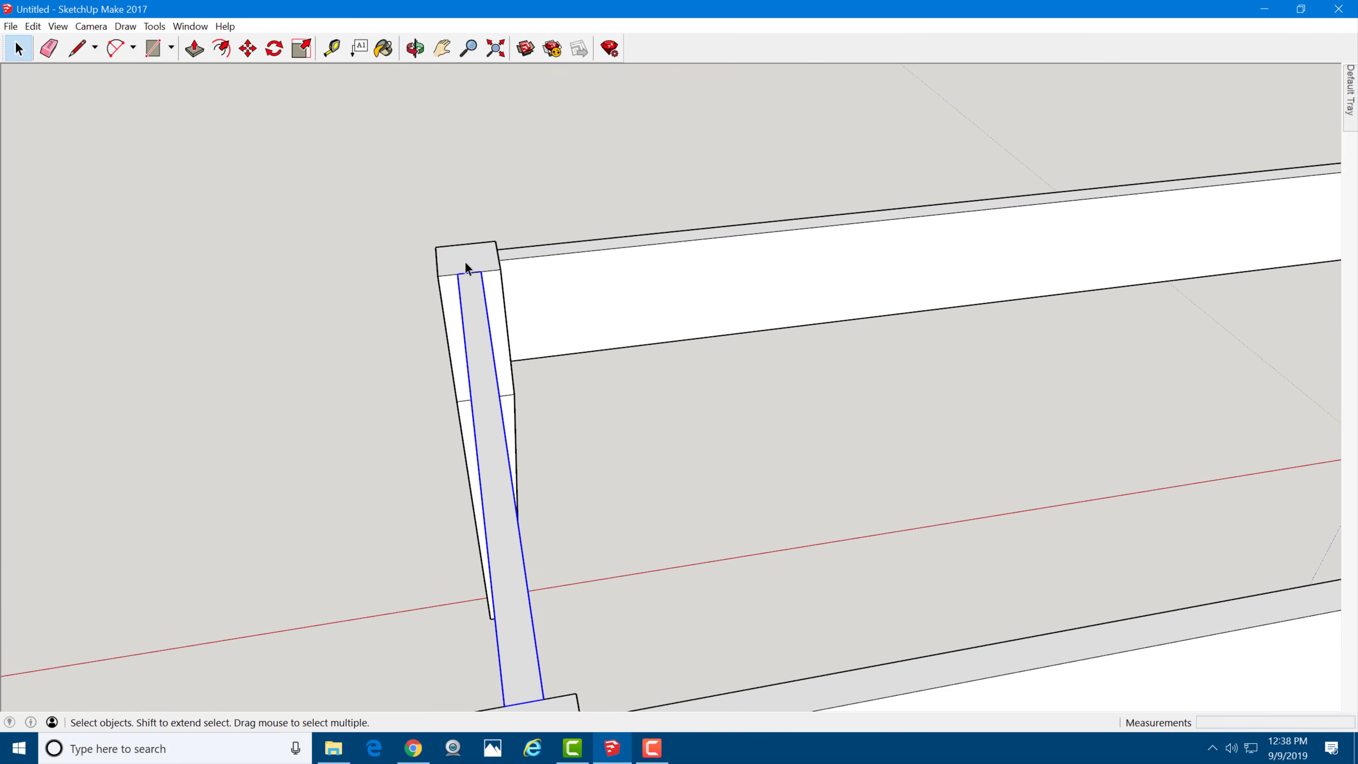
pyautogui.press('m')
pyautogui.click(469, 271)
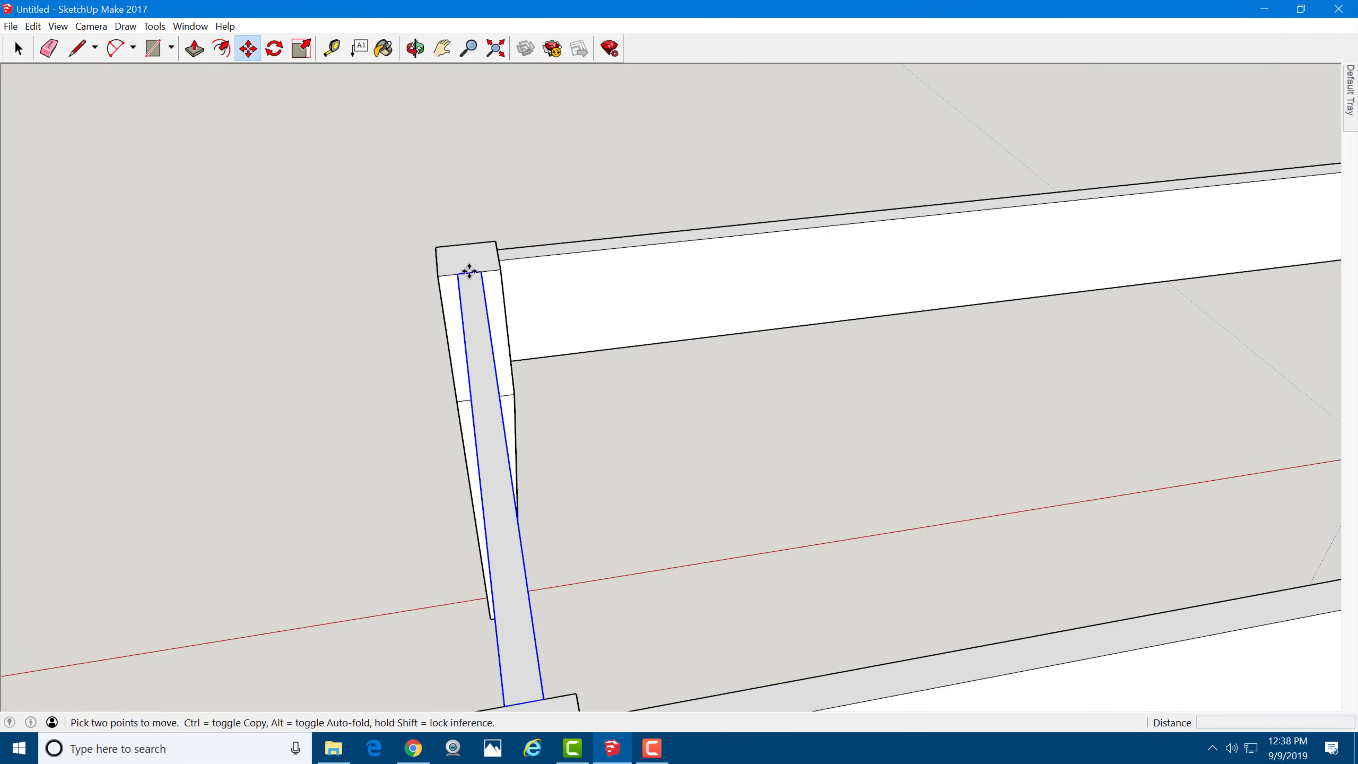
pyautogui.scroll(-5, 469, 271)
pyautogui.press('ctrl')
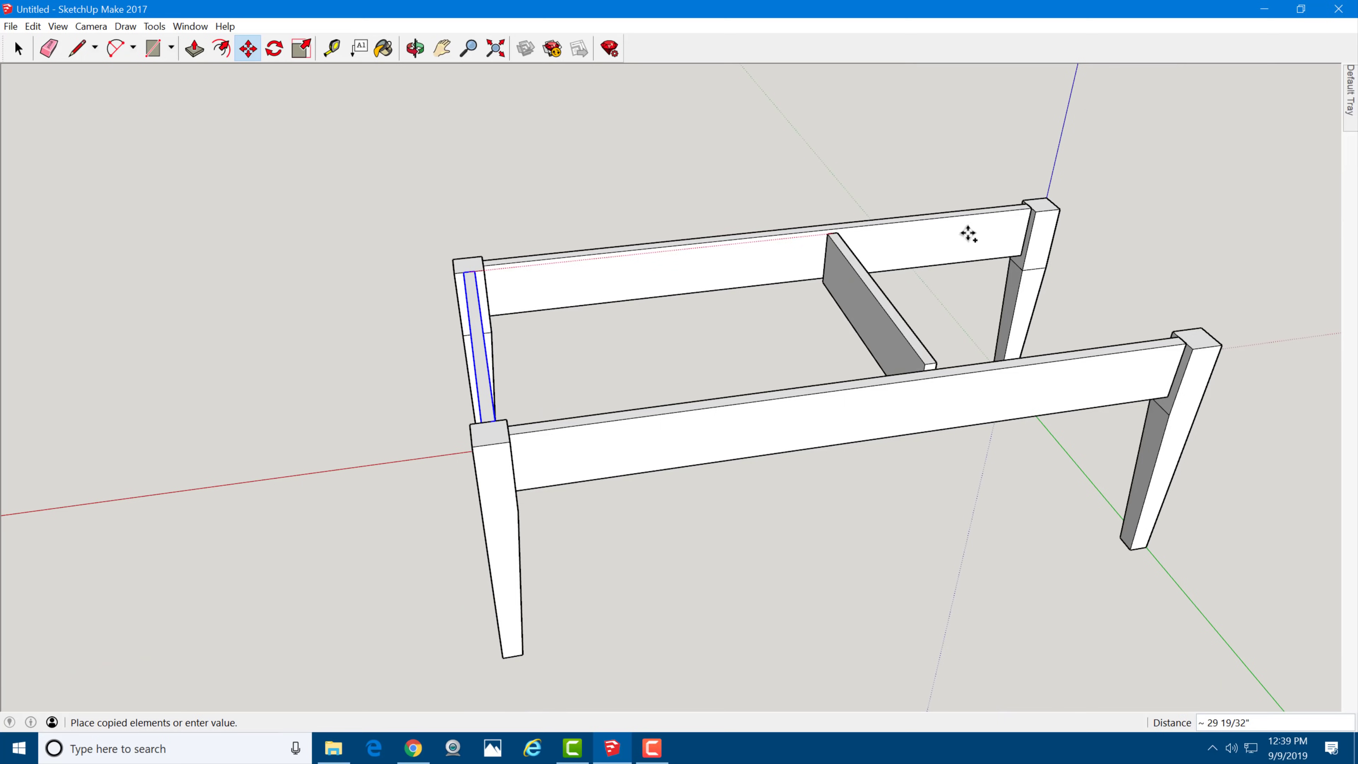
pyautogui.scroll(2, 1070, 206)
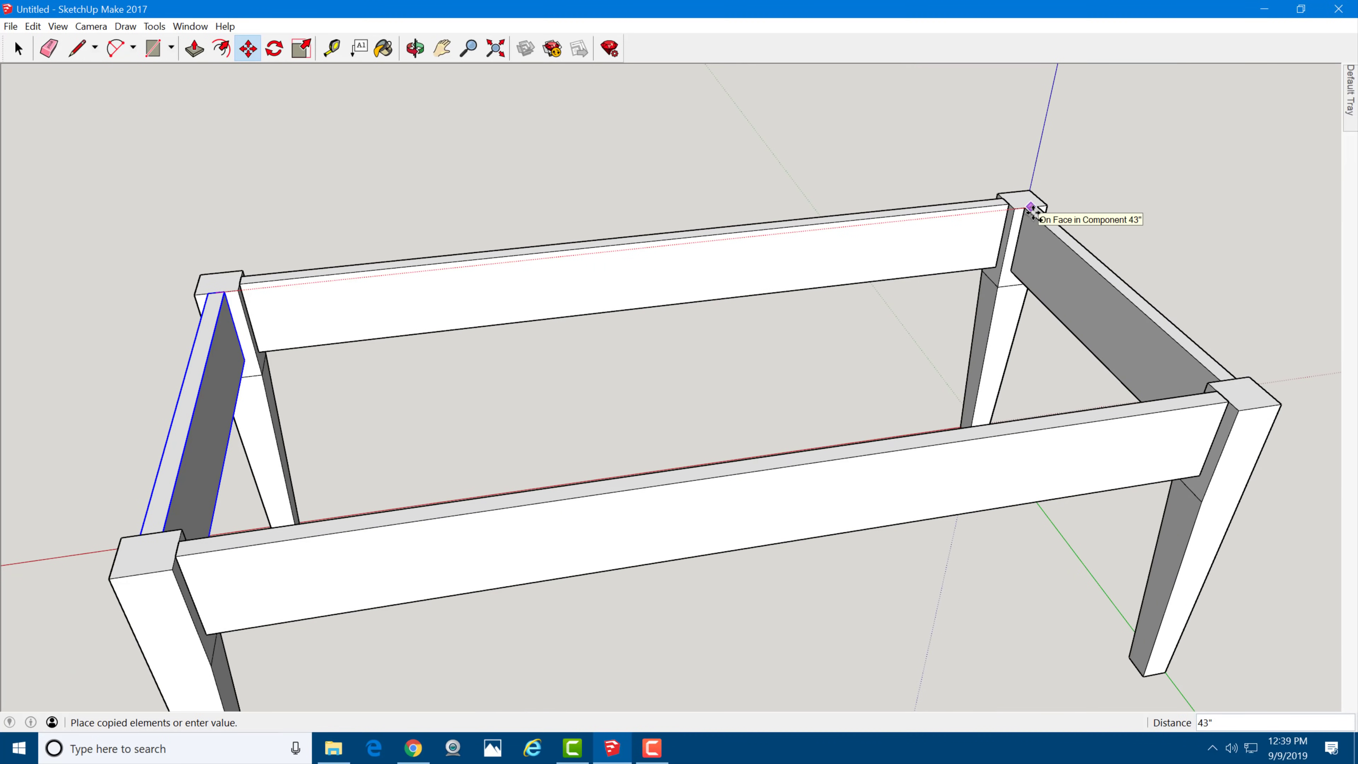
pyautogui.click(1038, 208)
pyautogui.moveTo(858, 300); pyautogui.dragTo(1116, 347, button='middle')
pyautogui.press('space')
pyautogui.click(1114, 346)
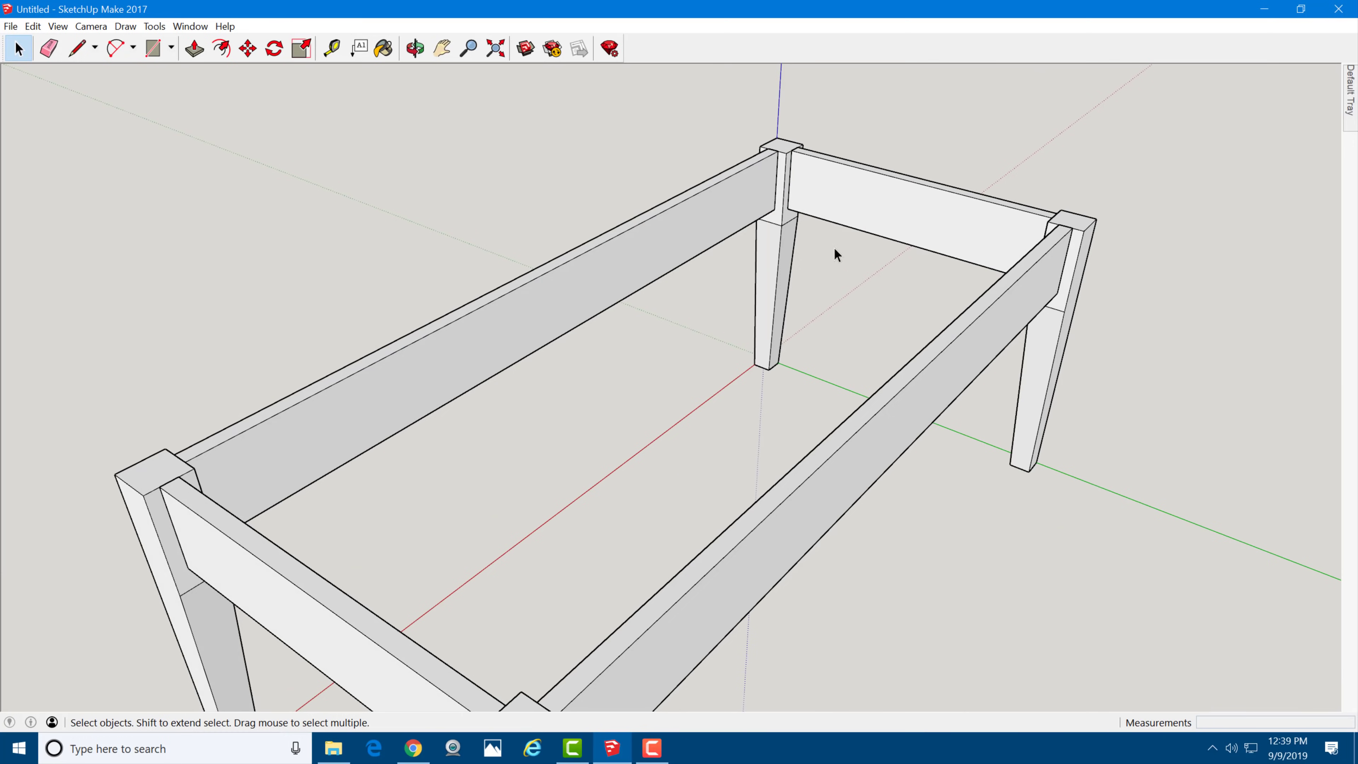
# Step: Draw a 45" by 21" rectangle from the far leg top corner to the opposite near leg corner
pyautogui.press('r')
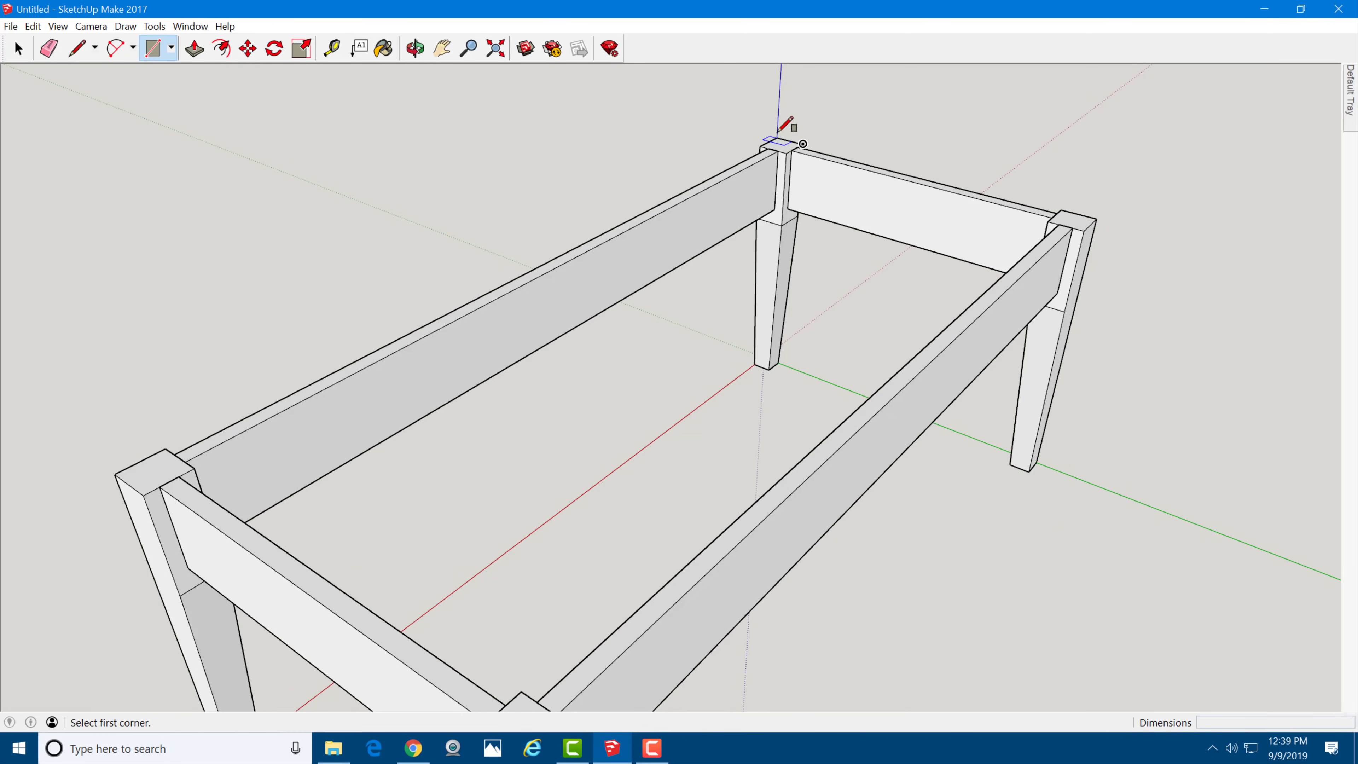
pyautogui.click(778, 137)
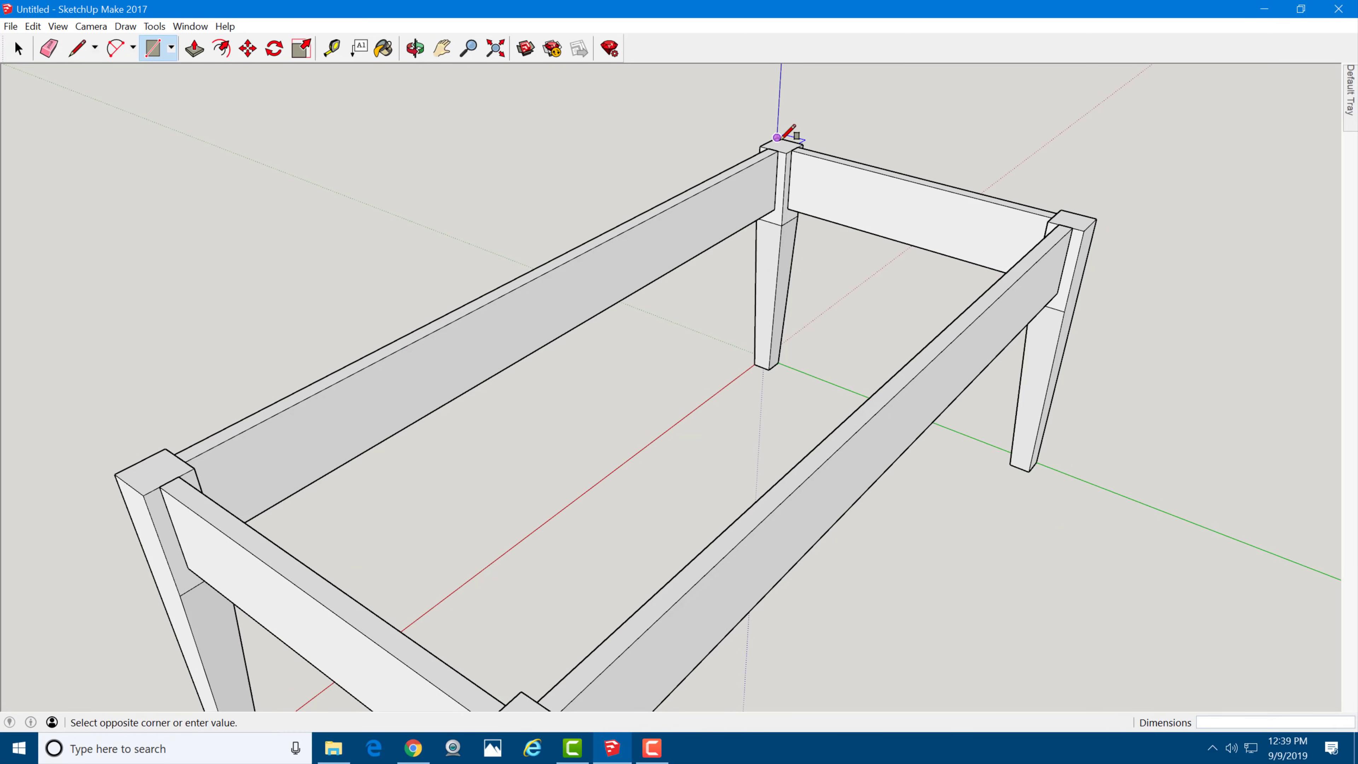
pyautogui.scroll(-2, 778, 138)
pyautogui.click(633, 473)
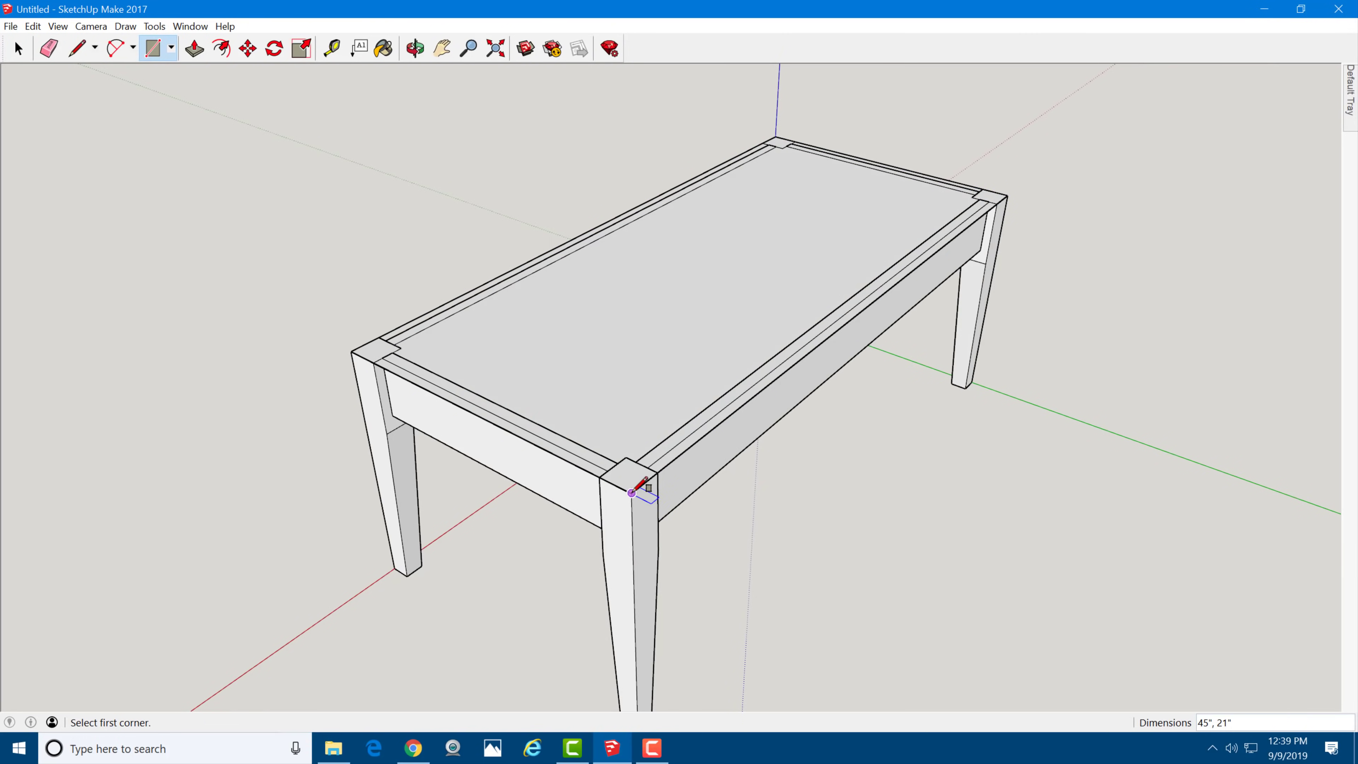
pyautogui.moveTo(521, 255); pyautogui.dragTo(1046, 364, button='middle')
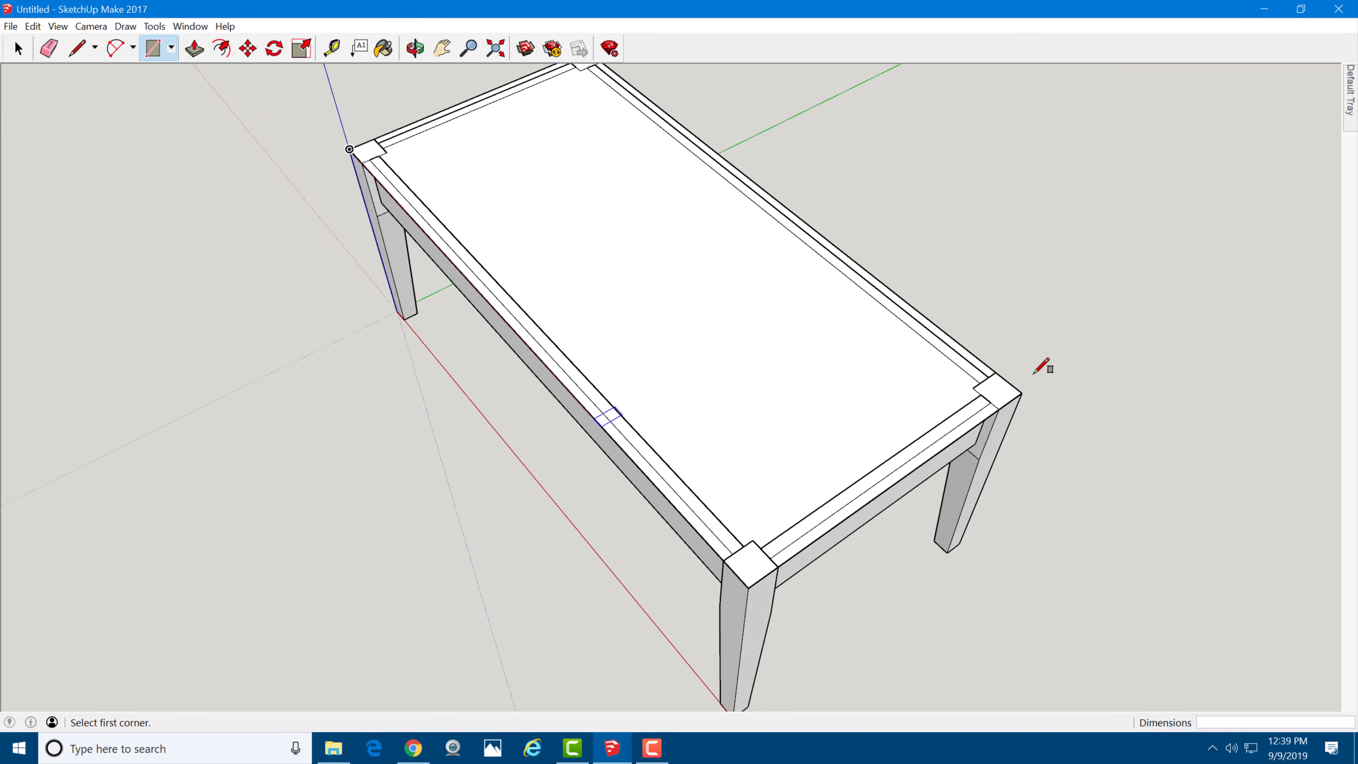
pyautogui.moveTo(925, 350); pyautogui.dragTo(802, 296, button='middle')
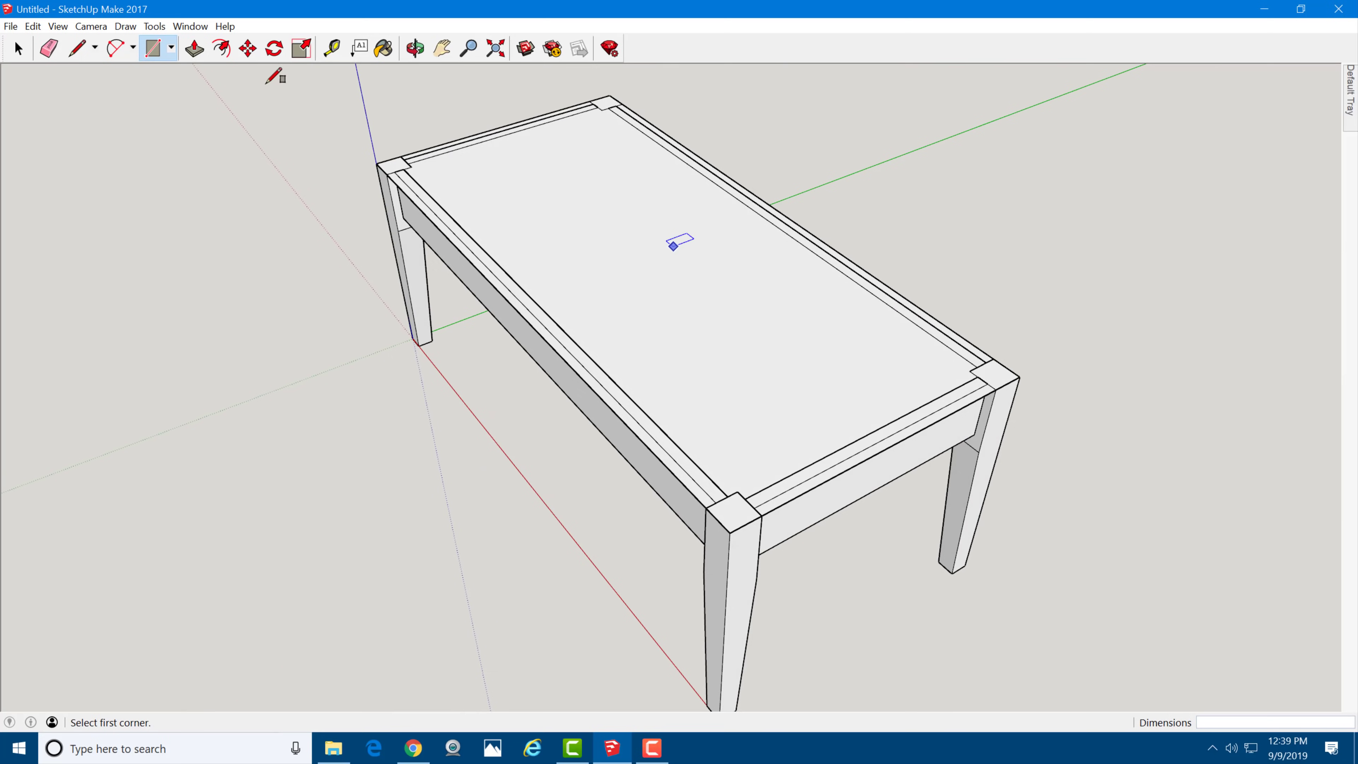
# Step: Offset the tabletop face's outline 1.5" outward
pyautogui.click(227, 55)
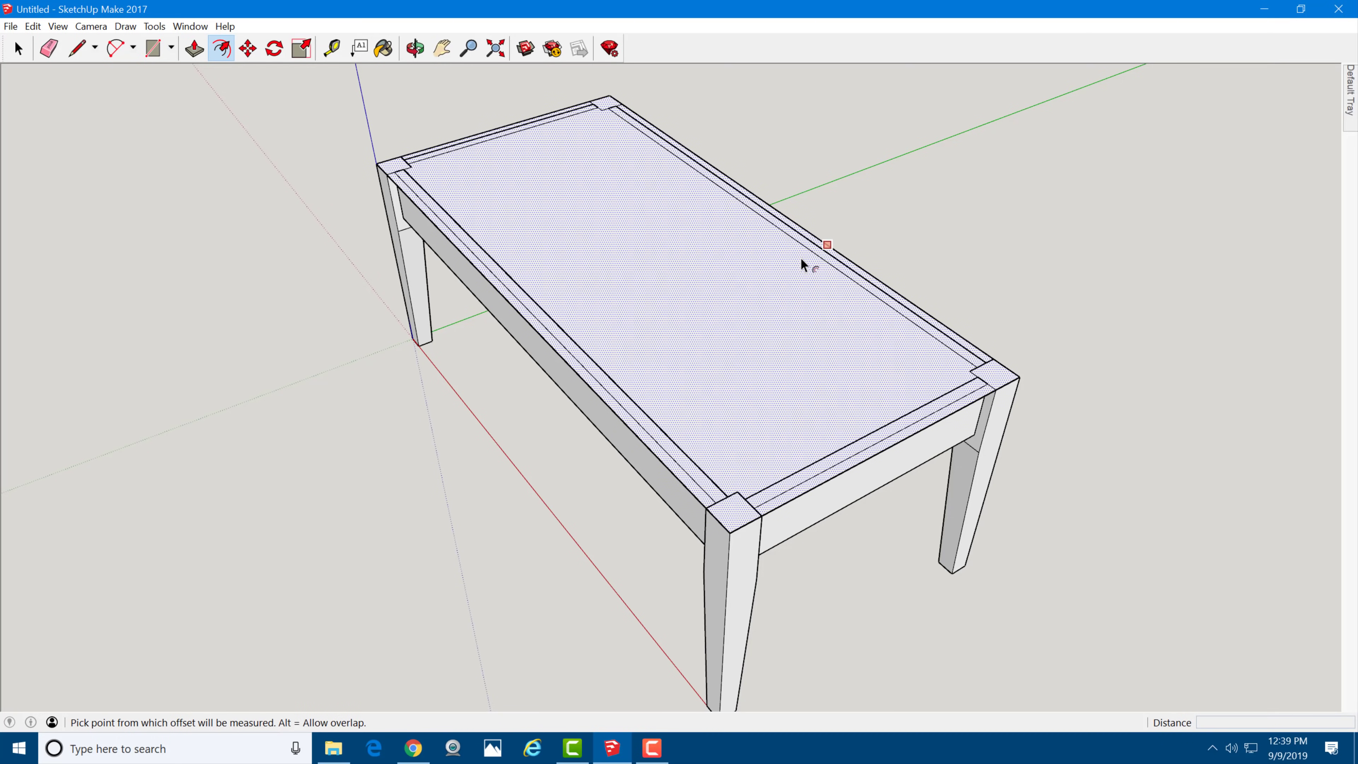
pyautogui.click(805, 255)
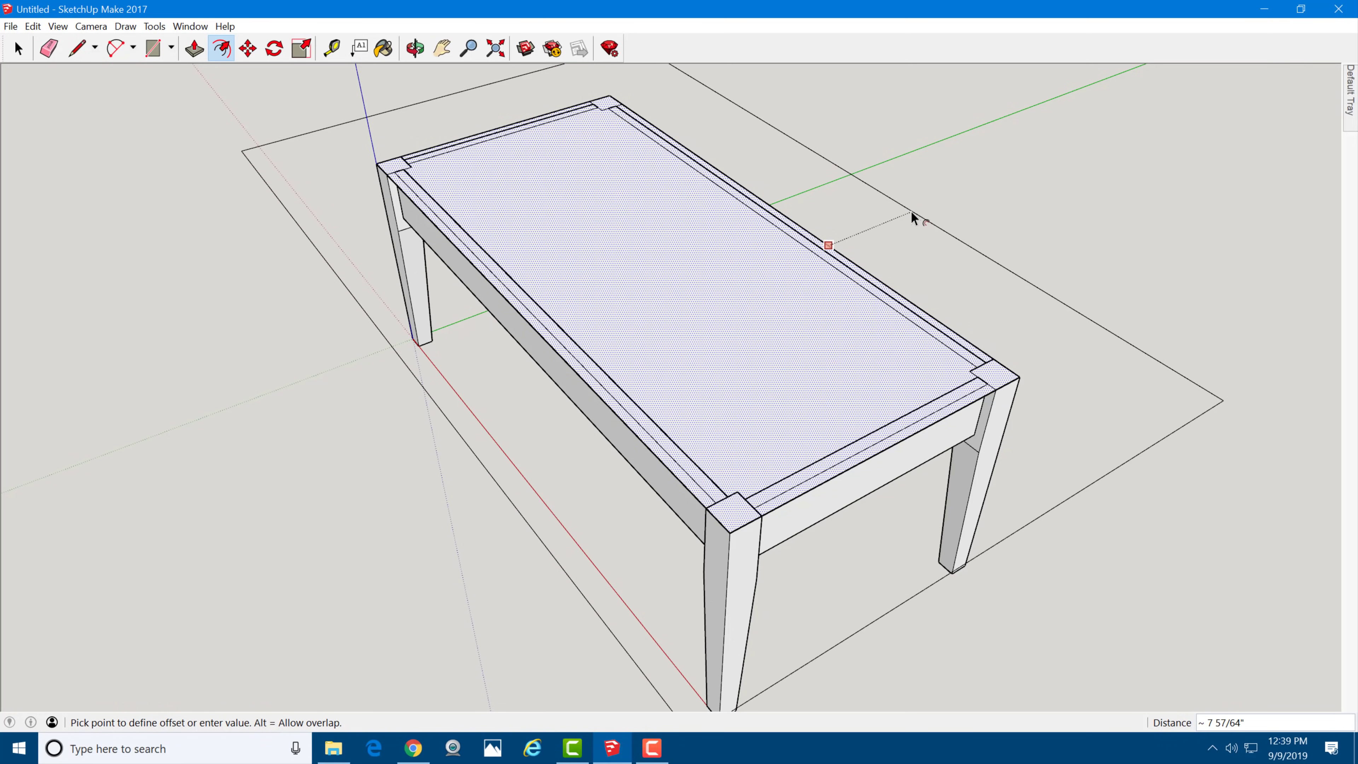
pyautogui.write('1.5')
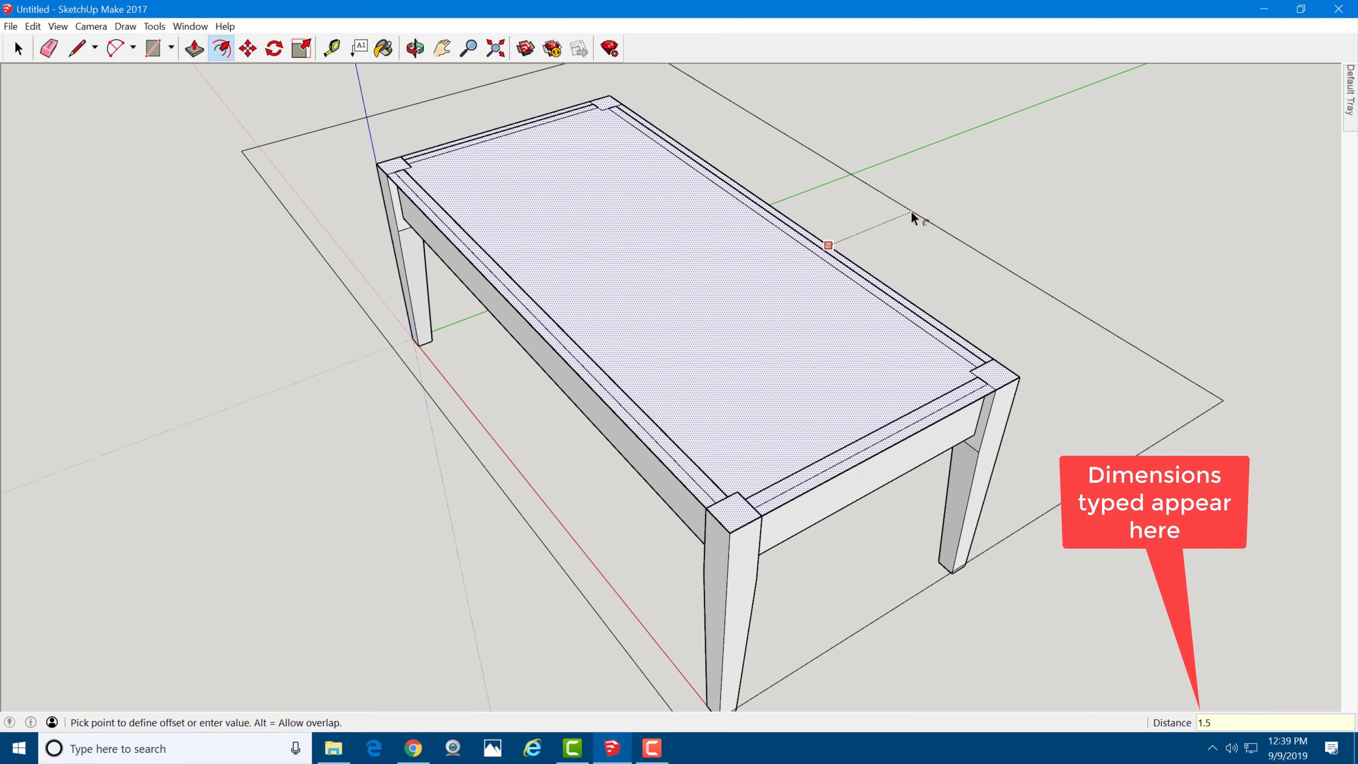
pyautogui.press('Return')
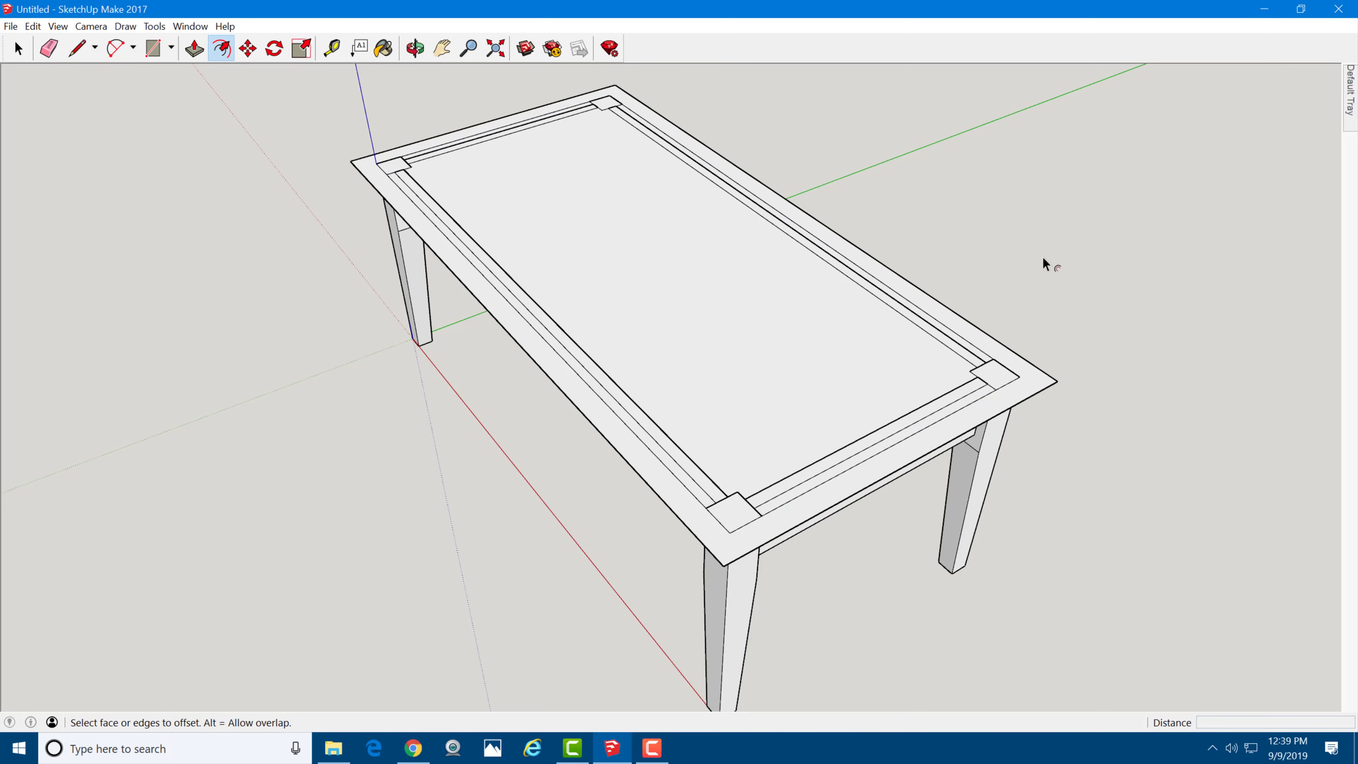
pyautogui.scroll(6, 1002, 285)
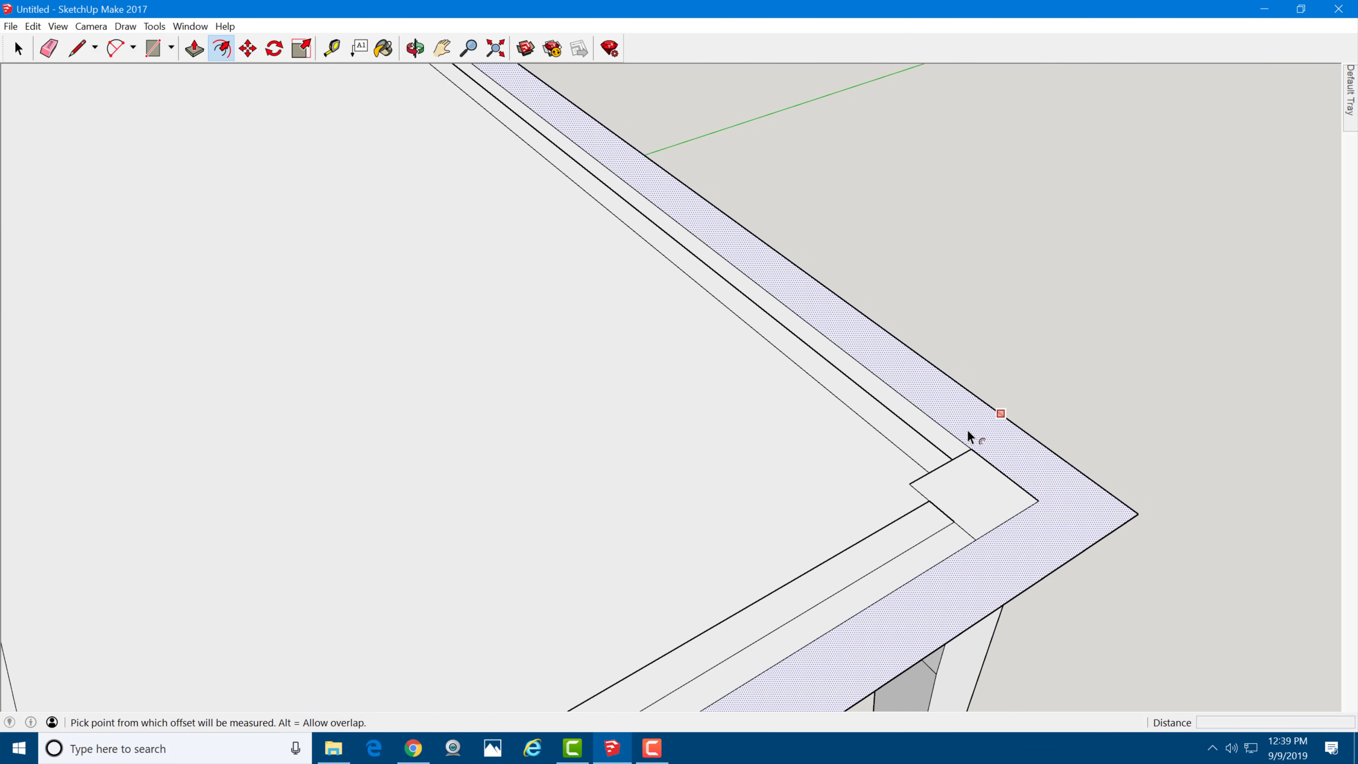
# Step: Erase the inner tabletop outline edges so border and top merge into one face
pyautogui.press('space')
pyautogui.scroll(1, 961, 435)
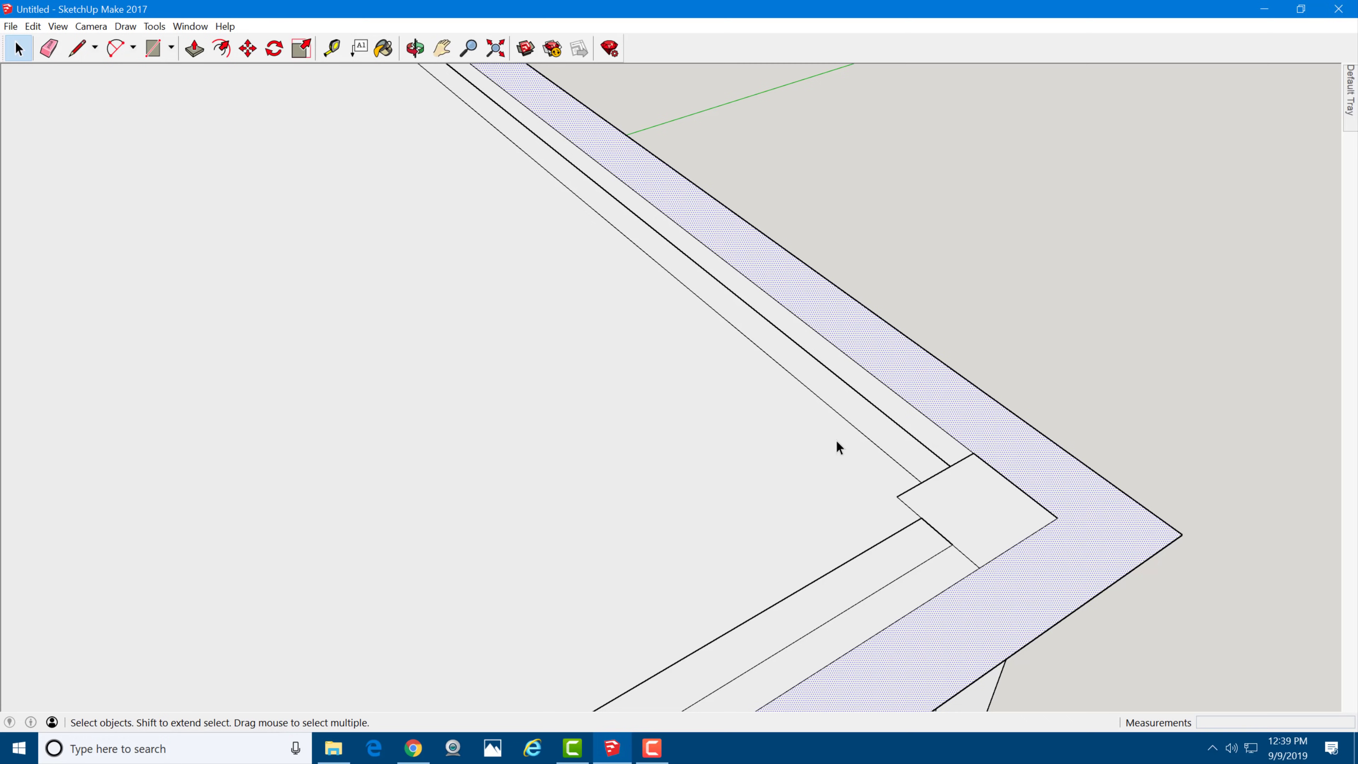
pyautogui.click(795, 458)
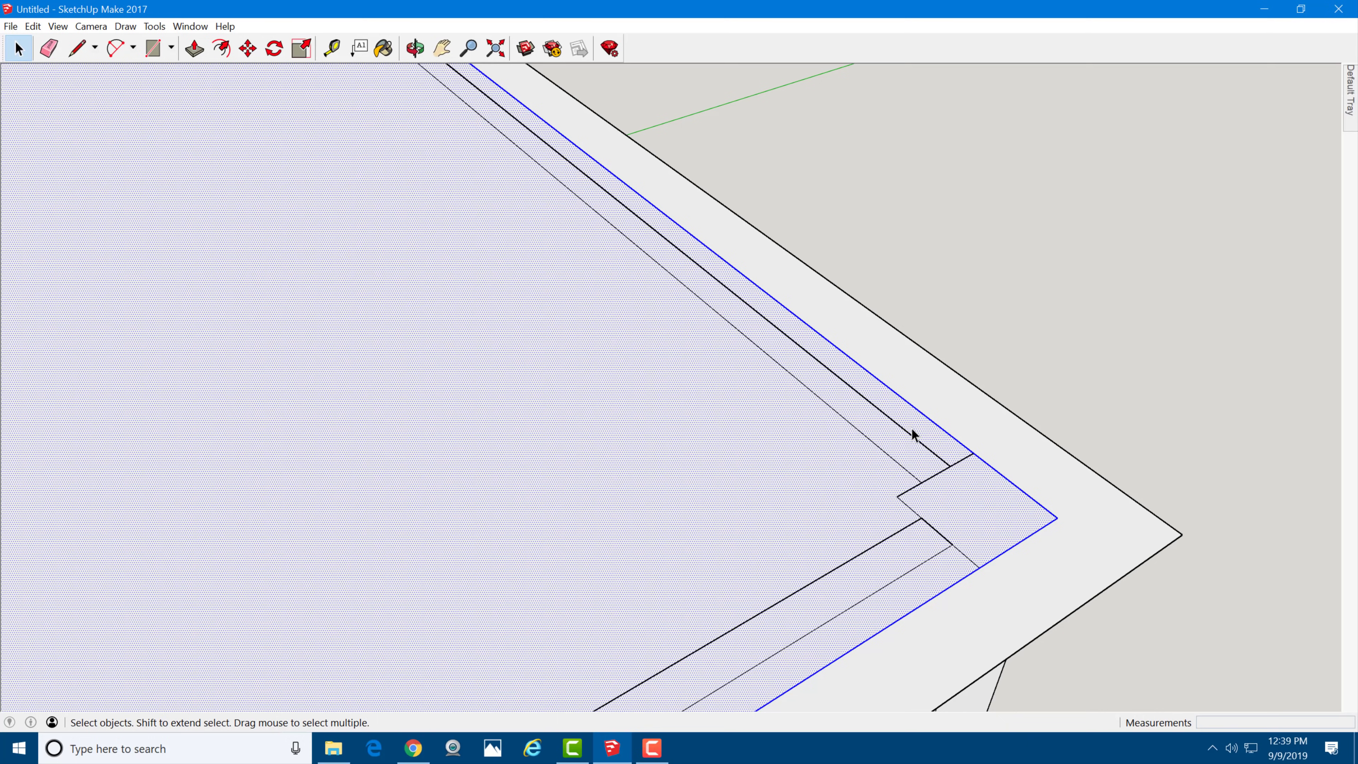
pyautogui.keyDown('shift'); pyautogui.click(667, 438); pyautogui.keyUp('shift')
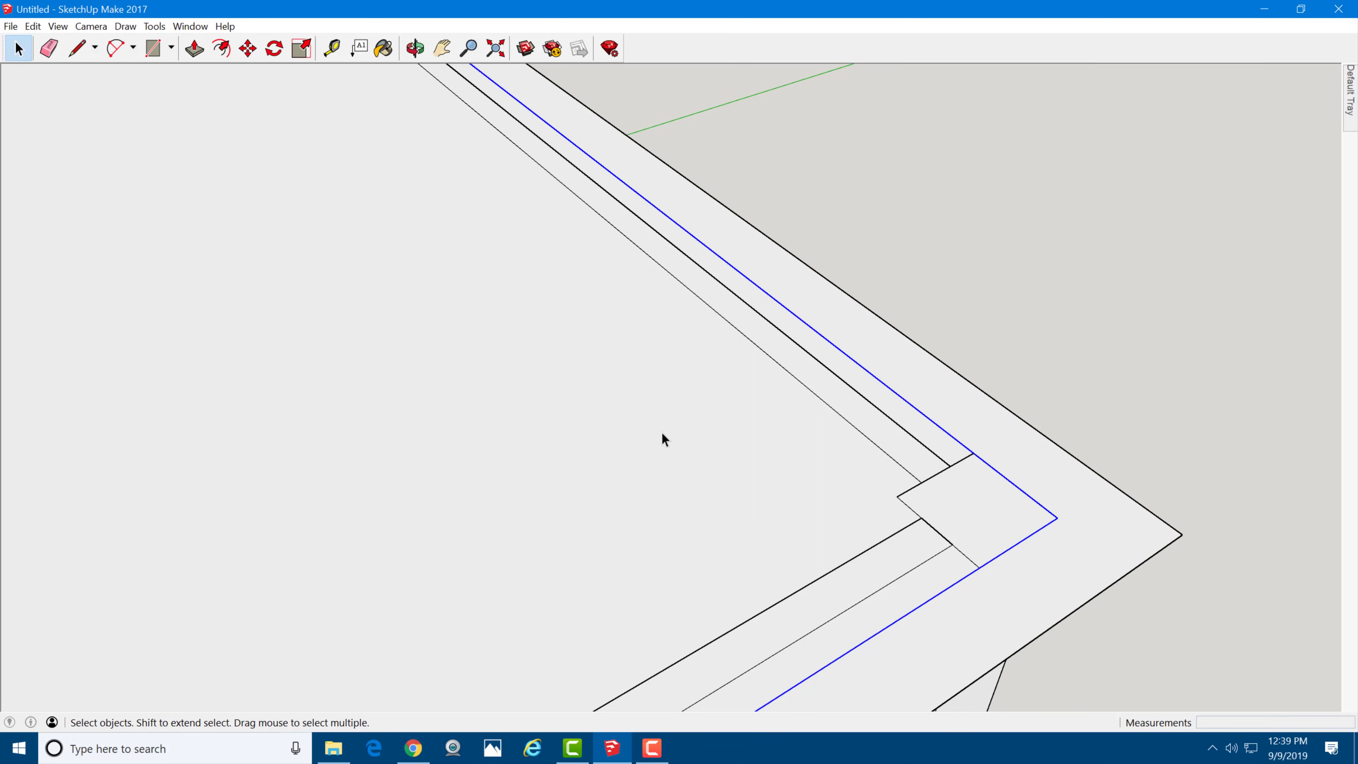
pyautogui.hotkey('ctrl', 't')
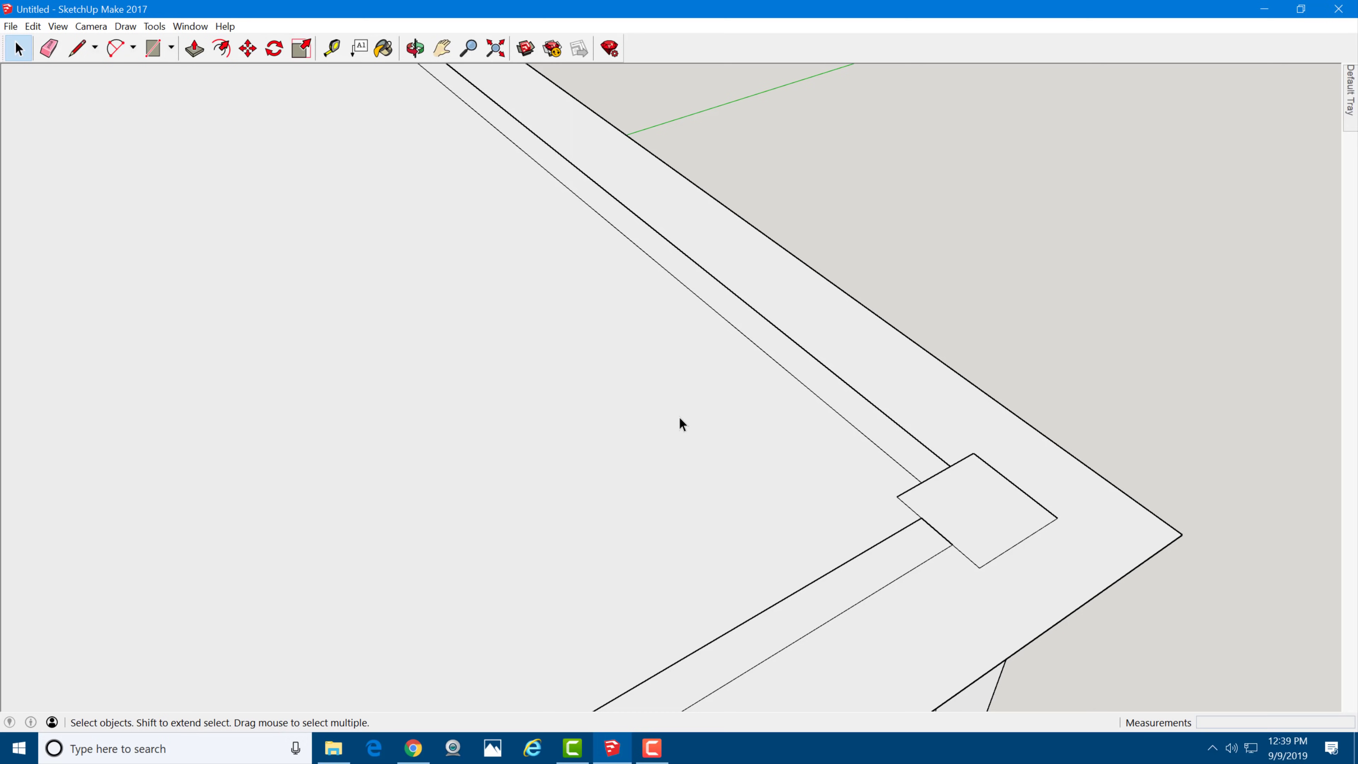
pyautogui.scroll(-3, 965, 409)
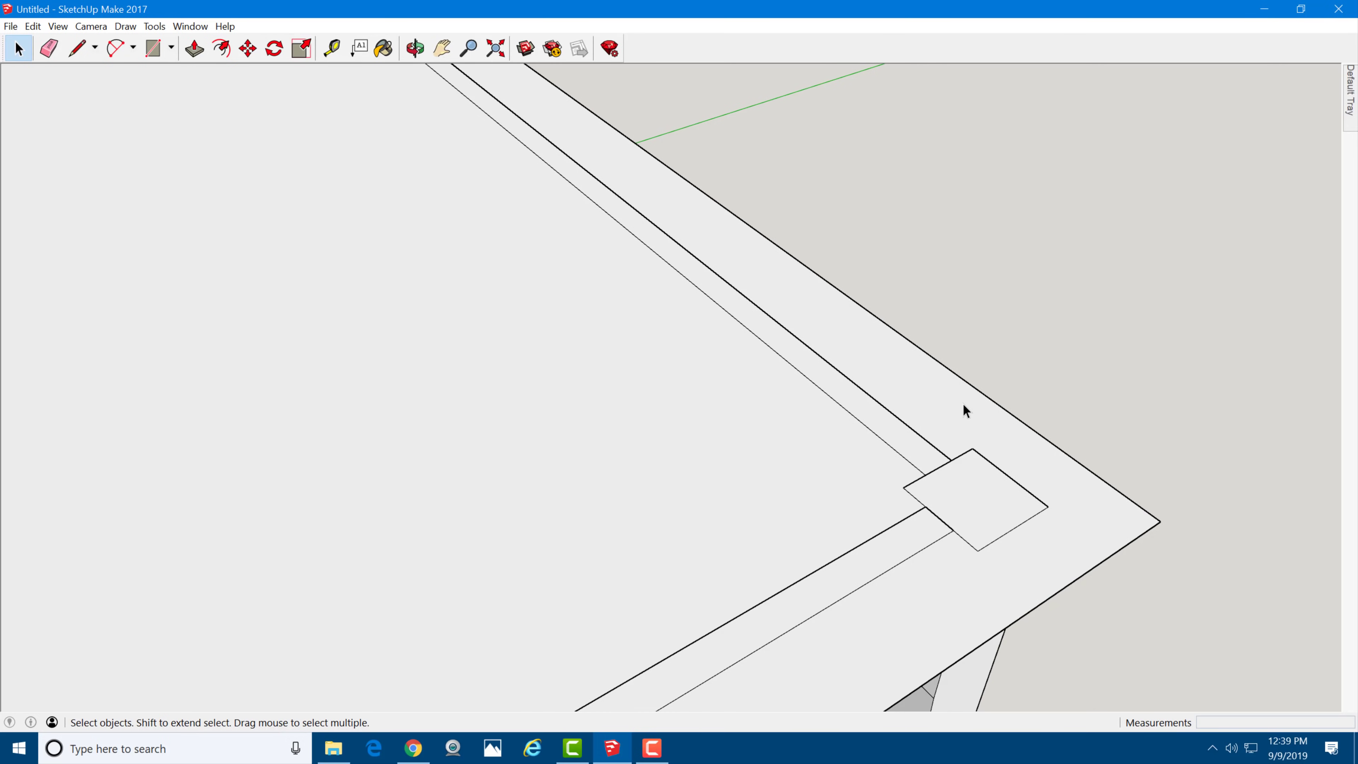
pyautogui.moveTo(966, 422); pyautogui.dragTo(805, 367, button='middle')
# Step: Push/Pull the overhanging top face to a 1" thickness
pyautogui.press('p')
pyautogui.click(846, 438)
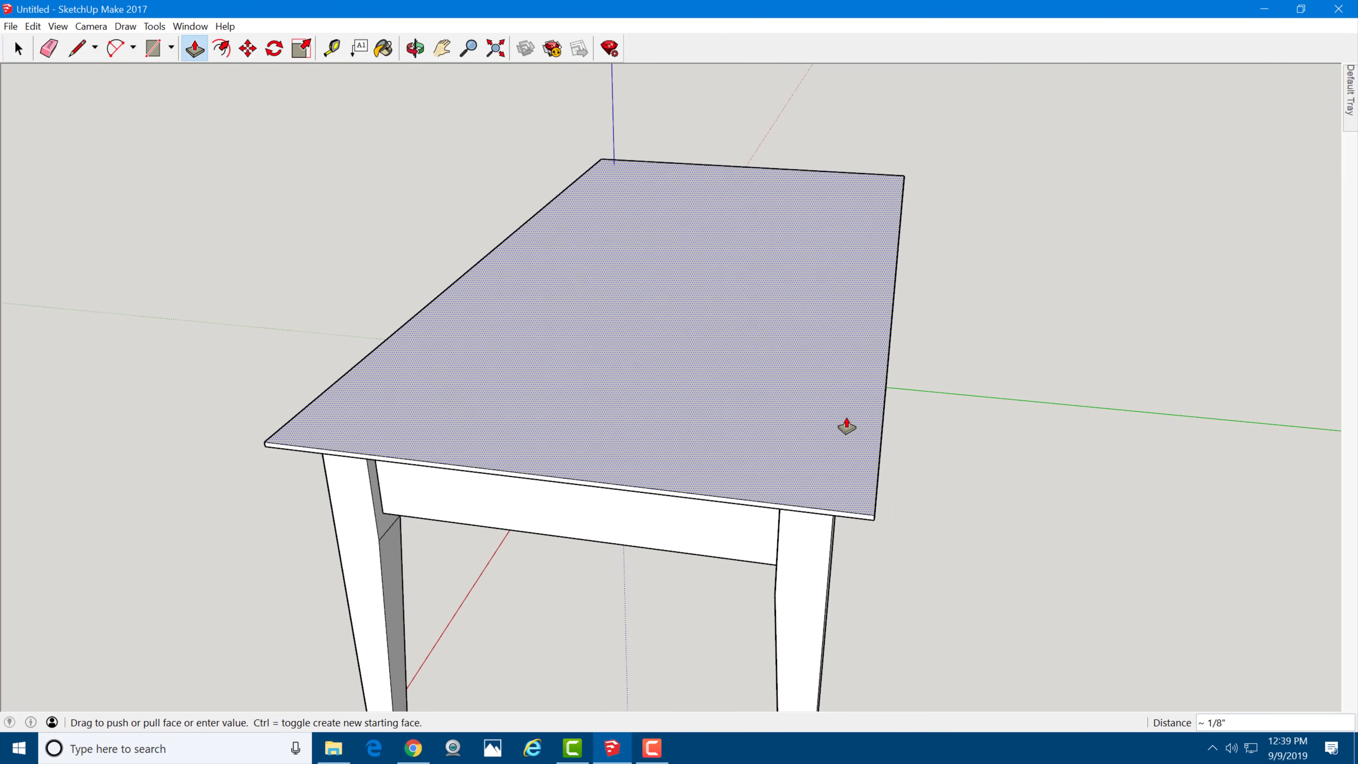
pyautogui.click(846, 426)
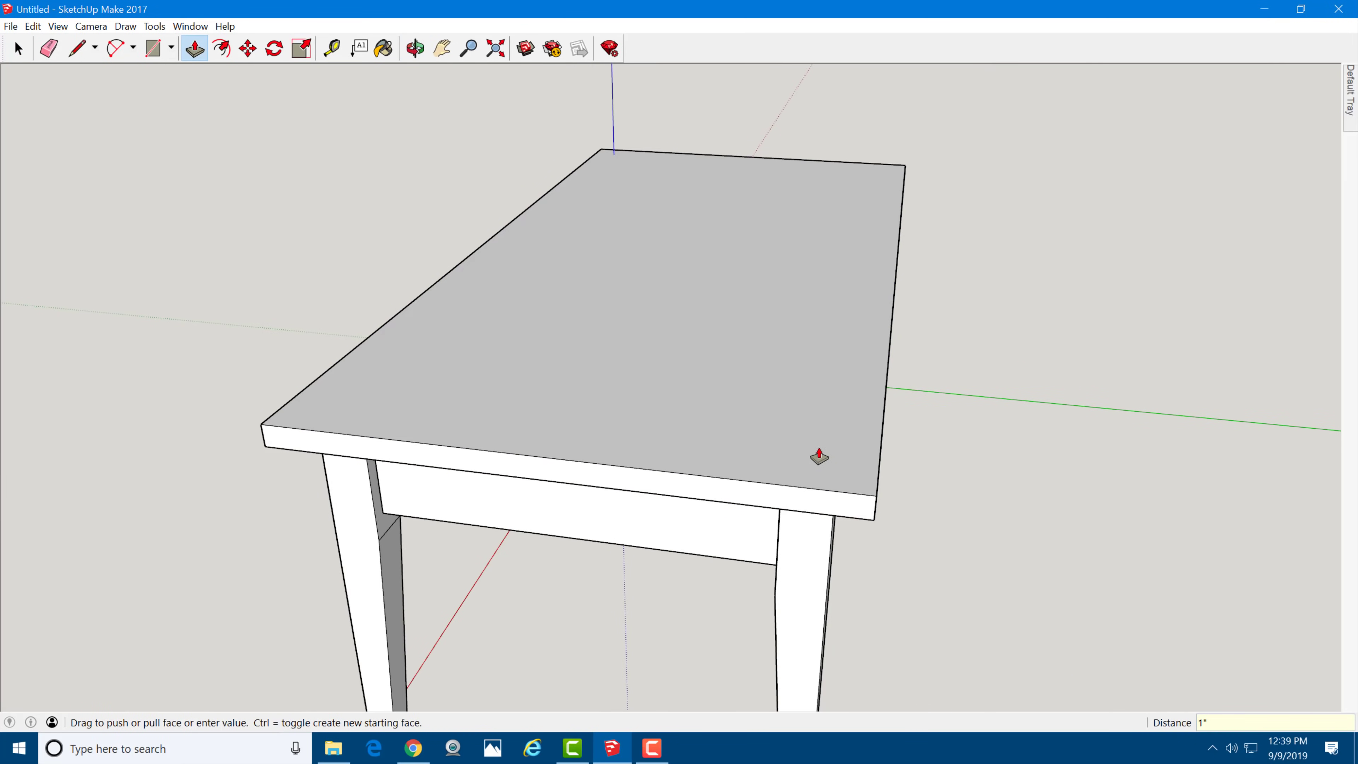
# Step: Orbit and zoom to look up at the tabletop's underside corner
pyautogui.moveTo(846, 549); pyautogui.dragTo(813, 404, button='middle')
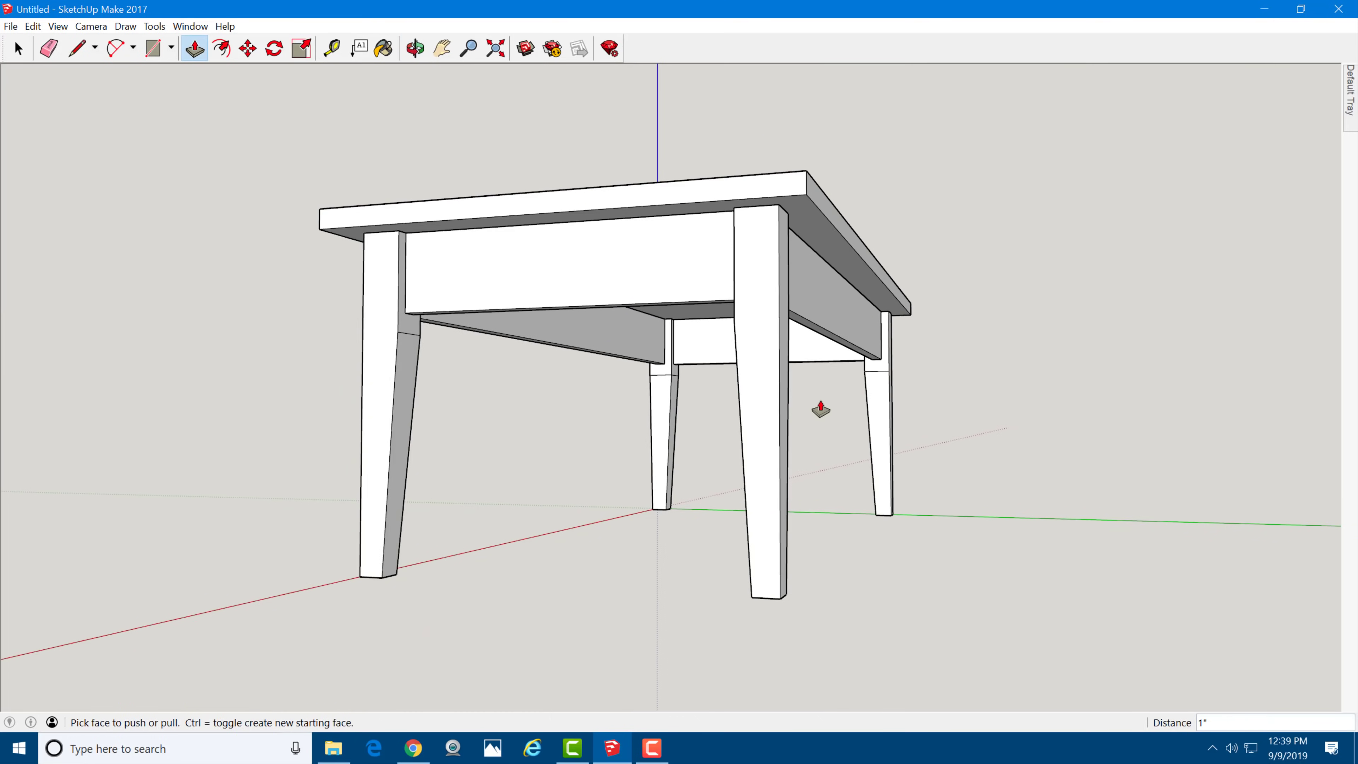
pyautogui.scroll(3, 795, 150)
pyautogui.scroll(5, 794, 150)
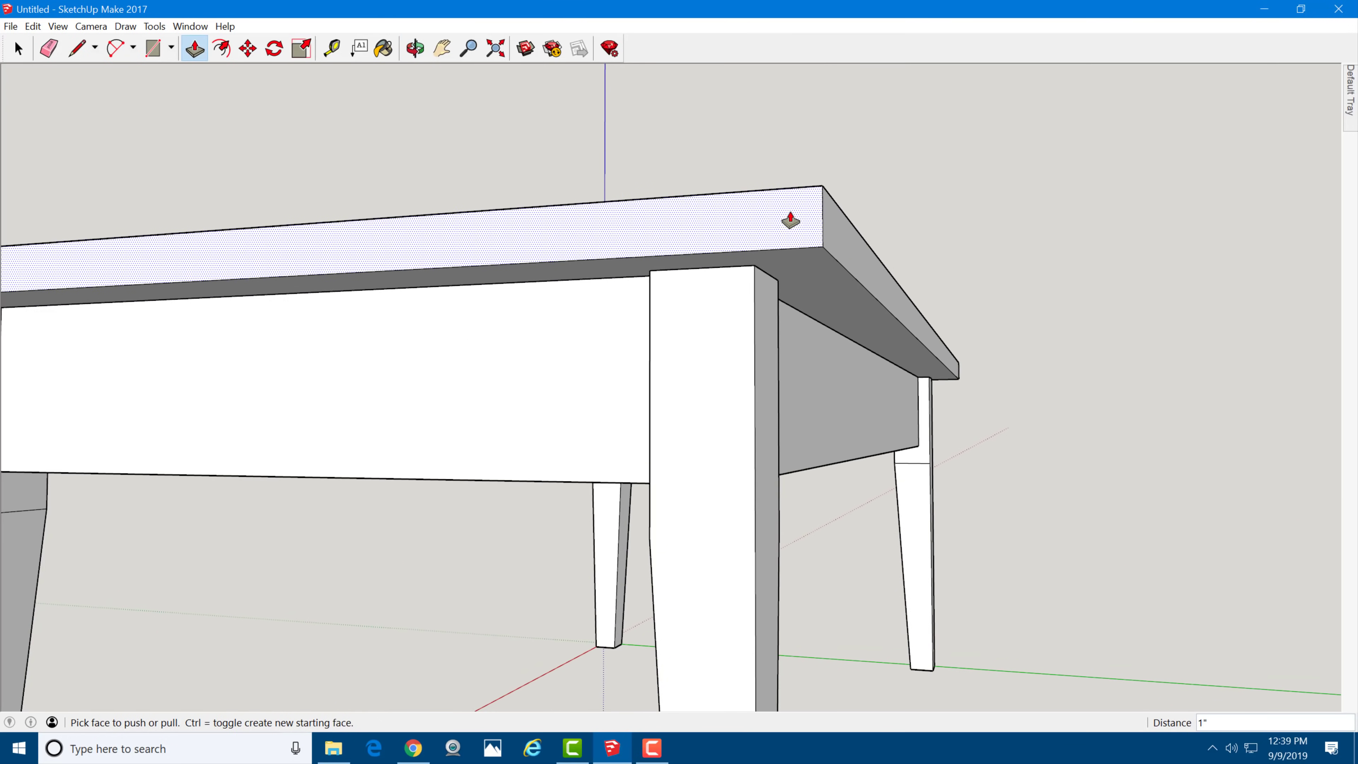
pyautogui.moveTo(788, 221); pyautogui.dragTo(792, 179, button='middle')
pyautogui.scroll(2, 791, 180)
pyautogui.moveTo(797, 228); pyautogui.dragTo(695, 134, button='middle')
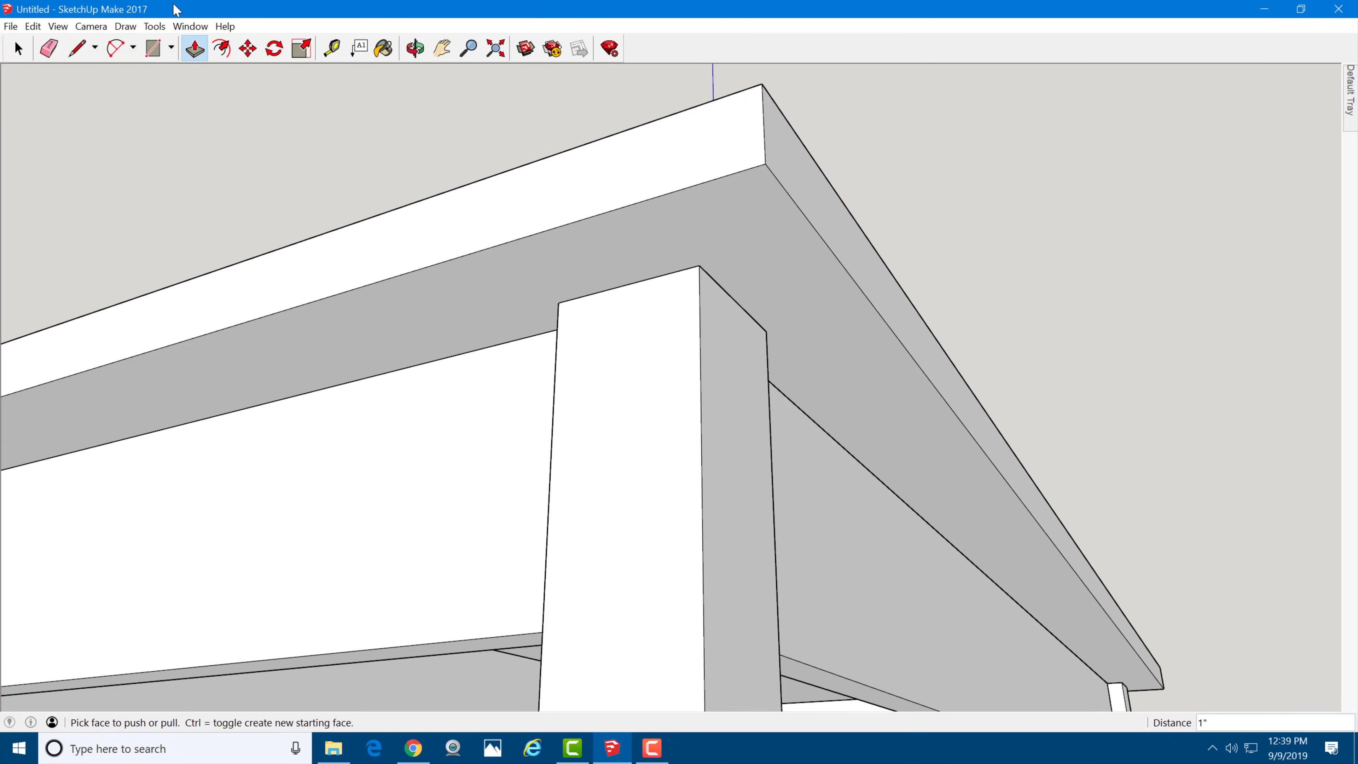
# Step: Offset the underside face's edge 1" inward
pyautogui.click(221, 51)
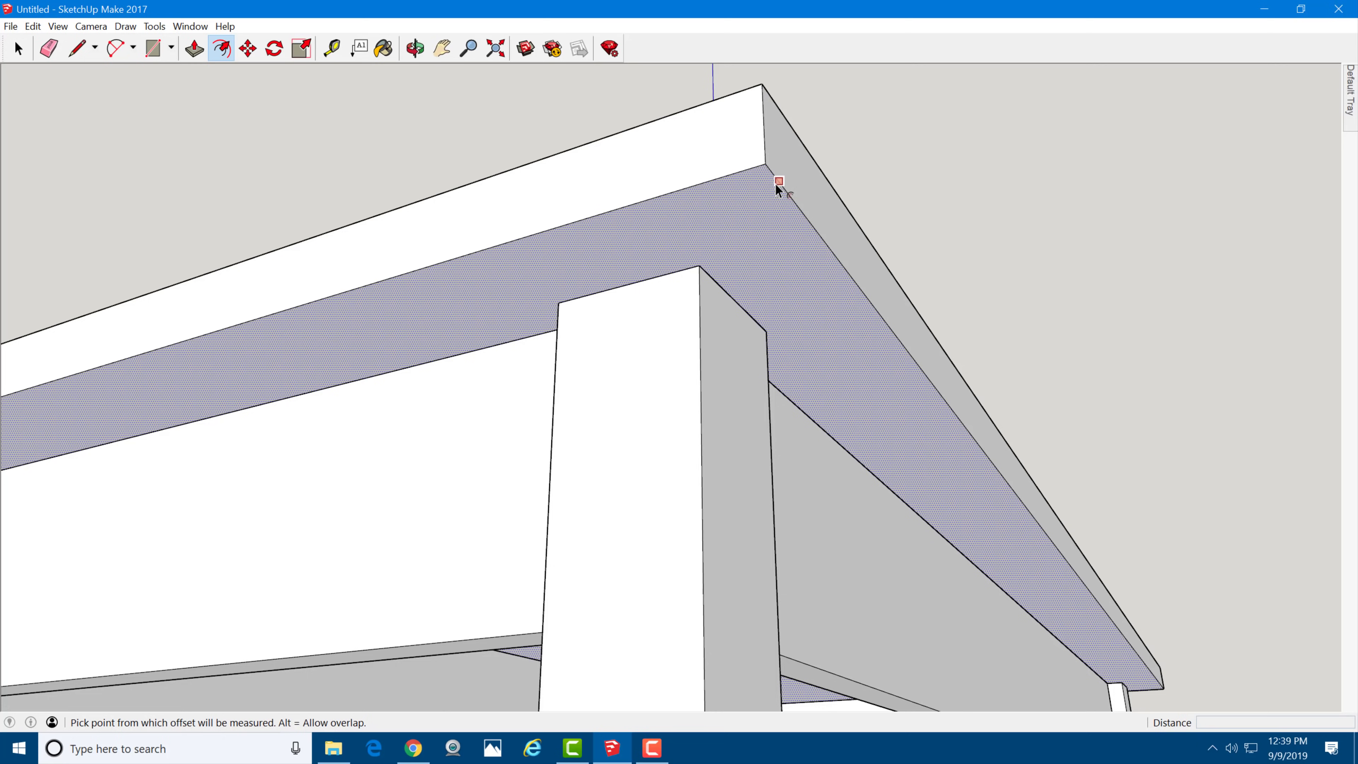
pyautogui.click(776, 182)
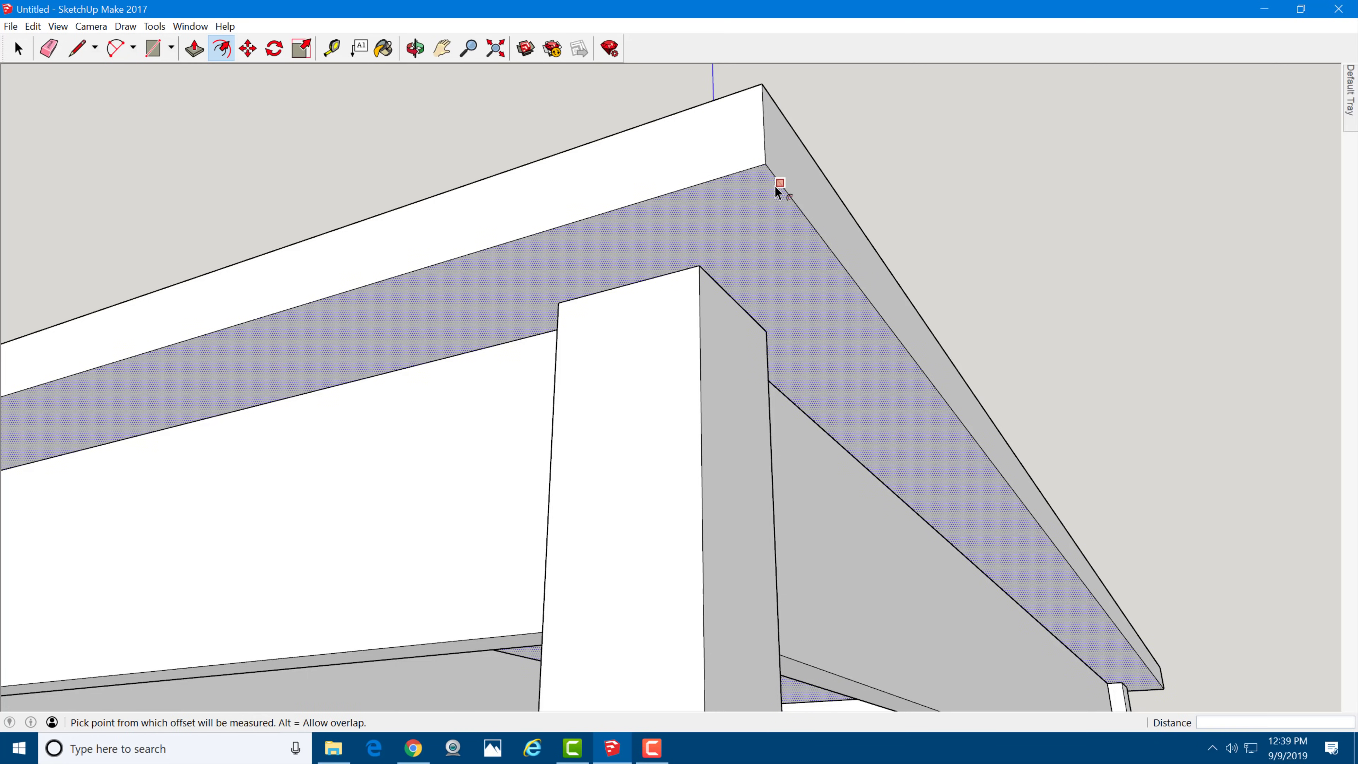
pyautogui.click(751, 202)
pyautogui.write('1')
pyautogui.press('Return')
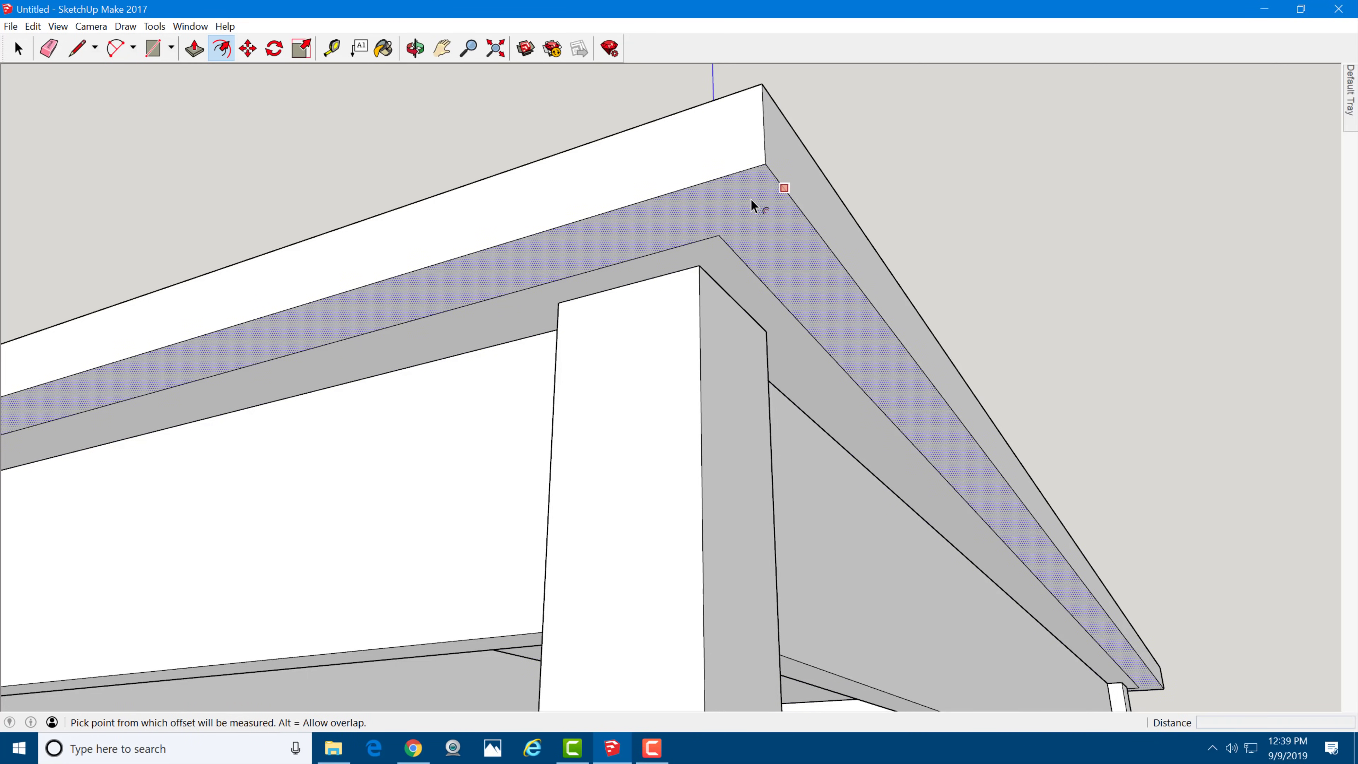
# Step: Select only the outer edges of the new underside ring
pyautogui.press('space')
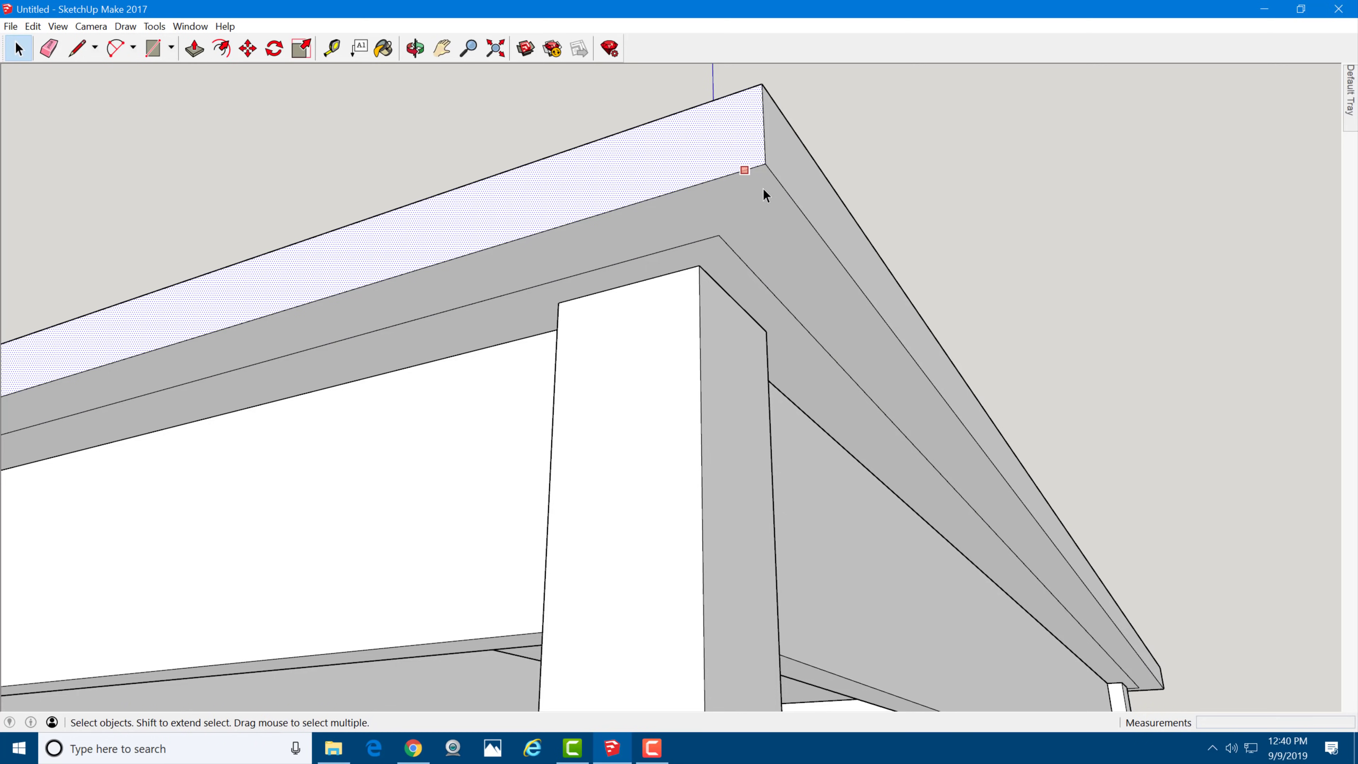
pyautogui.doubleClick(763, 187)
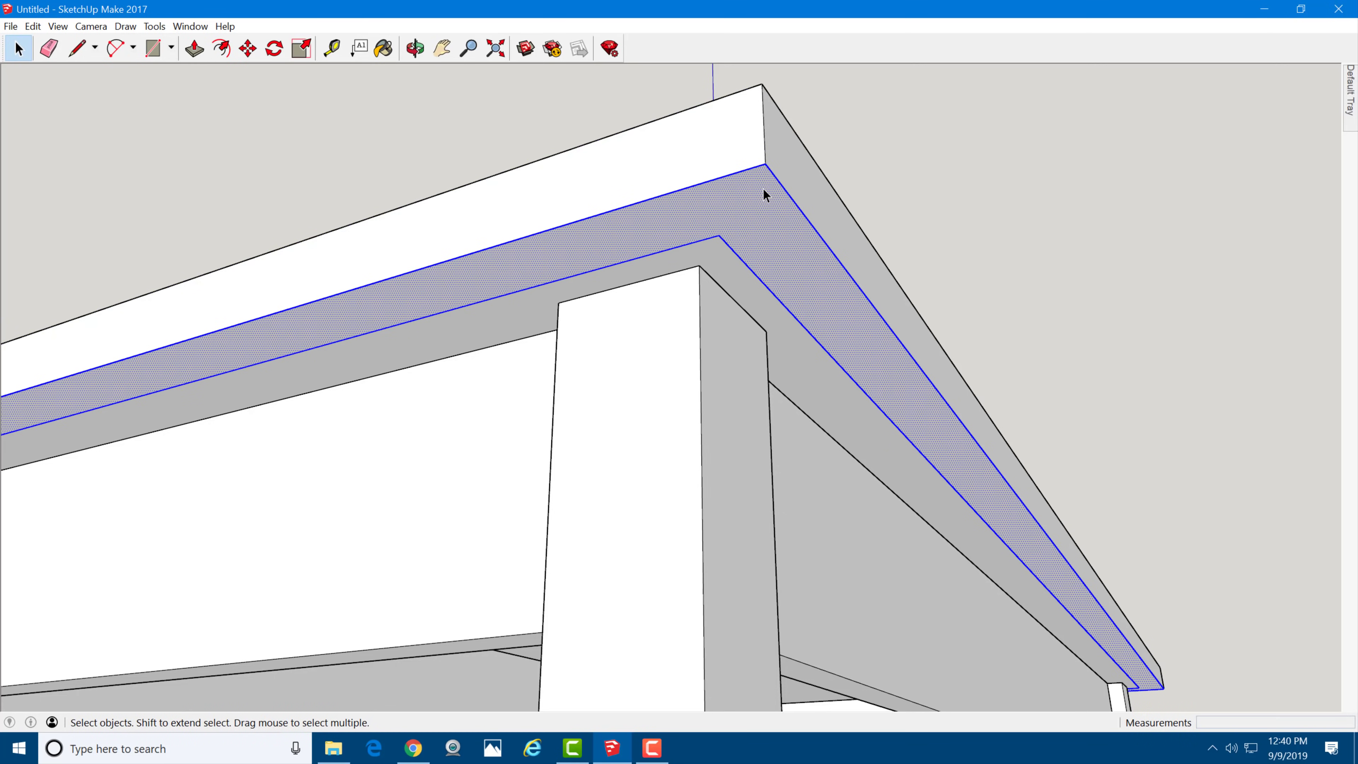
pyautogui.keyDown('shift'); pyautogui.click(721, 248); pyautogui.keyUp('shift')
pyautogui.keyDown('ctrl'); pyautogui.keyDown('shift'); pyautogui.doubleClick(721, 248); pyautogui.keyUp('shift'); pyautogui.keyUp('ctrl')
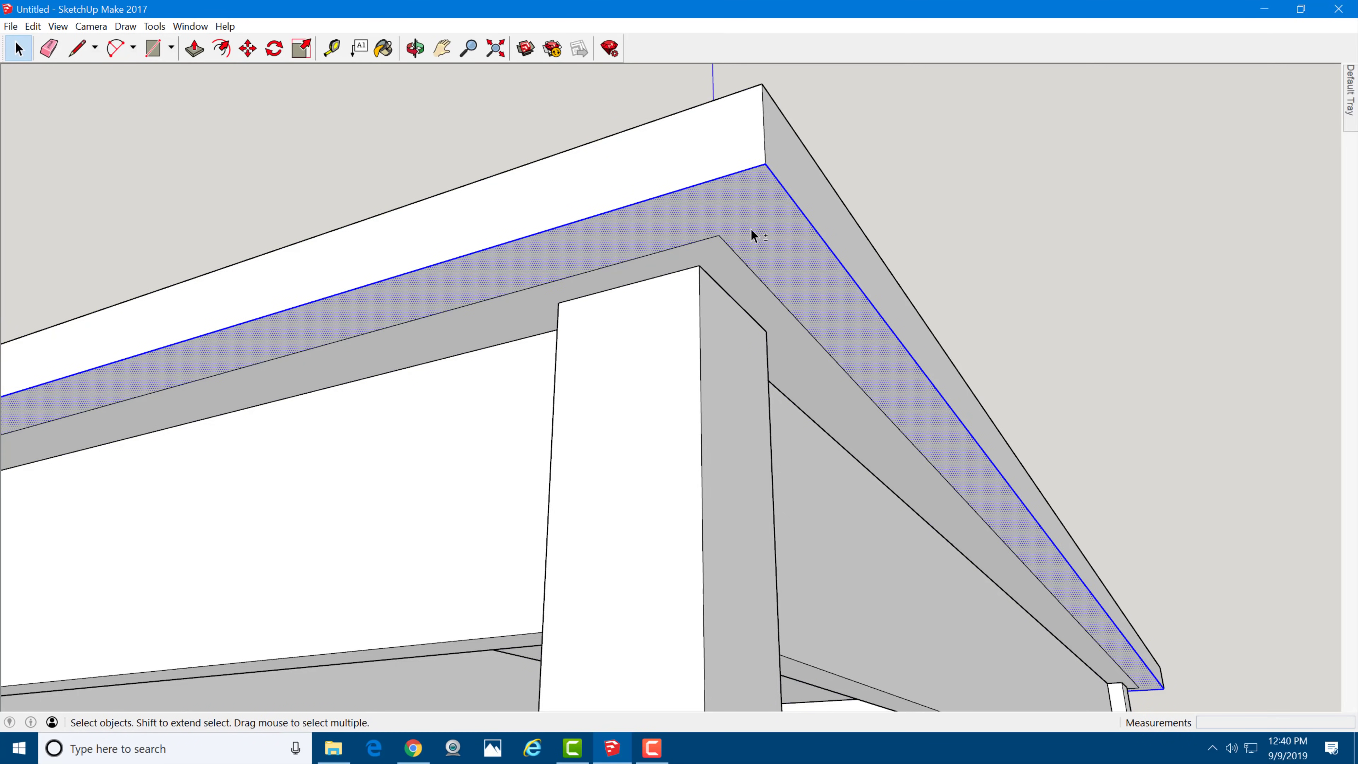
pyautogui.keyDown('shift'); pyautogui.click(762, 225); pyautogui.keyUp('shift')
# Step: Move the selected outer edges 1/2" up the blue axis to chamfer the top
pyautogui.press('m')
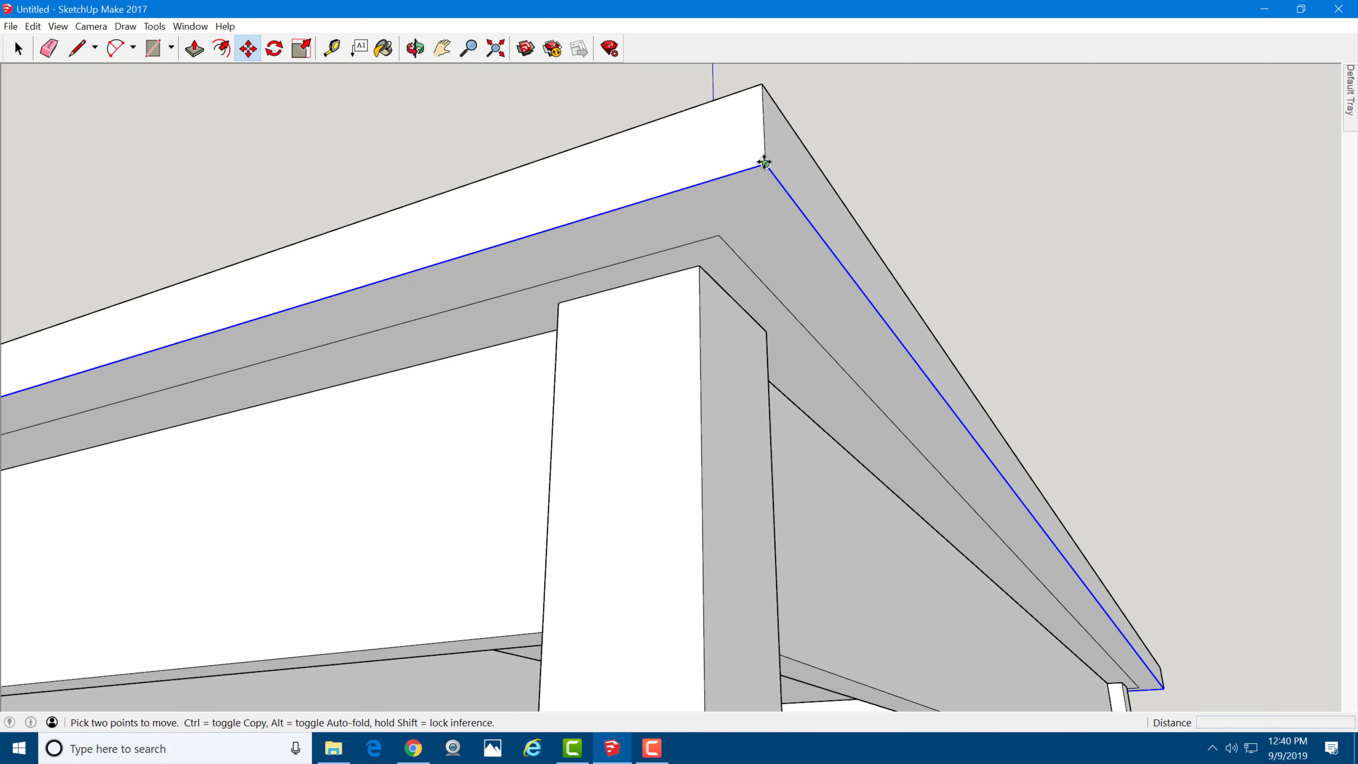
pyautogui.click(766, 165)
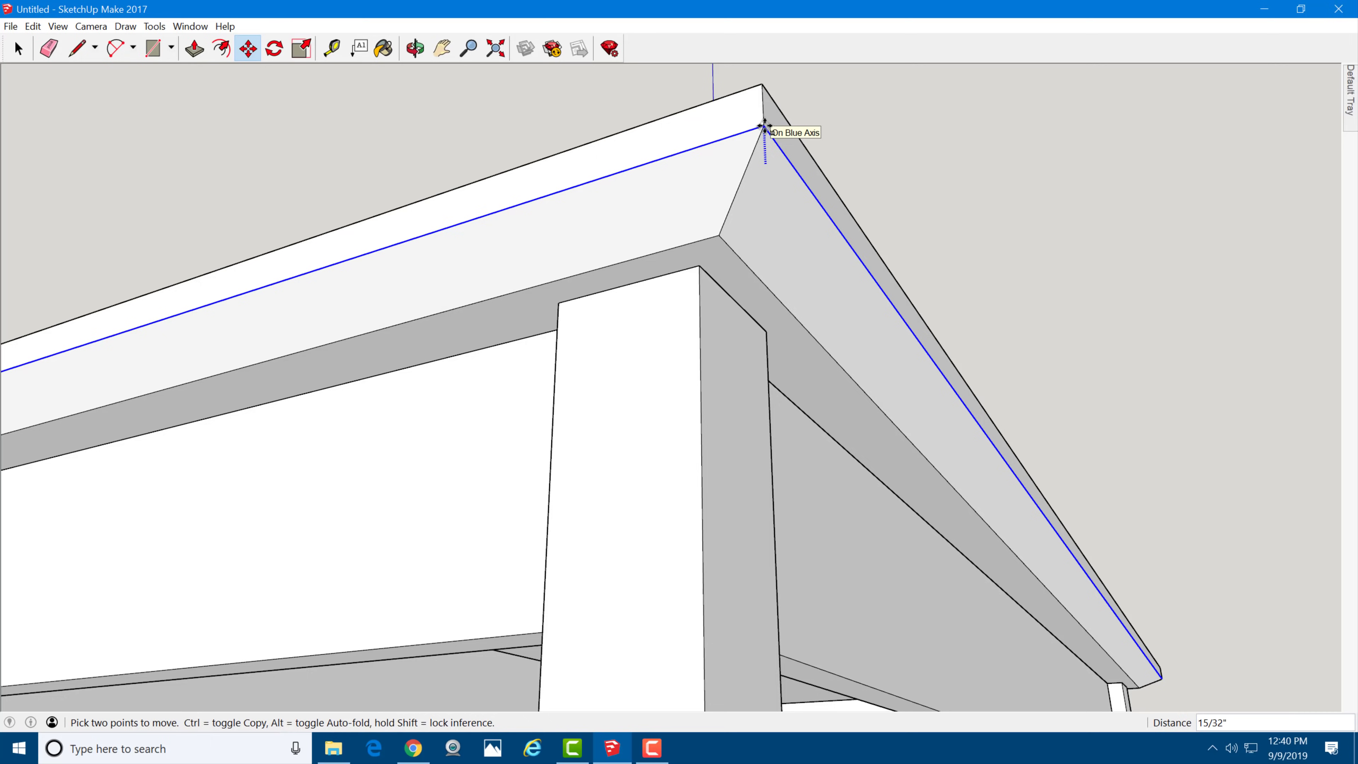
pyautogui.write('1/2')
pyautogui.press('Return')
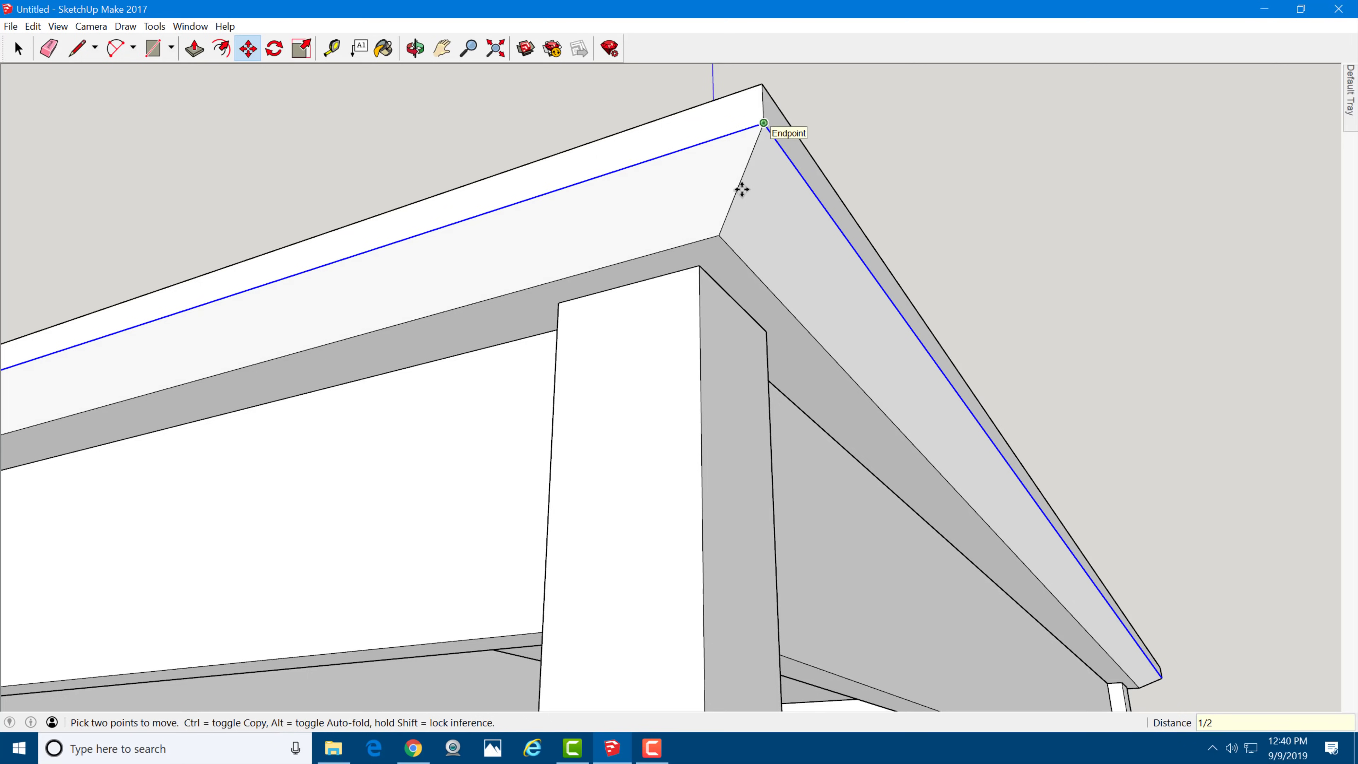
# Step: Clear the selection and orbit to a near eye-level view of the whole table
pyautogui.moveTo(742, 189); pyautogui.dragTo(773, 404, button='middle')
pyautogui.press('space')
pyautogui.scroll(-5, 758, 364)
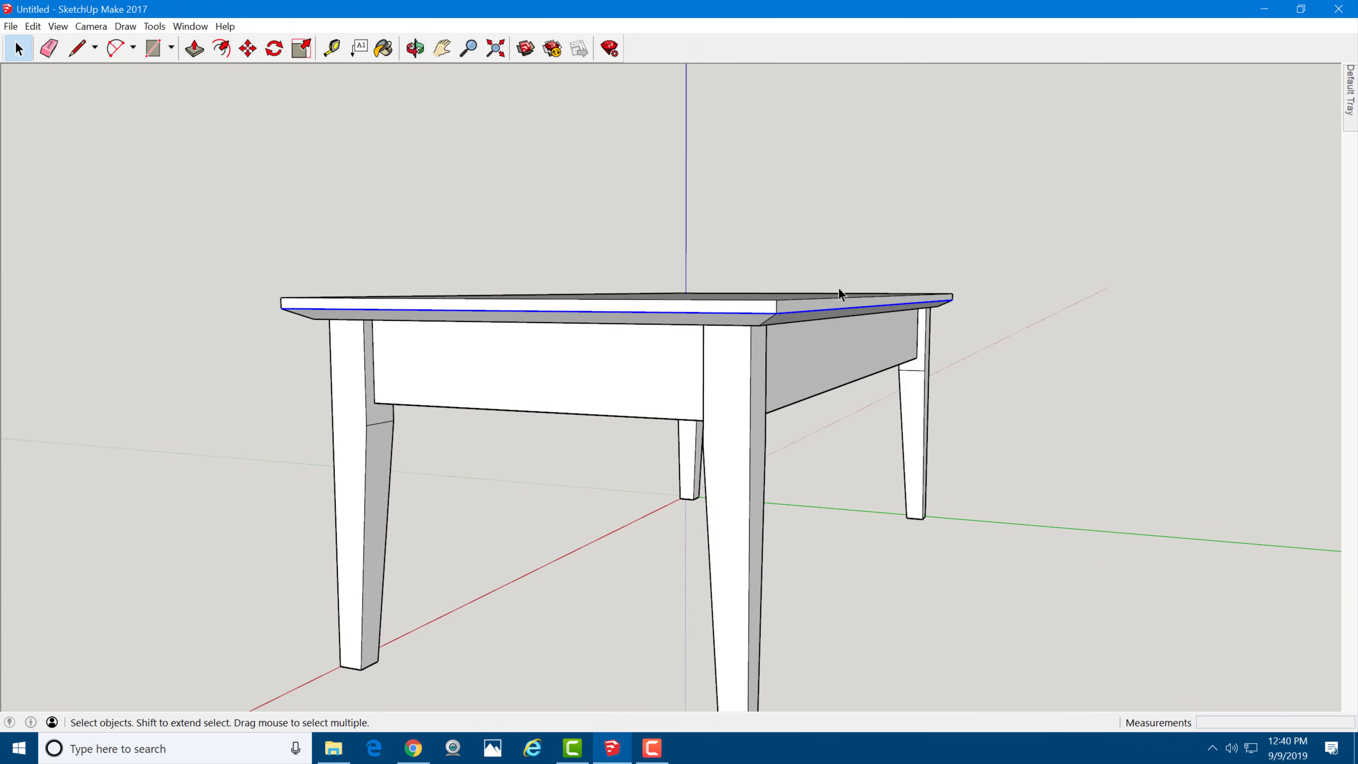
pyautogui.click(892, 193)
pyautogui.scroll(-3, 795, 225)
pyautogui.moveTo(797, 231); pyautogui.dragTo(670, 258, button='middle')
pyautogui.scroll(2, 513, 373)
pyautogui.moveTo(593, 341); pyautogui.dragTo(589, 229, button='middle')
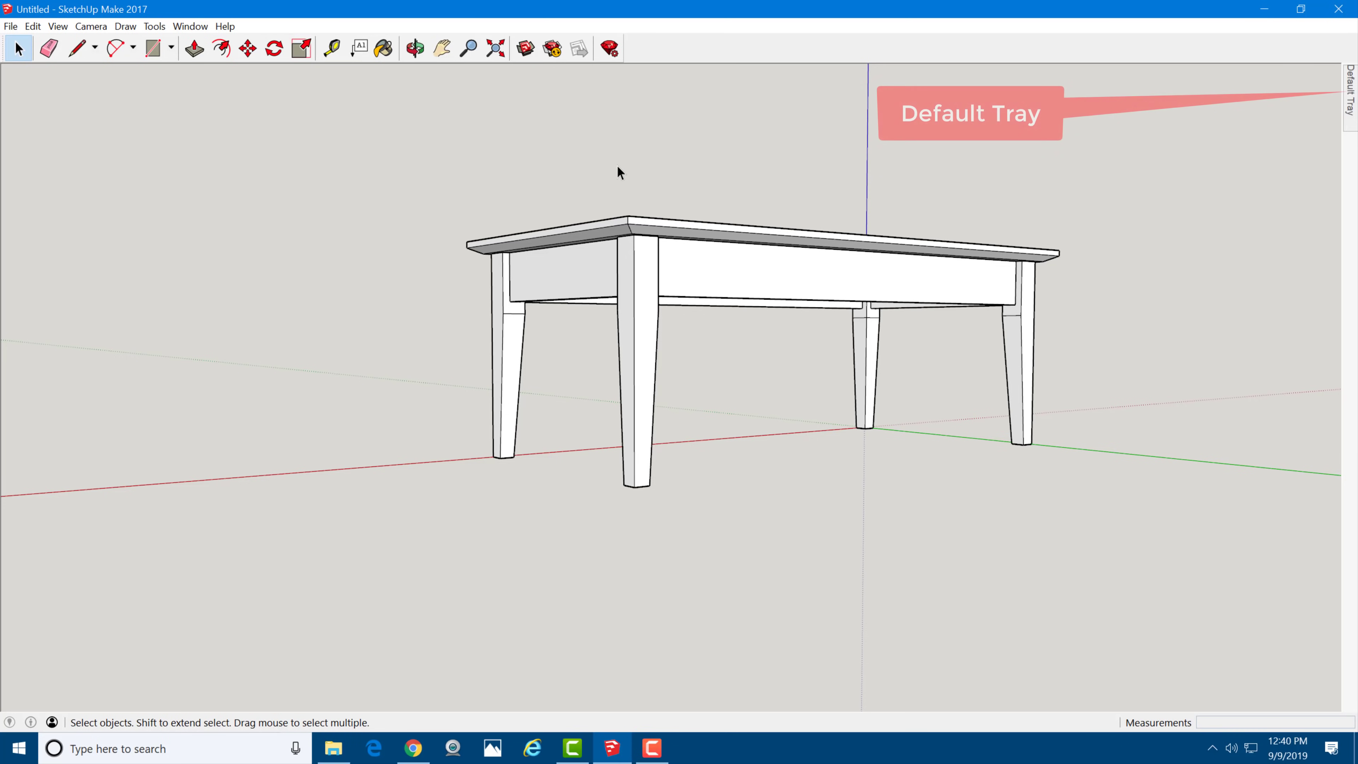
# Step: Pick Wood Veneer 02 from the Wood collection in the Materials panel
pyautogui.moveTo(1351, 107)
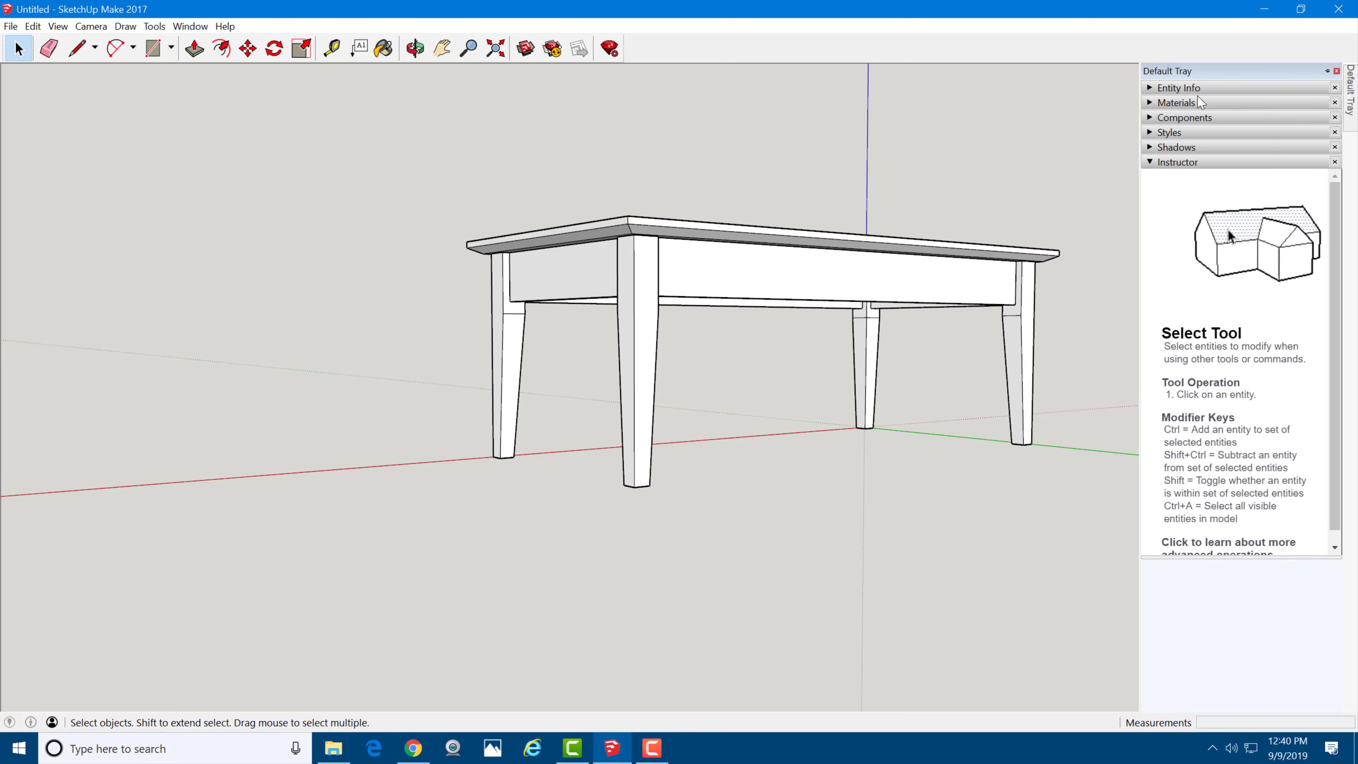
pyautogui.click(1197, 102)
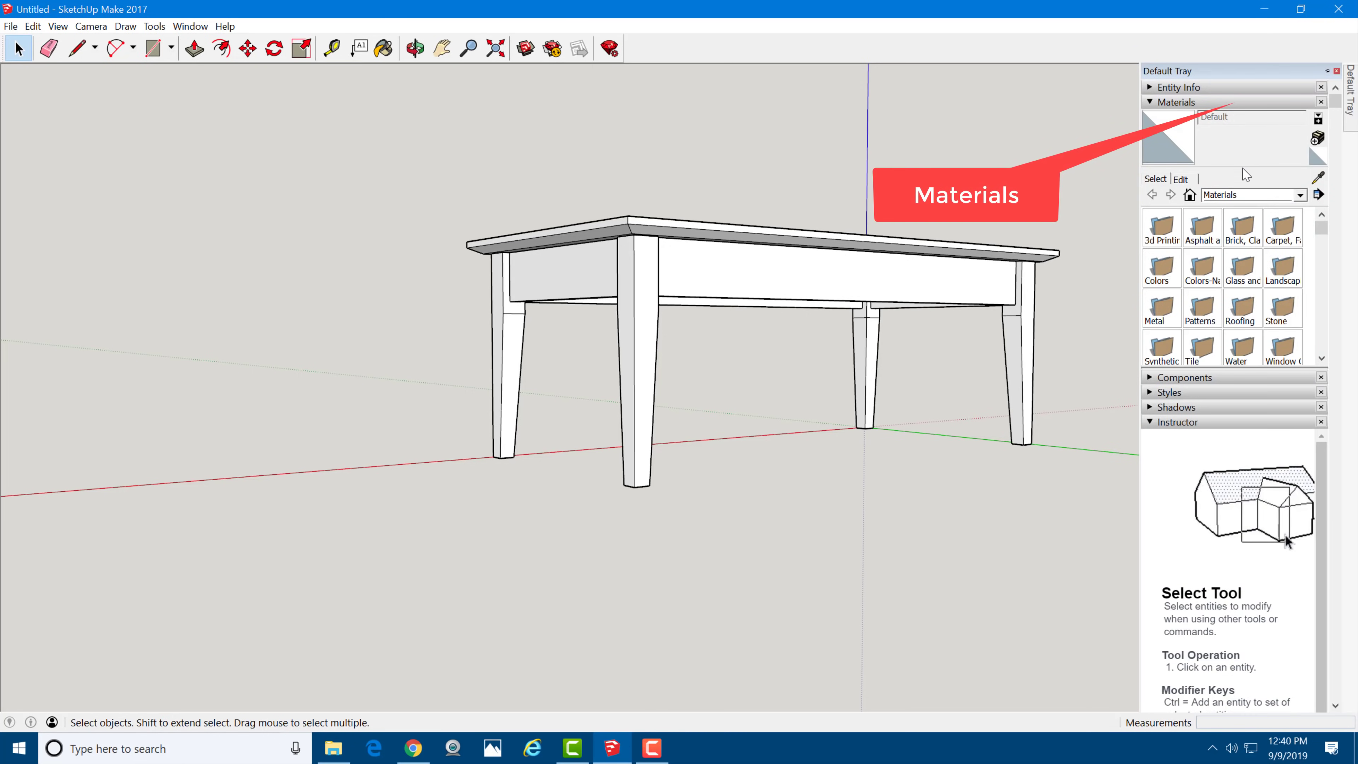
pyautogui.click(1238, 195)
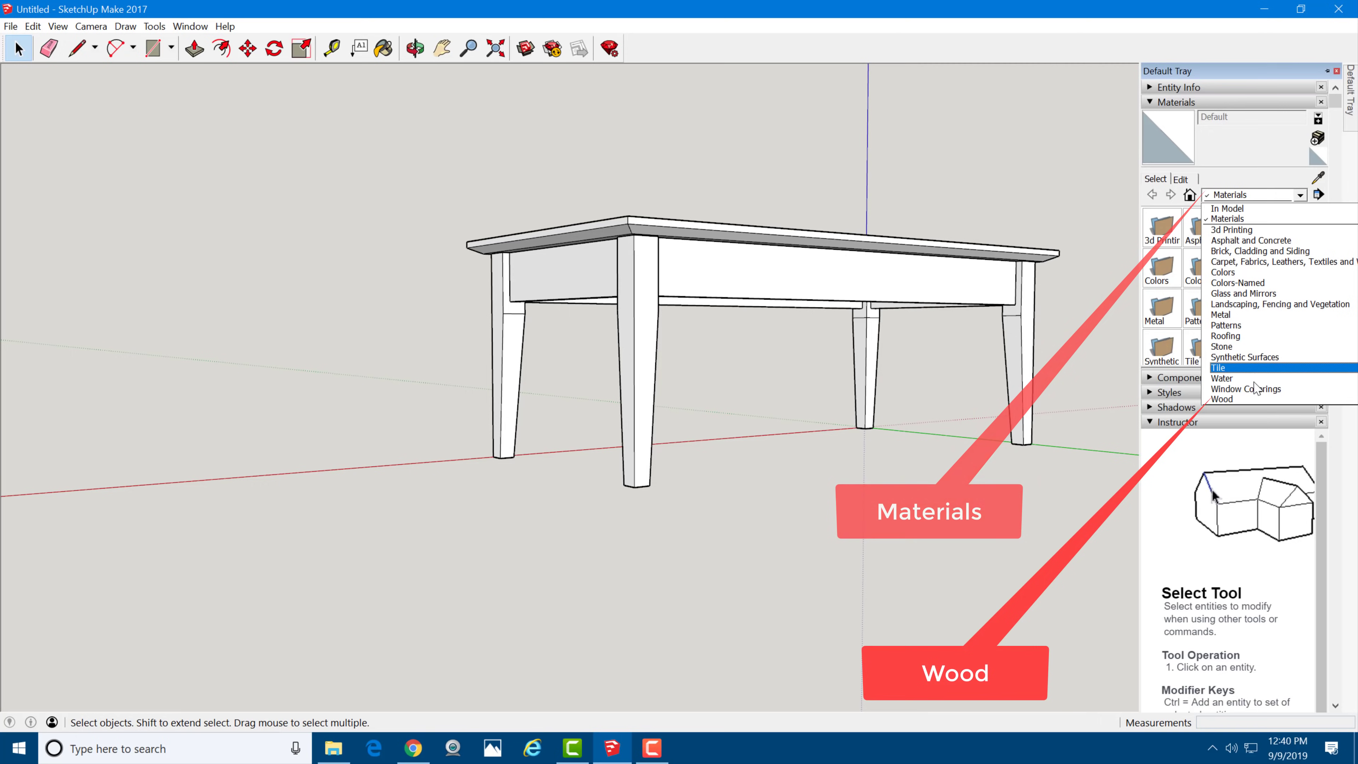
pyautogui.click(1251, 400)
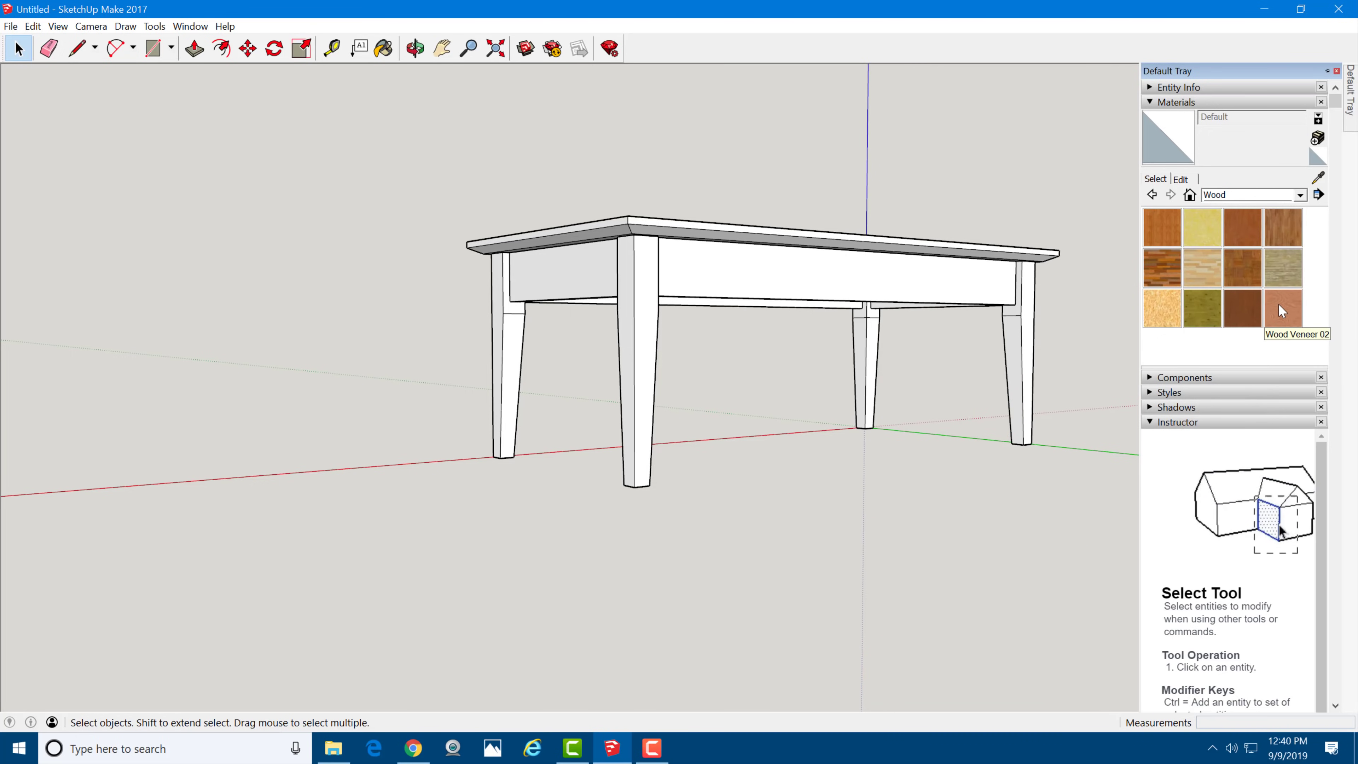
pyautogui.click(1280, 306)
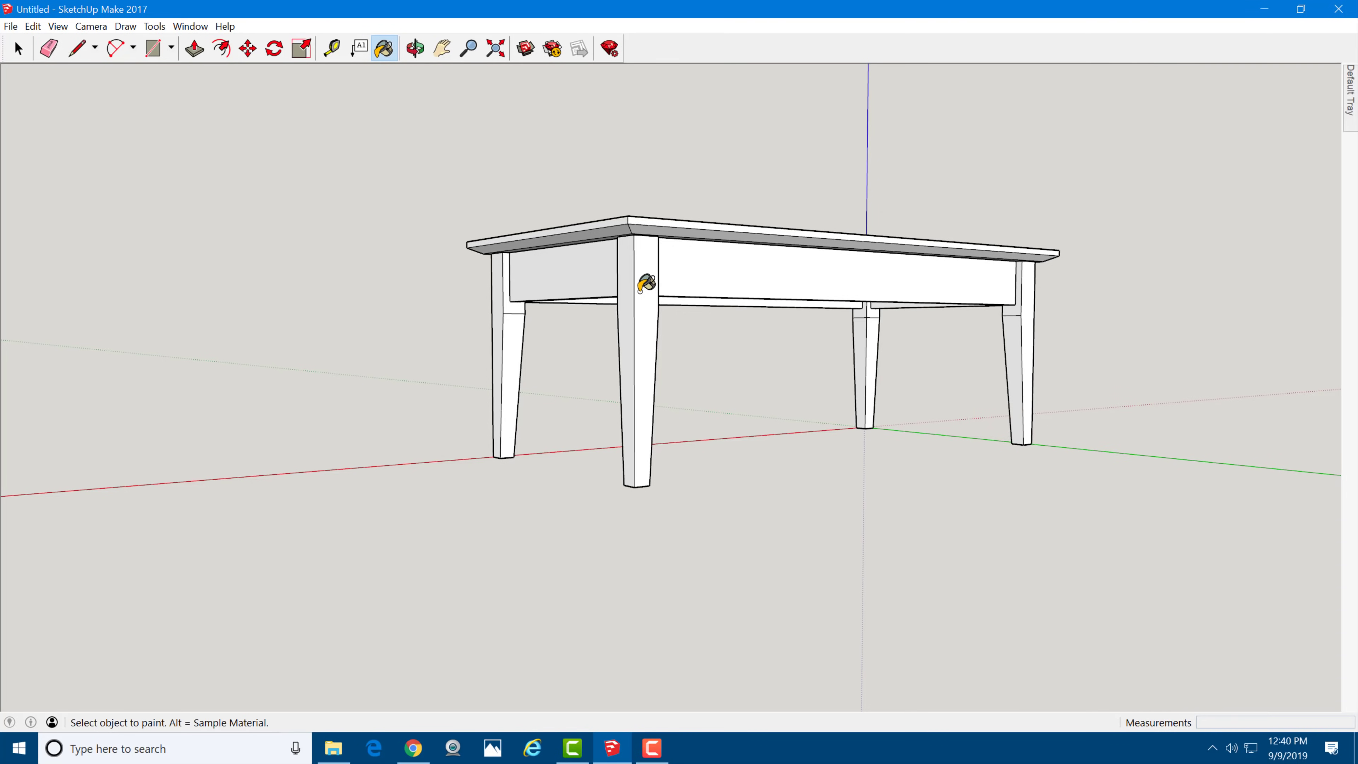
# Step: Paint the front leg and front apron with Wood Veneer 02
pyautogui.press('space')
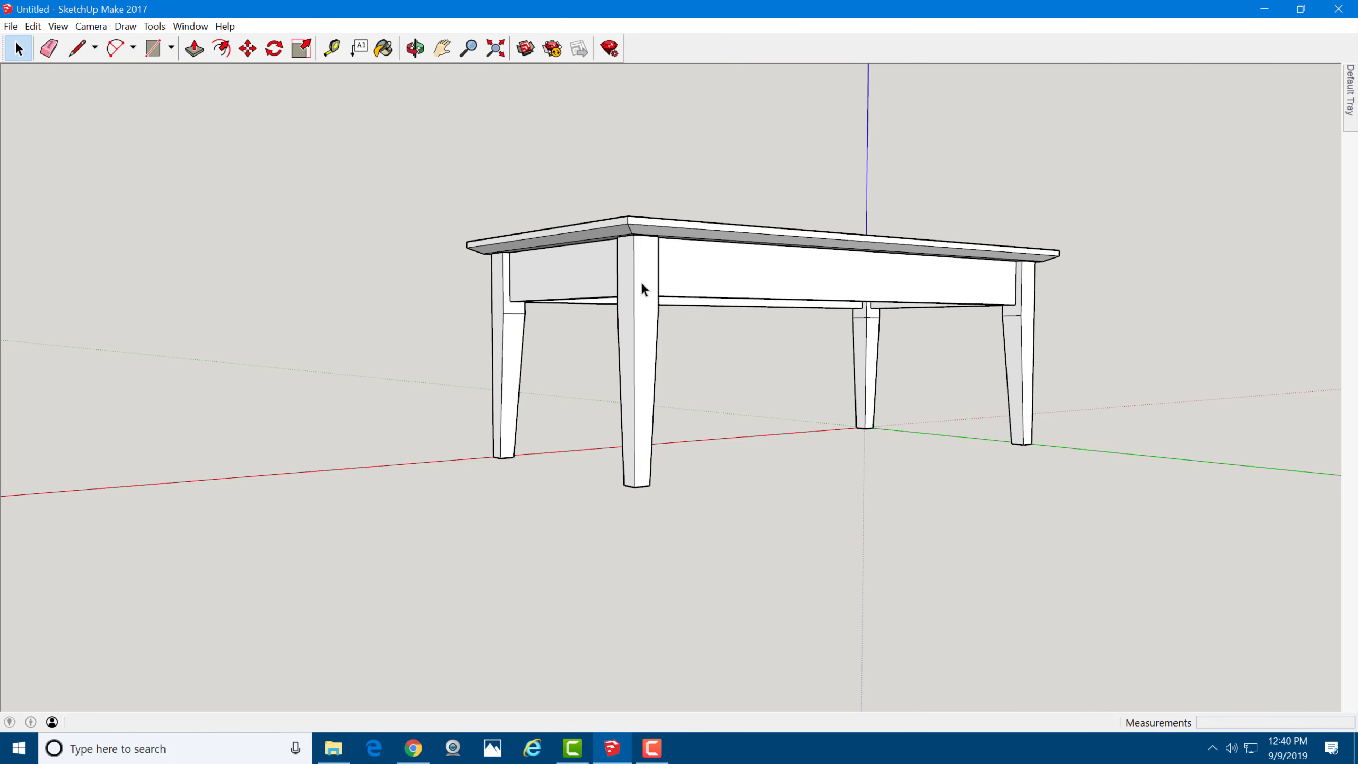
pyautogui.tripleClick(641, 281)
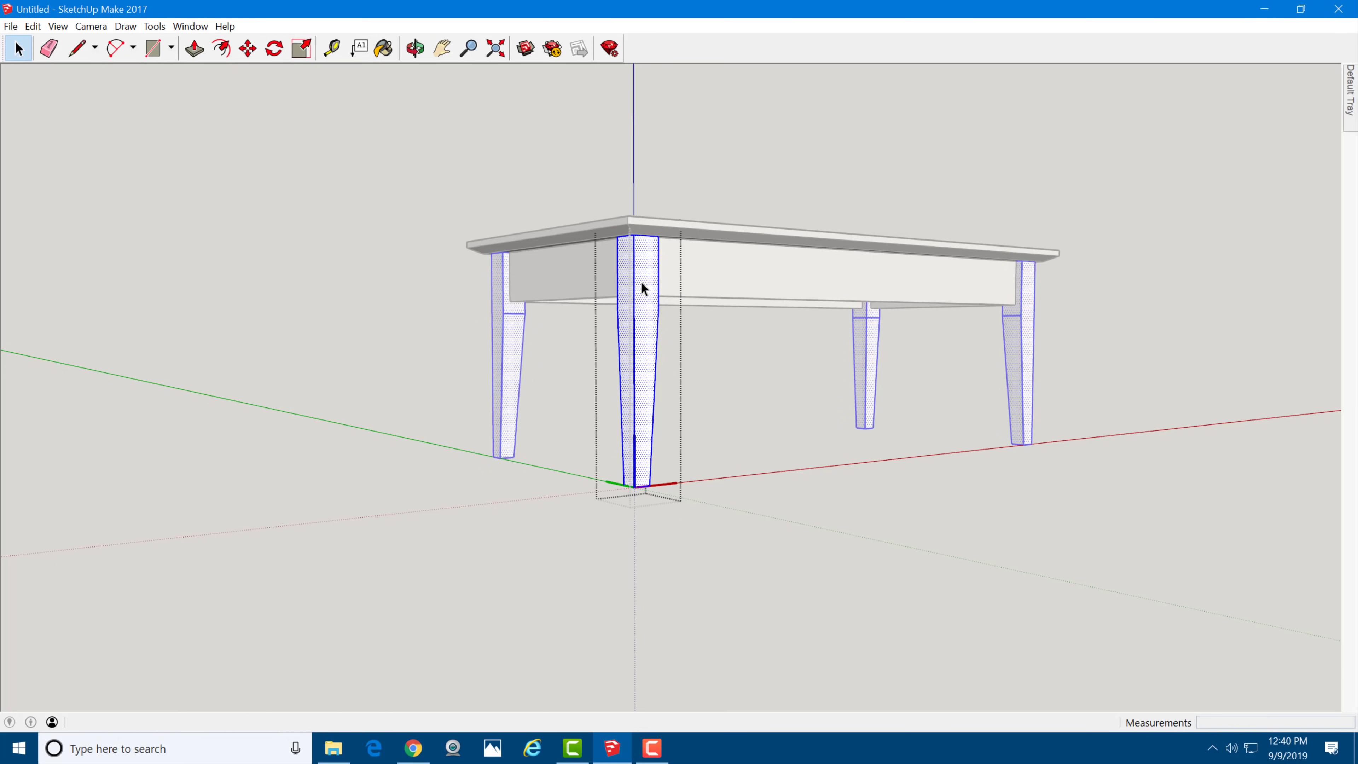
pyautogui.press('b')
pyautogui.click(642, 282)
pyautogui.press('space')
pyautogui.tripleClick(699, 274)
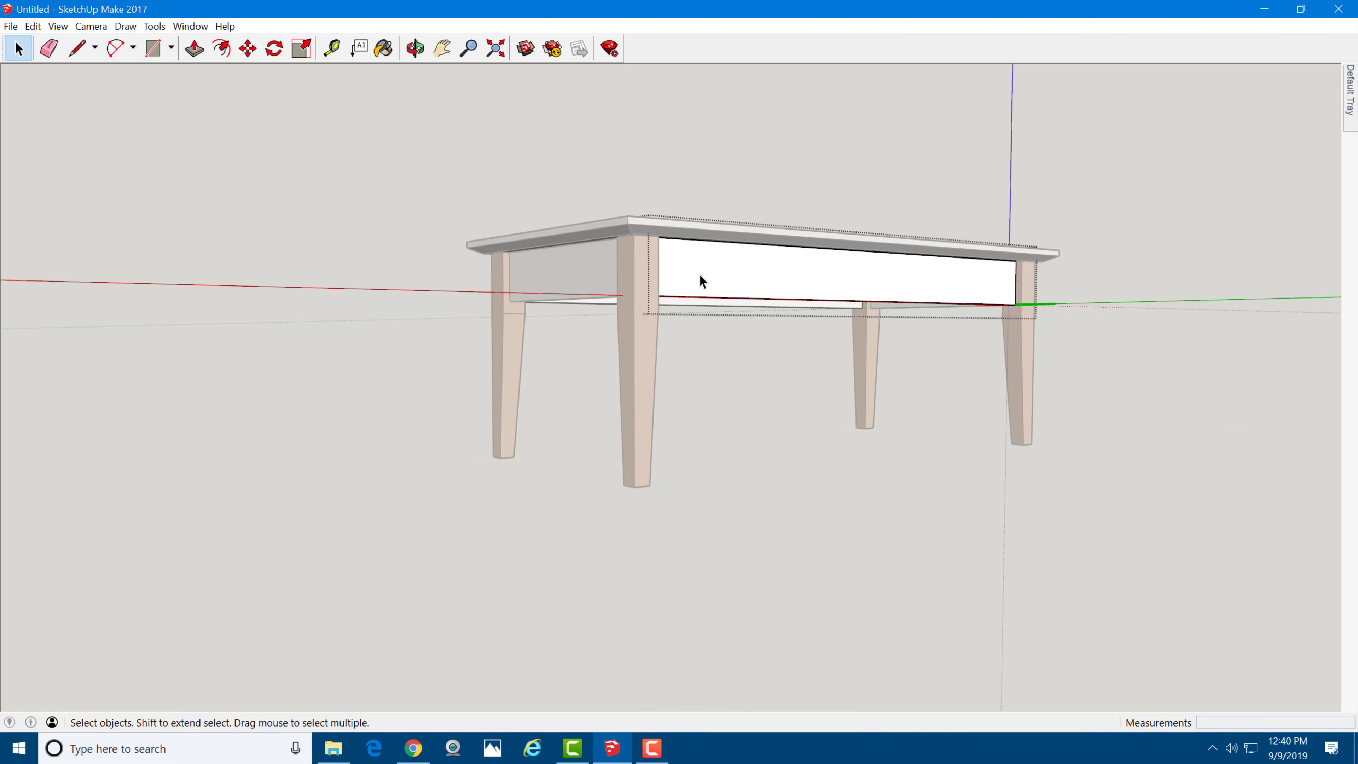
pyautogui.press('b')
pyautogui.click(701, 271)
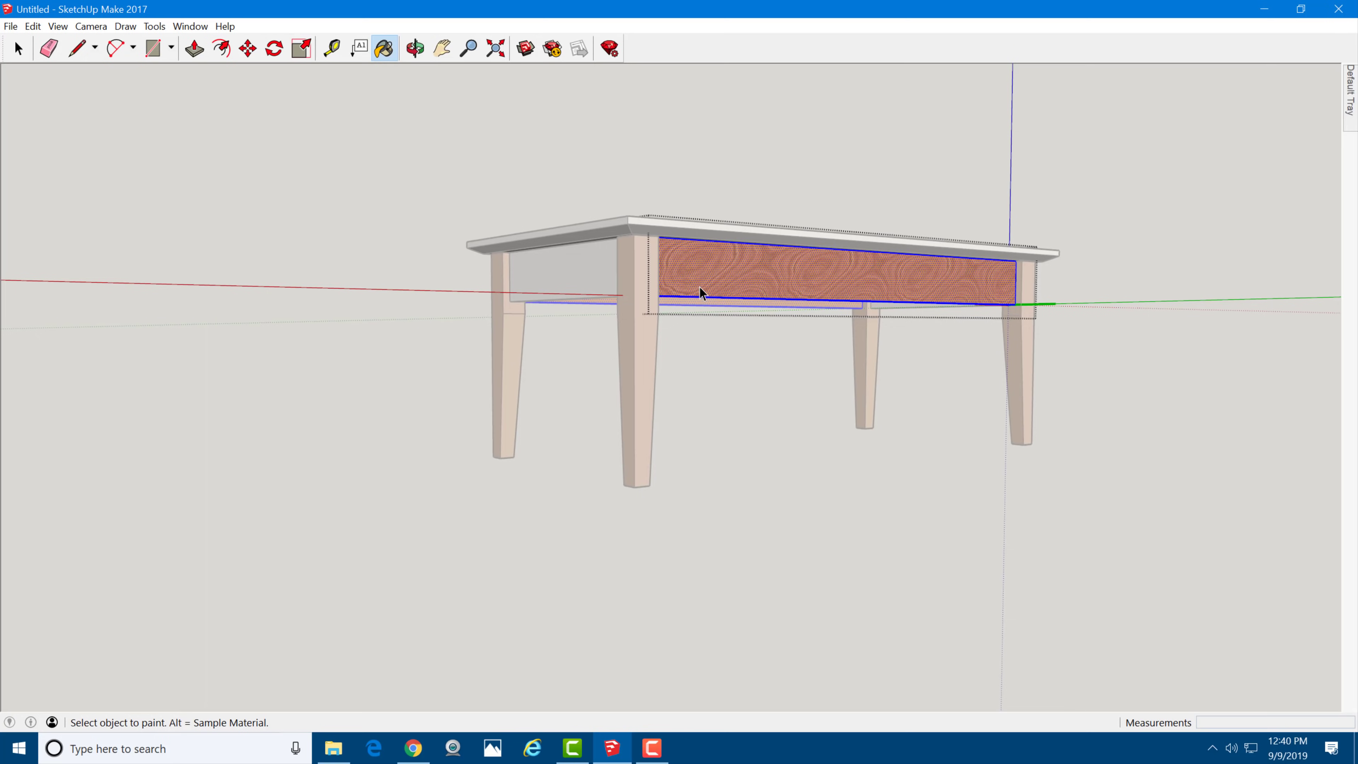
# Step: Paint the side apron with Wood Veneer 02
pyautogui.moveTo(699, 288)
pyautogui.mouseDown(button='middle')
pyautogui.moveTo(691, 343)
pyautogui.moveTo(688, 247)
pyautogui.mouseUp(button='middle')
pyautogui.press('space')
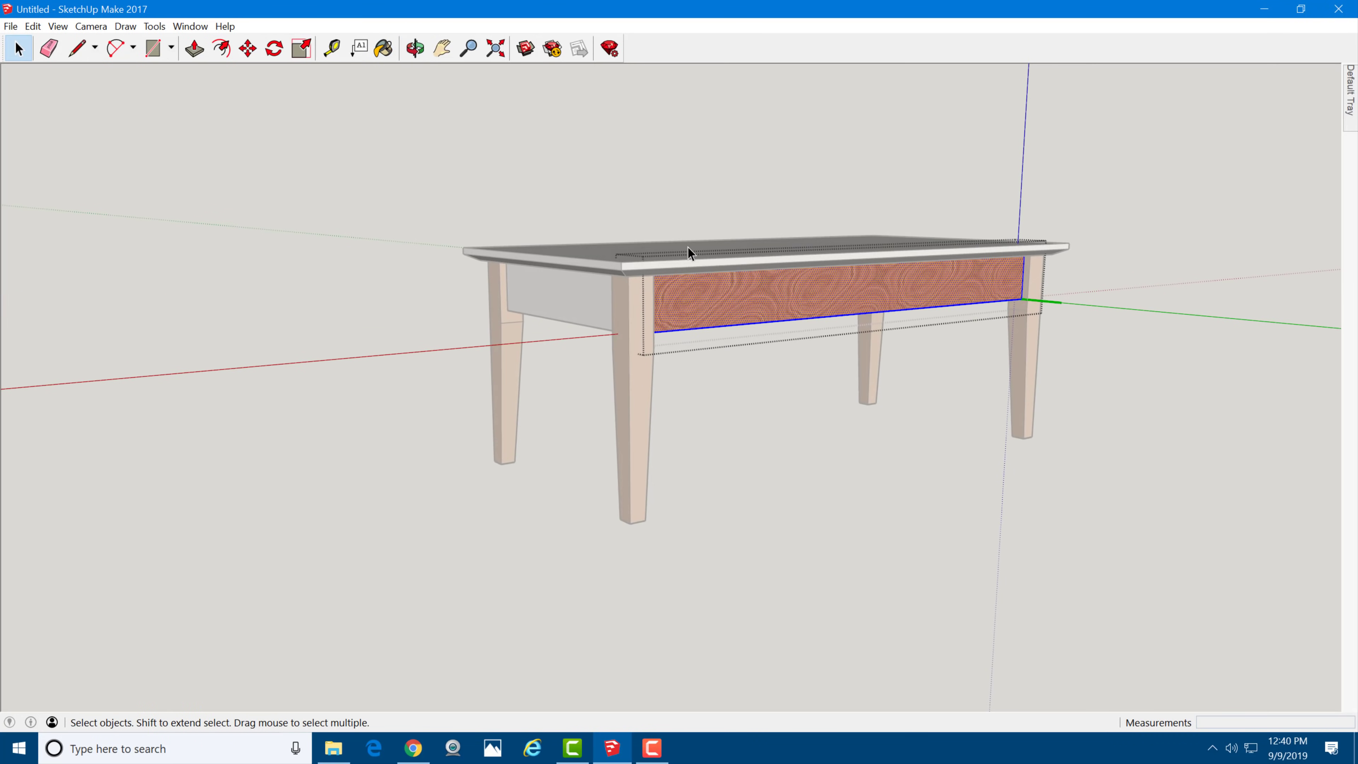
pyautogui.tripleClick(568, 304)
pyautogui.press('b')
pyautogui.click(569, 303)
# Step: Paint the entire tabletop, including its edges, with Wood Veneer 02
pyautogui.press('space')
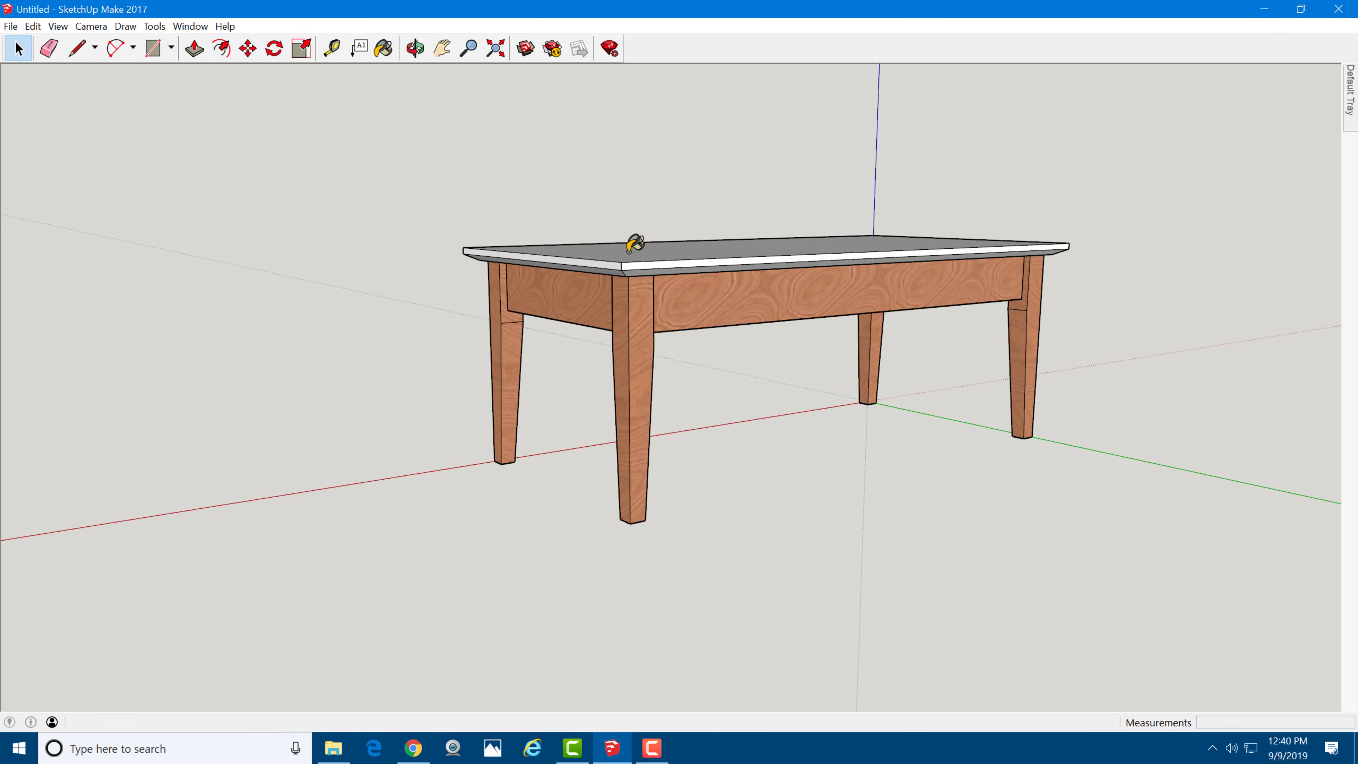
pyautogui.press('b')
pyautogui.click(632, 242)
pyautogui.moveTo(633, 242); pyautogui.dragTo(649, 271, button='middle')
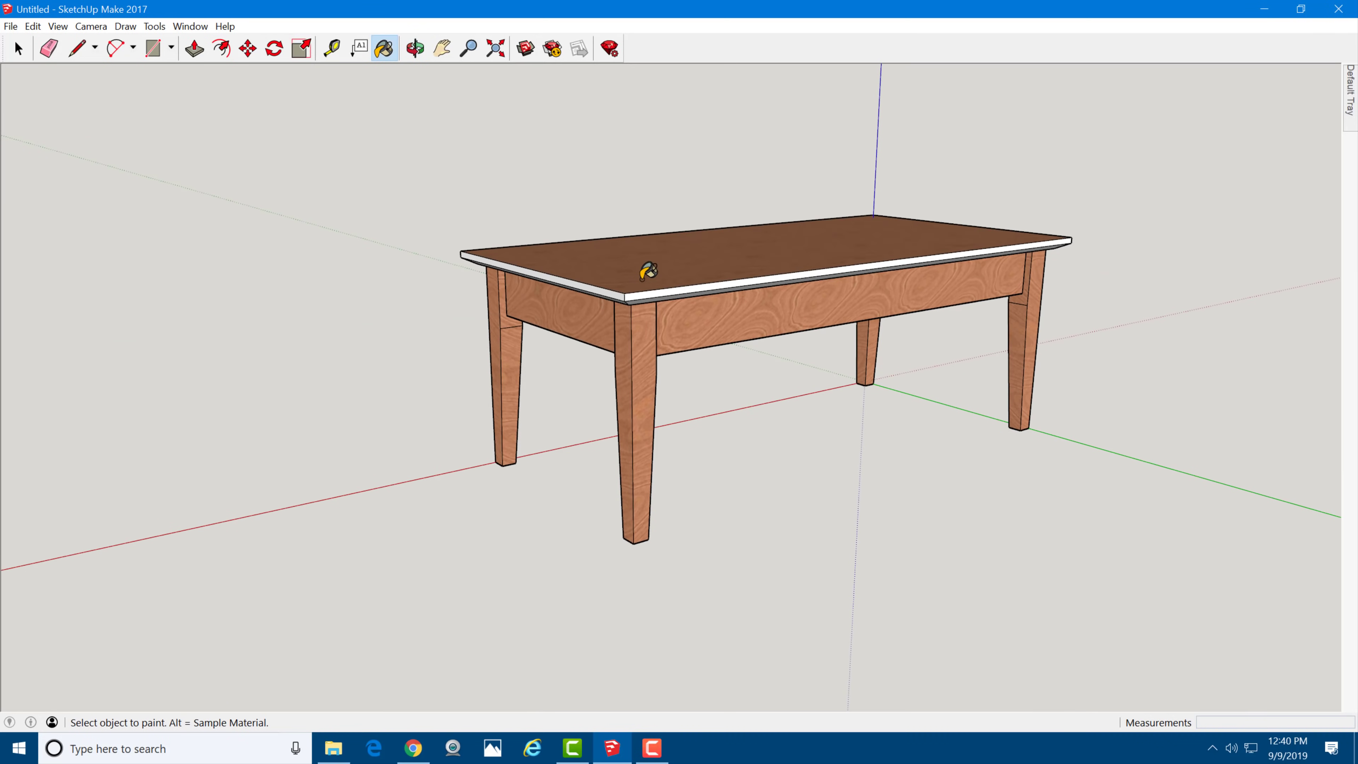
pyautogui.press('space')
pyautogui.tripleClick(641, 276)
pyautogui.press('b')
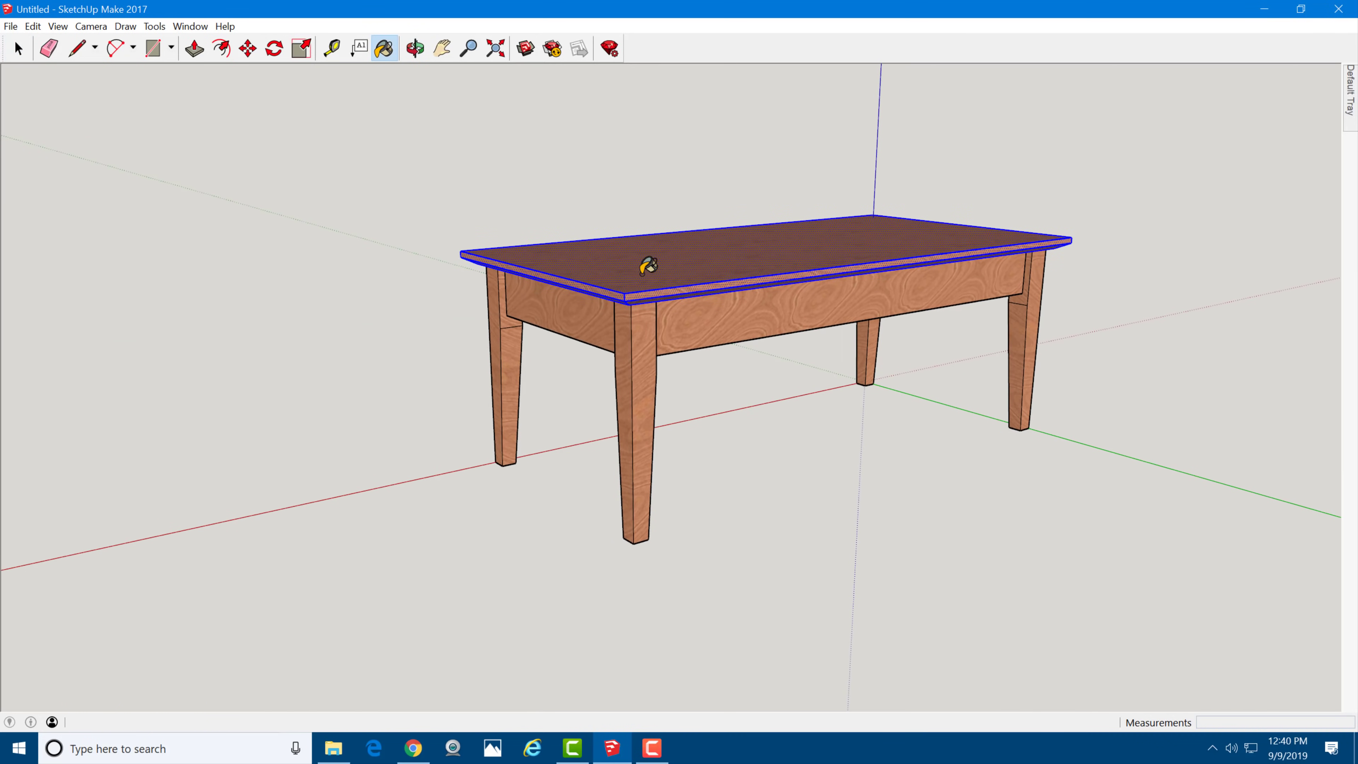
pyautogui.click(642, 271)
pyautogui.press('space')
pyautogui.click(915, 498)
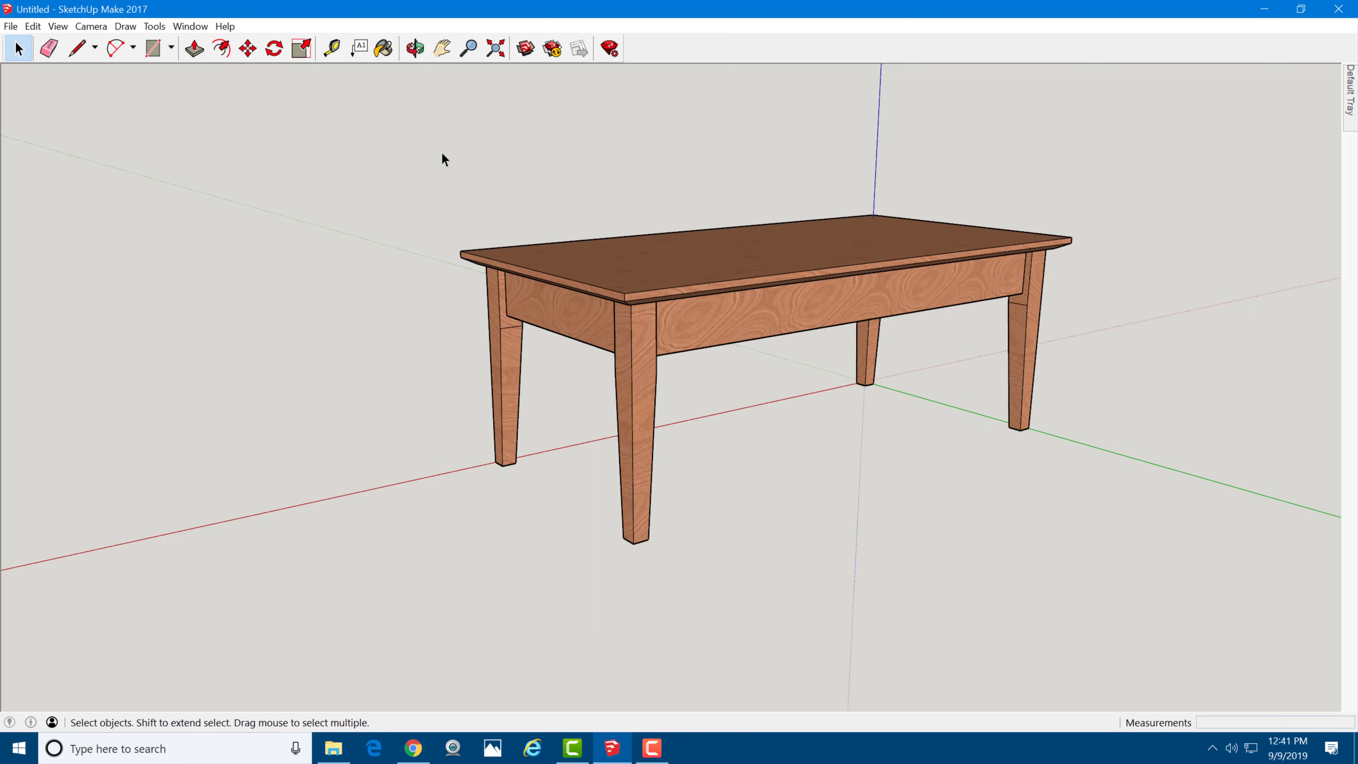
# Step: Orbit to a low corner view along the table's long side and select every part
pyautogui.scroll(-1, 738, 123)
pyautogui.moveTo(1094, 243); pyautogui.dragTo(352, 109, button='middle')
pyautogui.moveTo(978, 343); pyautogui.dragTo(394, 531, button='middle')
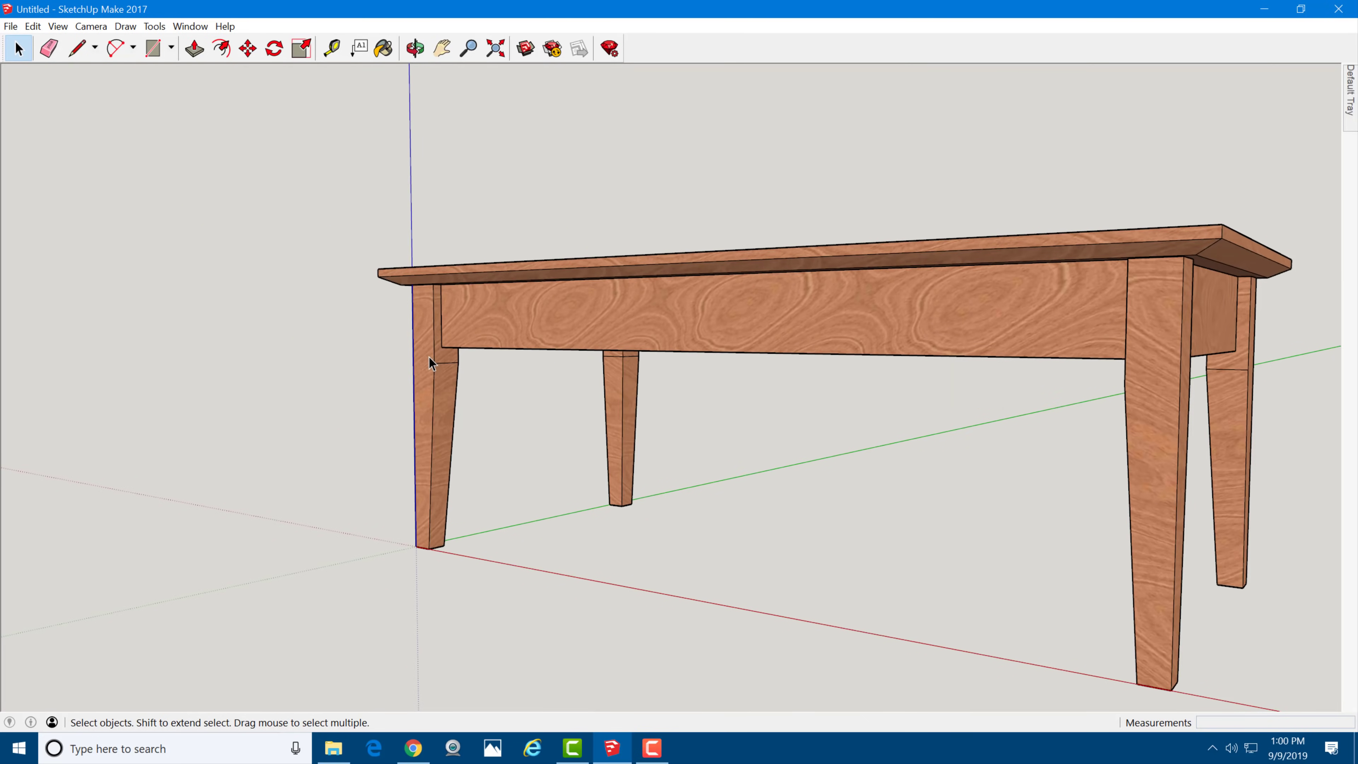
pyautogui.hotkey('ctrl', 'a')
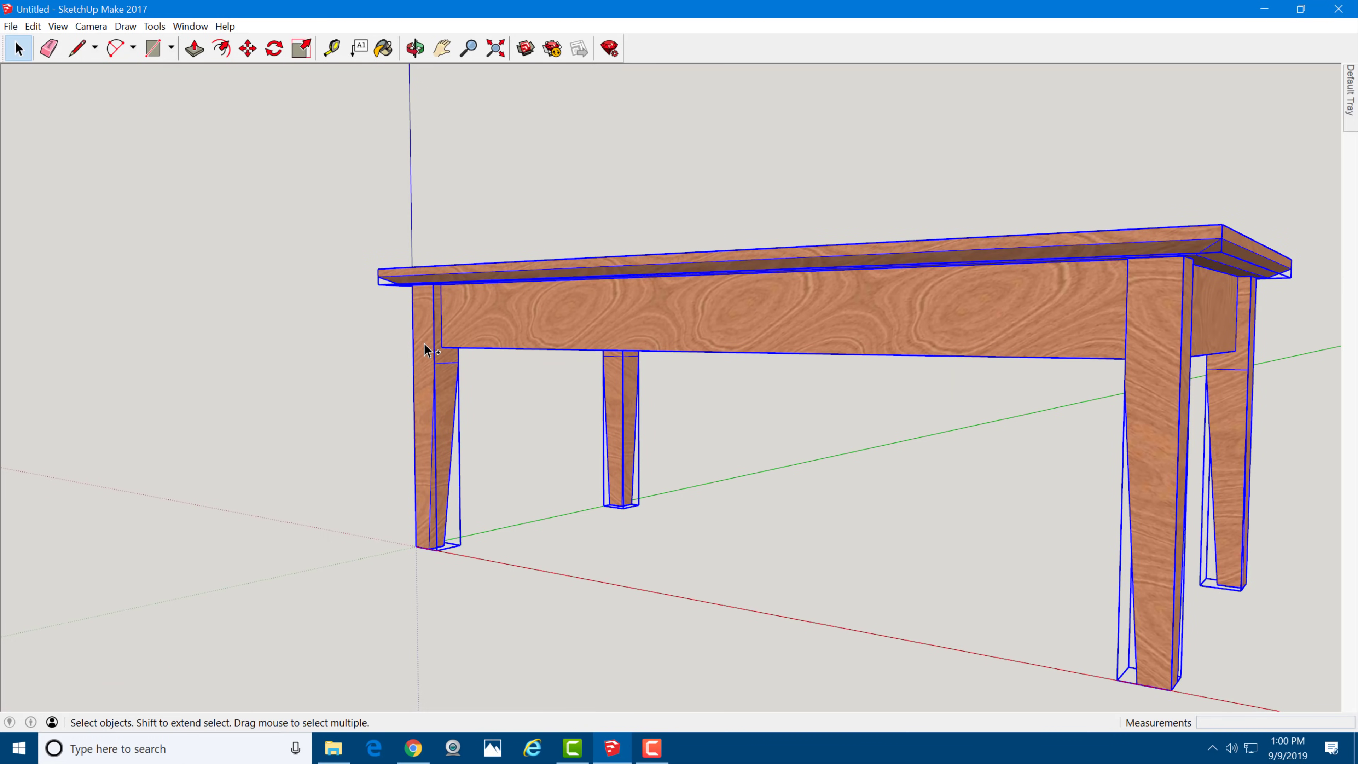
# Step: Hide every table part except the left front leg
pyautogui.keyDown('shift'); pyautogui.click(428, 371); pyautogui.keyUp('shift')
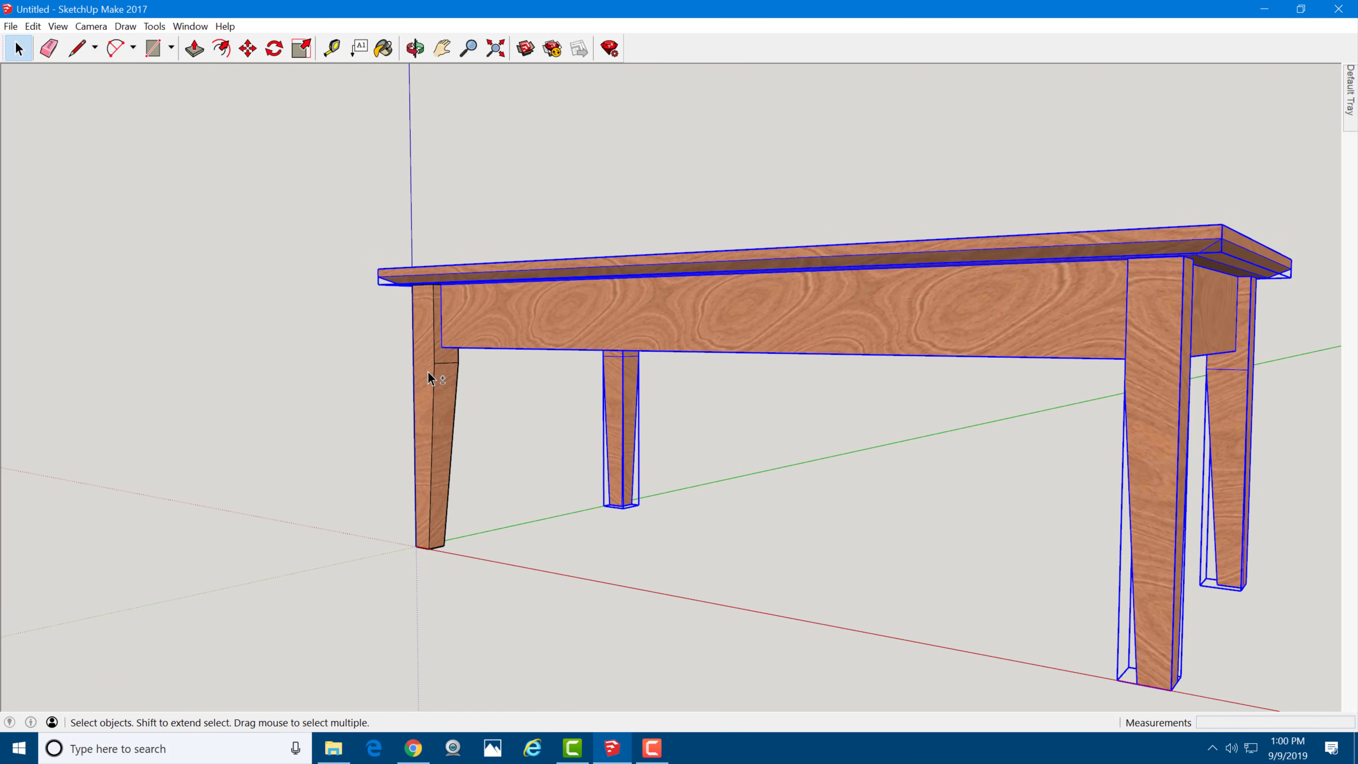
pyautogui.rightClick(533, 313)
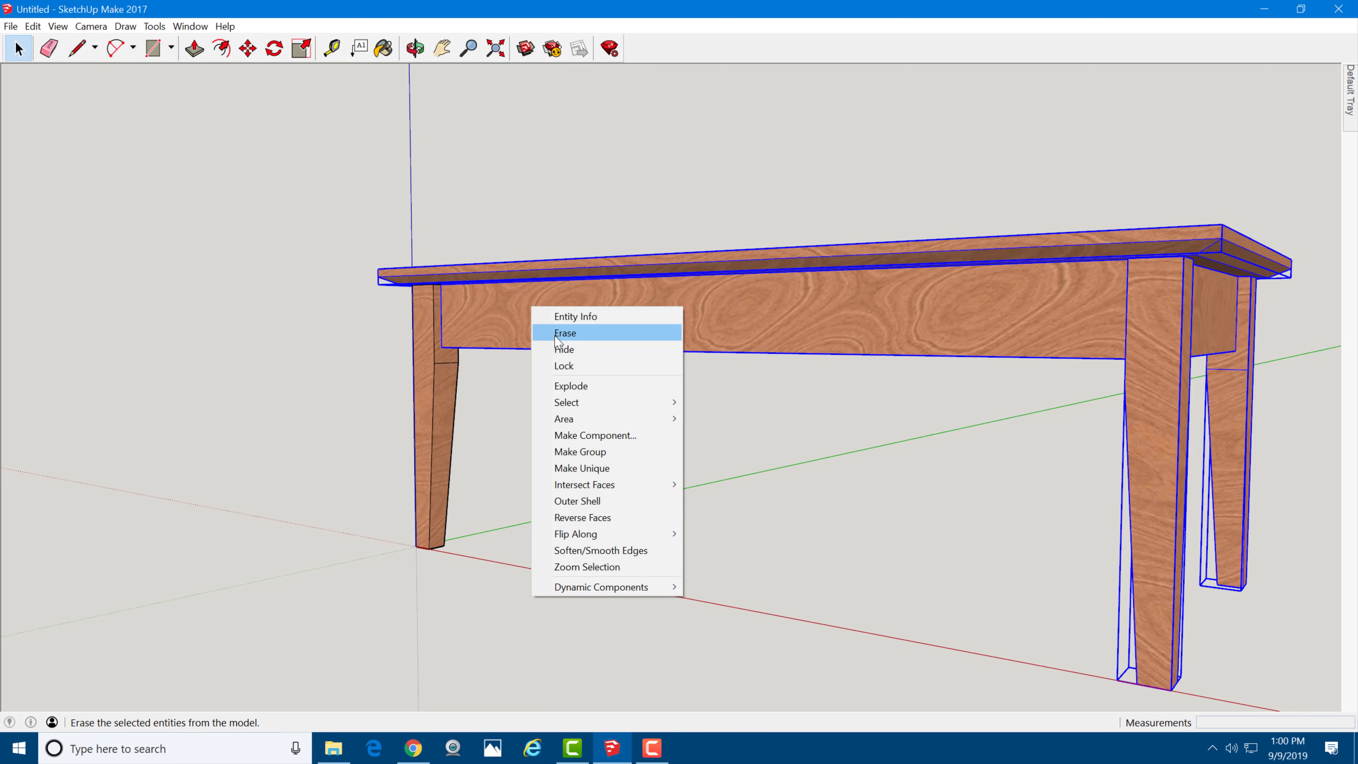
pyautogui.click(562, 350)
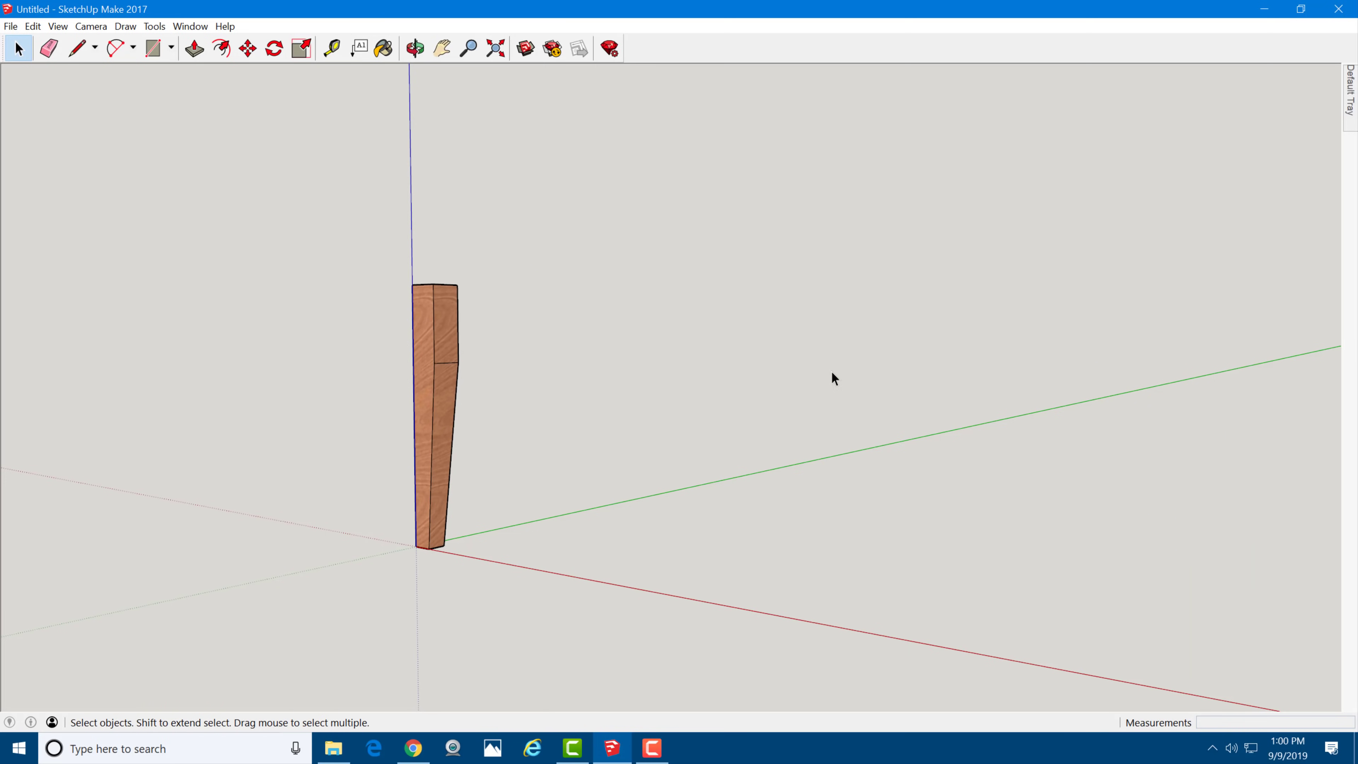
# Step: Zoom in on the remaining leg and open its group for editing
pyautogui.scroll(5, 362, 303)
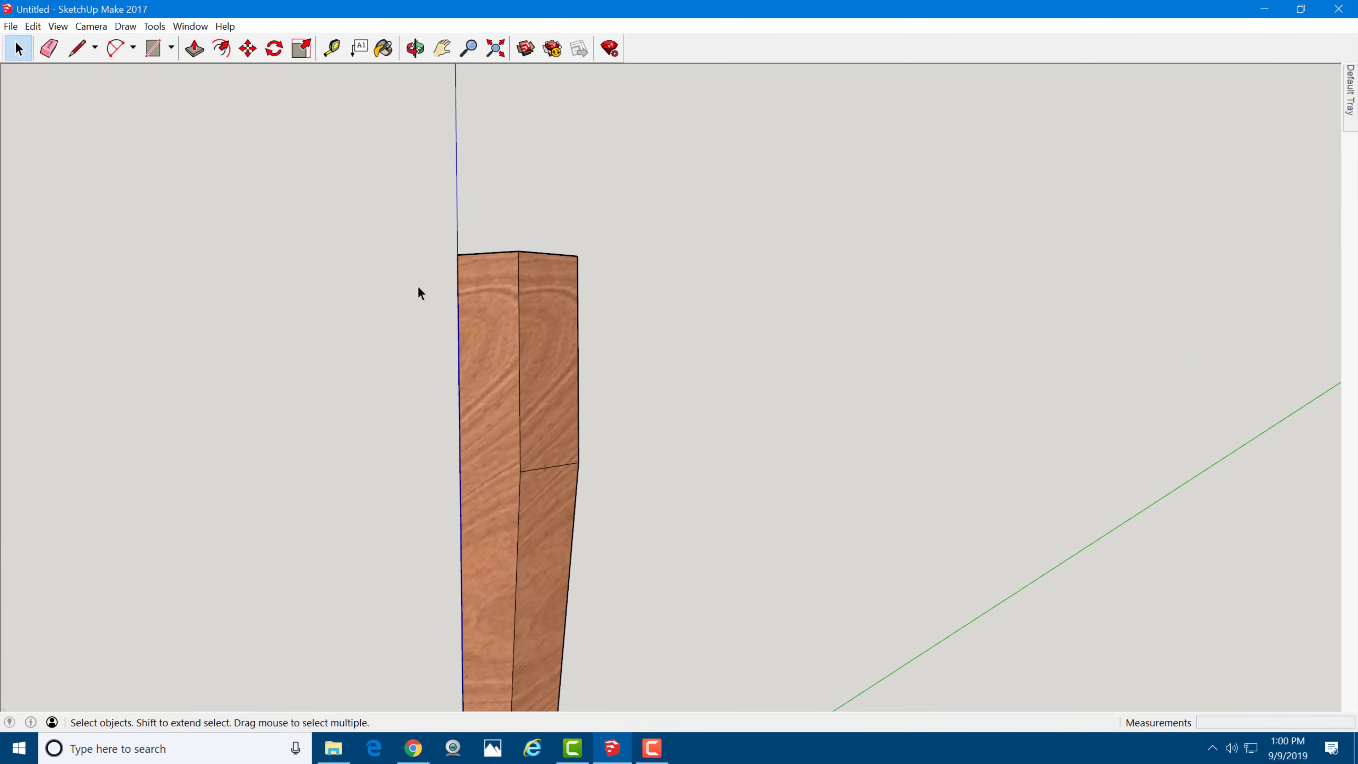
pyautogui.moveTo(418, 291); pyautogui.dragTo(669, 300, button='middle')
pyautogui.doubleClick(559, 304)
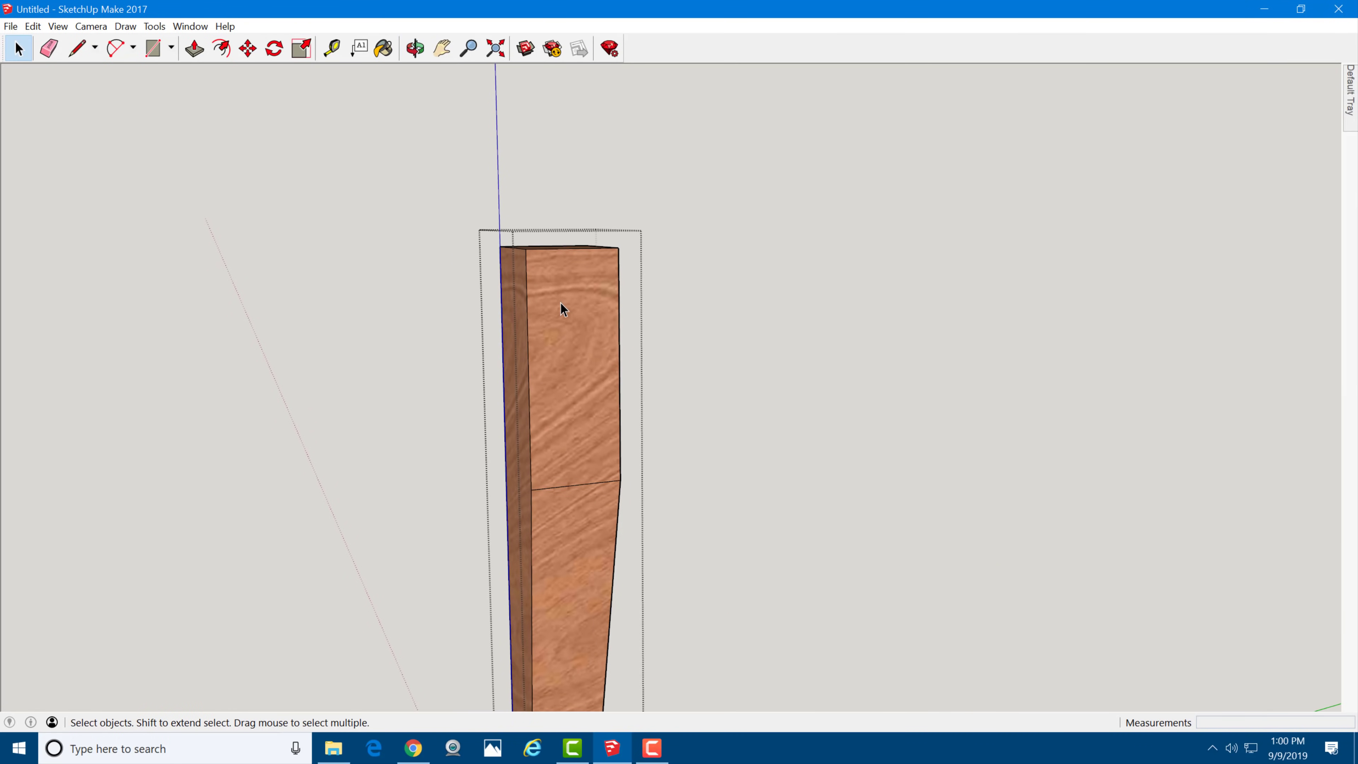
pyautogui.moveTo(560, 304); pyautogui.dragTo(508, 274, button='middle')
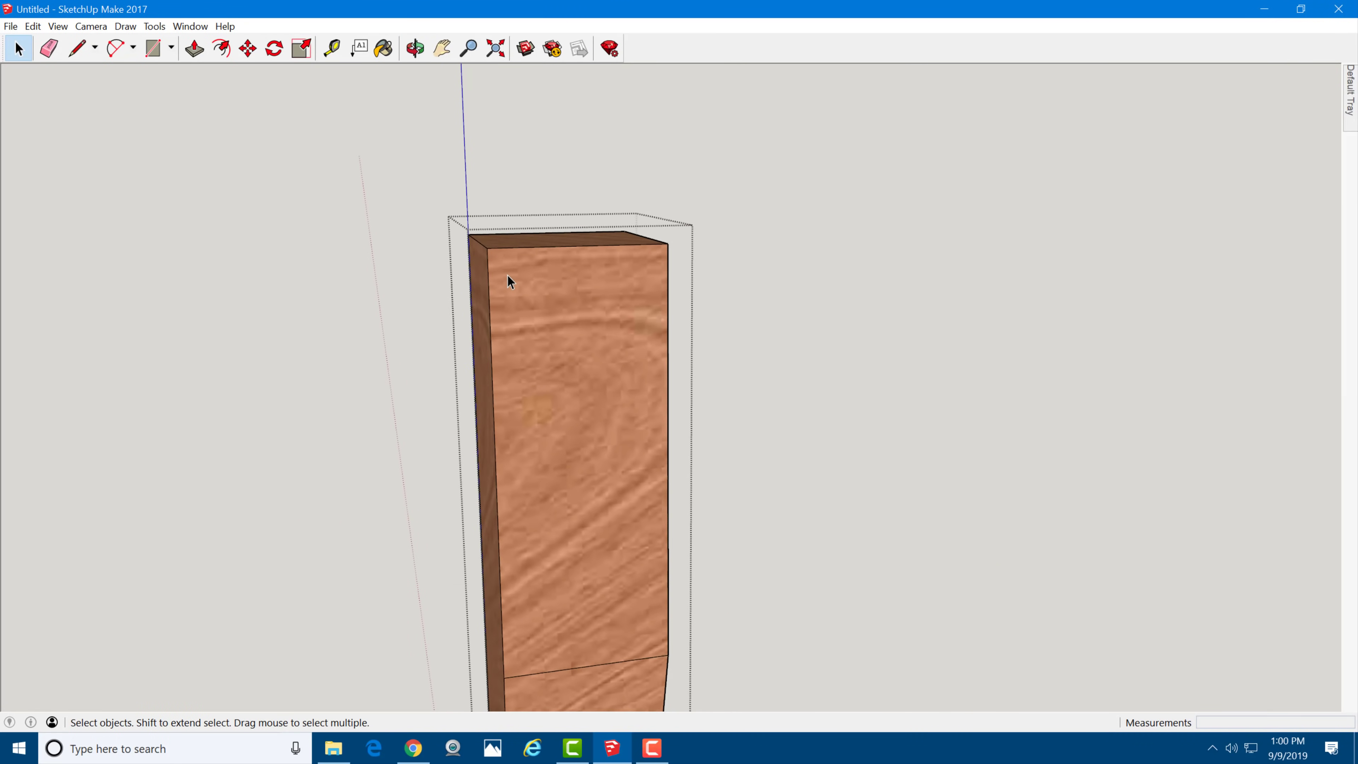
# Step: Place guides 1/2" below the leg's top edge and 1" in from its right edge
pyautogui.press('t')
pyautogui.click(573, 247)
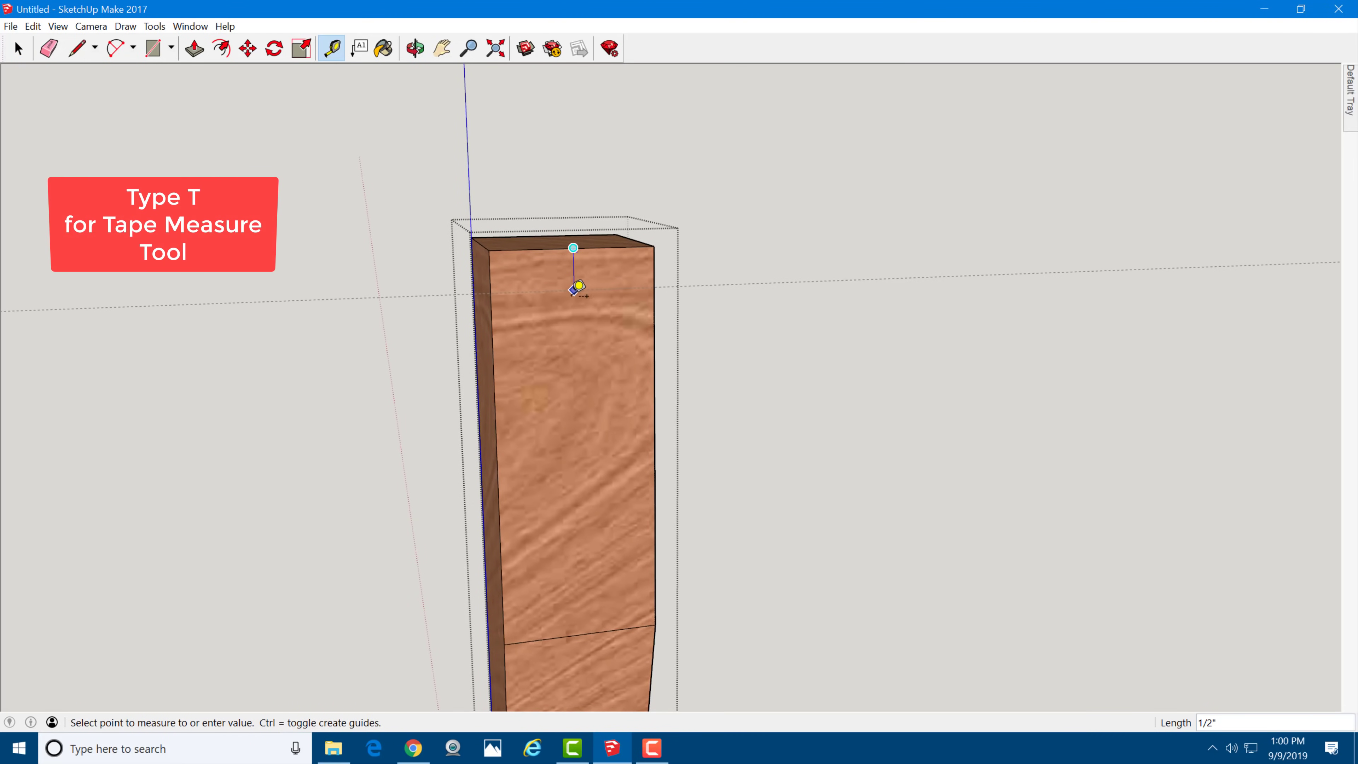
pyautogui.click(575, 286)
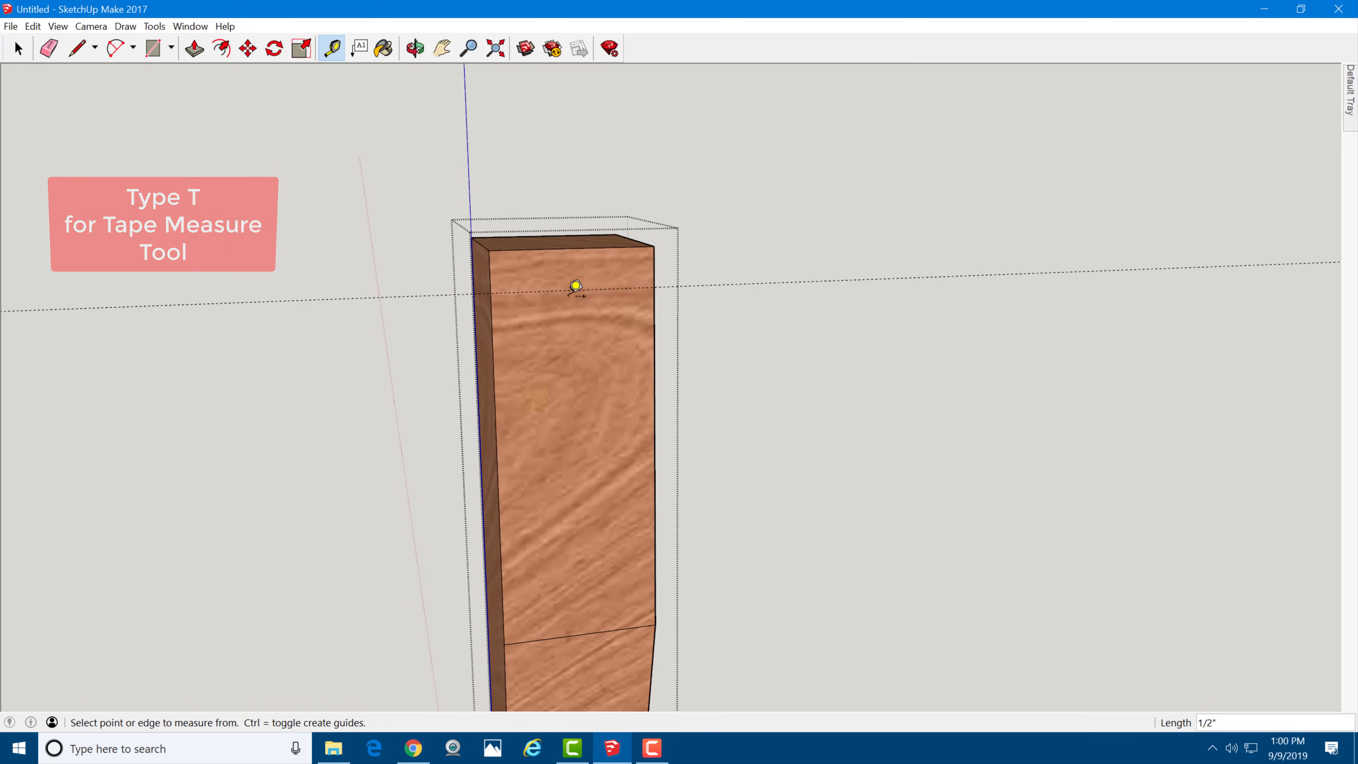
pyautogui.click(654, 300)
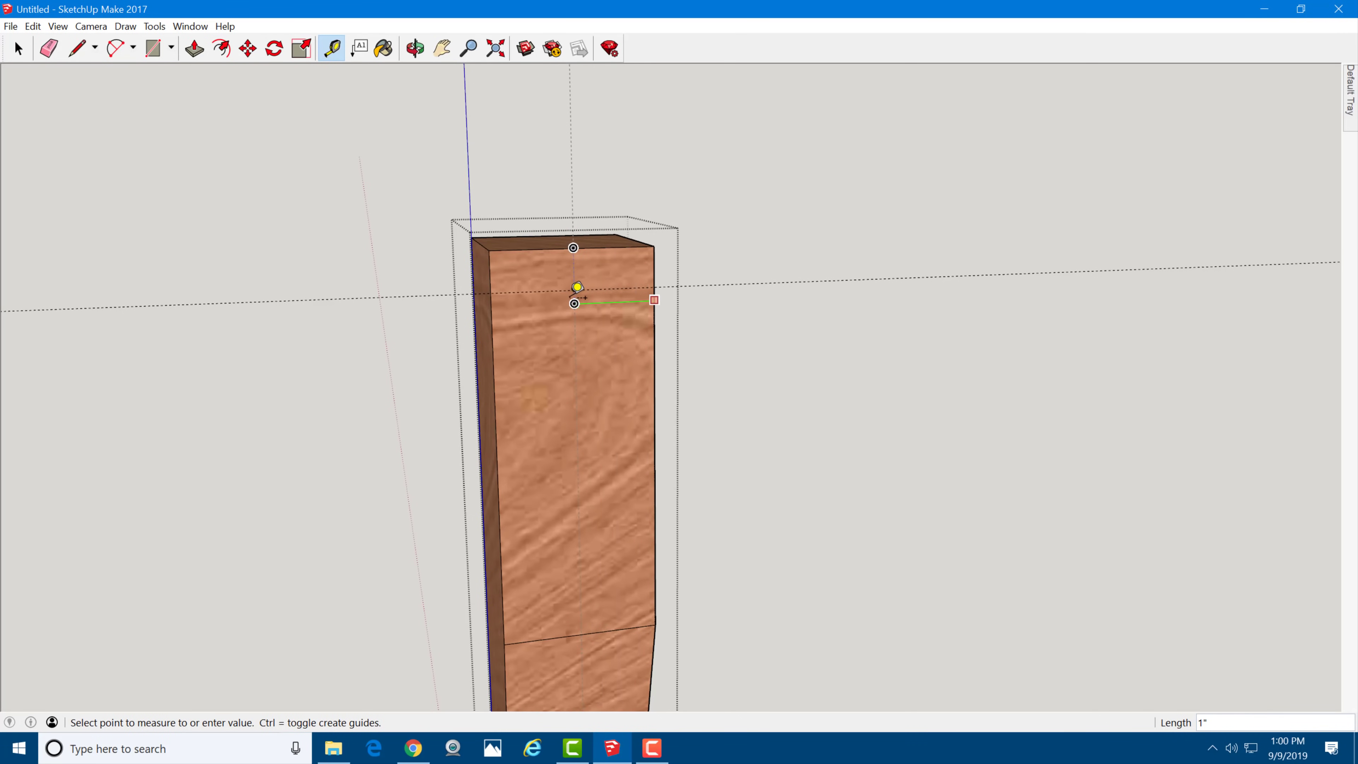
pyautogui.click(584, 292)
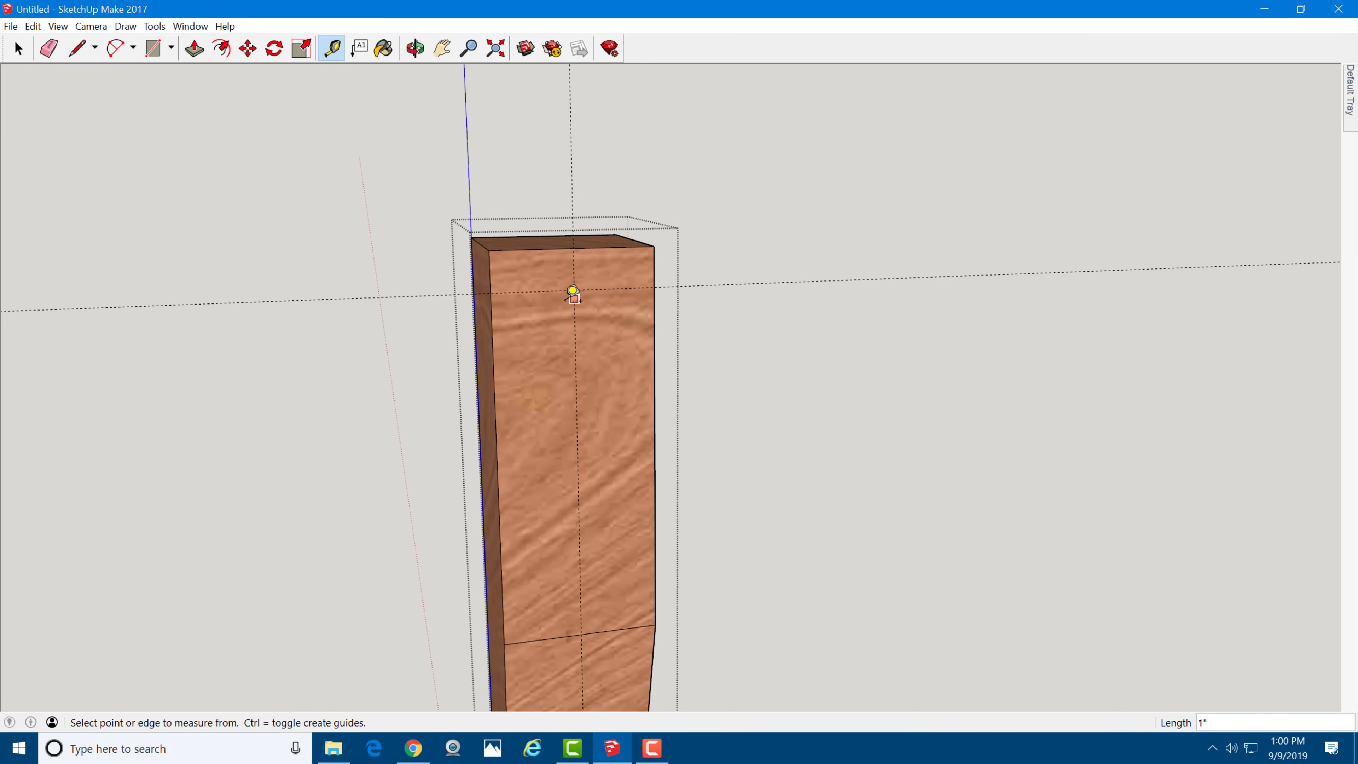
# Step: Draw a 3 by 1/4 rectangle at the guide intersection
pyautogui.press('r')
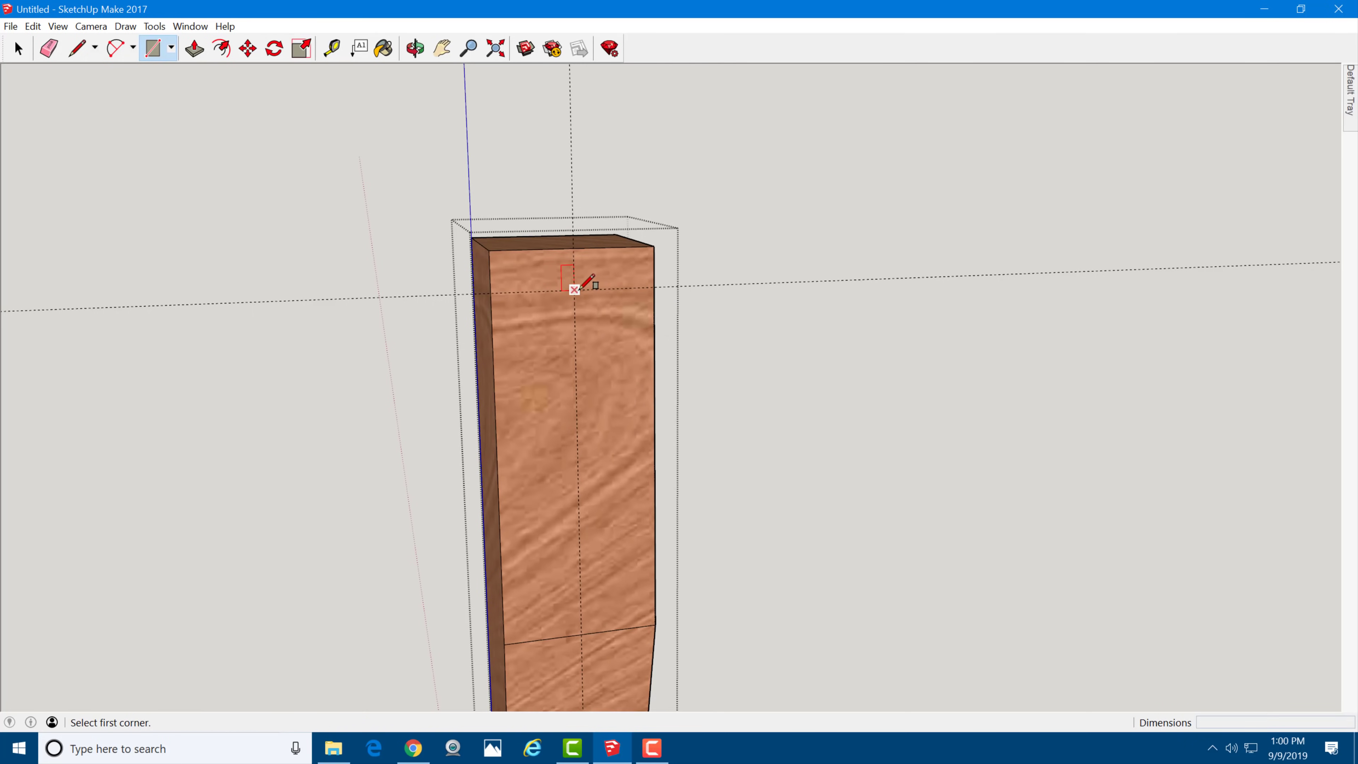
pyautogui.click(575, 289)
pyautogui.rightClick(616, 396)
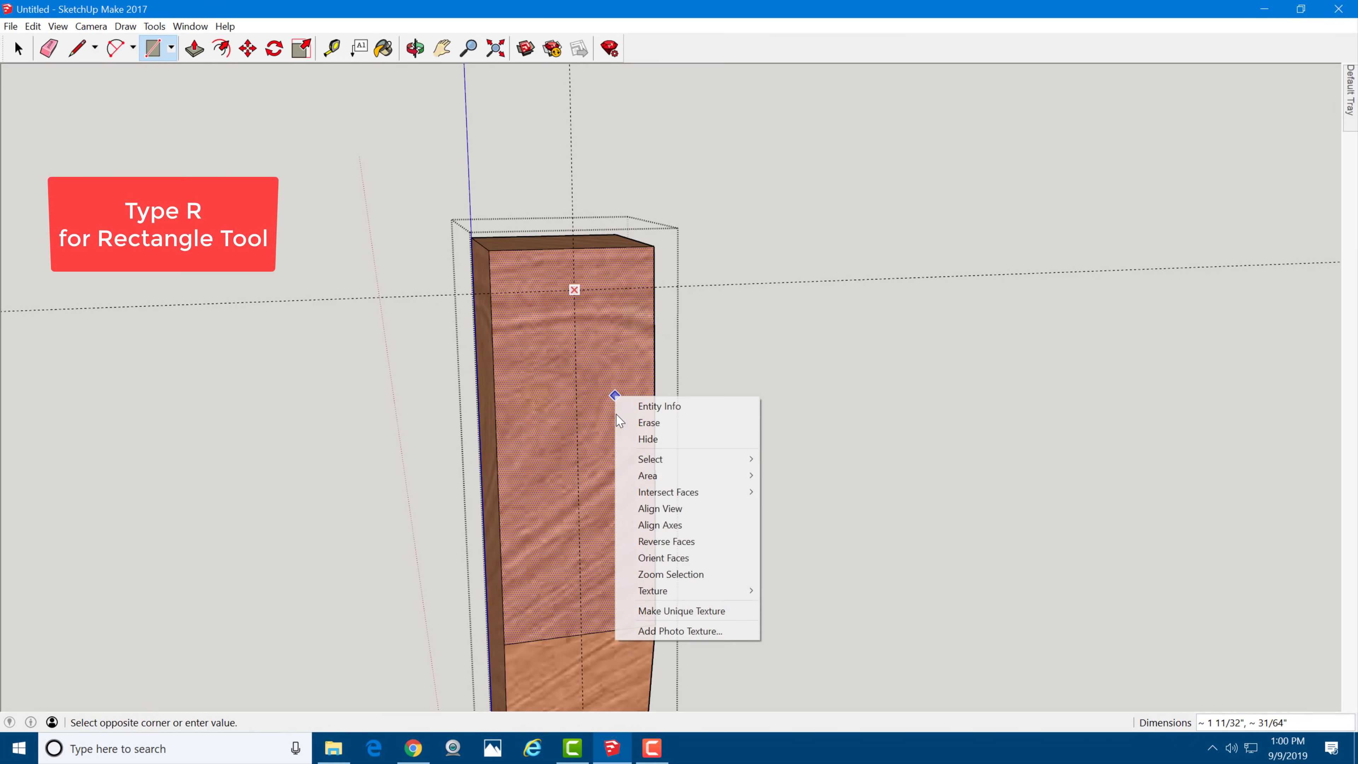
pyautogui.click(601, 365)
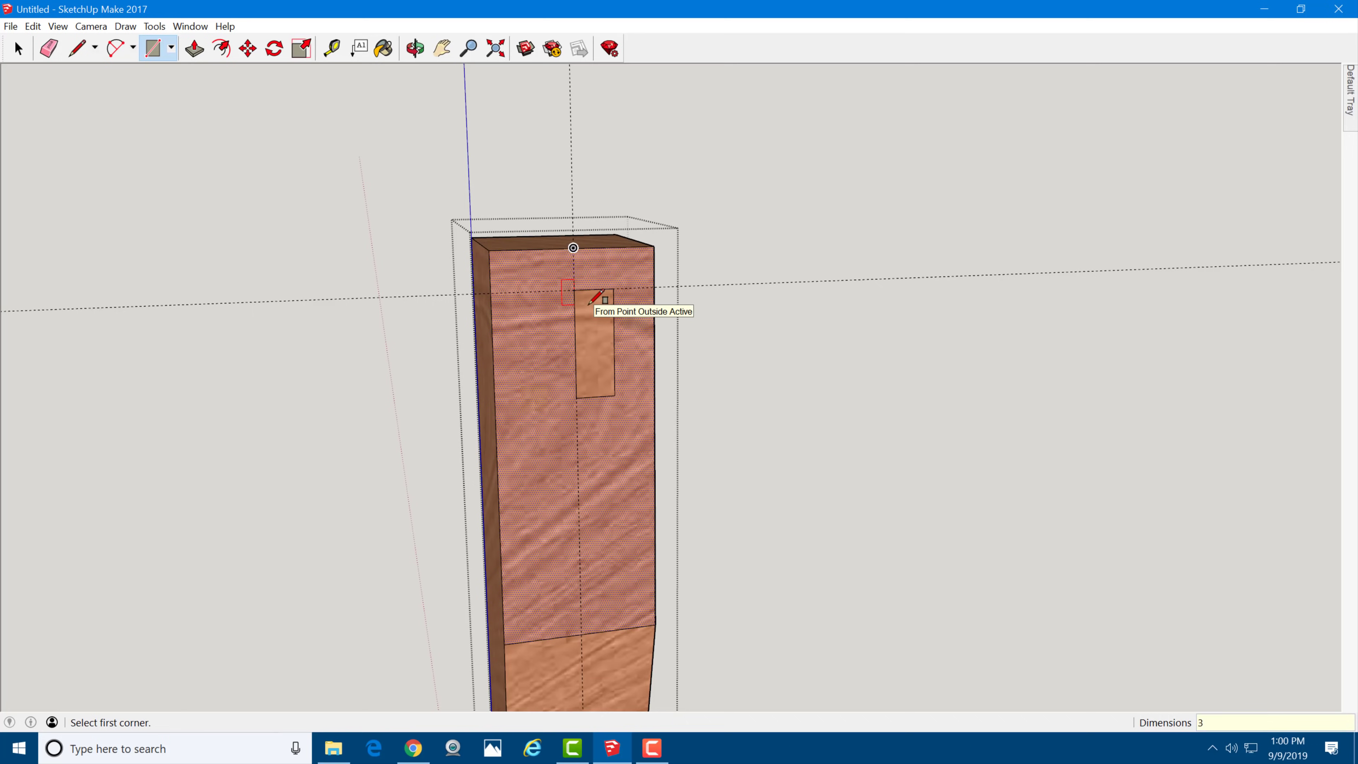
pyautogui.press('Return')
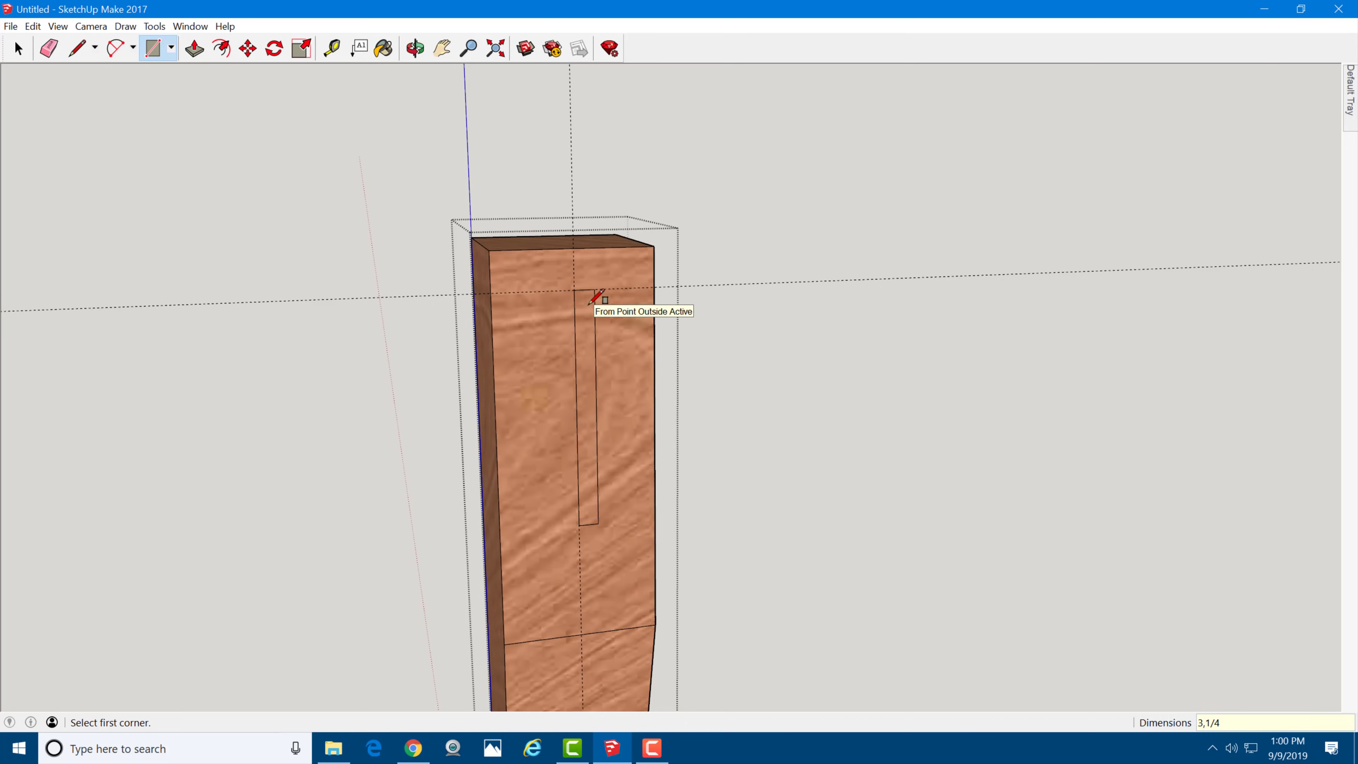
# Step: Move the narrow rectangle 1/8" left to centre it on the leg
pyautogui.press('space')
pyautogui.click(588, 299)
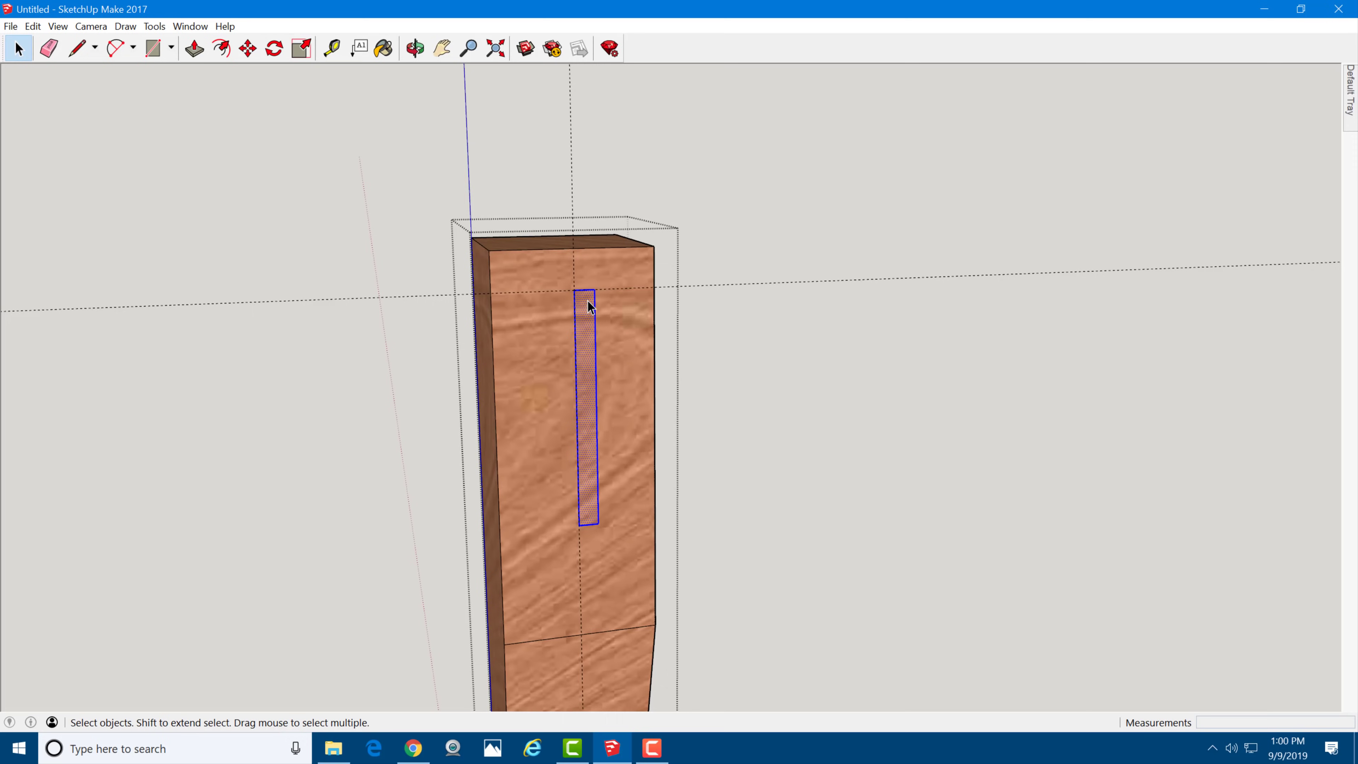
pyautogui.press('m')
pyautogui.scroll(5, 591, 295)
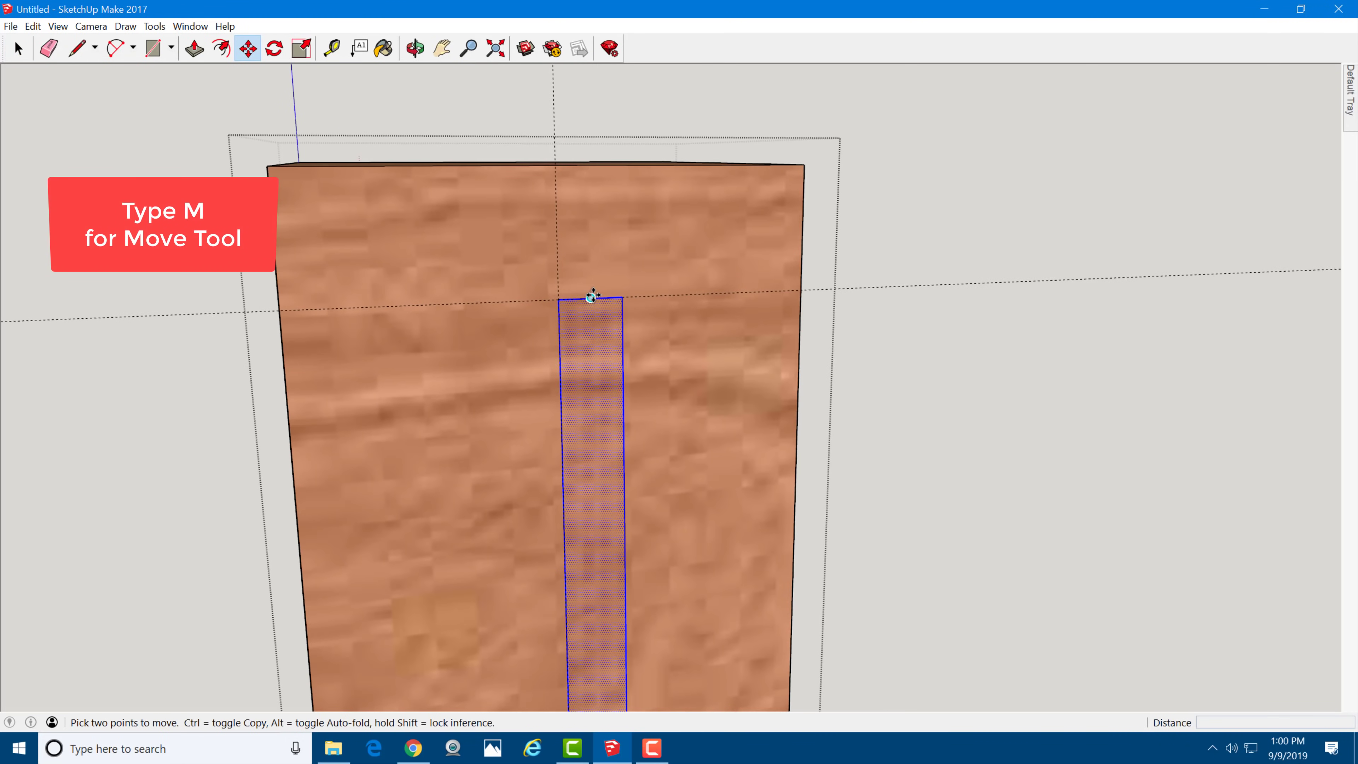
pyautogui.click(591, 295)
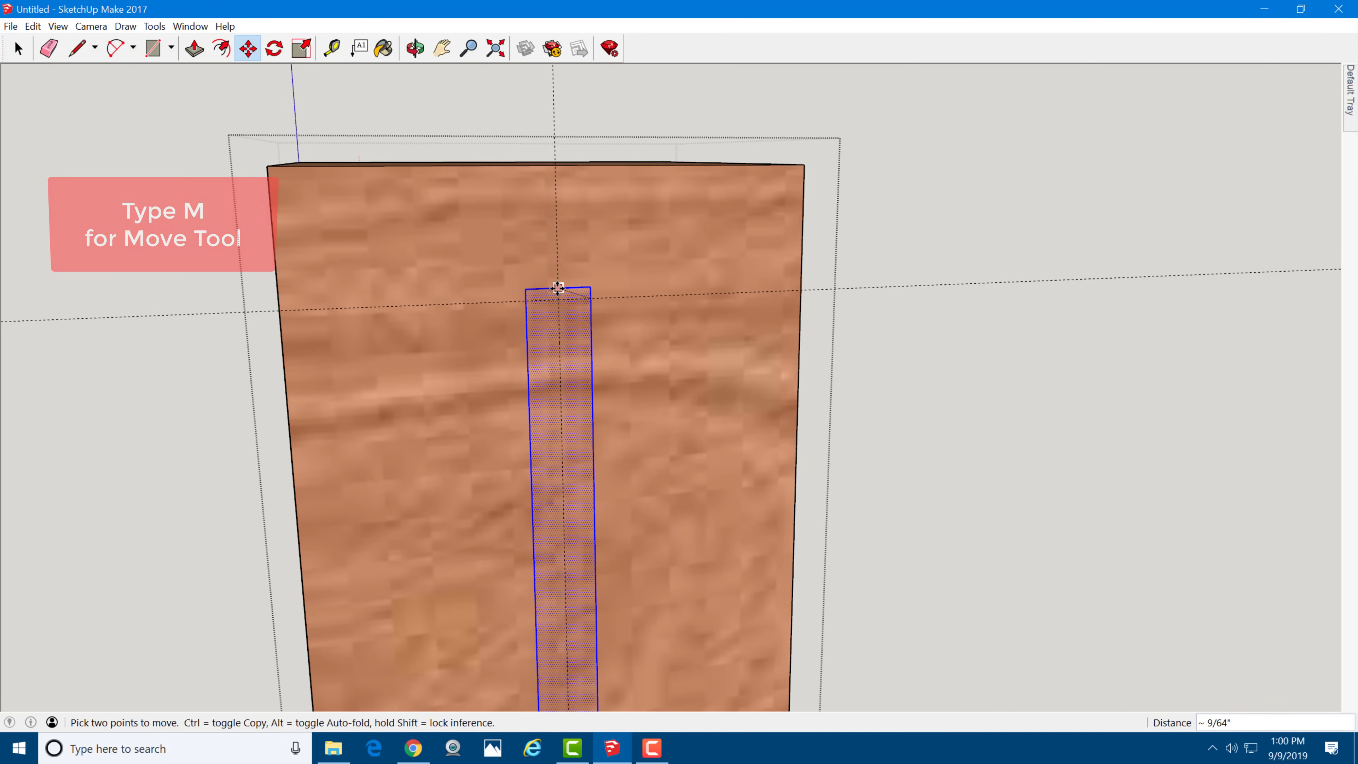
pyautogui.click(559, 298)
pyautogui.scroll(-3, 558, 297)
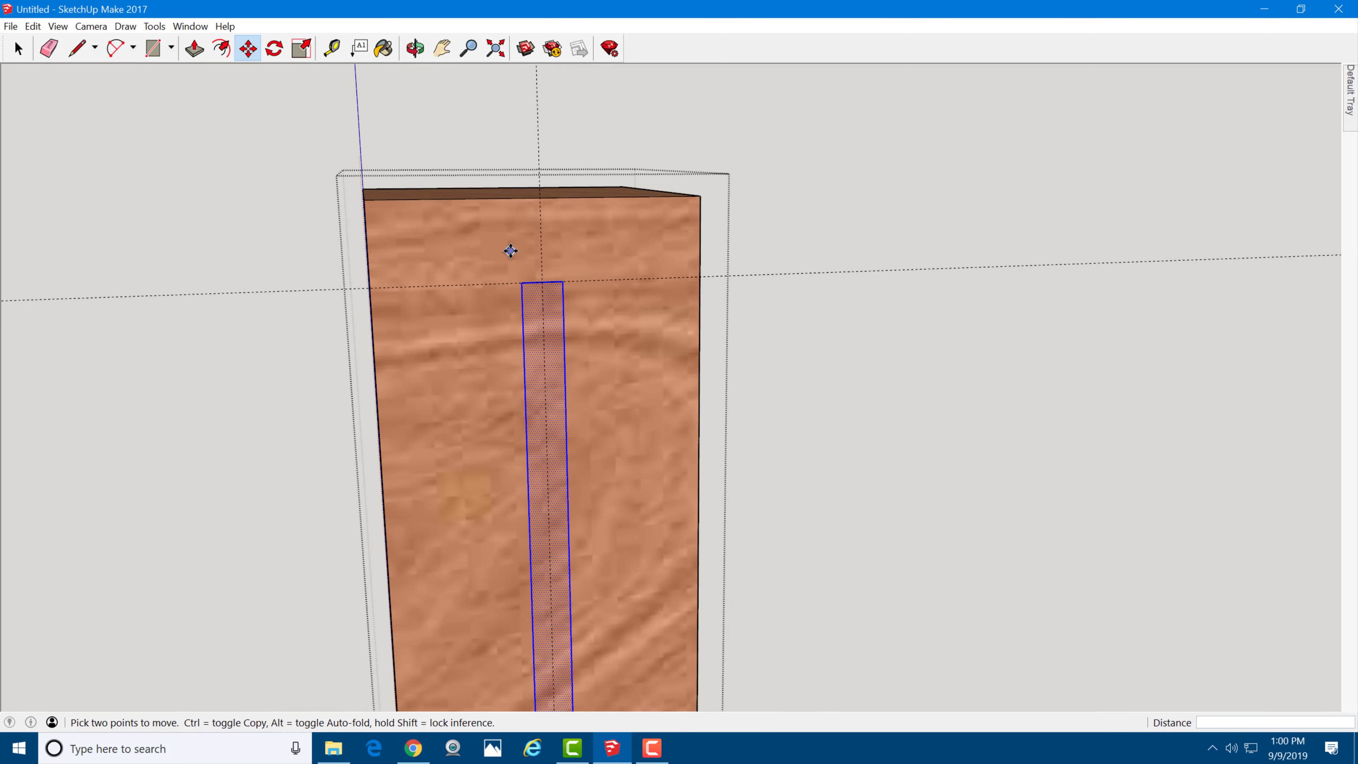
pyautogui.moveTo(509, 249); pyautogui.dragTo(588, 327, button='middle')
# Step: Push the rectangle 3/4" into the leg to cut the mortise
pyautogui.press('p')
pyautogui.click(564, 359)
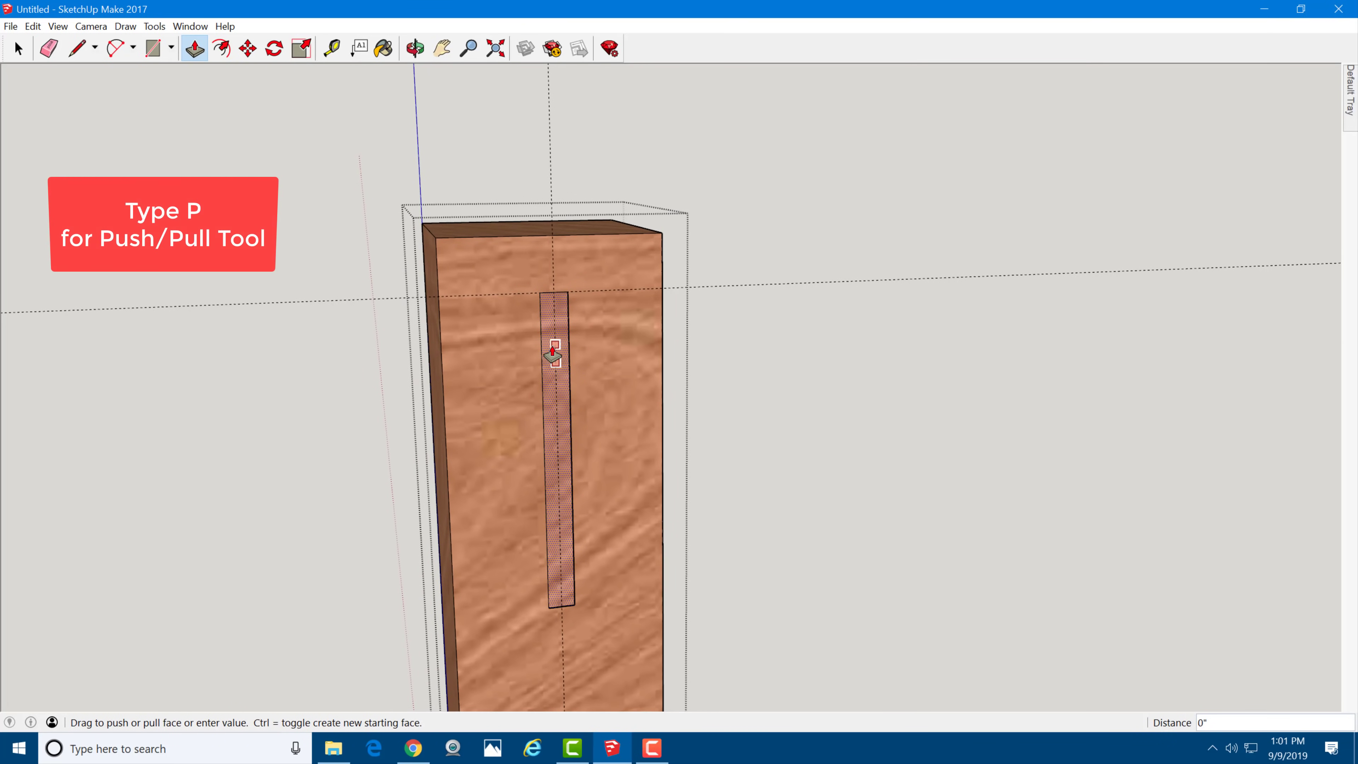
pyautogui.write('3/4')
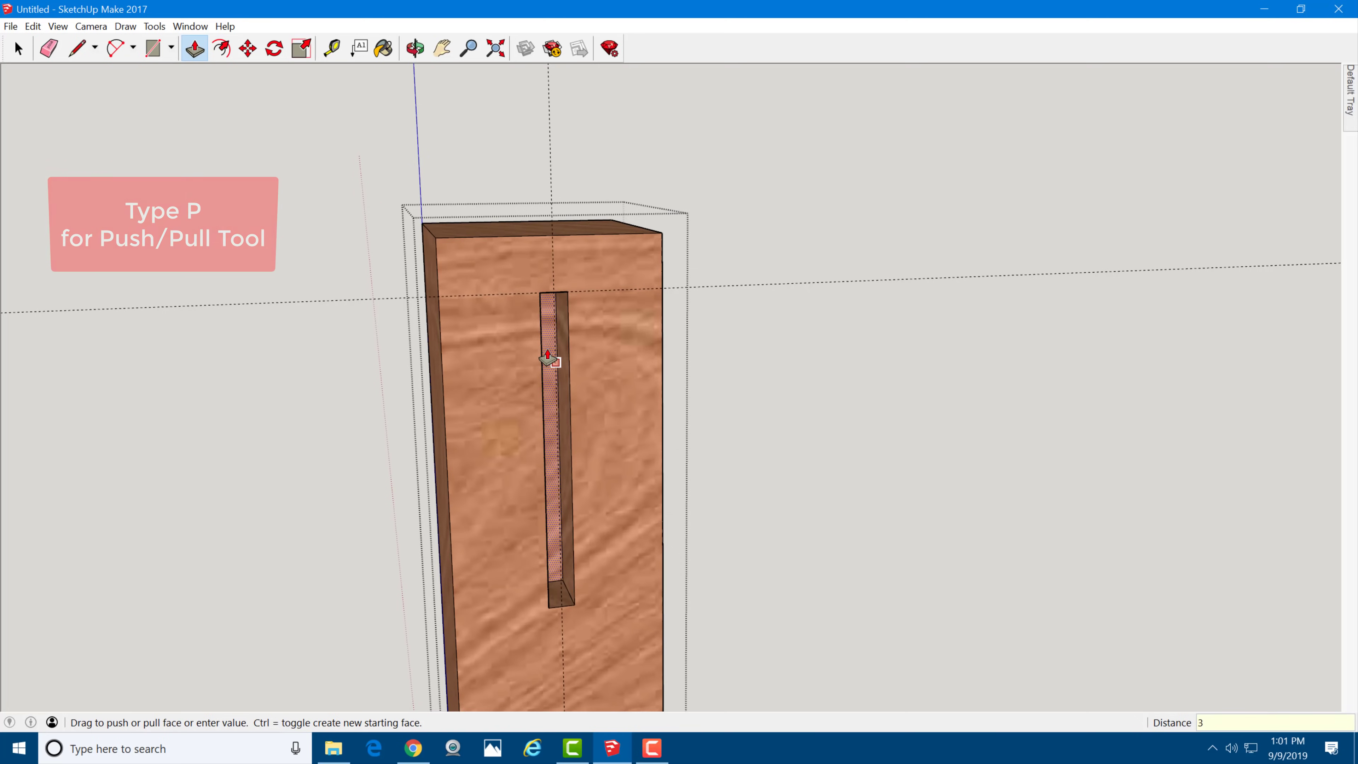
pyautogui.press('Return')
pyautogui.moveTo(651, 353); pyautogui.dragTo(210, 350, button='middle')
pyautogui.moveTo(912, 377); pyautogui.dragTo(552, 352, button='middle')
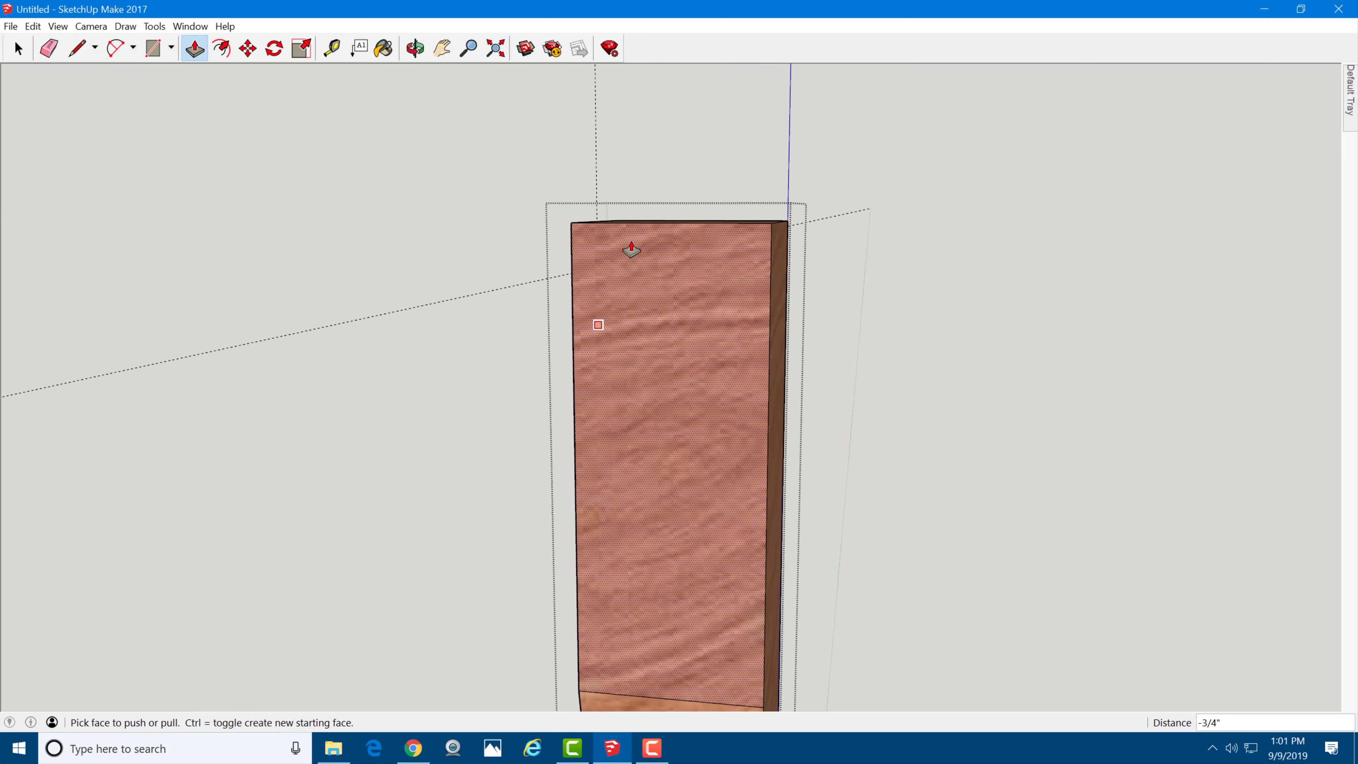
pyautogui.moveTo(632, 250); pyautogui.dragTo(719, 252, button='middle')
# Step: Place guides 1/2" below the top edge and 1" in from the leg's left edge
pyautogui.press('t')
pyautogui.click(703, 234)
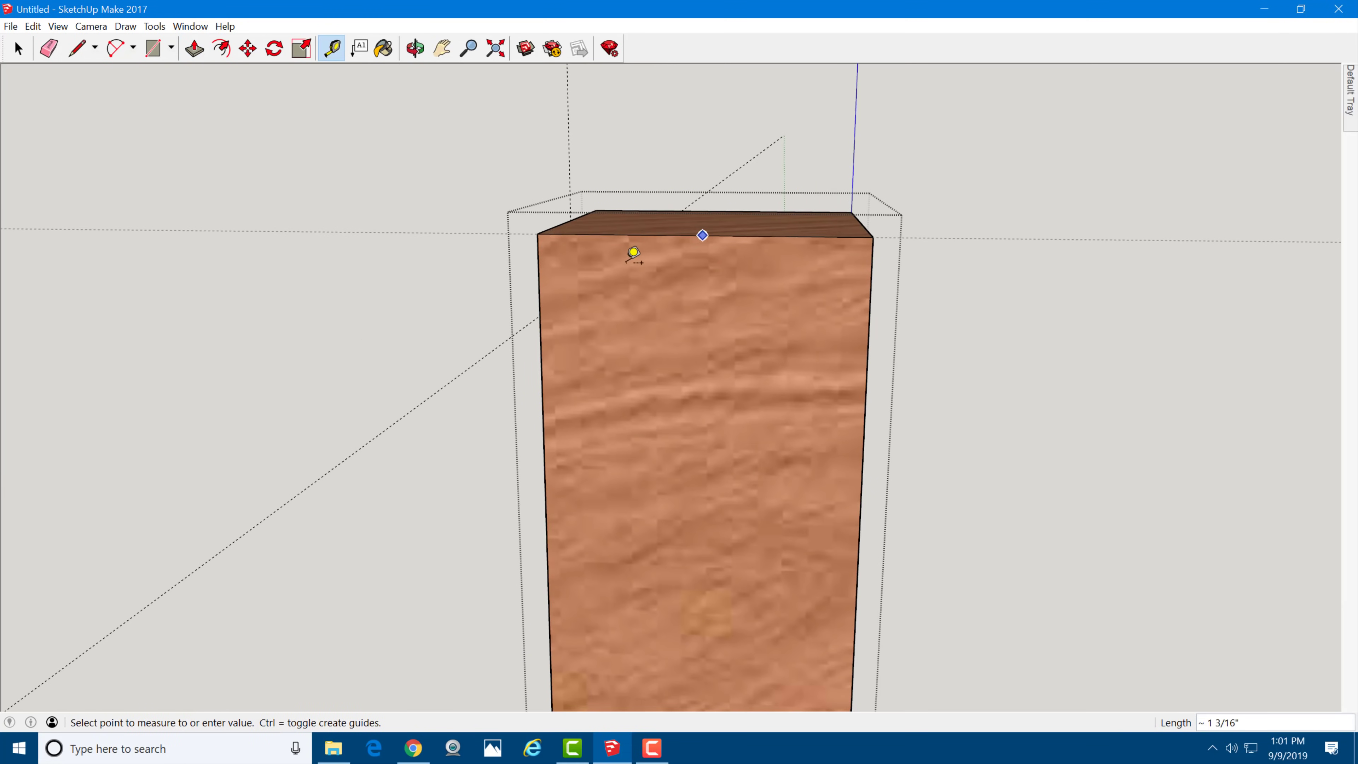
pyautogui.click(550, 303)
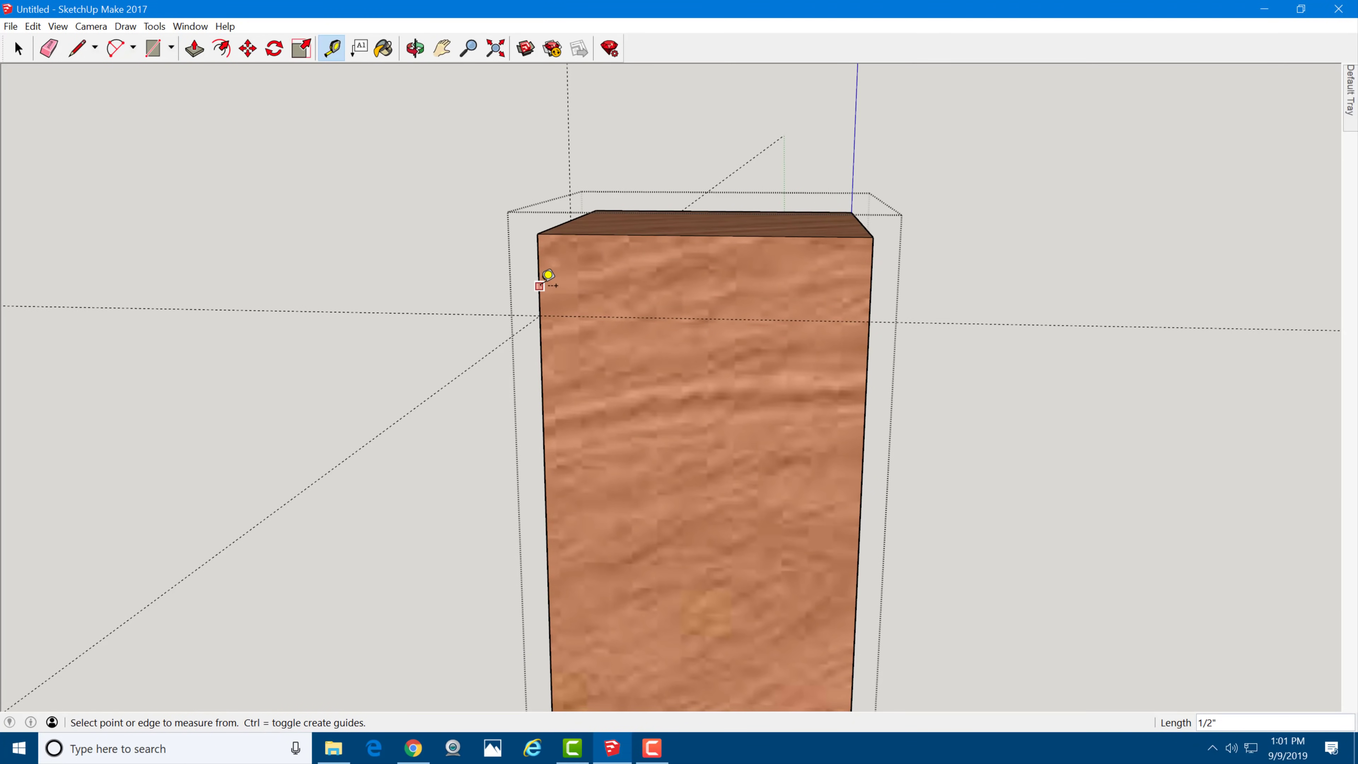
pyautogui.click(547, 275)
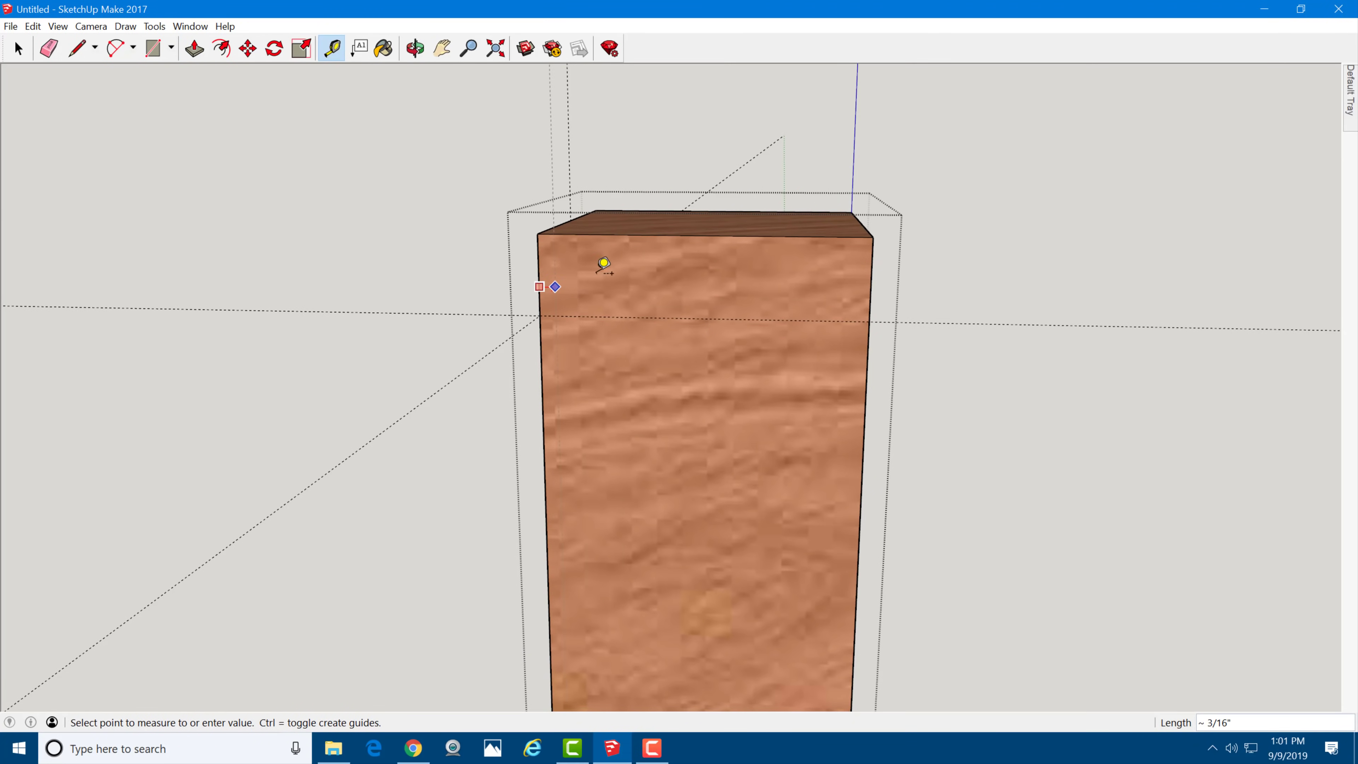
pyautogui.click(703, 235)
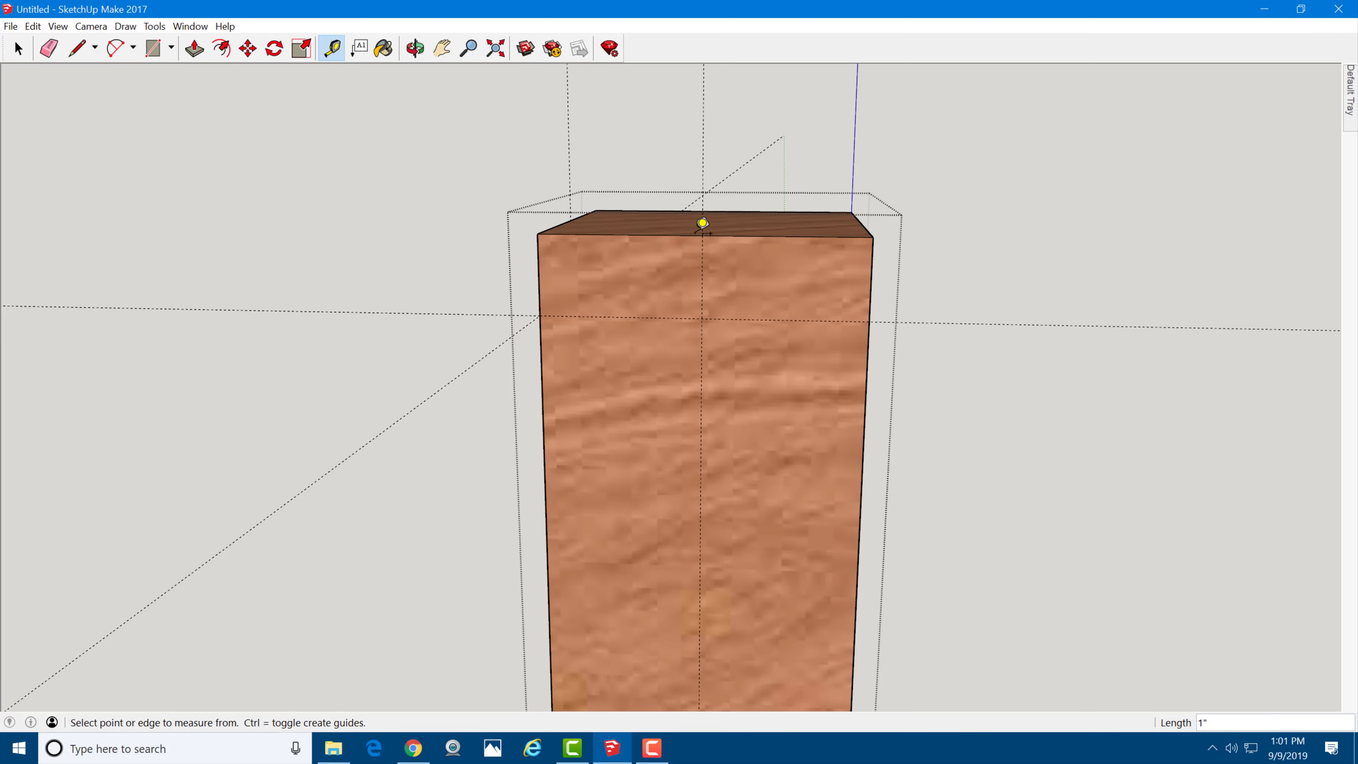
# Step: Draw a 3 by 1 rectangle at the guide intersection
pyautogui.press('r')
pyautogui.click(702, 318)
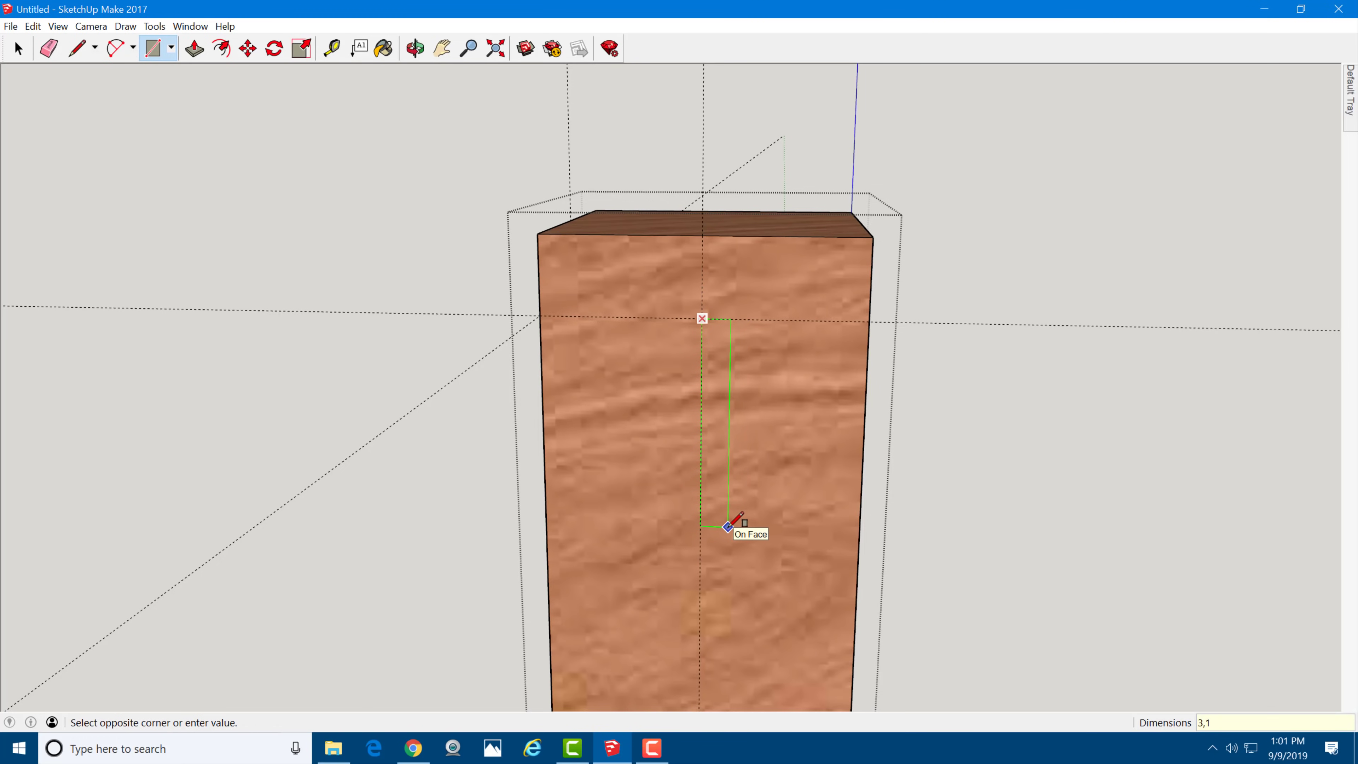
pyautogui.press('Return')
pyautogui.scroll(-3, 666, 249)
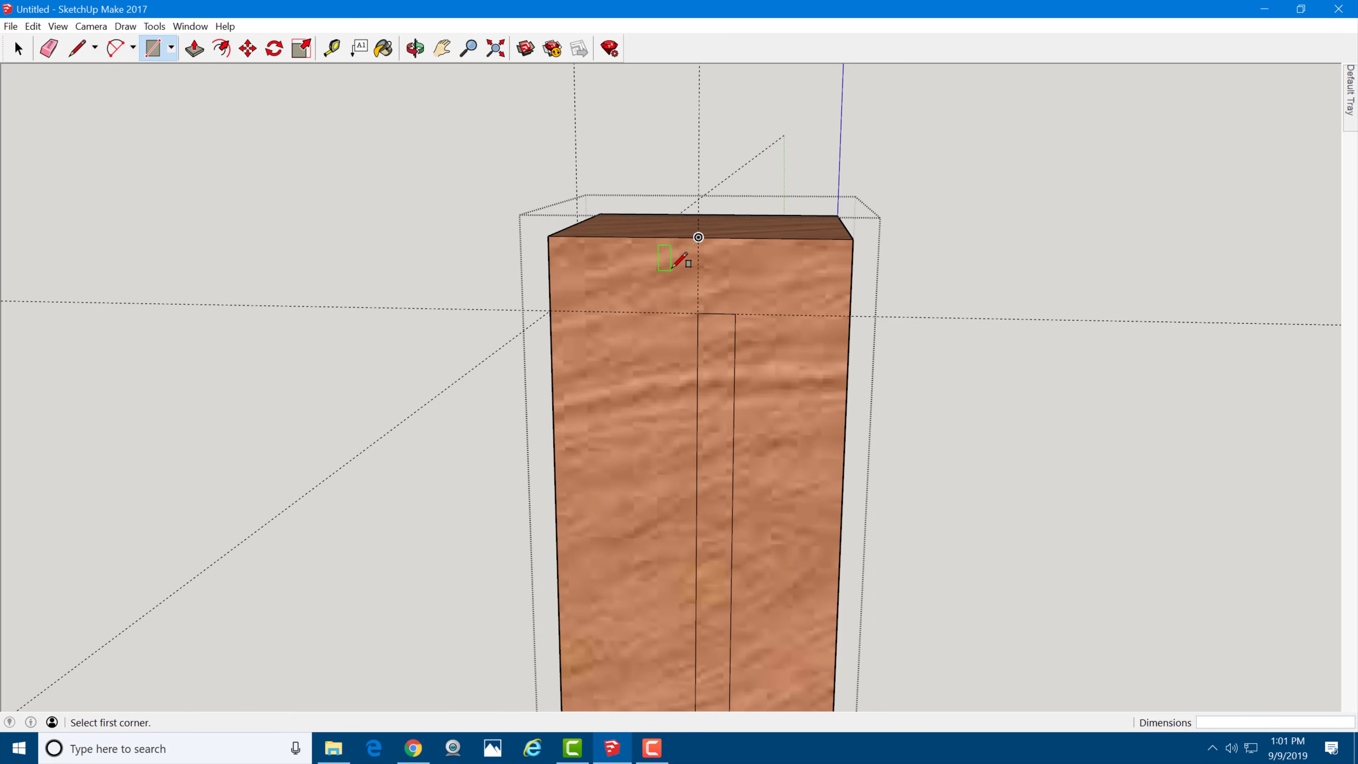
# Step: Move the narrow strip face 1/8" to the left
pyautogui.press('space')
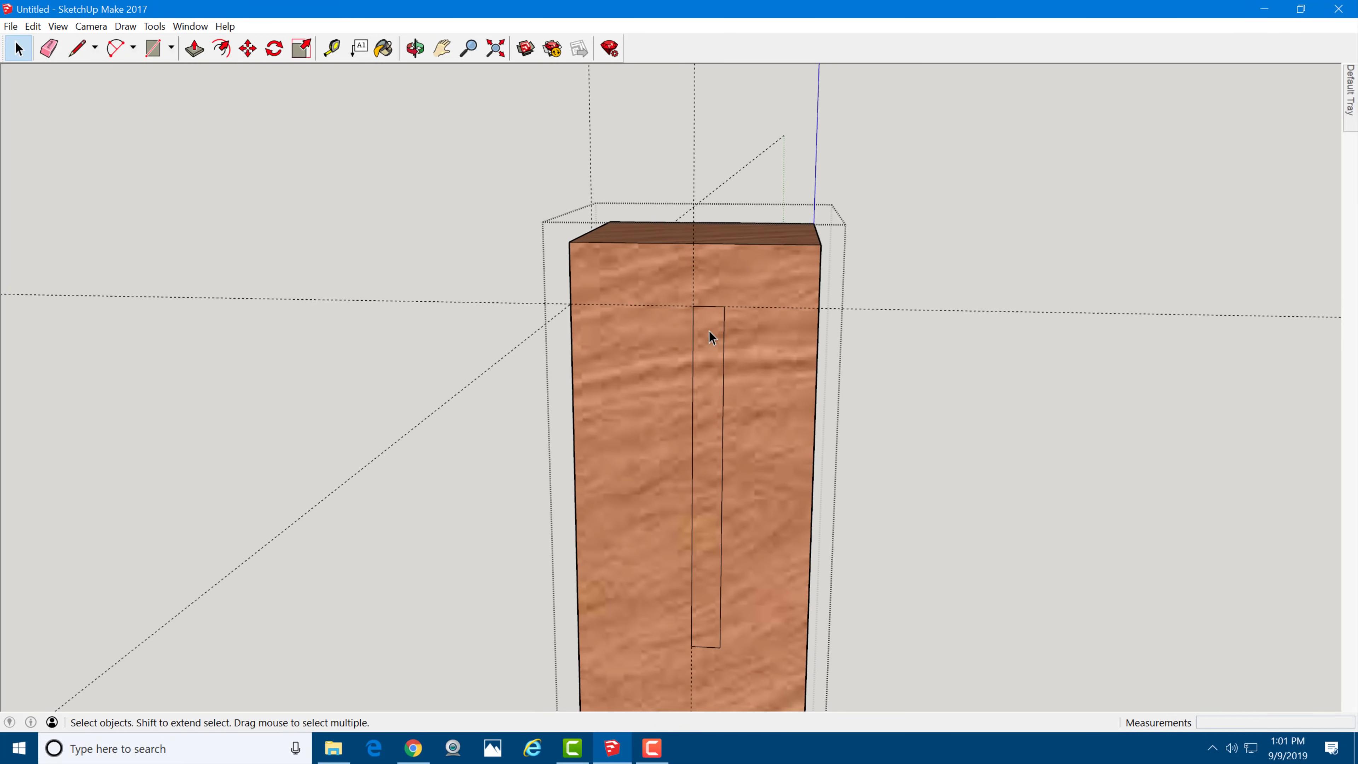
pyautogui.doubleClick(709, 330)
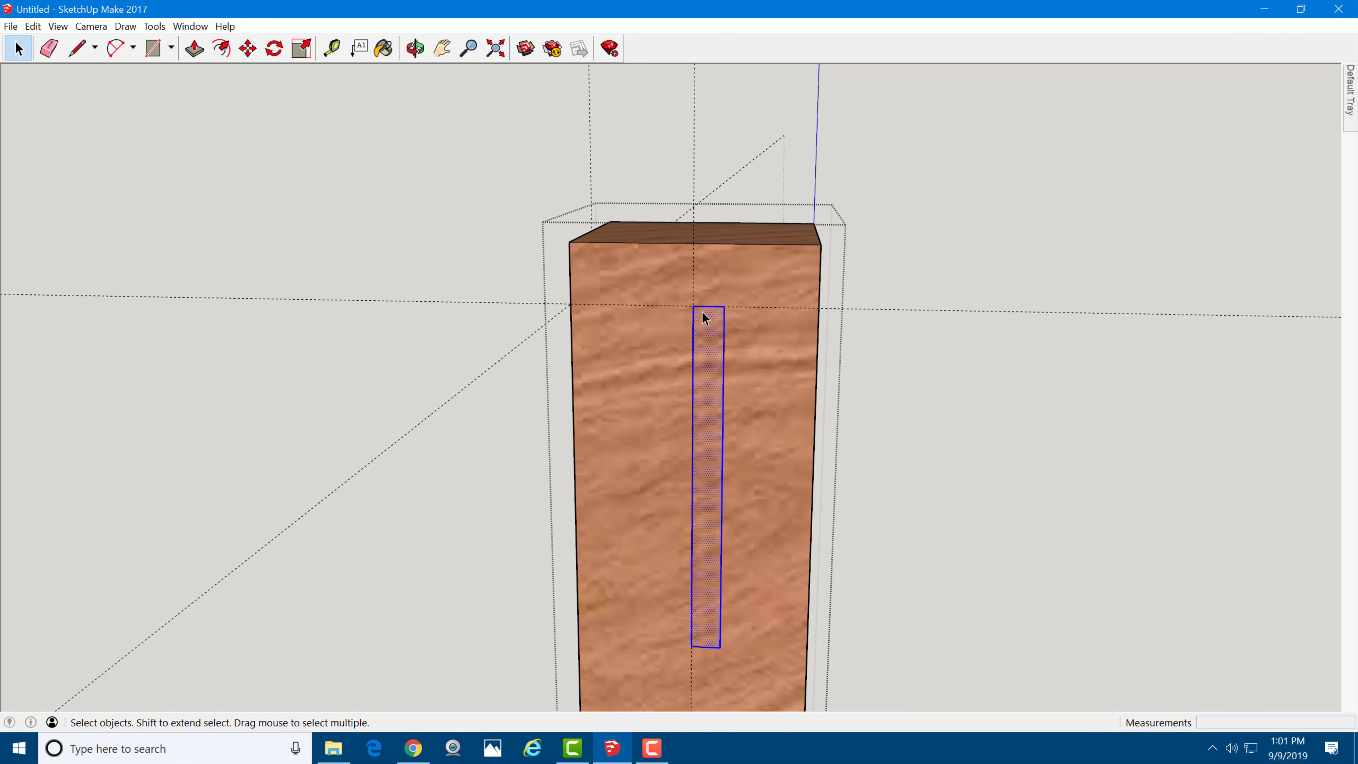
pyautogui.press('m')
pyautogui.scroll(2, 709, 305)
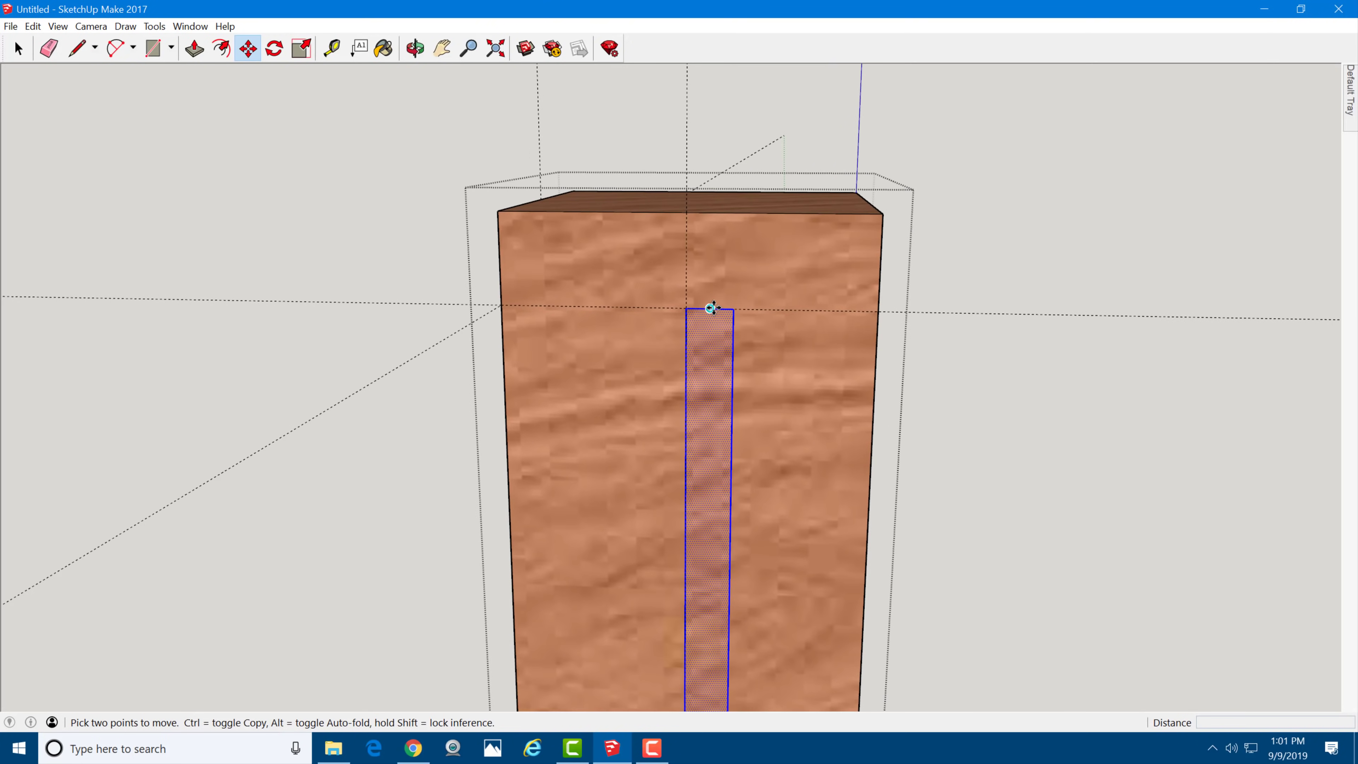
pyautogui.click(710, 308)
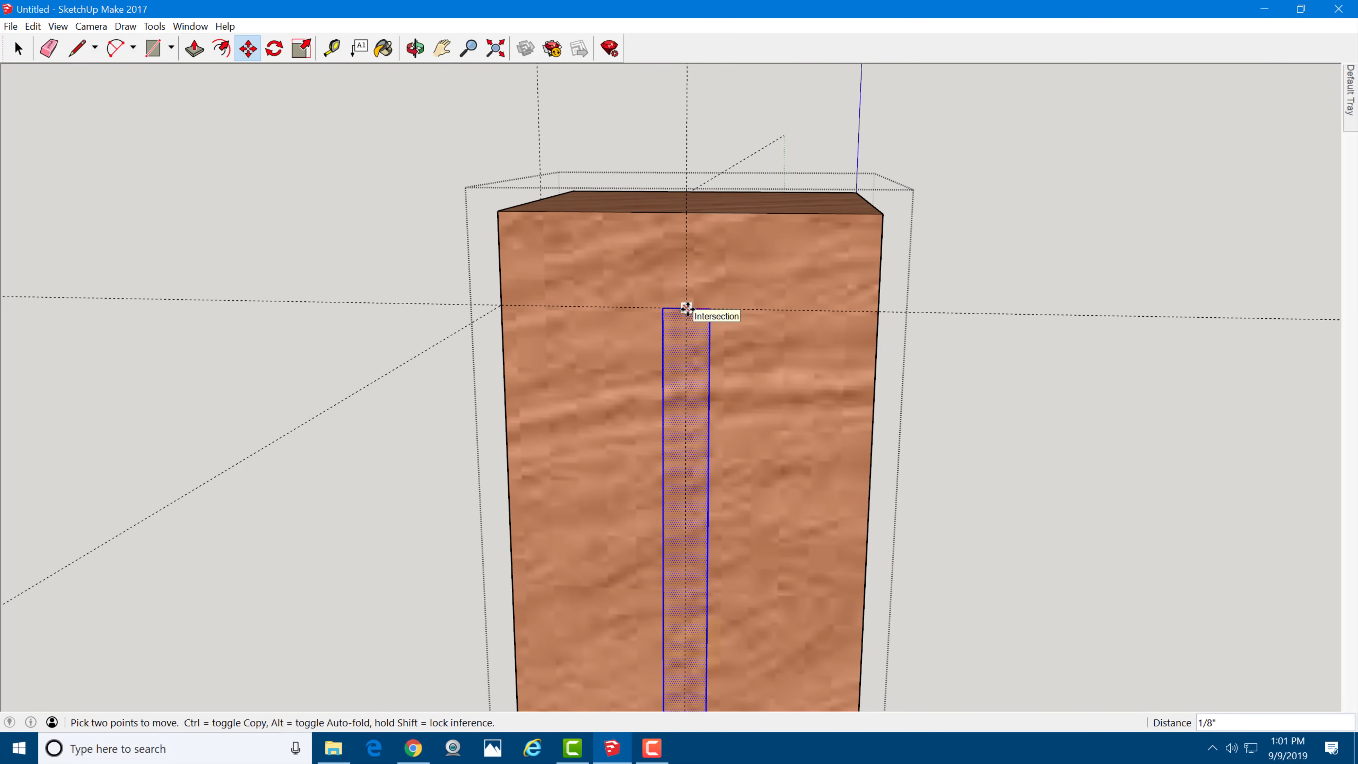
pyautogui.click(687, 308)
pyautogui.scroll(5, 670, 340)
# Step: Push the strip about 15/64" into the leg to form the mortise groove
pyautogui.press('p')
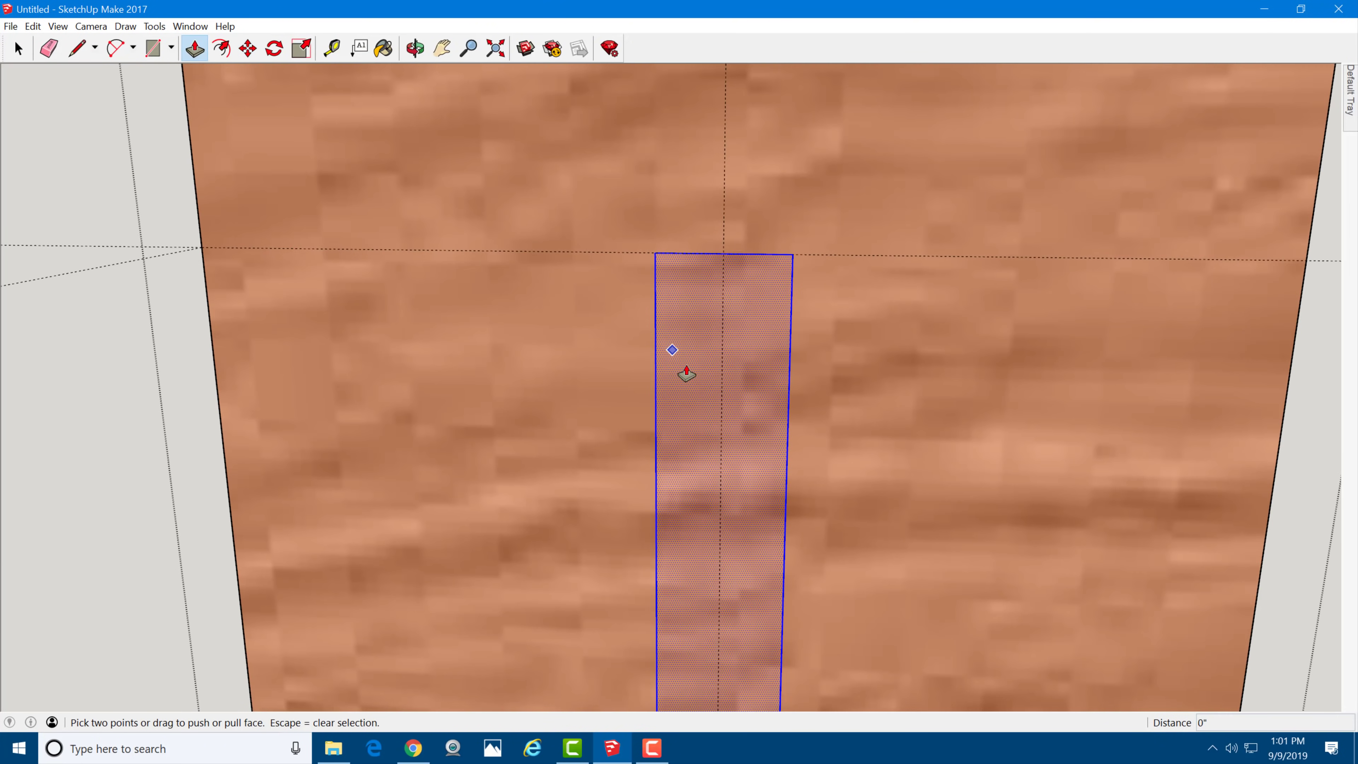
pyautogui.click(676, 400)
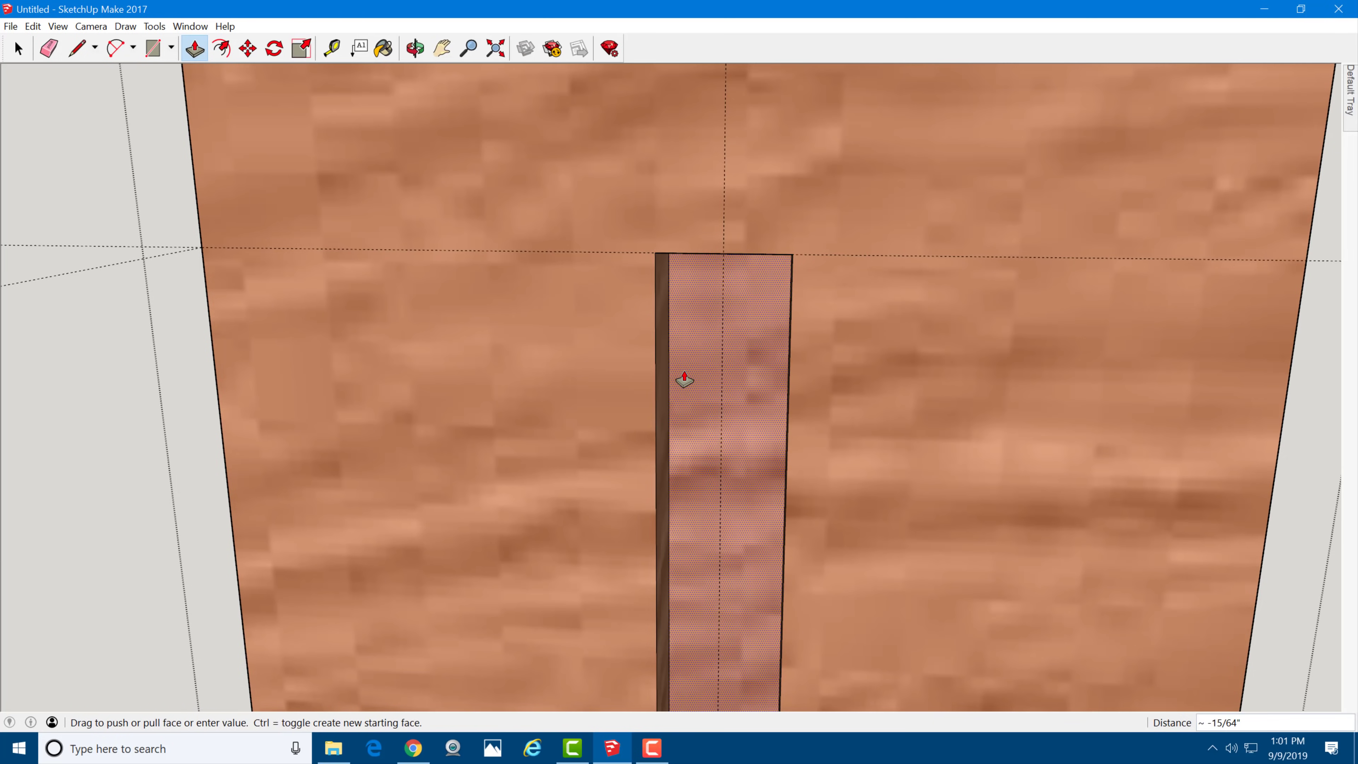
pyautogui.press('Return')
pyautogui.press('space')
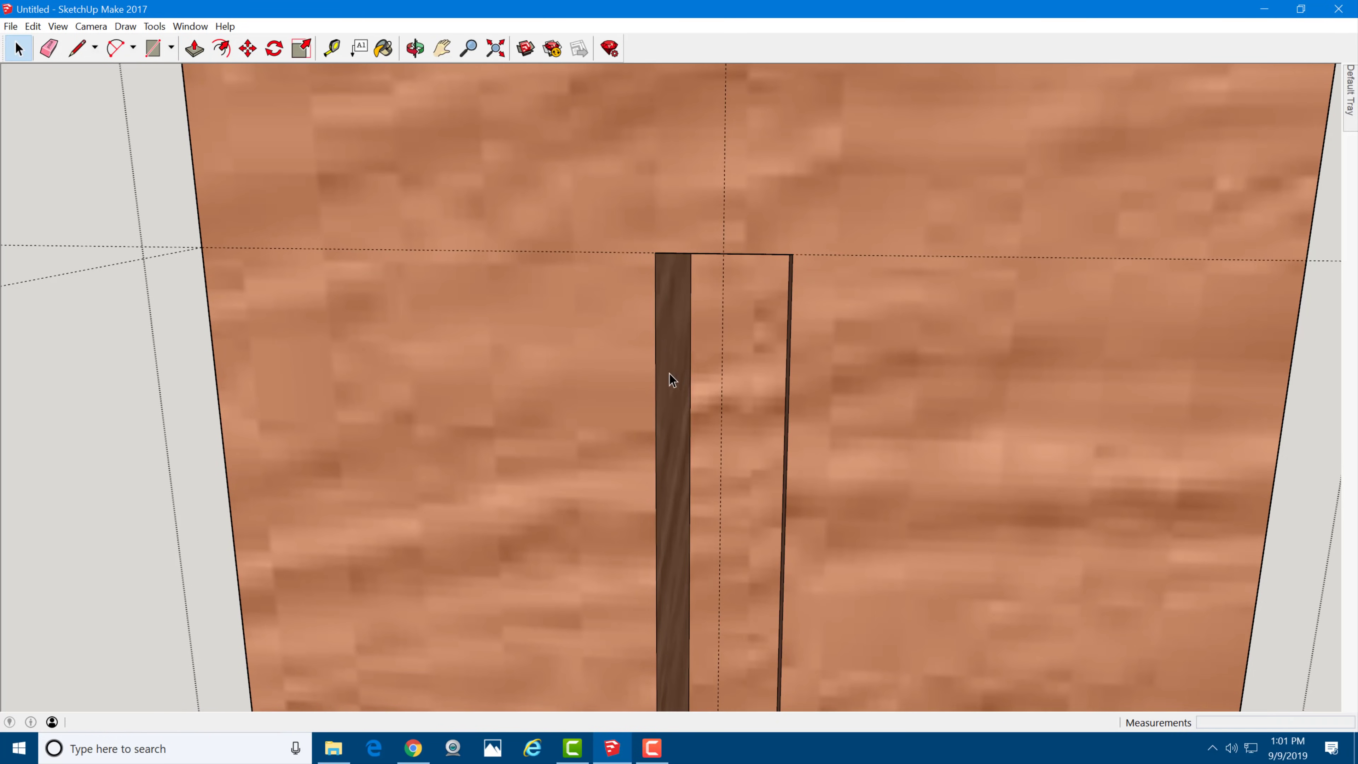
pyautogui.scroll(-8, 680, 377)
pyautogui.scroll(-1, 693, 369)
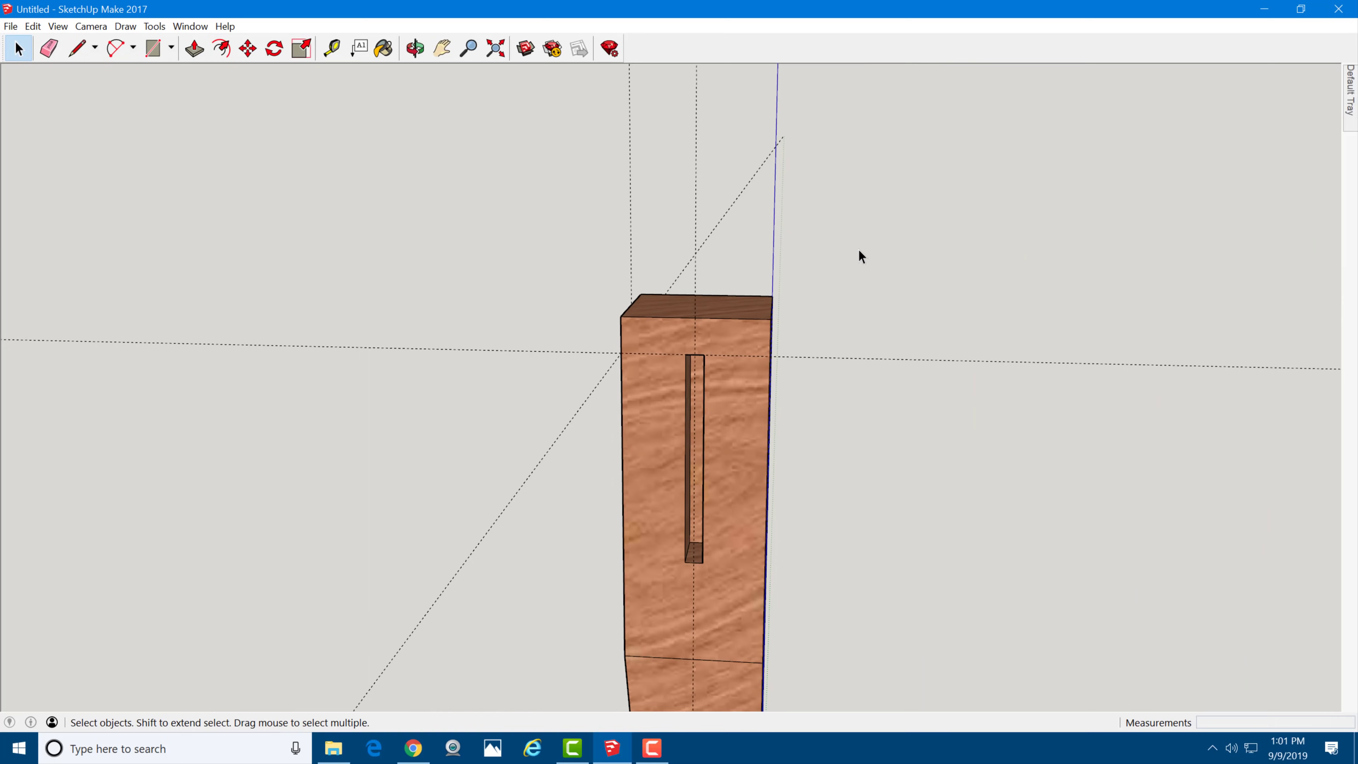
pyautogui.moveTo(548, 369); pyautogui.dragTo(1324, 442, button='middle')
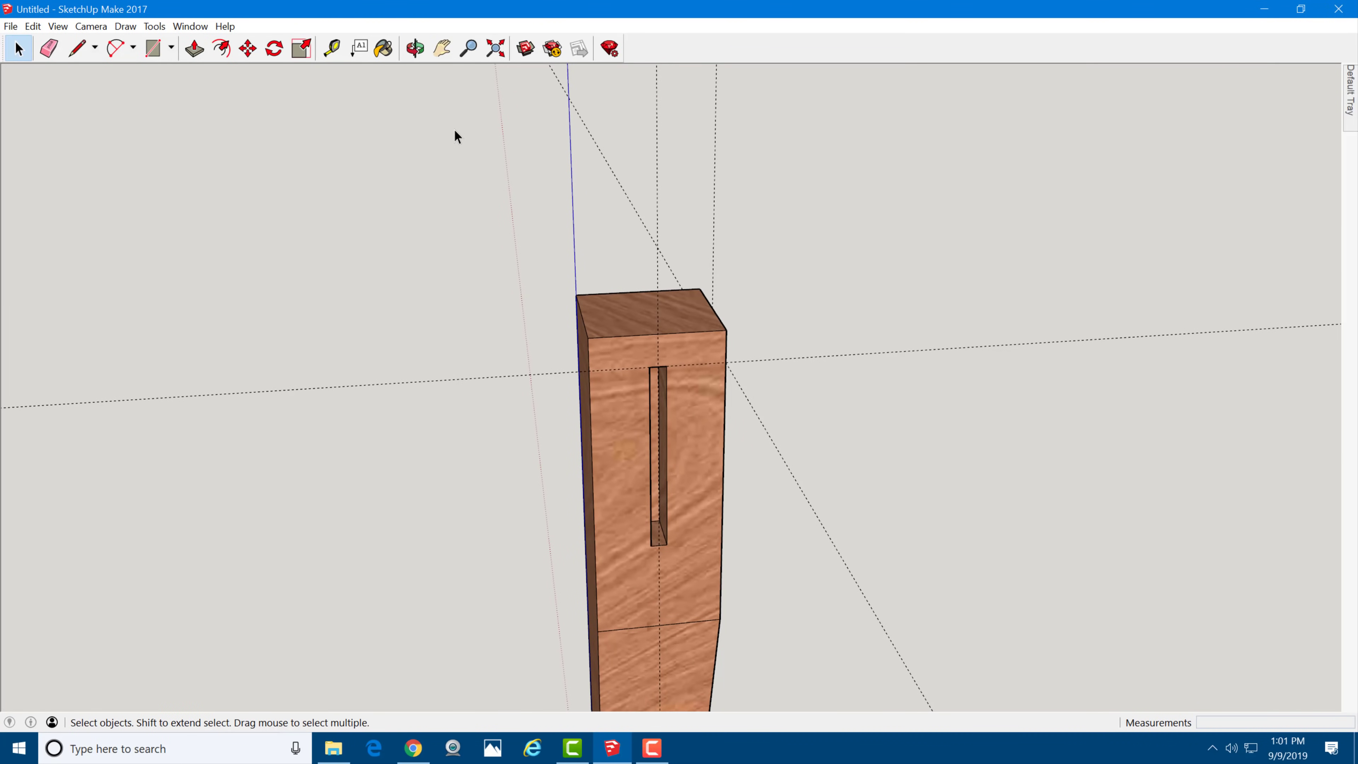
pyautogui.scroll(-2, 591, 300)
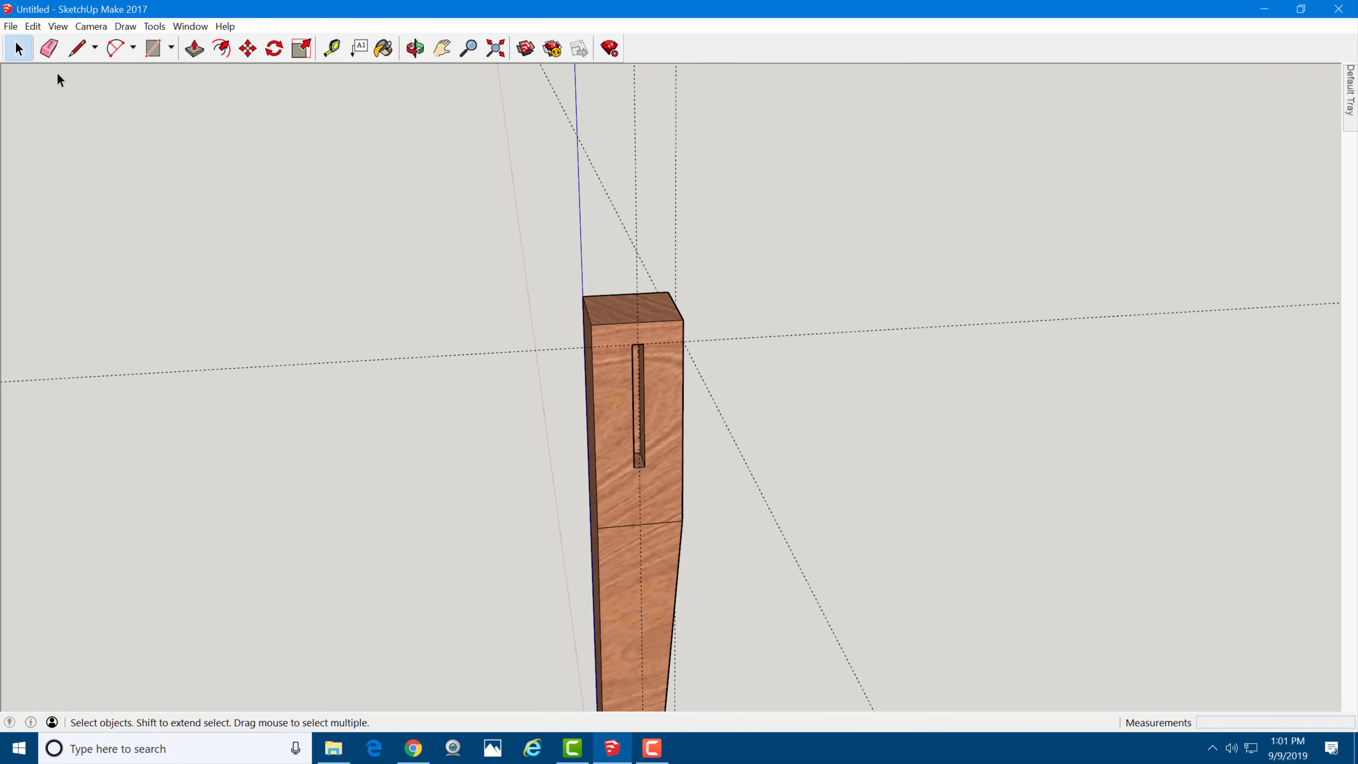
pyautogui.click(32, 27)
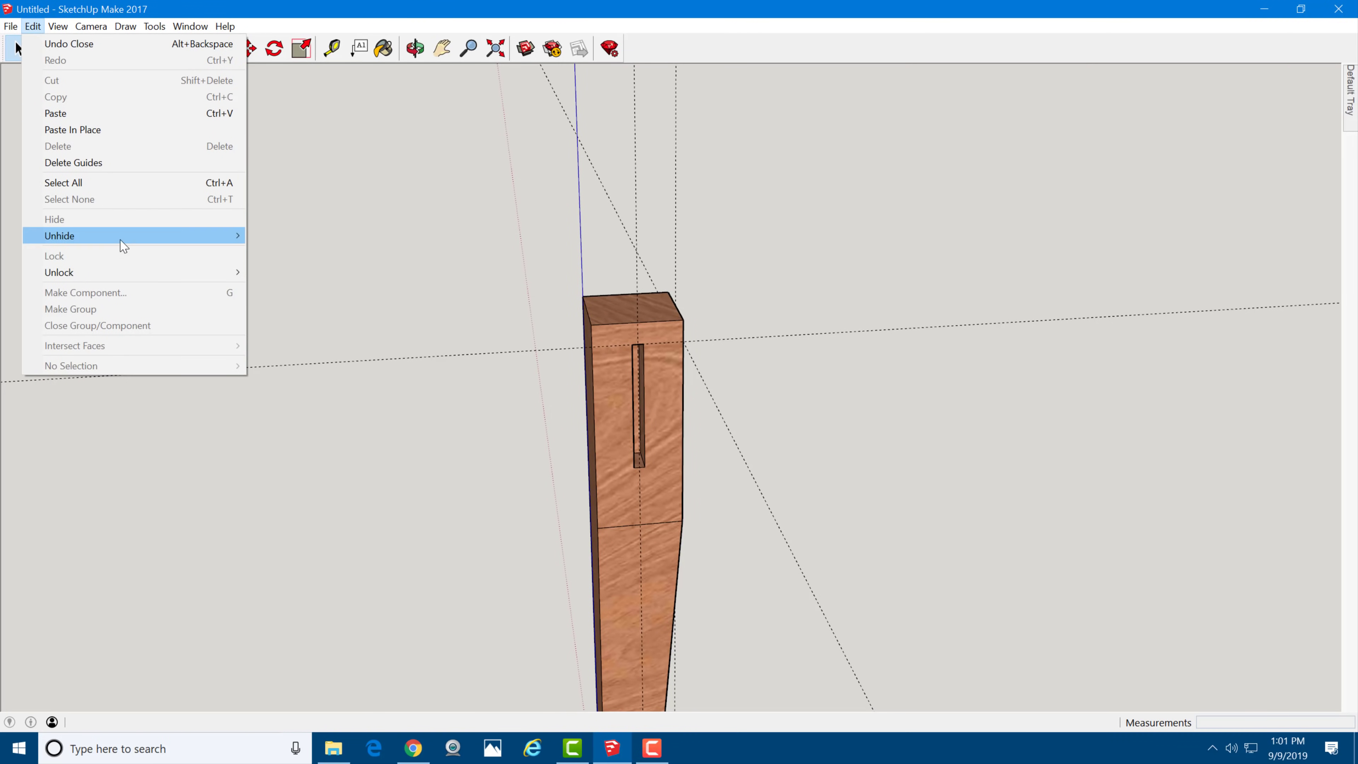
# Step: Unhide all table parts, then hide the tabletop
pyautogui.moveTo(185, 238)
pyautogui.click(306, 267)
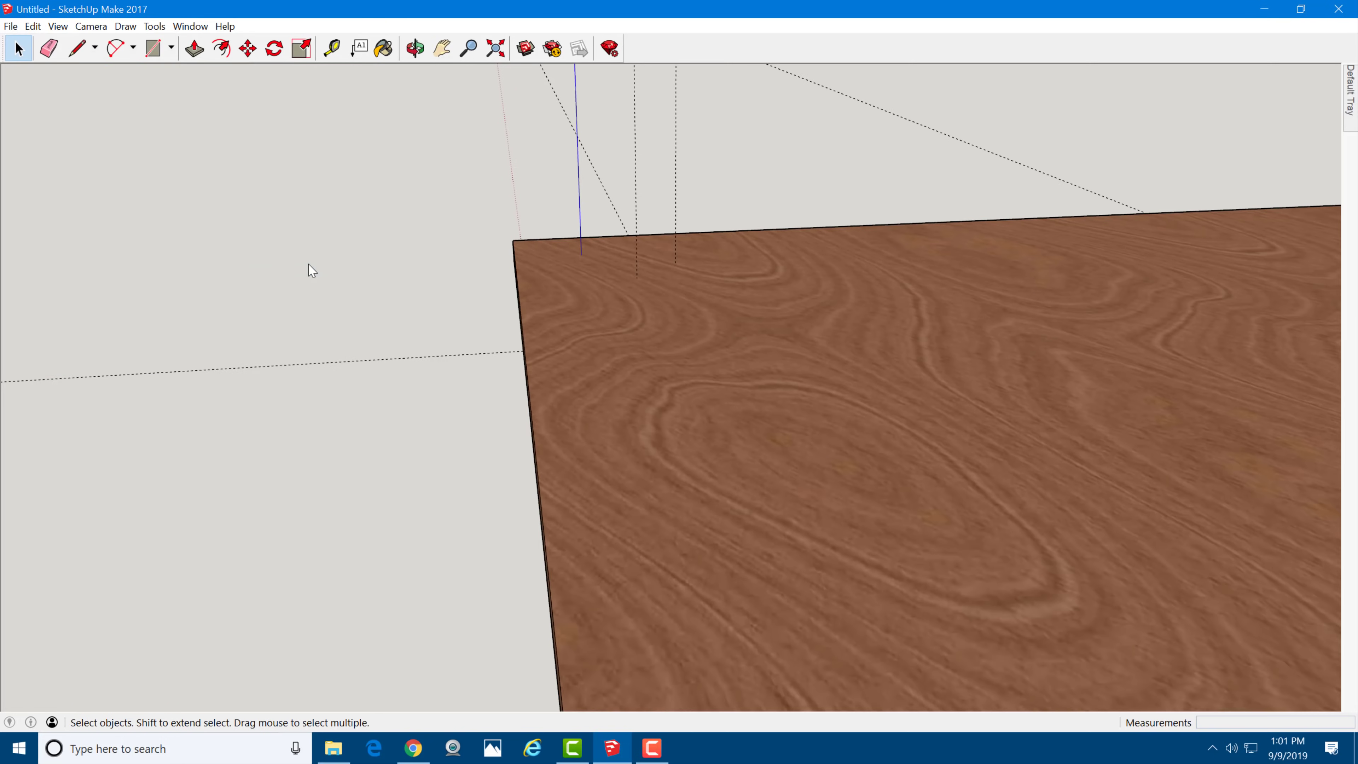
pyautogui.moveTo(480, 312); pyautogui.dragTo(927, 236, button='middle')
pyautogui.rightClick(927, 236)
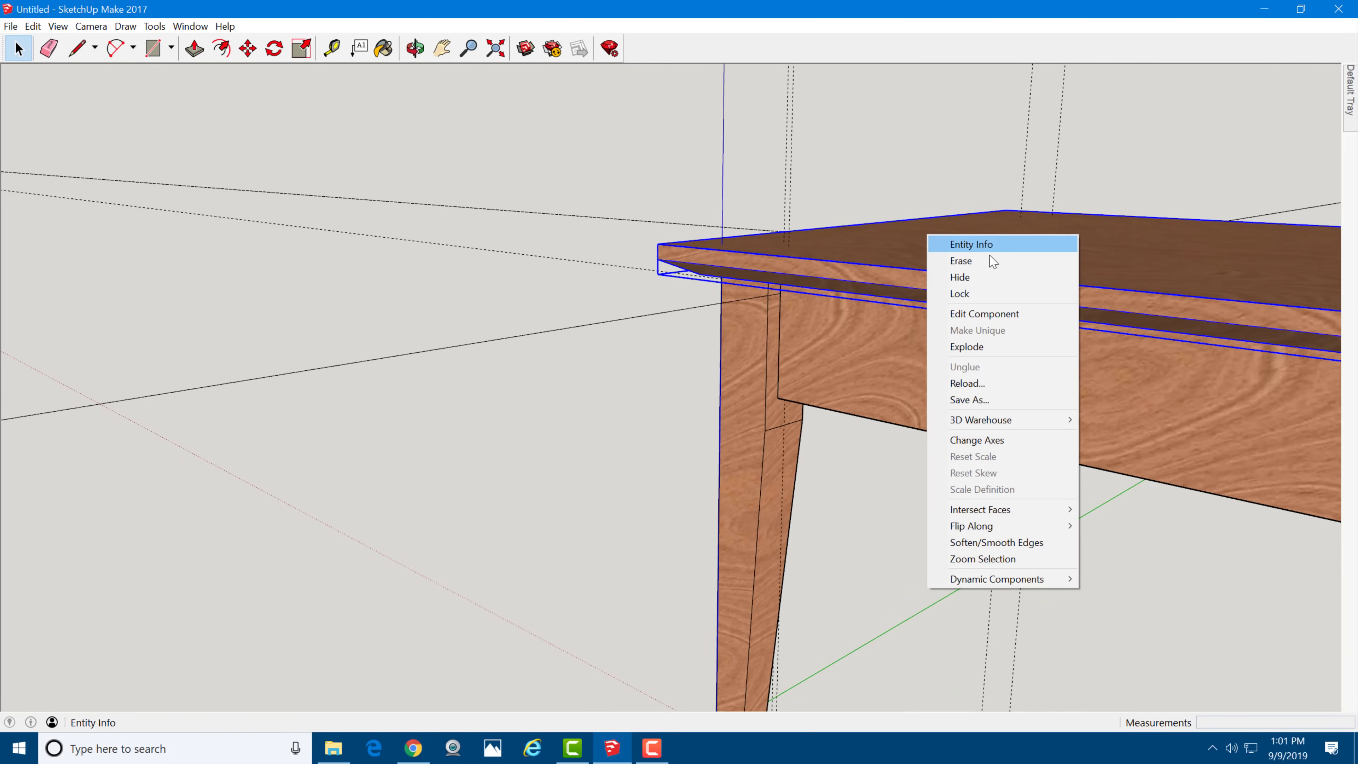
pyautogui.click(988, 276)
# Step: Delete all guide lines from the model
pyautogui.scroll(-3, 440, 282)
pyautogui.moveTo(439, 282); pyautogui.dragTo(709, 370, button='middle')
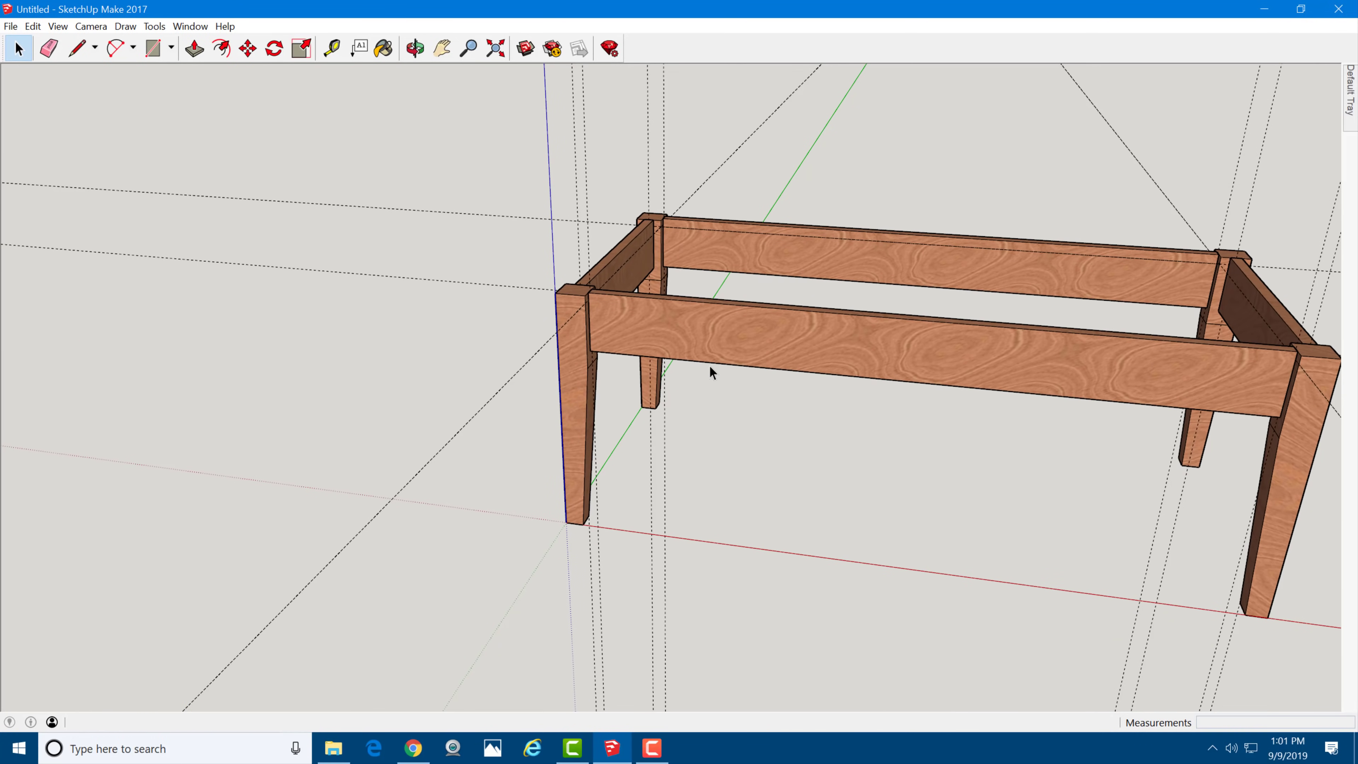
pyautogui.click(32, 26)
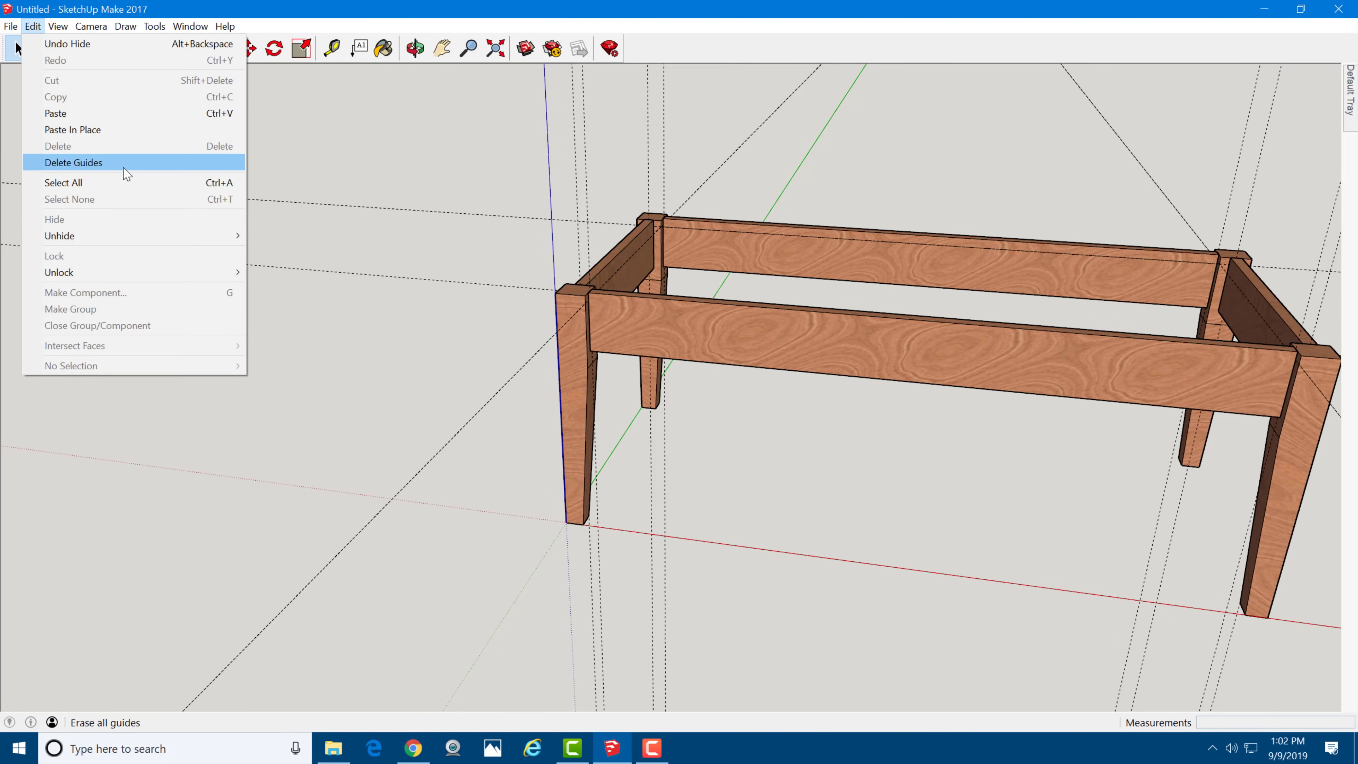
pyautogui.click(124, 166)
# Step: Hide both long aprons and both short aprons, leaving only the four legs
pyautogui.moveTo(990, 412)
pyautogui.mouseDown(button='middle')
pyautogui.moveTo(1031, 431)
pyautogui.moveTo(977, 403)
pyautogui.mouseUp(button='middle')
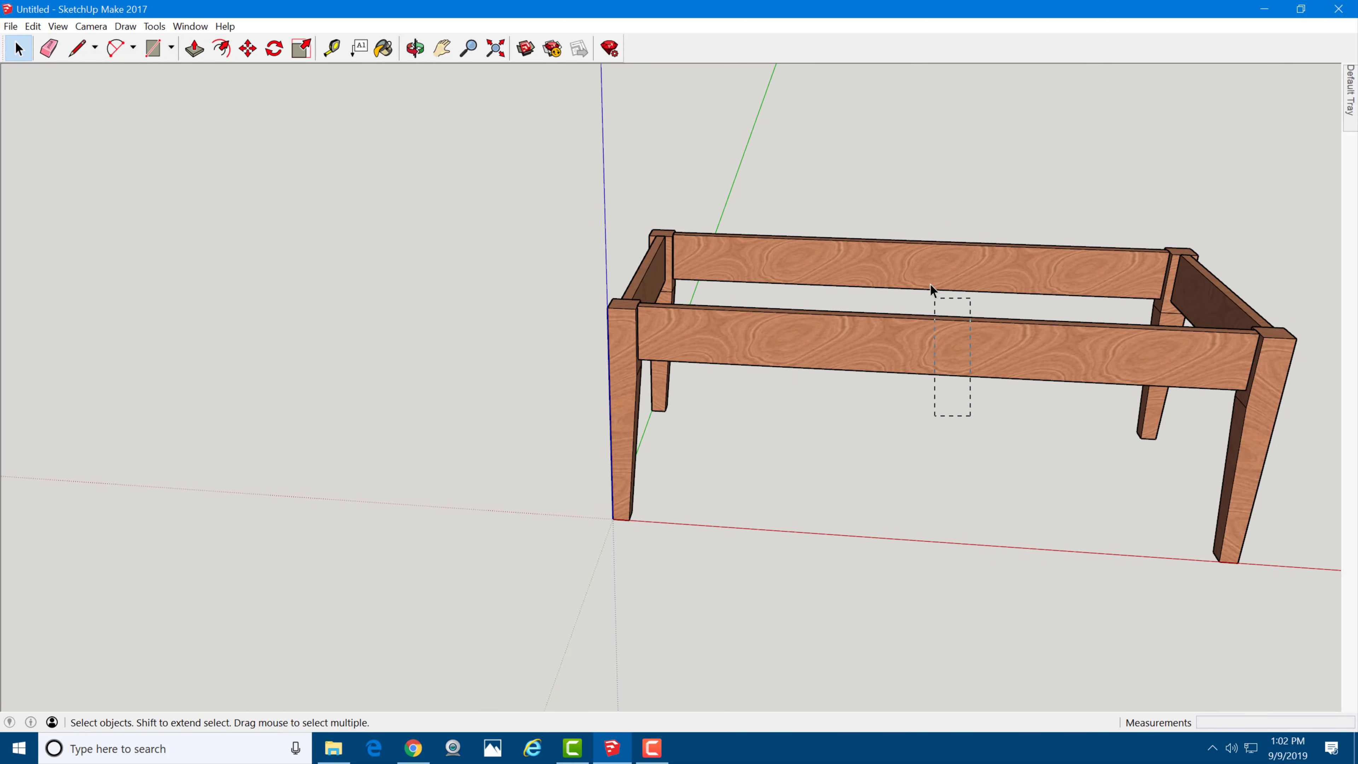
pyautogui.moveTo(931, 291); pyautogui.dragTo(914, 240)
pyautogui.rightClick(914, 252)
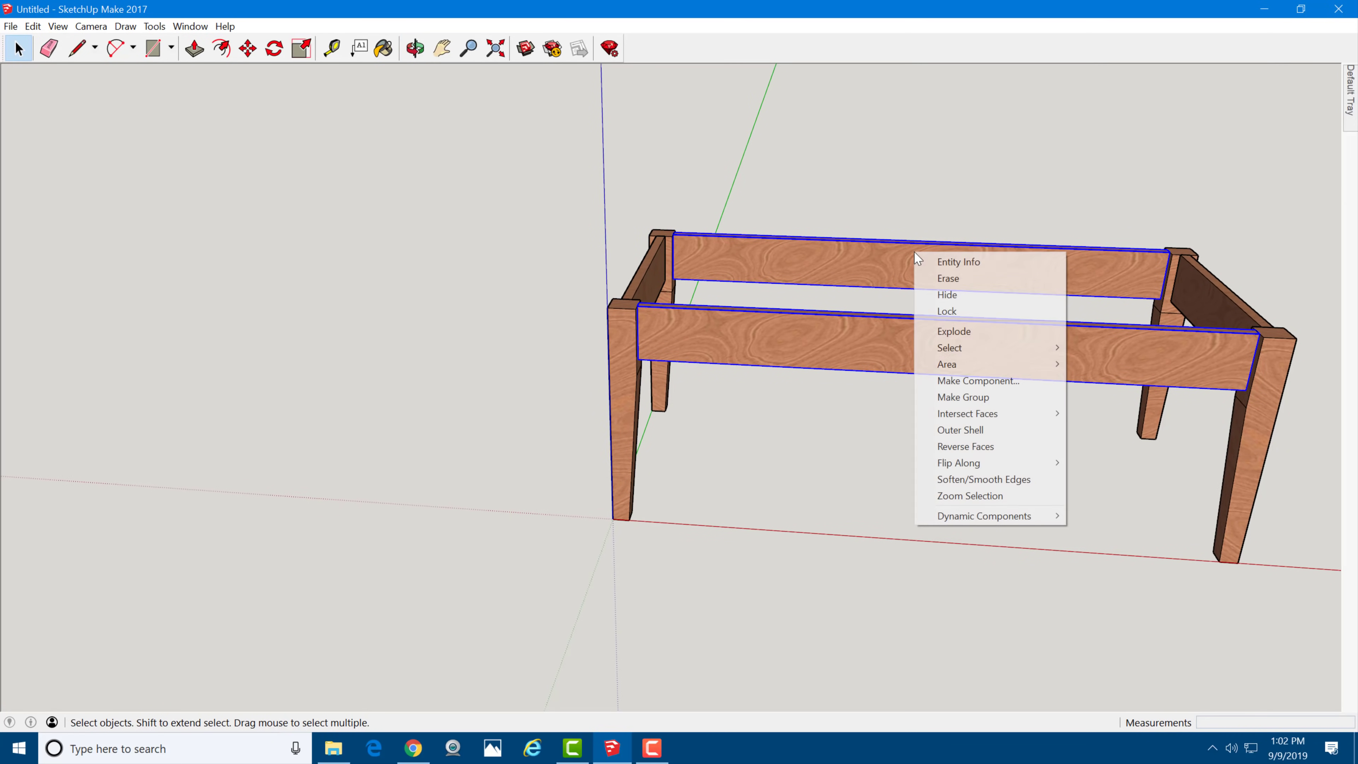
pyautogui.click(969, 296)
pyautogui.rightClick(1253, 304)
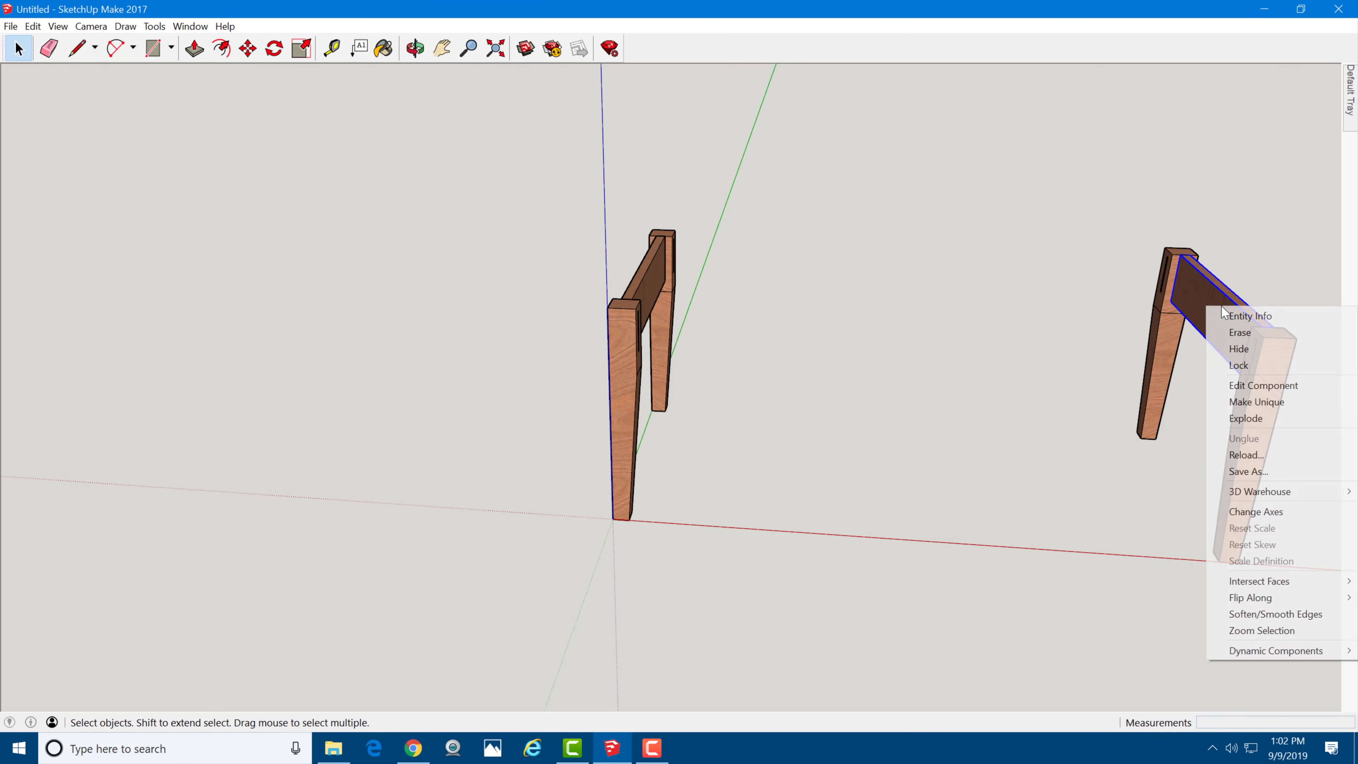
pyautogui.click(1248, 350)
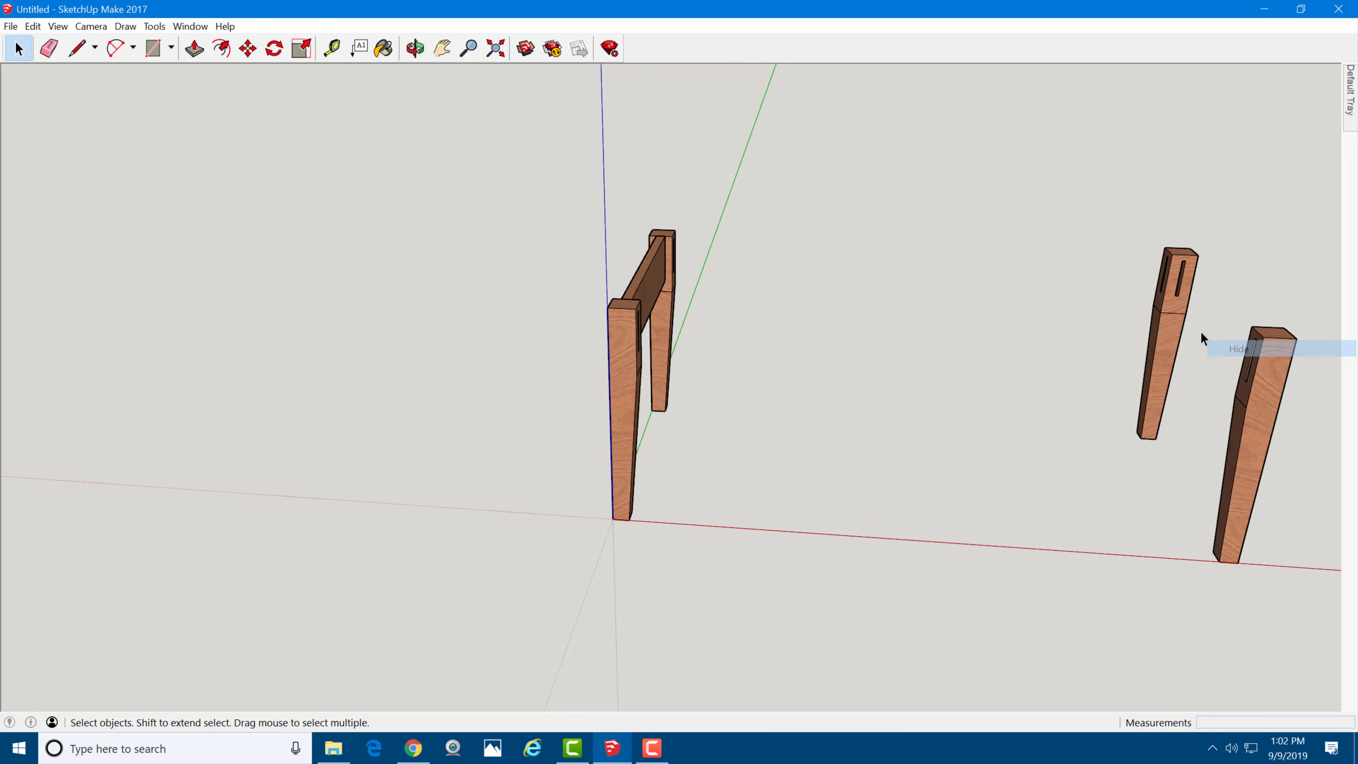
pyautogui.rightClick(658, 271)
pyautogui.click(708, 308)
pyautogui.moveTo(708, 308); pyautogui.dragTo(3, 284, button='middle')
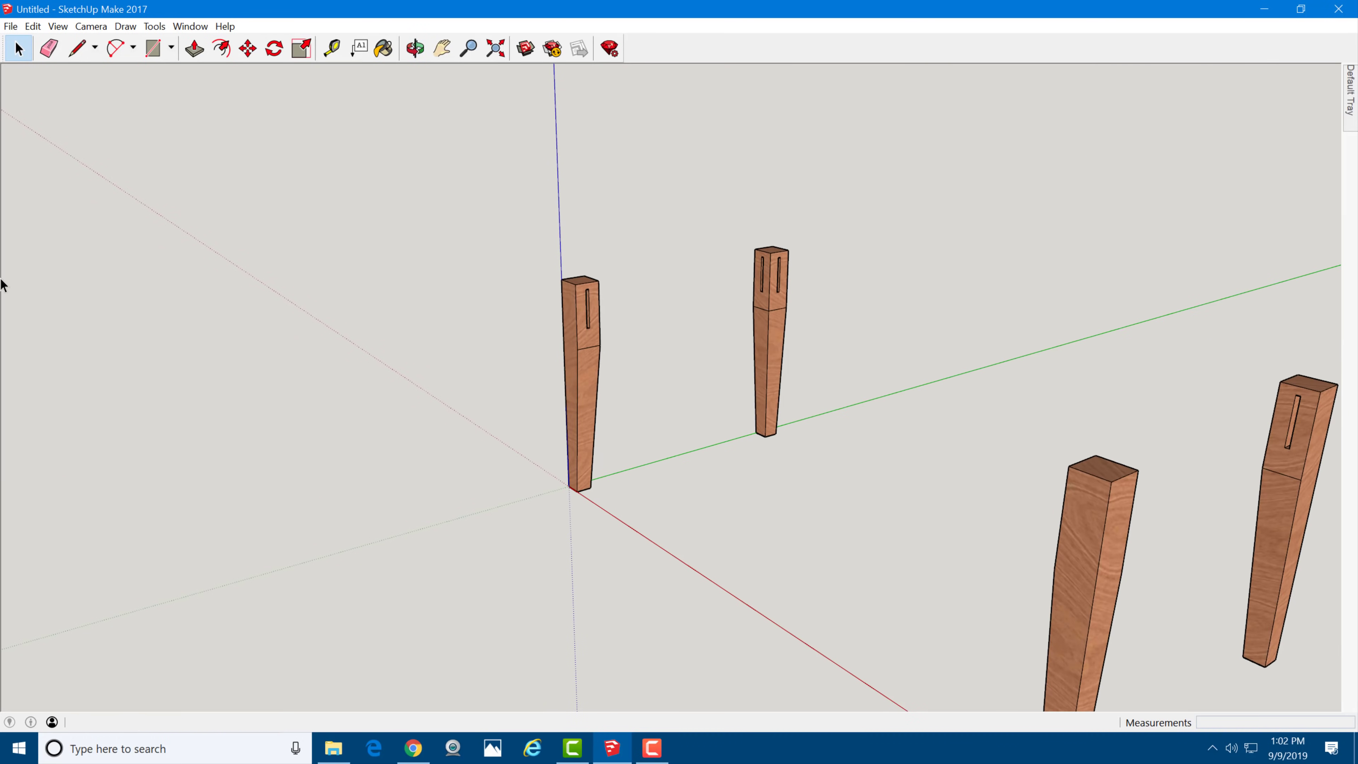
pyautogui.moveTo(427, 325); pyautogui.dragTo(642, 369, button='middle')
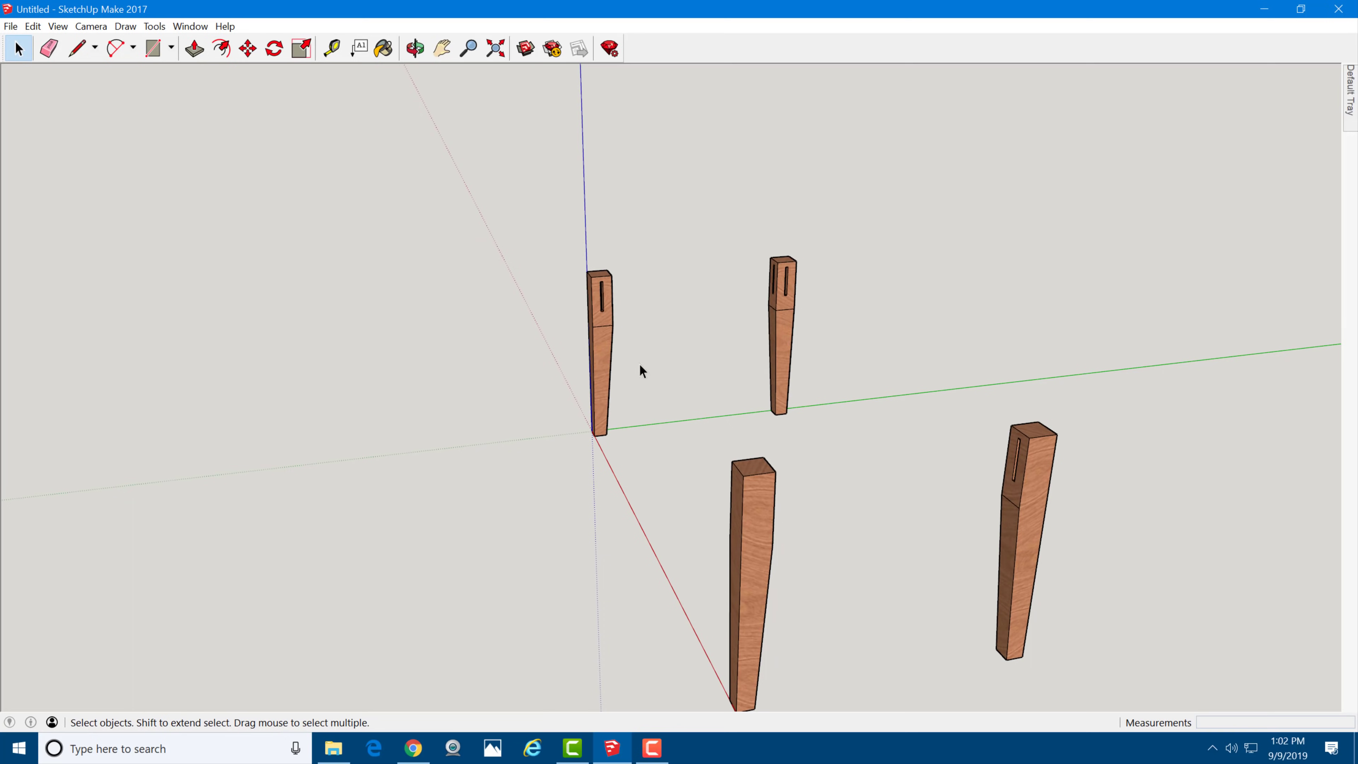
pyautogui.moveTo(809, 405); pyautogui.dragTo(373, 394, button='middle')
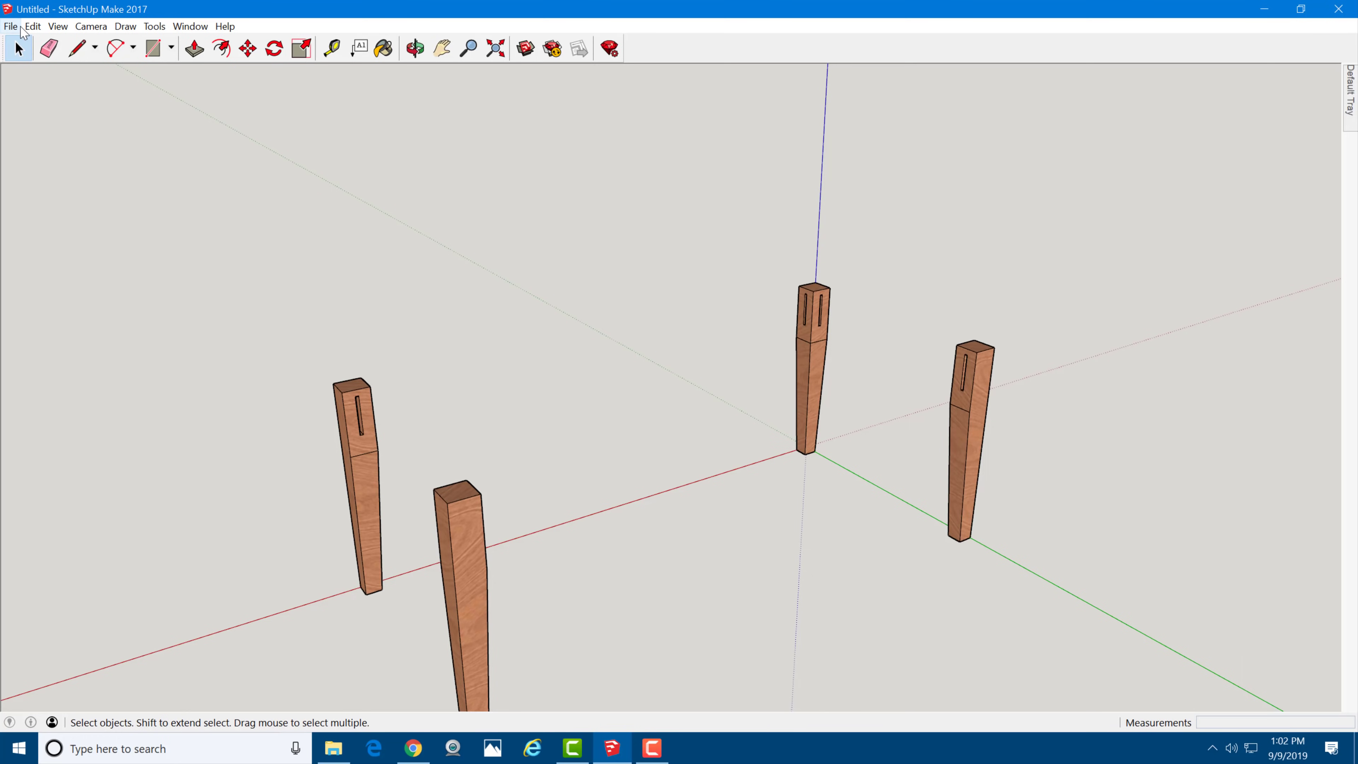
pyautogui.click(33, 26)
# Step: Unhide everything, then hide the legs and tabletop while keeping the aprons visible
pyautogui.moveTo(135, 242)
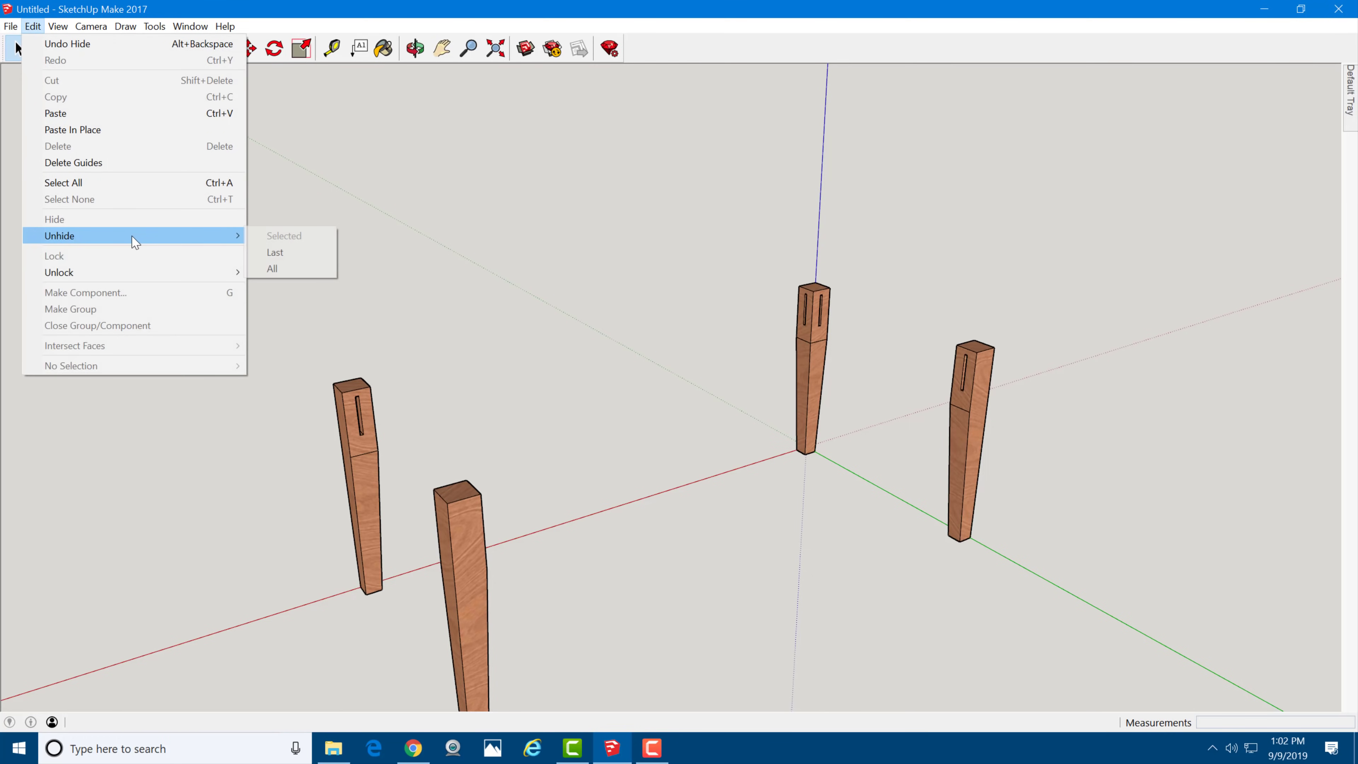
pyautogui.click(296, 268)
pyautogui.moveTo(394, 325); pyautogui.dragTo(859, 252, button='middle')
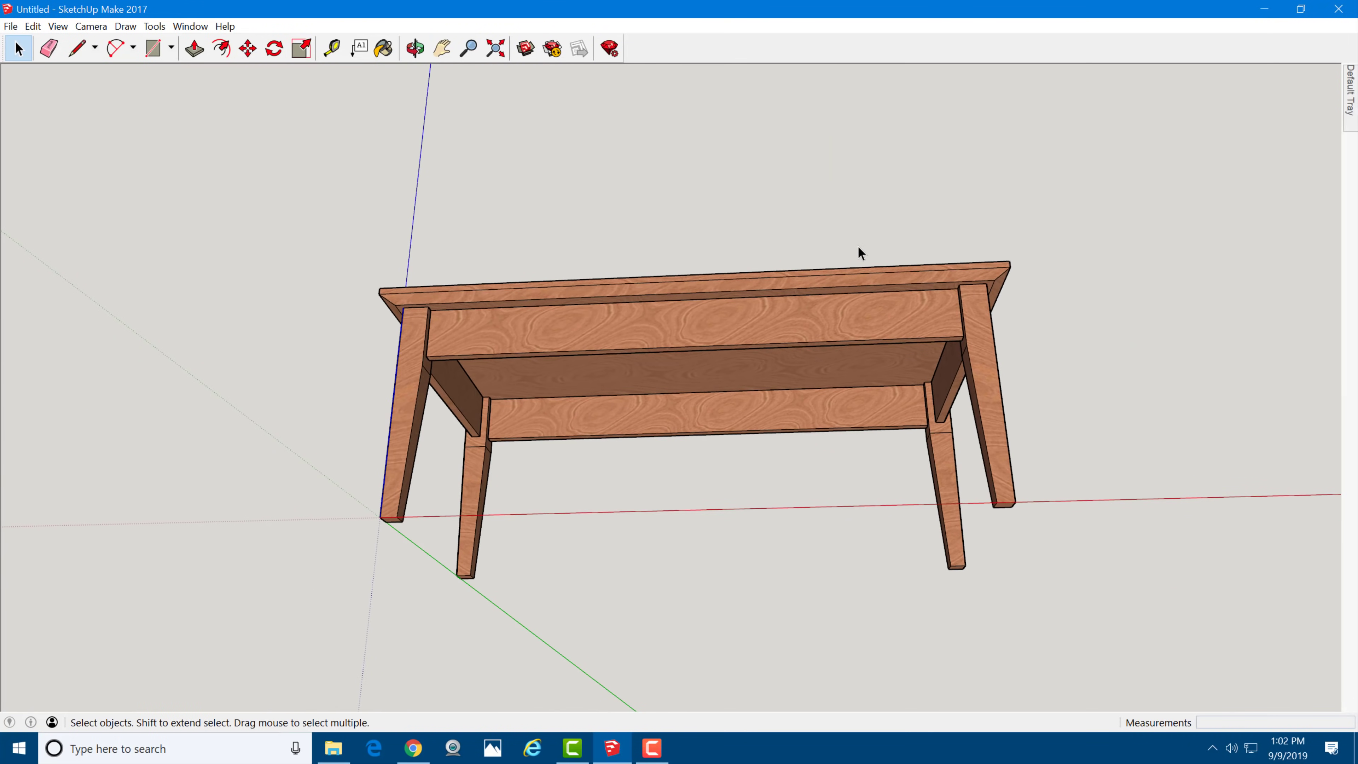
pyautogui.hotkey('ctrl', 'a')
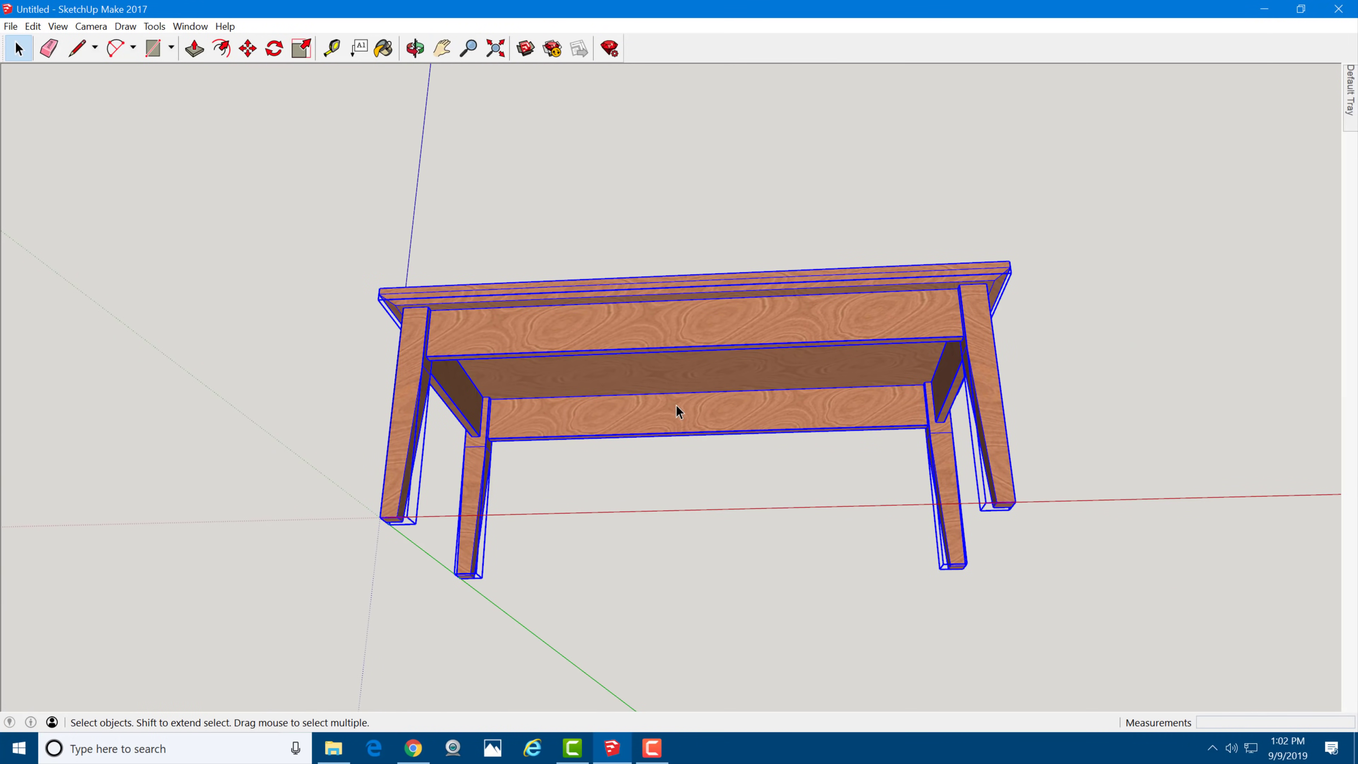
pyautogui.keyDown('shift'); pyautogui.click(549, 431); pyautogui.keyUp('shift')
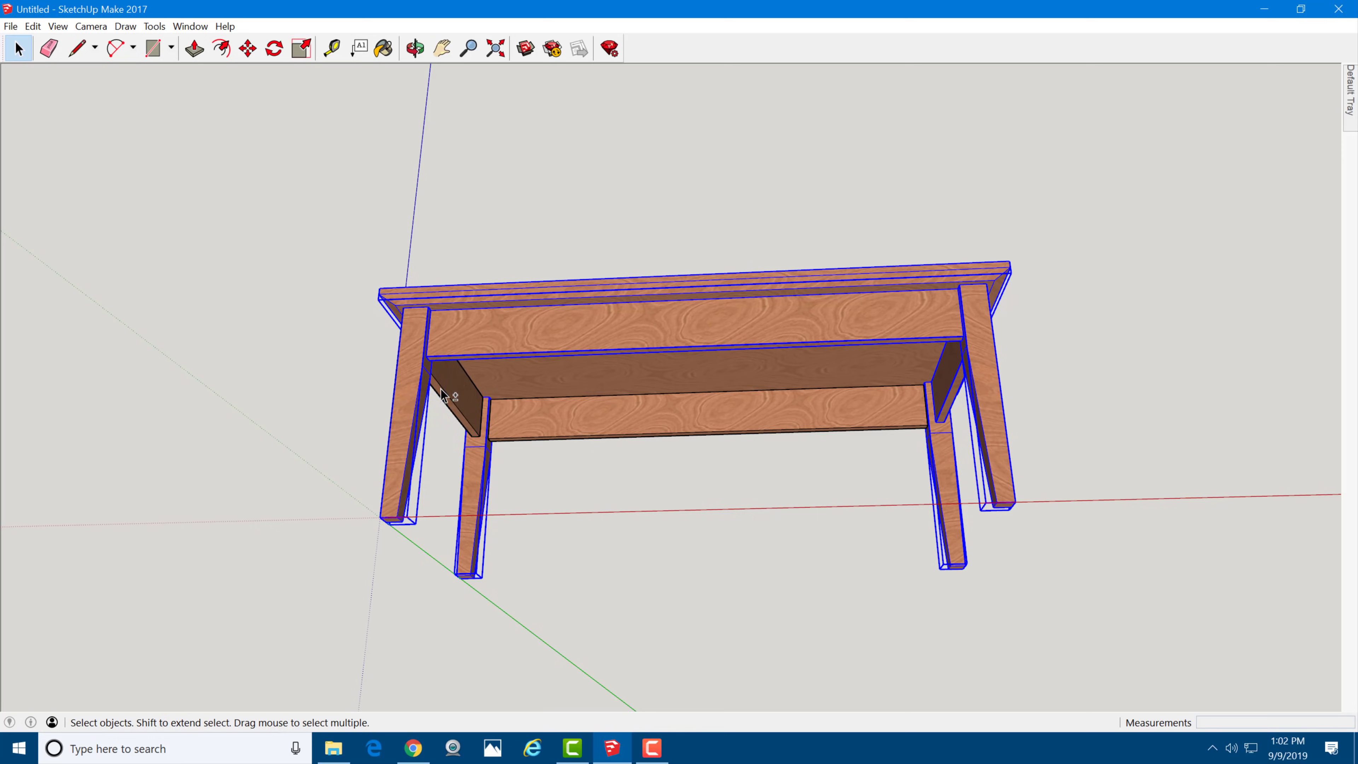
pyautogui.keyDown('shift'); pyautogui.click(473, 353); pyautogui.keyUp('shift')
pyautogui.keyDown('shift'); pyautogui.click(941, 383); pyautogui.keyUp('shift')
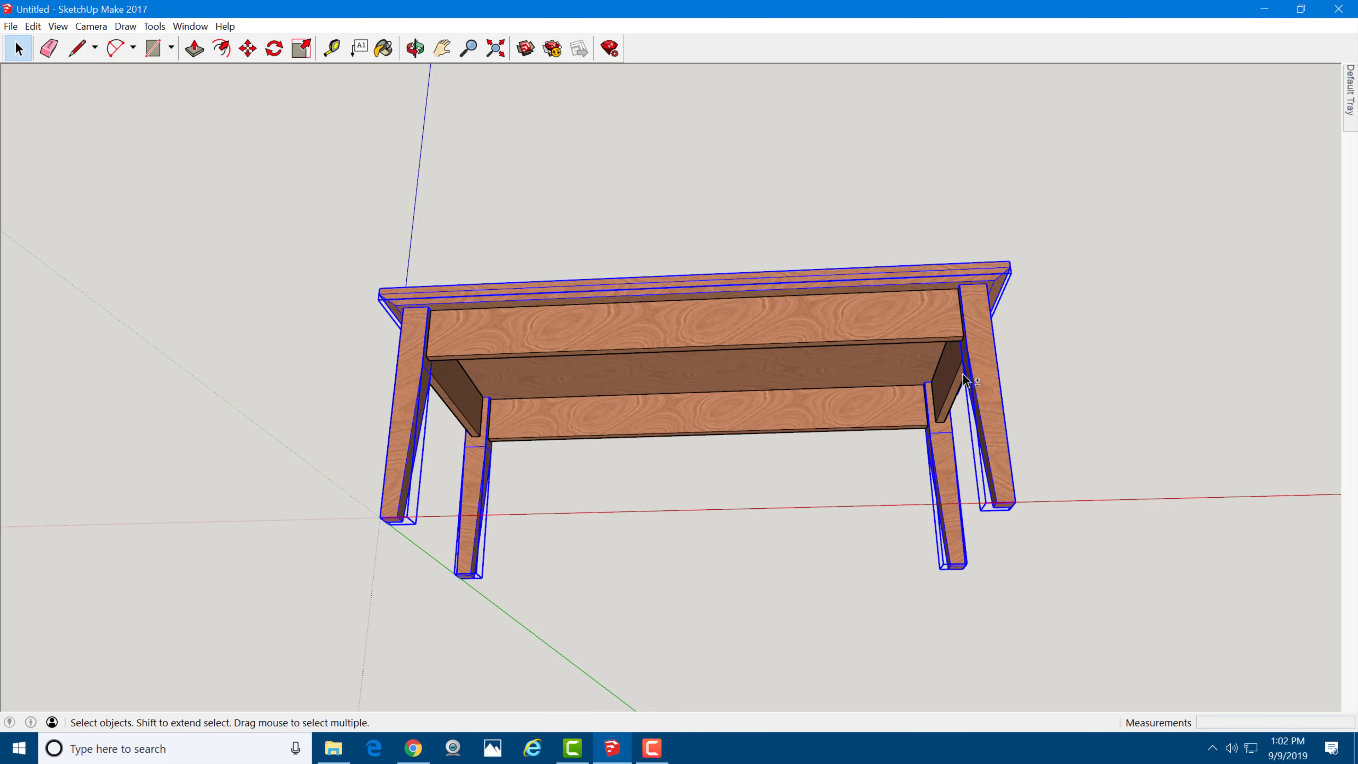
pyautogui.rightClick(993, 360)
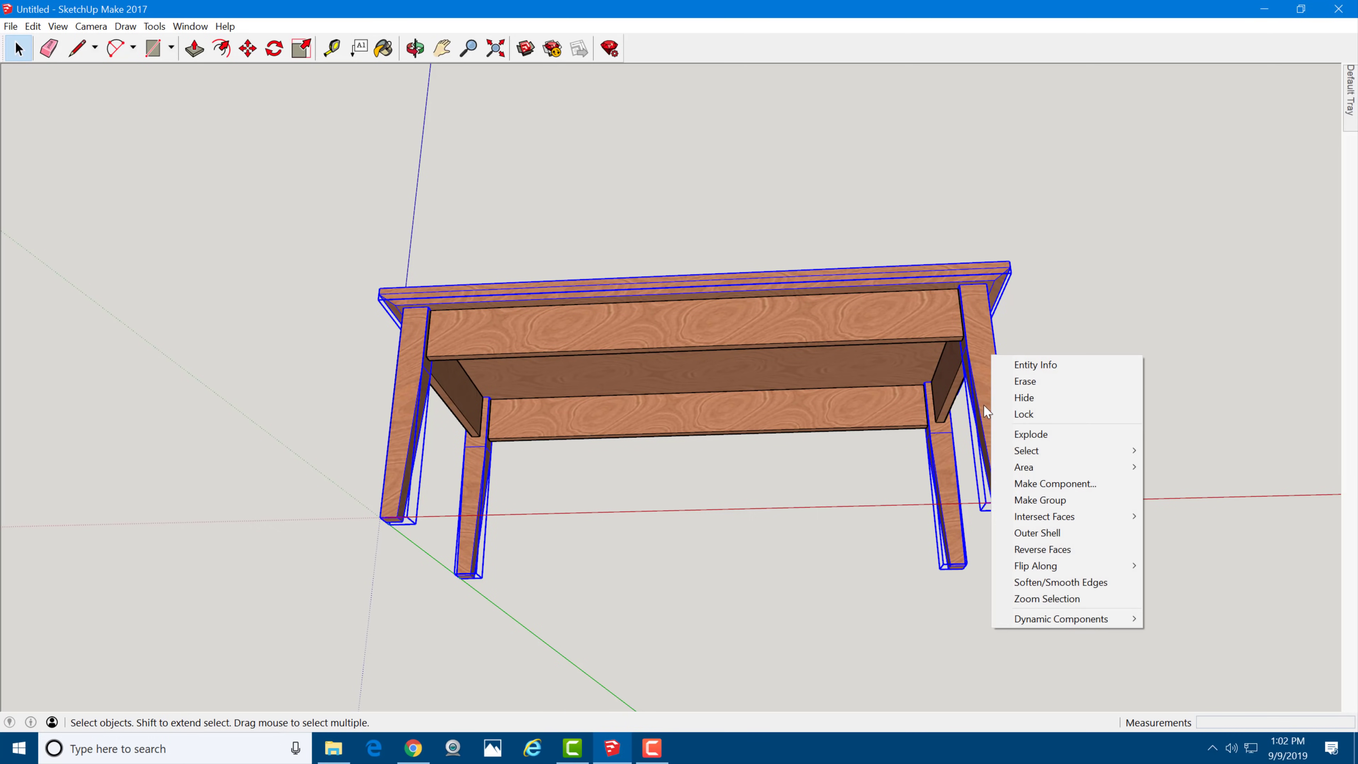
pyautogui.click(1027, 400)
# Step: Zoom and orbit to an oblique view of the aprons
pyautogui.moveTo(507, 255); pyautogui.dragTo(686, 370, button='middle')
pyautogui.scroll(2, 588, 396)
pyautogui.scroll(5, 559, 422)
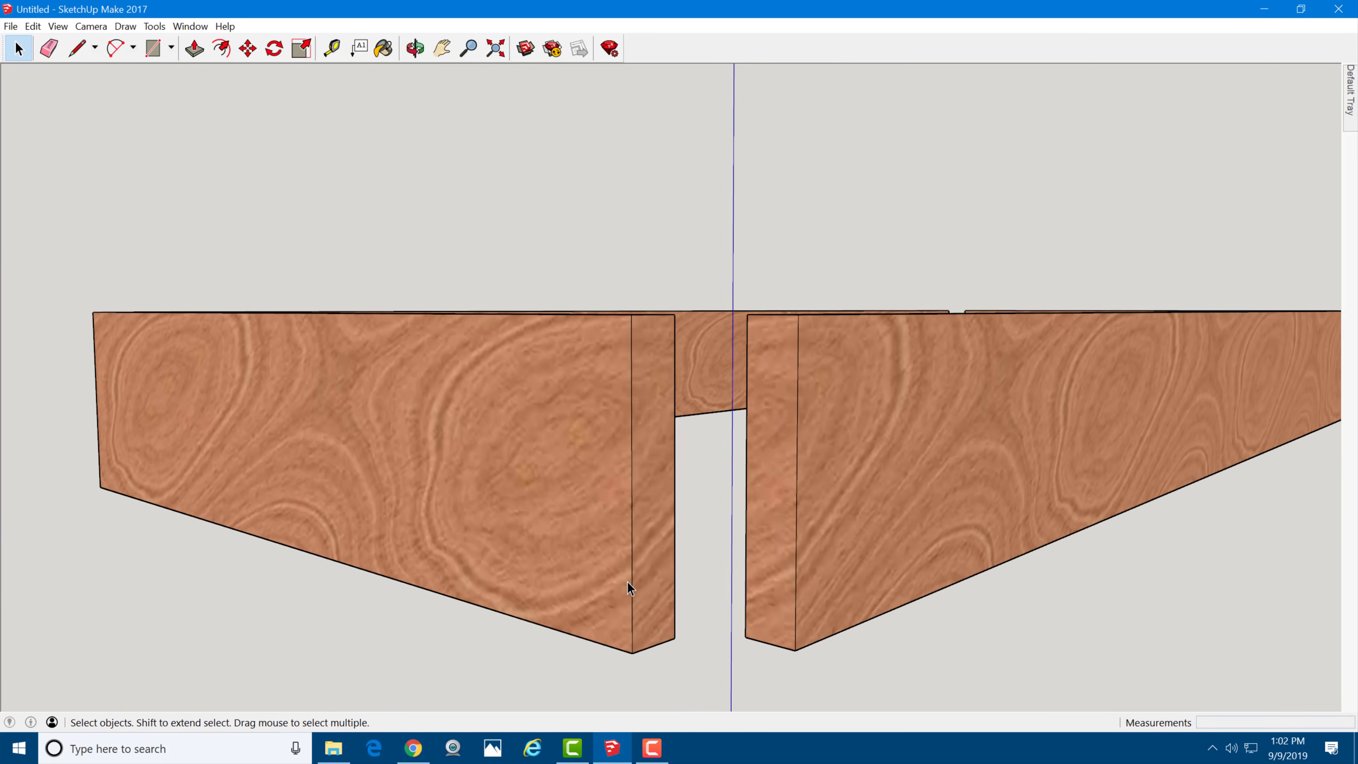
pyautogui.moveTo(661, 425); pyautogui.dragTo(604, 420, button='middle')
pyautogui.moveTo(424, 400); pyautogui.dragTo(513, 377, button='middle')
# Step: Open the apron board's group for editing
pyautogui.press('t')
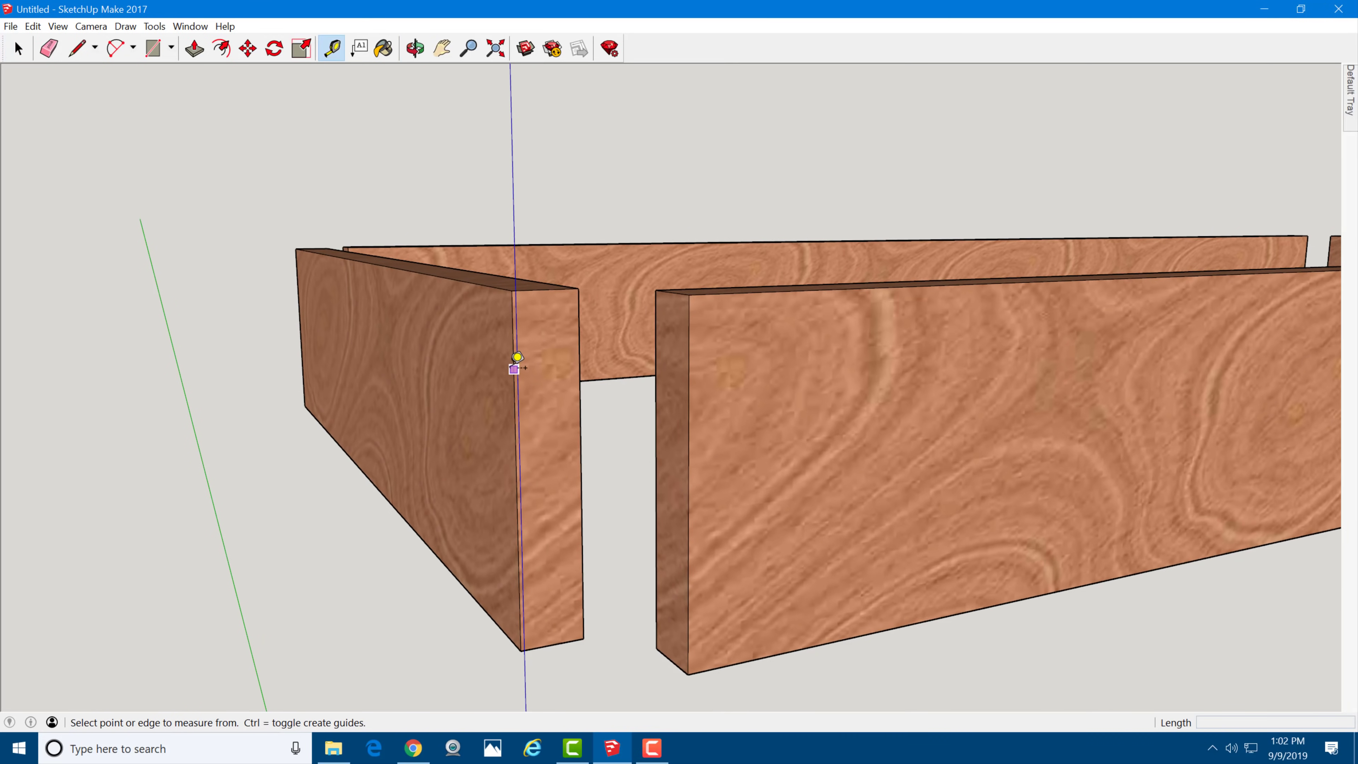
pyautogui.scroll(5, 514, 358)
pyautogui.press('space')
pyautogui.doubleClick(509, 302)
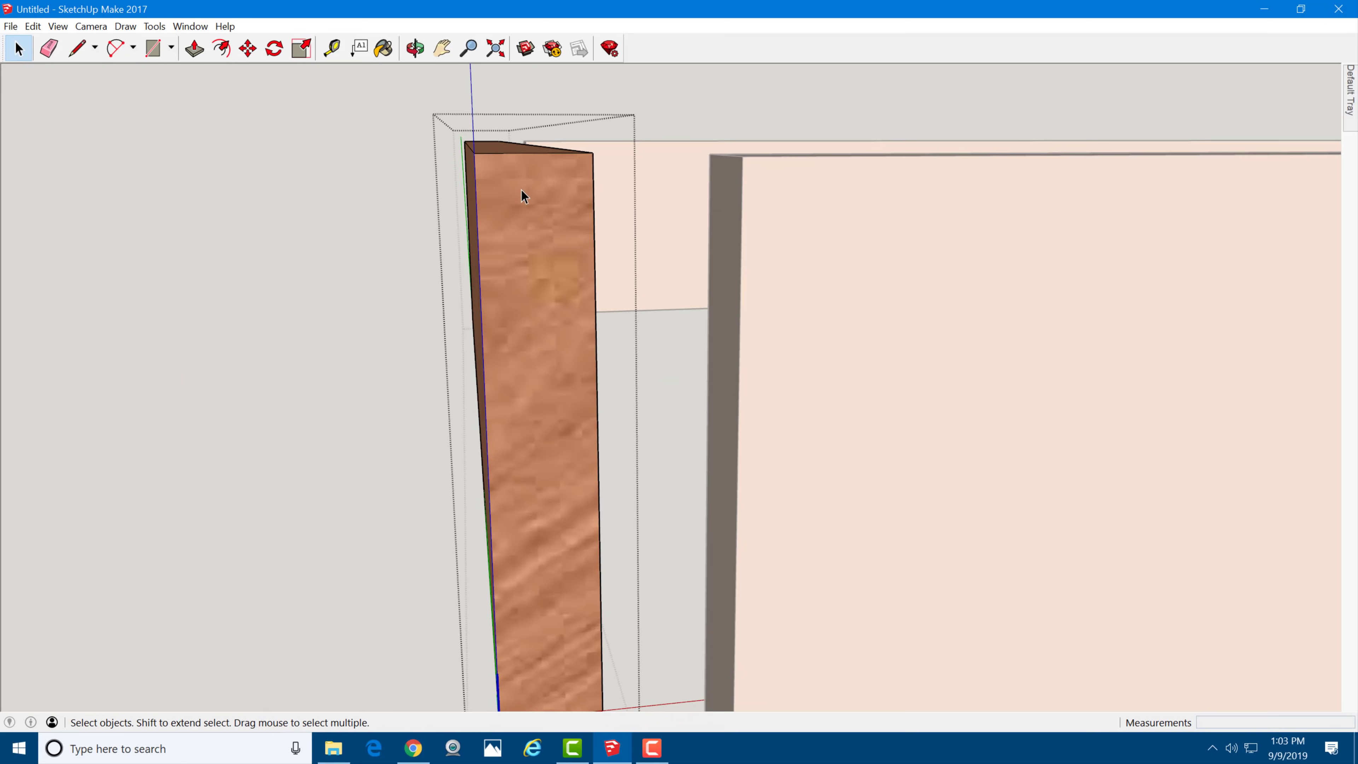
# Step: Place guides 1/2" below the board's top edge and 1/4" in from its left edge
pyautogui.press('t')
pyautogui.click(520, 153)
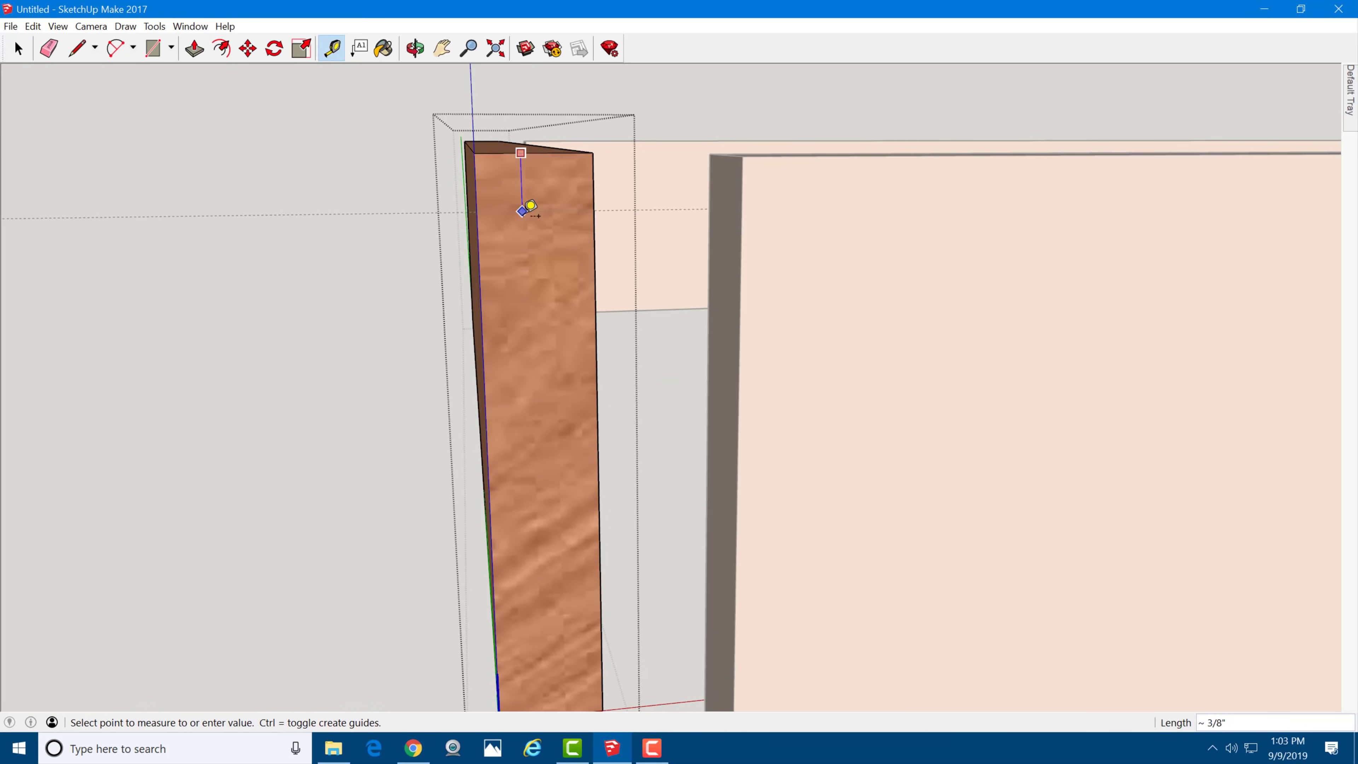
pyautogui.click(526, 227)
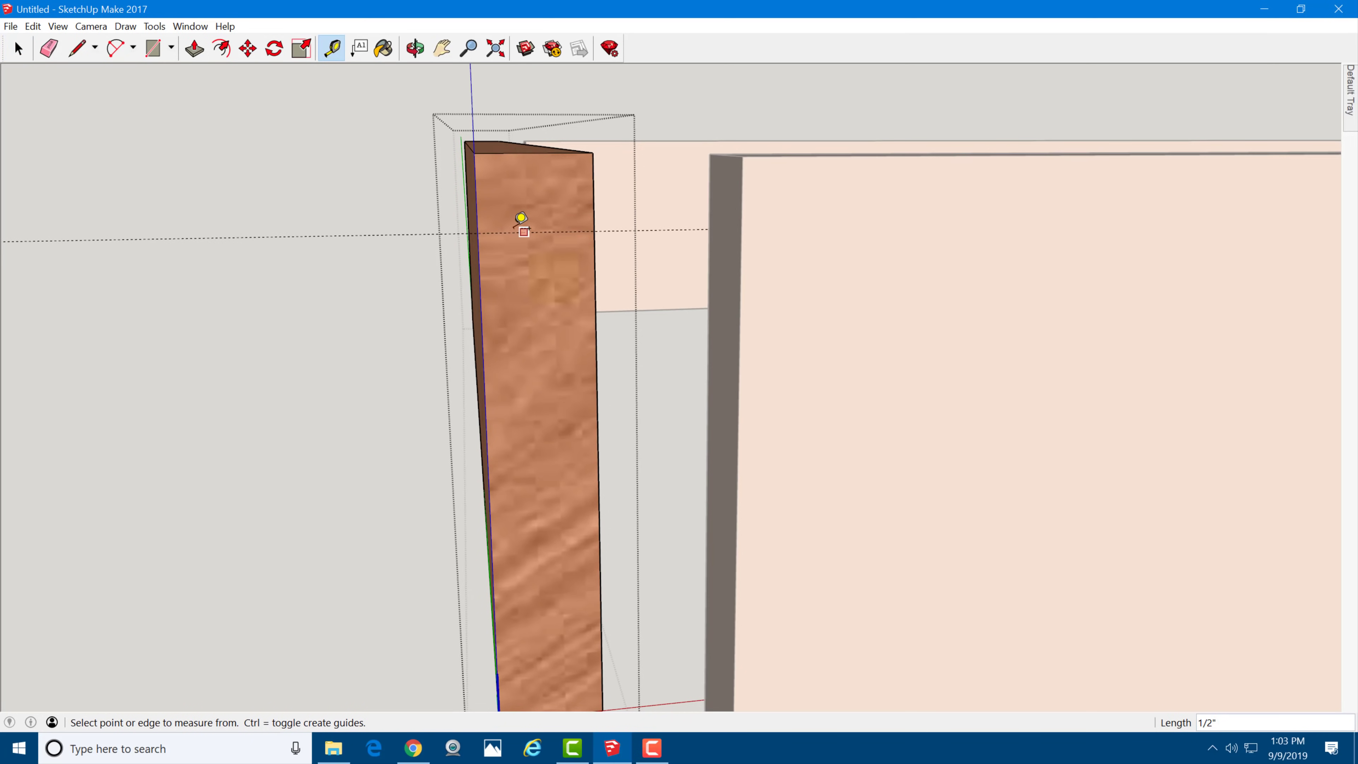
pyautogui.click(477, 208)
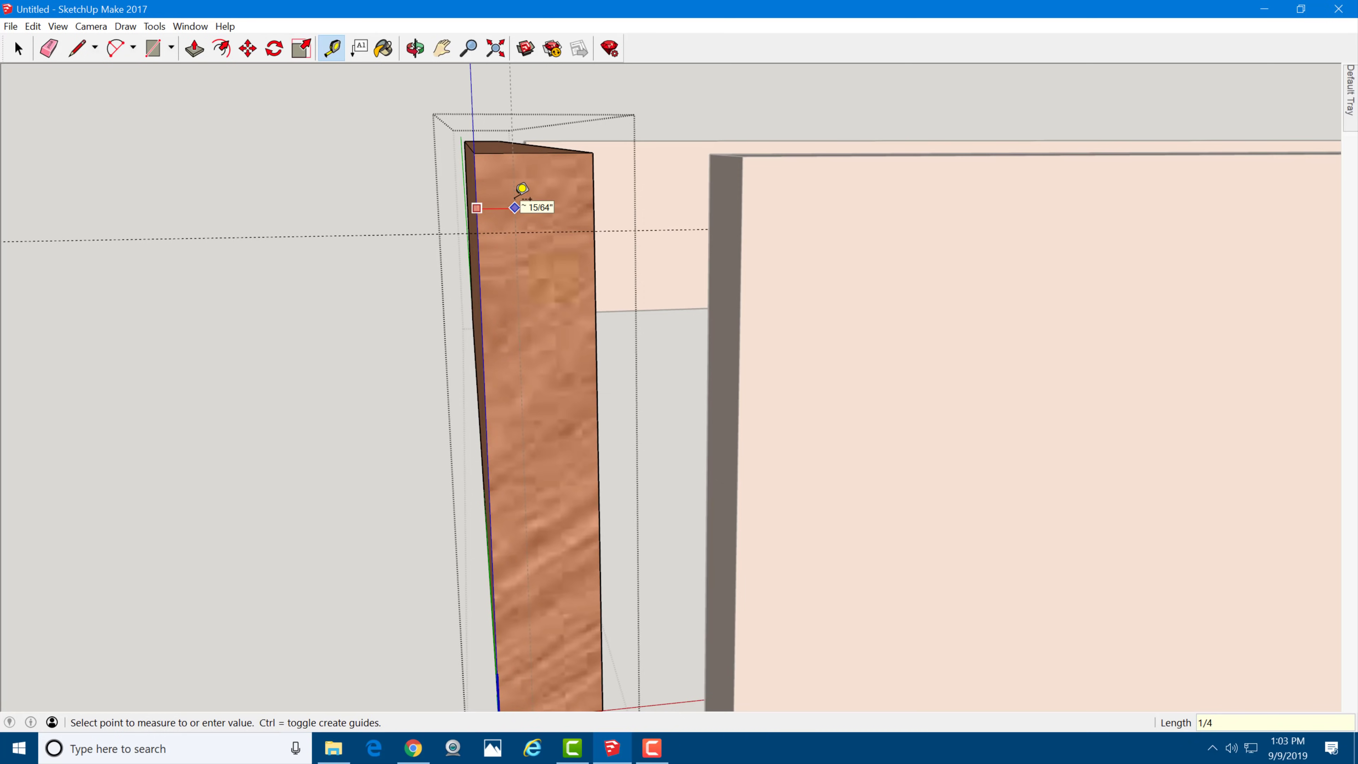
pyautogui.press('Return')
# Step: Draw a 3 by 1/4 rectangle at the guide intersection and extrude it 3/4" into a tenon
pyautogui.press('r')
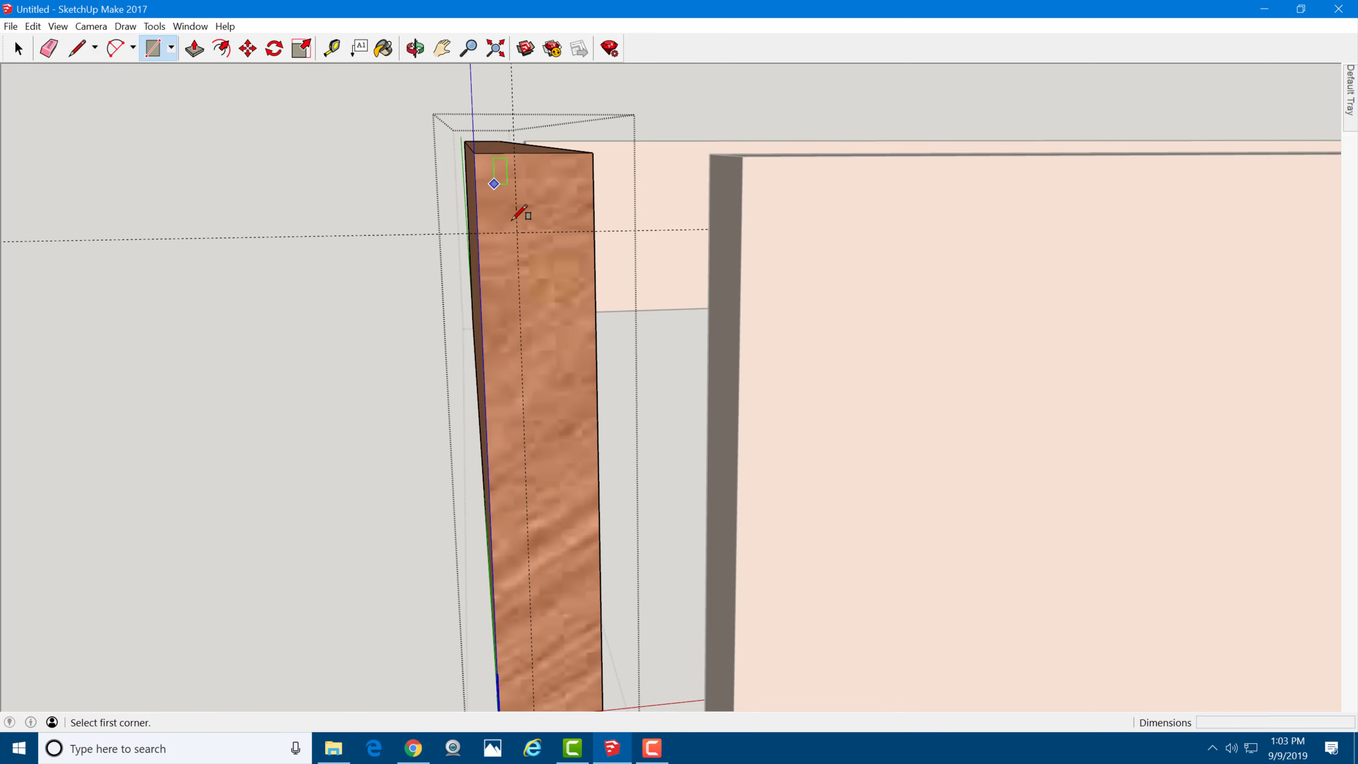
pyautogui.scroll(-2, 522, 214)
pyautogui.click(515, 226)
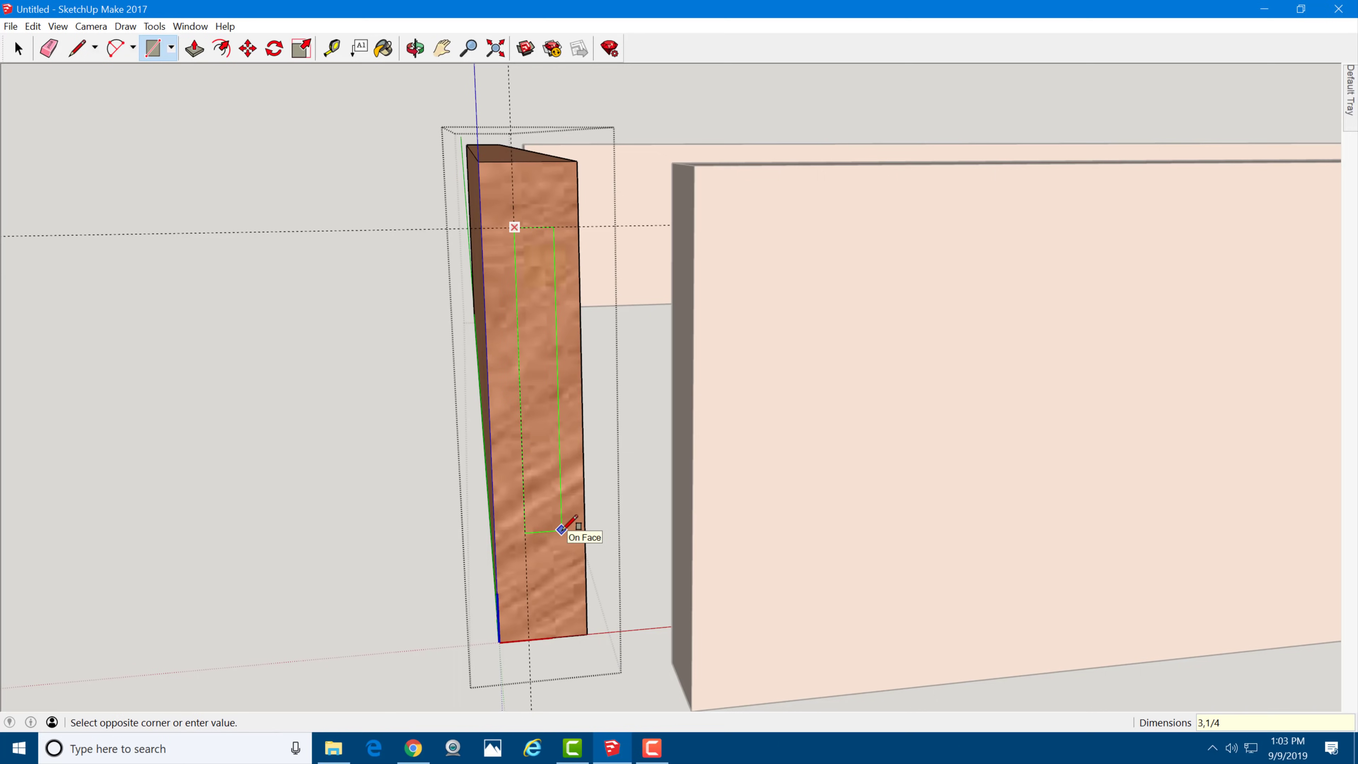
pyautogui.press('Return')
pyautogui.press('p')
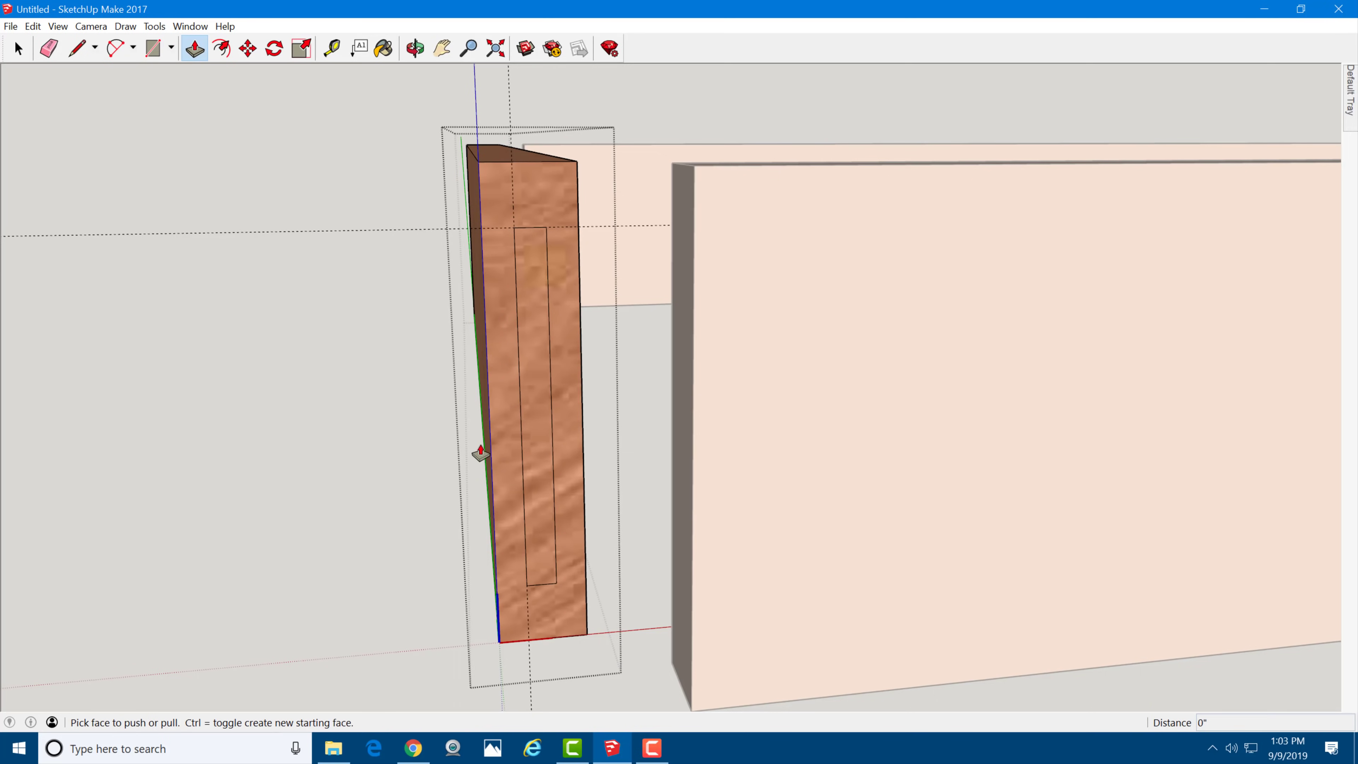
pyautogui.click(537, 431)
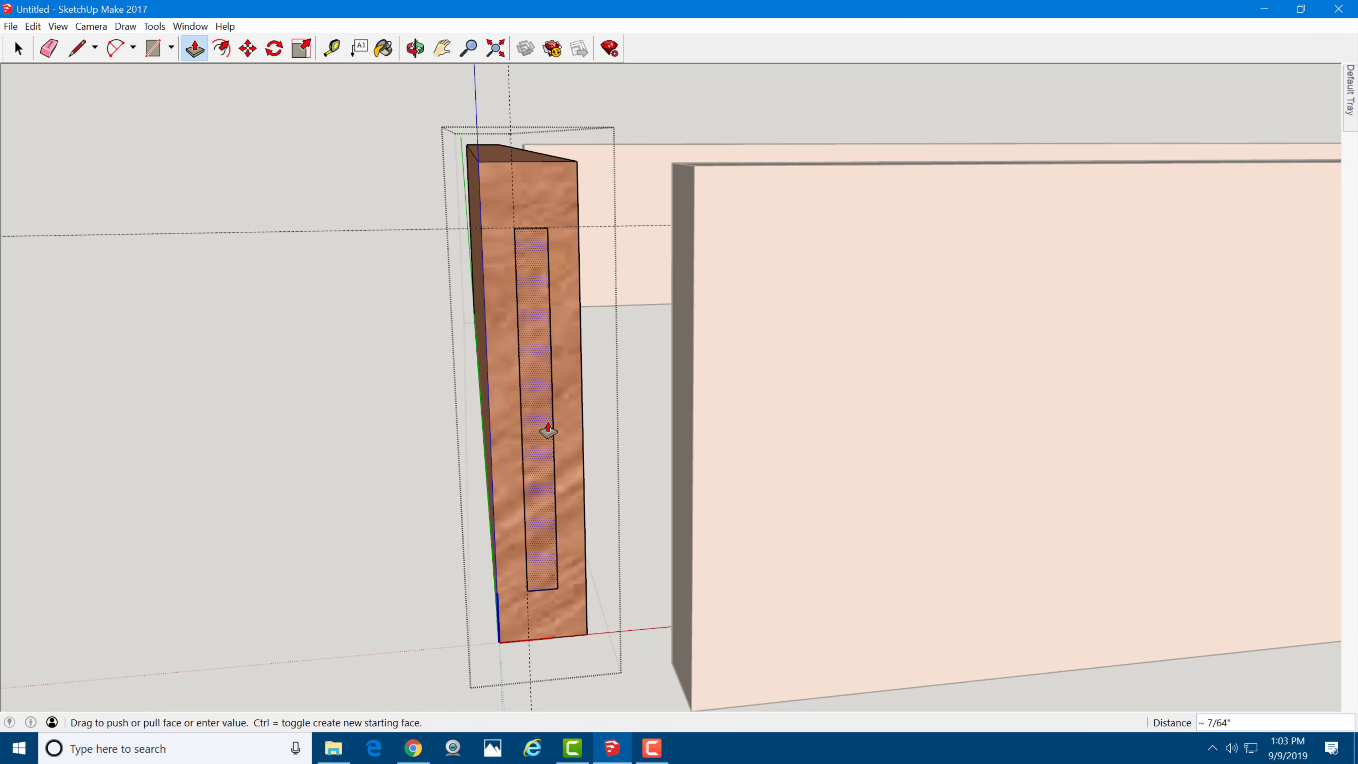
pyautogui.write('3/4')
pyautogui.press('Return')
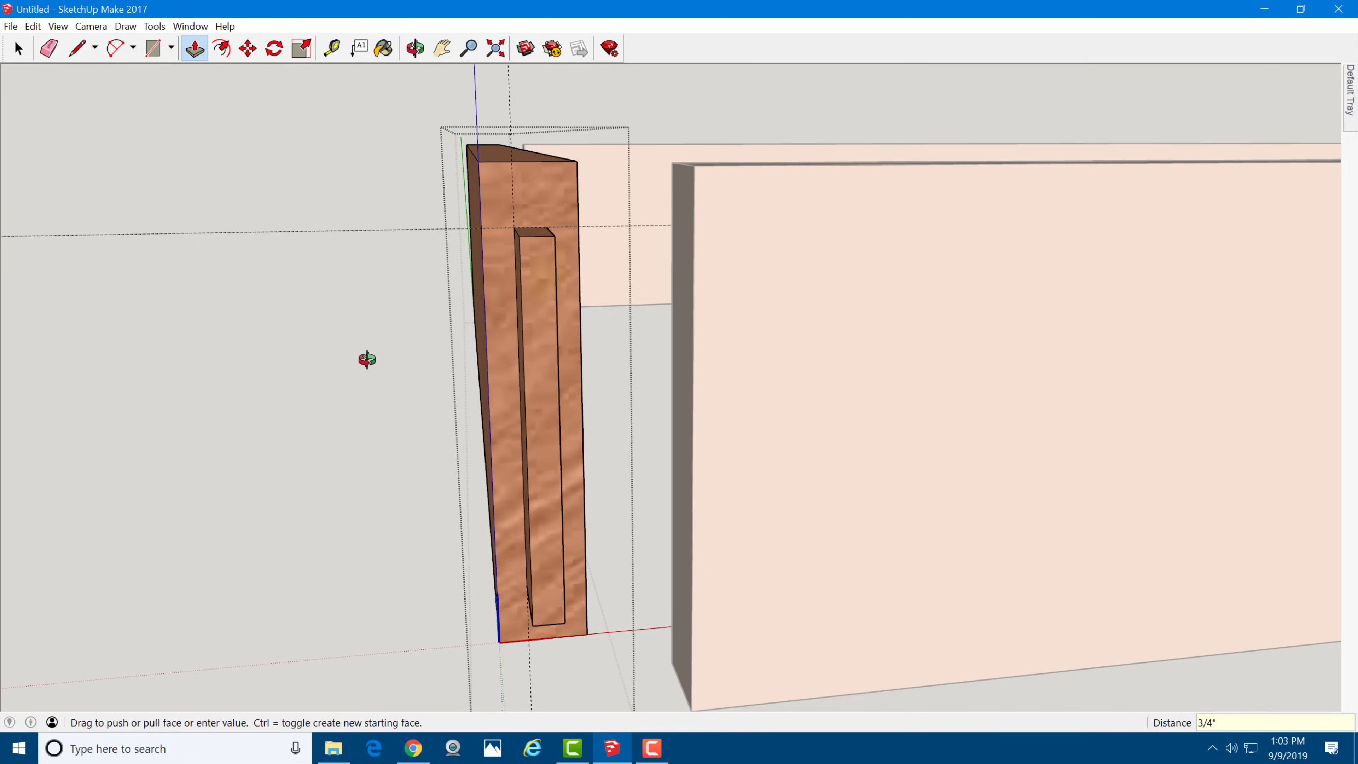
pyautogui.moveTo(367, 359); pyautogui.dragTo(785, 407, button='middle')
# Step: Place guides 1/2" below the top edge and 1/4" in from the board's other end
pyautogui.press('t')
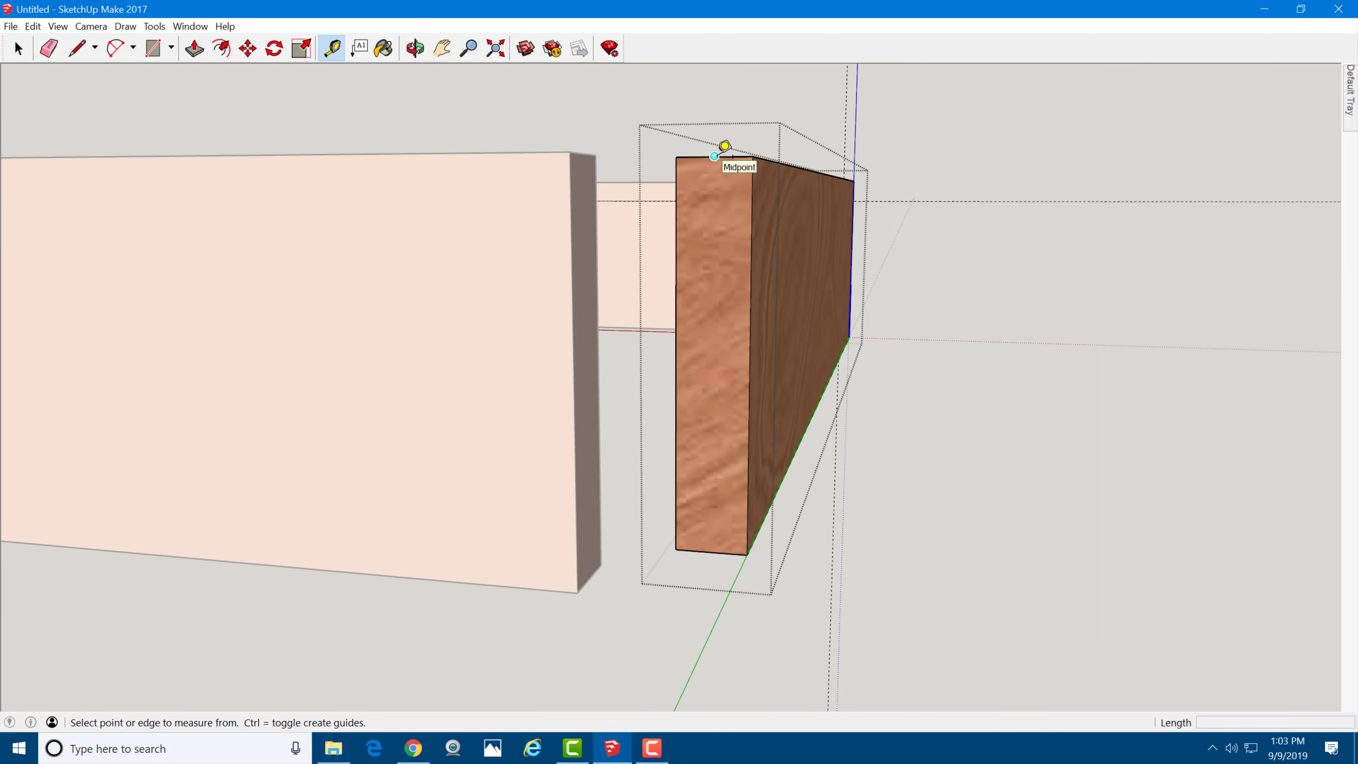
pyautogui.click(715, 157)
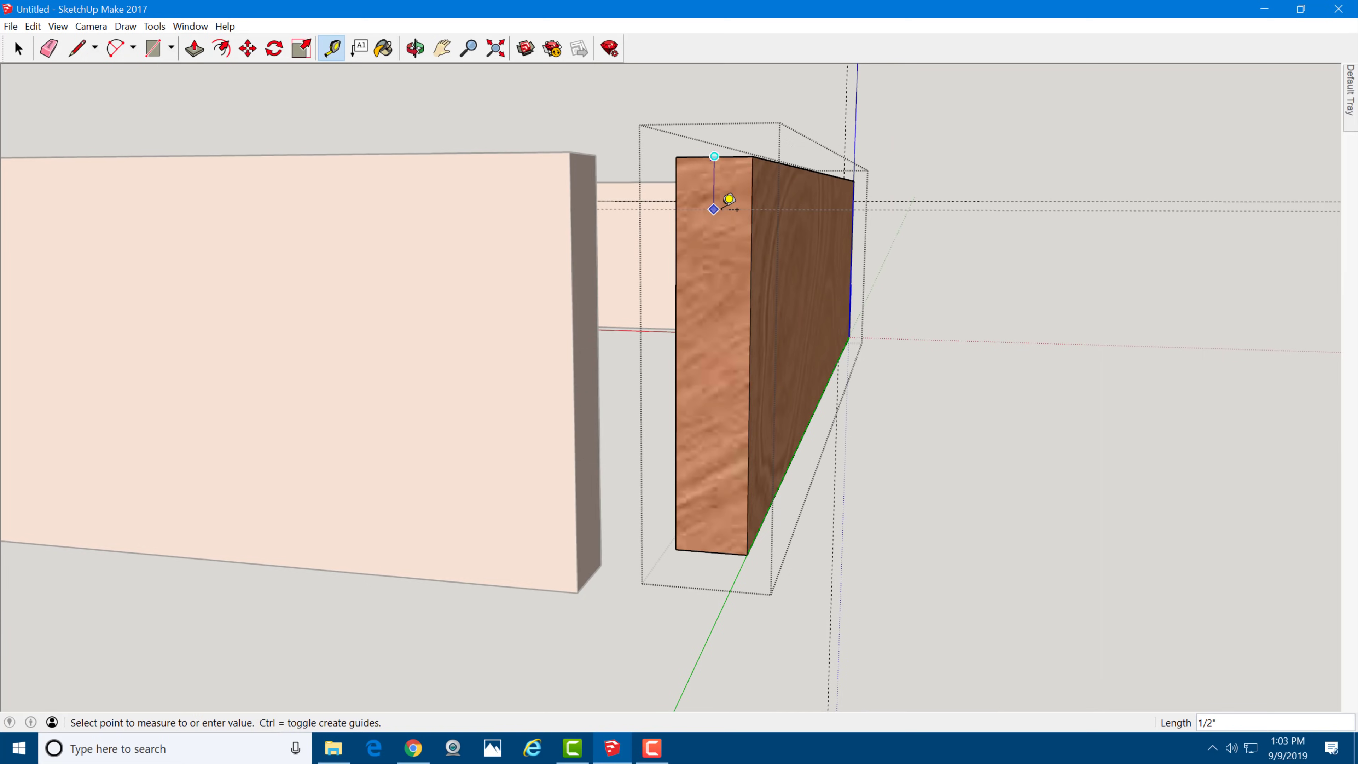
pyautogui.click(729, 197)
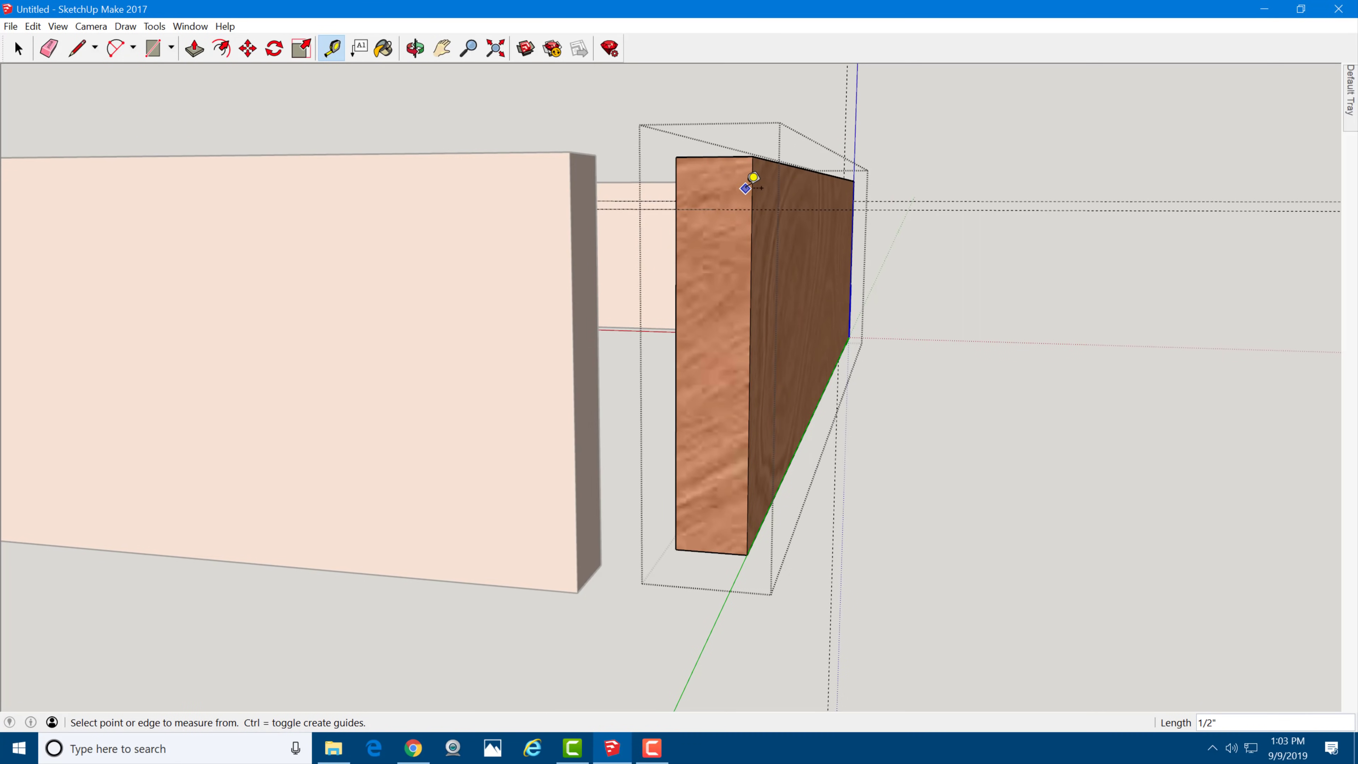
pyautogui.click(752, 186)
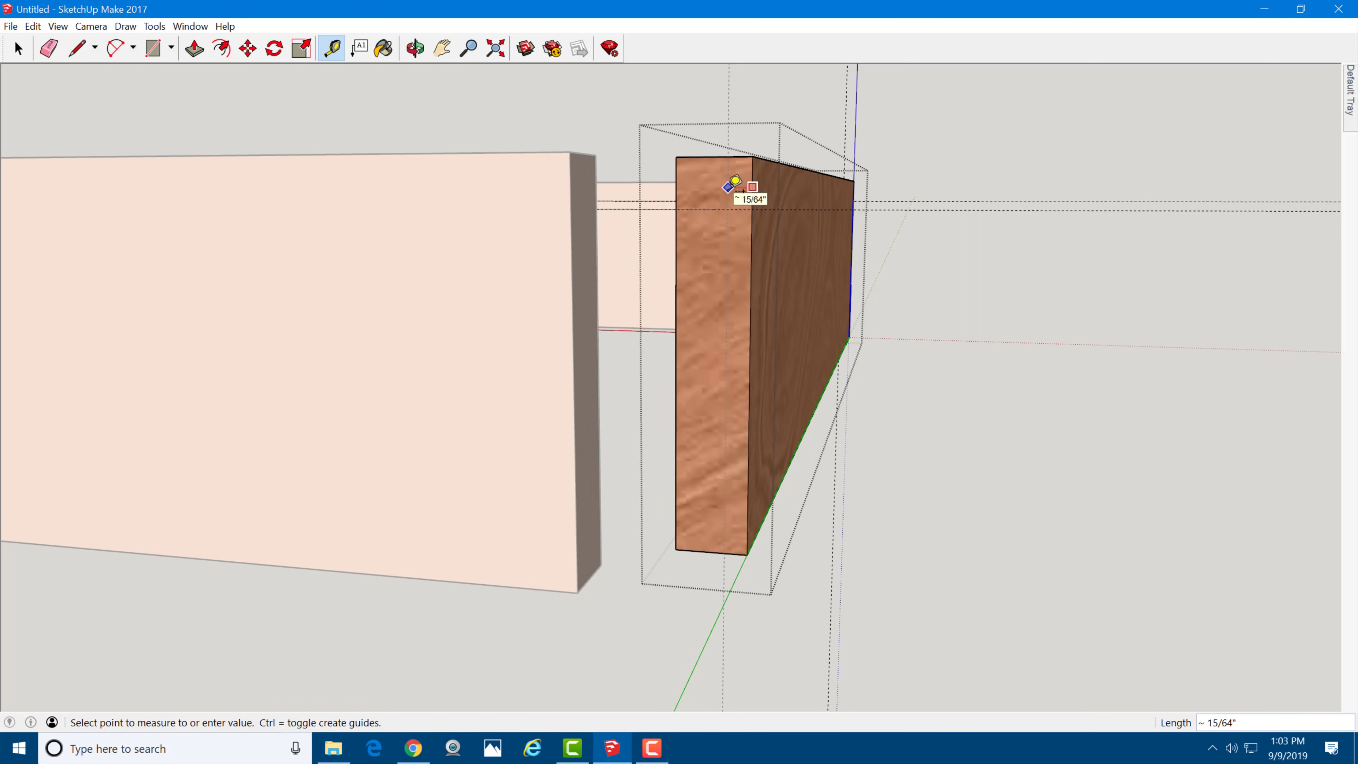
pyautogui.write('1/4')
pyautogui.press('Return')
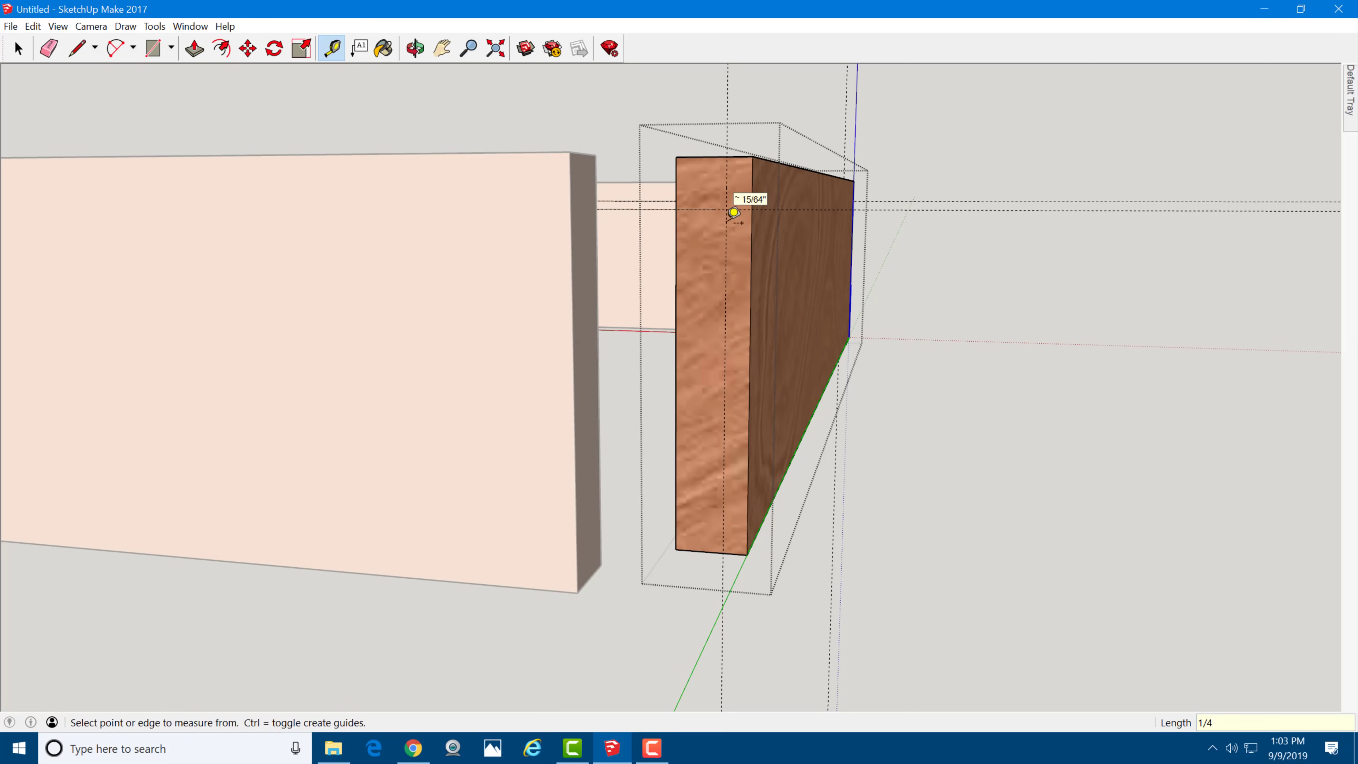
# Step: Draw a 3,1/4 rectangle at the guide intersection and pull it out 3 as a tenon
pyautogui.moveTo(734, 212); pyautogui.dragTo(721, 206, button='middle')
pyautogui.press('r')
pyautogui.click(726, 209)
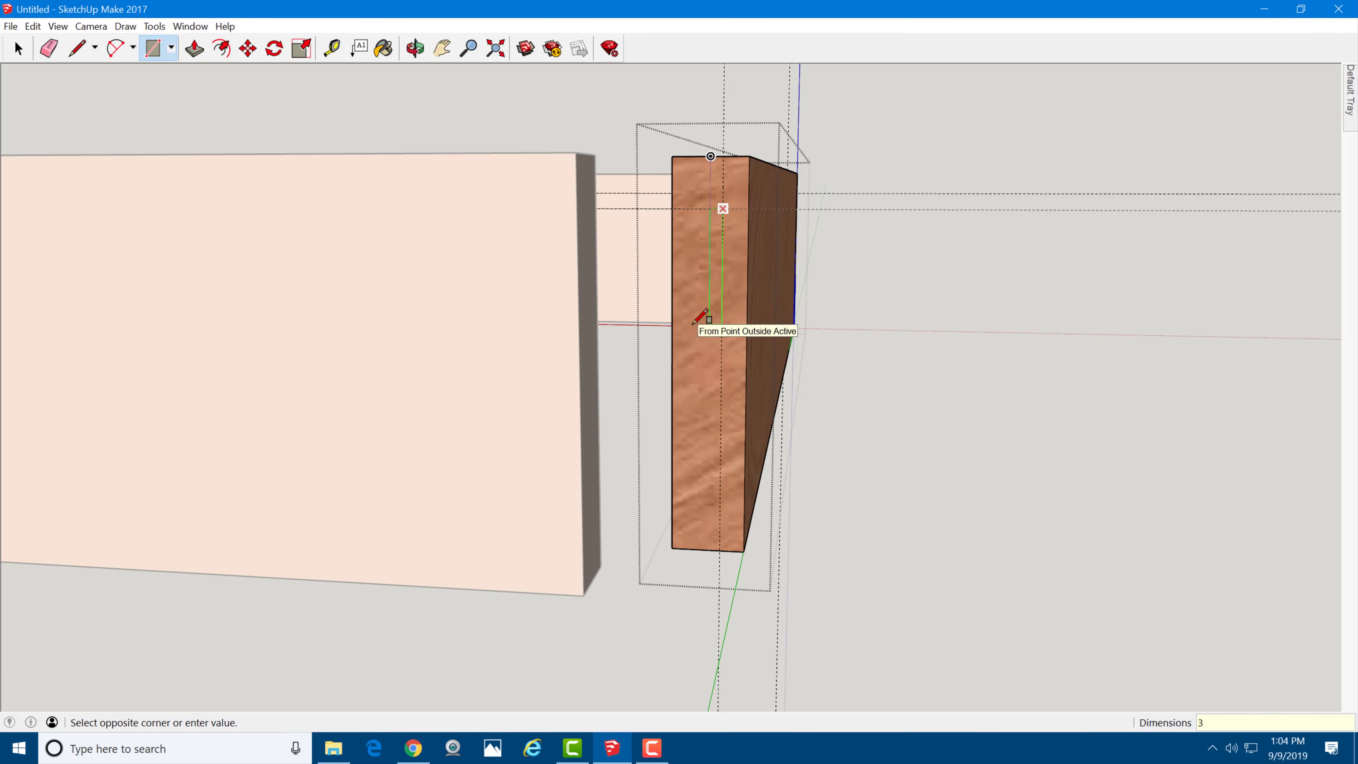
pyautogui.write('3,1/4')
pyautogui.press('Return')
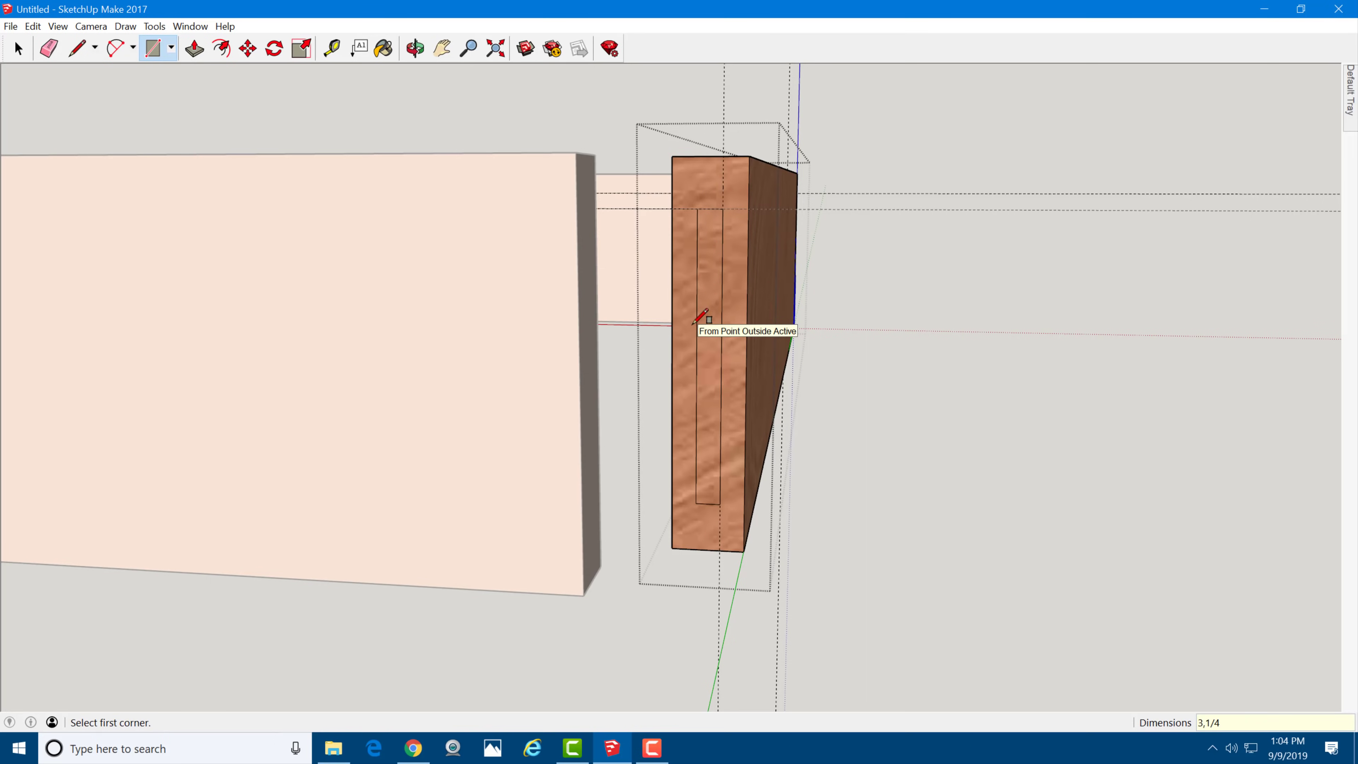
pyautogui.press('p')
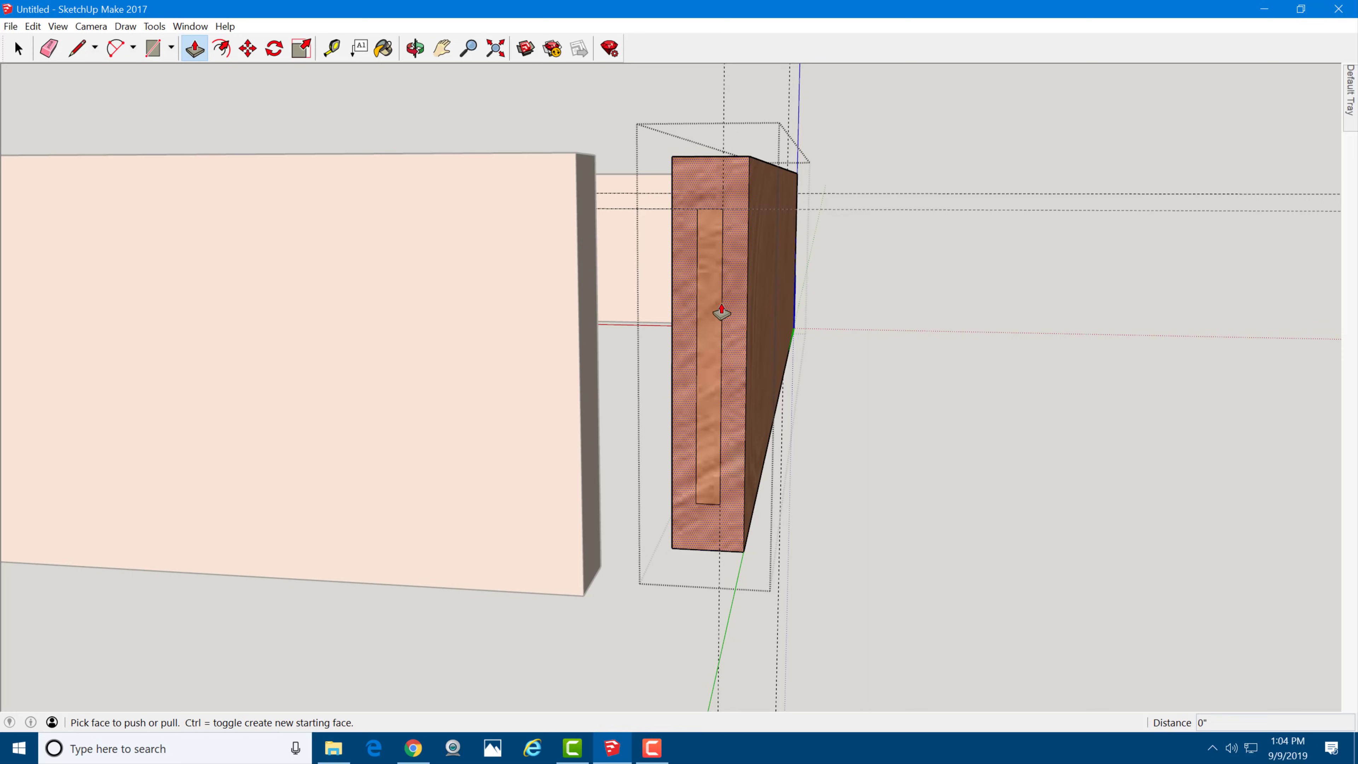
pyautogui.moveTo(721, 312); pyautogui.dragTo(698, 329)
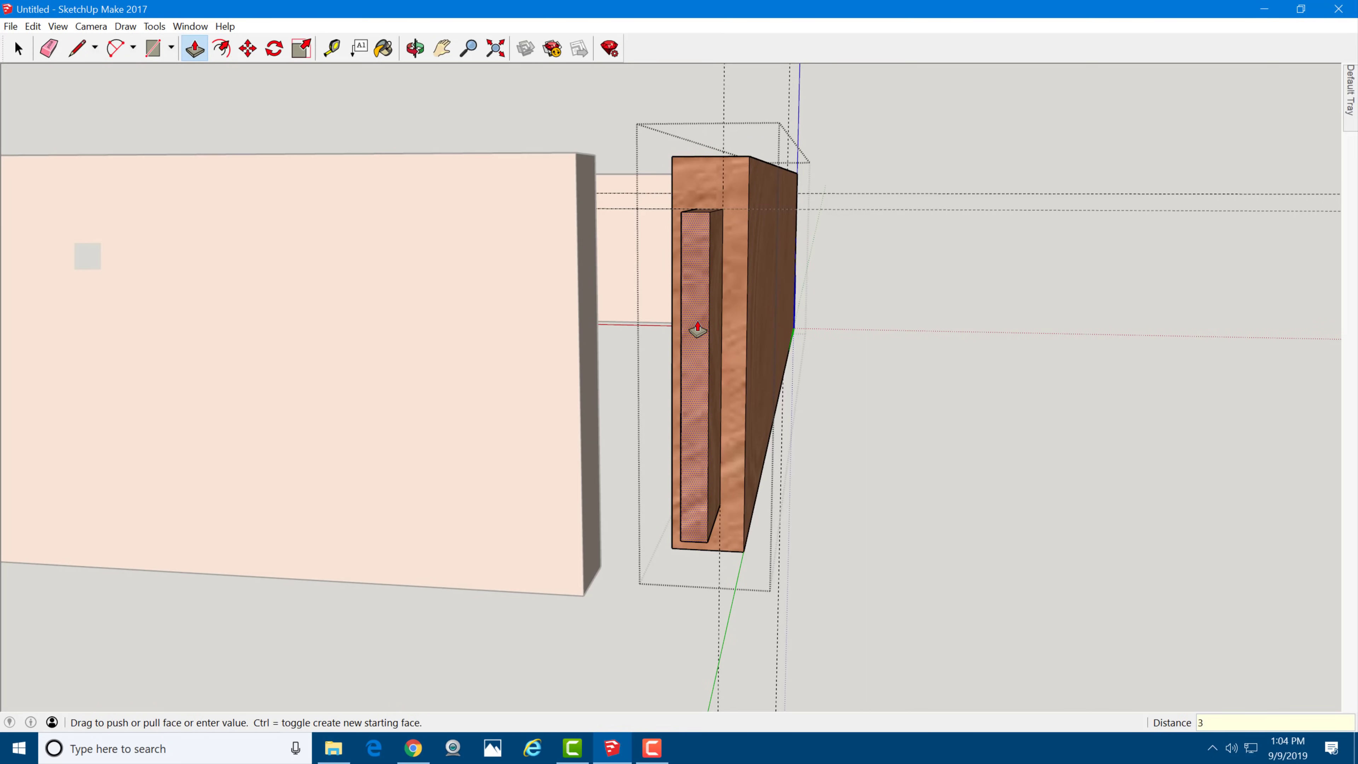
pyautogui.write('3')
pyautogui.press('Return')
# Step: Zoom out and orbit around the whole apron frame to inspect its tenons
pyautogui.press('space')
pyautogui.scroll(-2, 913, 349)
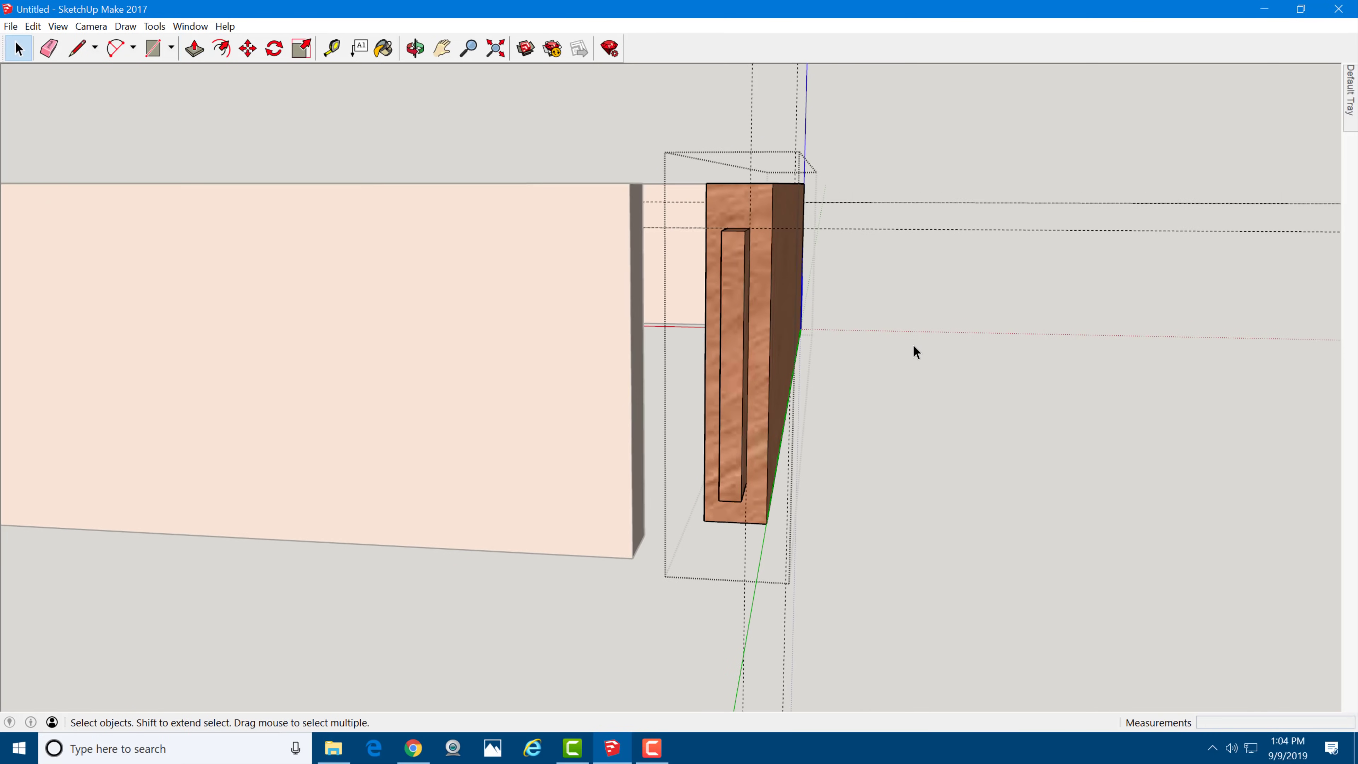
pyautogui.moveTo(913, 344); pyautogui.dragTo(598, 449, button='middle')
pyautogui.scroll(-2, 597, 449)
pyautogui.moveTo(658, 413); pyautogui.dragTo(515, 203, button='middle')
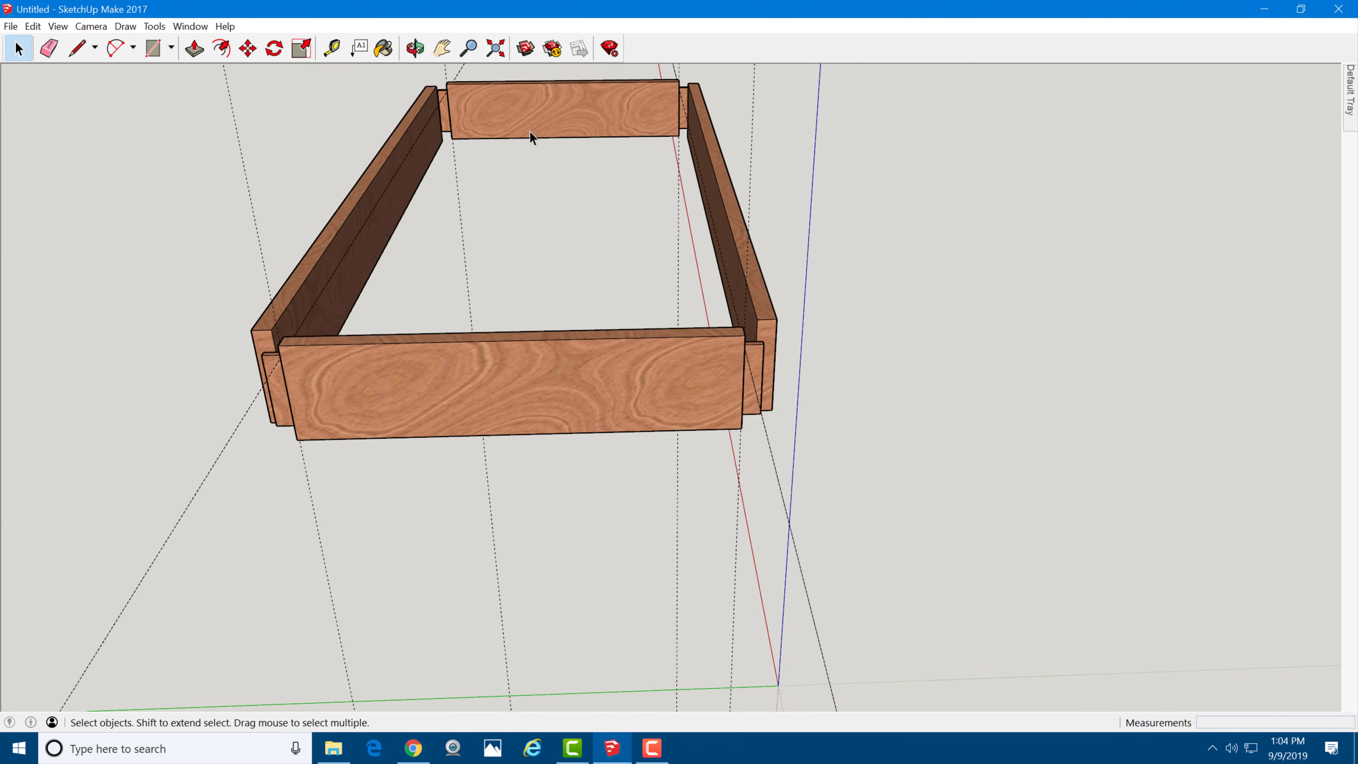
pyautogui.moveTo(529, 130); pyautogui.dragTo(746, 400, button='middle')
pyautogui.moveTo(340, 358); pyautogui.dragTo(2, 282, button='middle')
pyautogui.moveTo(700, 355); pyautogui.dragTo(694, 401, button='middle')
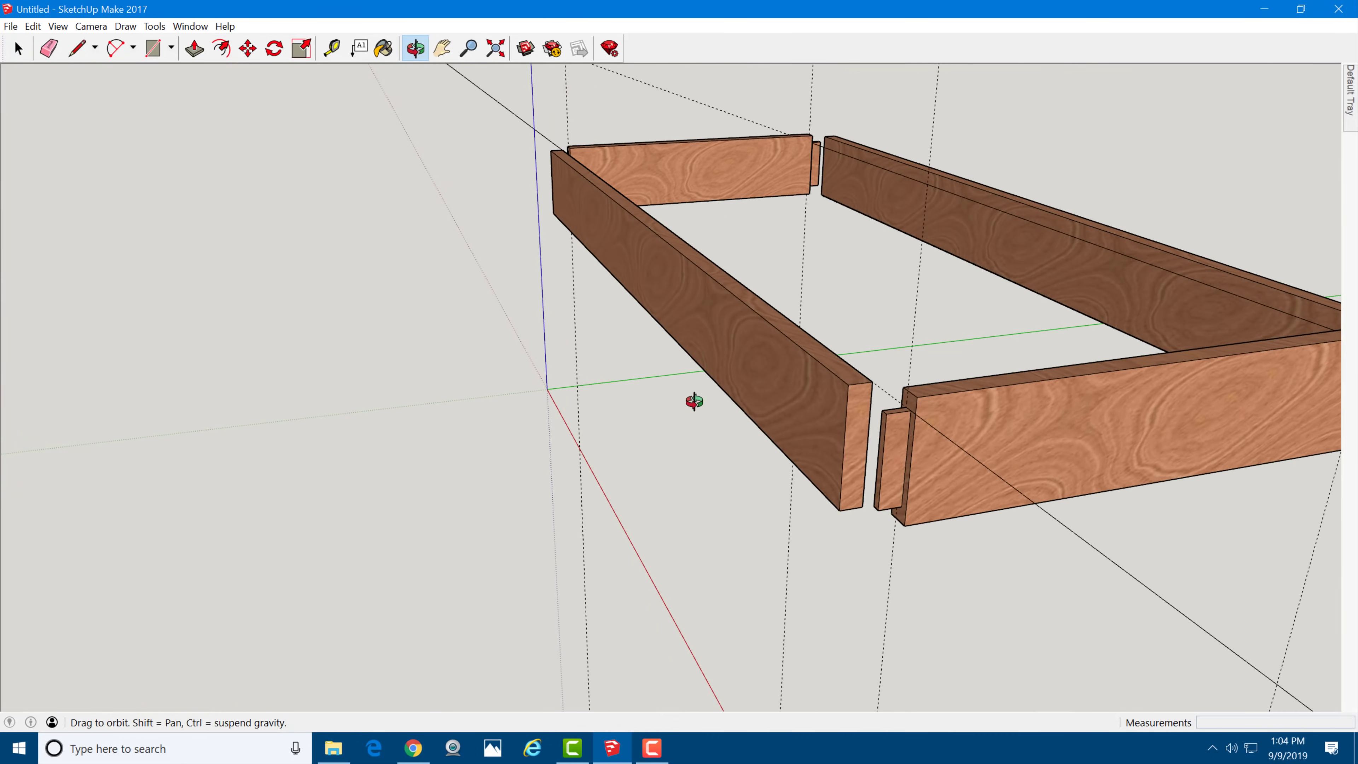
# Step: Open the left apron board and mark guides 1/2" below its top and 1/4" in from the side
pyautogui.doubleClick(787, 375)
pyautogui.scroll(3, 806, 416)
pyautogui.scroll(3, 859, 397)
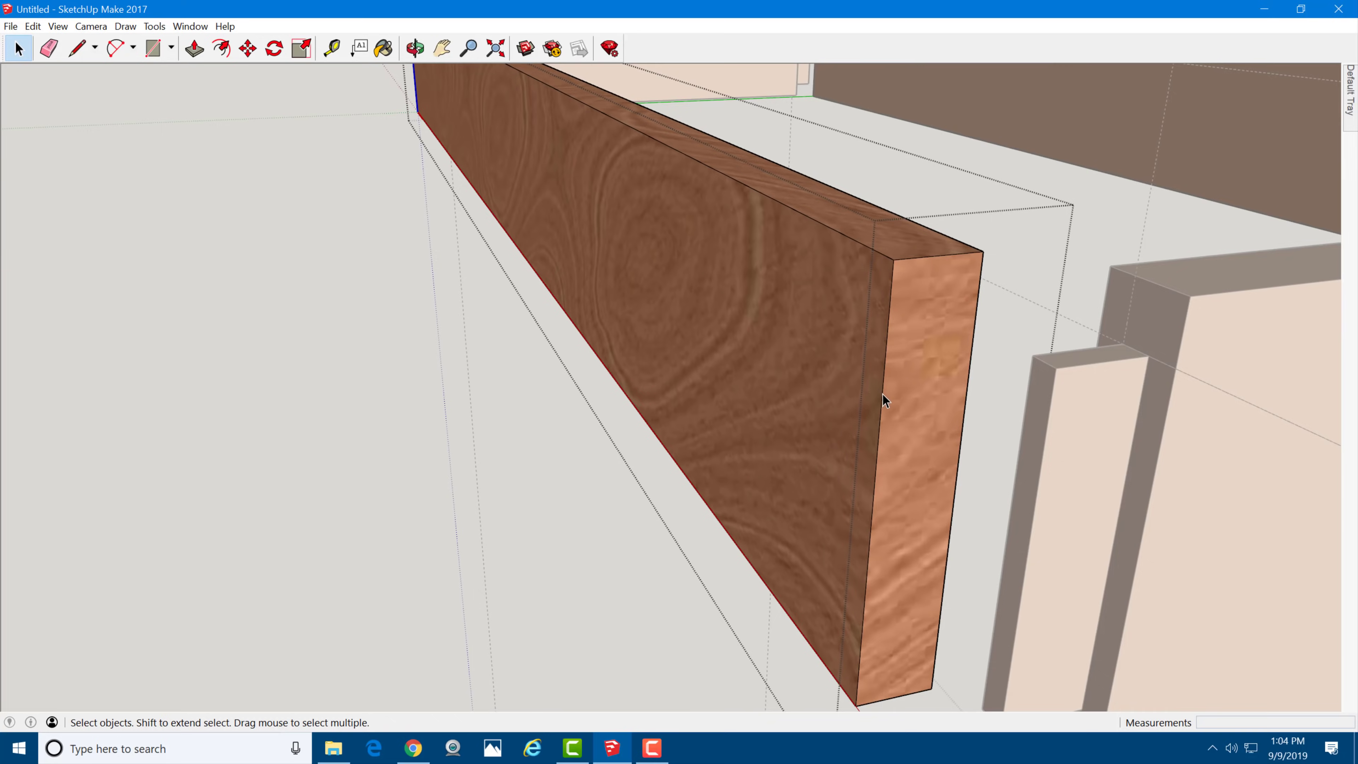
pyautogui.moveTo(812, 349); pyautogui.dragTo(811, 293, button='middle')
pyautogui.moveTo(1010, 419); pyautogui.dragTo(914, 318, button='middle')
pyautogui.press('t')
pyautogui.click(924, 181)
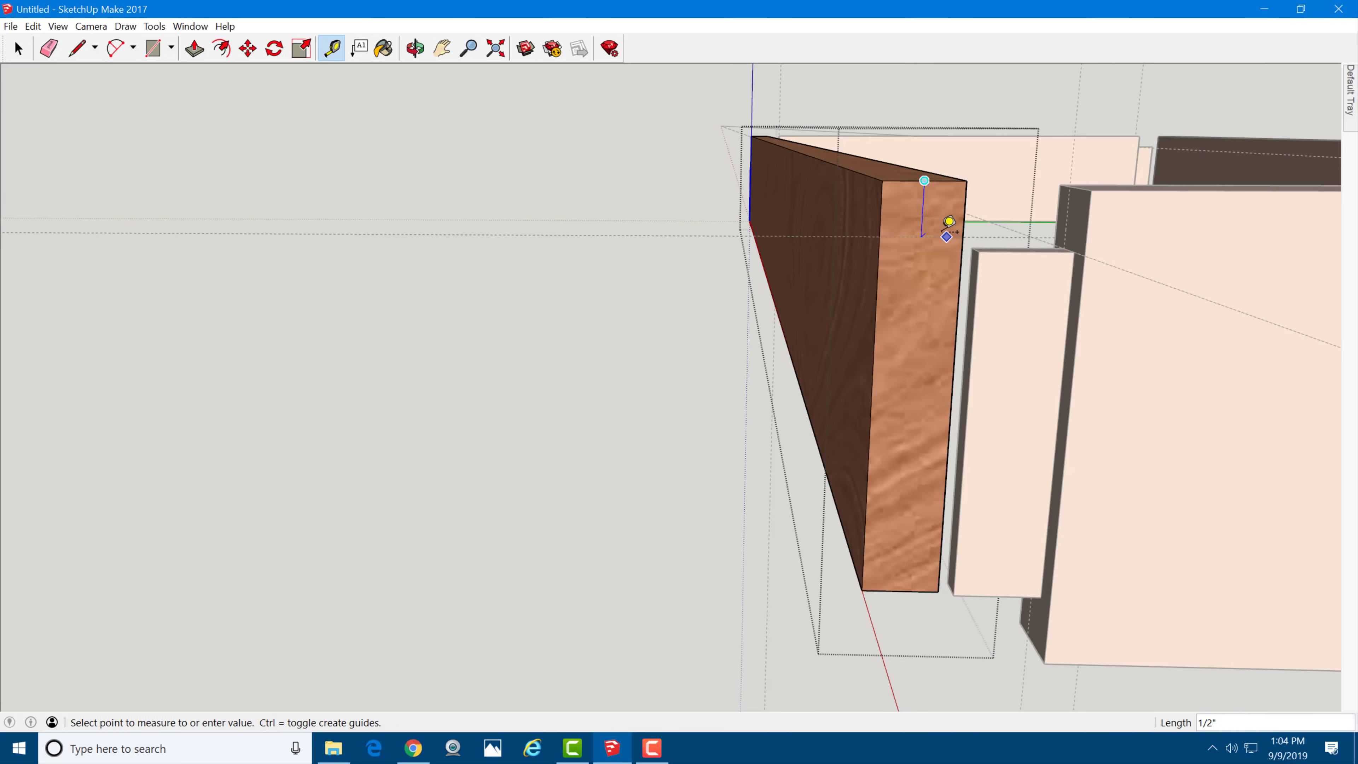
pyautogui.click(952, 226)
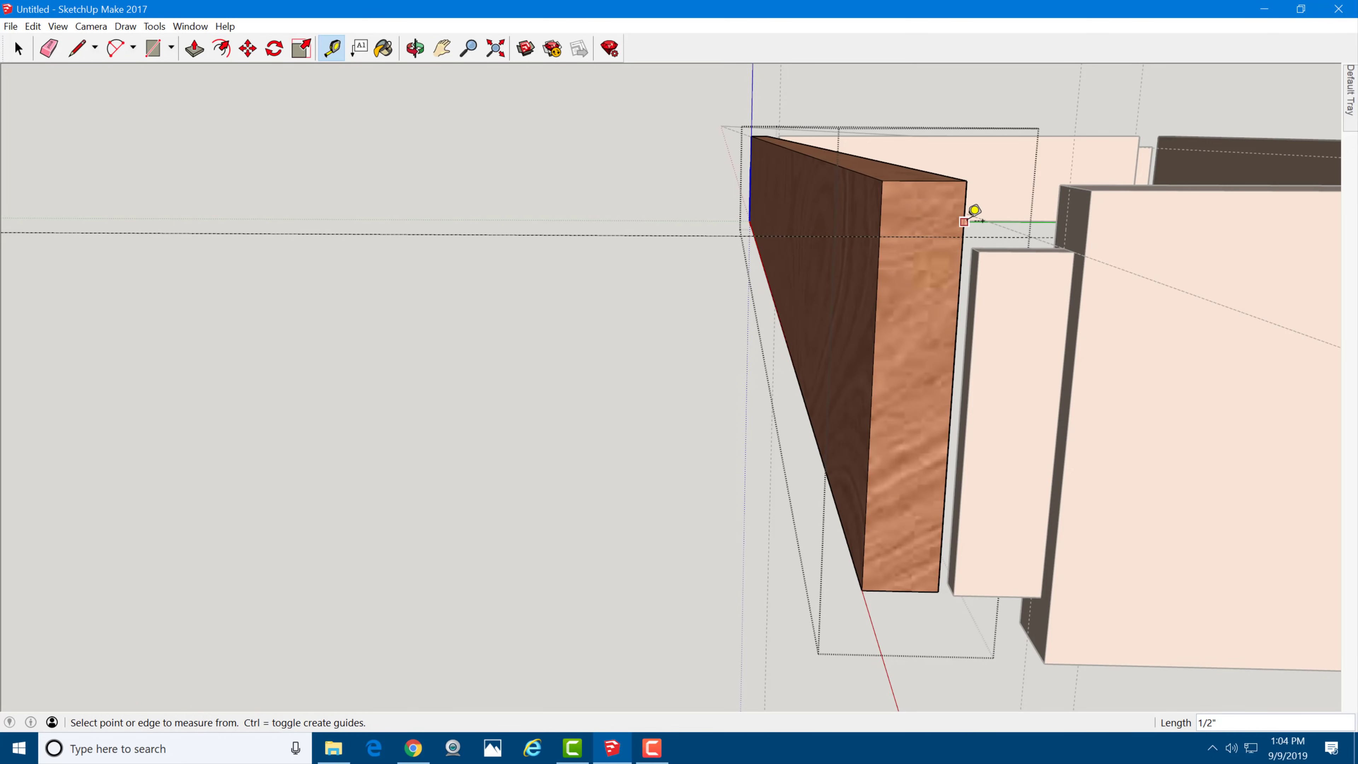
pyautogui.click(963, 214)
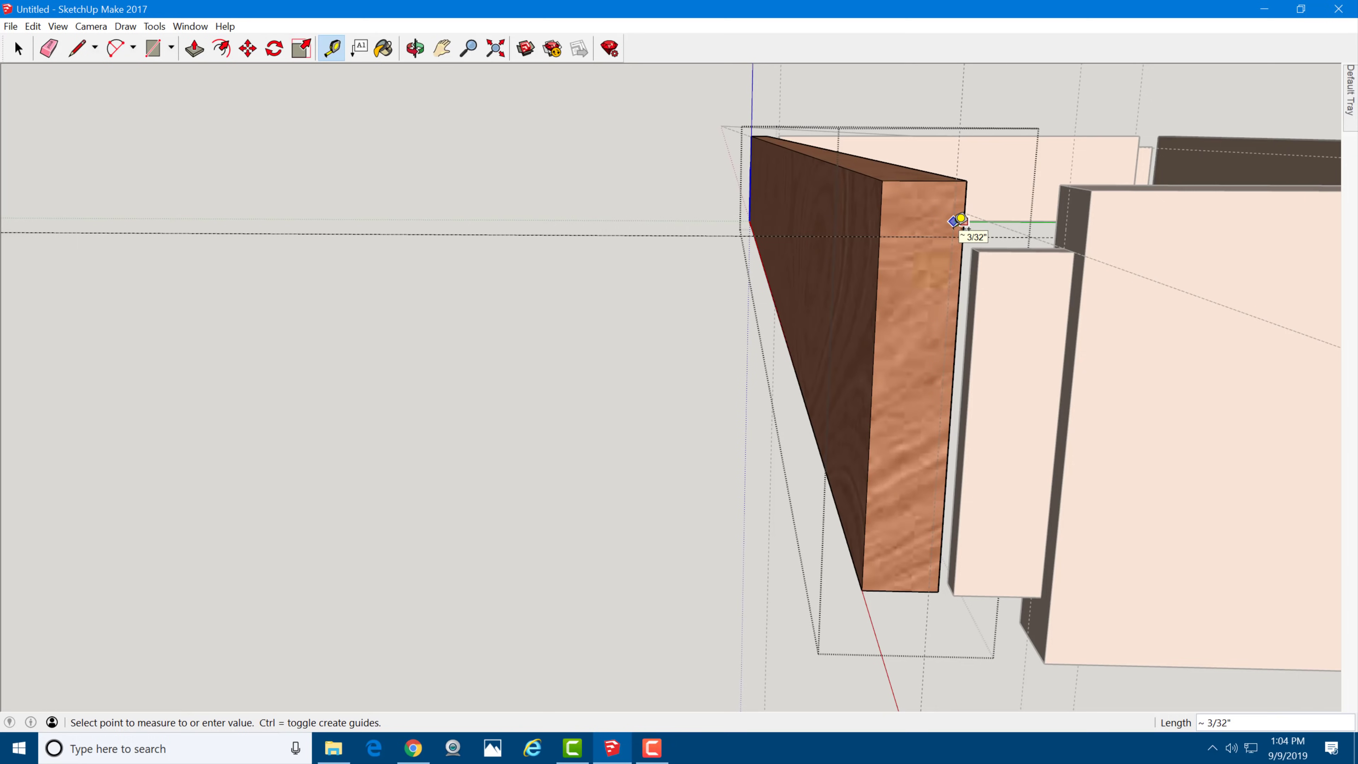
pyautogui.click(961, 219)
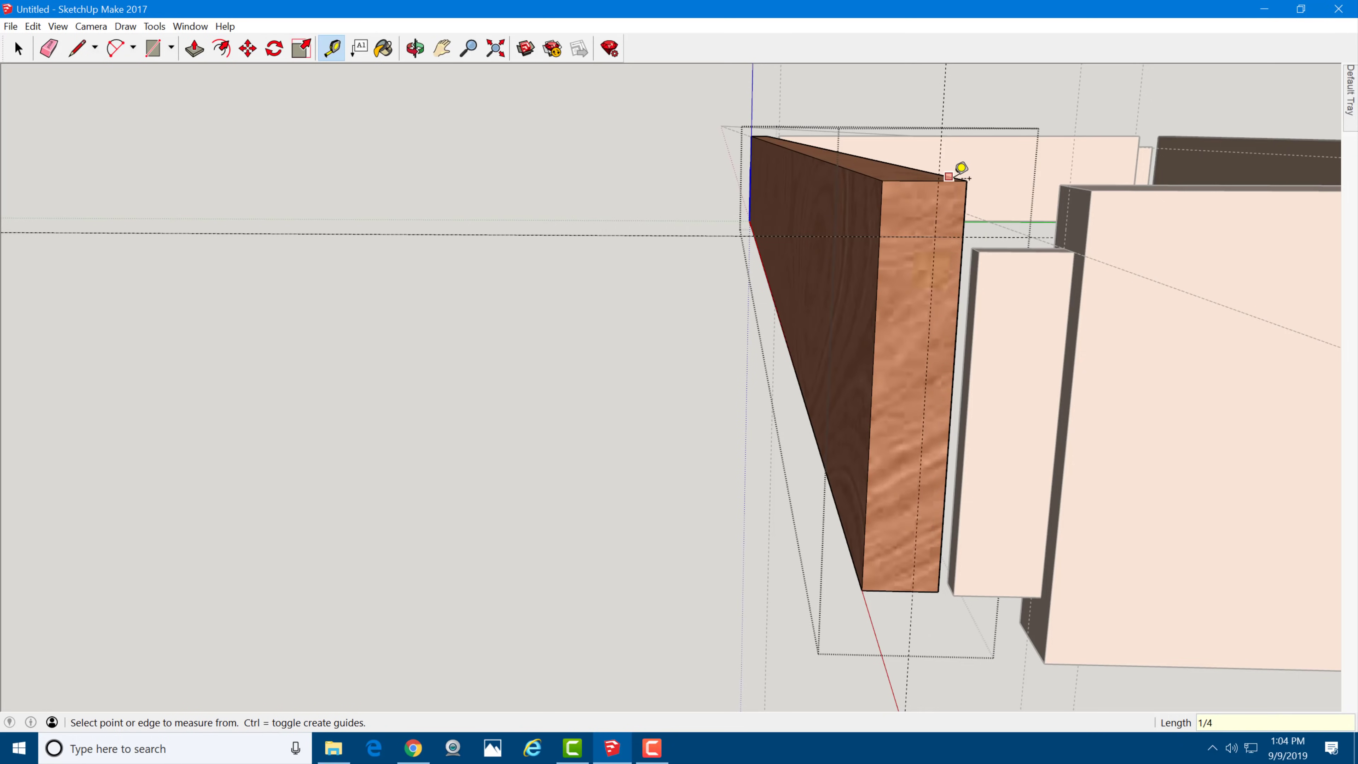
# Step: Draw the narrow tenon rectangle at the guide corner and extrude it 3/4"
pyautogui.press('r')
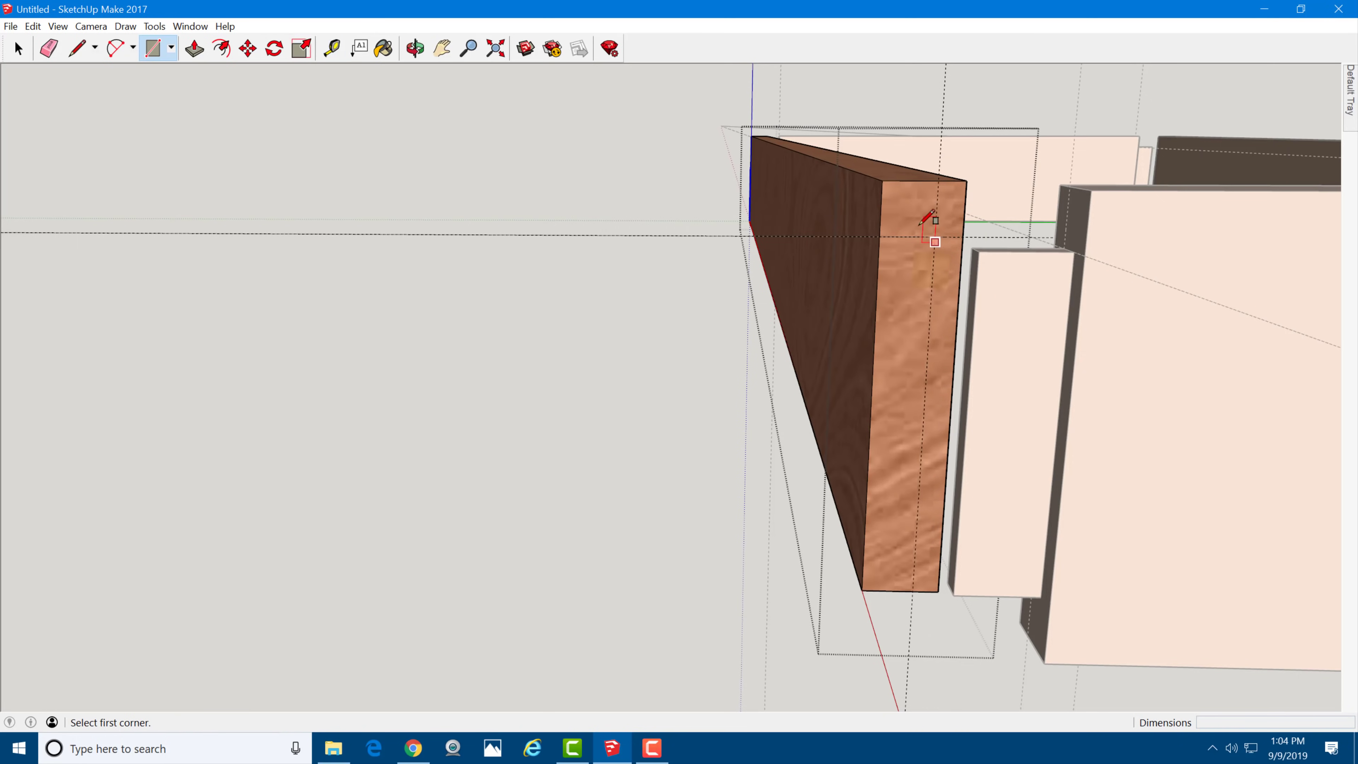
pyautogui.click(935, 236)
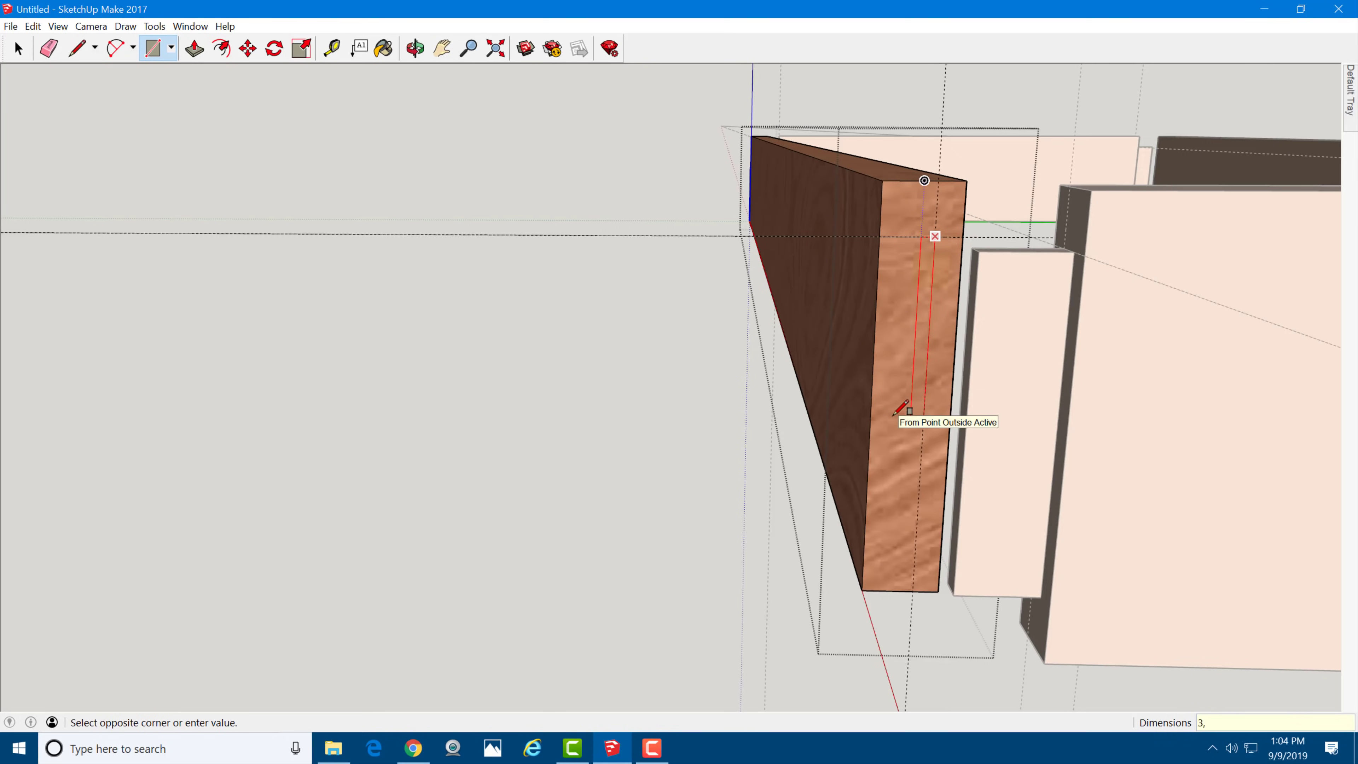
pyautogui.click(891, 544)
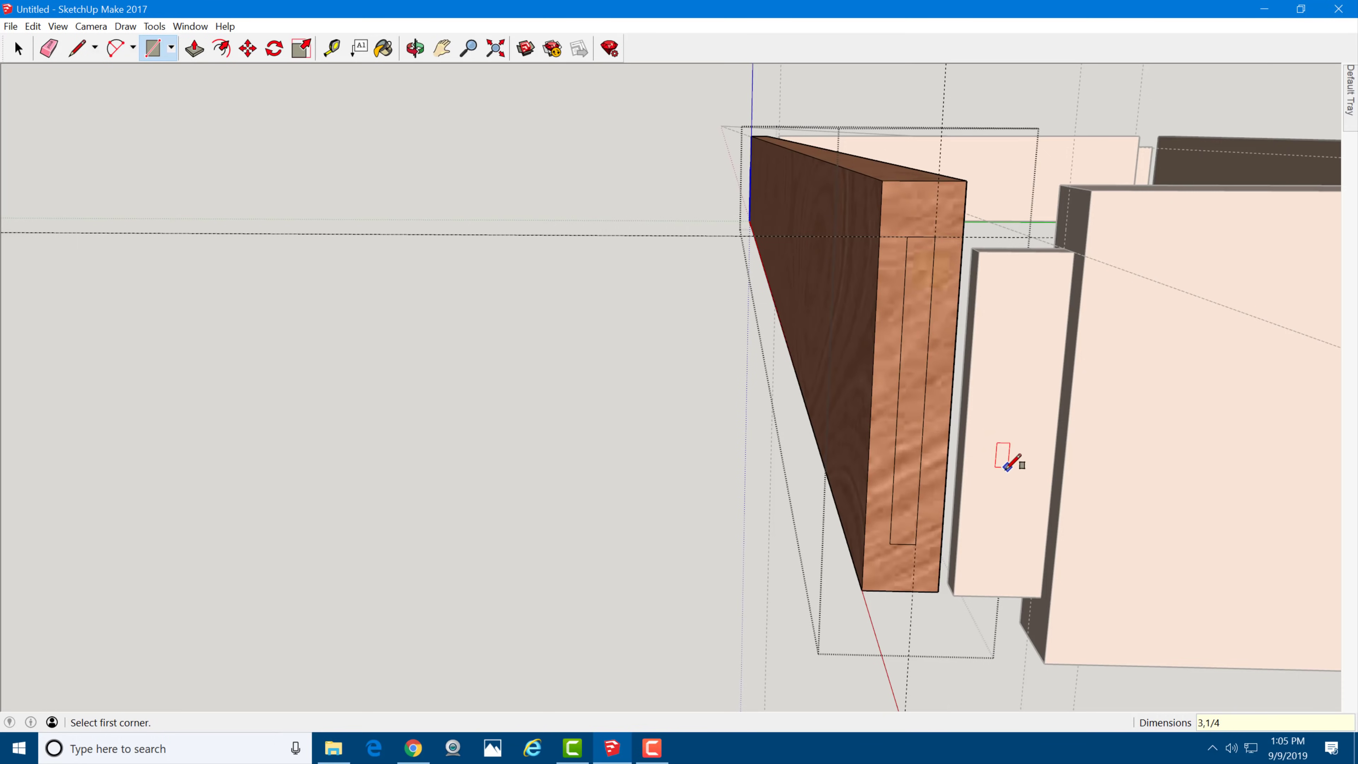
pyautogui.press('p')
pyautogui.click(909, 454)
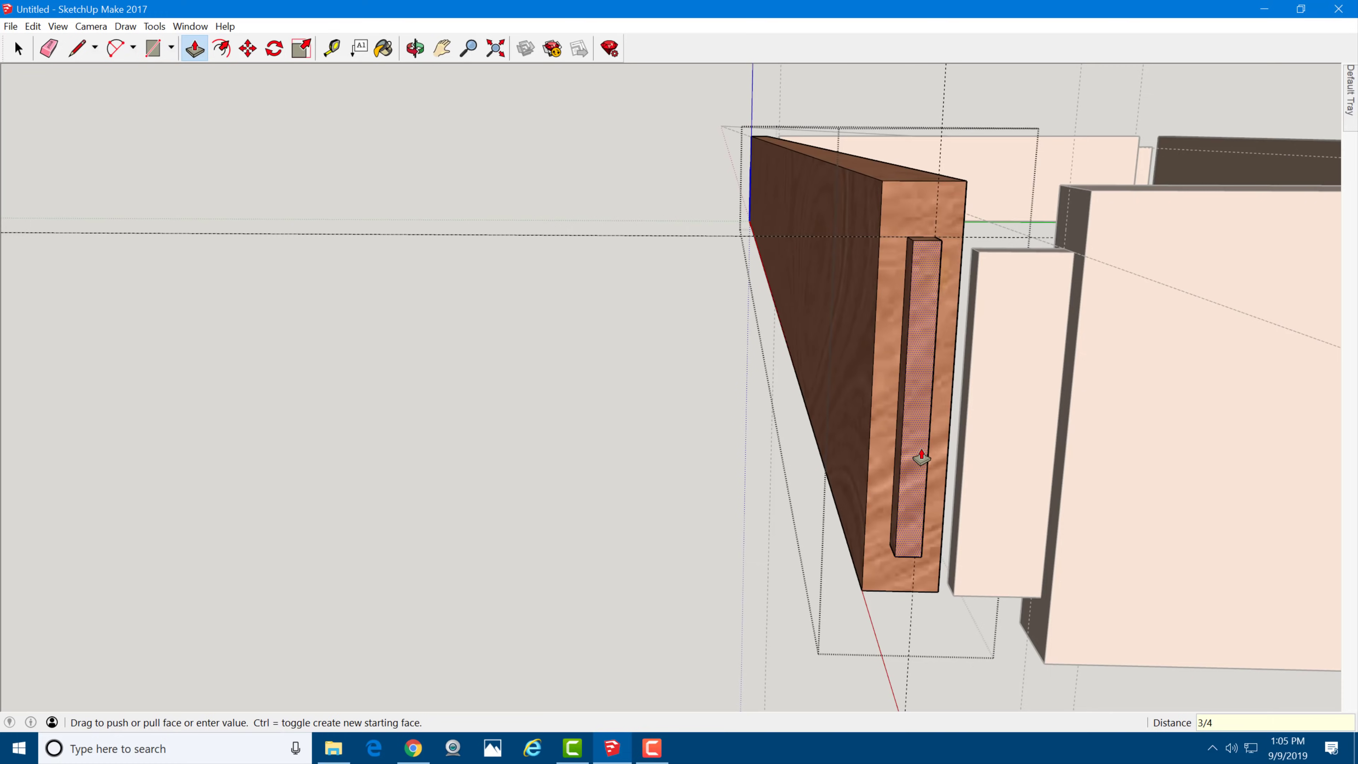
pyautogui.write('3/4')
pyautogui.press('Return')
# Step: Orbit and zoom to the board's opposite, plain end
pyautogui.moveTo(549, 204); pyautogui.dragTo(106, 133, button='middle')
pyautogui.scroll(-2, 203, 198)
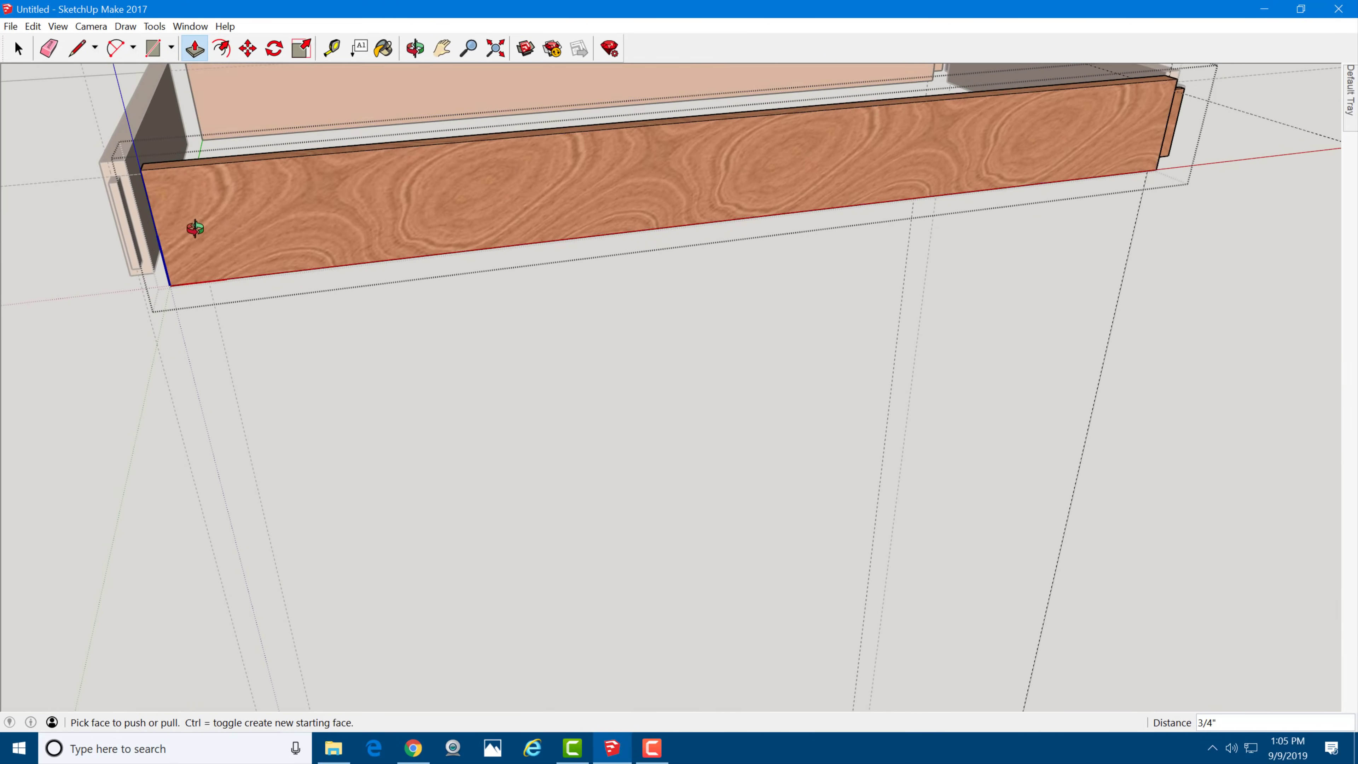
pyautogui.moveTo(188, 224); pyautogui.dragTo(509, 342, button='middle')
pyautogui.scroll(2, 553, 277)
pyautogui.scroll(2, 554, 276)
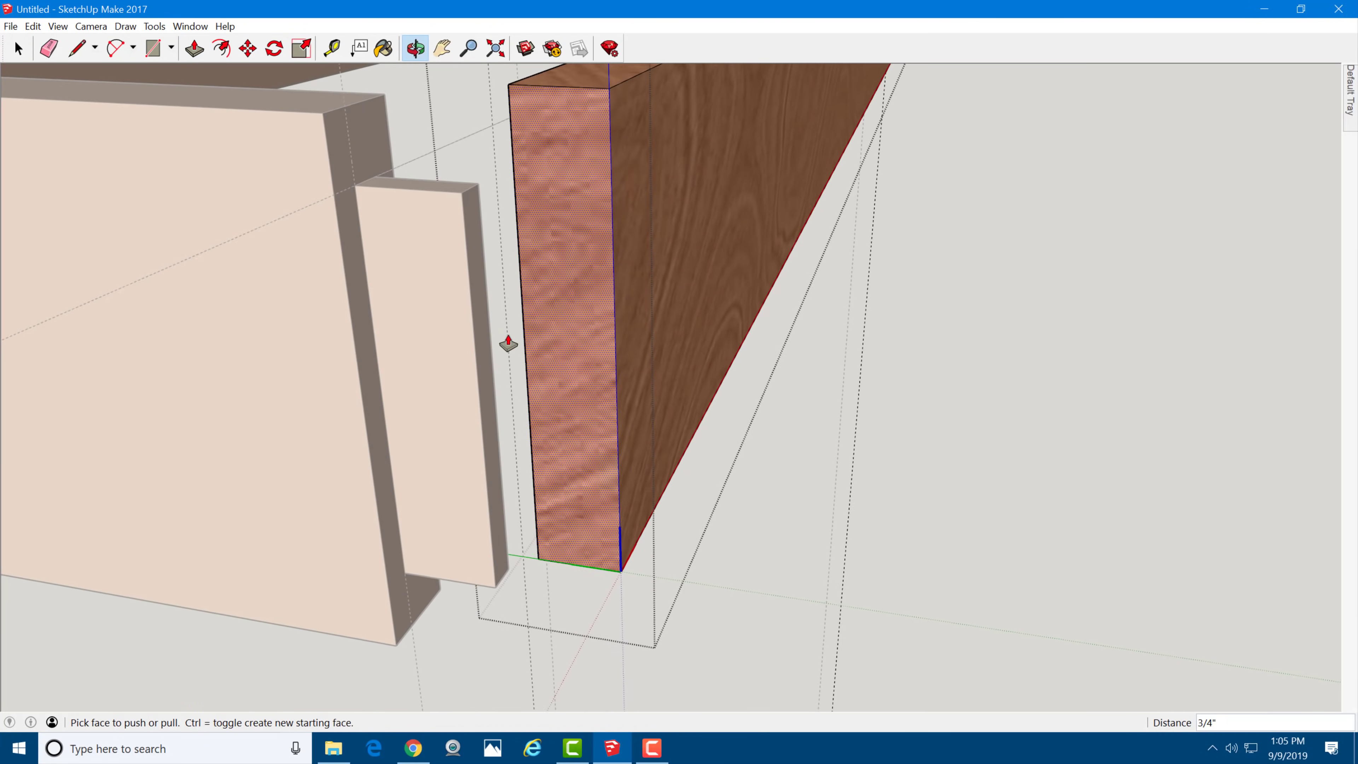
# Step: Place Tape Measure guides 1/2" below the top edge and 3/8" from the side edge
pyautogui.scroll(-2, 509, 343)
pyautogui.moveTo(561, 173); pyautogui.dragTo(516, 137, button='middle')
pyautogui.press('t')
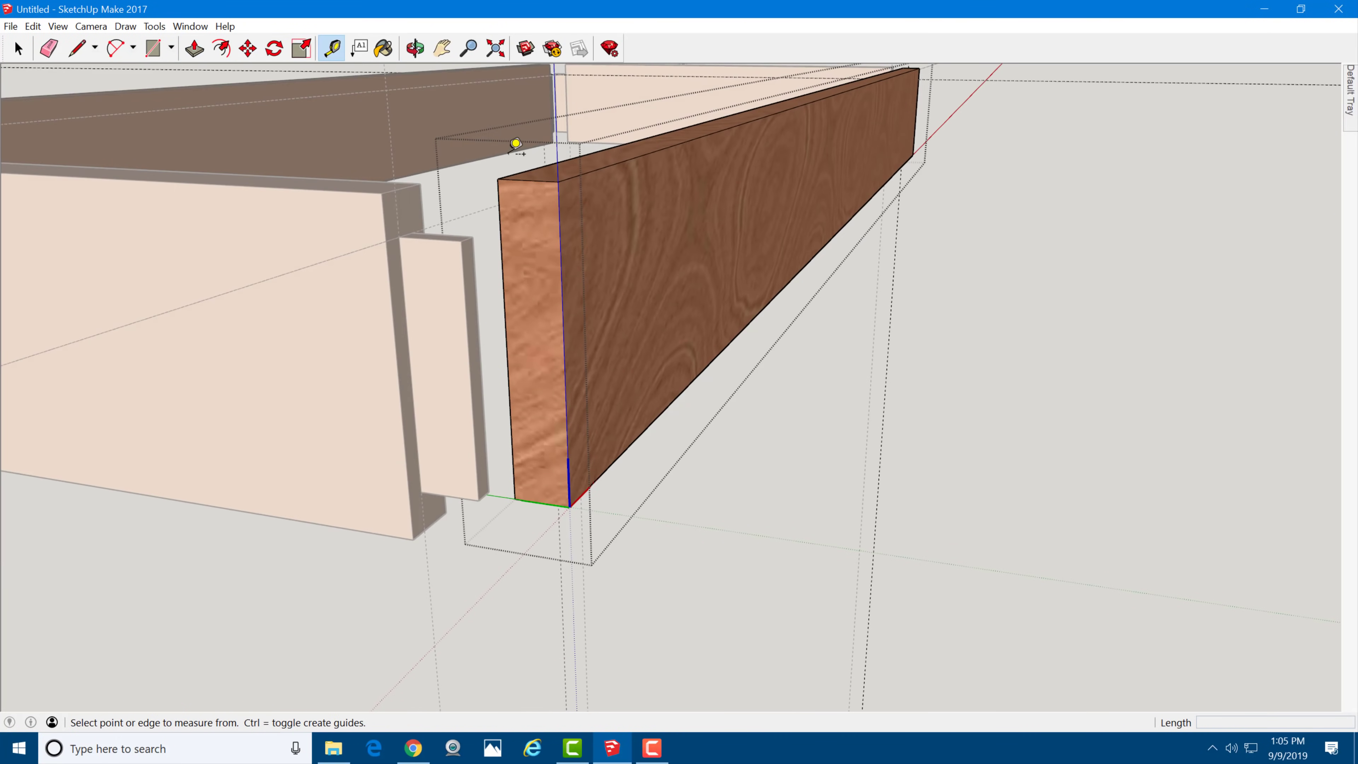
pyautogui.scroll(2, 476, 440)
pyautogui.scroll(-3, 461, 398)
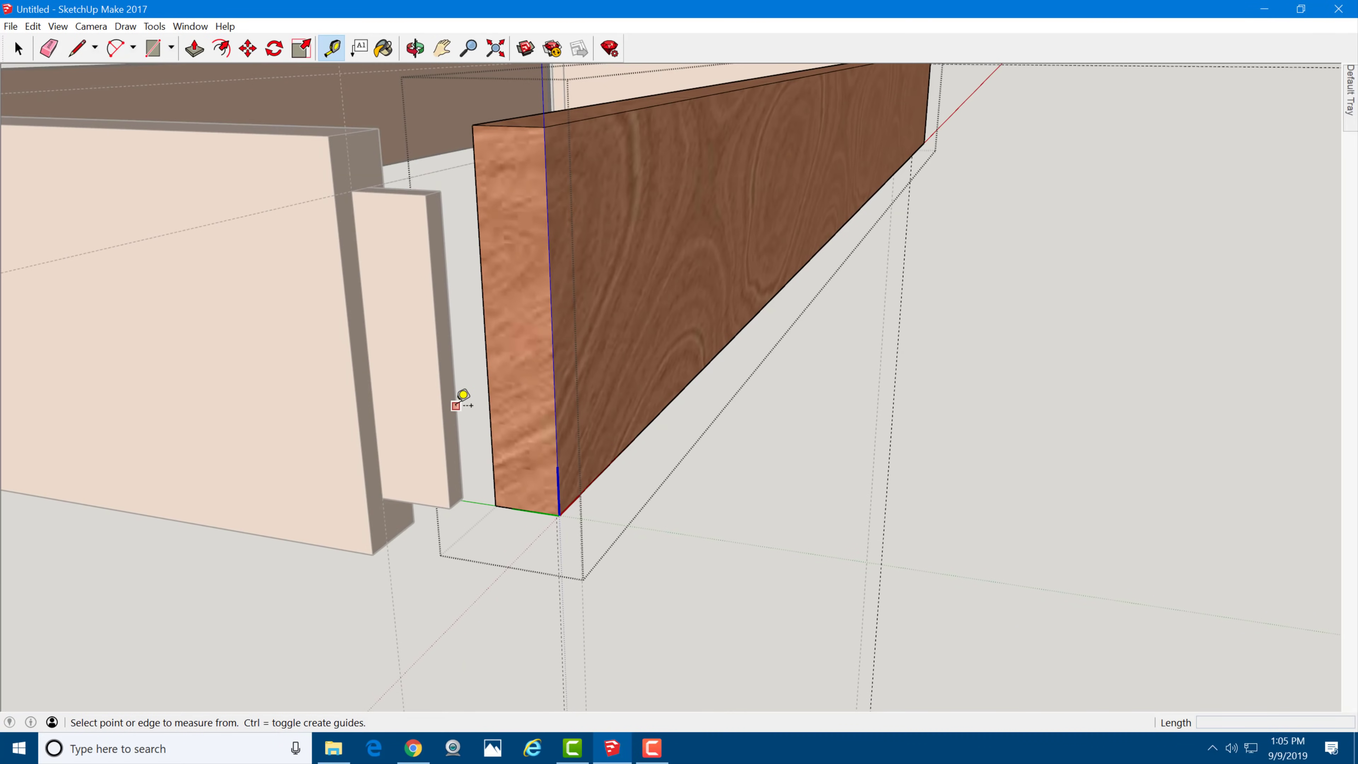
pyautogui.click(508, 125)
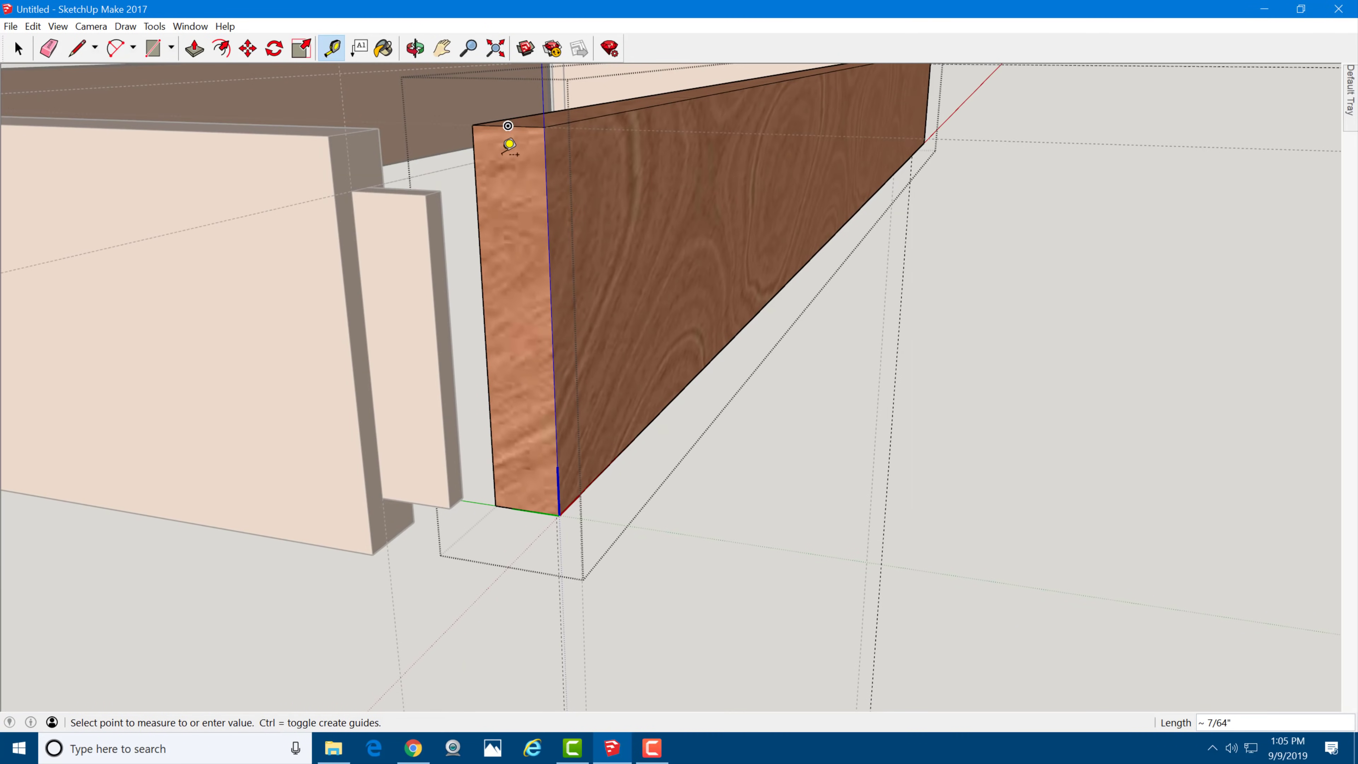
pyautogui.write('1/')
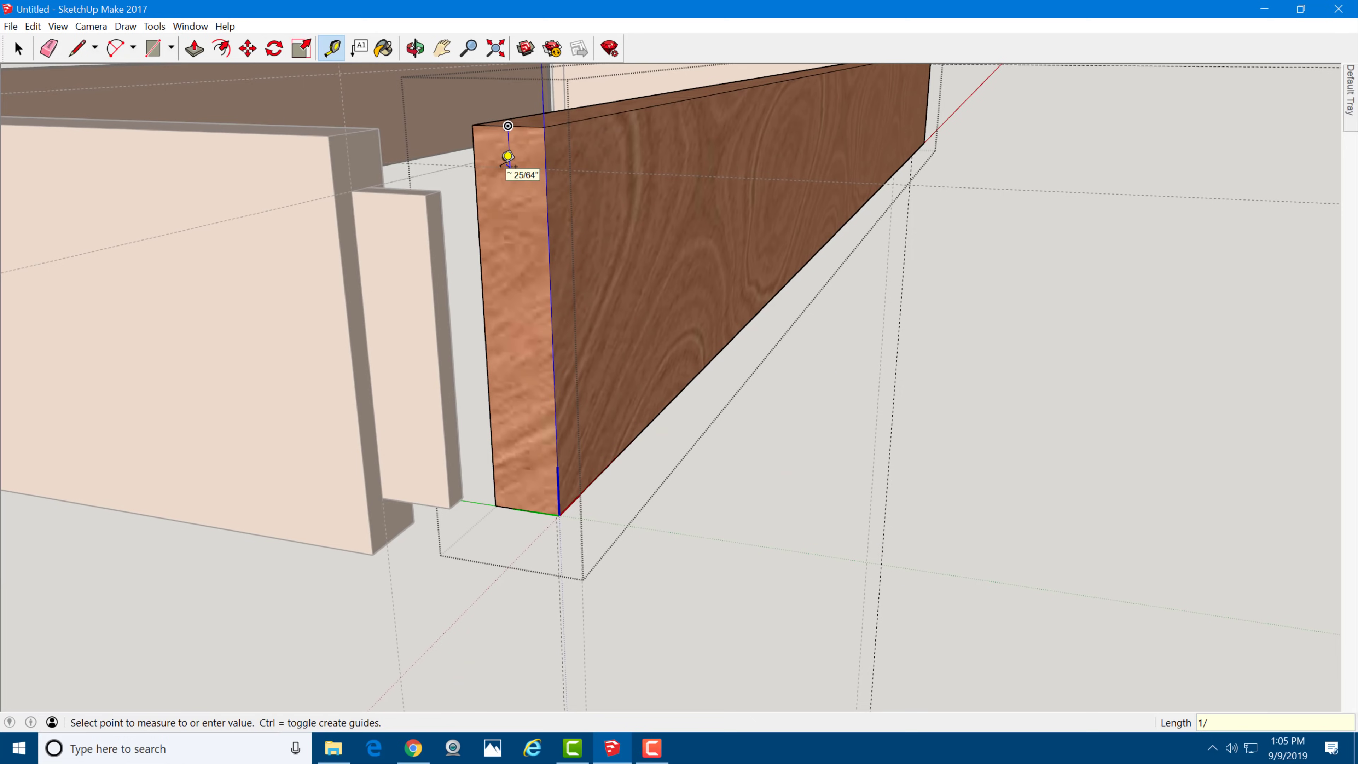
pyautogui.write('2')
pyautogui.press('Return')
pyautogui.click(545, 163)
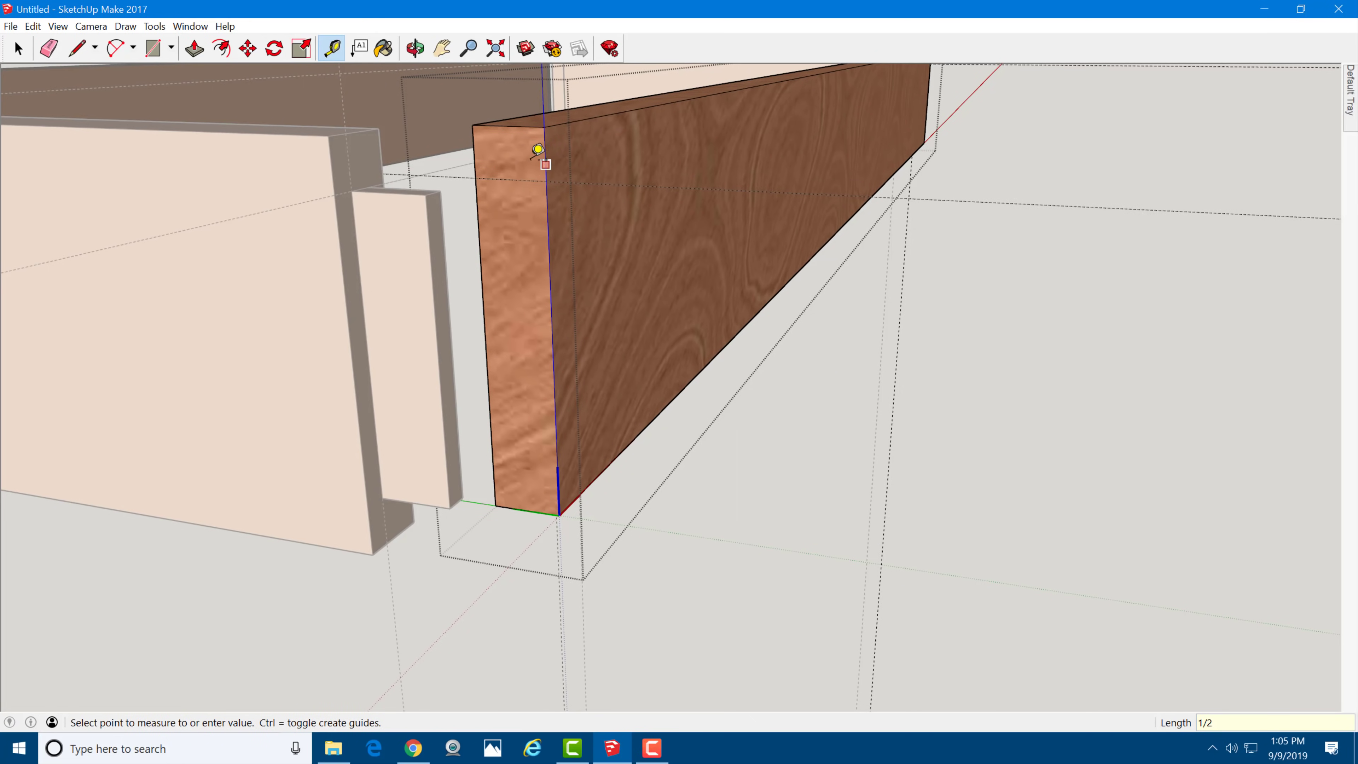
pyautogui.click(519, 132)
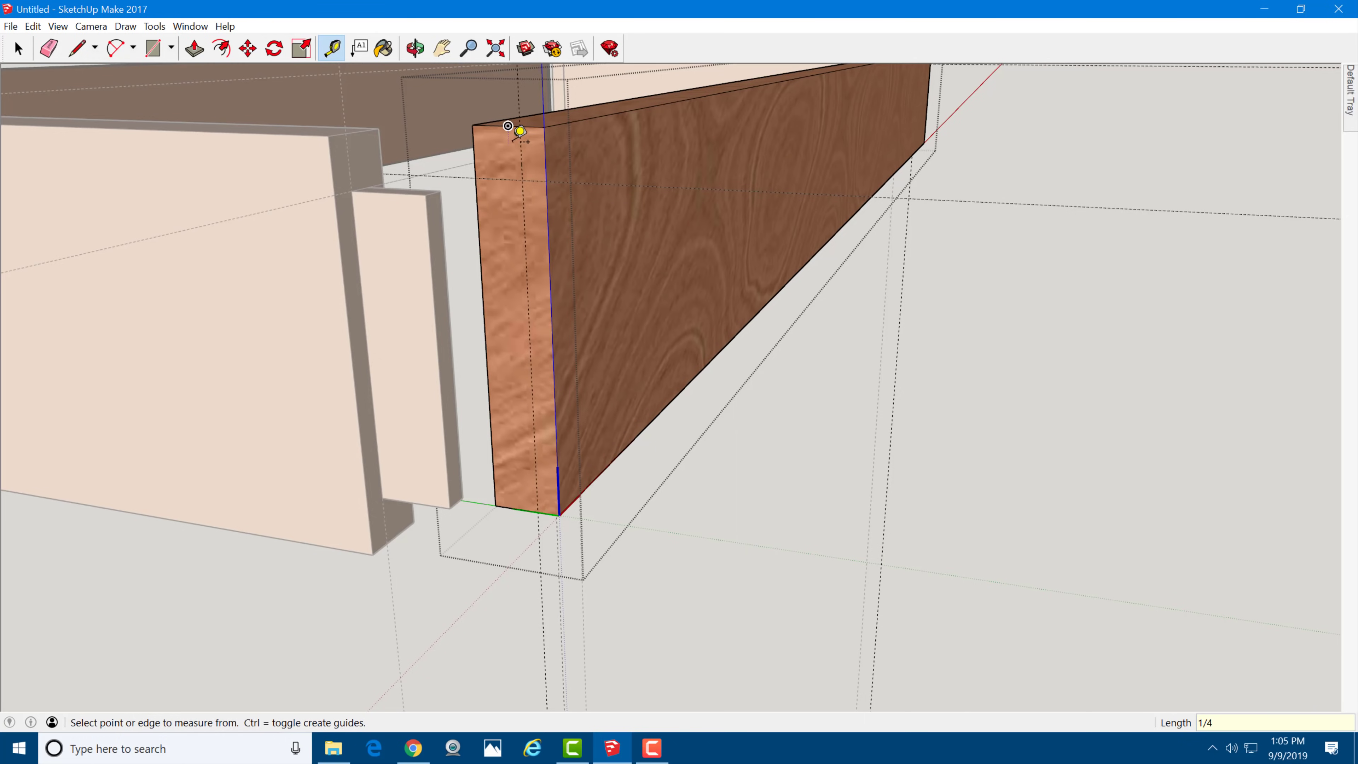
# Step: Draw a 3 by 1/4" rectangle at the guide corner and Push/Pull it 3/4"
pyautogui.press('r')
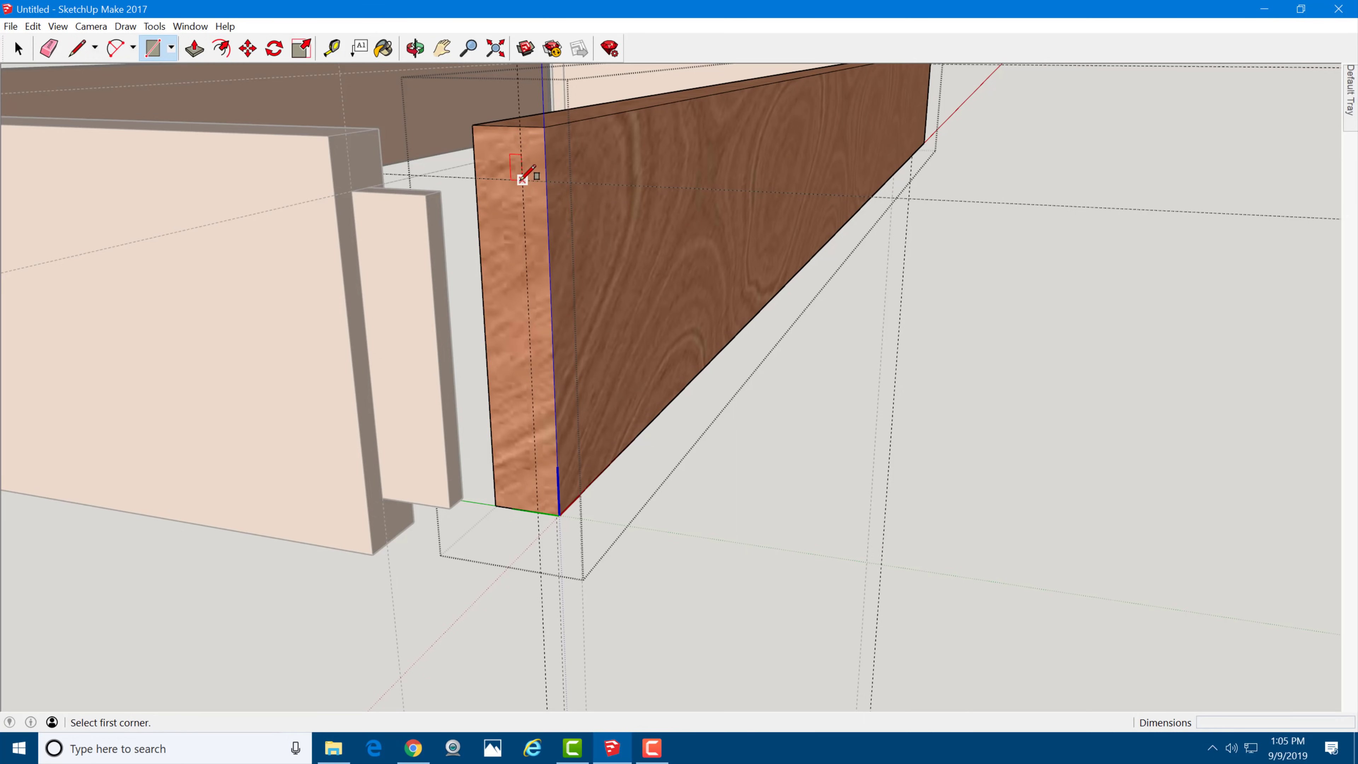
pyautogui.click(523, 180)
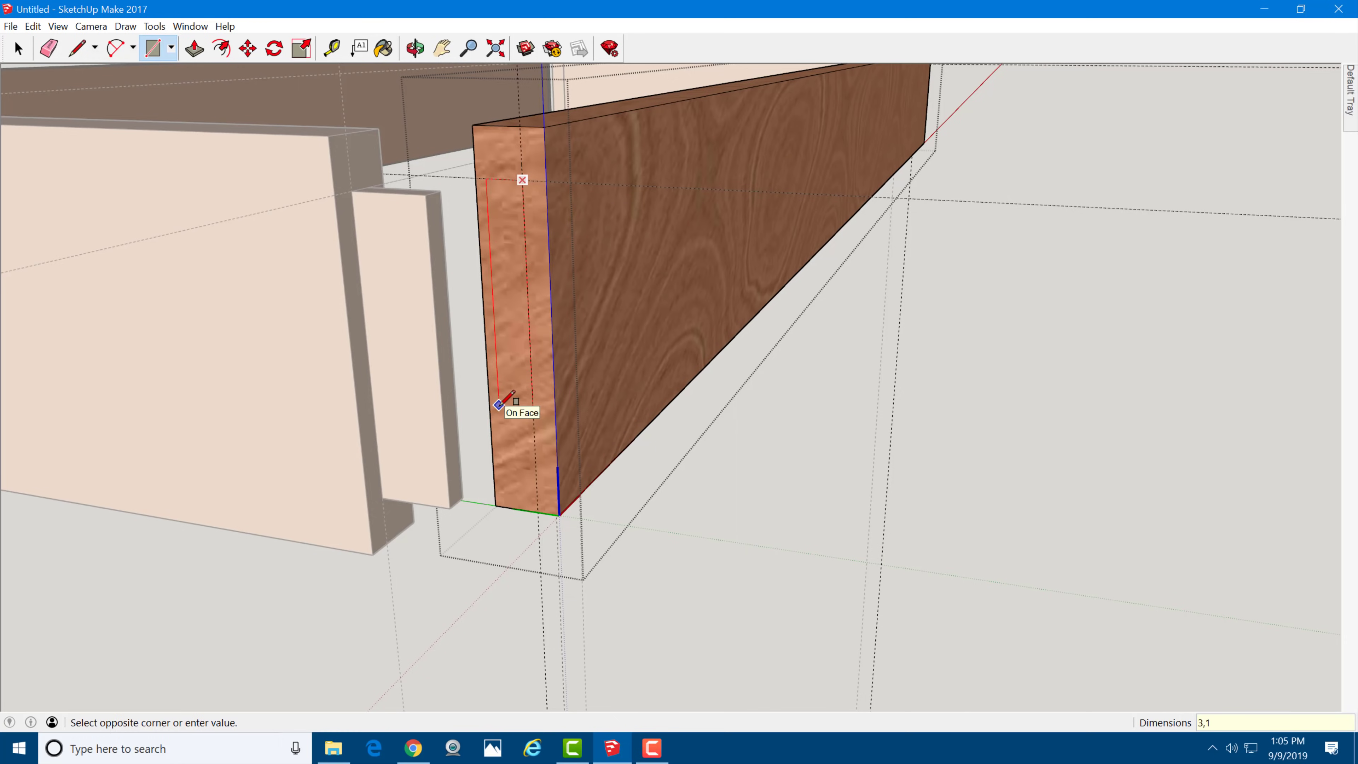
pyautogui.write('3,1/4')
pyautogui.press('Return')
pyautogui.press('p')
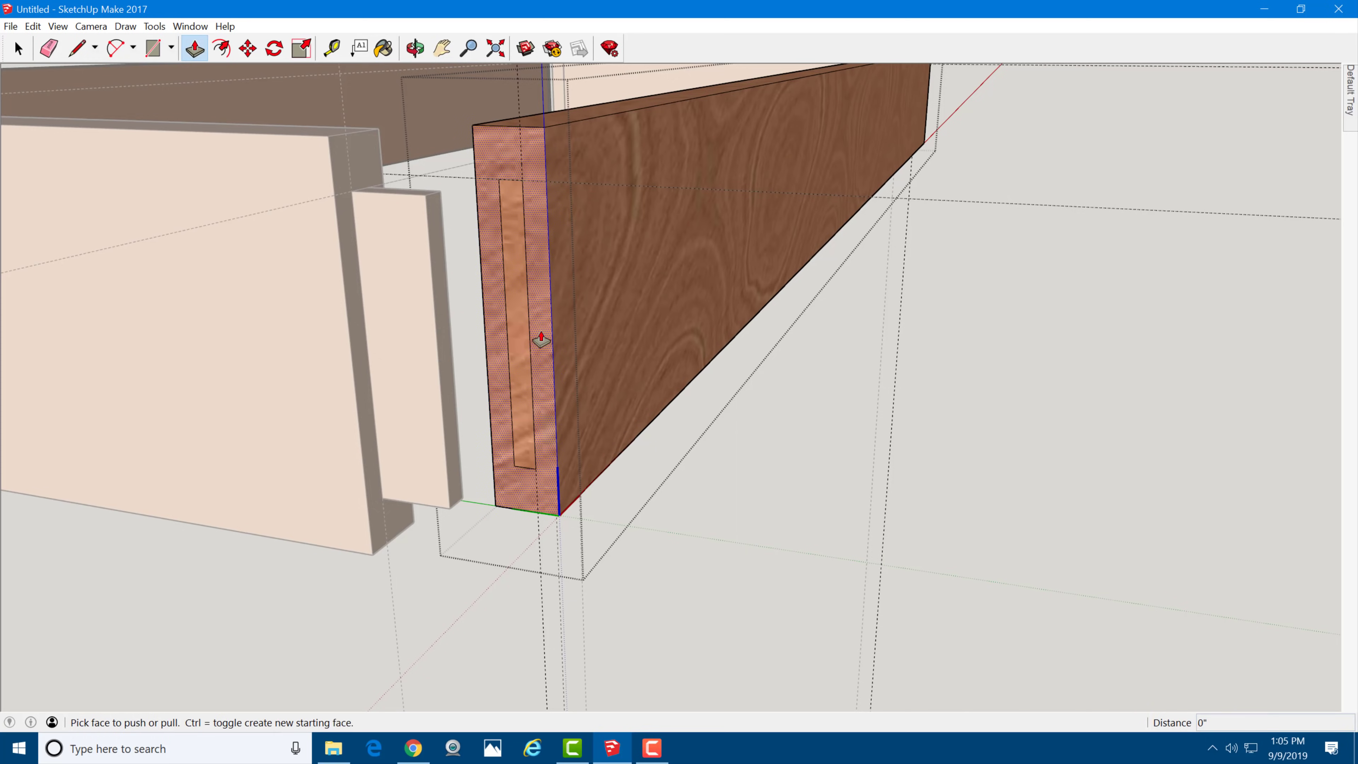
pyautogui.click(511, 315)
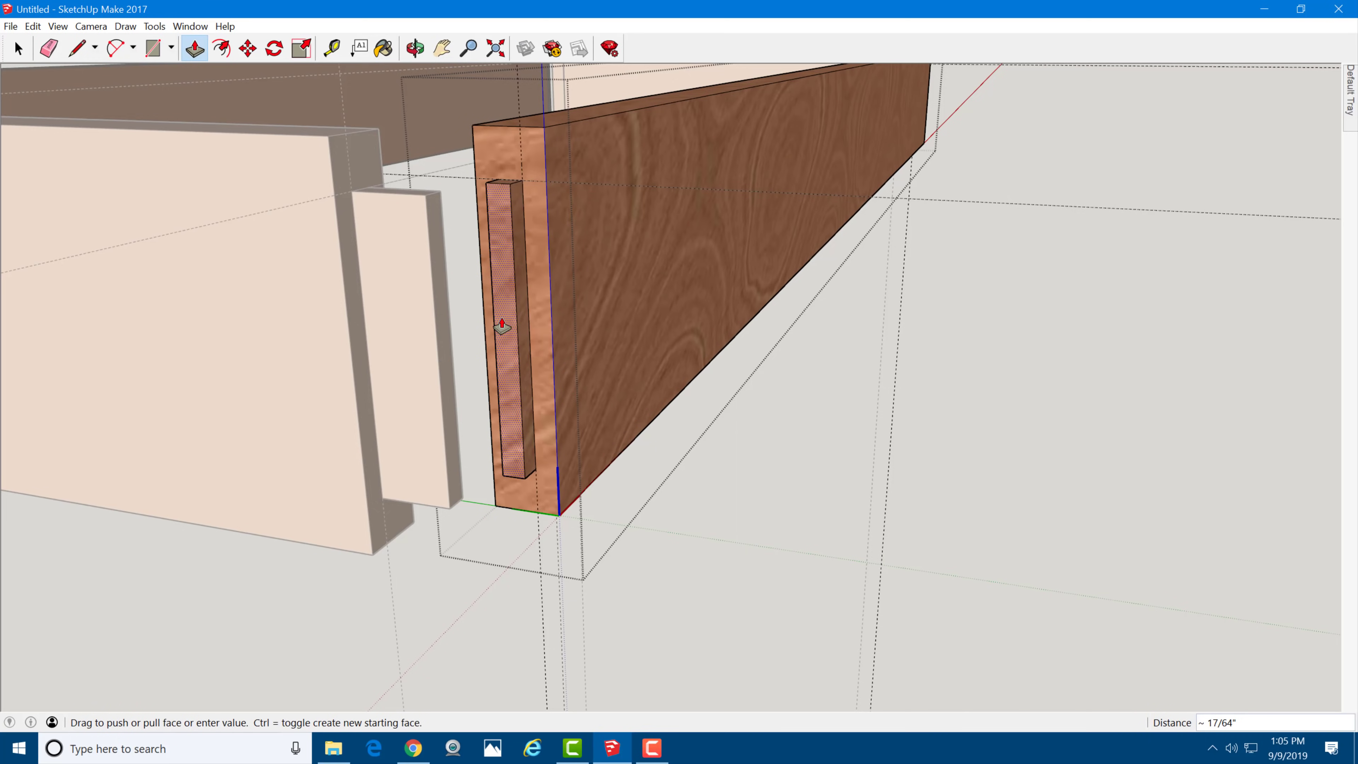
pyautogui.write('3/4')
pyautogui.press('Return')
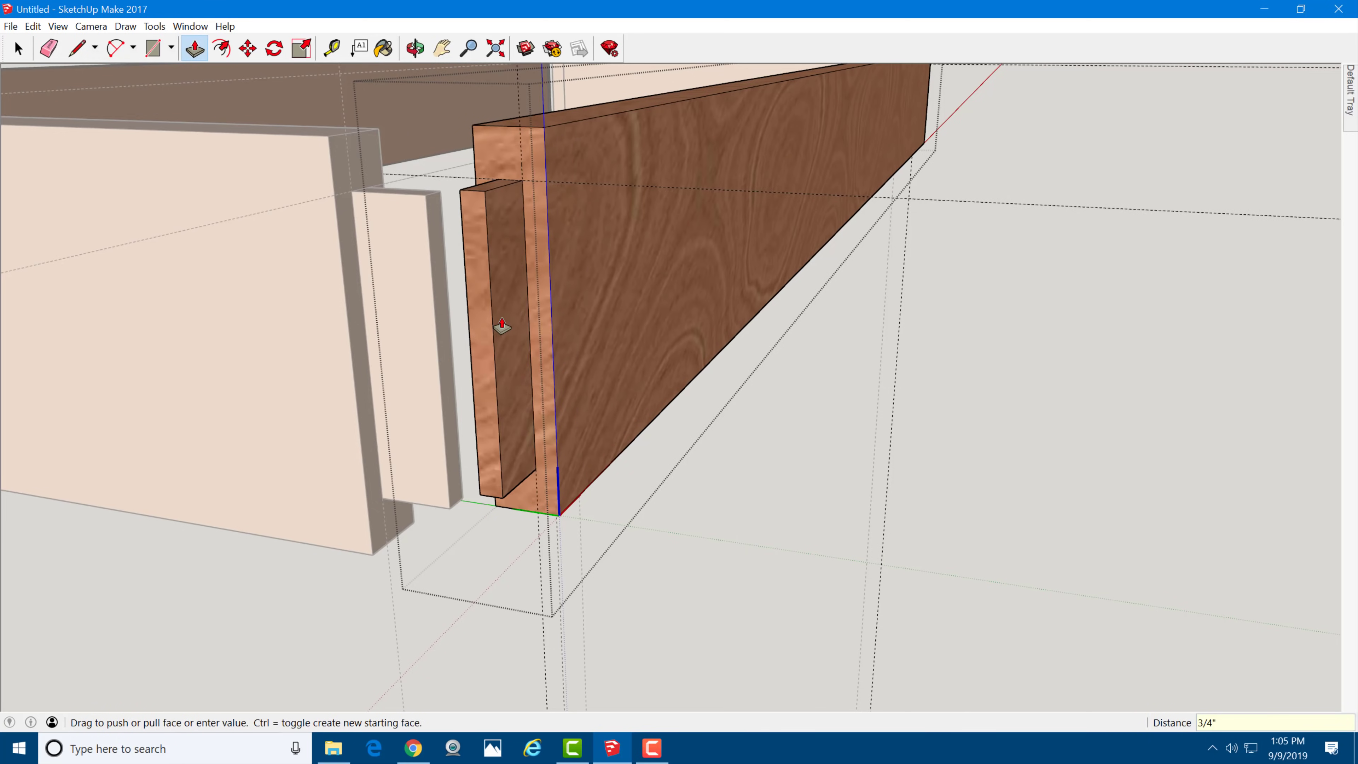
# Step: Orbit out to view the whole apron frame
pyautogui.press('space')
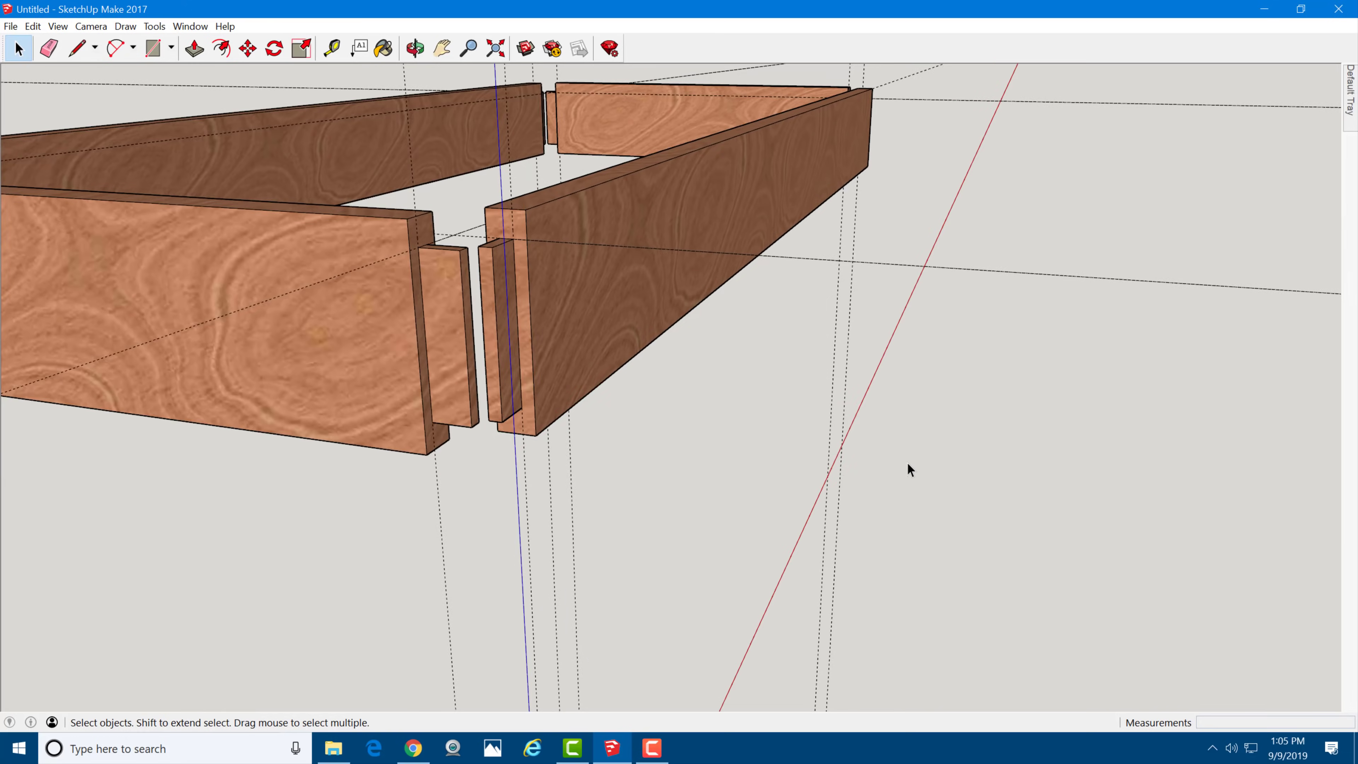
pyautogui.moveTo(908, 469); pyautogui.dragTo(578, 460, button='middle')
pyautogui.scroll(-3, 780, 468)
# Step: Delete all guide lines via Edit > Delete Guides
pyautogui.click(33, 26)
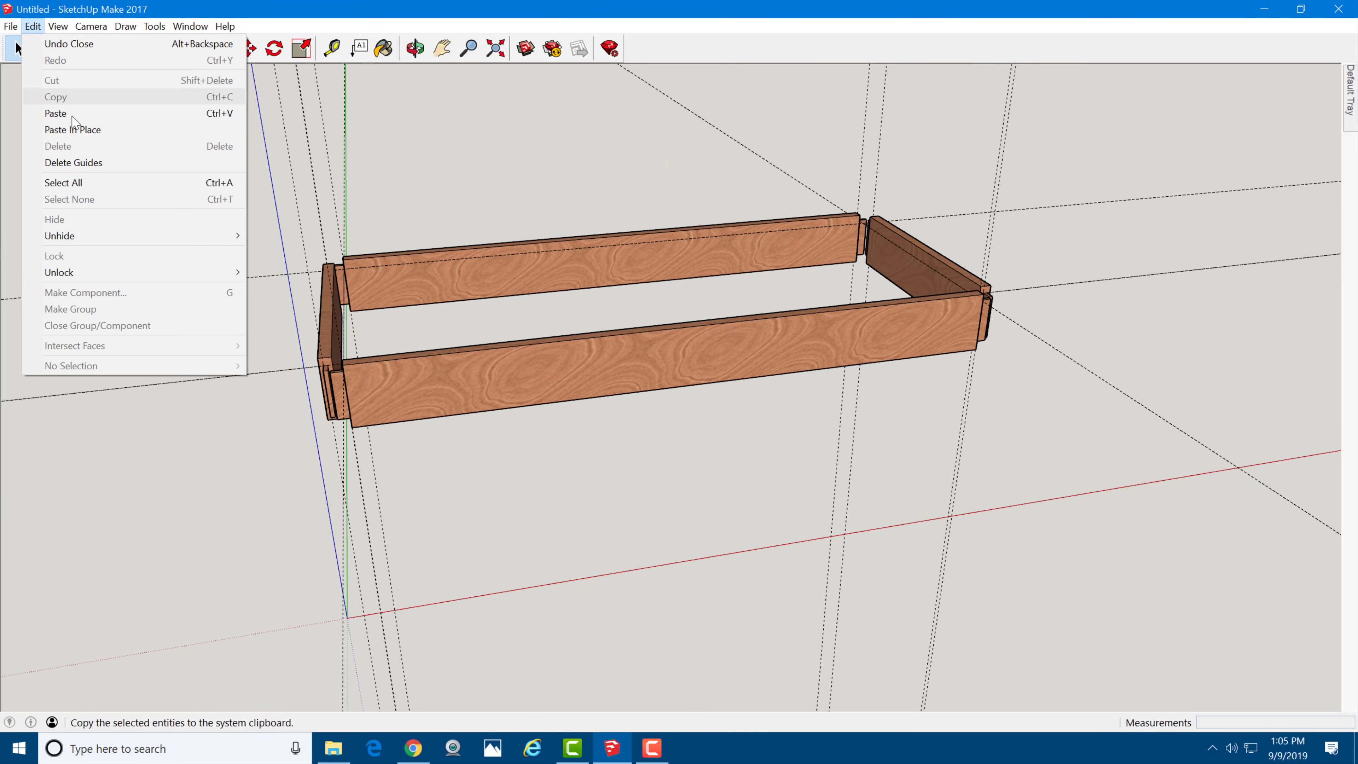
pyautogui.click(99, 164)
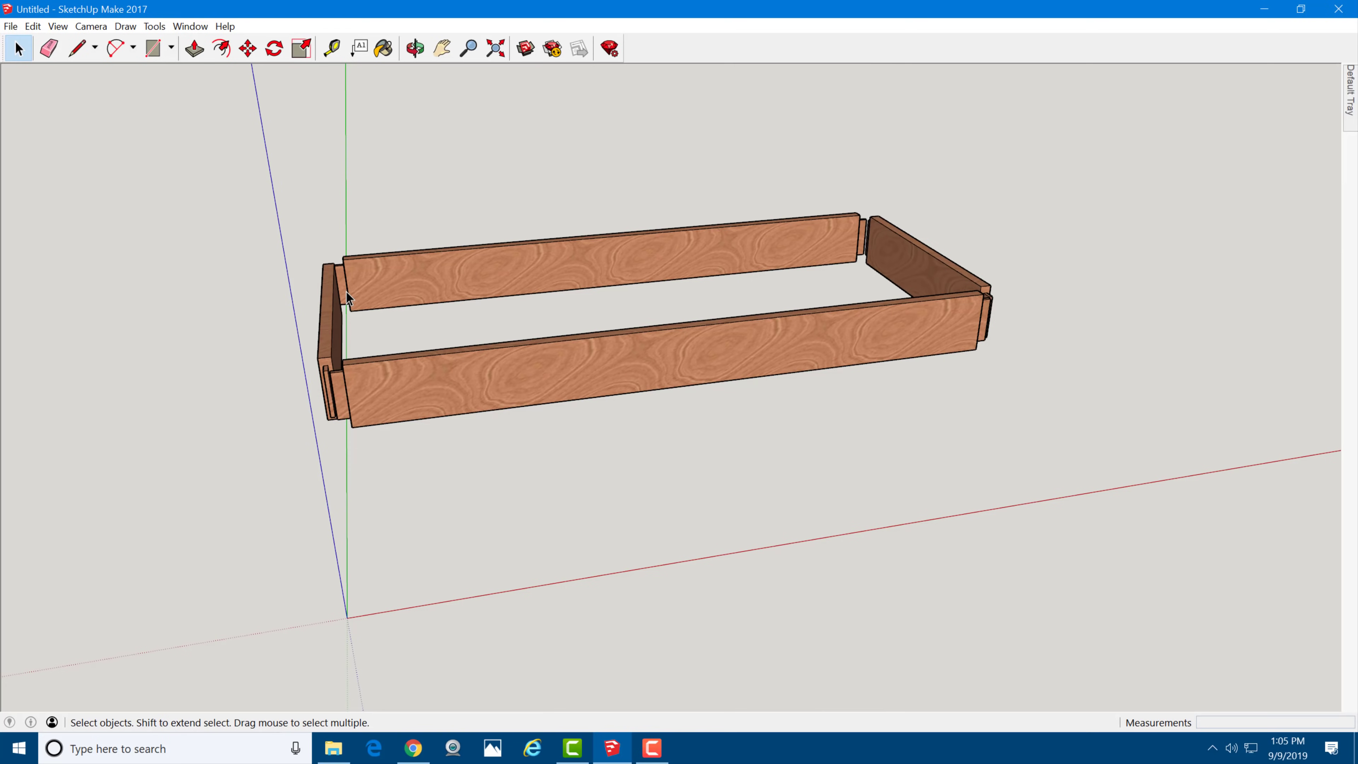
pyautogui.moveTo(347, 298); pyautogui.dragTo(456, 301, button='middle')
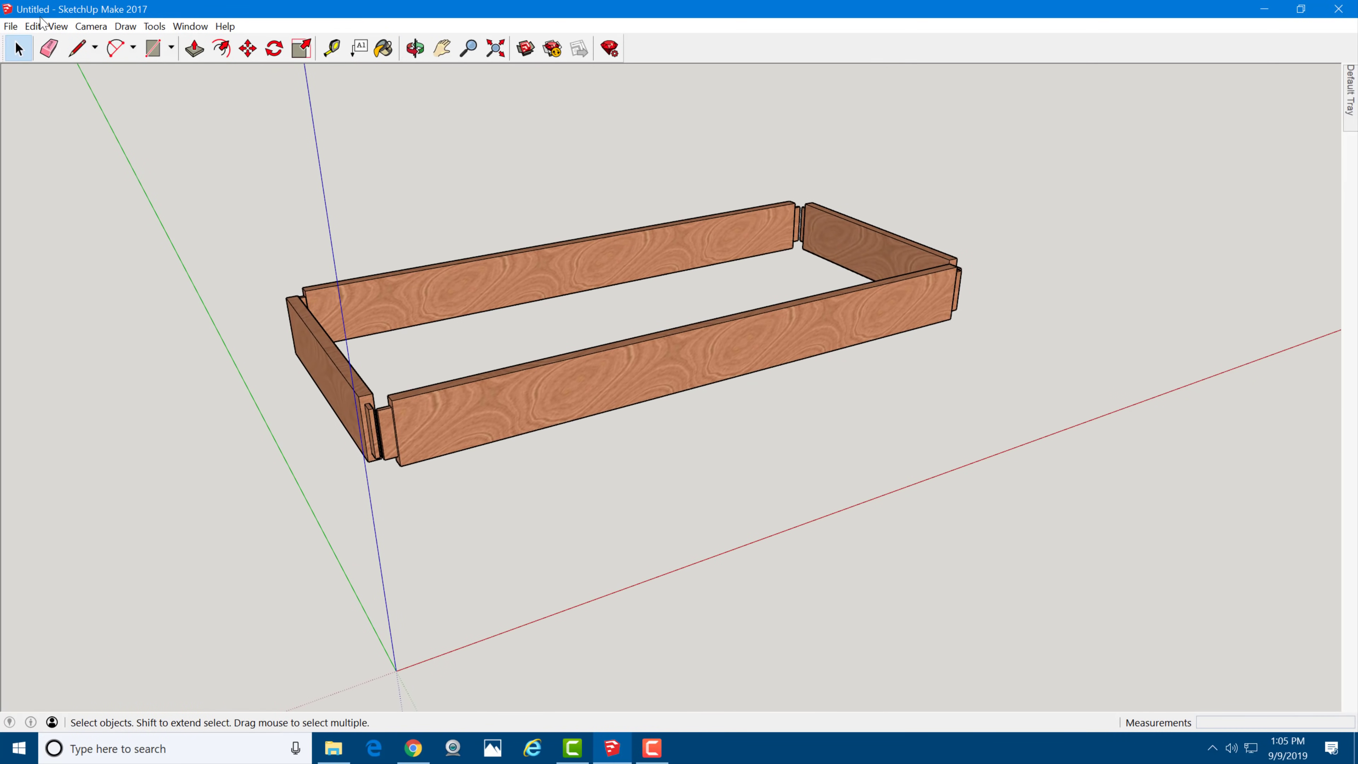
# Step: Unhide all to restore the tabletop and legs, viewed from nearly side-on
pyautogui.click(34, 26)
pyautogui.moveTo(129, 236)
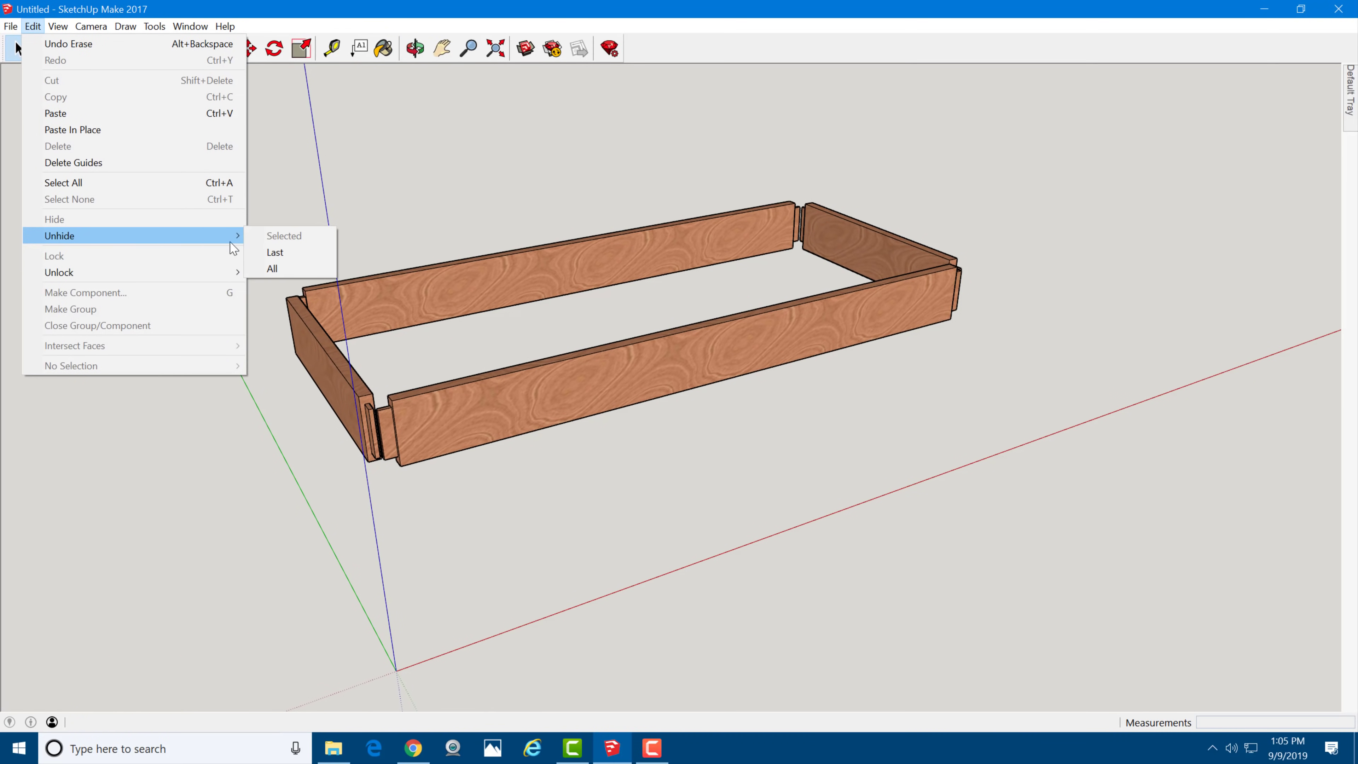
pyautogui.click(307, 269)
pyautogui.moveTo(373, 535); pyautogui.dragTo(176, 239, button='middle')
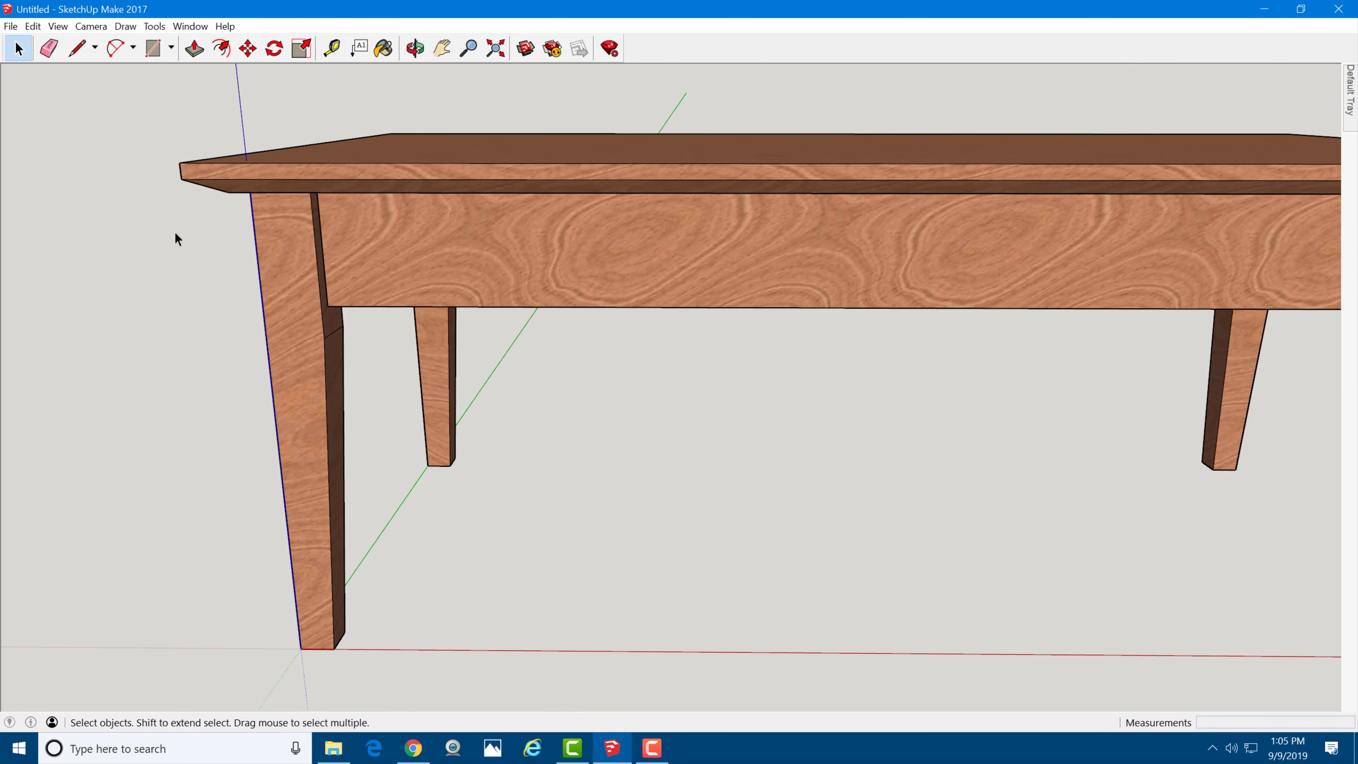
pyautogui.click(59, 26)
# Step: Switch to X-ray face style and orbit around the leg corners to inspect the tenons
pyautogui.moveTo(169, 225)
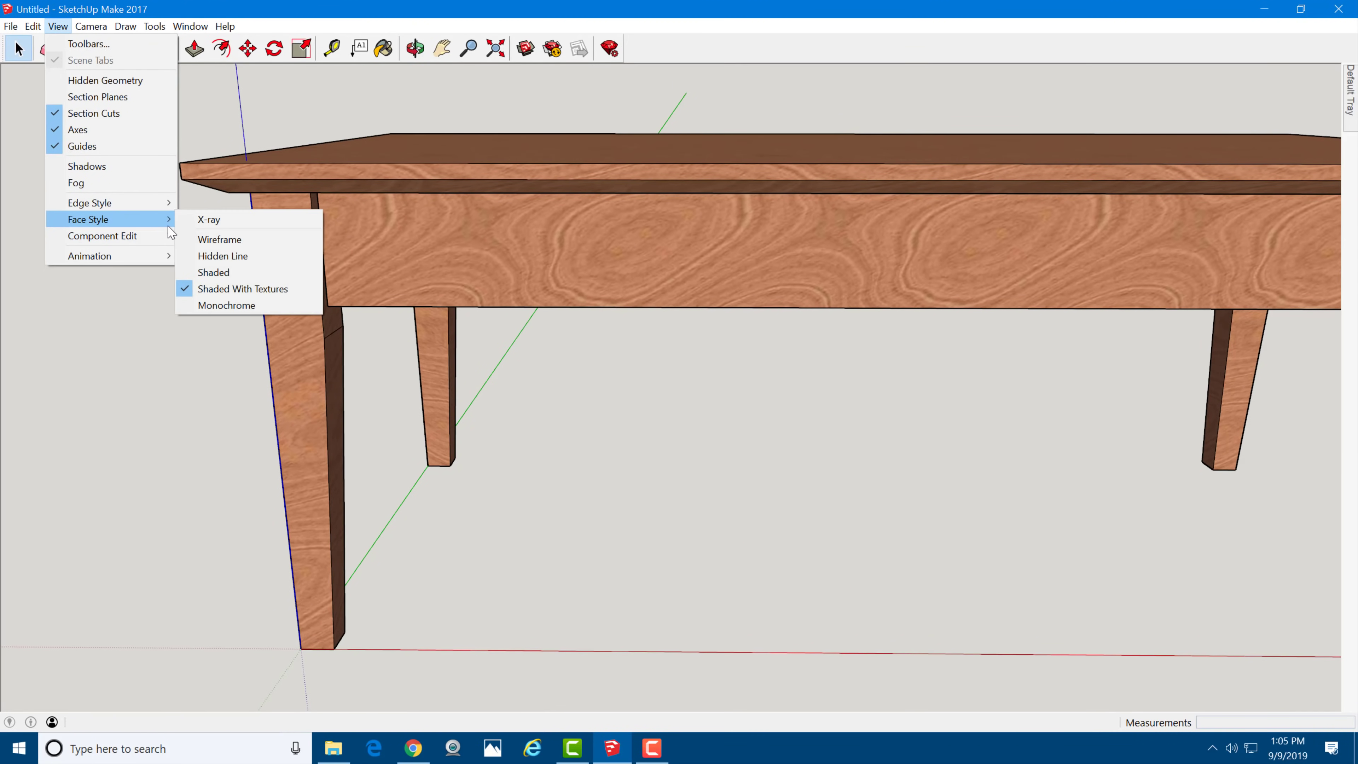
pyautogui.click(257, 220)
pyautogui.scroll(6, 265, 220)
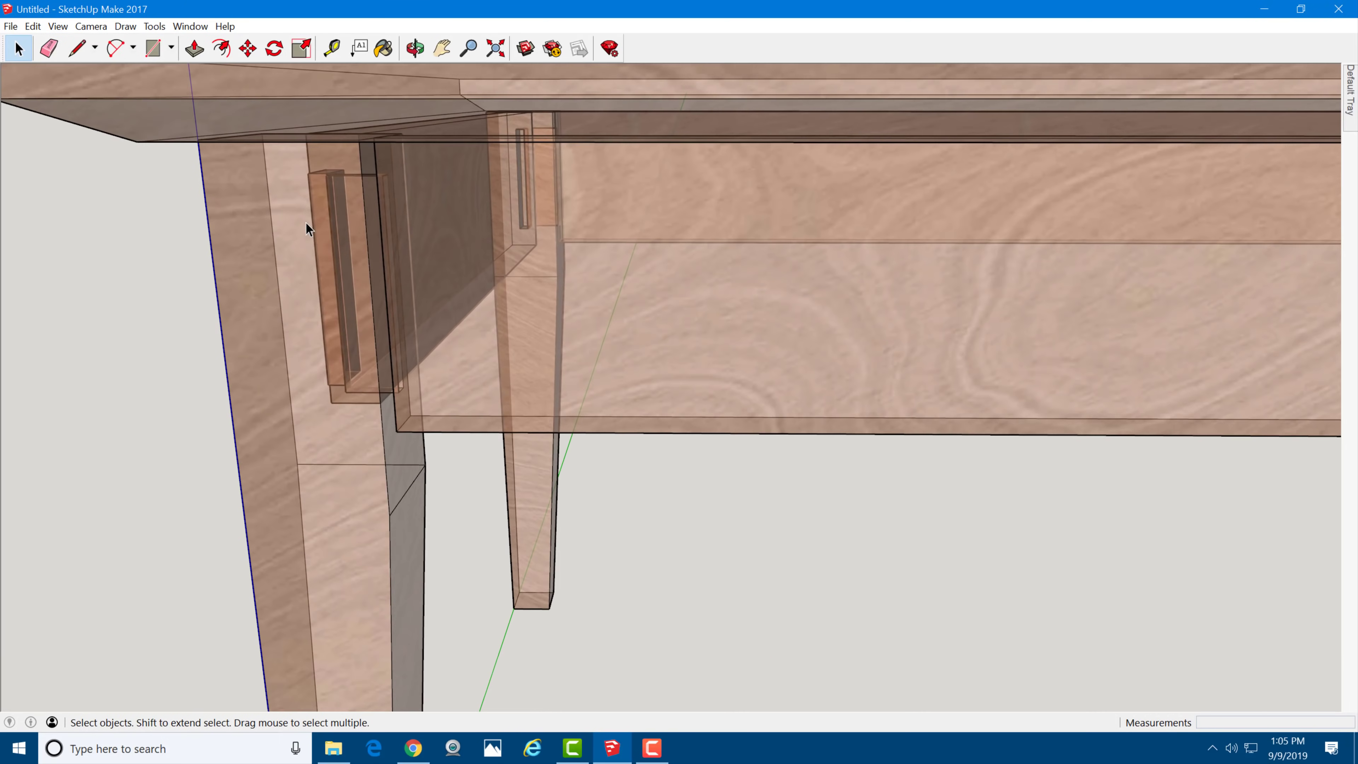
pyautogui.scroll(5, 305, 230)
pyautogui.moveTo(305, 232); pyautogui.dragTo(751, 244, button='middle')
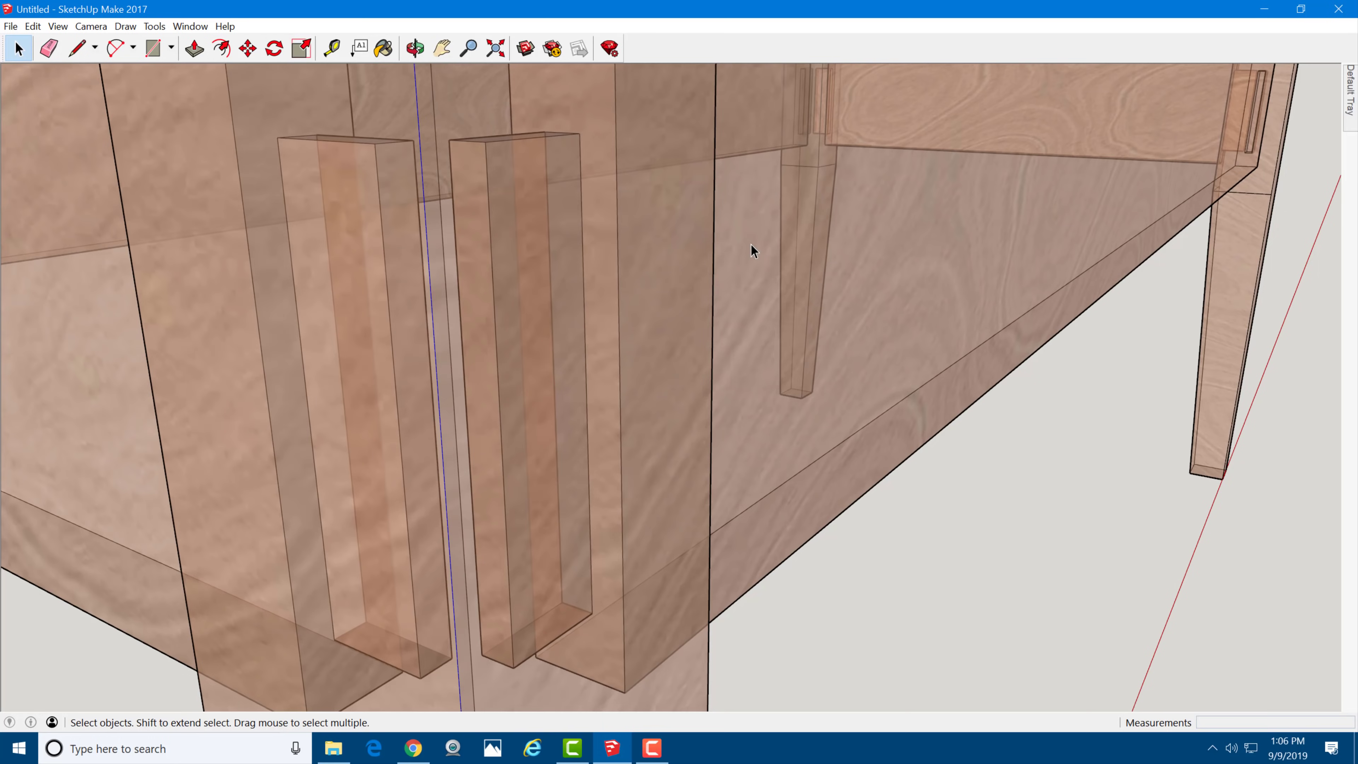
pyautogui.scroll(-6, 750, 243)
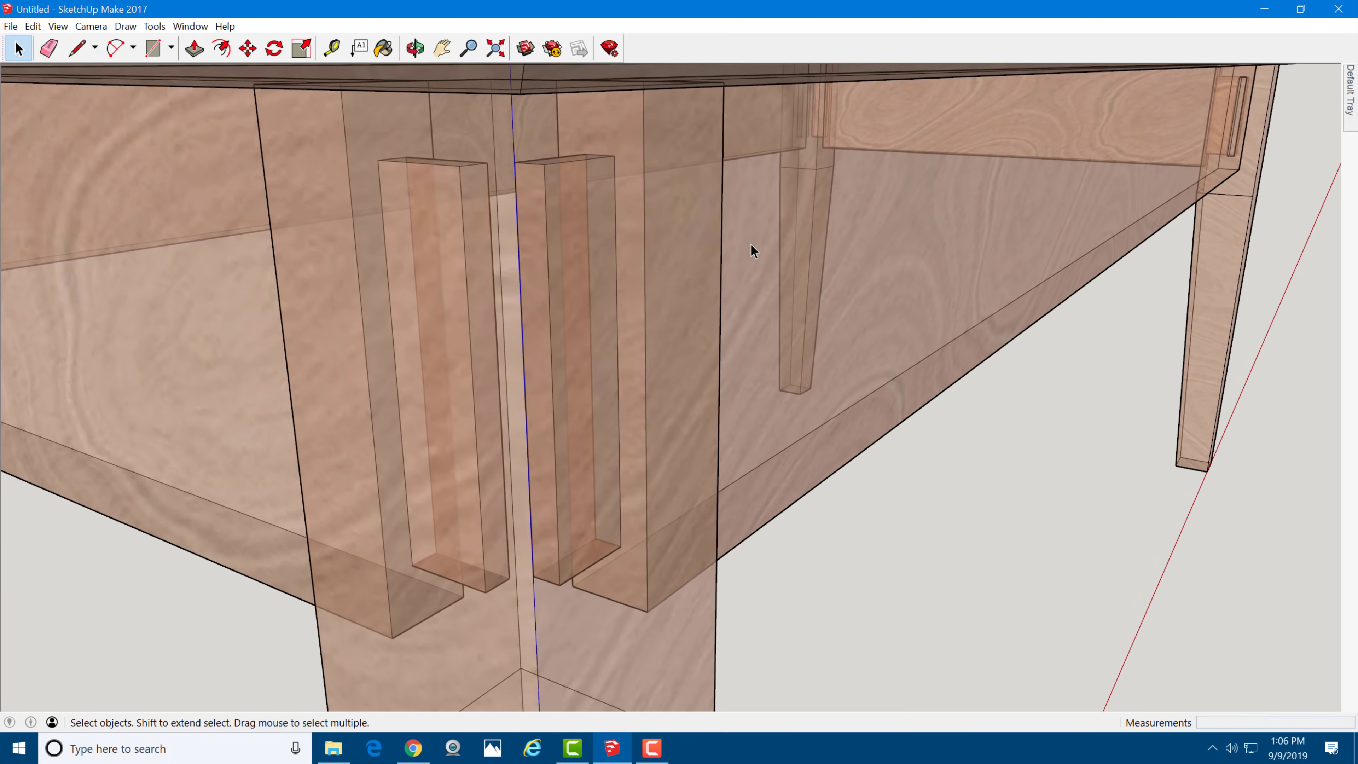
pyautogui.scroll(-5, 615, 239)
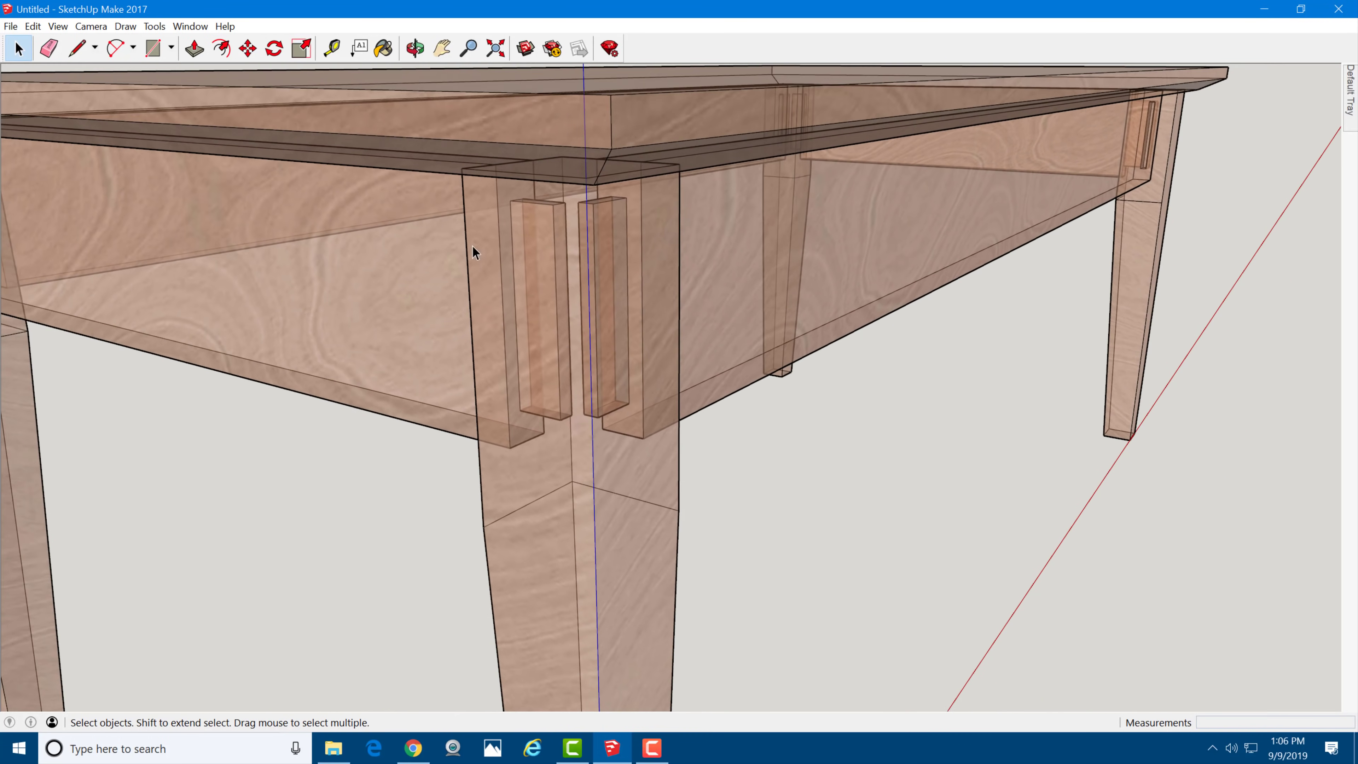
pyautogui.scroll(-3, 772, 241)
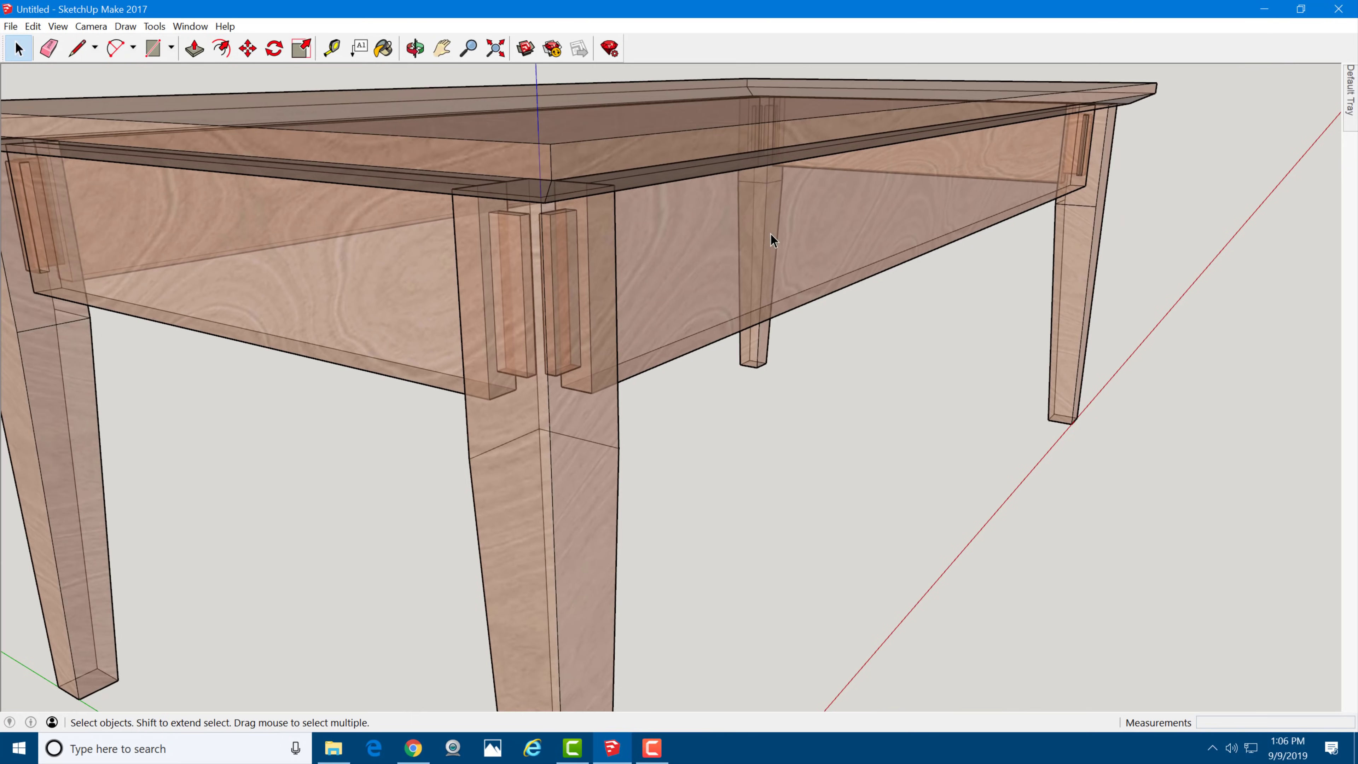
pyautogui.moveTo(773, 236); pyautogui.dragTo(631, 251, button='middle')
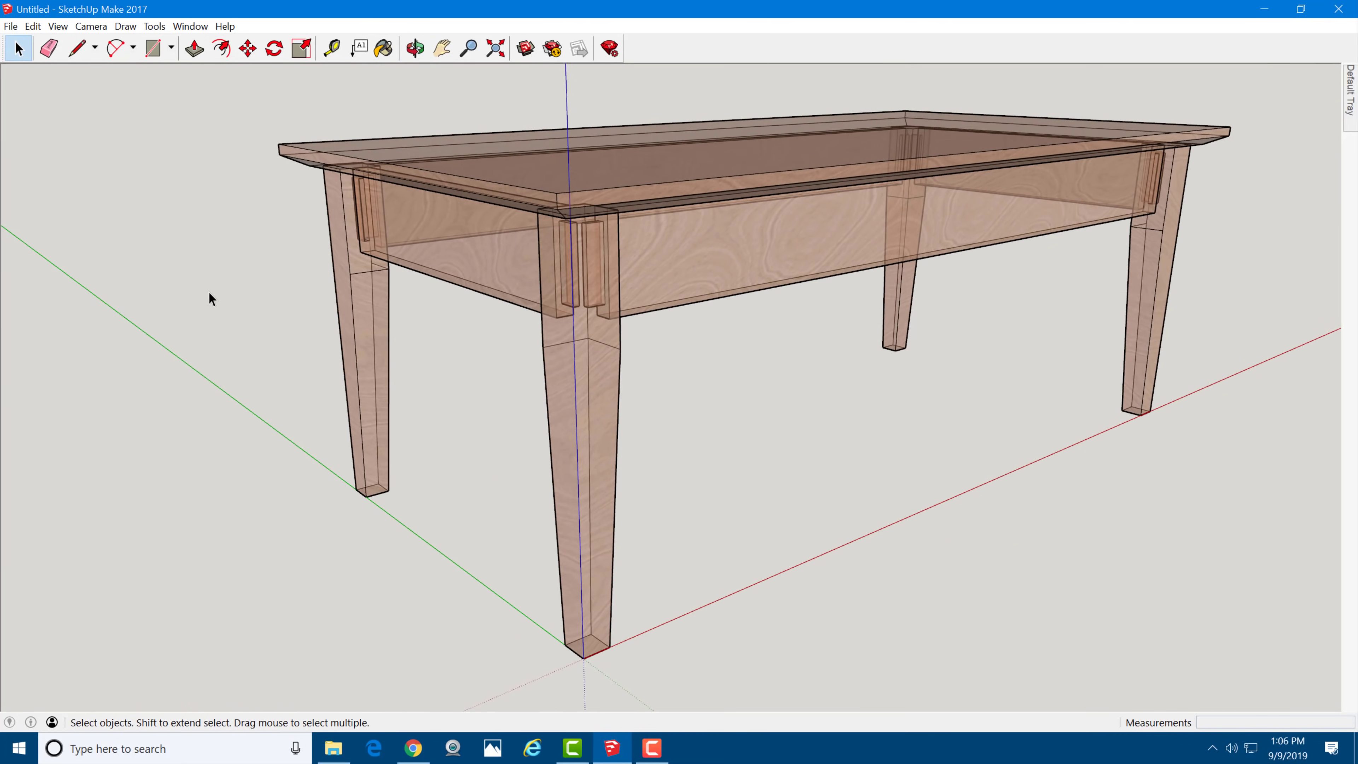
pyautogui.scroll(-2, 209, 294)
pyautogui.moveTo(461, 291); pyautogui.dragTo(460, 267, button='middle')
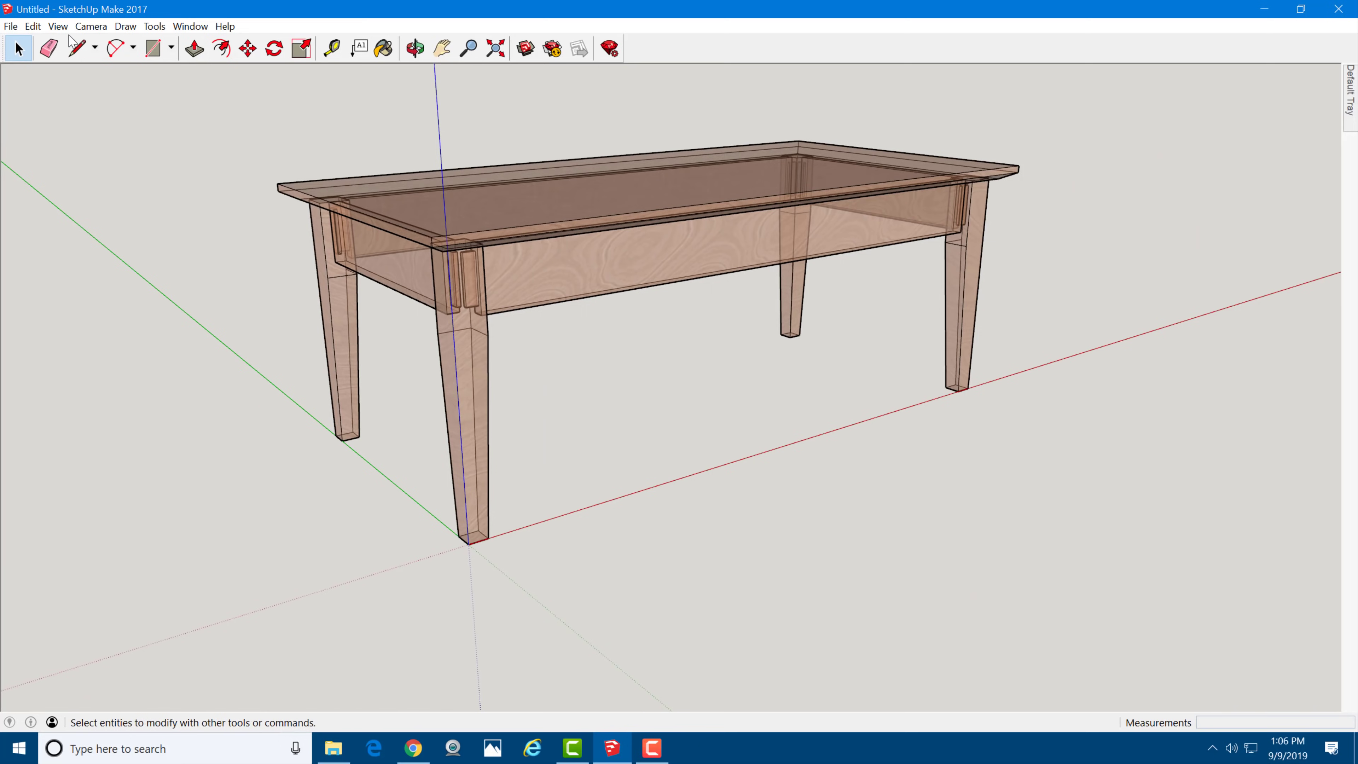
# Step: Turn X-ray off so the table shows solid textured wood
pyautogui.click(58, 26)
pyautogui.moveTo(158, 218)
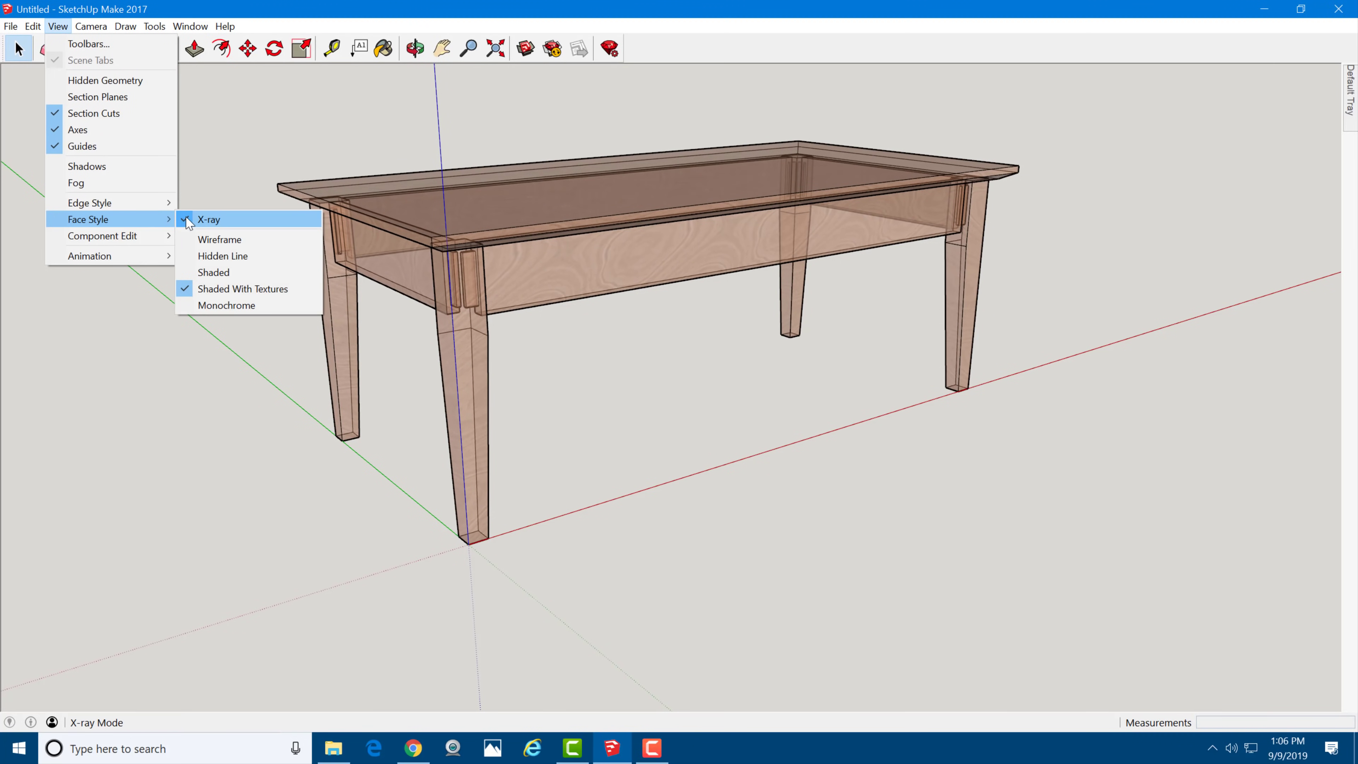
pyautogui.click(213, 219)
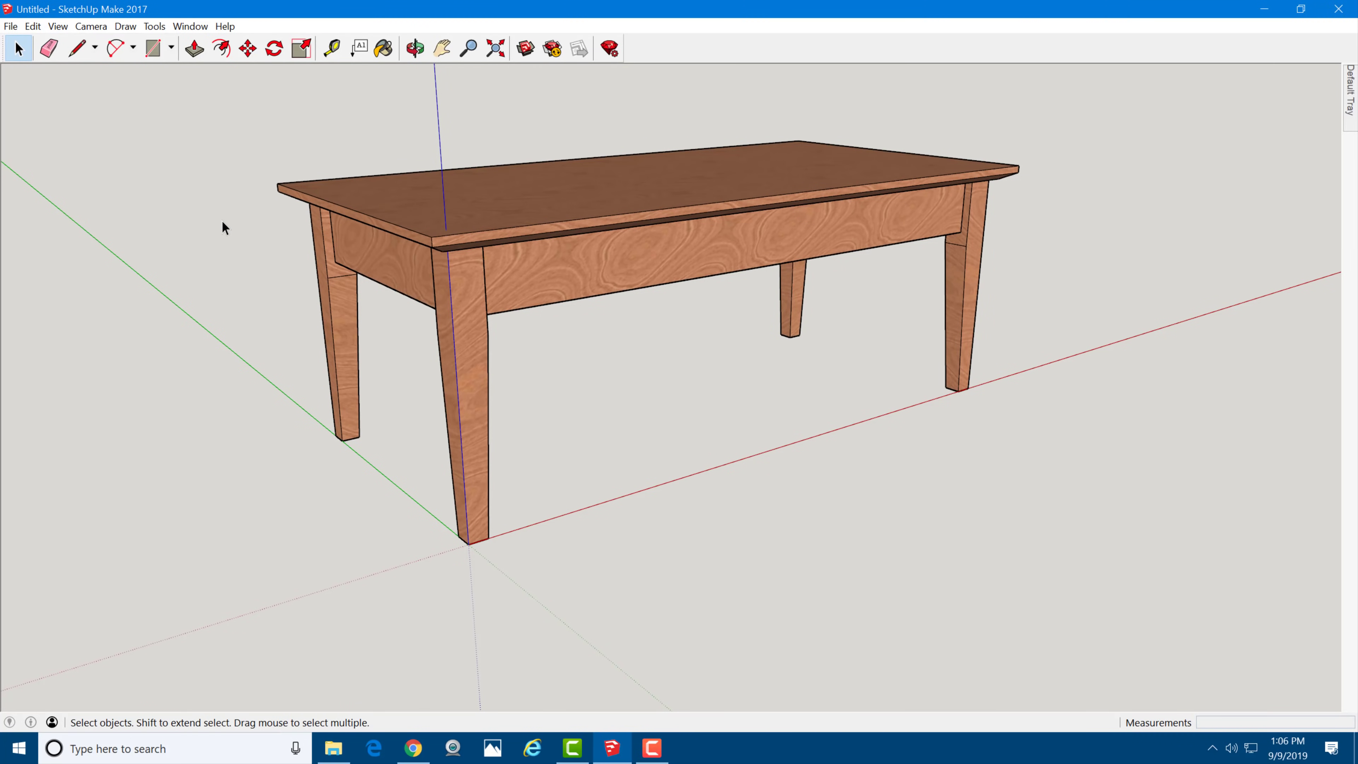